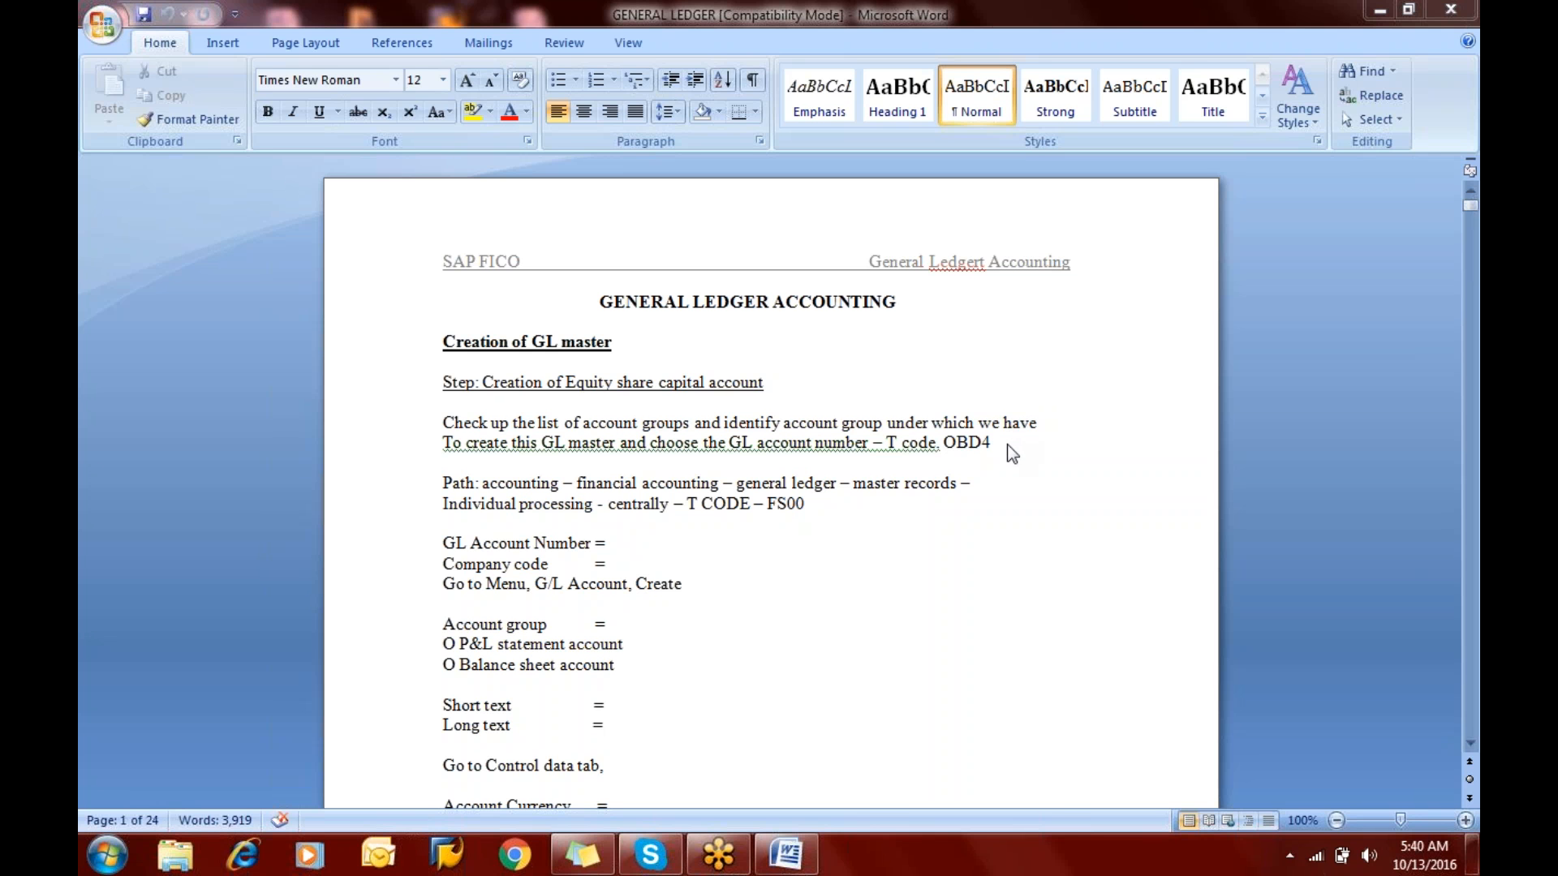
# - Open SAP Logon and log on to the SAP Blue system with the user name and account password
pyautogui.click(448, 857)
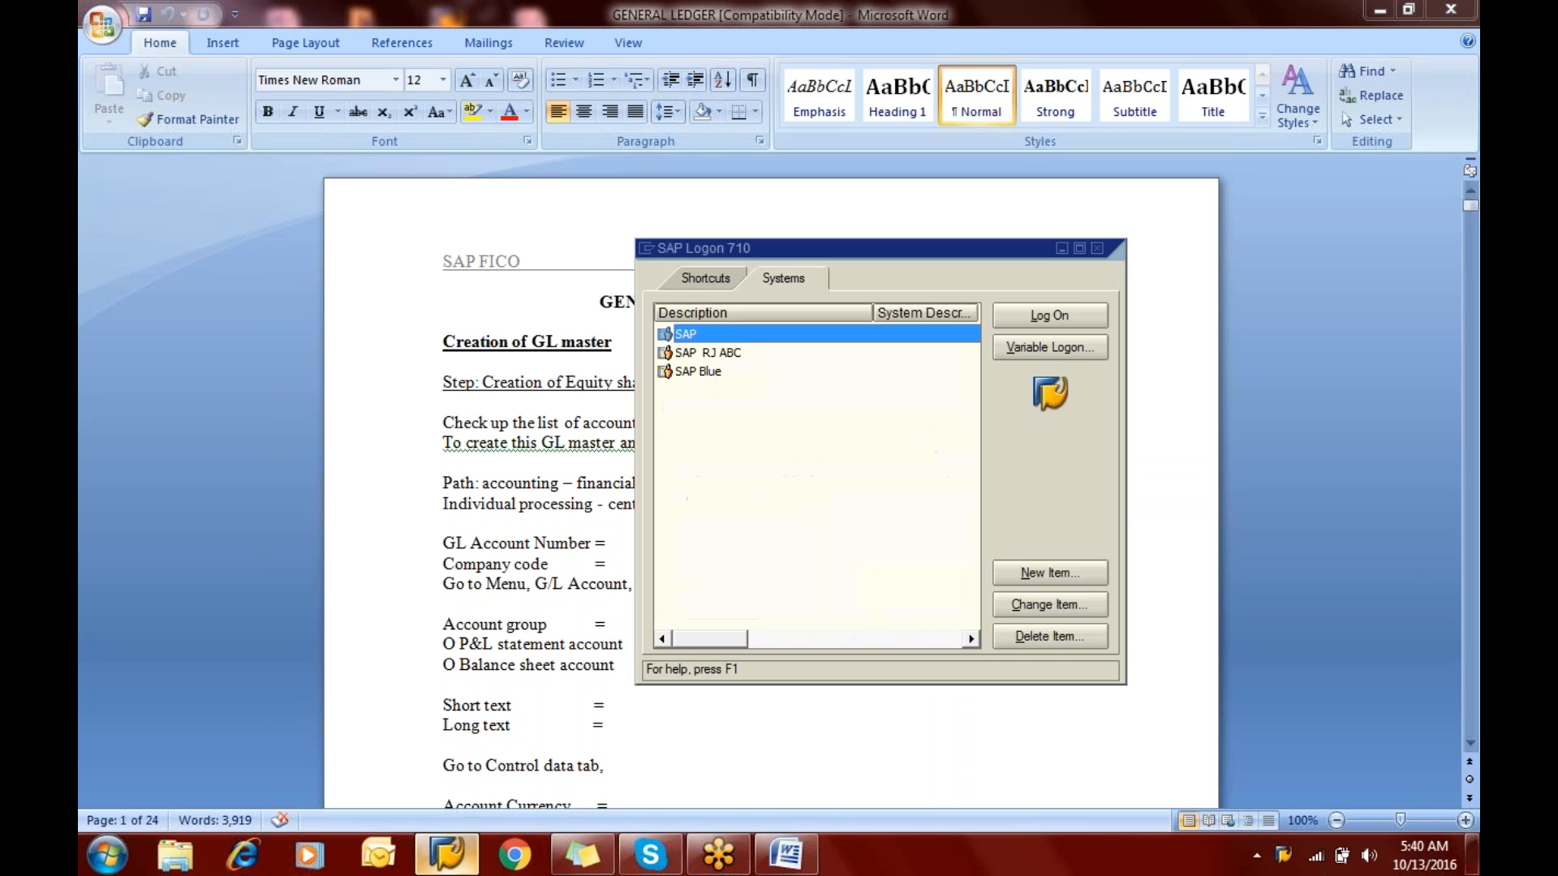
pyautogui.click(689, 373)
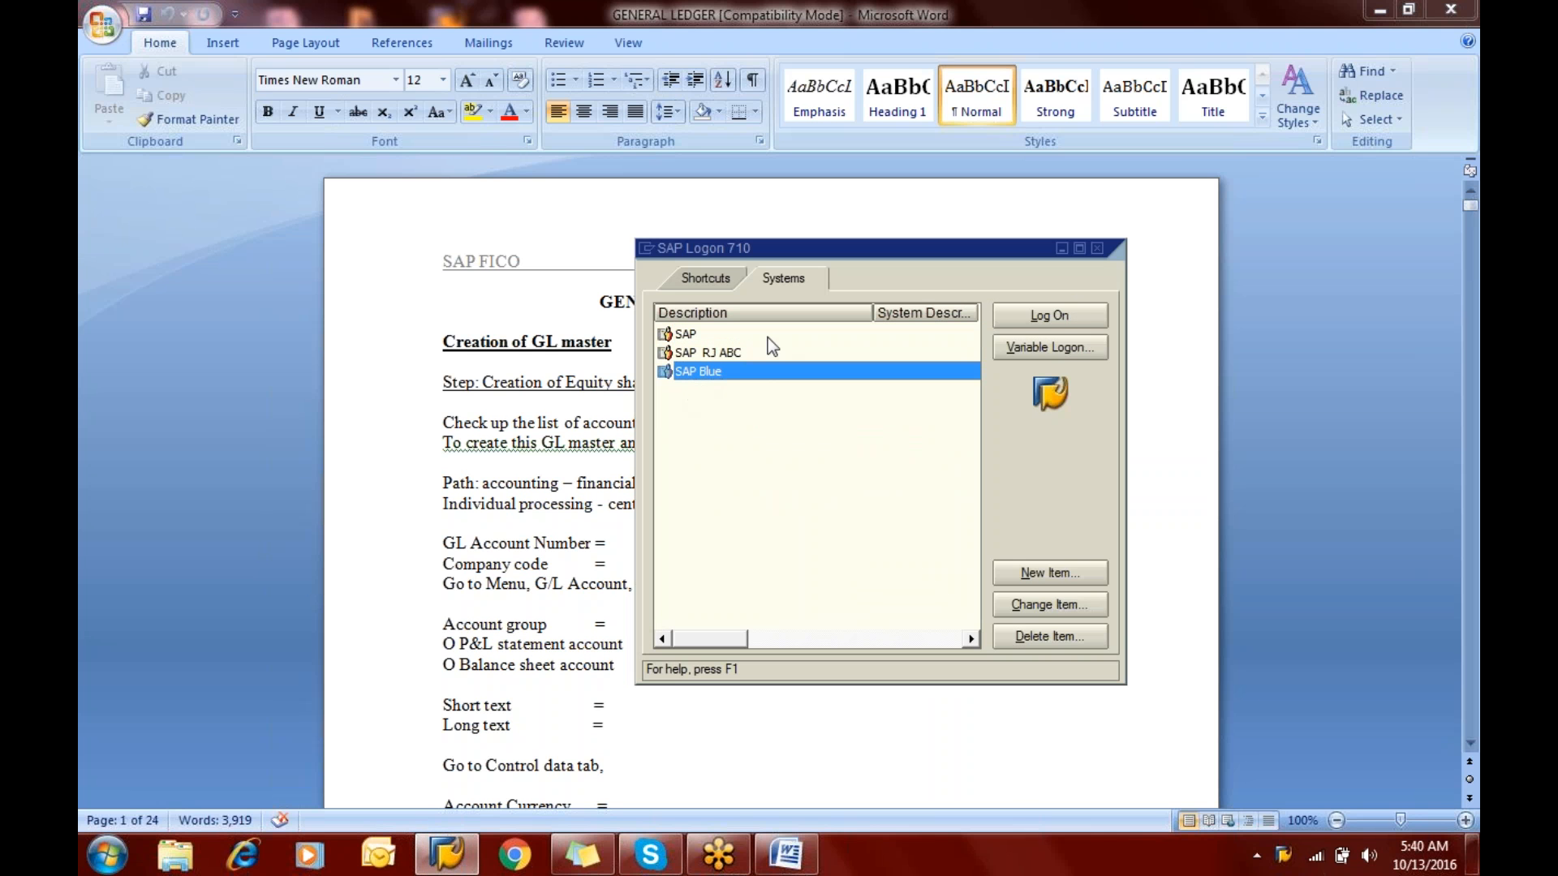
pyautogui.click(1048, 316)
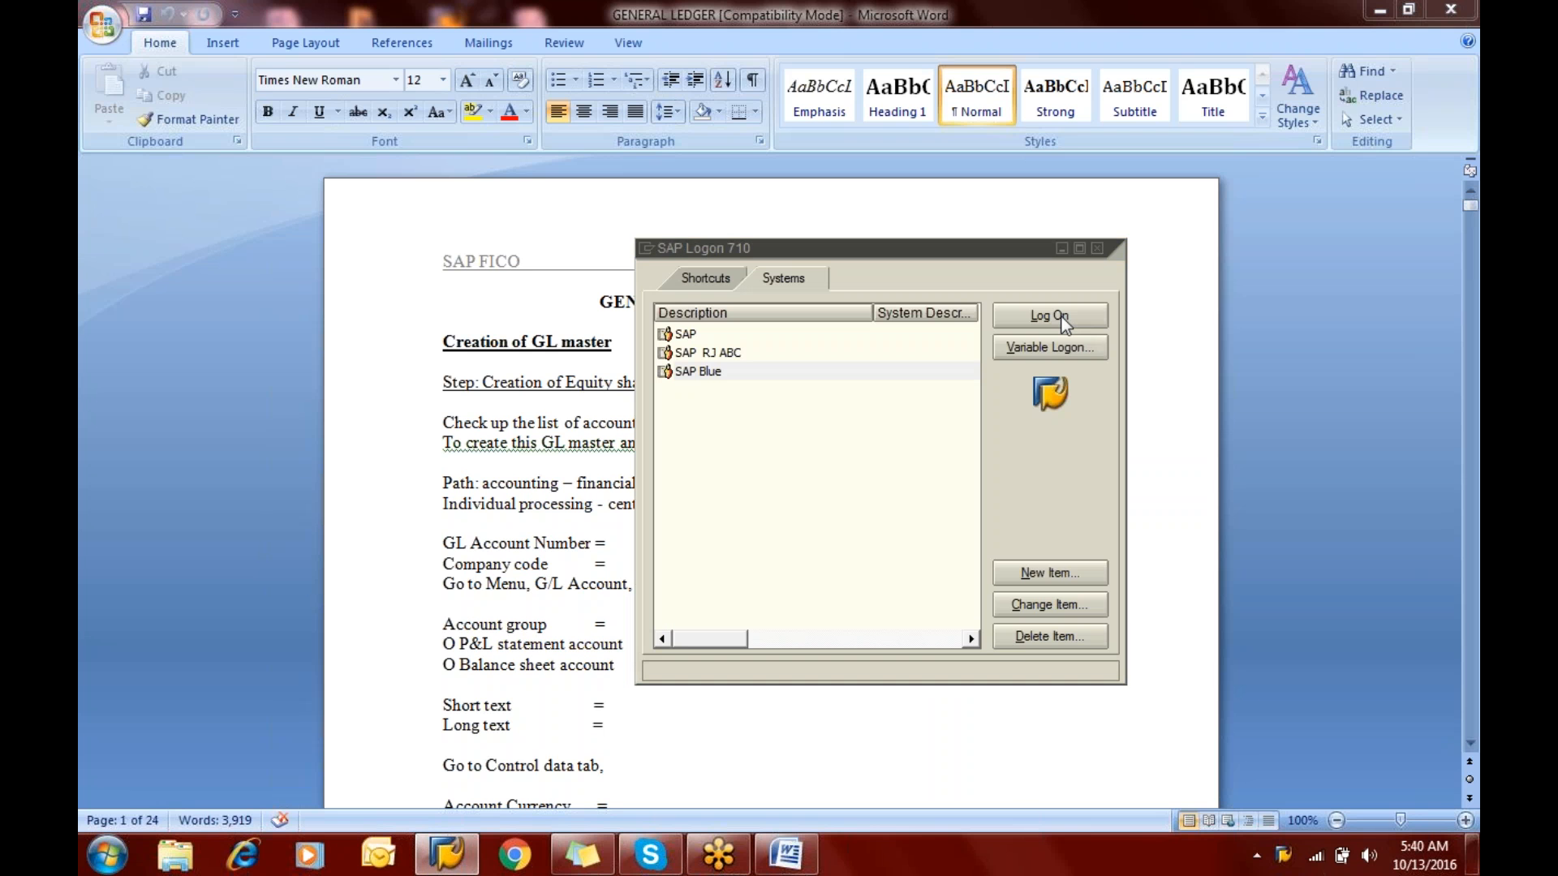
pyautogui.write('ji')
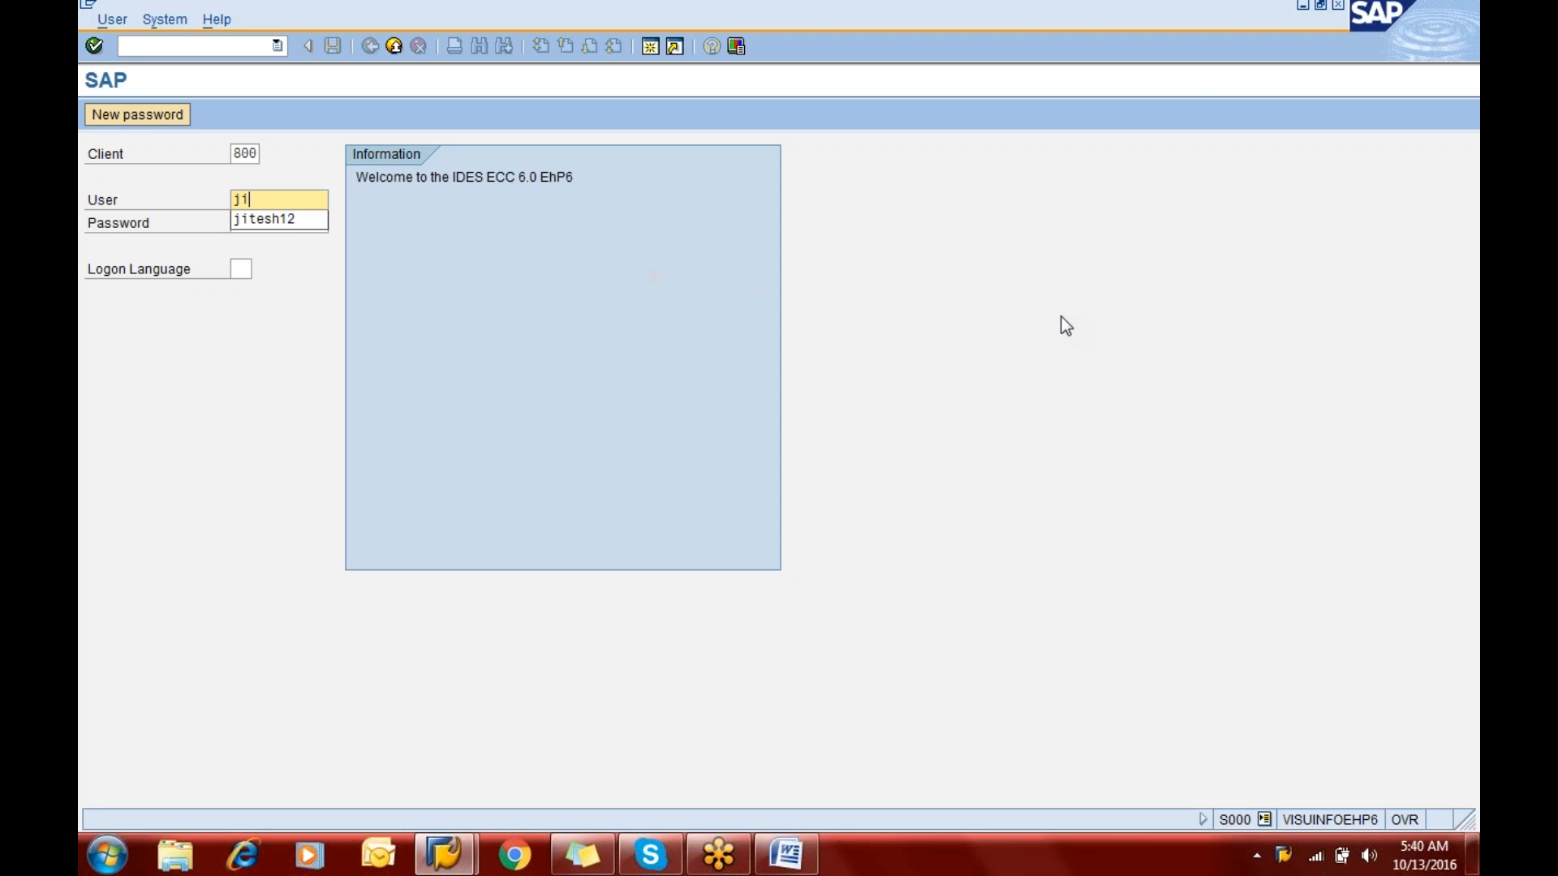
pyautogui.press('Down')
pyautogui.press('Tab')
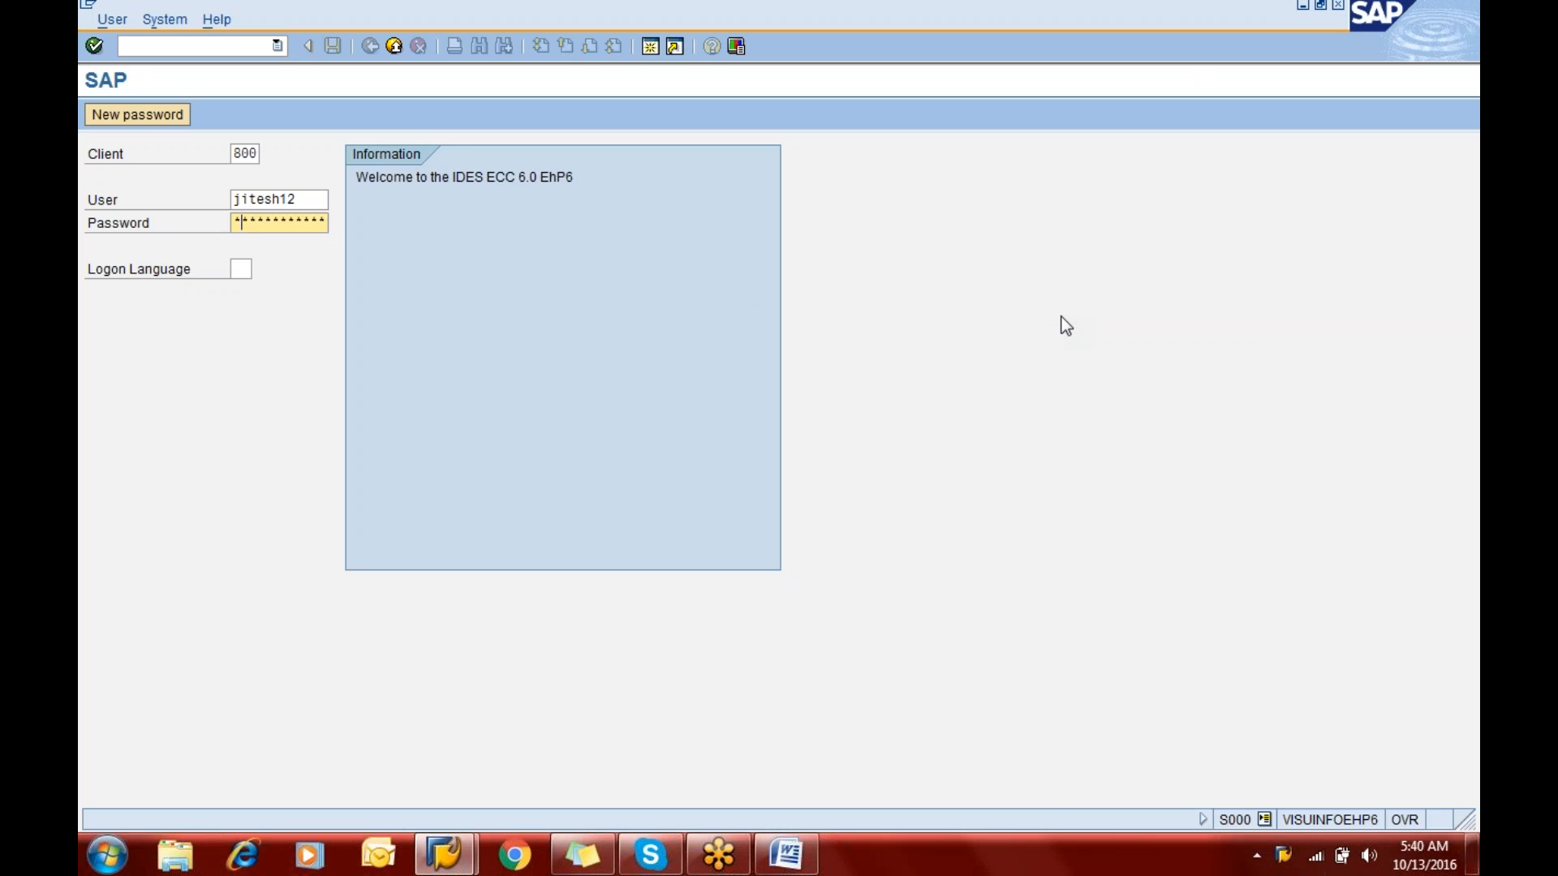
pyautogui.write('******')
pyautogui.press('Return')
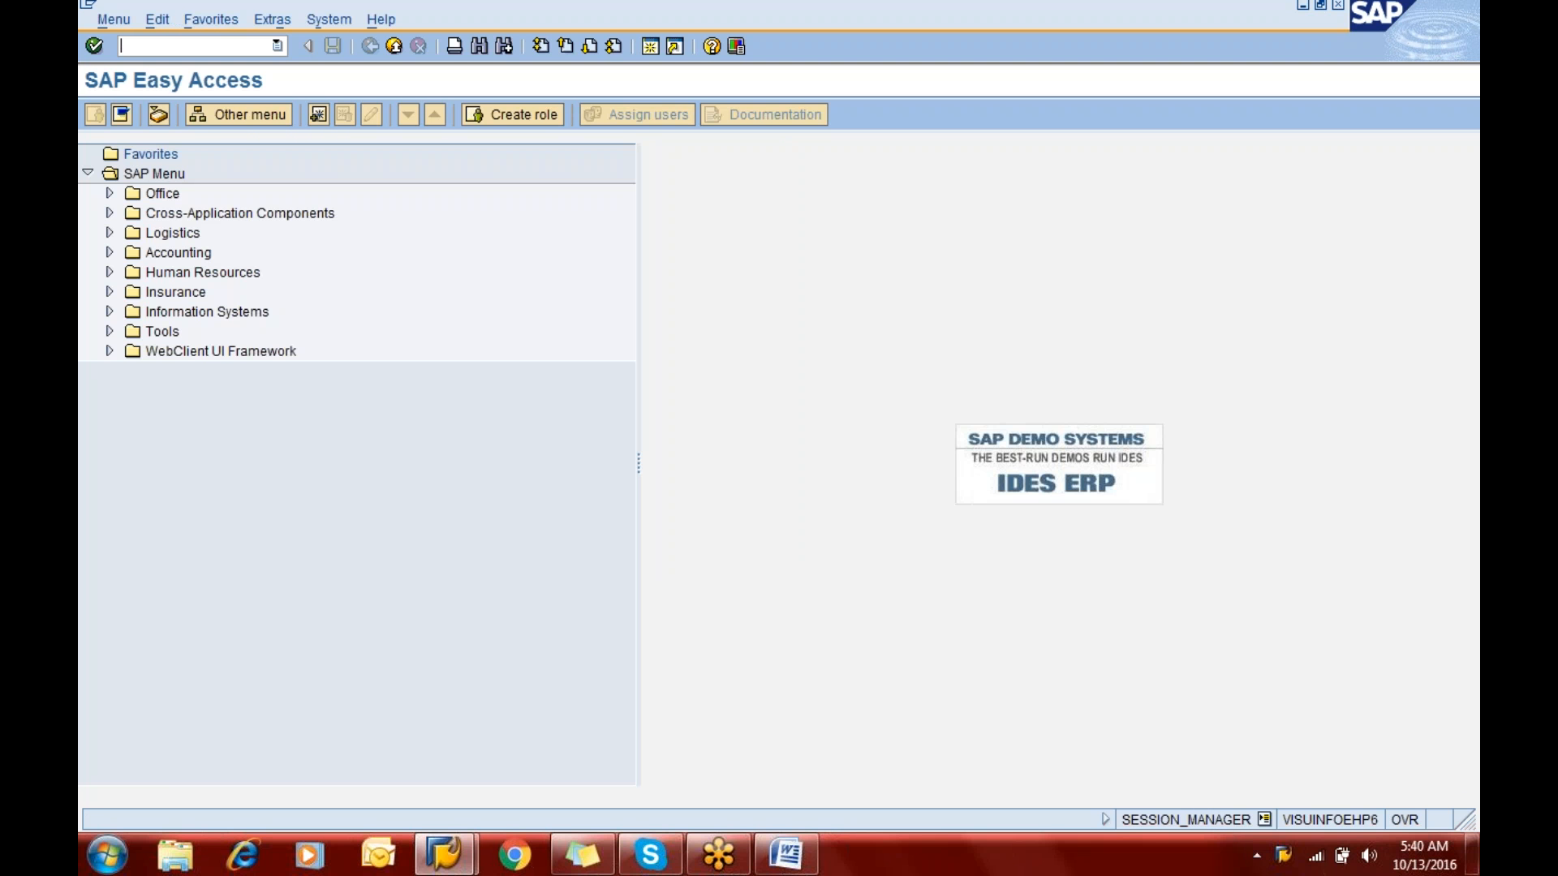
# - Open transaction OBD4 and position the G/L account groups list at chart of accounts CAER
pyautogui.write('obd4')
pyautogui.press('Return')
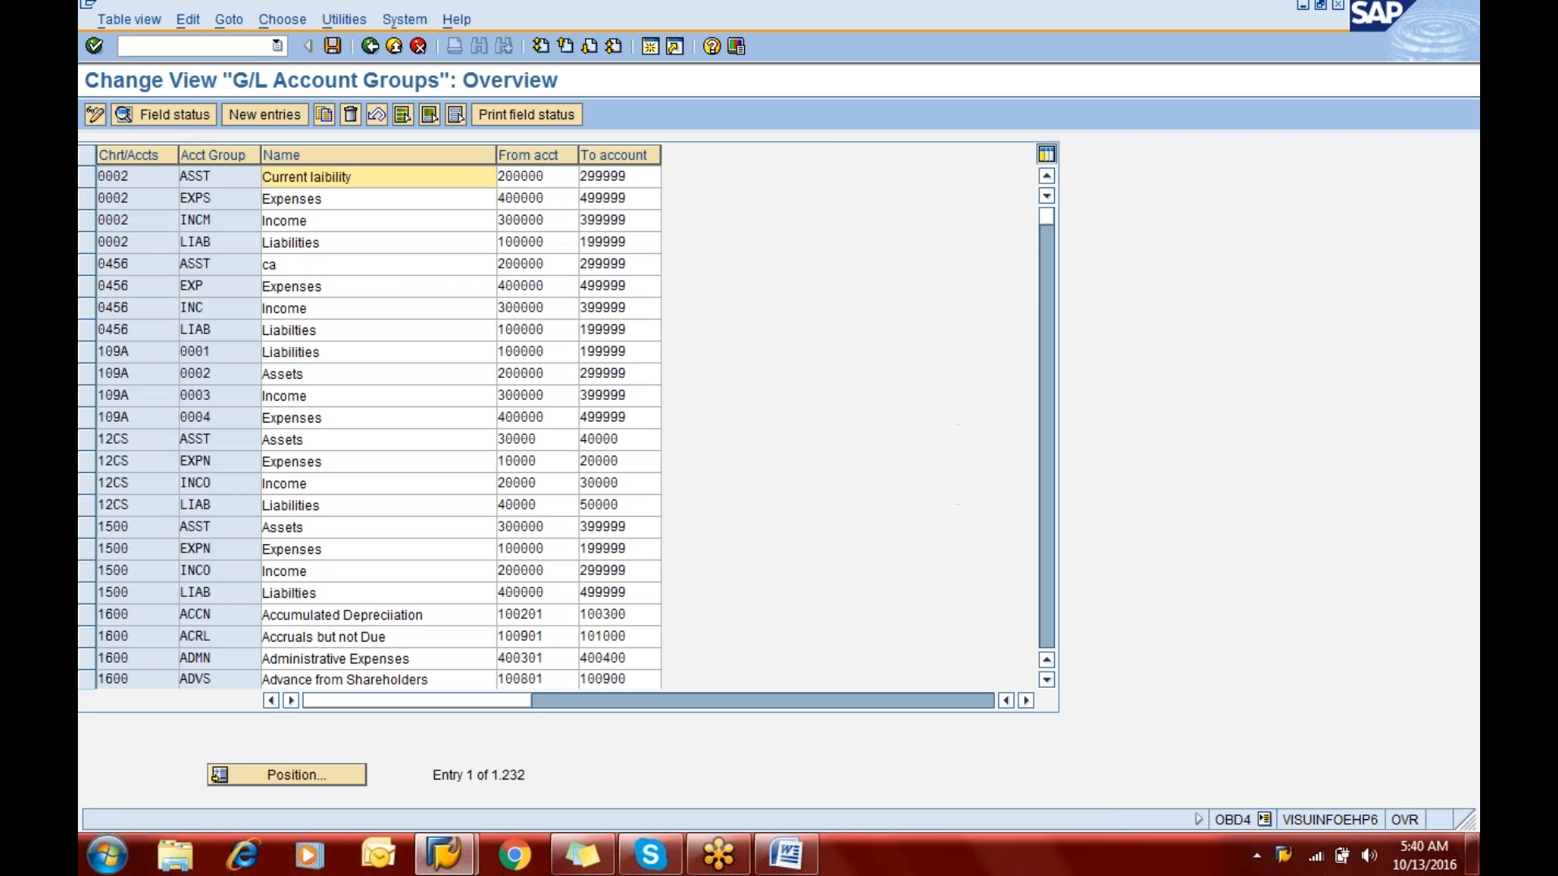
pyautogui.click(286, 774)
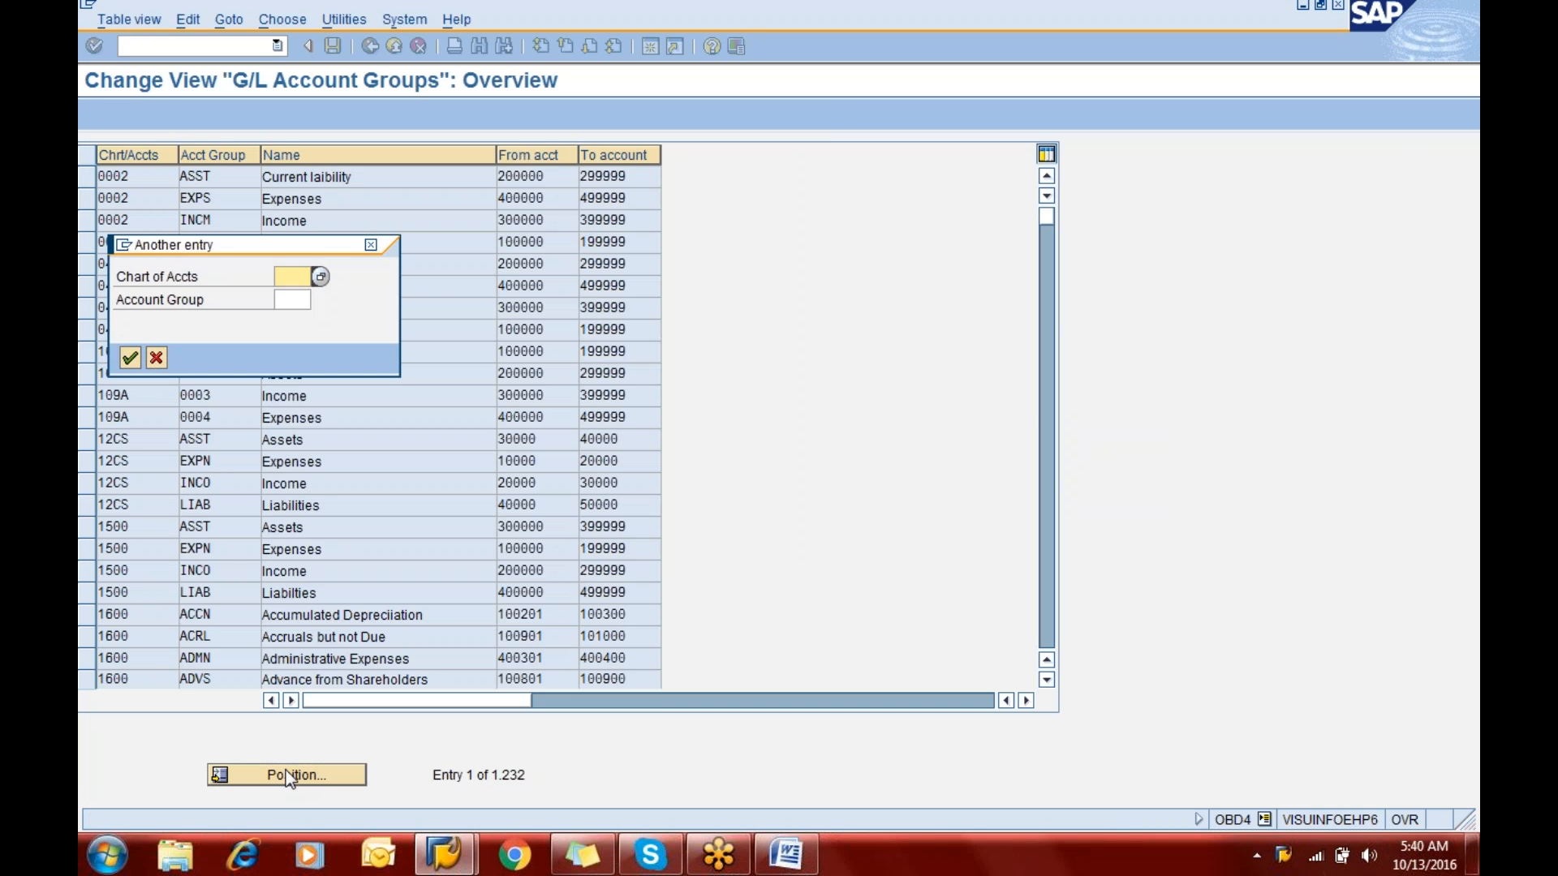
pyautogui.write('caer')
pyautogui.press('Return')
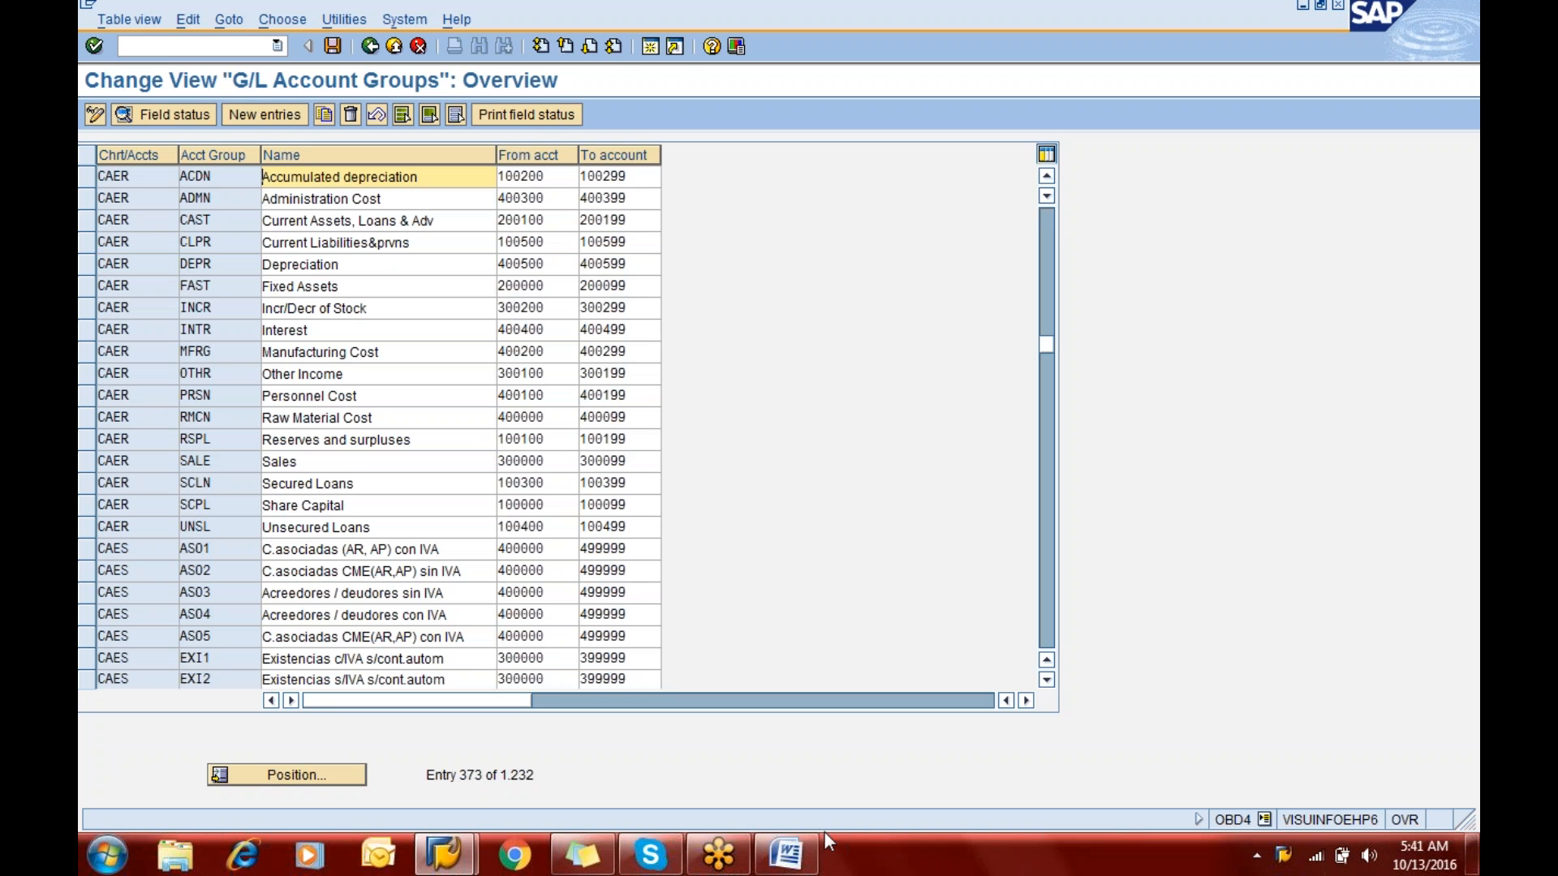
# - Switch to the GENERAL LEDGER Word document and review the instructions for creating the equity share capital account
pyautogui.click(799, 858)
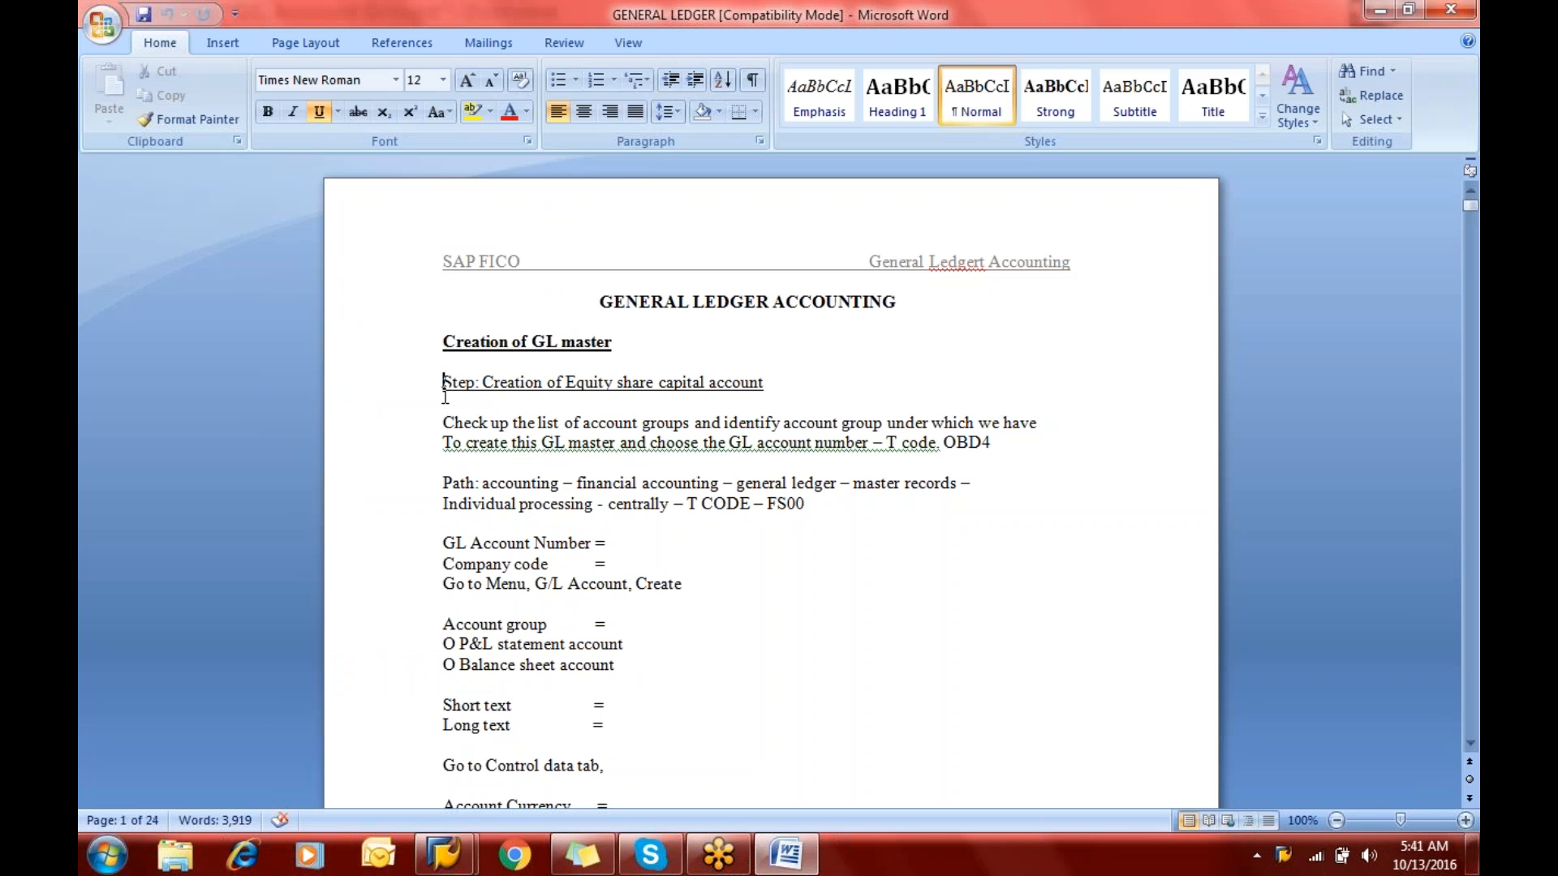
pyautogui.click(445, 398)
pyautogui.press('Down')
pyautogui.press('Down')
pyautogui.press('Down')
pyautogui.press('Down')
pyautogui.press('Down')
pyautogui.press('Down')
pyautogui.press('Down')
pyautogui.press('Down')
pyautogui.press('Down')
pyautogui.press('Down')
pyautogui.press('Down')
pyautogui.press('Down')
pyautogui.press('Down')
pyautogui.press('Down')
pyautogui.press('Down')
pyautogui.press('Down')
pyautogui.press('Down')
pyautogui.press('Down')
pyautogui.press('Down')
pyautogui.press('Down')
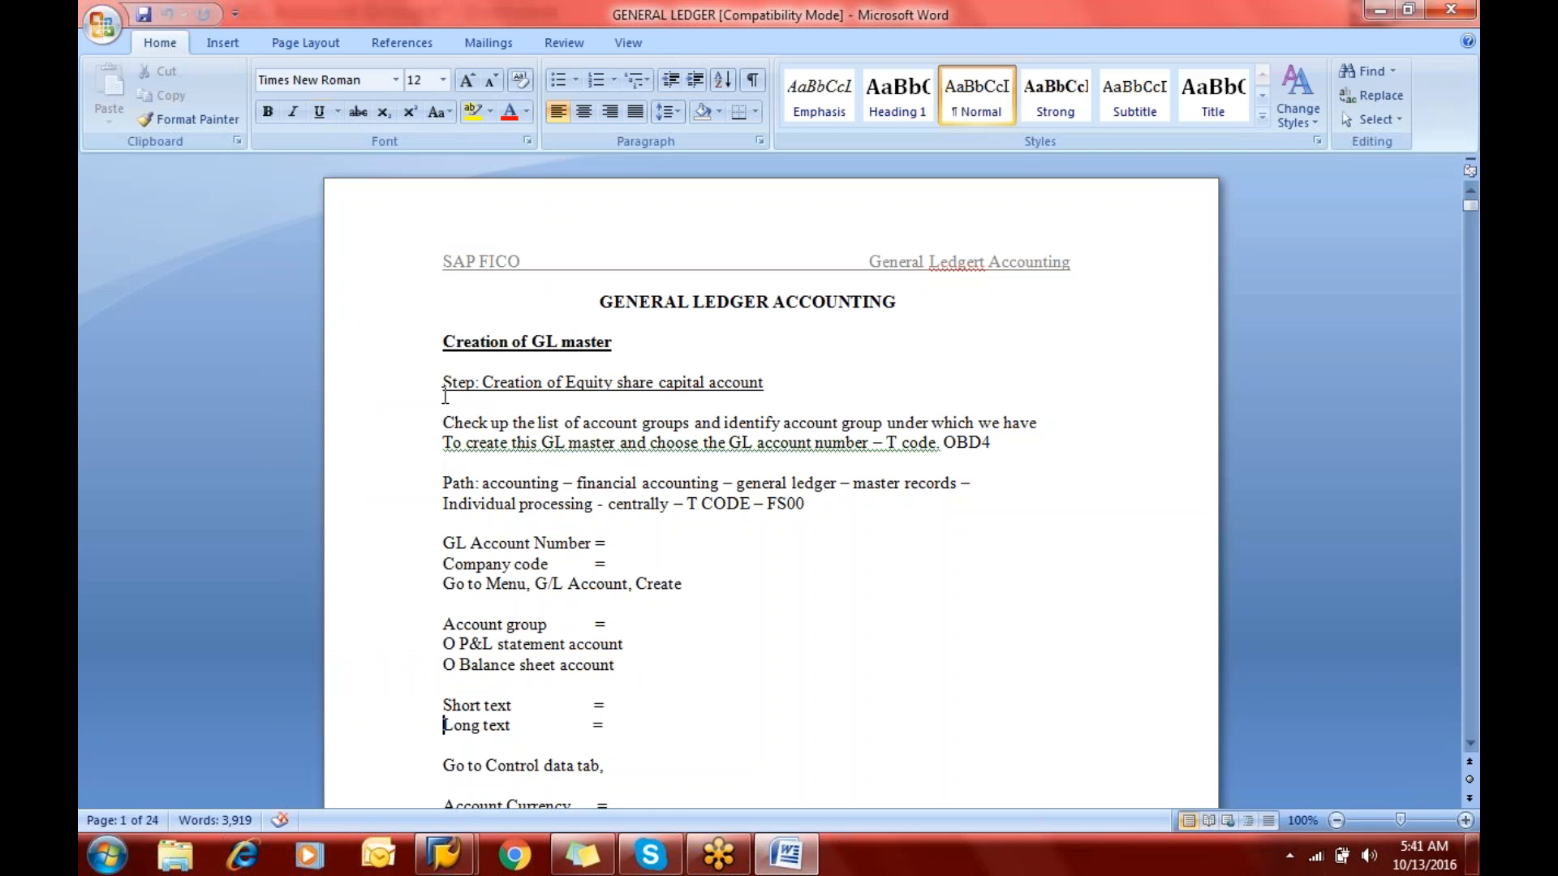
pyautogui.press('Down')
pyautogui.press('Down')
pyautogui.press('Down')
pyautogui.press('Down')
pyautogui.press('Down')
pyautogui.press('Down')
pyautogui.press('Down')
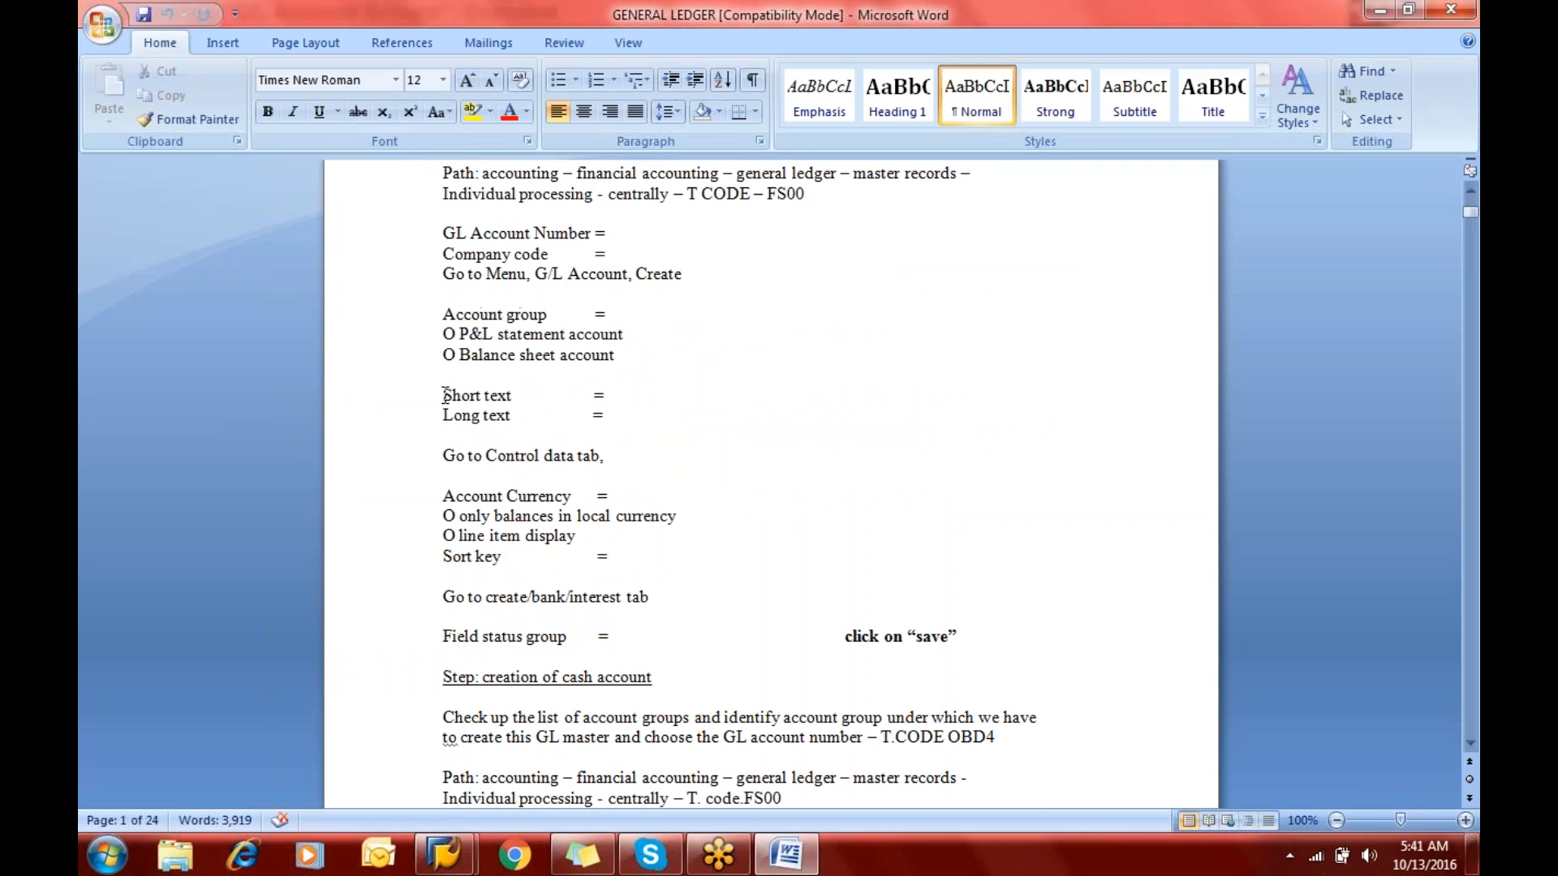
pyautogui.press('Up')
pyautogui.press('Up')
pyautogui.press('Up')
pyautogui.press('Up')
pyautogui.press('Up')
pyautogui.press('Up')
pyautogui.press('Up')
pyautogui.press('Up')
pyautogui.press('Up')
pyautogui.press('Up')
pyautogui.press('Up')
pyautogui.press('Up')
pyautogui.press('Up')
pyautogui.press('Up')
pyautogui.press('Up')
pyautogui.press('Up')
pyautogui.press('Up')
pyautogui.press('Up')
pyautogui.press('Up')
pyautogui.press('Up')
pyautogui.press('Up')
pyautogui.press('Up')
pyautogui.press('Up')
pyautogui.press('Up')
pyautogui.press('Up')
pyautogui.press('Up')
pyautogui.press('Up')
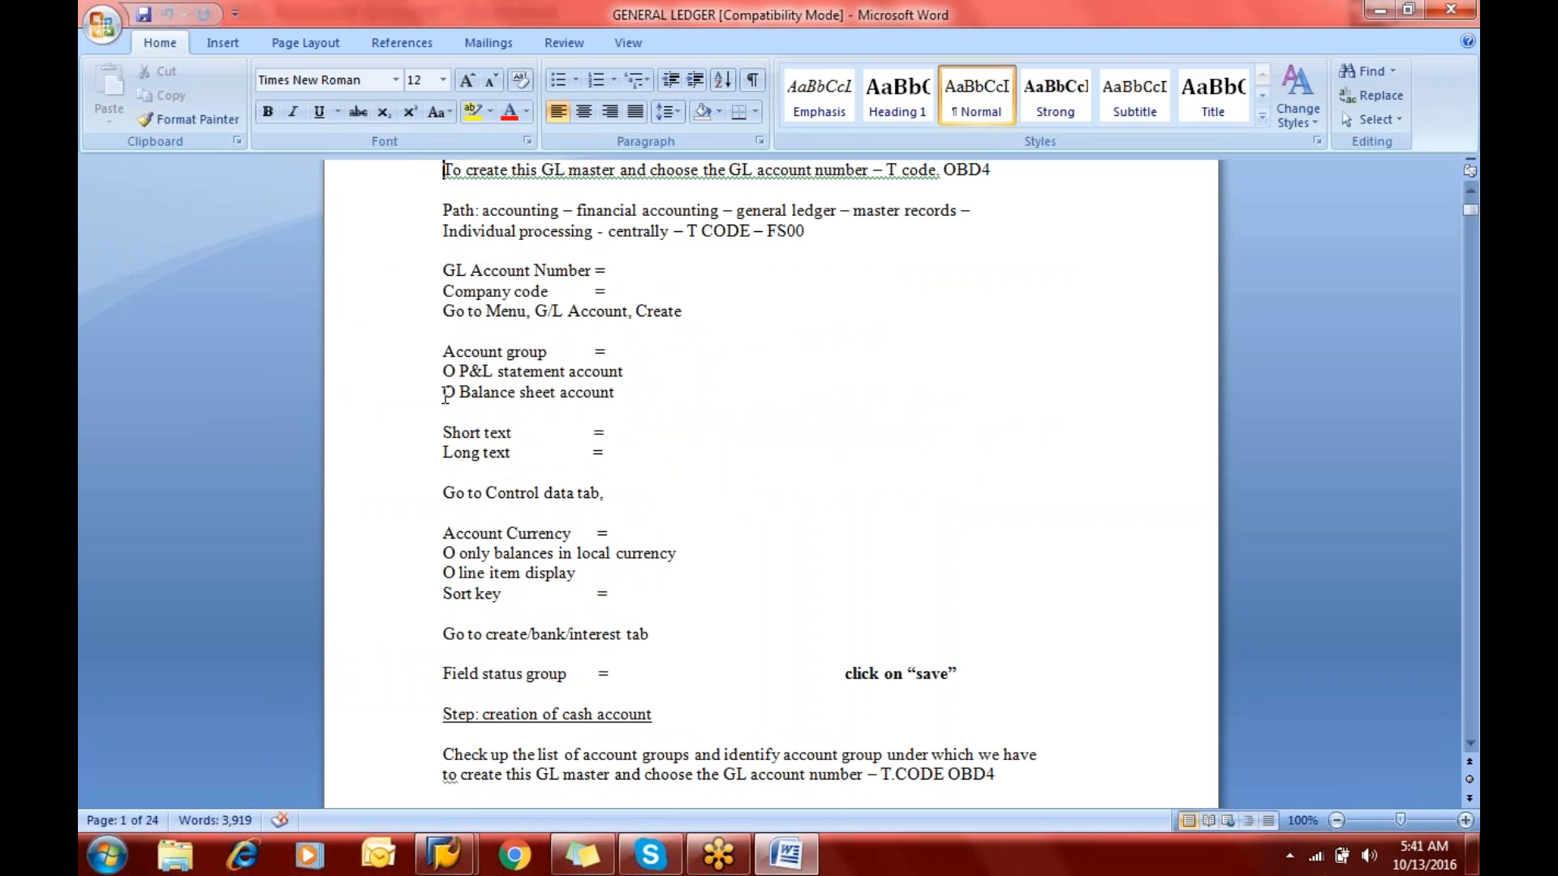
# - Back in SAP, mark the CAER account groups Share Capital and Current Assets, Loans & Adv, and open a new session
pyautogui.hotkey('alt', 'Tab')
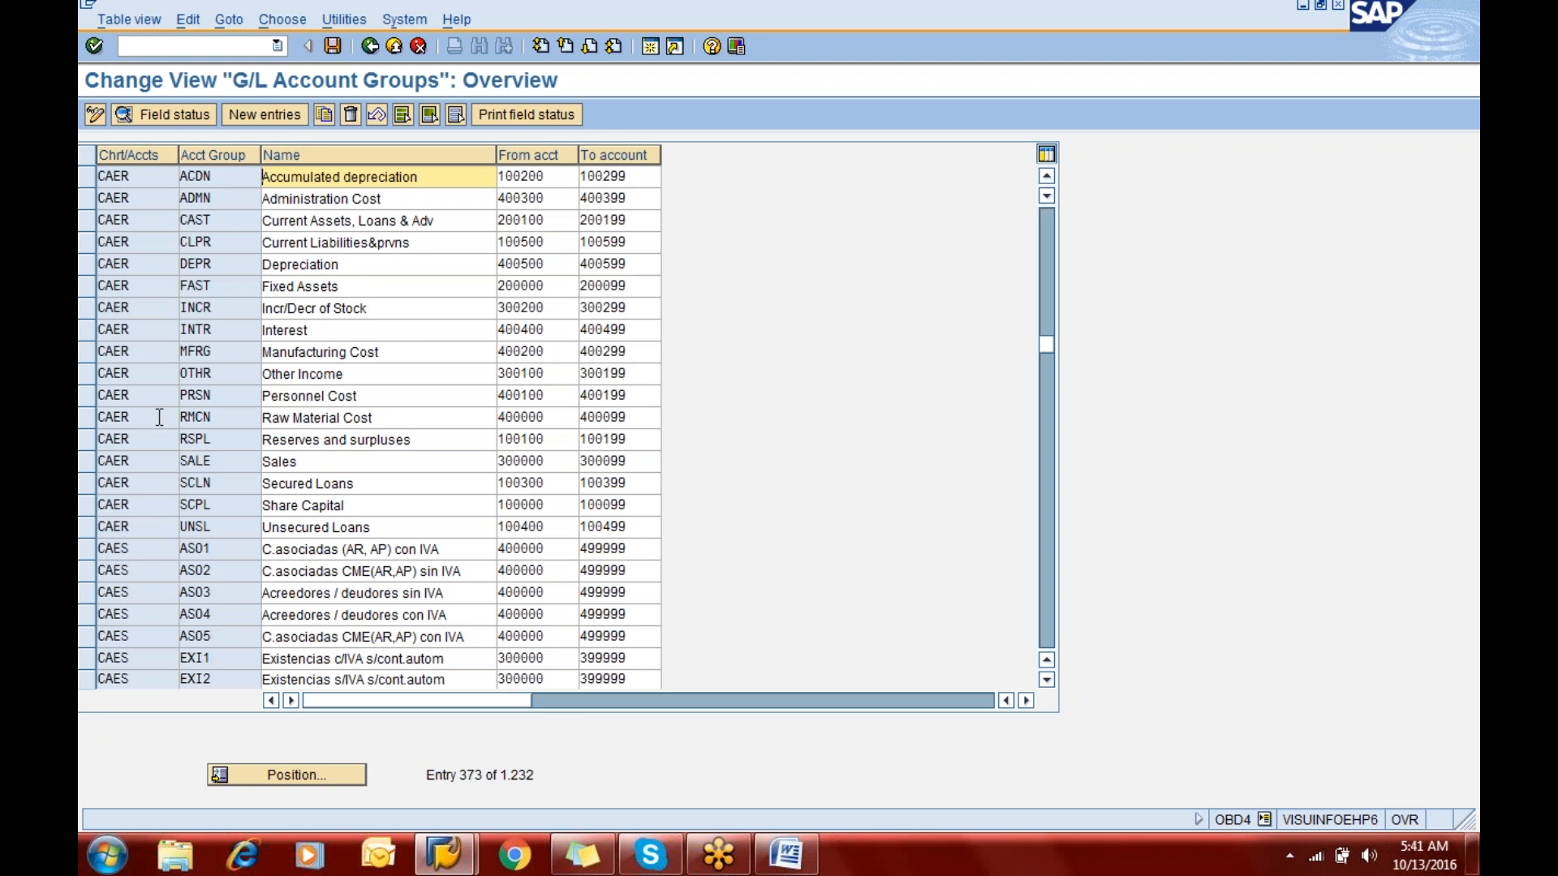
pyautogui.click(83, 508)
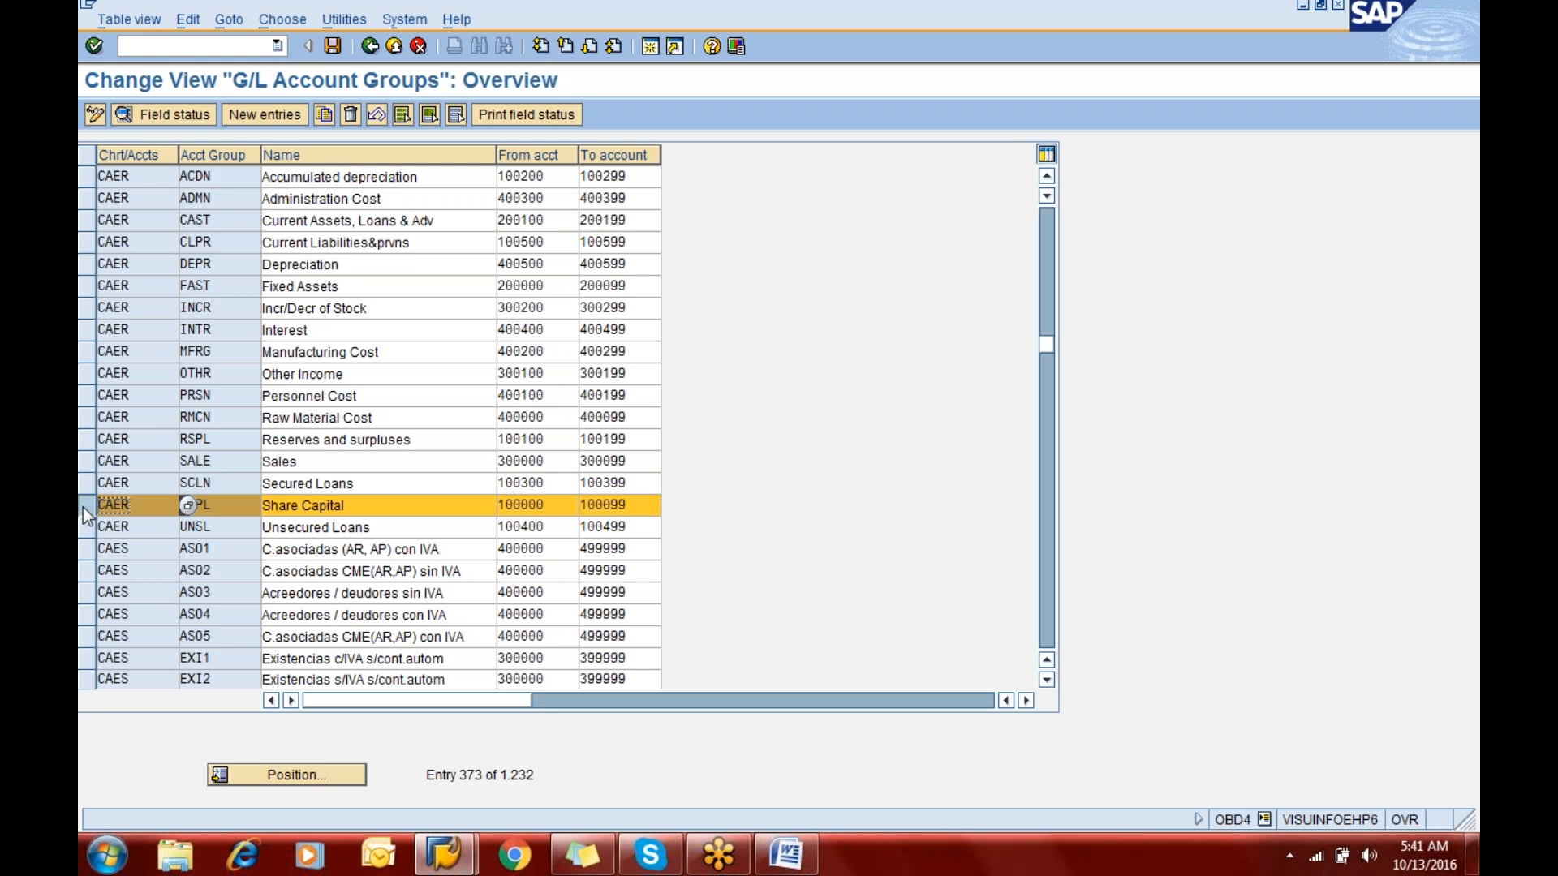
pyautogui.click(82, 223)
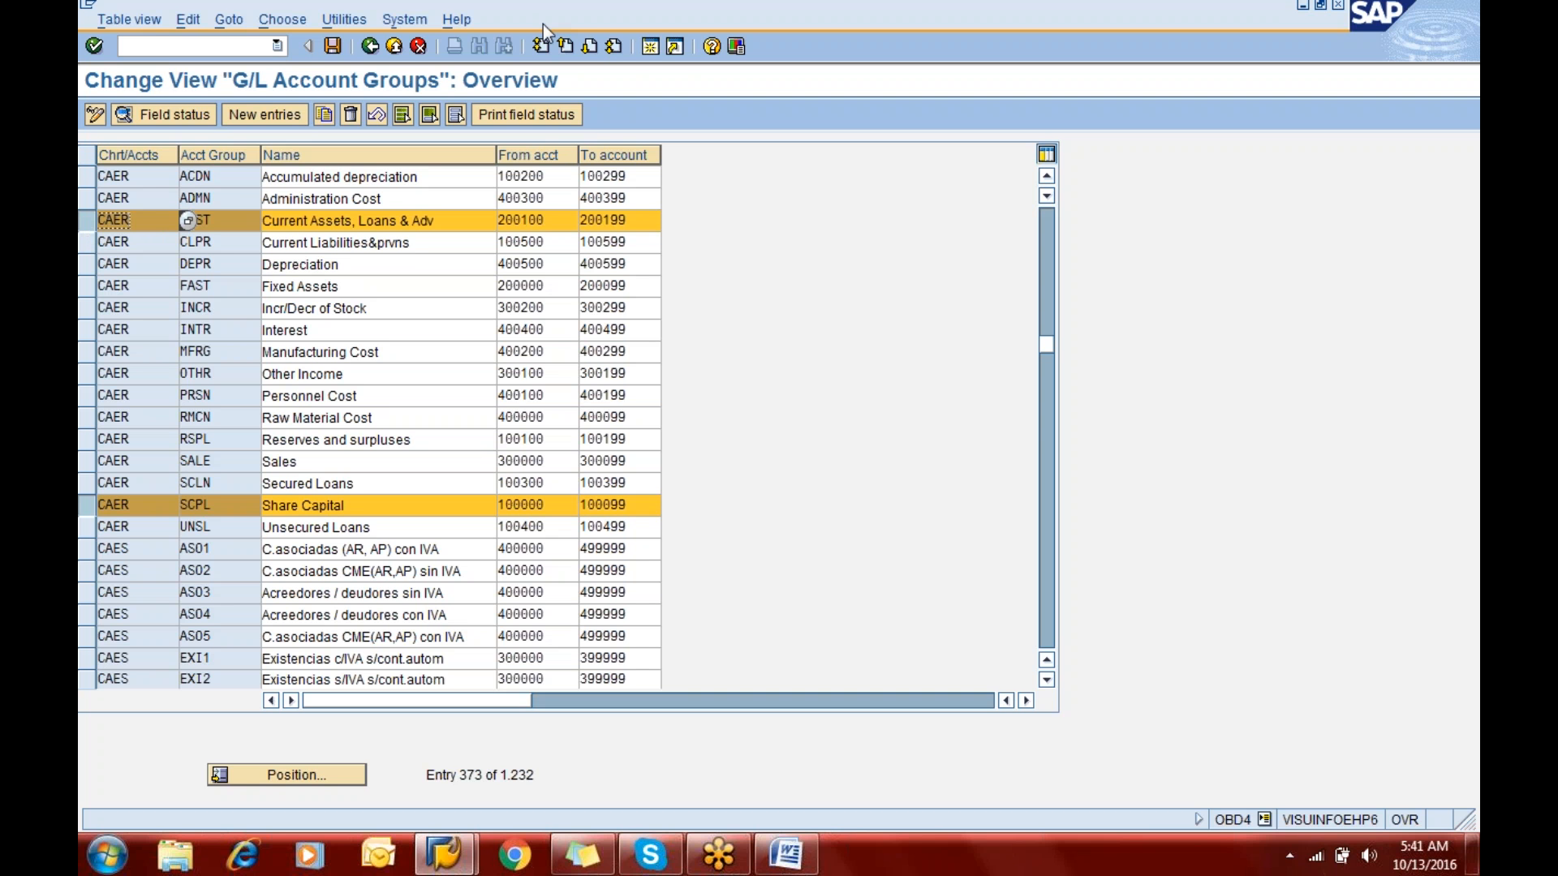
pyautogui.click(649, 49)
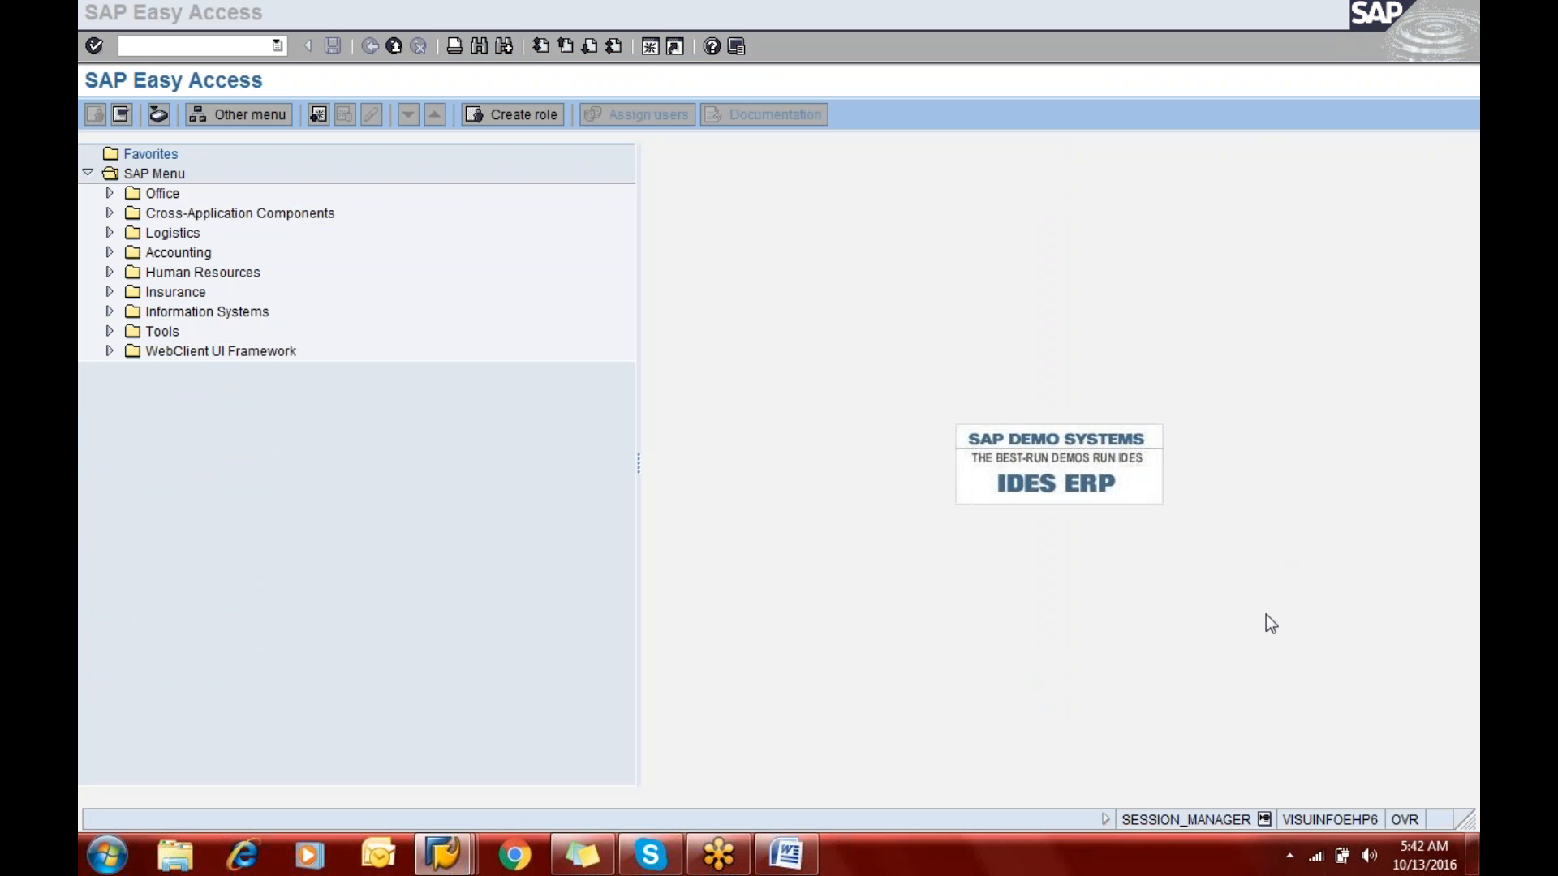
pyautogui.click(1448, 51)
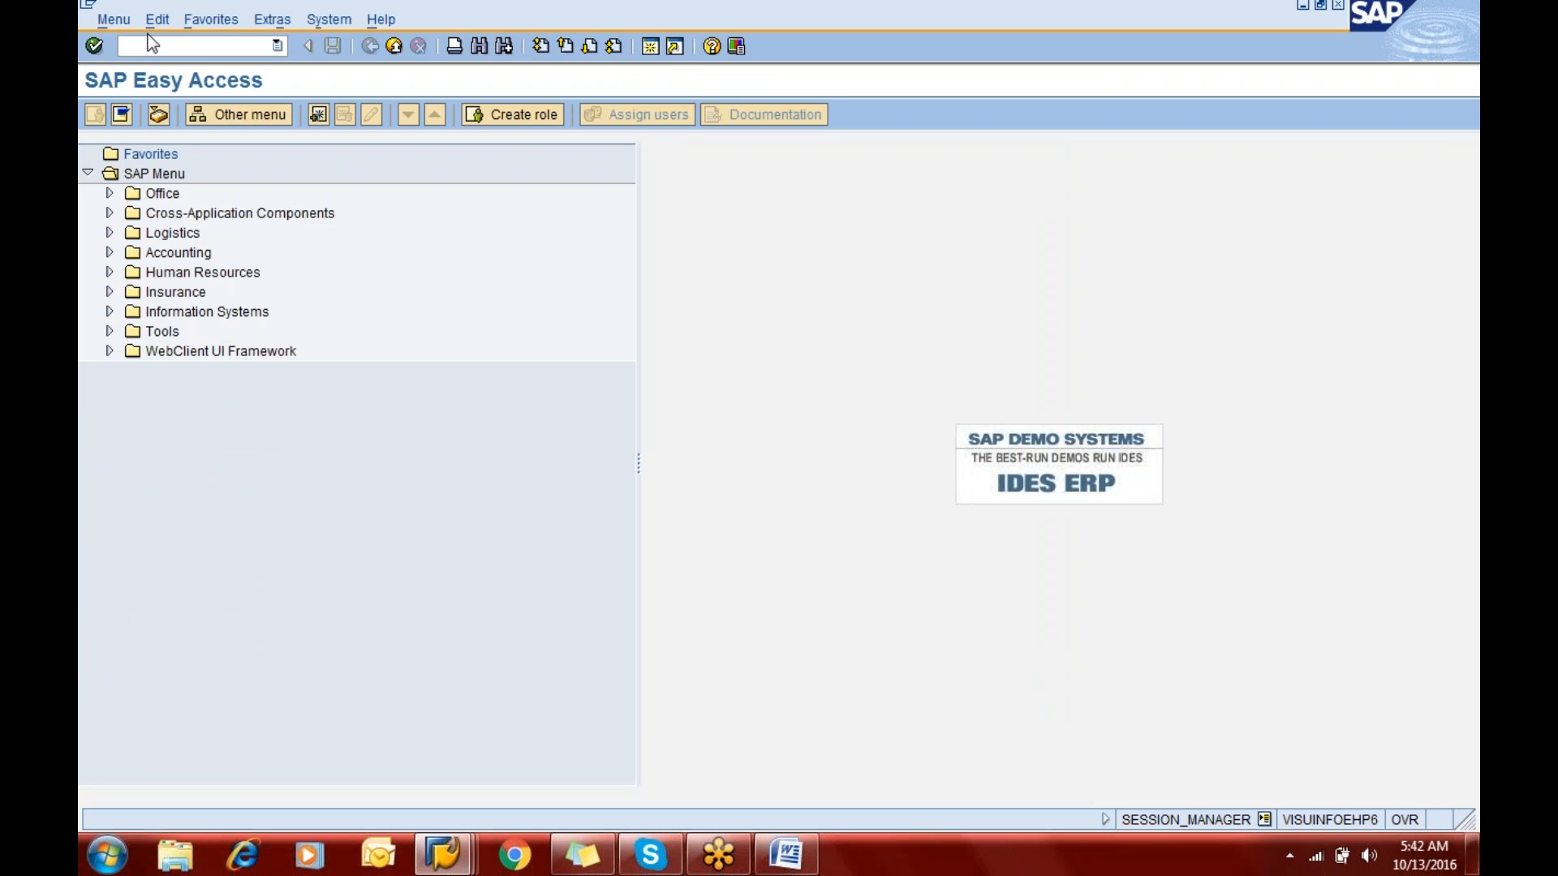
# - Check the Word notes for the G/L master transaction code and compare them with the SAP account groups list
pyautogui.hotkey('alt', 'Tab')
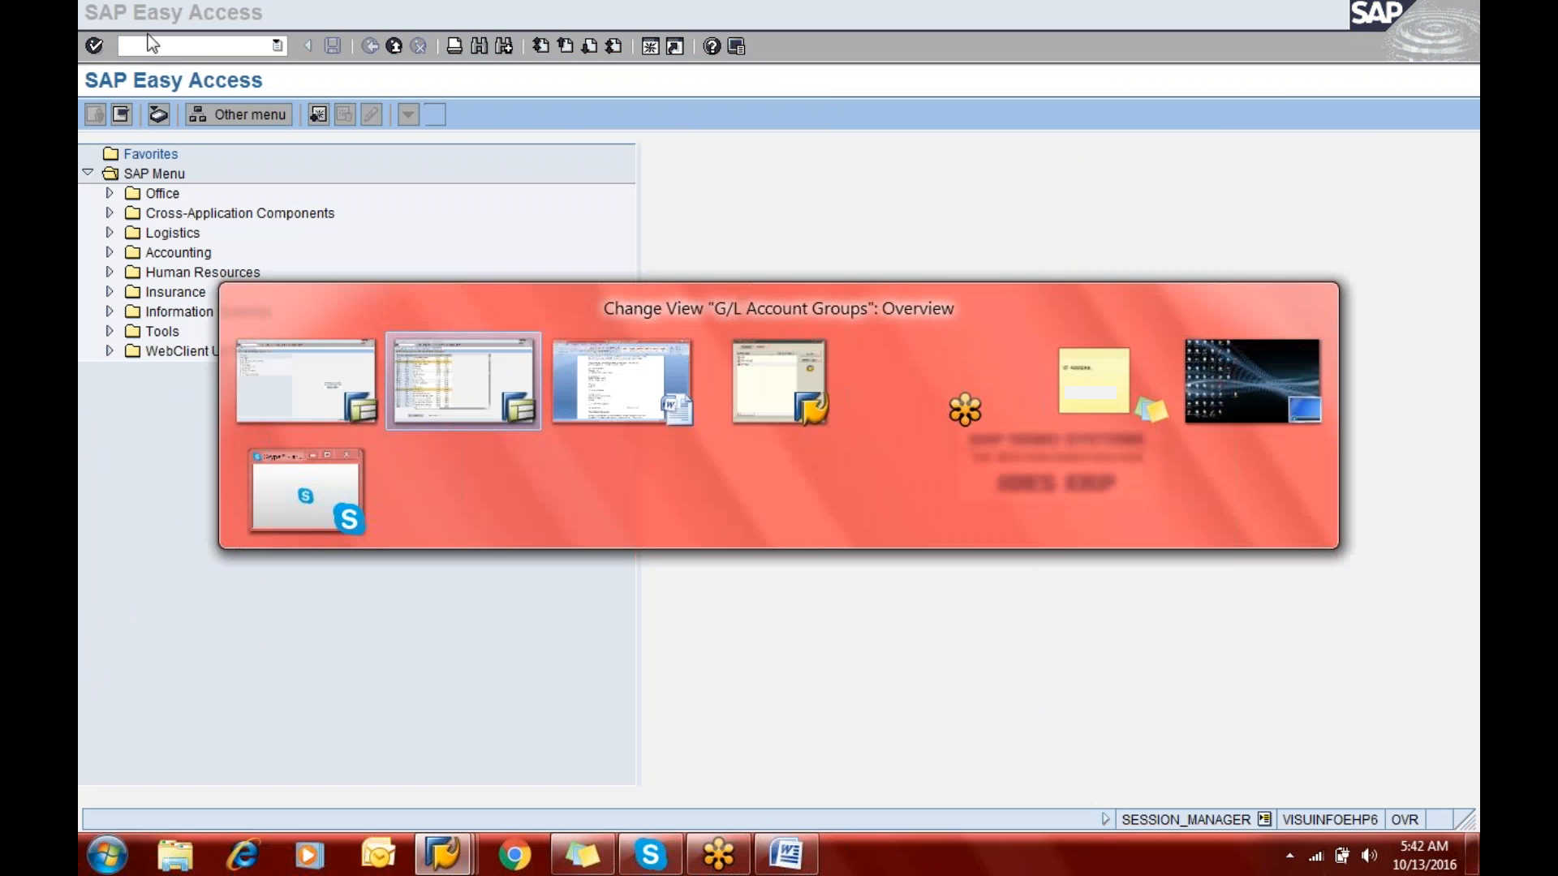
pyautogui.press('Tab')
pyautogui.press('Tab')
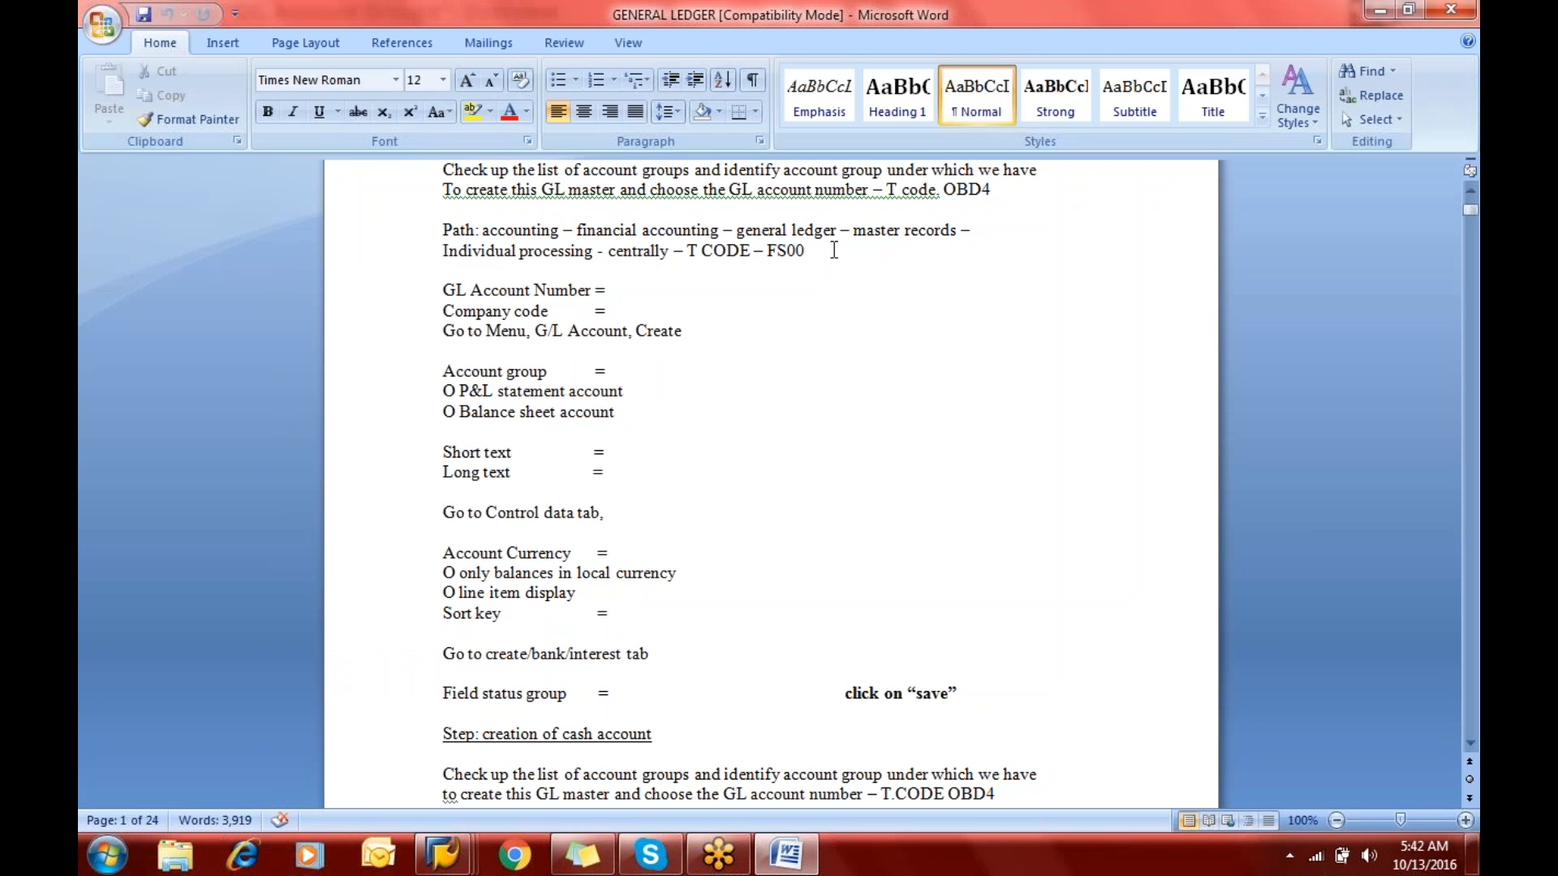
pyautogui.click(1008, 192)
pyautogui.hotkey('alt', 'Tab')
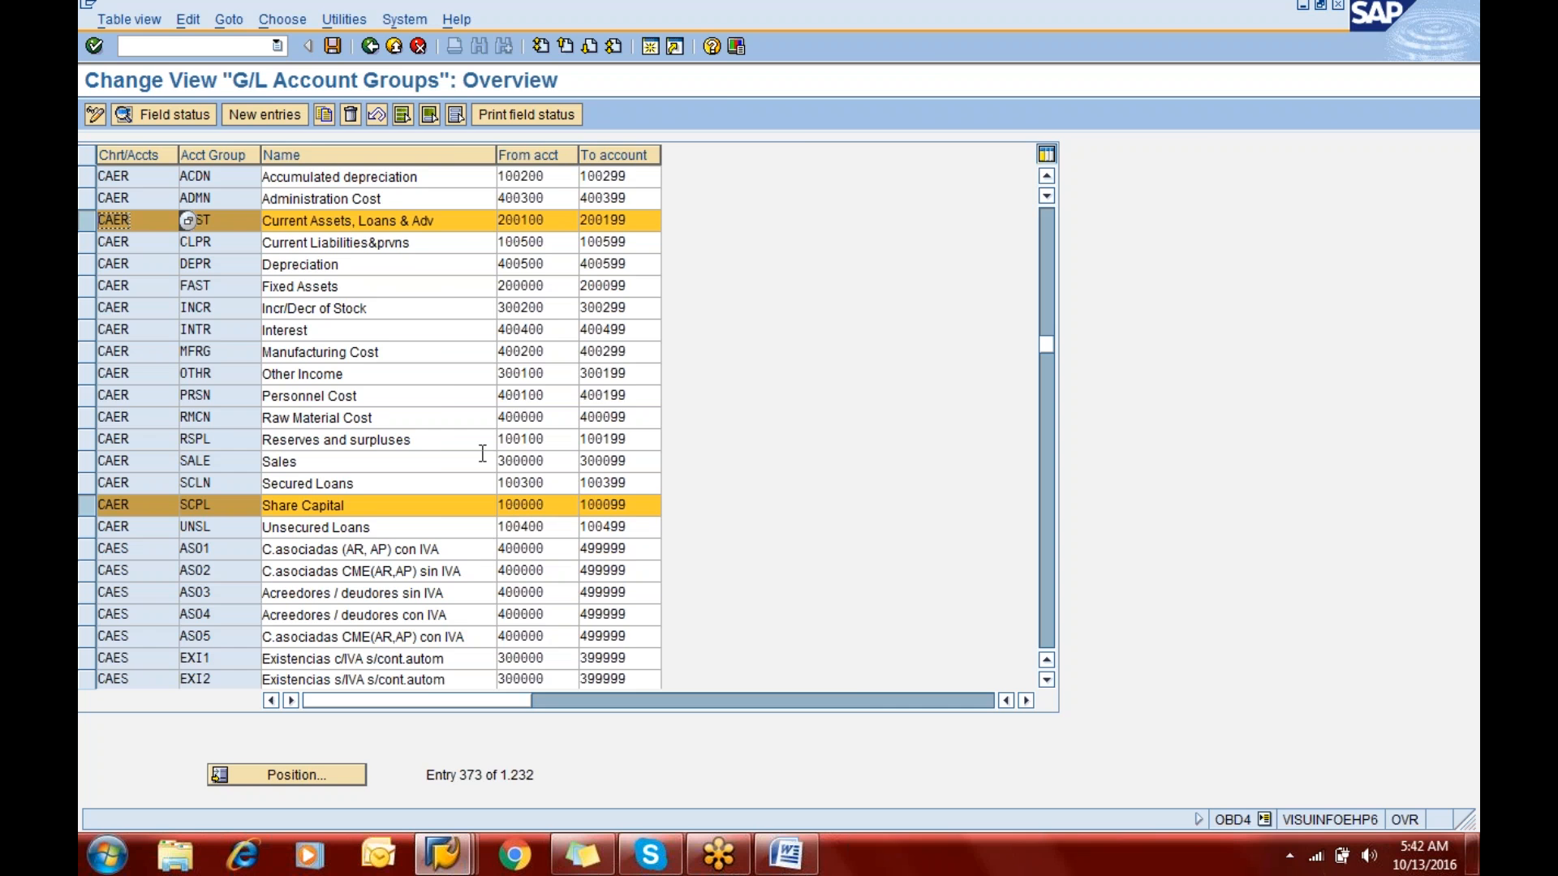
pyautogui.hotkey('alt', 'Tab')
pyautogui.hotkey('alt', 'Tab')
pyautogui.hotkey('alt', 'Tab')
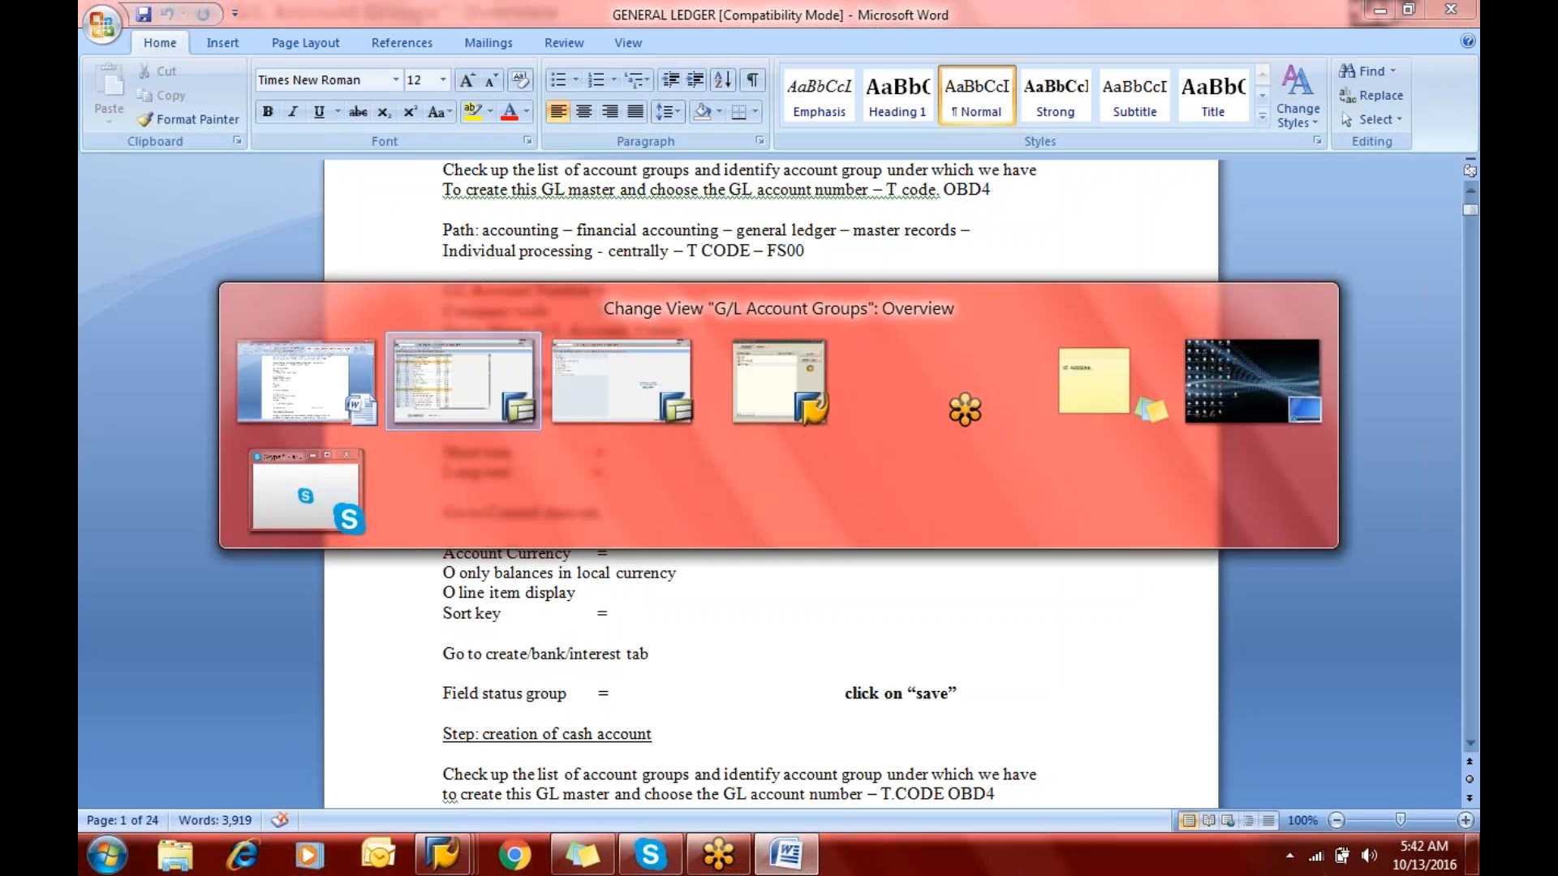
# - Open transaction FS00 in the new SAP session and start creating G/L account 100000 for company code ERIC
pyautogui.write('fs00')
pyautogui.press('Return')
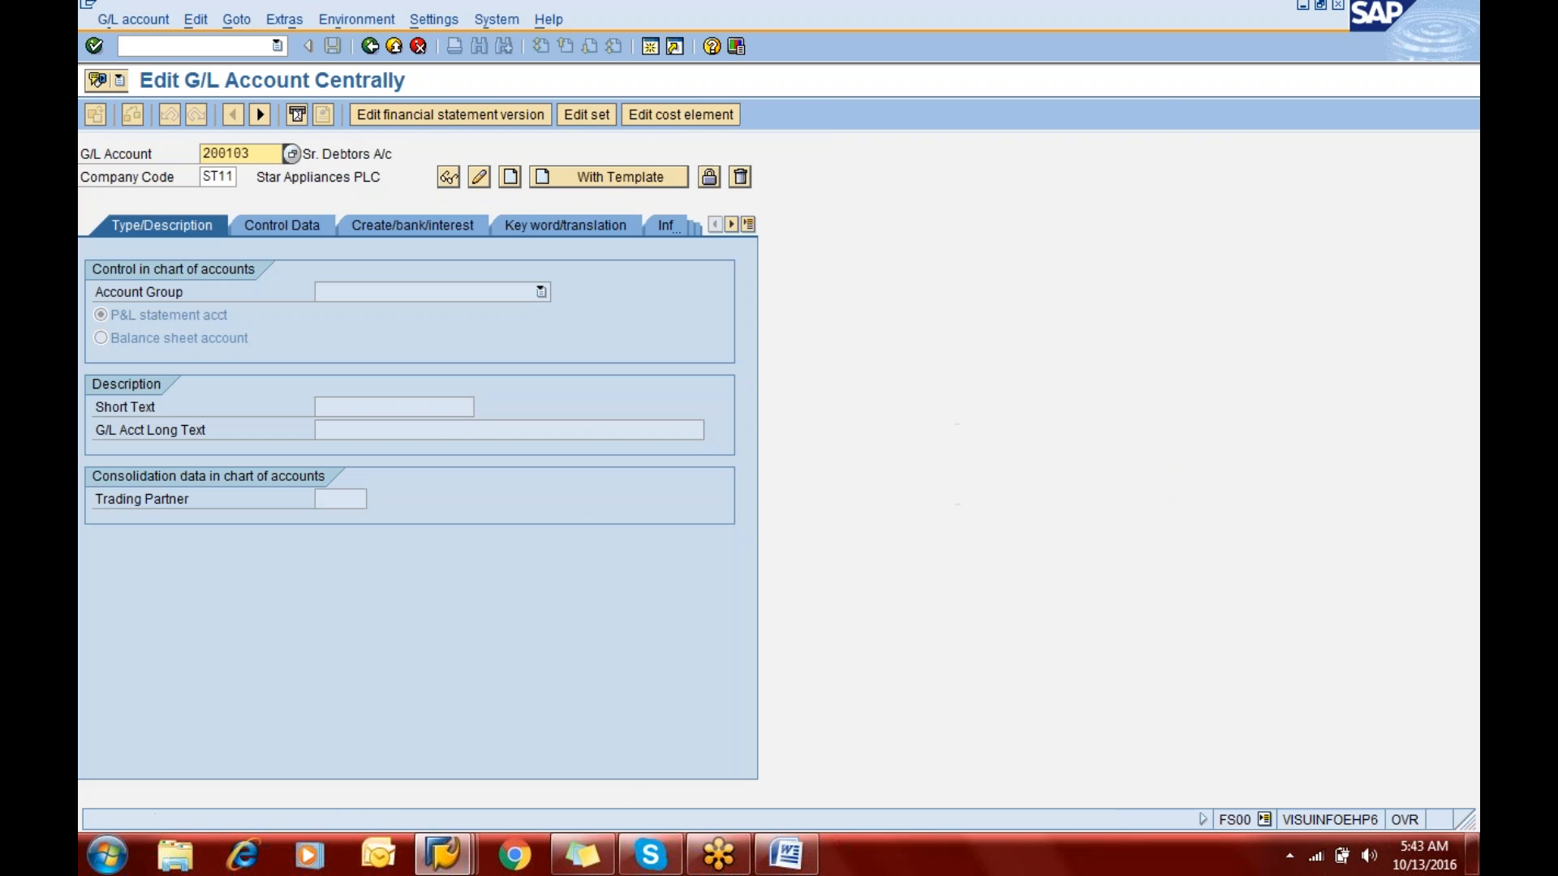
pyautogui.write('100000')
pyautogui.press('Tab')
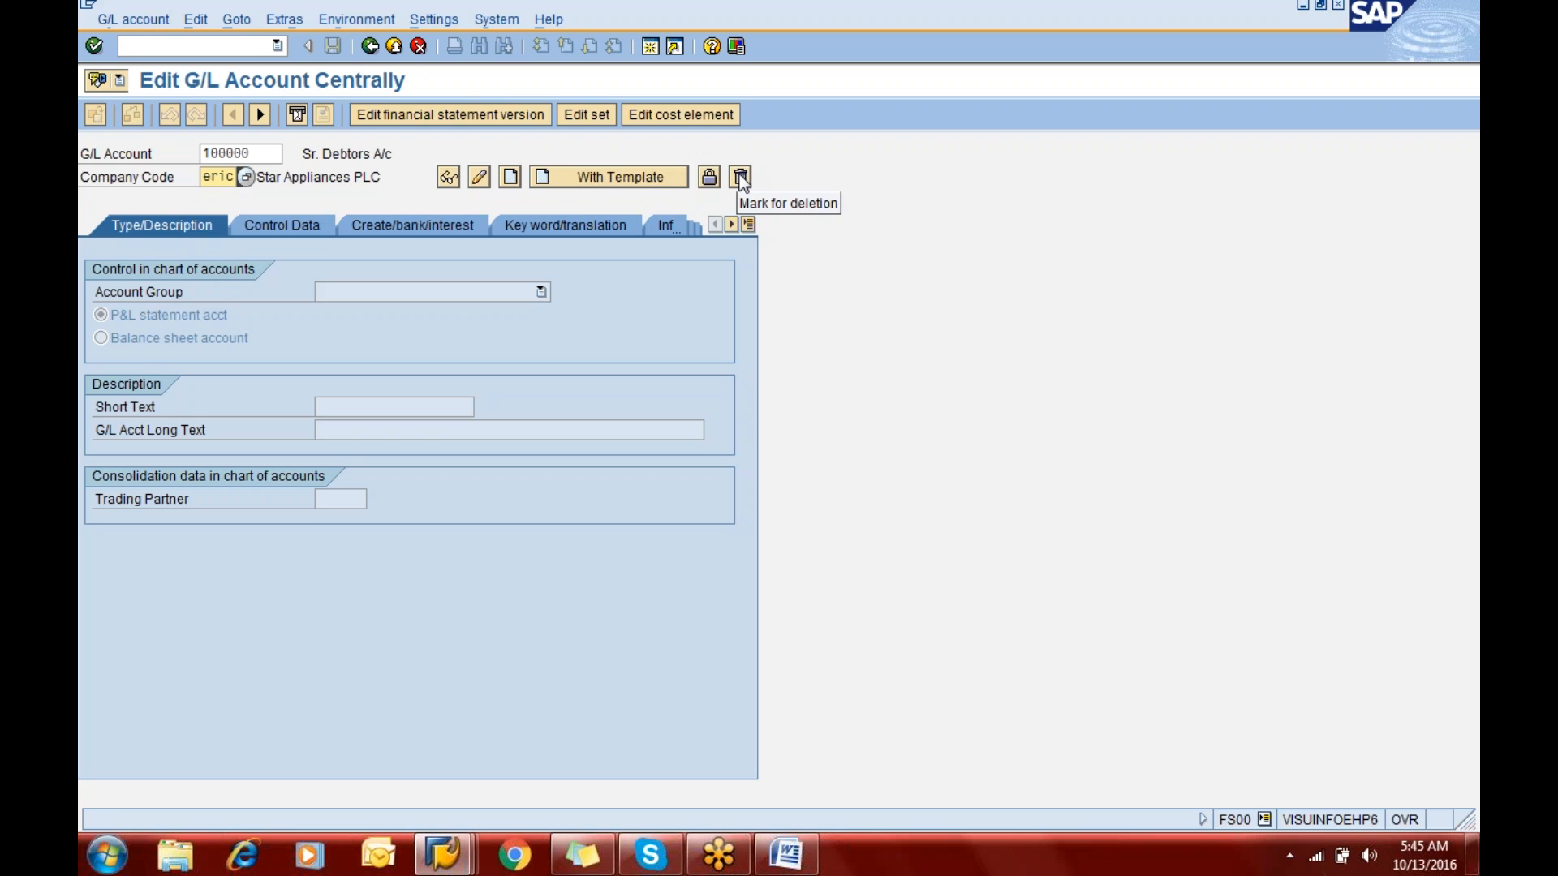
pyautogui.click(132, 21)
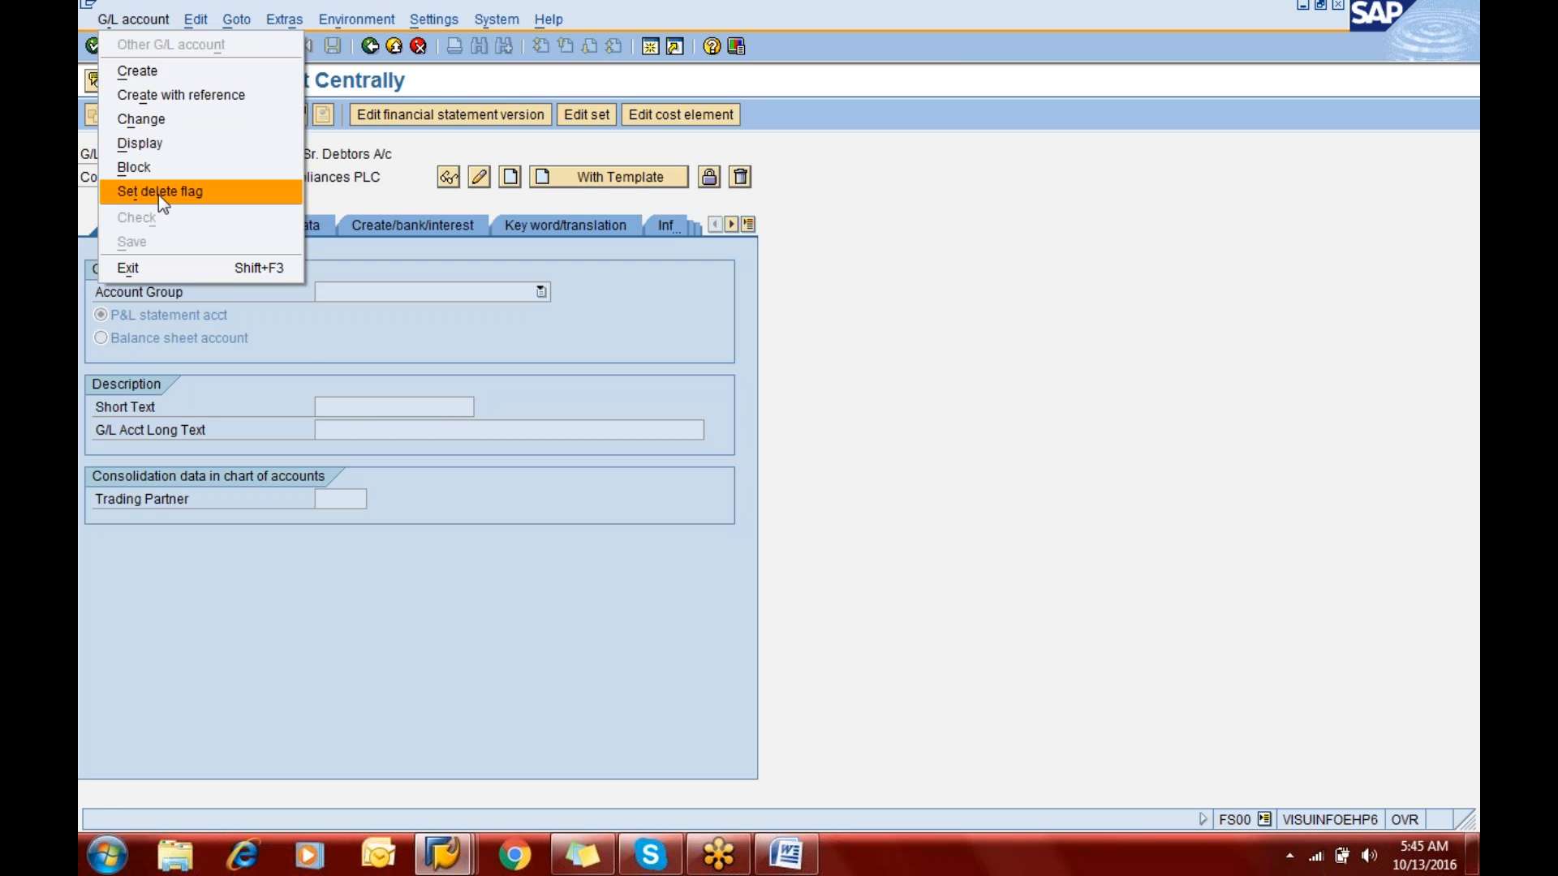
pyautogui.click(149, 73)
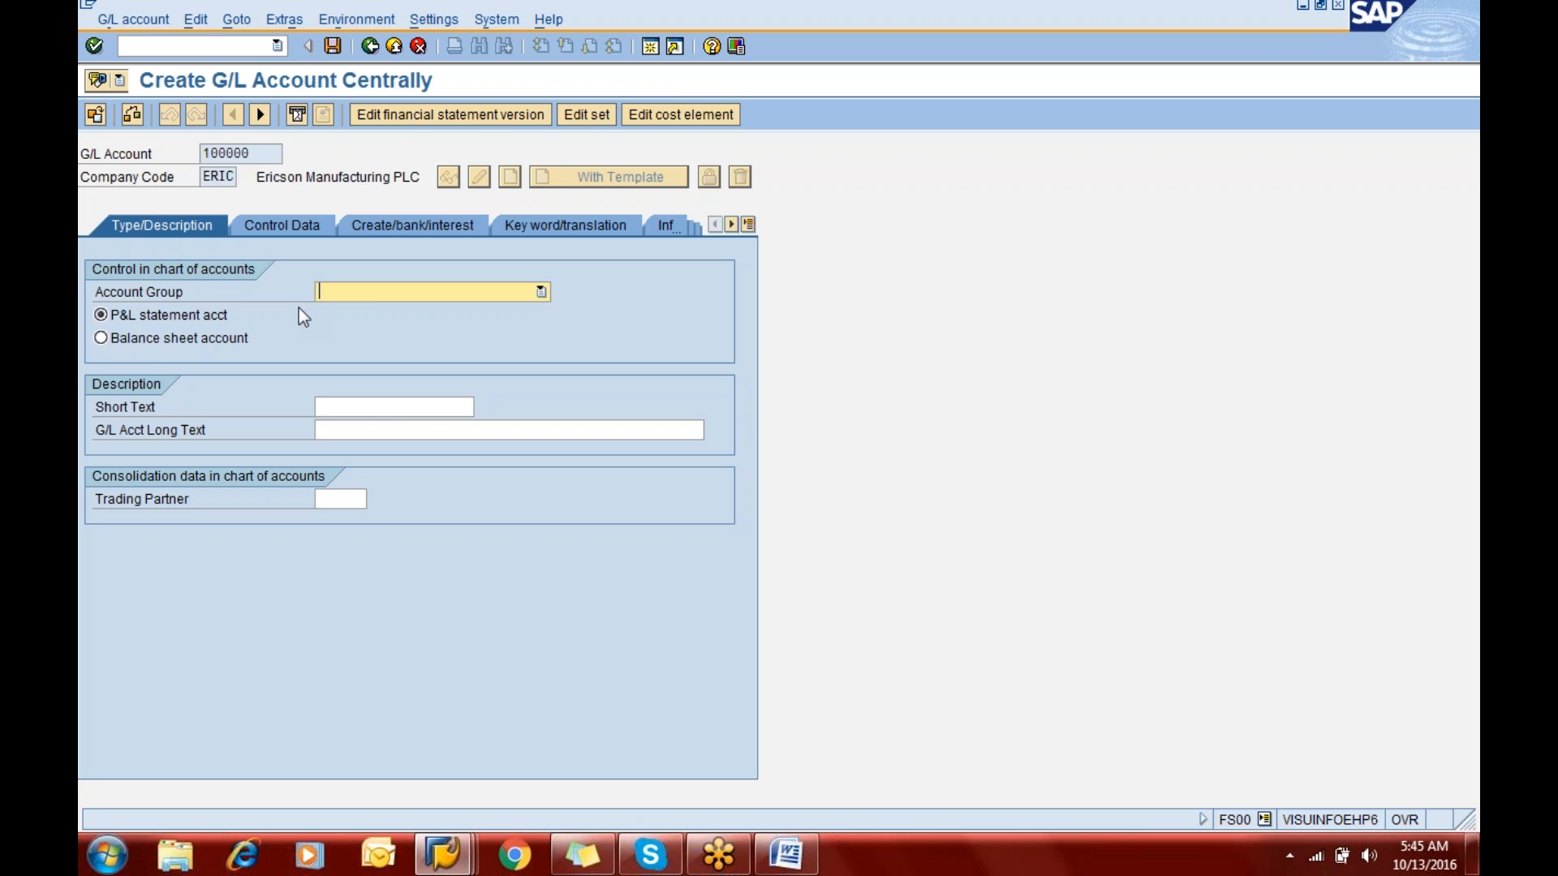
# - Assign the Share Capital account group to the new G/L account
pyautogui.click(352, 292)
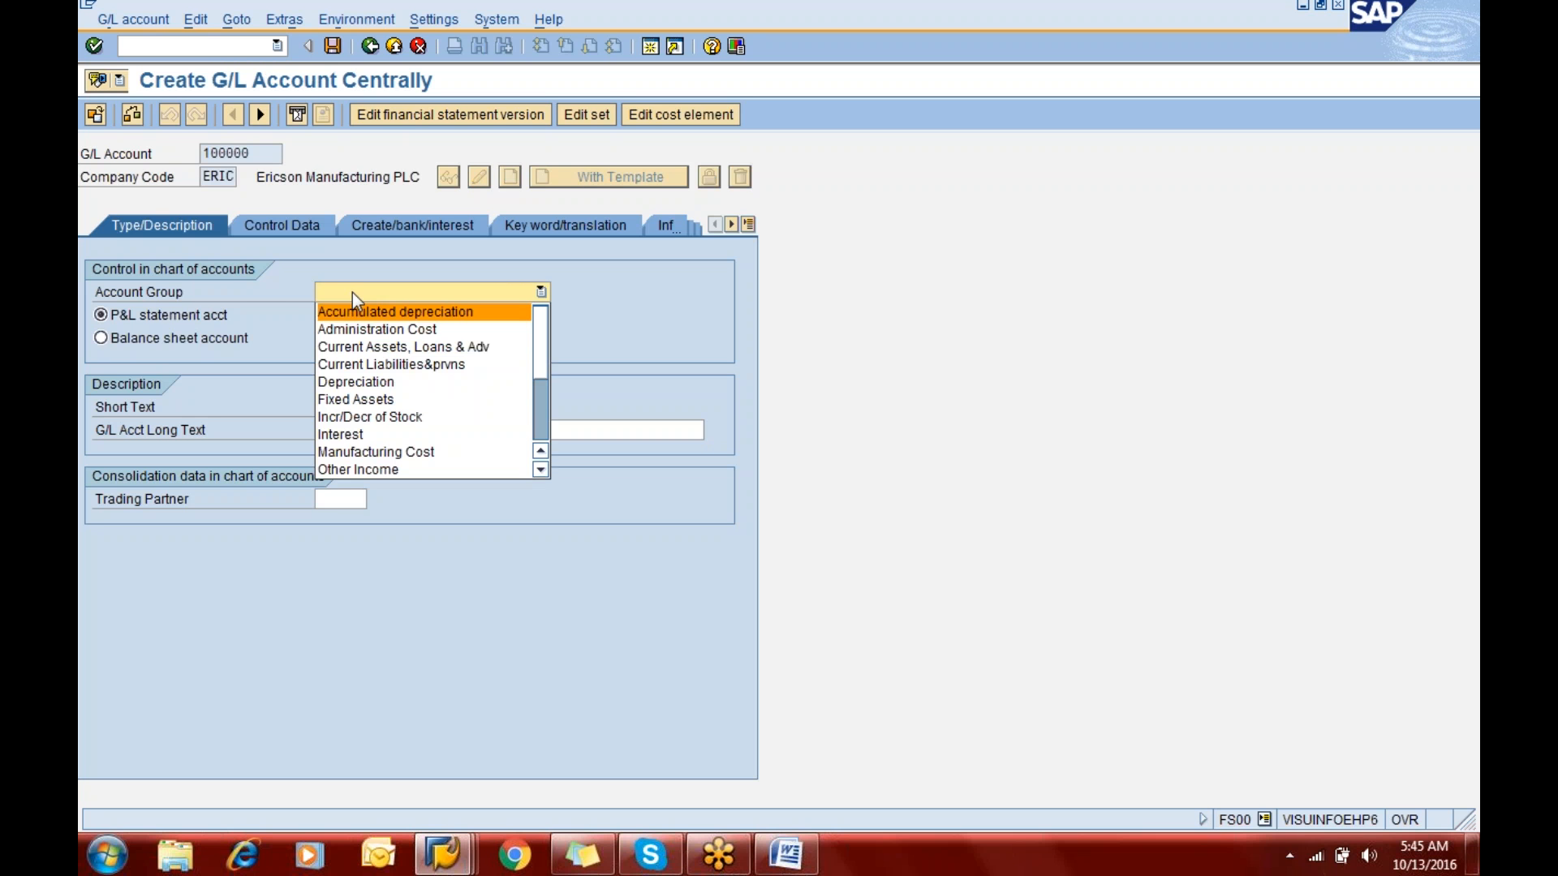
pyautogui.press('s')
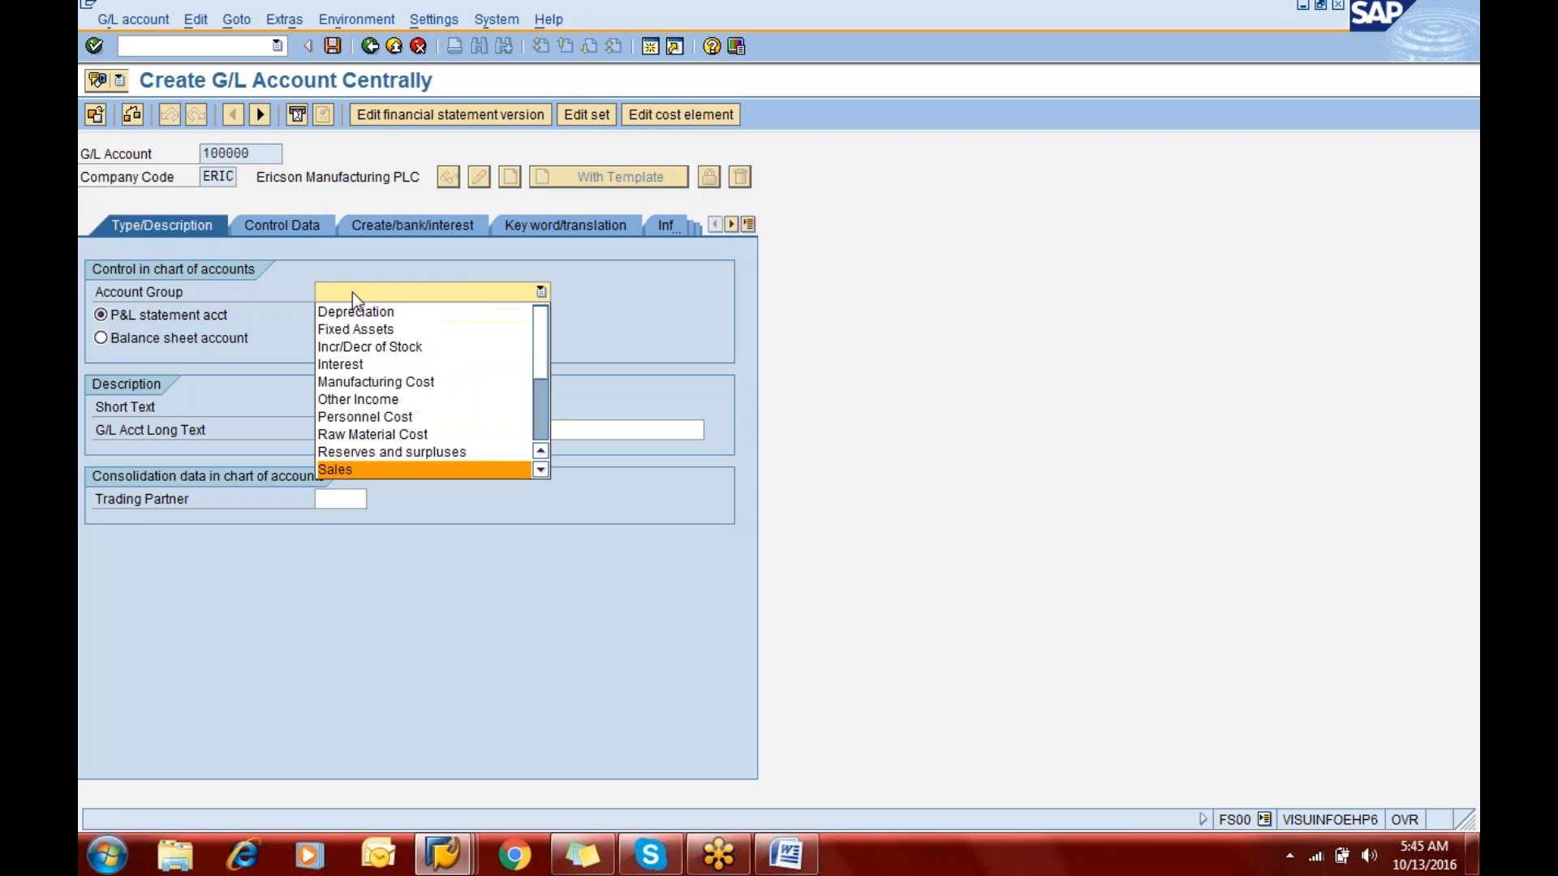
pyautogui.press('Down')
pyautogui.press('Down')
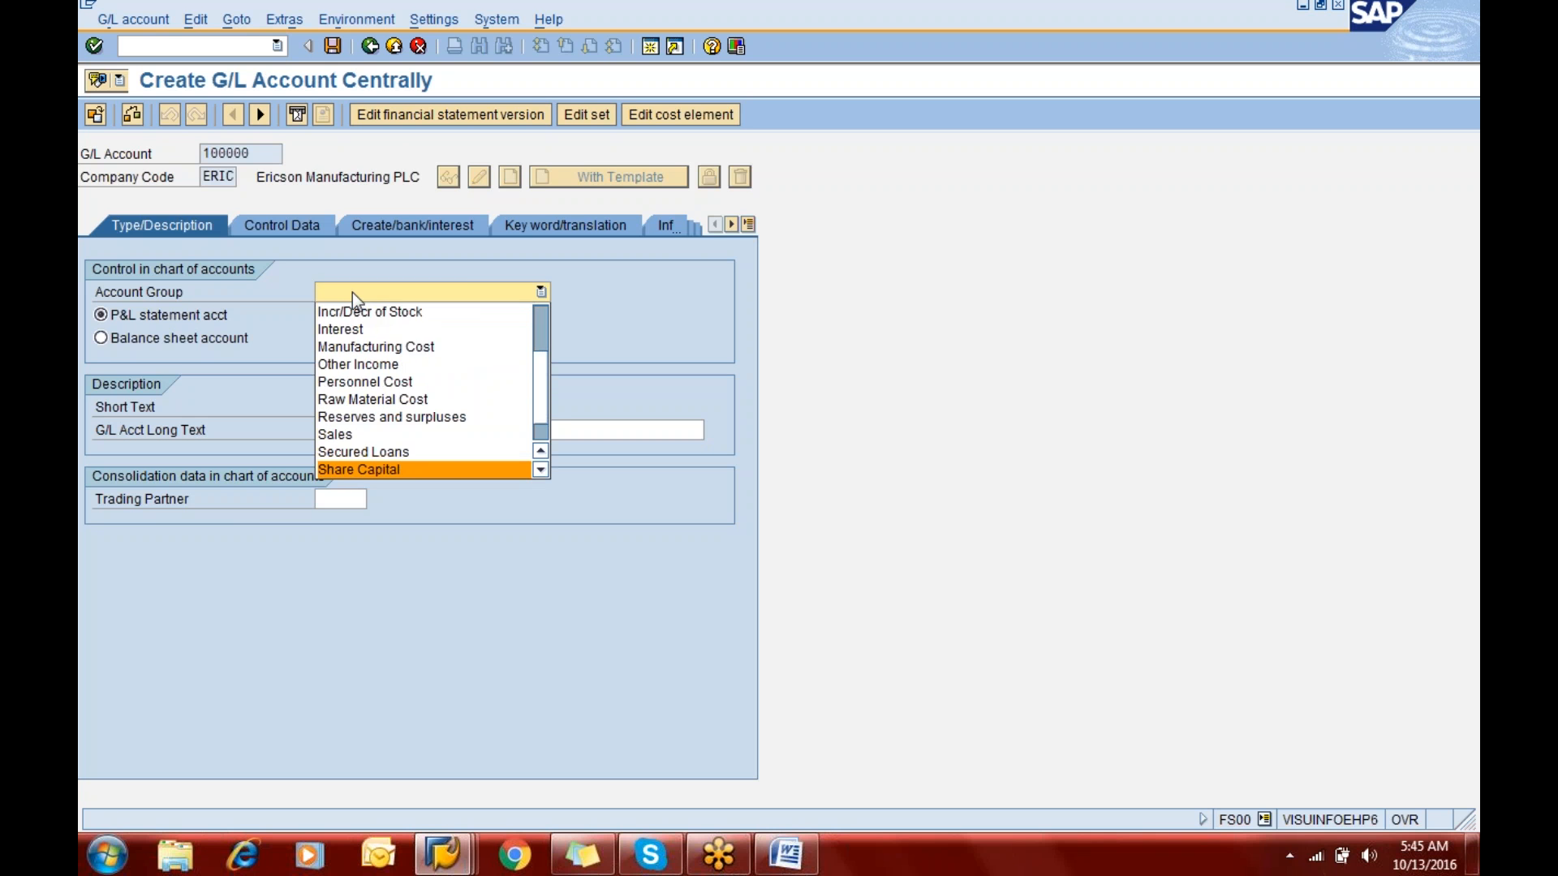
pyautogui.press('Down')
pyautogui.press('Up')
pyautogui.press('Return')
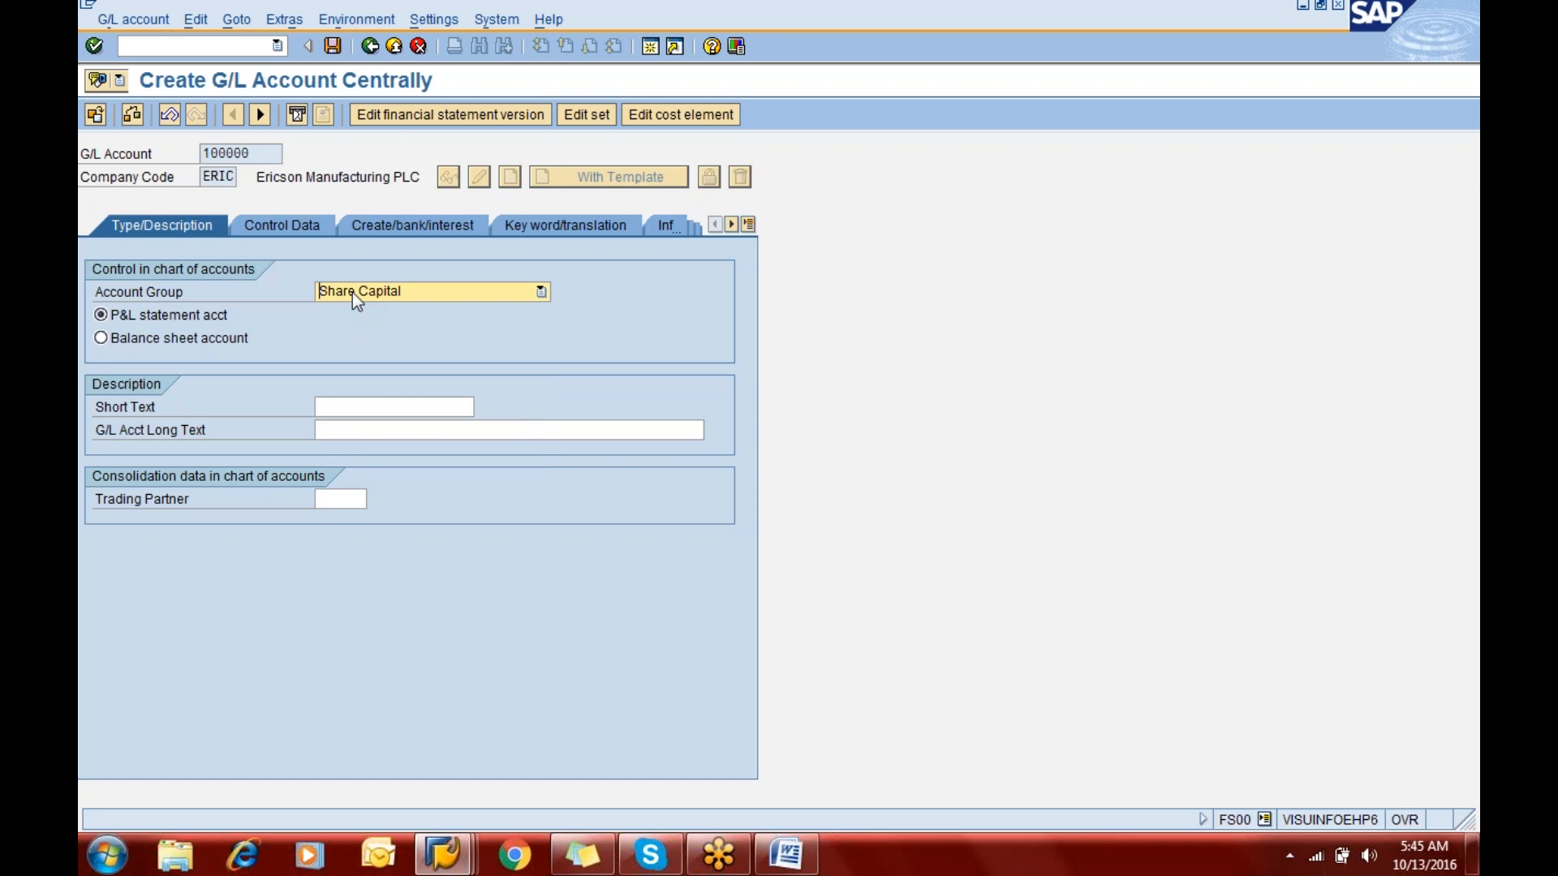
# - Try the Unsecured Loans account group for the G/L account and set it back to Share Capital
pyautogui.click(352, 292)
pyautogui.press('Down')
pyautogui.press('Return')
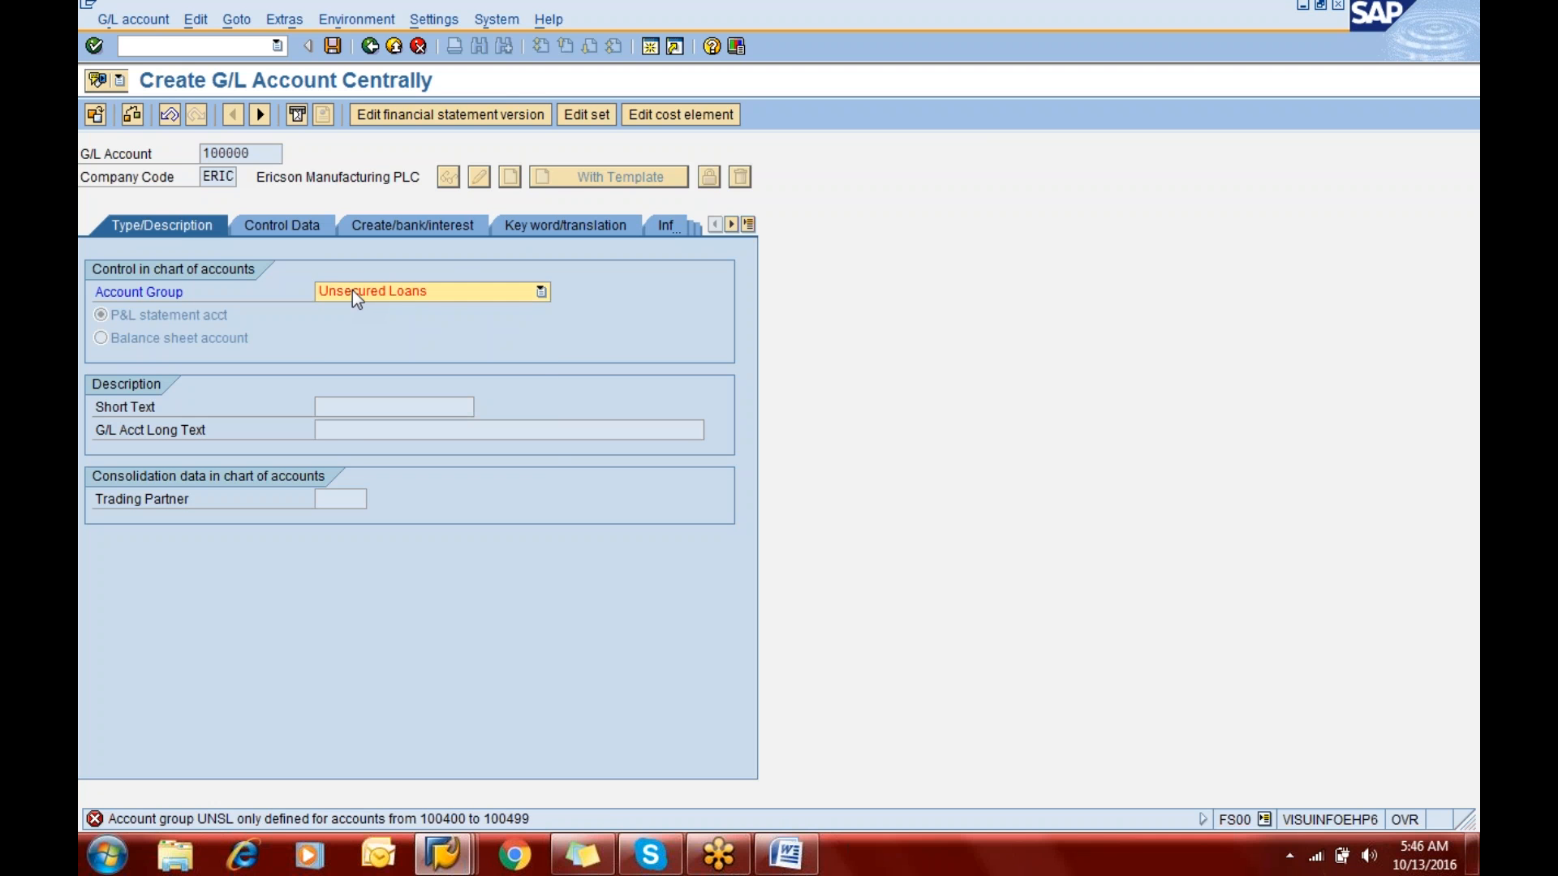
pyautogui.click(353, 292)
pyautogui.press('Up')
pyautogui.press('Return')
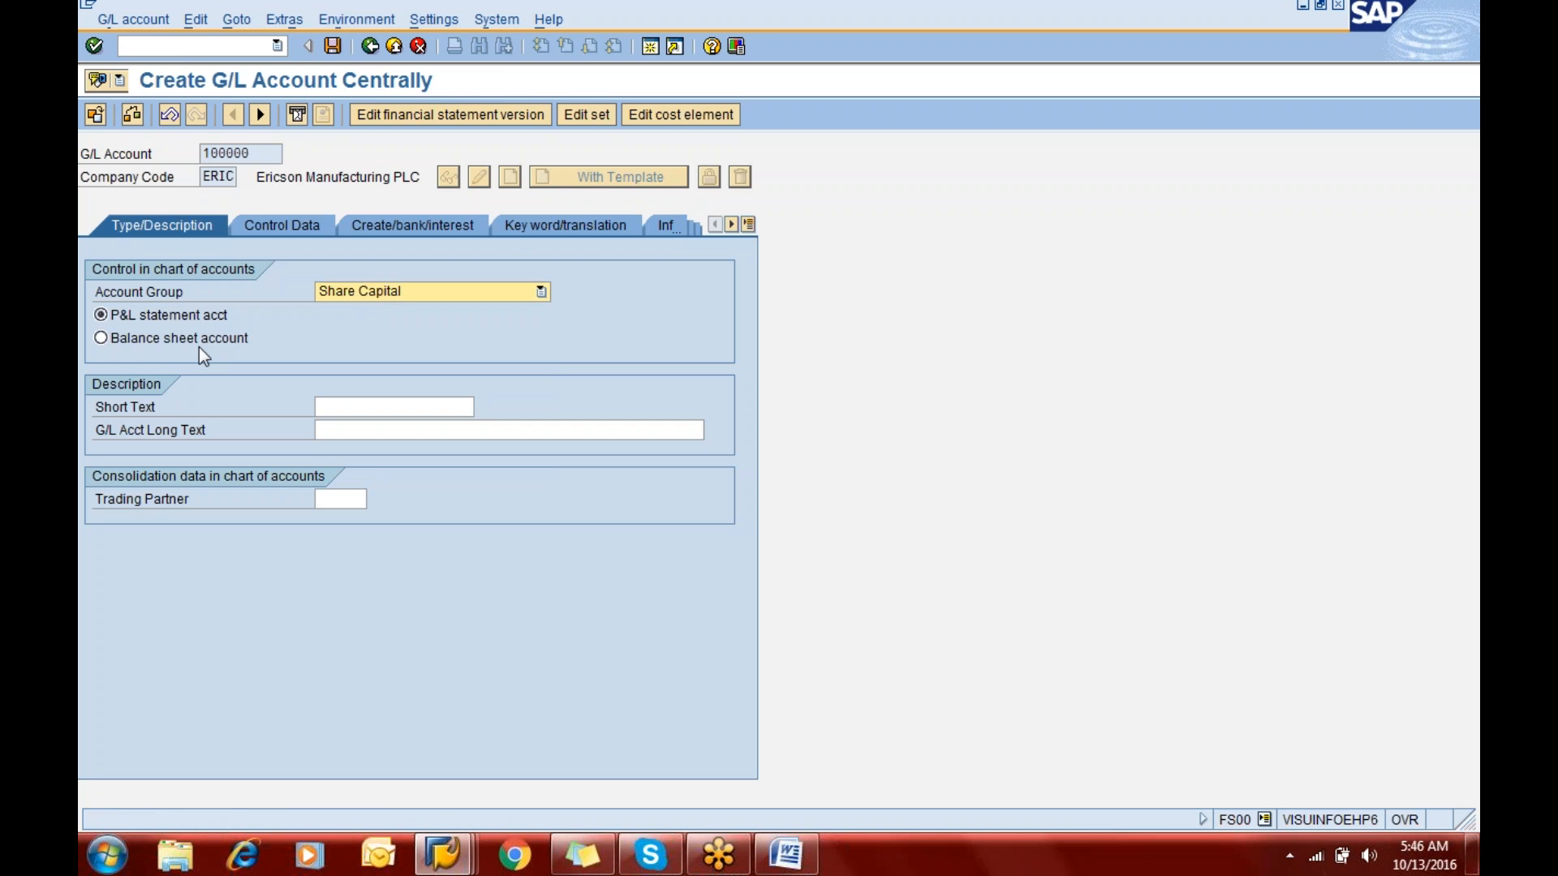
# - Classify it as a balance sheet account with short text "Equity Share Capital" and long text "Equity Share Capital A/c"
pyautogui.click(198, 346)
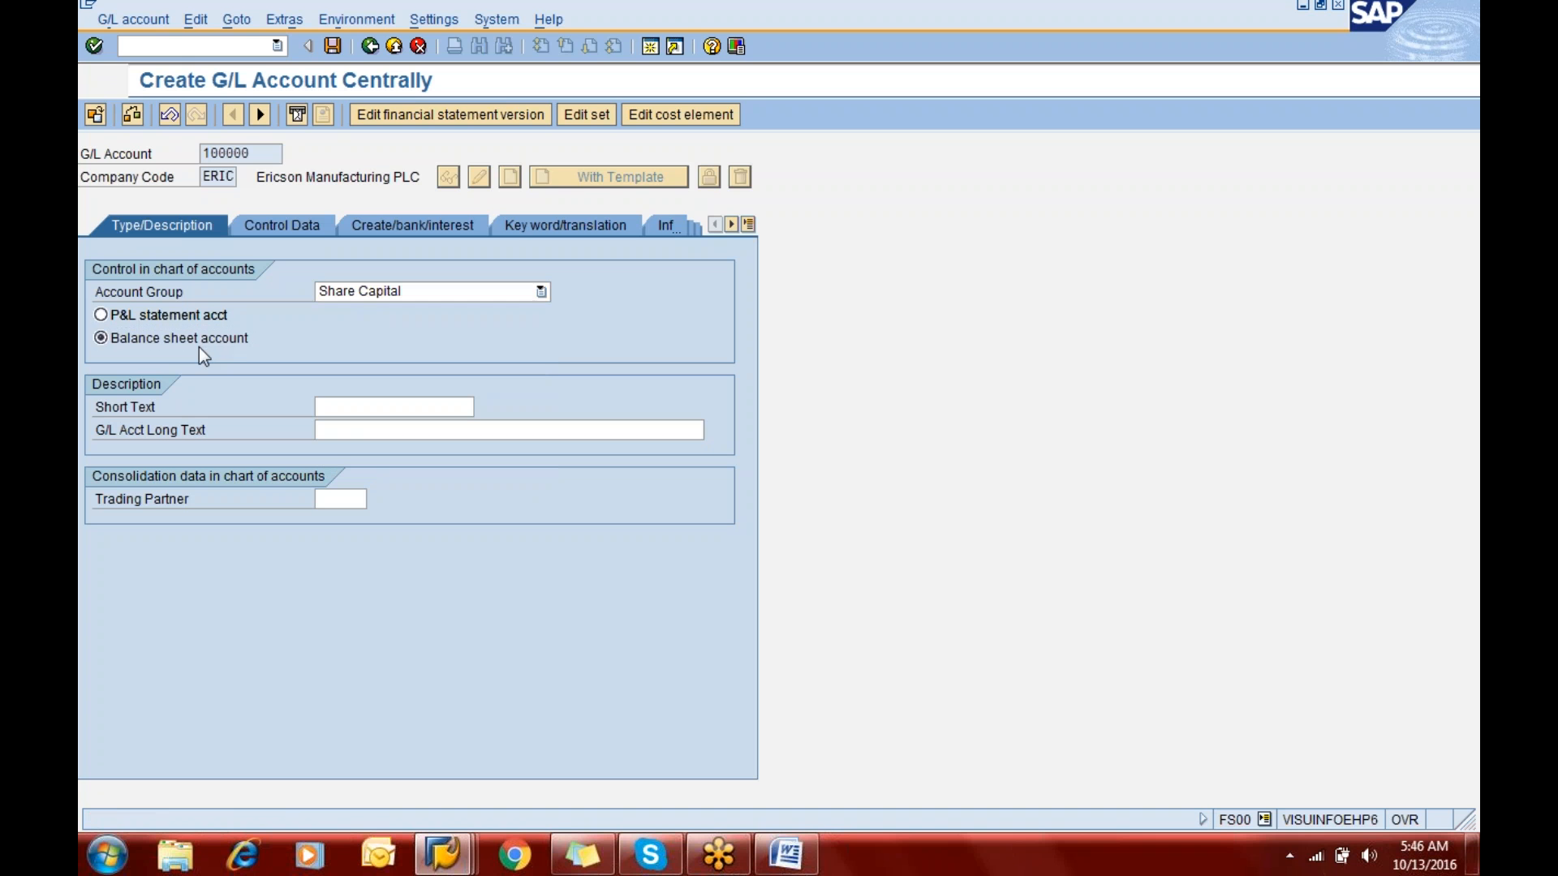
pyautogui.click(369, 406)
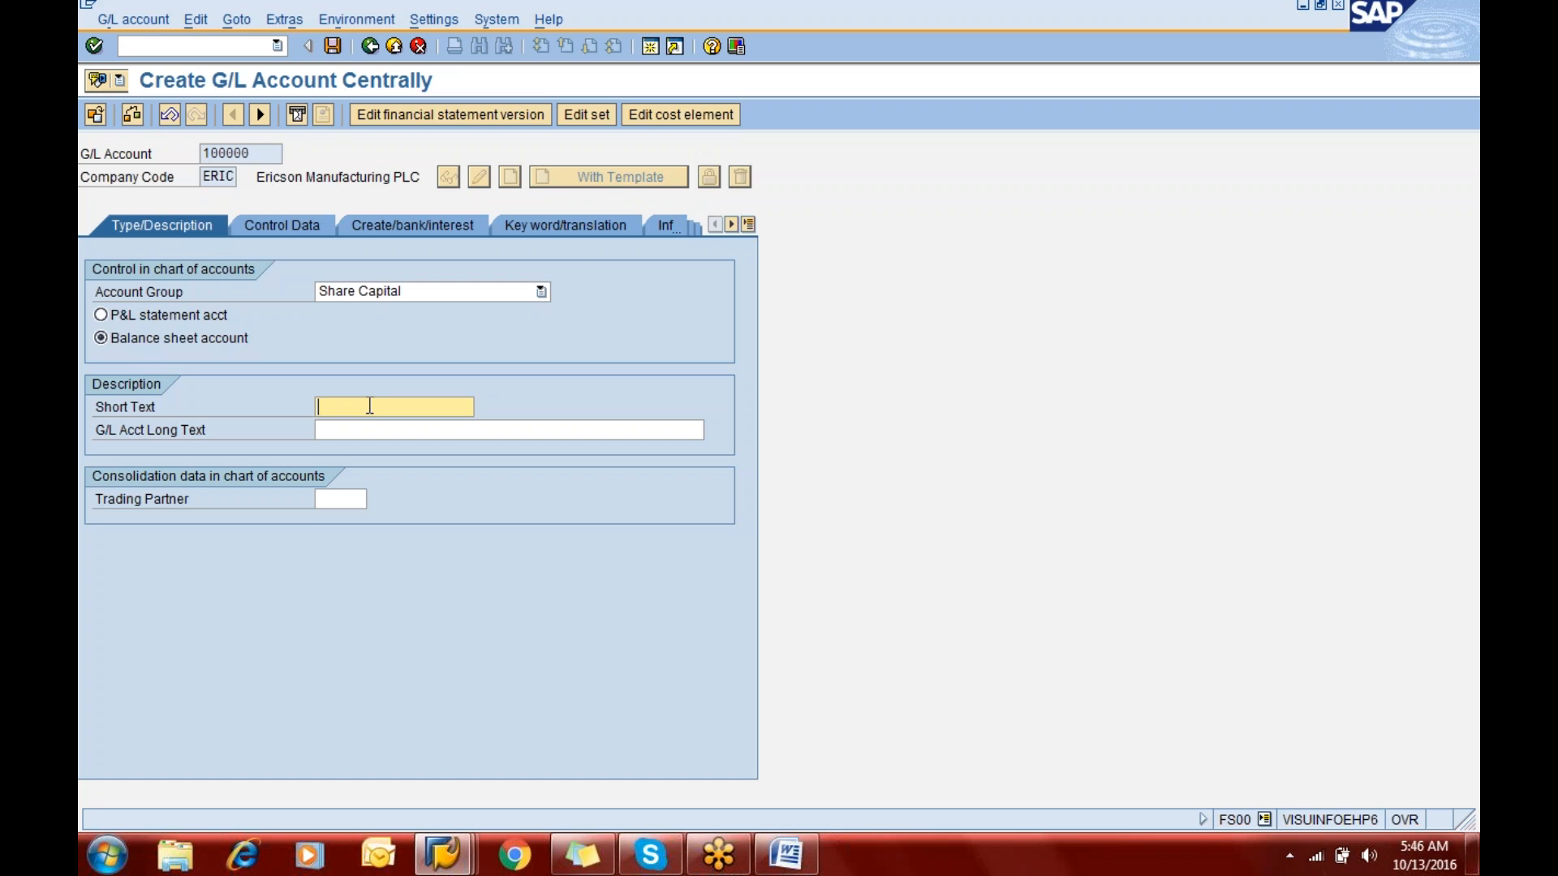
pyautogui.write('Equity Share Capital')
pyautogui.press('Tab')
pyautogui.write('Eq')
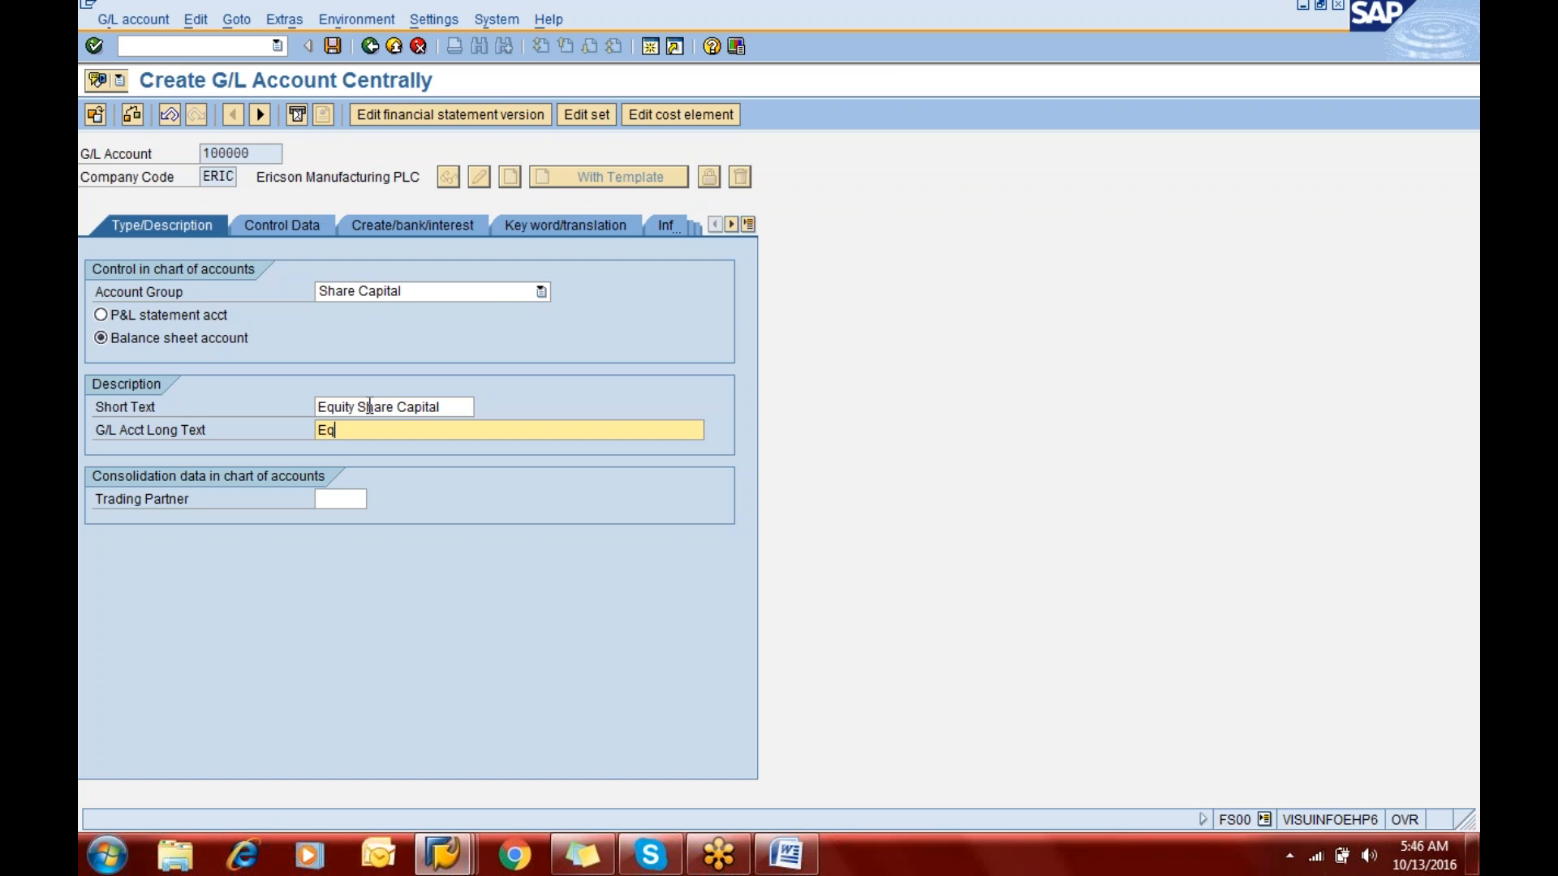
pyautogui.write('uity Share Capital A/c')
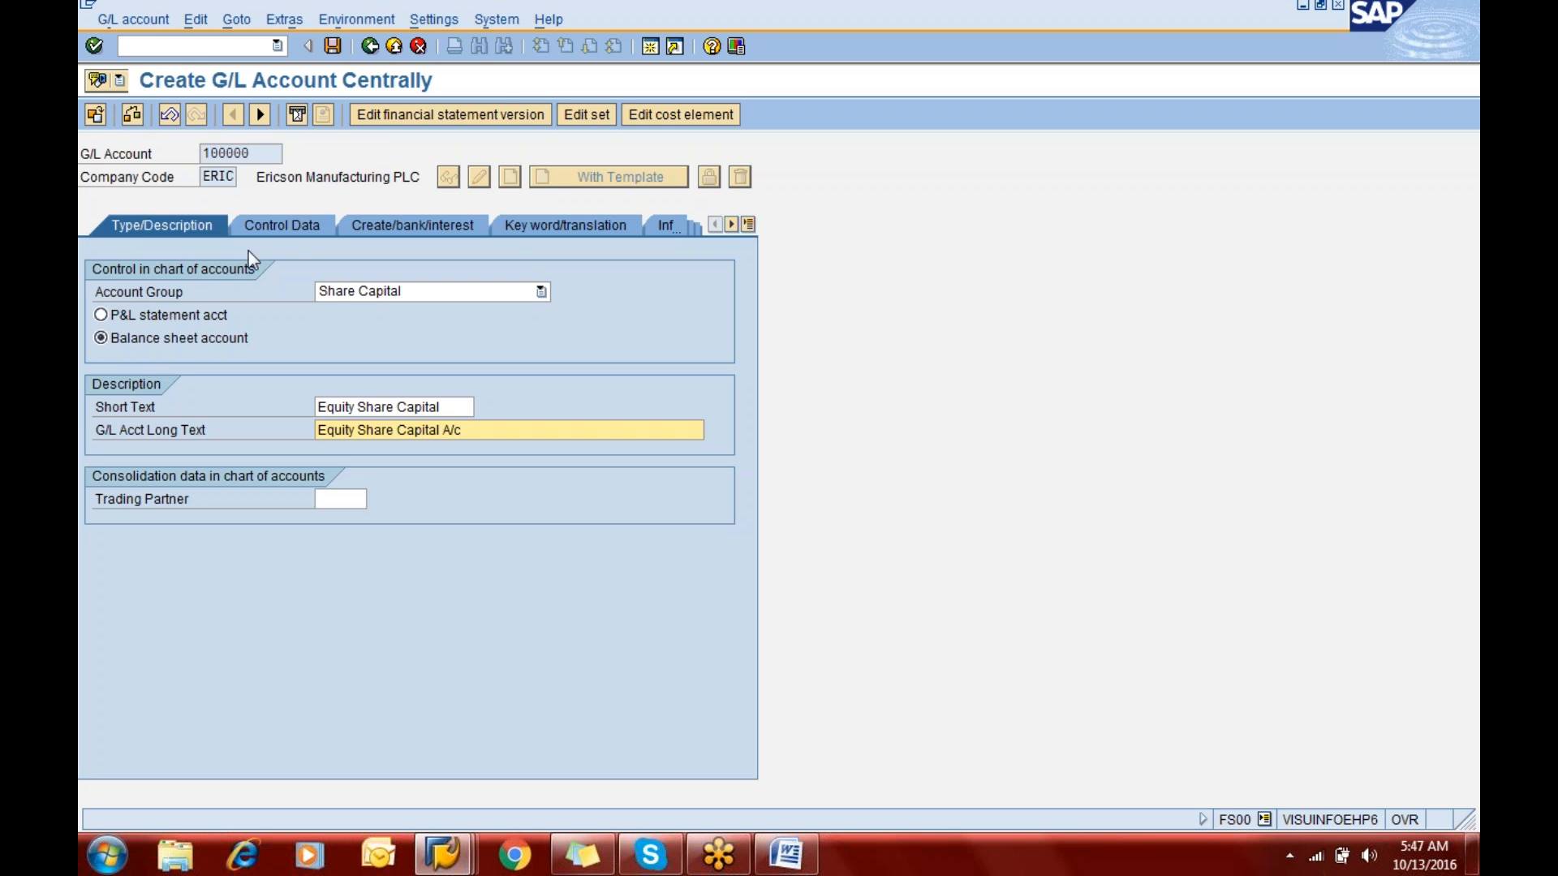
# - In the control data of G/L account 100000, enable only balances in local currency and line item display
pyautogui.click(274, 227)
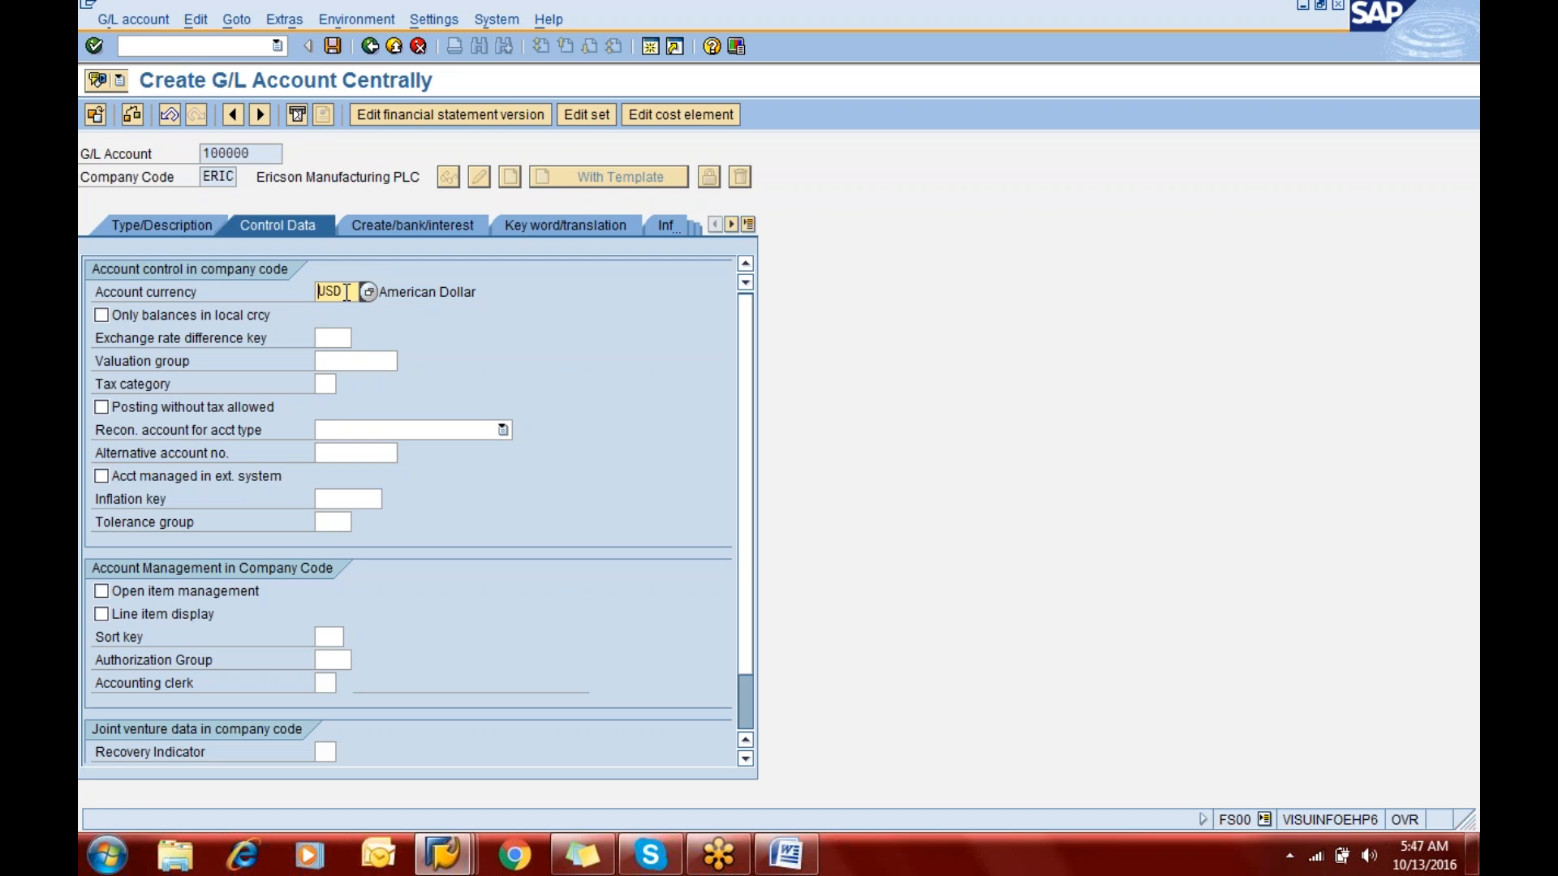
pyautogui.click(173, 315)
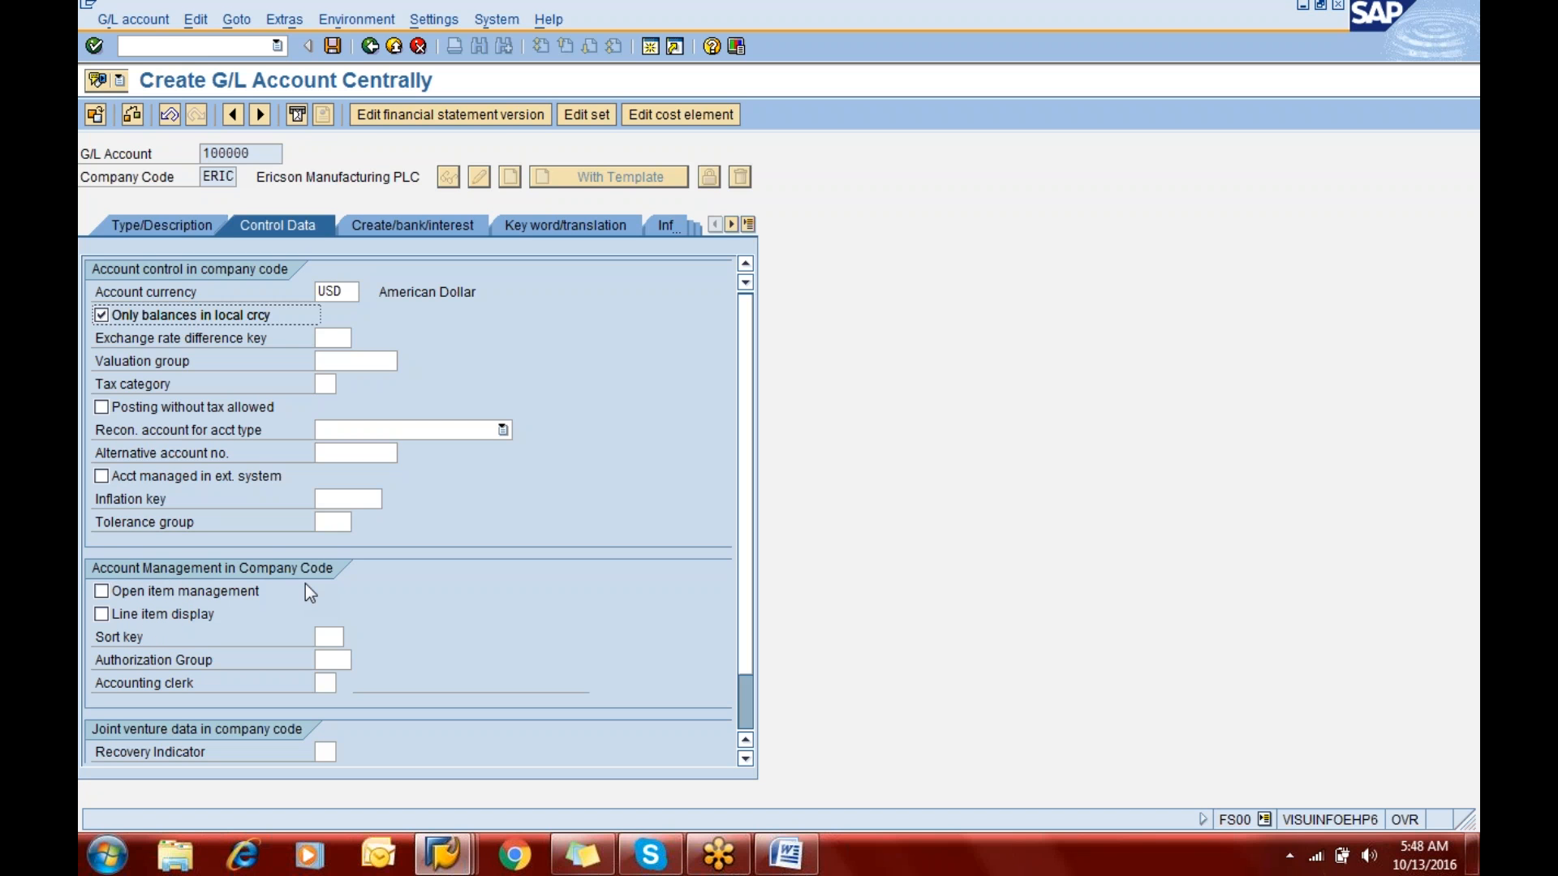
pyautogui.click(173, 618)
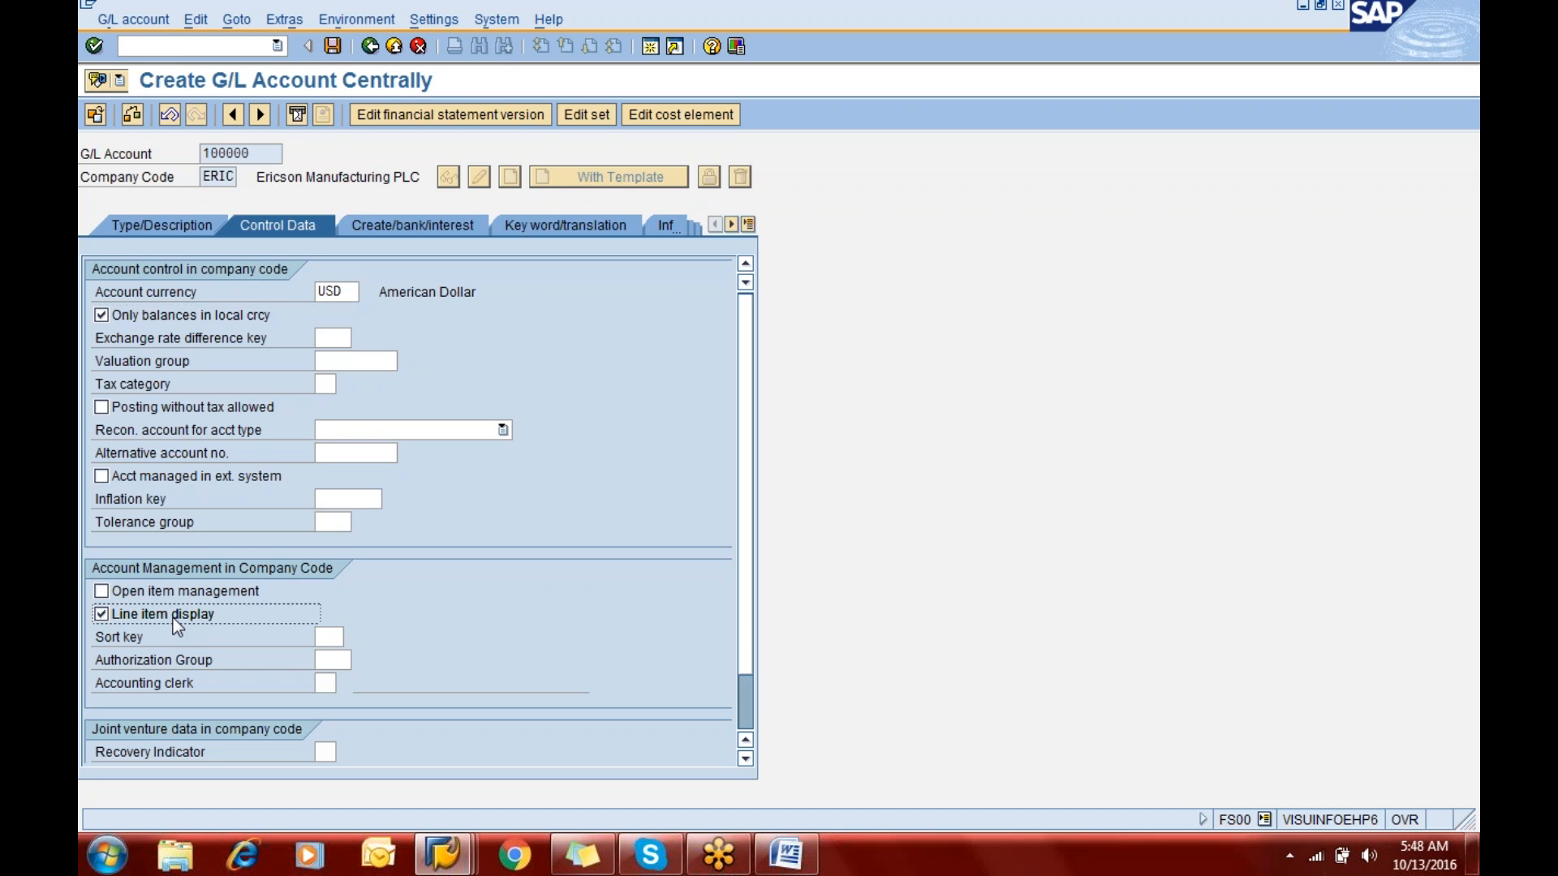
pyautogui.click(173, 619)
pyautogui.click(173, 619)
pyautogui.click(274, 152)
# - Look through the available sort keys and assign 001 Posting date to G/L account 100000
pyautogui.click(324, 638)
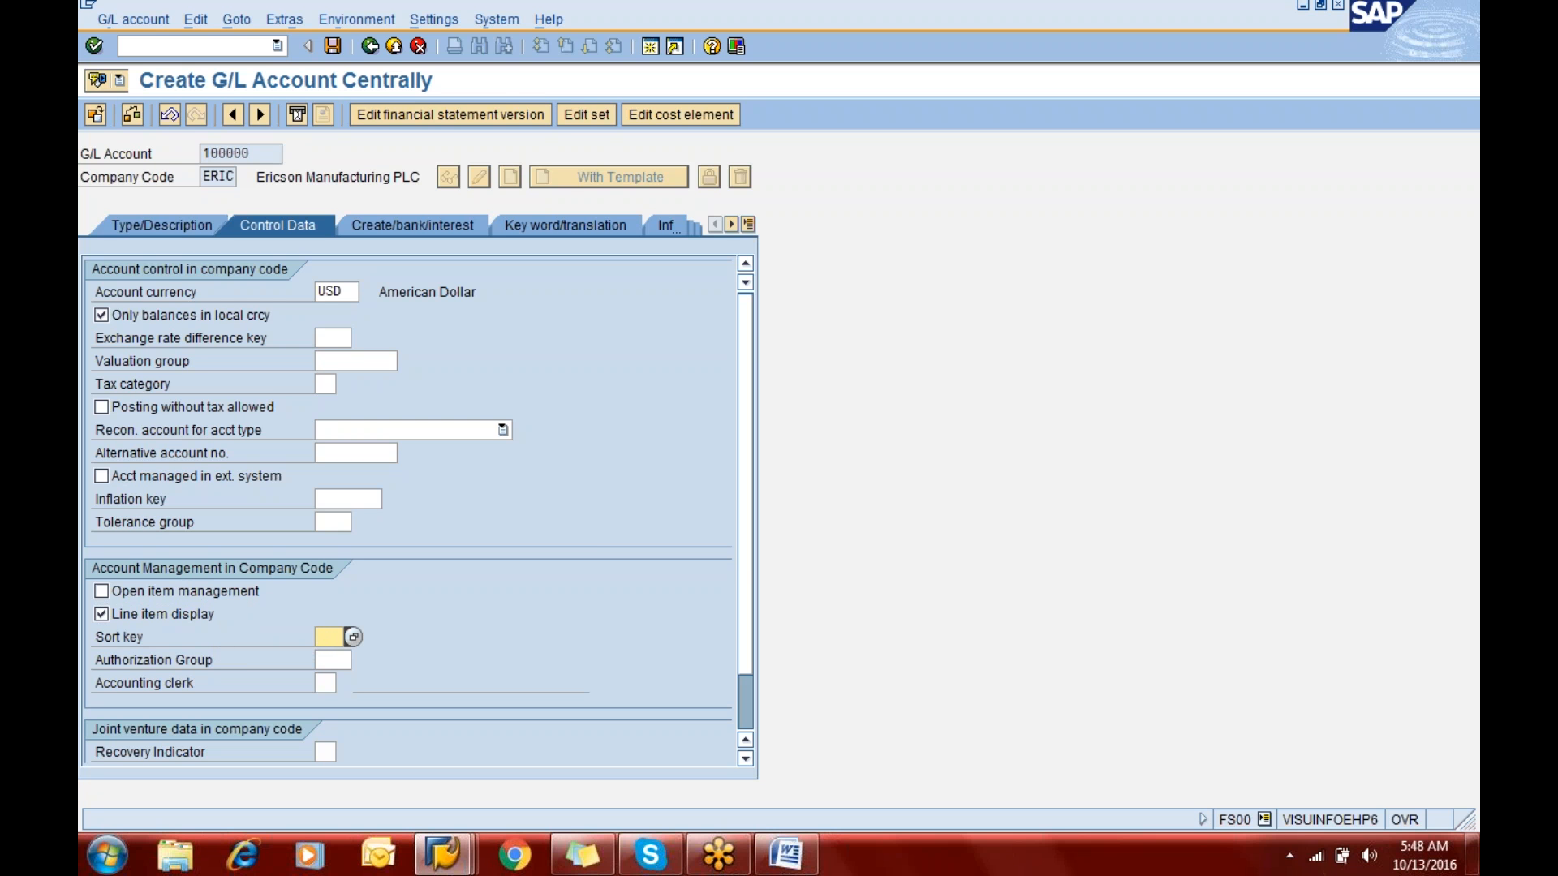
pyautogui.press('F4')
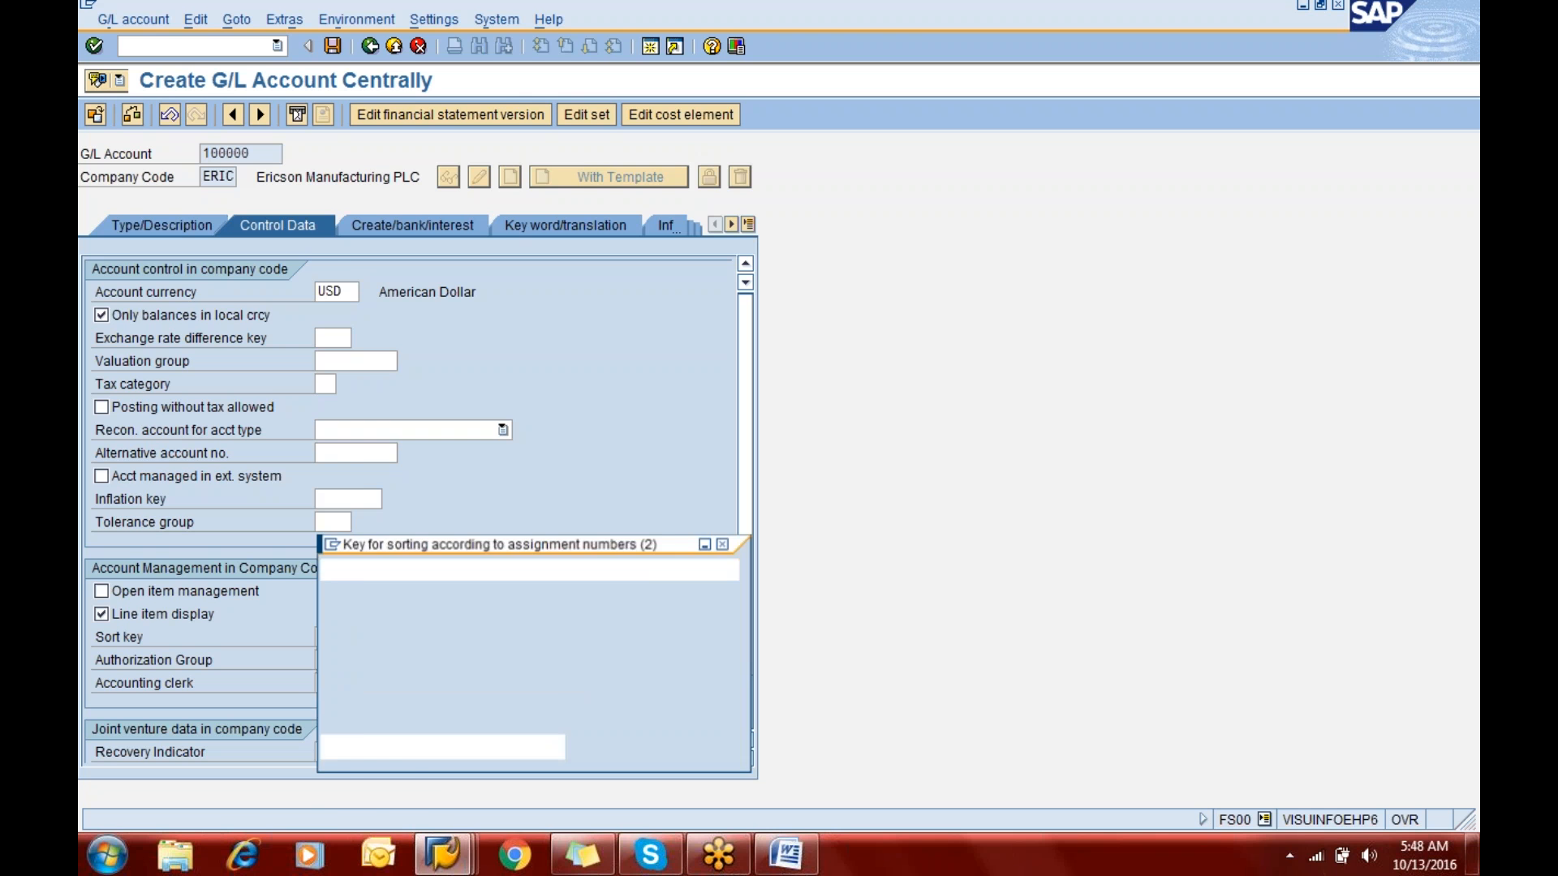
pyautogui.click(415, 443)
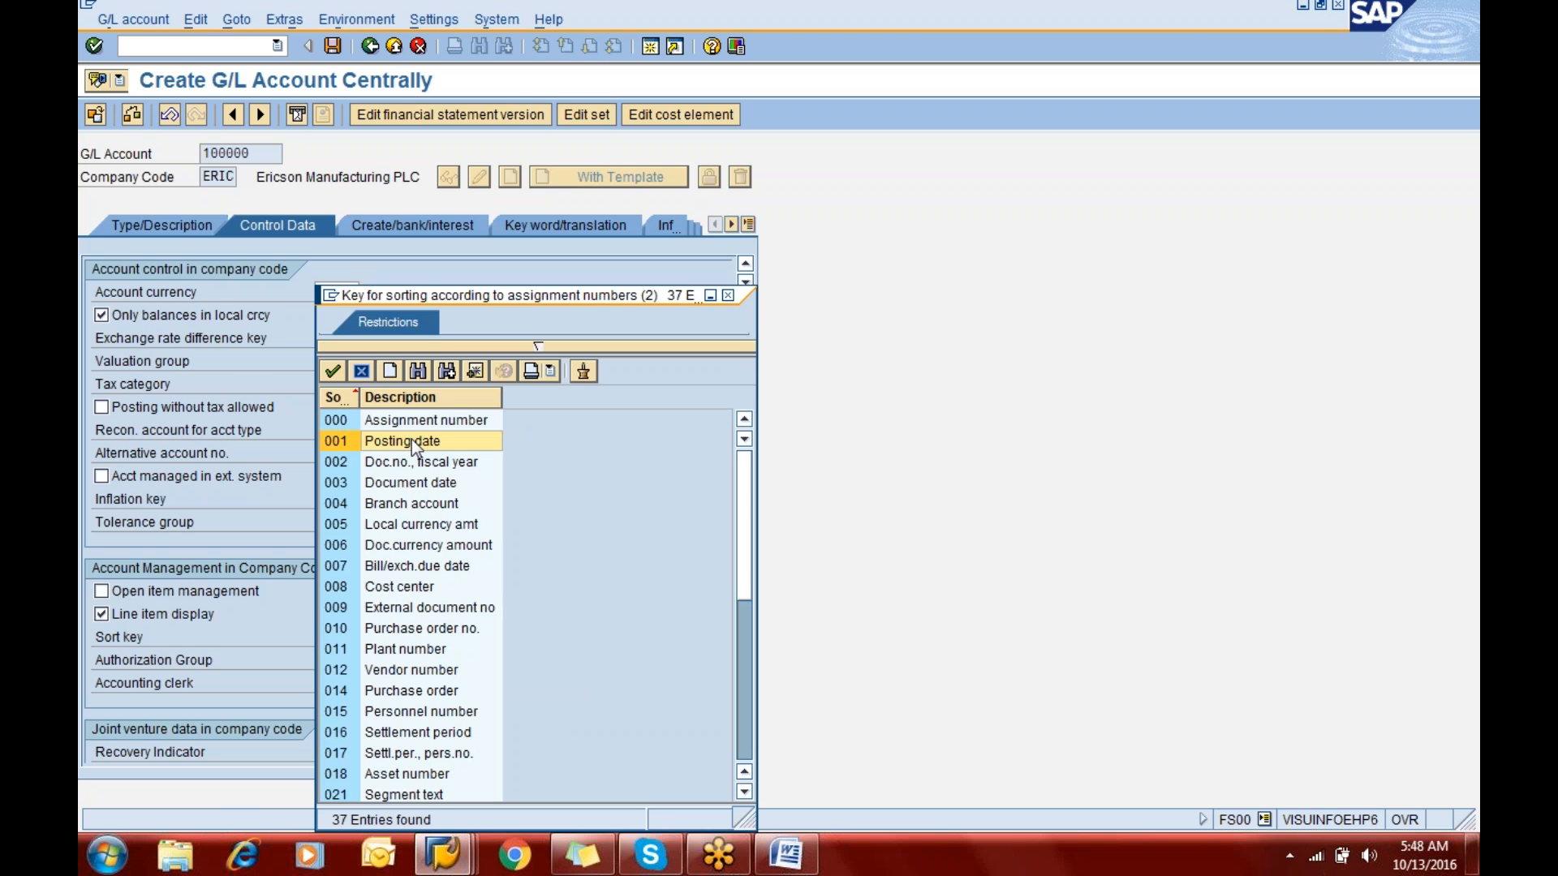
pyautogui.press('Down')
pyautogui.press('Down')
pyautogui.press('Down')
pyautogui.press('Down')
pyautogui.press('Down')
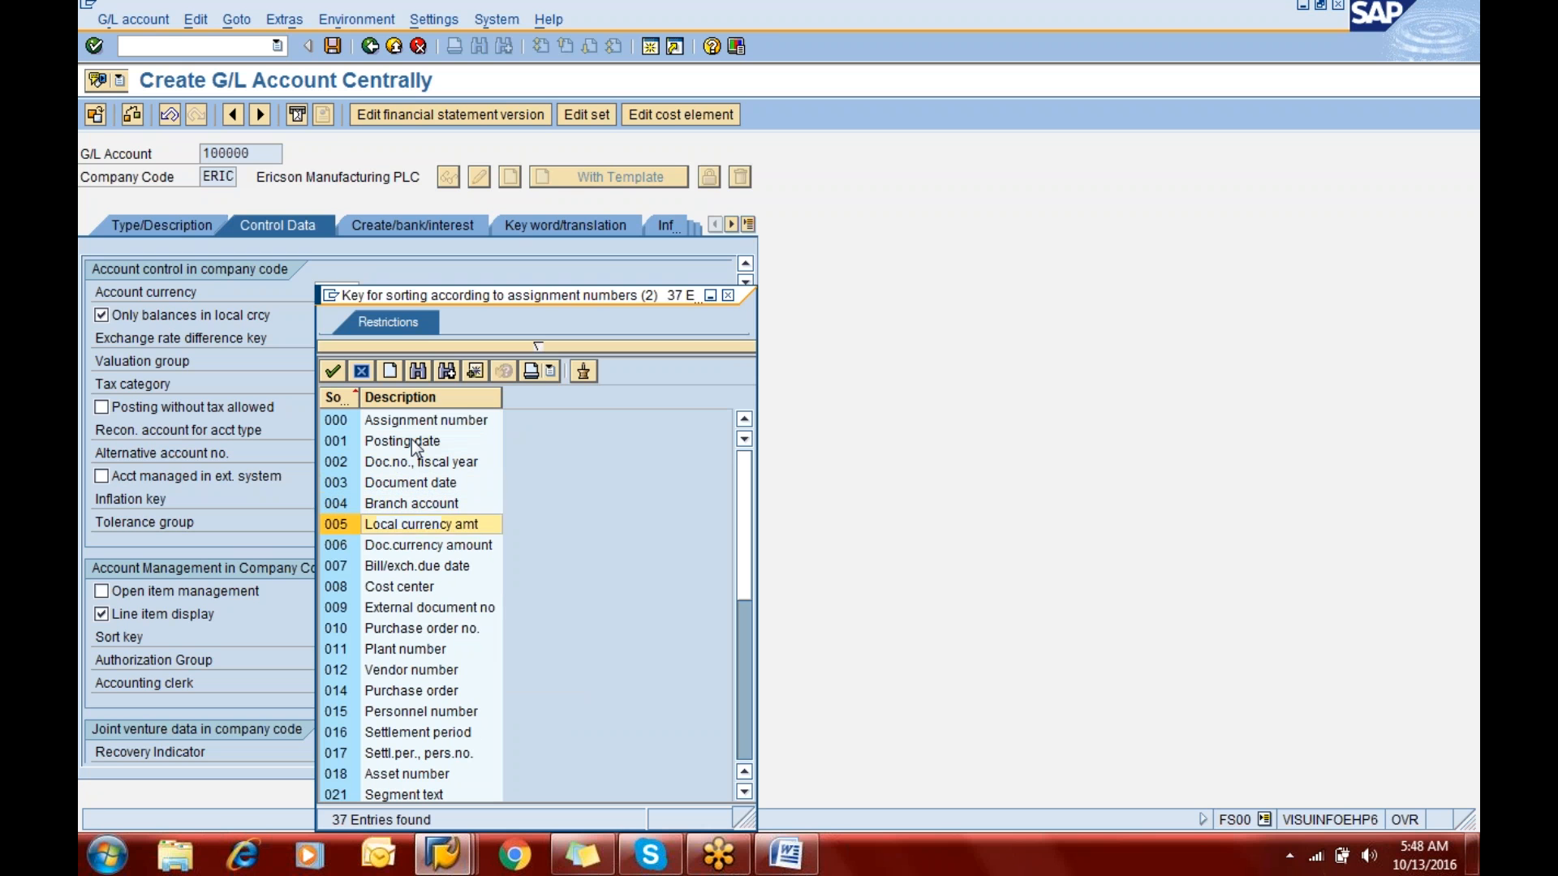
pyautogui.press('Down')
pyautogui.press('Down')
pyautogui.press('Down')
pyautogui.press('Down')
pyautogui.press('Down')
pyautogui.press('Down')
pyautogui.press('Down')
pyautogui.press('Down')
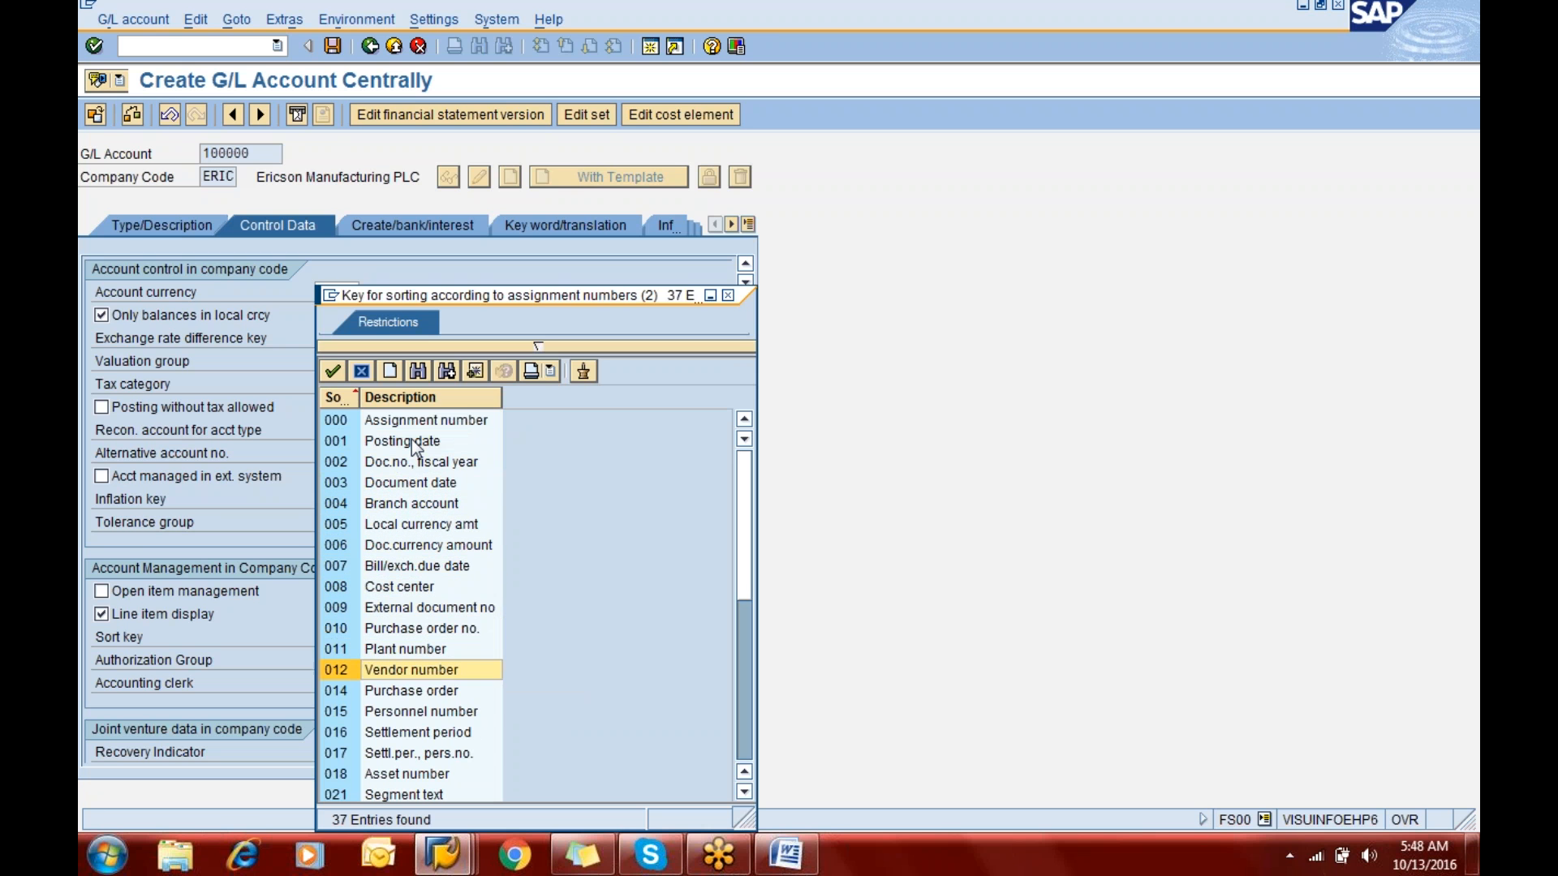
pyautogui.press('Down')
pyautogui.press('Down')
pyautogui.press('Down')
pyautogui.press('Down')
pyautogui.press('Down')
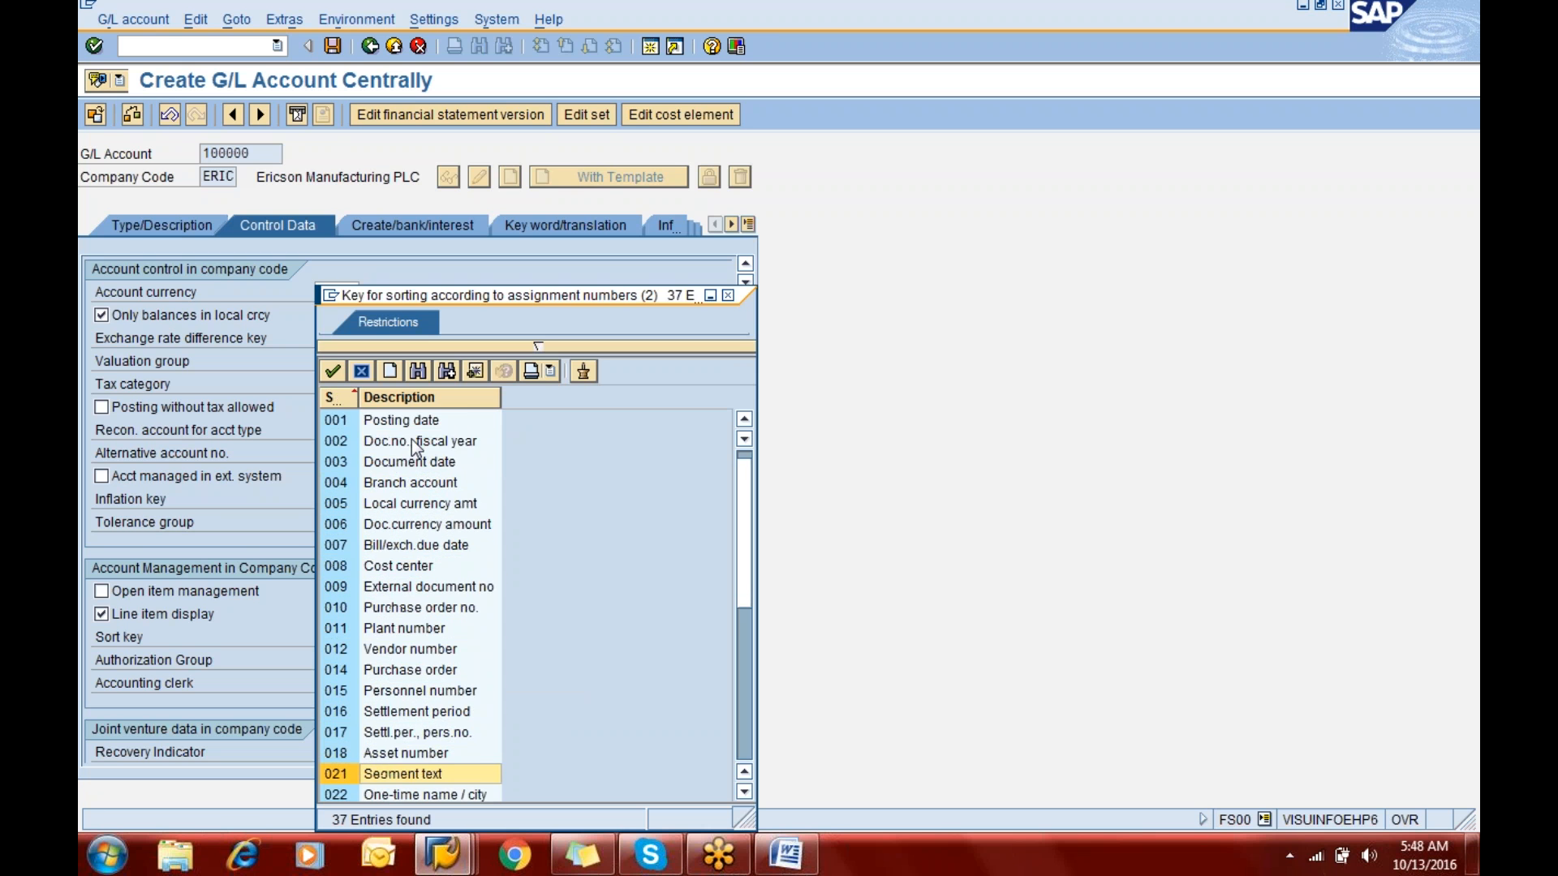
pyautogui.press('Down')
pyautogui.press('Down')
pyautogui.press('Down')
pyautogui.press('Up')
pyautogui.press('Up')
pyautogui.press('Up')
pyautogui.press('Up')
pyautogui.press('Up')
pyautogui.press('Up')
pyautogui.press('Up')
pyautogui.press('Up')
pyautogui.press('Up')
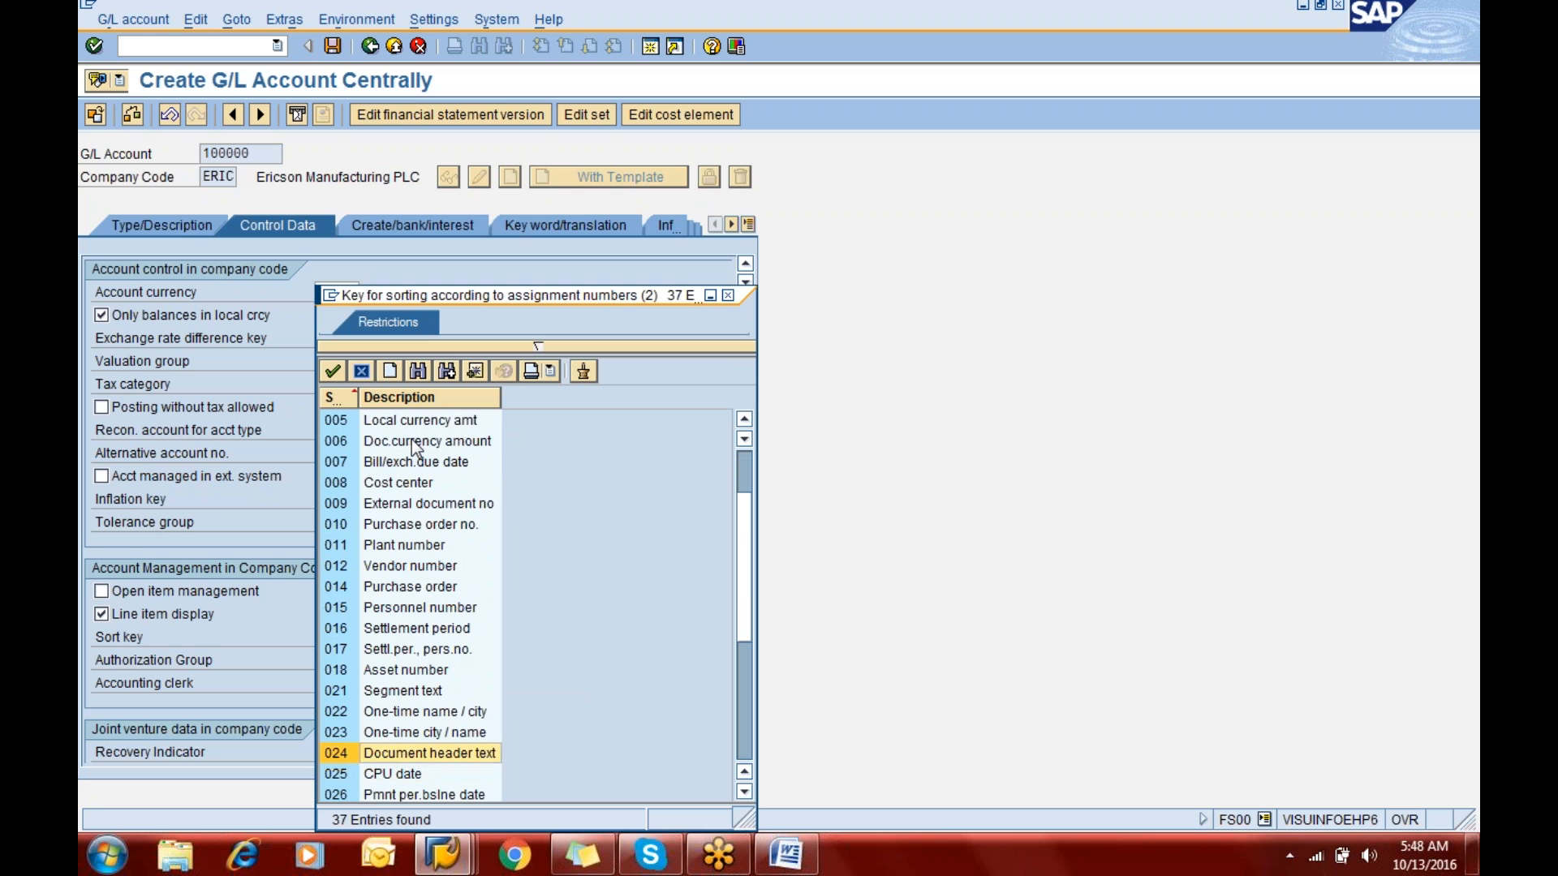
pyautogui.press('Up')
pyautogui.press('Up')
pyautogui.press('Up')
pyautogui.press('Up')
pyautogui.press('Up')
pyautogui.press('Up')
pyautogui.press('Up')
pyautogui.press('Up')
pyautogui.press('Up')
pyautogui.press('Up')
pyautogui.press('Up')
pyautogui.press('Up')
pyautogui.press('Up')
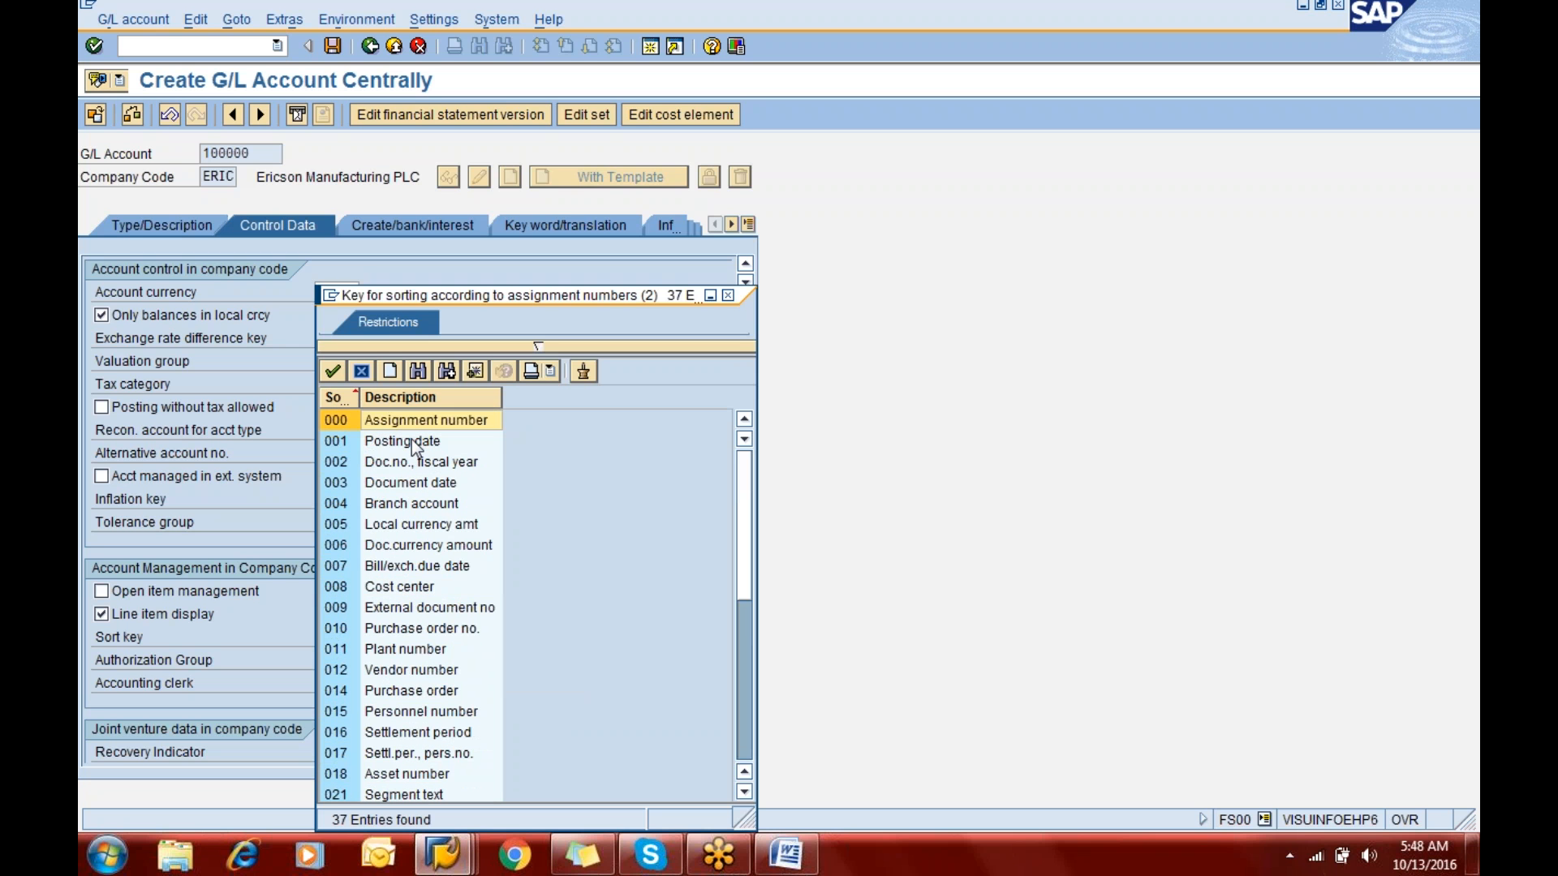
pyautogui.press('Down')
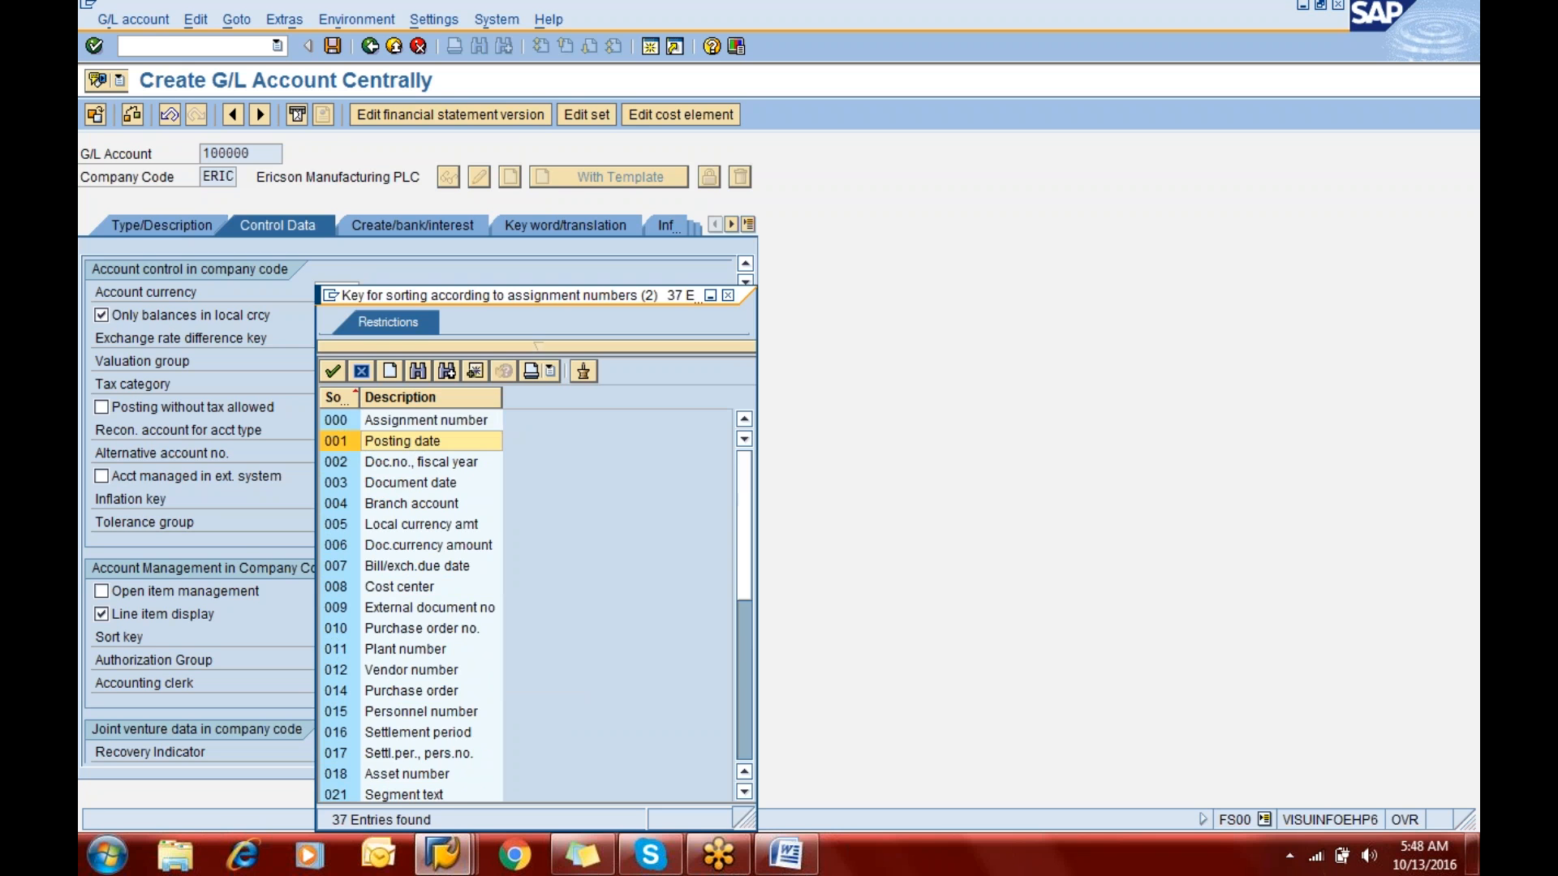
pyautogui.press('Return')
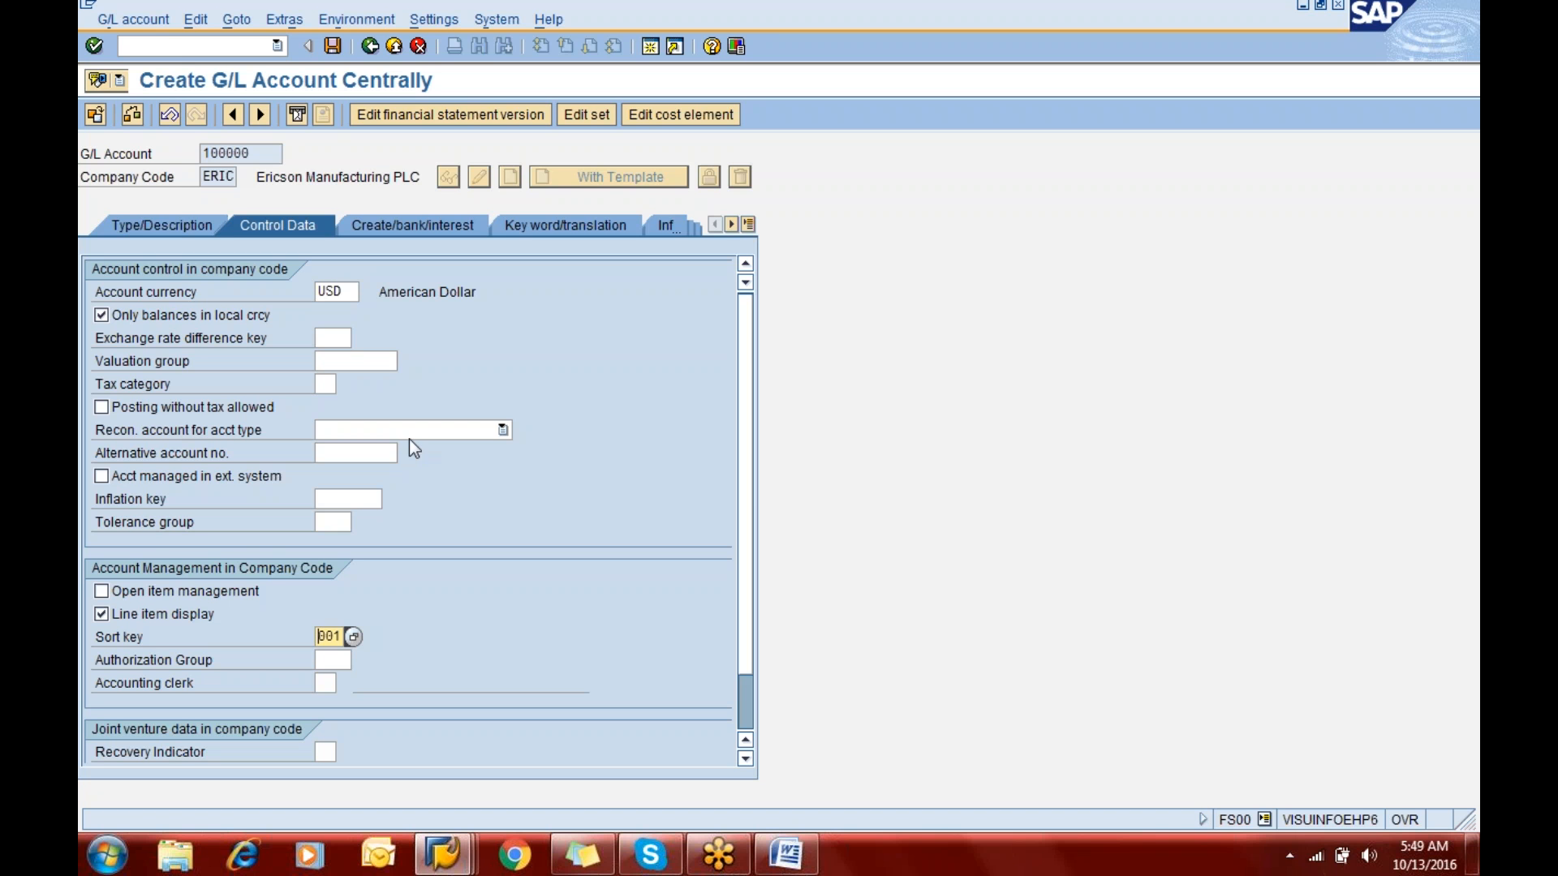
# - Assign field status group G001 General (with text, allocation) to G/L account 100000 and save the account
pyautogui.click(243, 157)
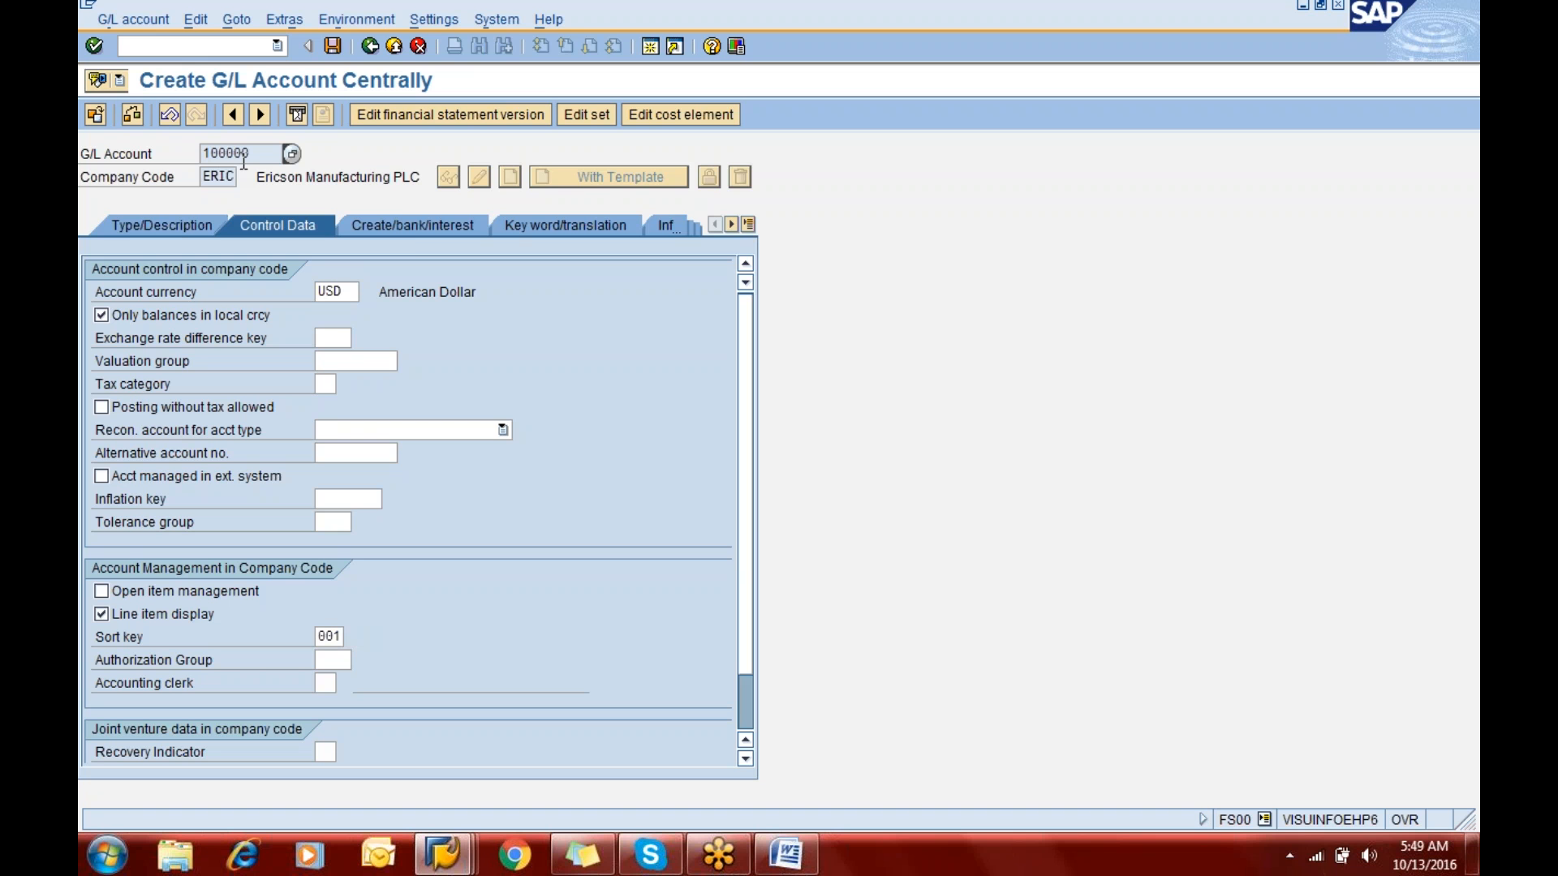
pyautogui.click(406, 229)
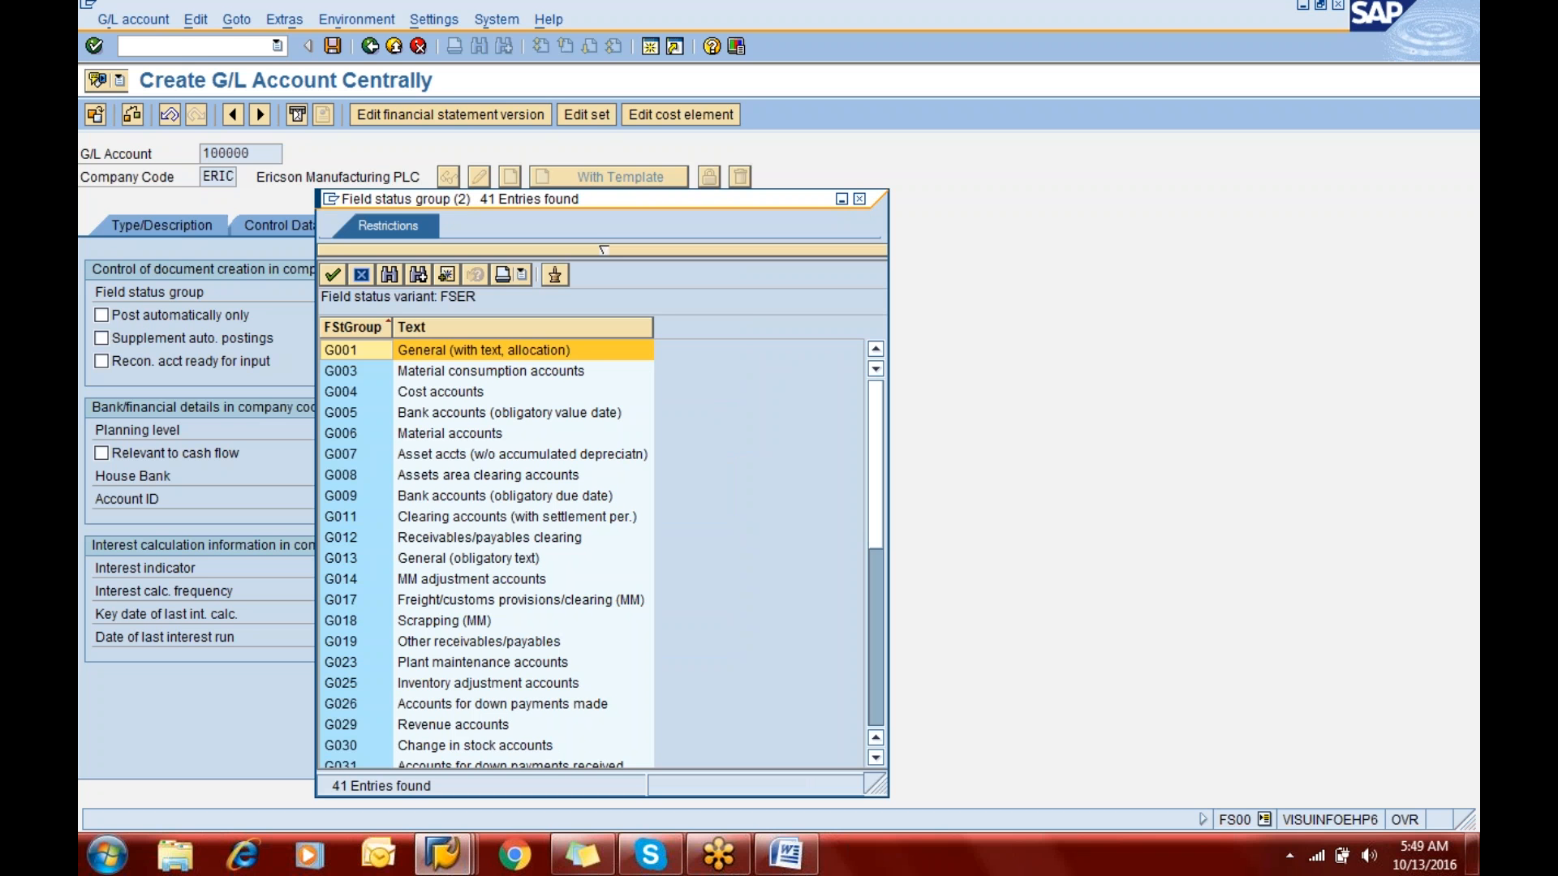
pyautogui.doubleClick(352, 357)
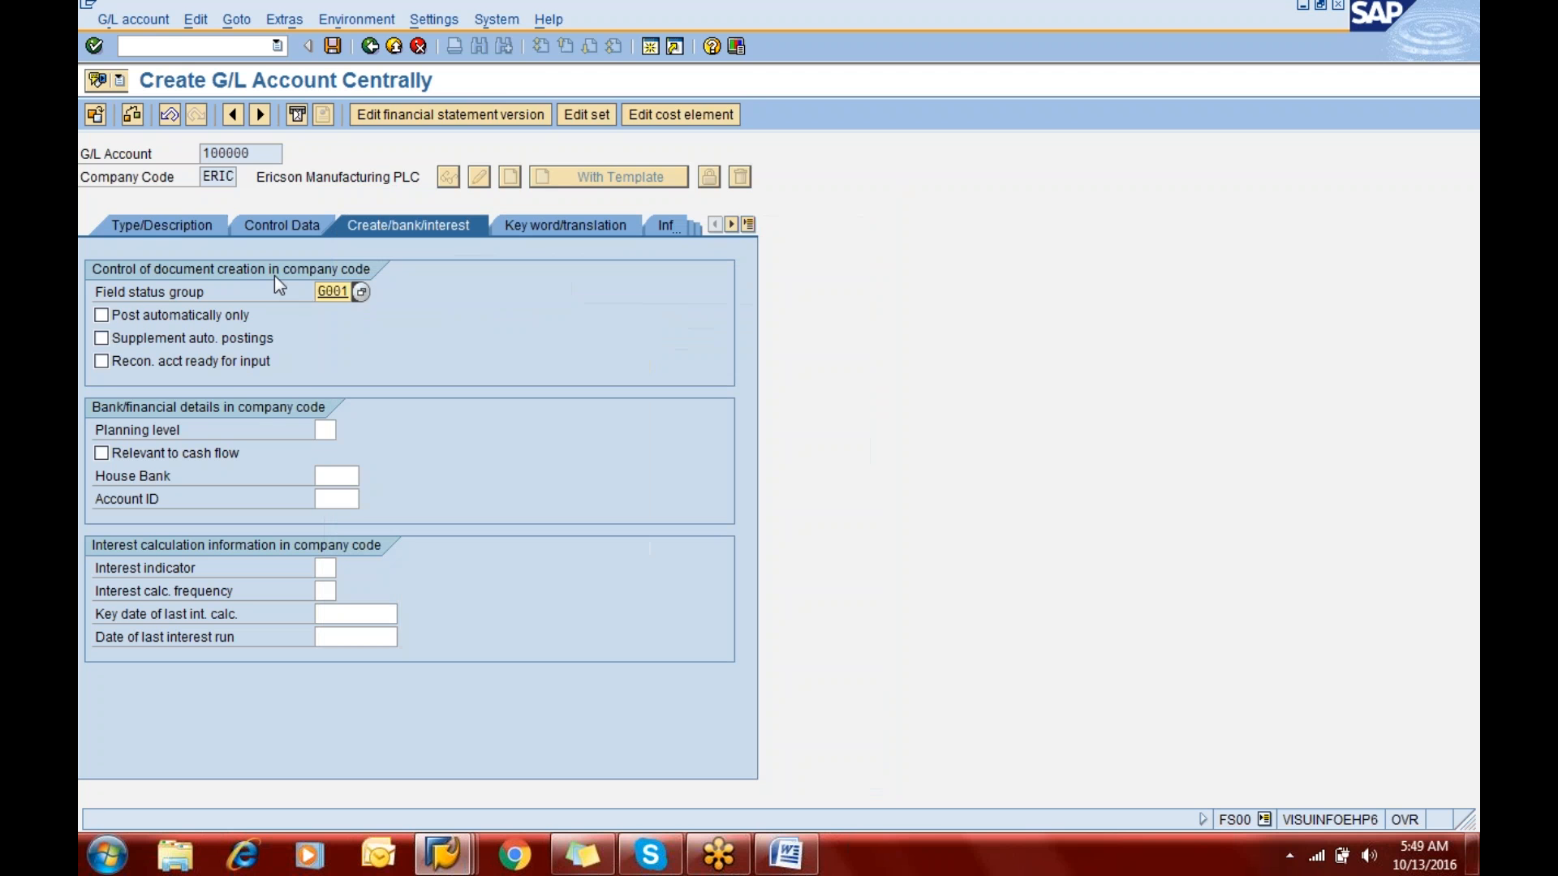
pyautogui.click(333, 46)
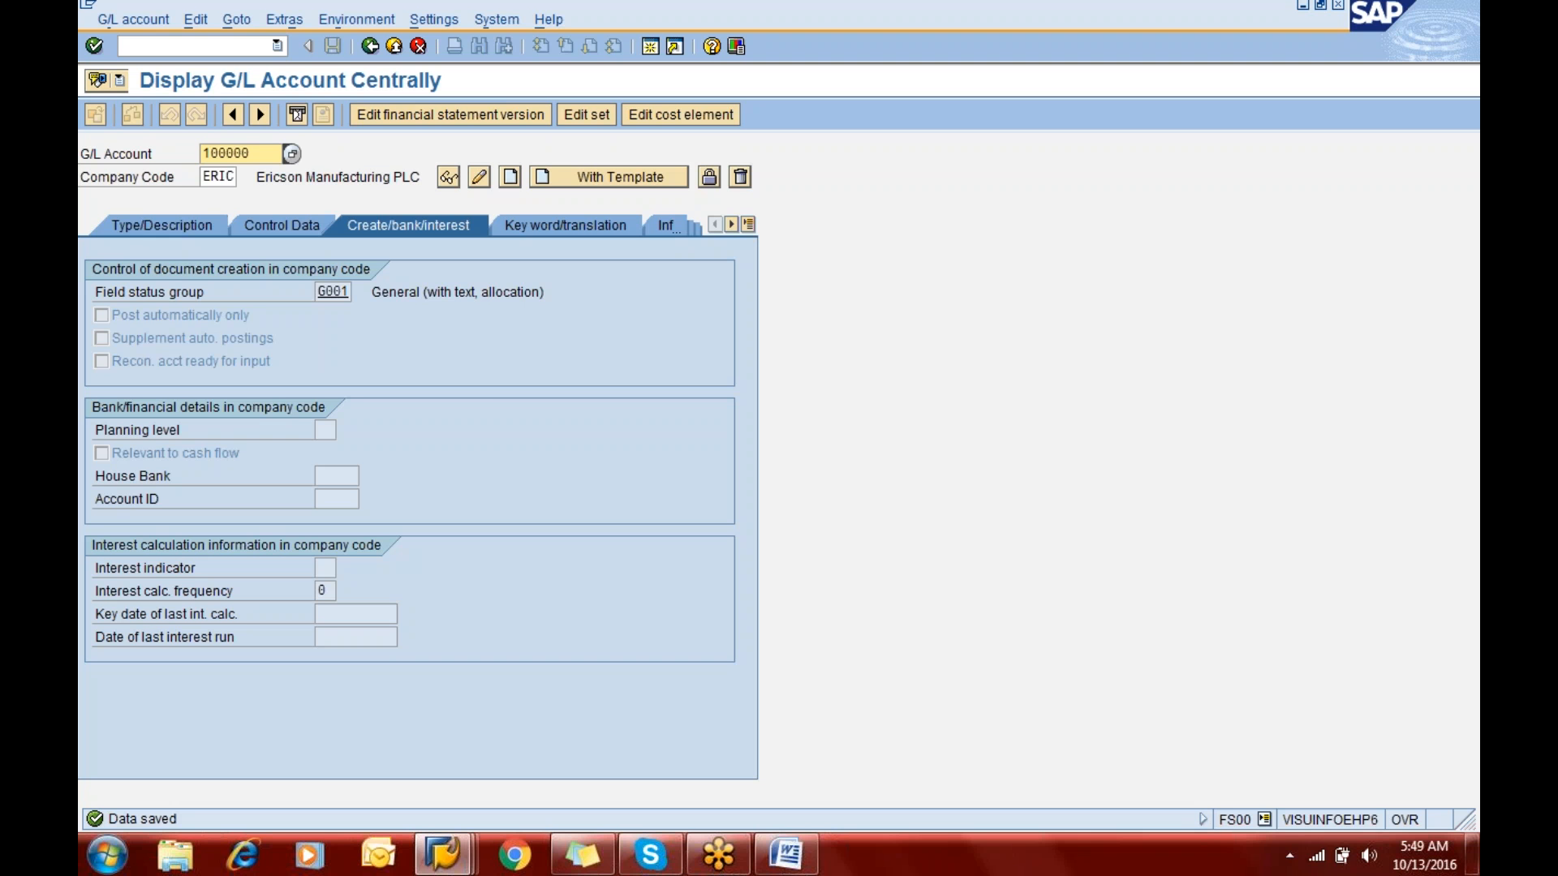
# - Check the General Ledger notes and G/L account groups, and start creating G/L account 200100 for company code ERIC
pyautogui.hotkey('alt', 'Tab')
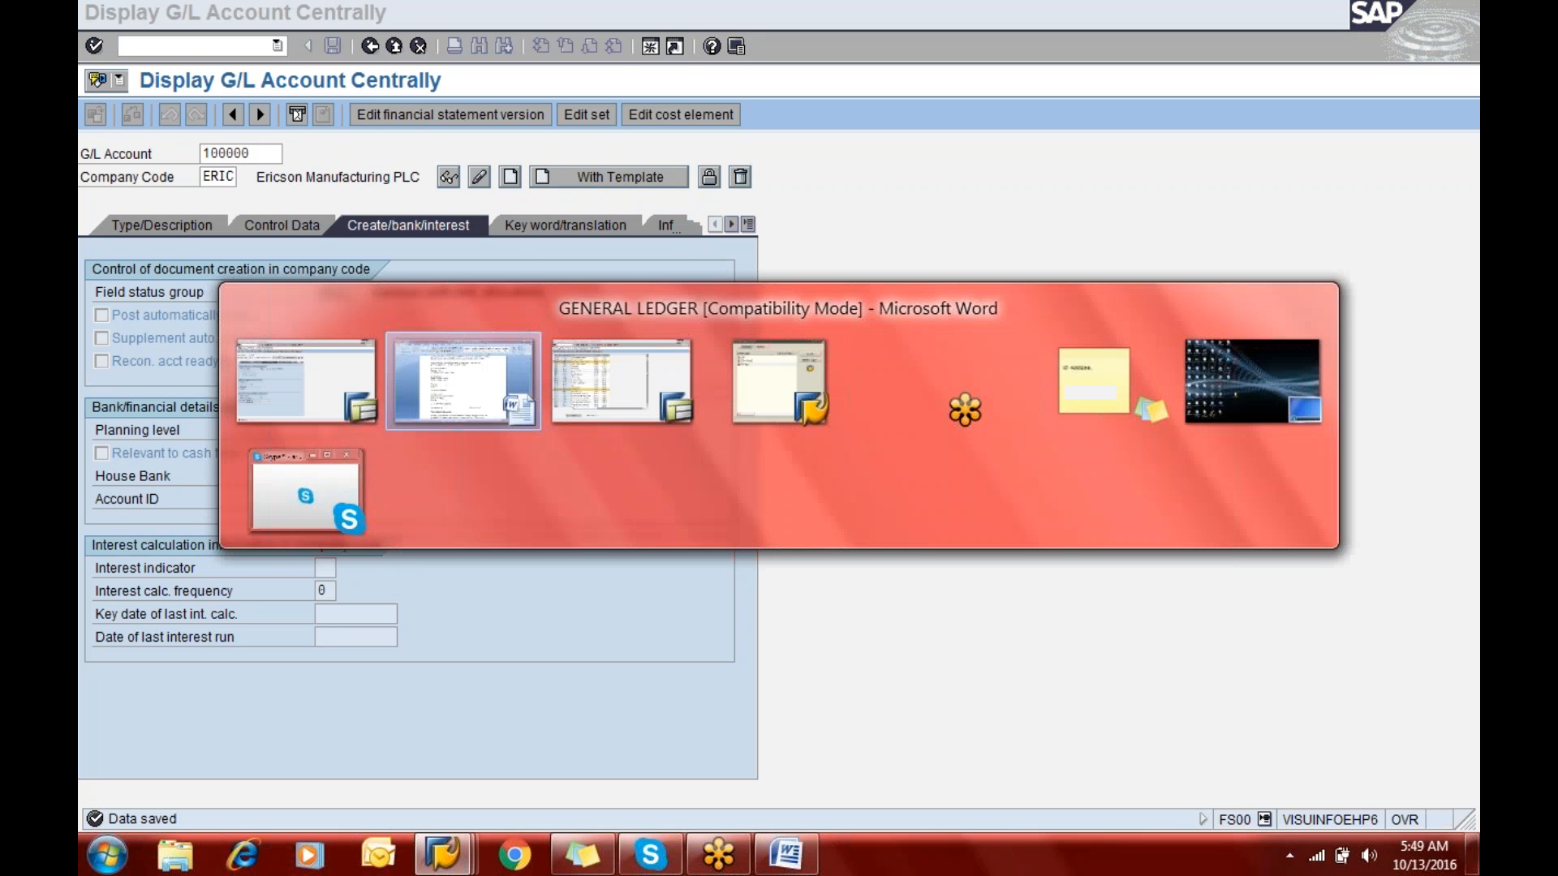
pyautogui.hotkey('alt', 'Tab')
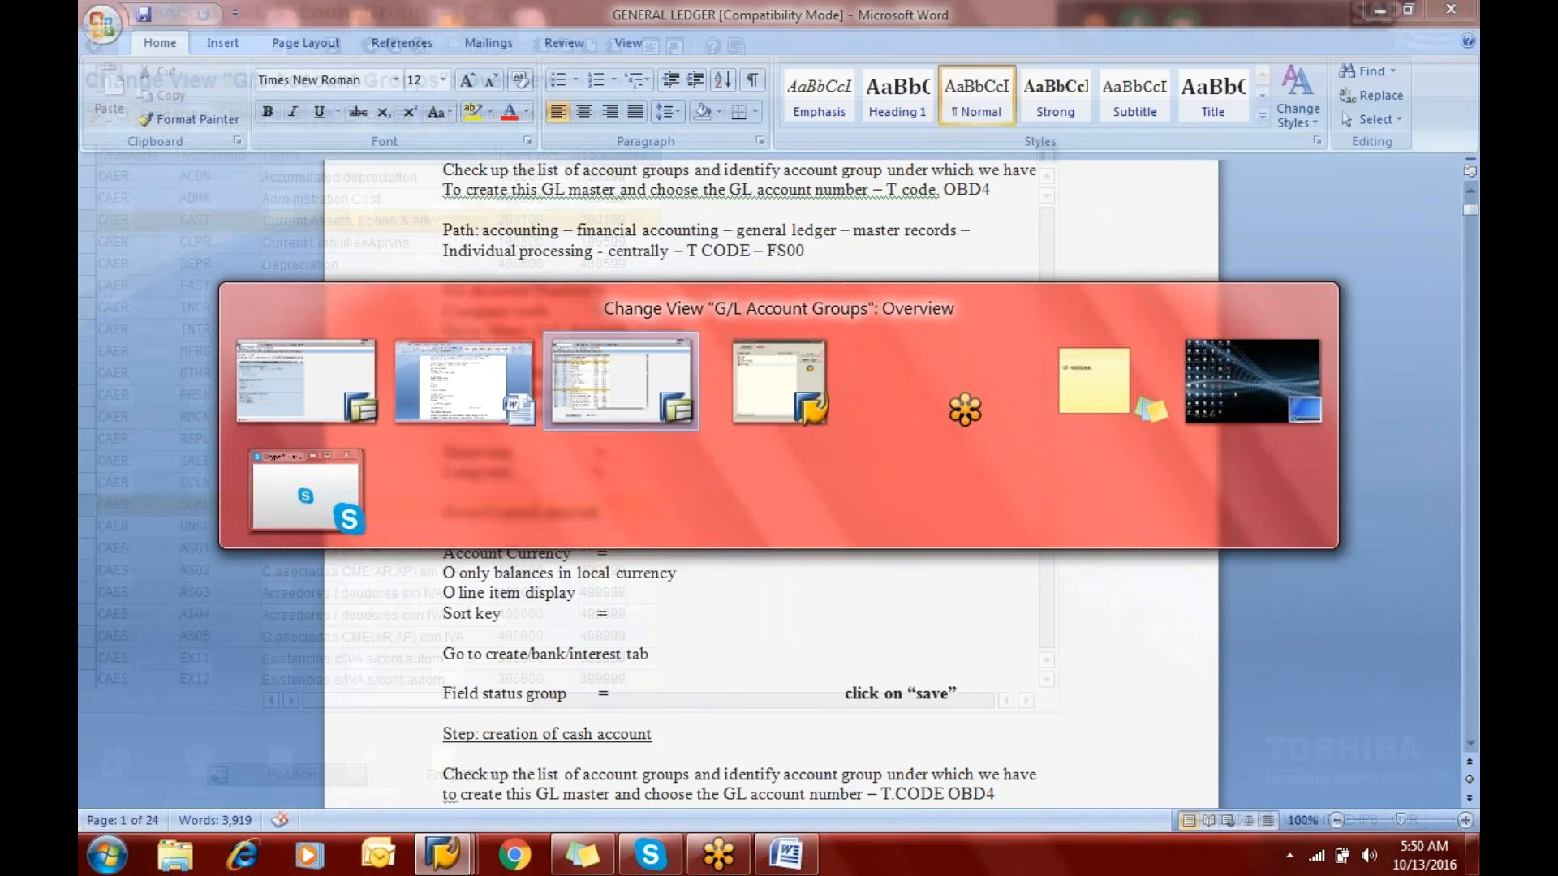
pyautogui.hotkey('alt', 'Tab')
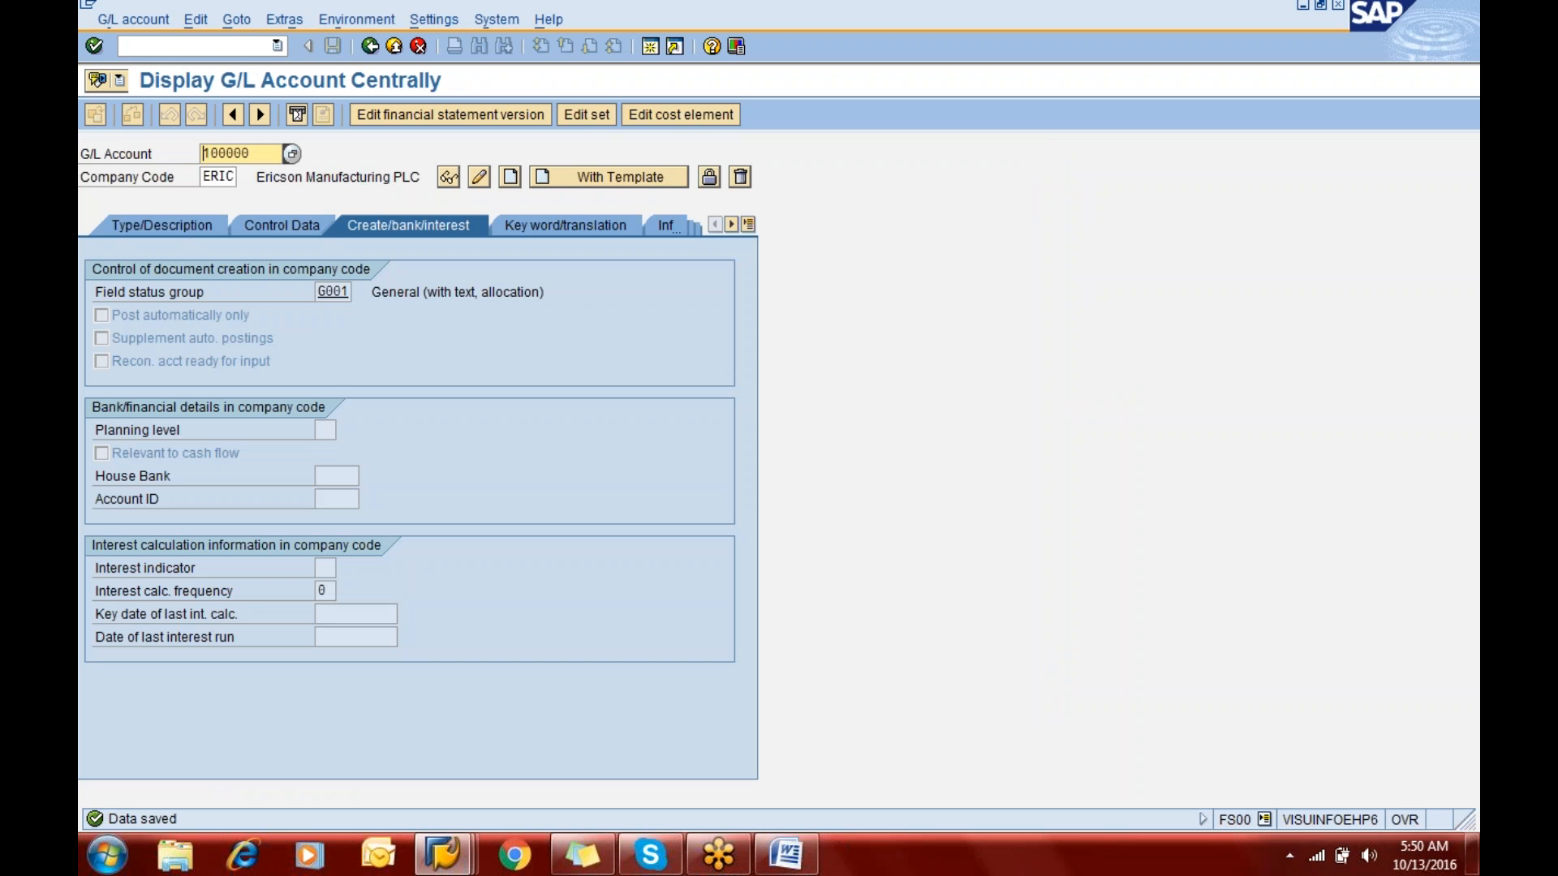
pyautogui.write('200100')
pyautogui.press('Tab')
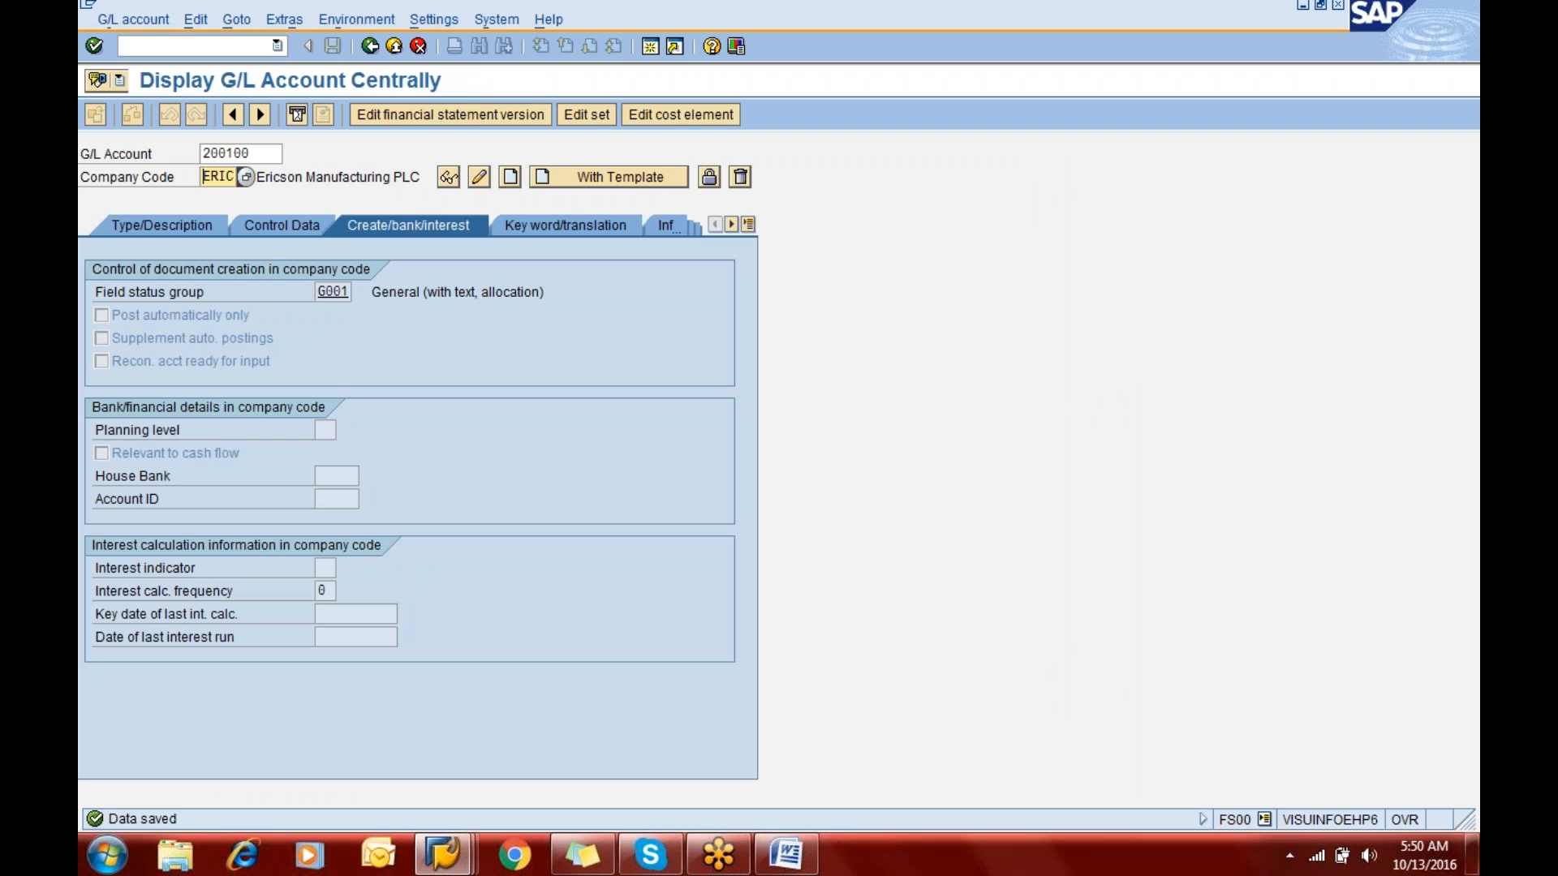
pyautogui.click(195, 226)
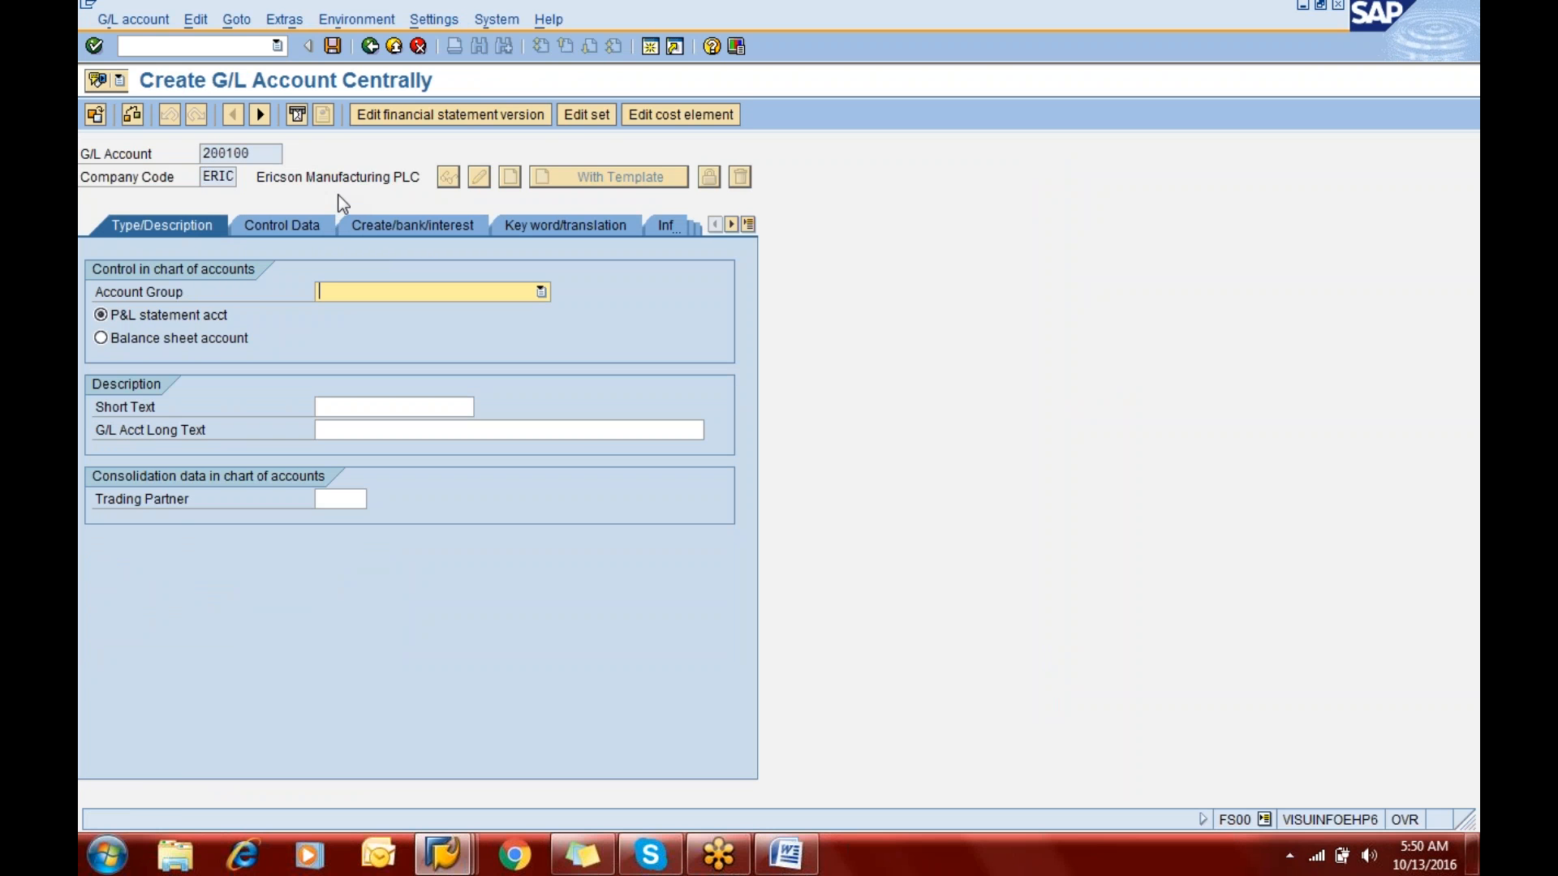
# - Assign the Current Assets, Loans & Adv account group to the new G/L account and classify it as a balance sheet account
pyautogui.click(399, 288)
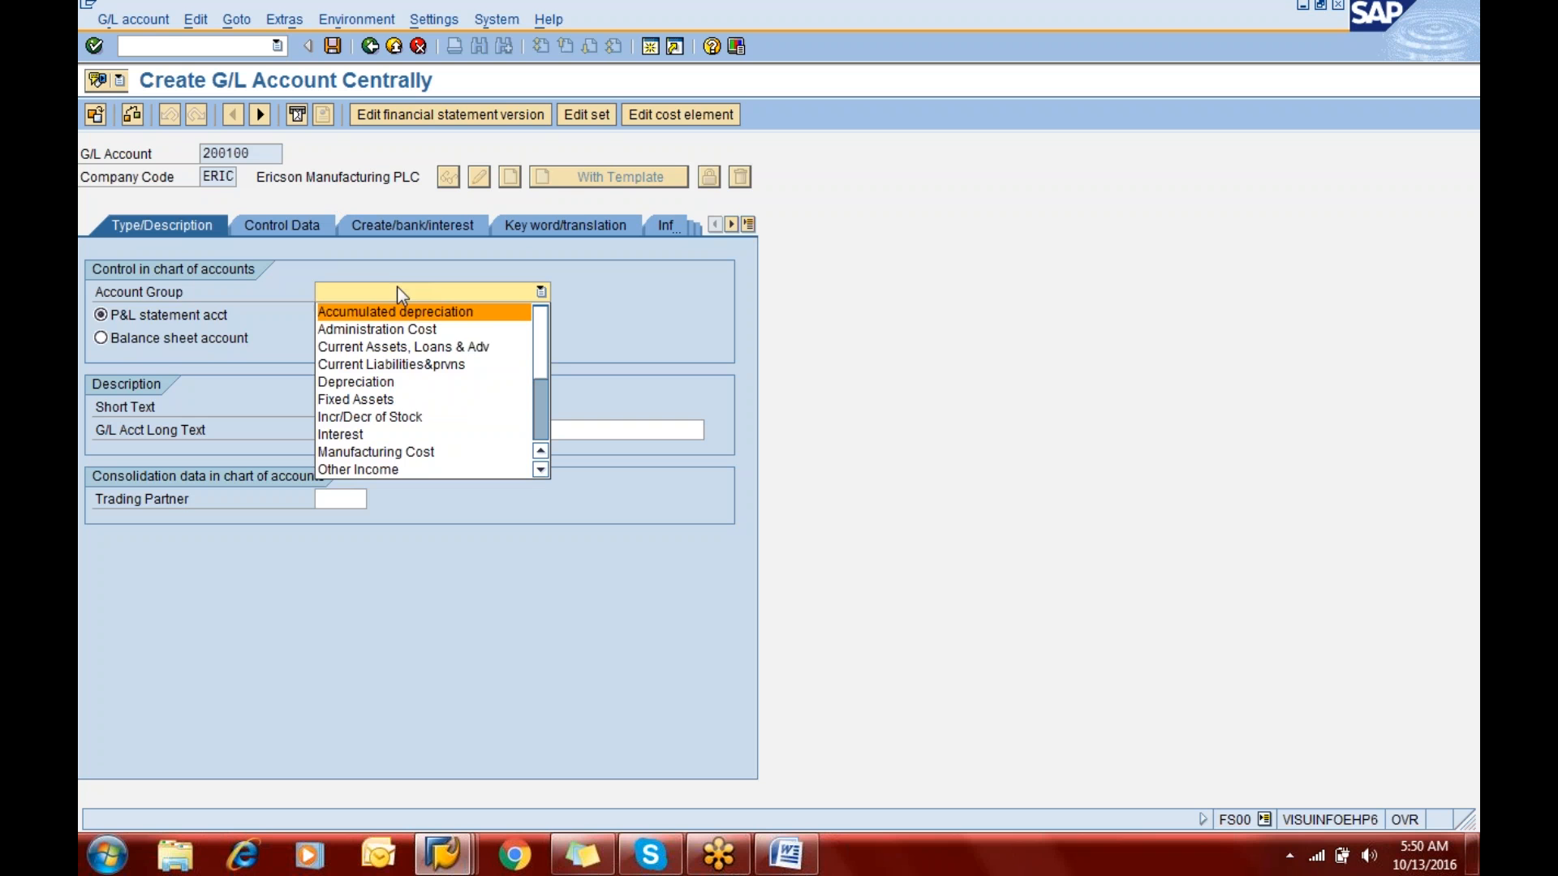
pyautogui.click(403, 333)
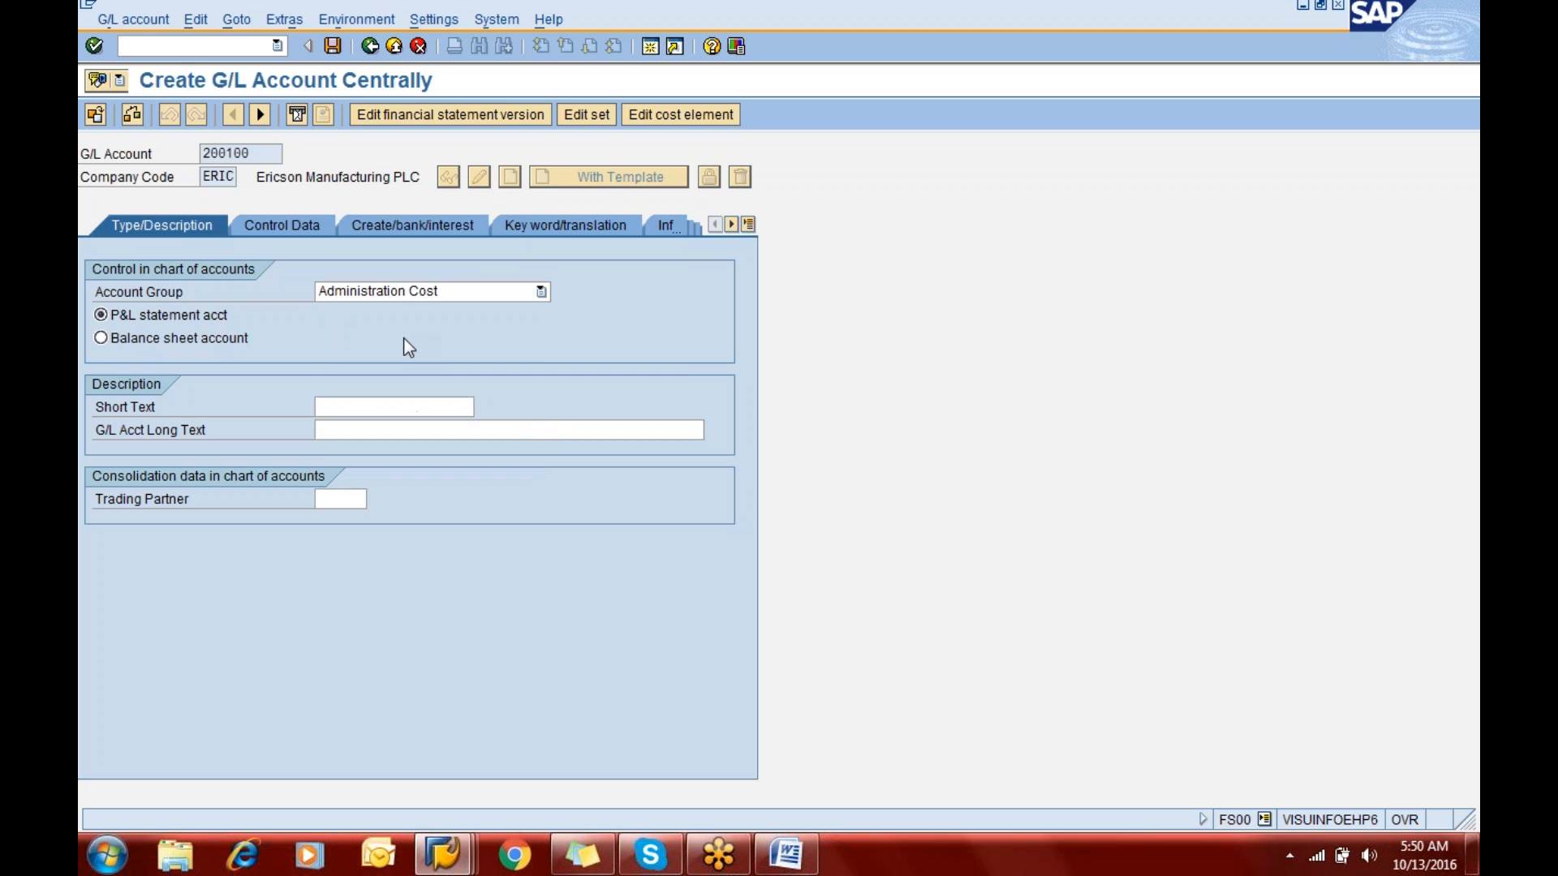
pyautogui.click(406, 291)
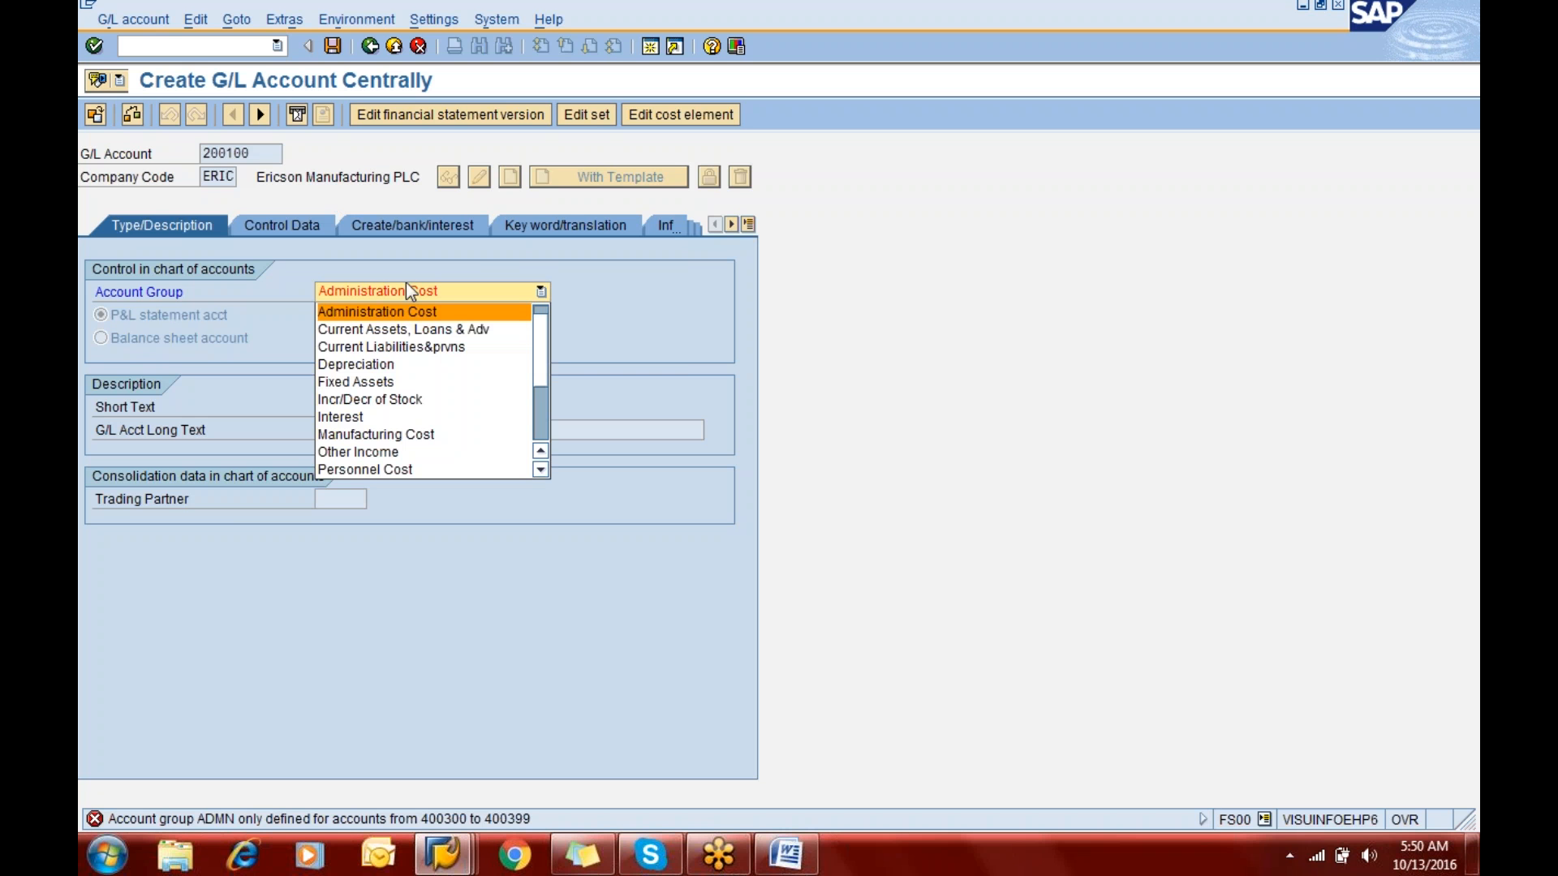
pyautogui.click(406, 332)
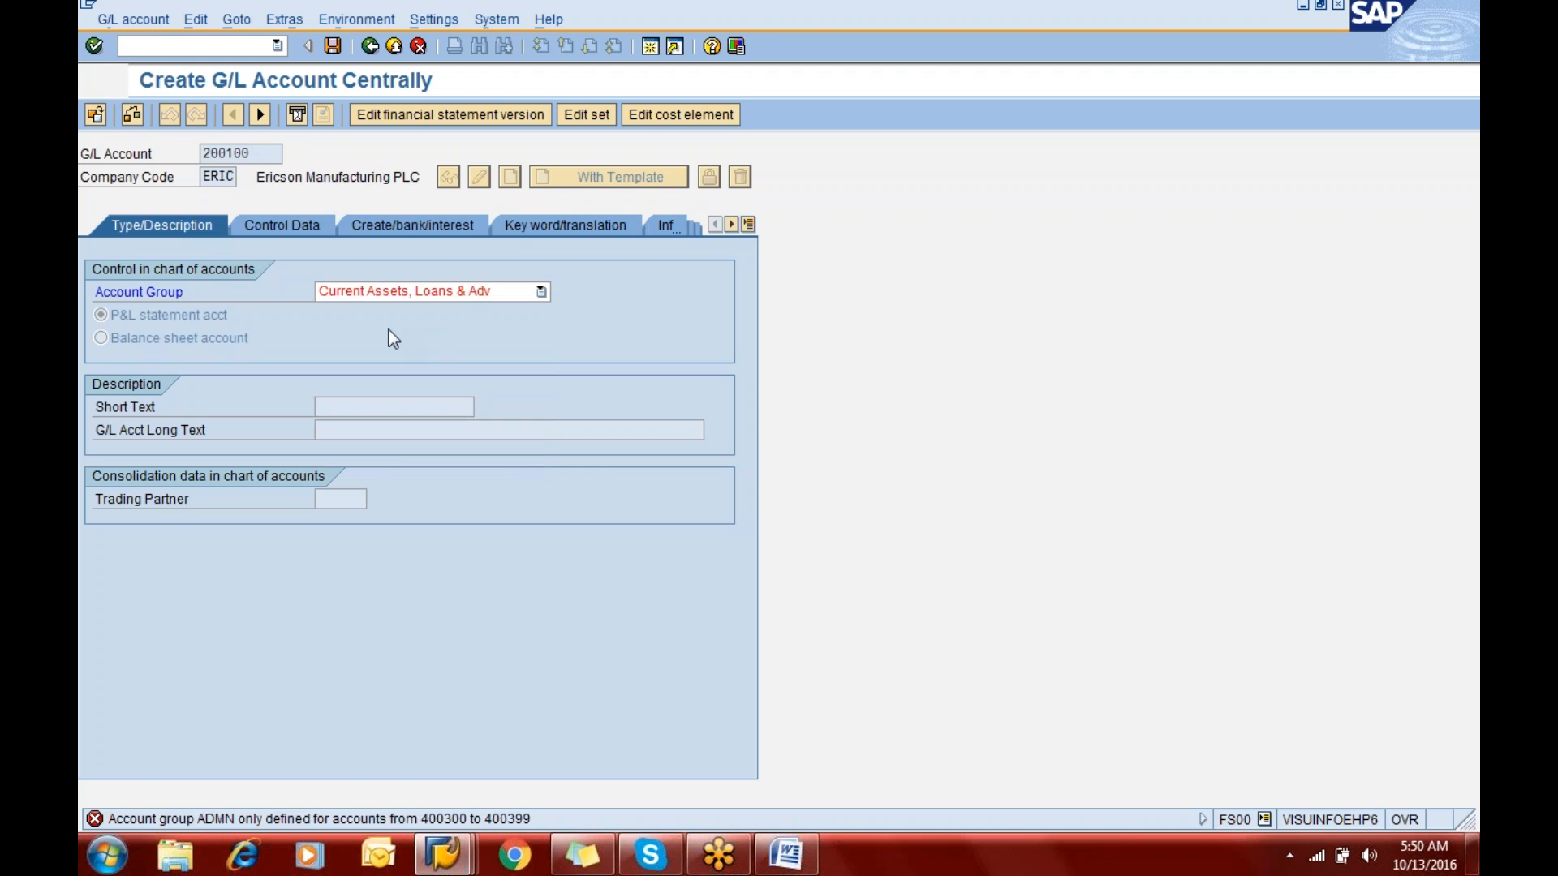
pyautogui.click(173, 339)
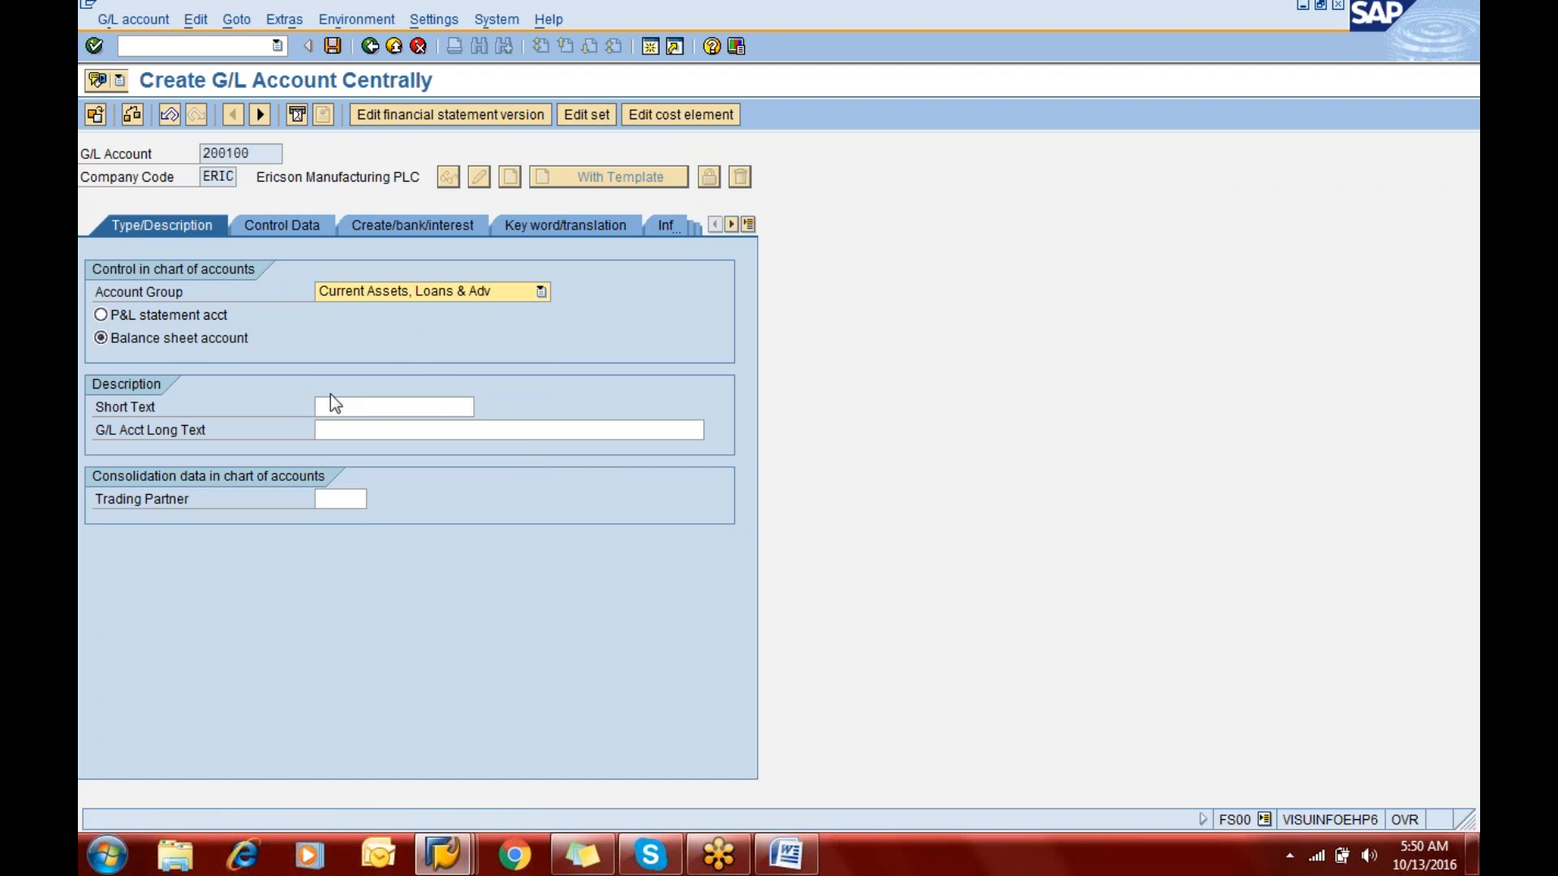
# - Enter "Cash A/c" as both the short text and the long text of G/L account 200100
pyautogui.click(353, 408)
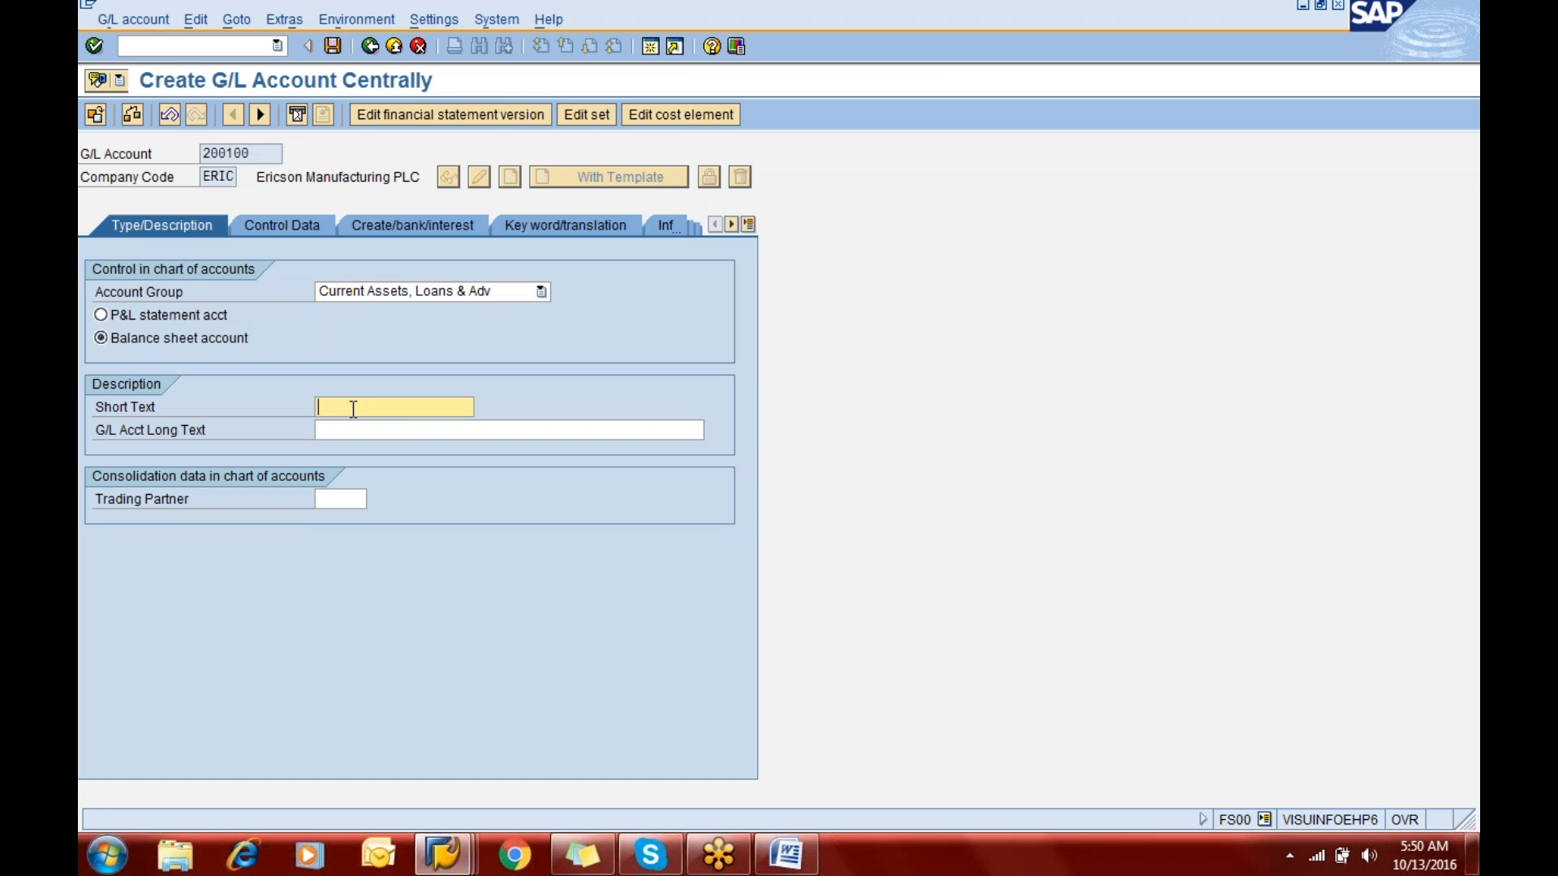
pyautogui.write('Cash ')
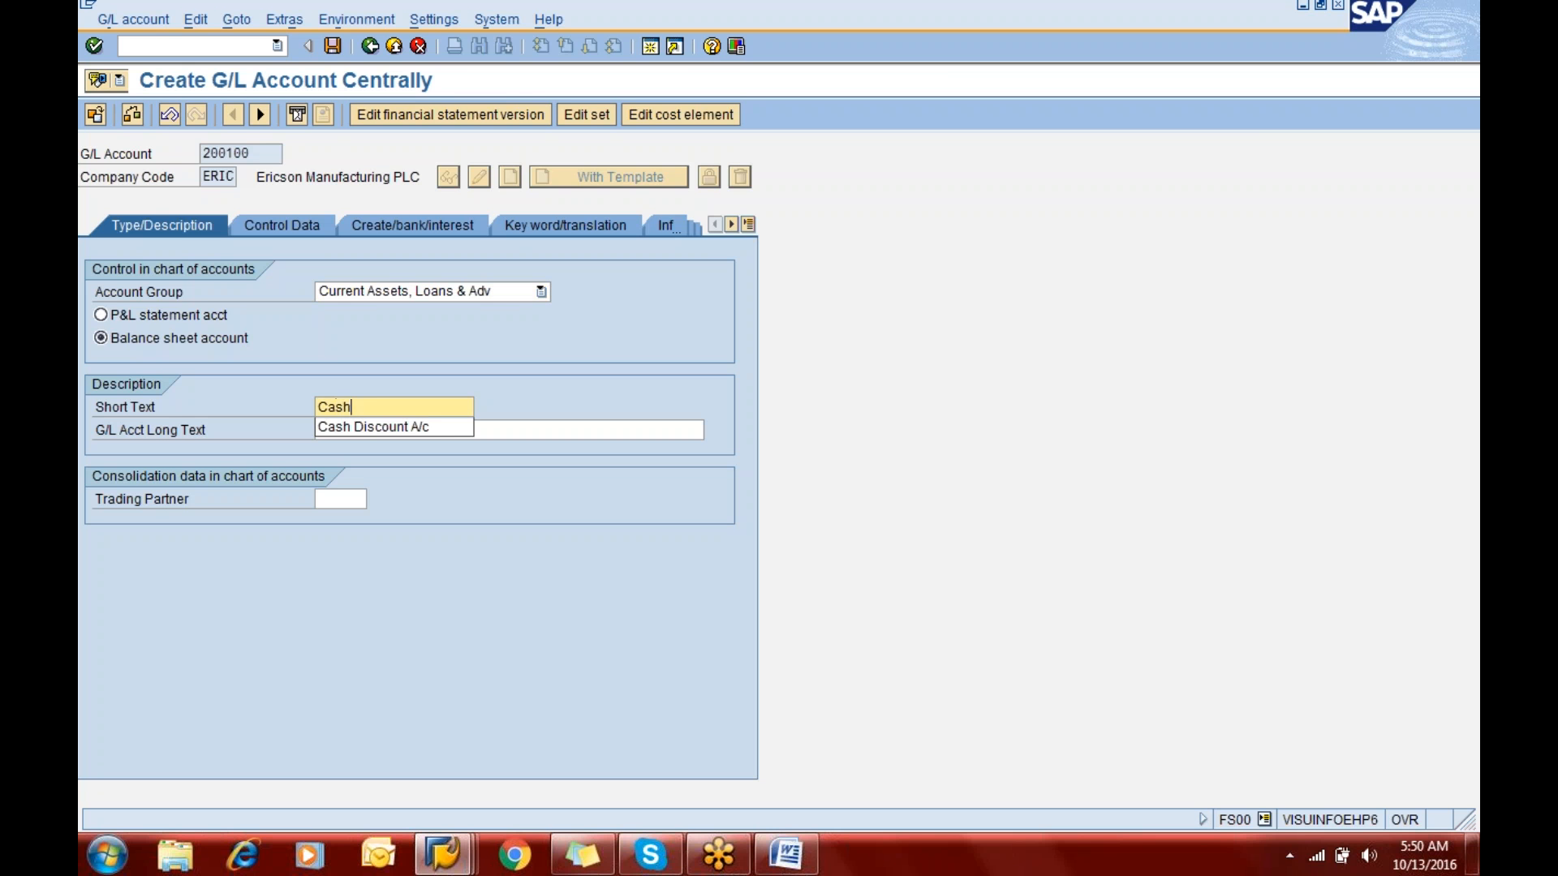
pyautogui.write('A/c')
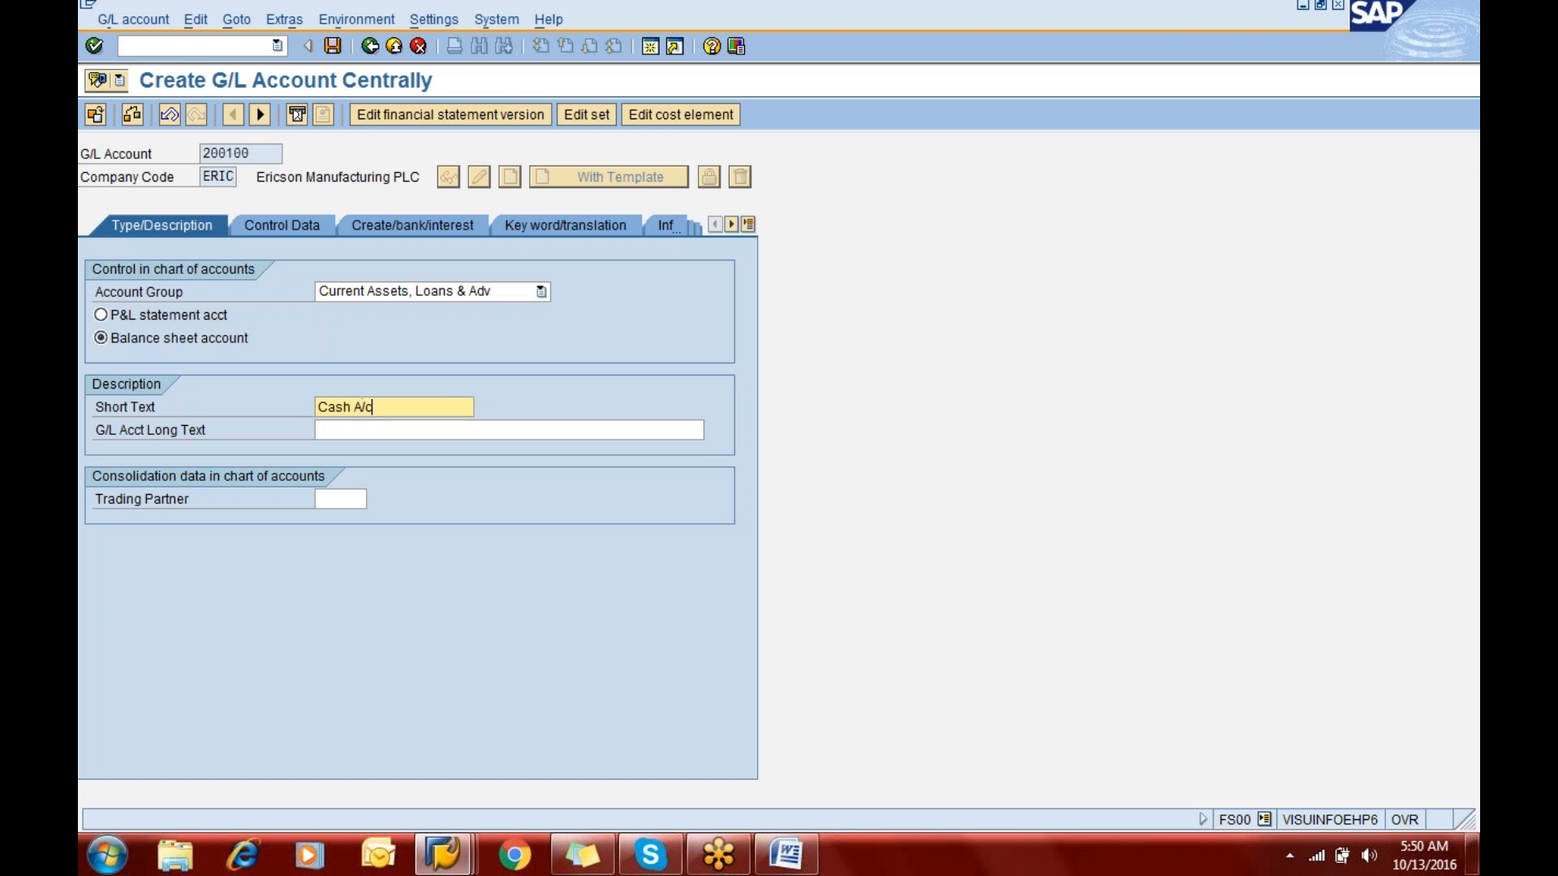
pyautogui.press('Tab')
pyautogui.write('Cash A/c')
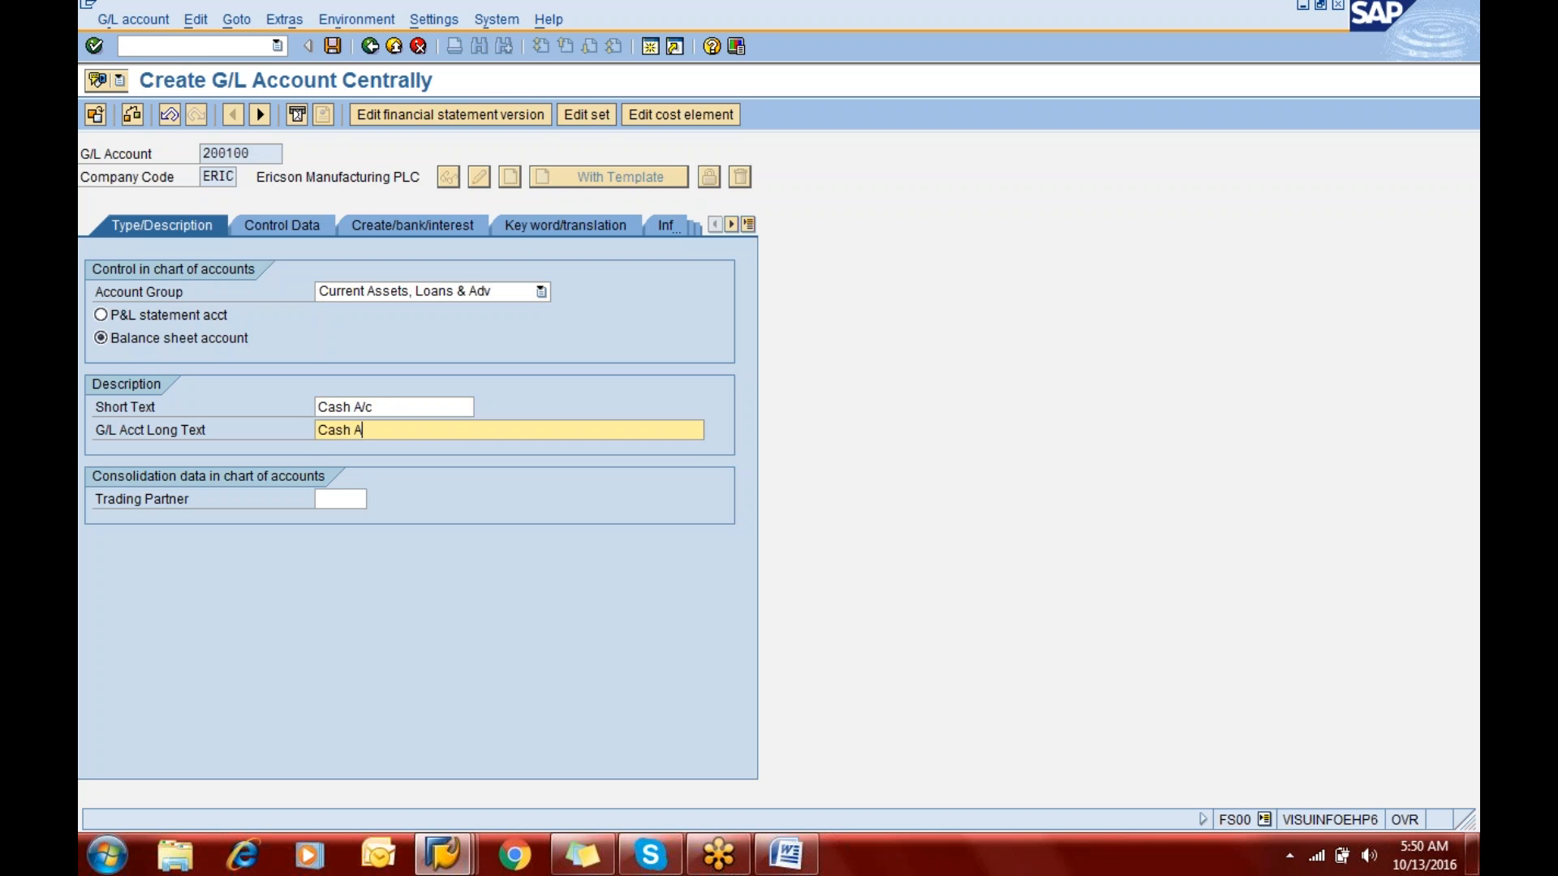
pyautogui.press('Return')
# - Enable only balances in local currency and line item display for G/L account 200100, and set its sort key to 001
pyautogui.click(309, 226)
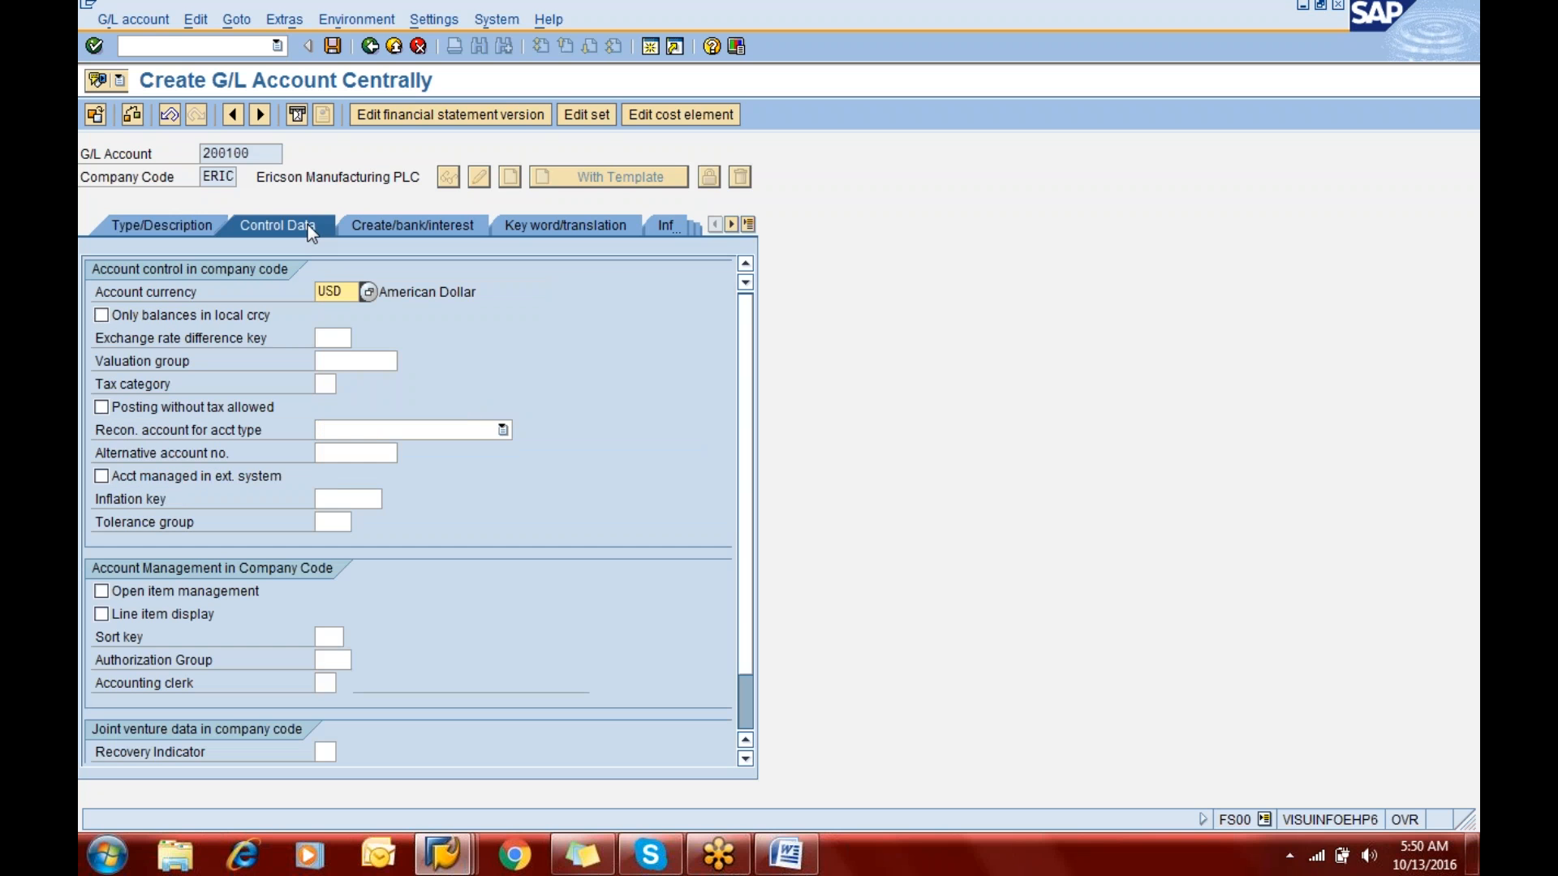
pyautogui.click(183, 319)
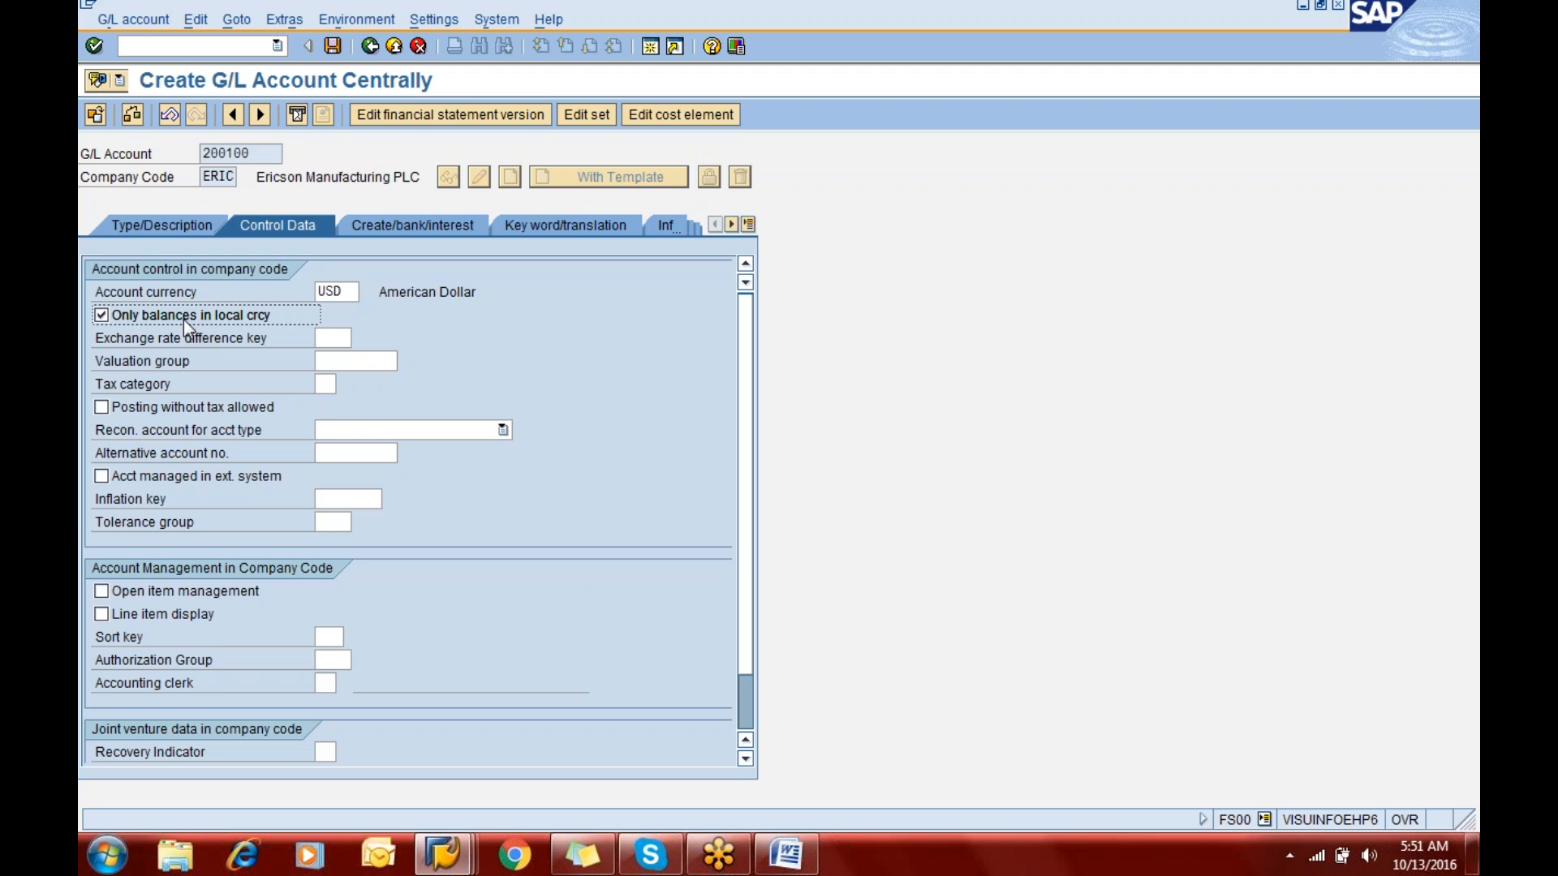
pyautogui.click(170, 614)
pyautogui.click(324, 635)
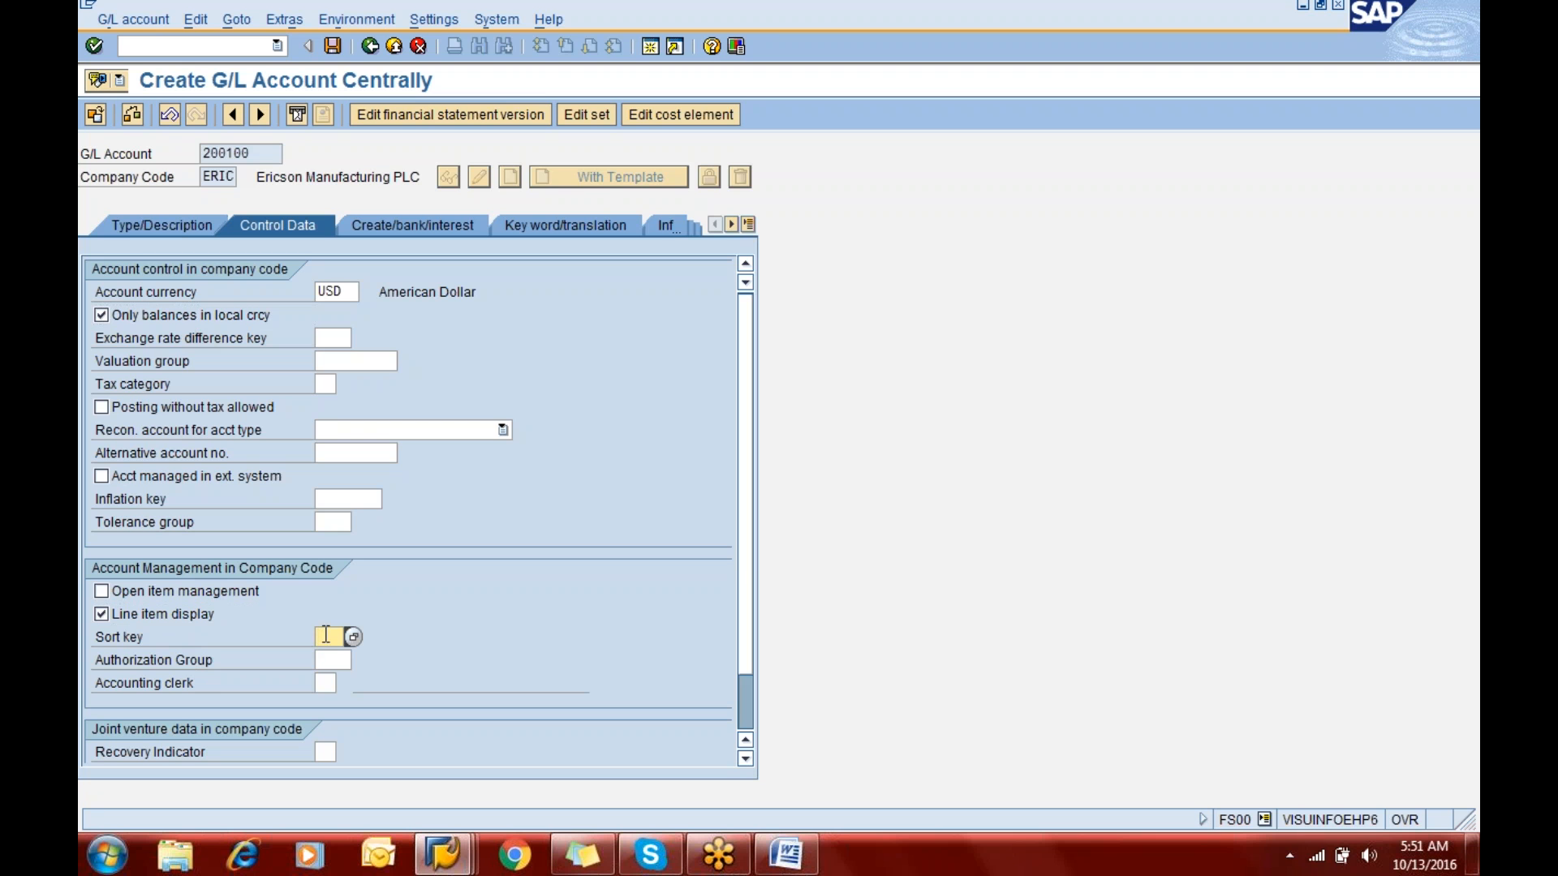
pyautogui.write('001')
pyautogui.press('Return')
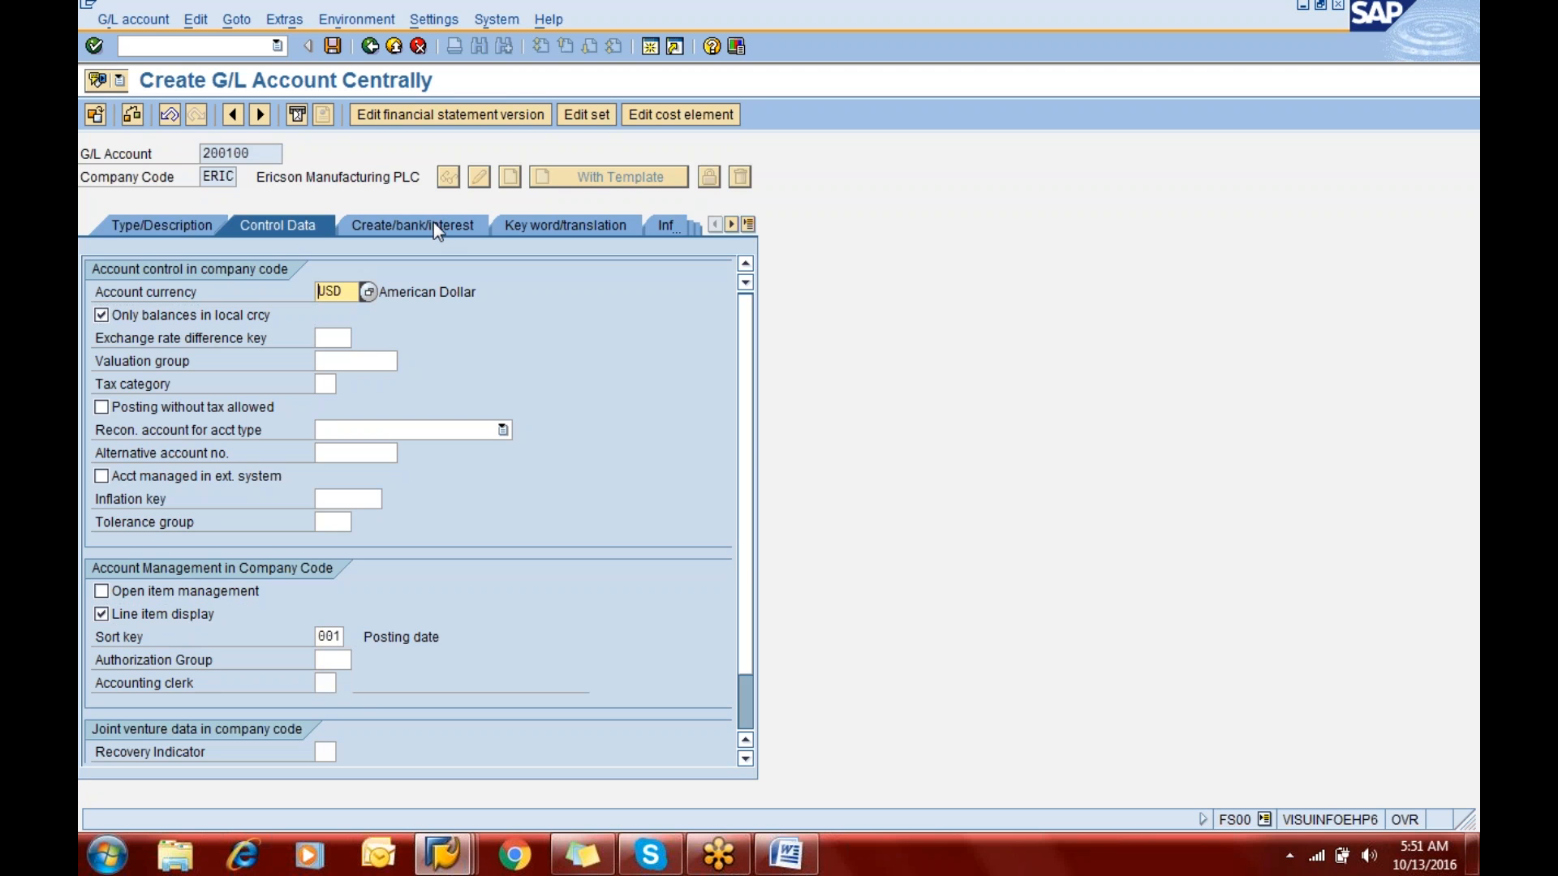
# - Set field status group G001 for G/L account 200100, mark it as relevant to cash flow, and save the account
pyautogui.click(434, 225)
pyautogui.write('g')
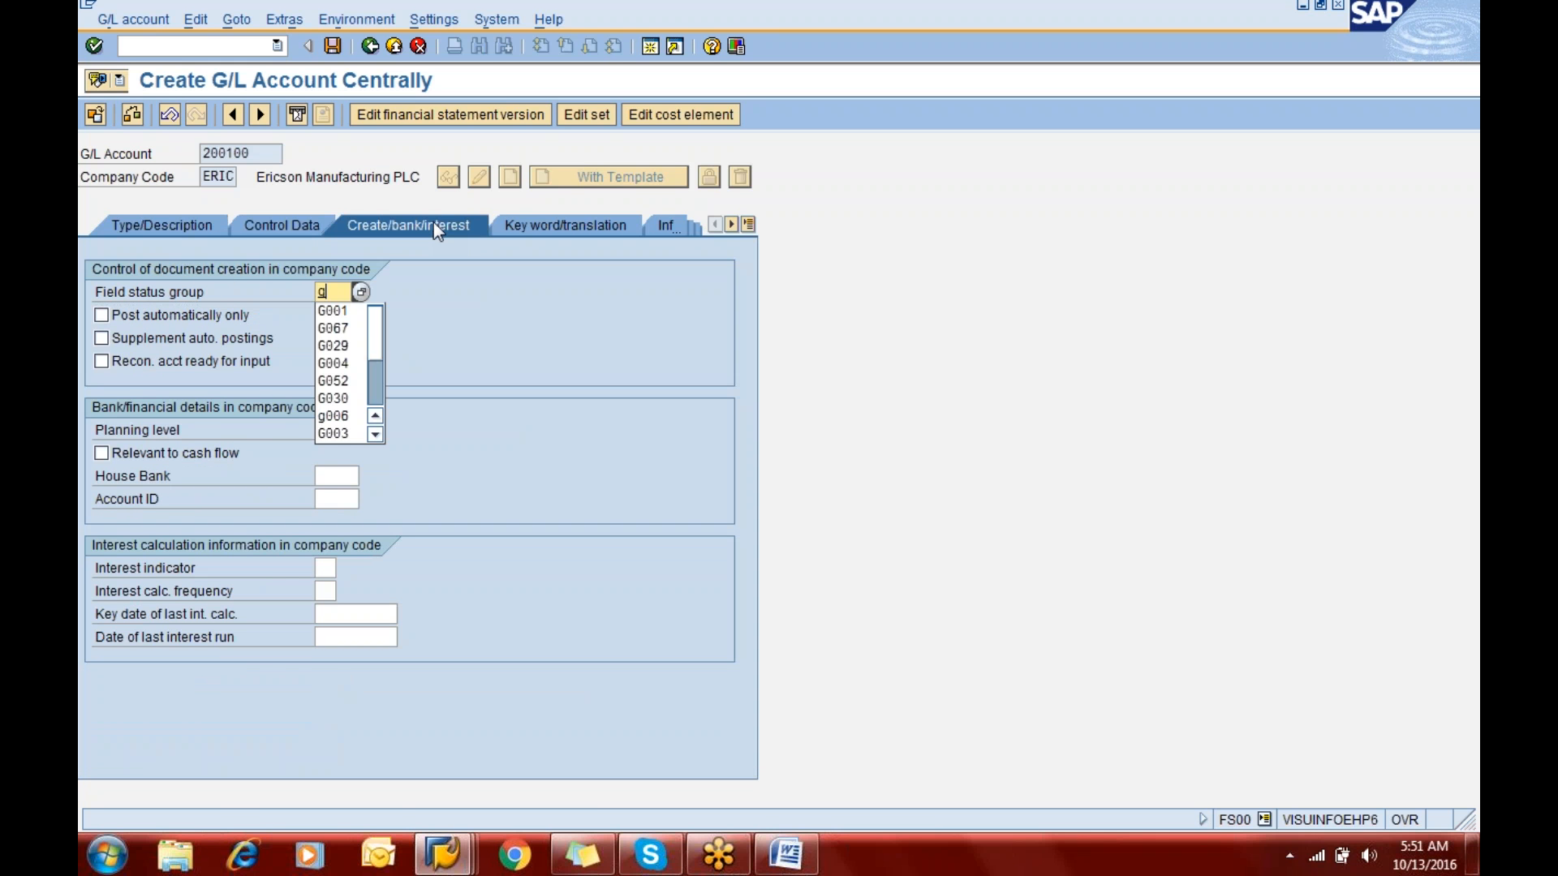
pyautogui.write('001')
pyautogui.press('Return')
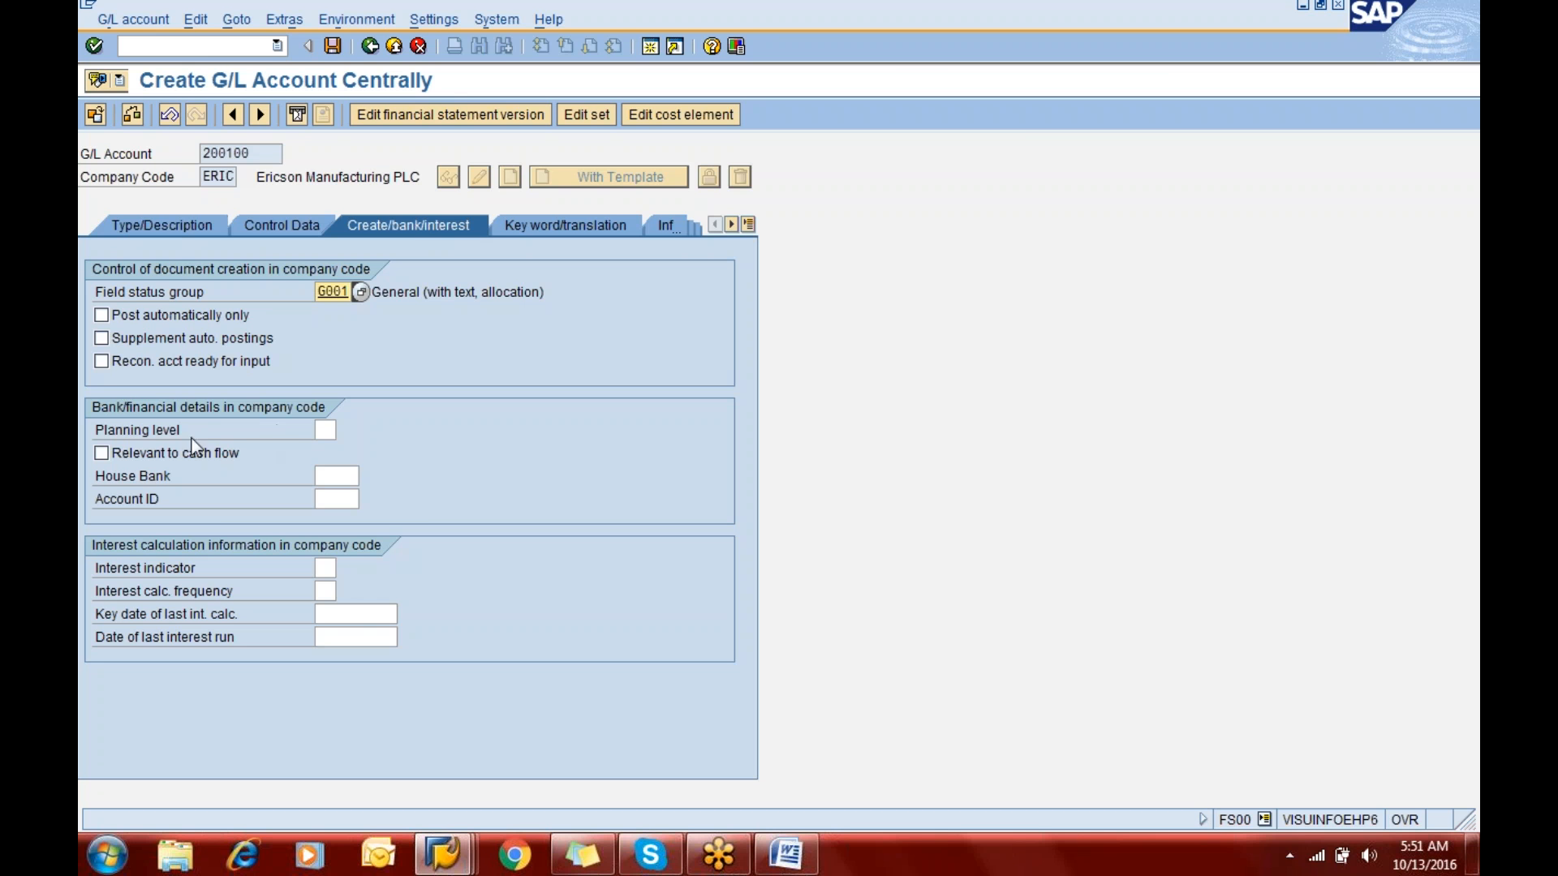
pyautogui.click(100, 456)
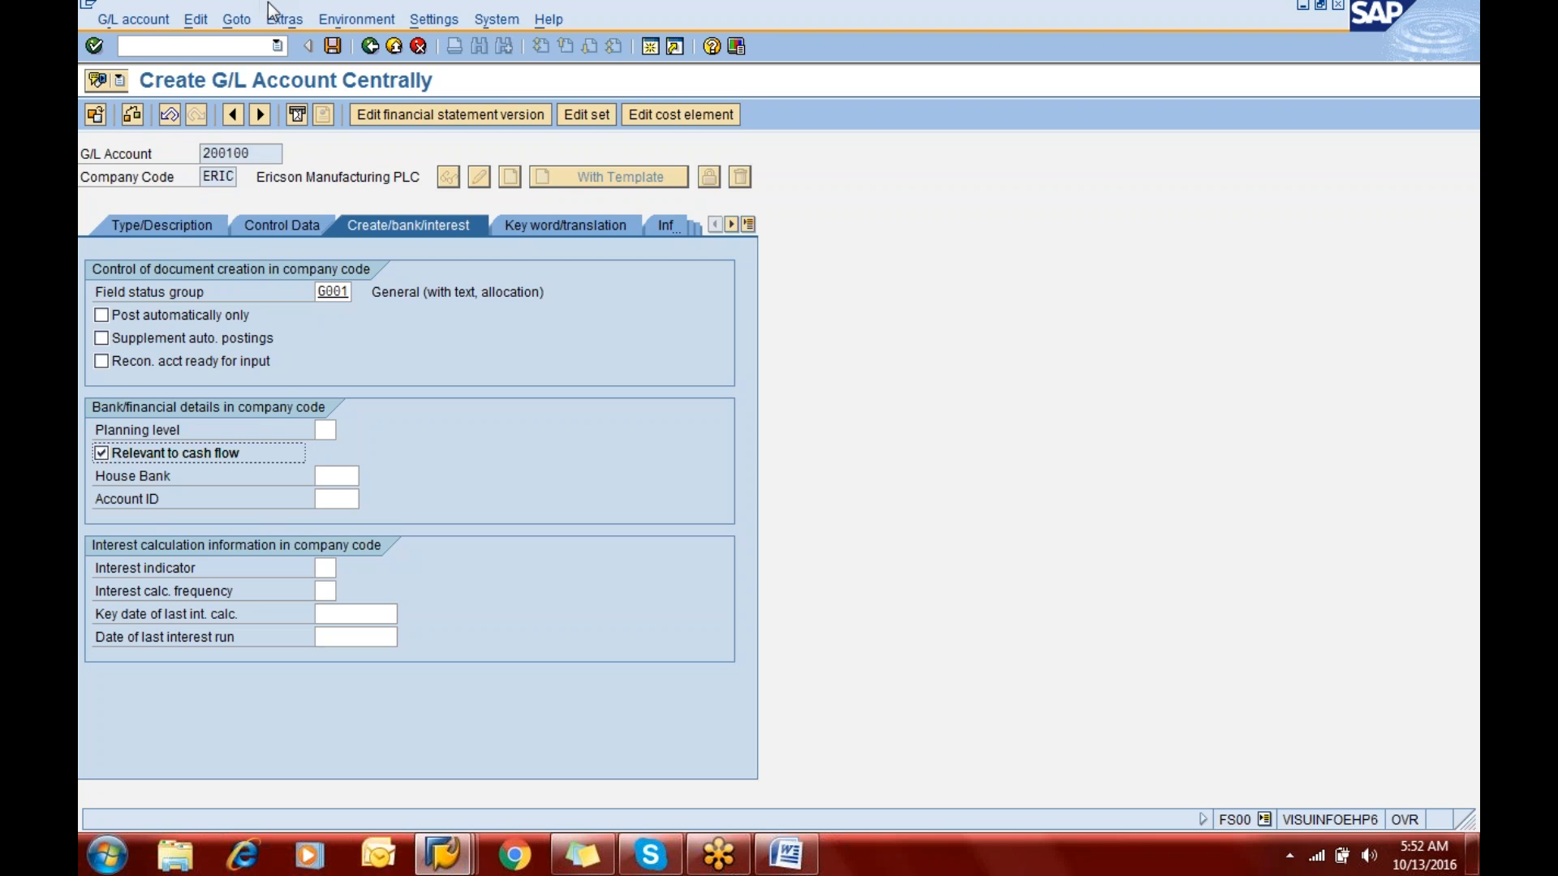
pyautogui.click(333, 46)
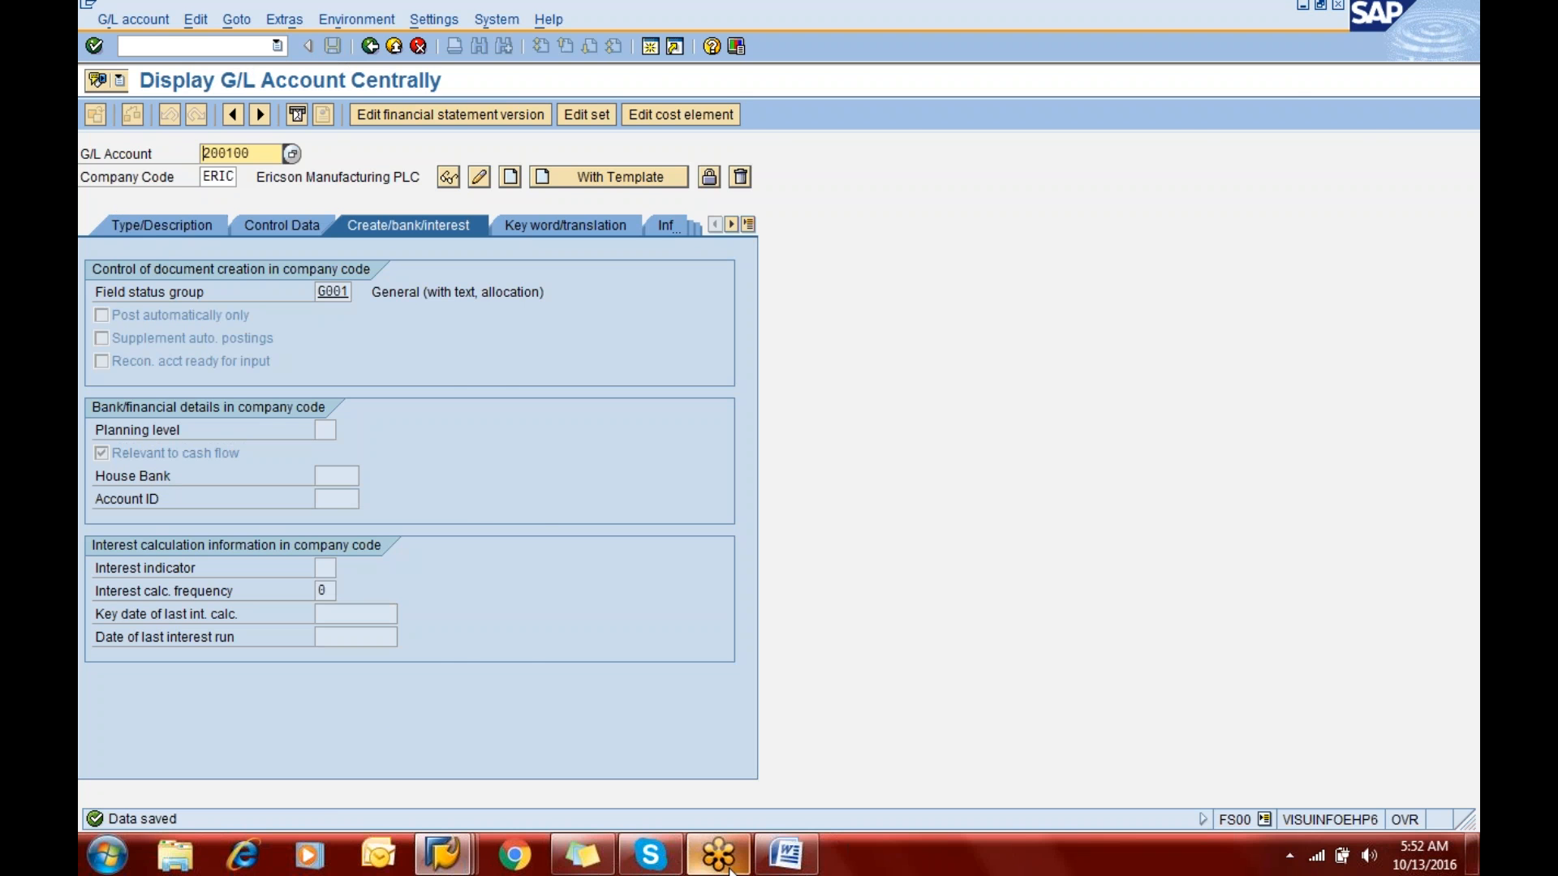
# - Switch to the General Ledger notes in Word and review the creation steps for the cash, salaries, wages and rent accounts
pyautogui.click(794, 856)
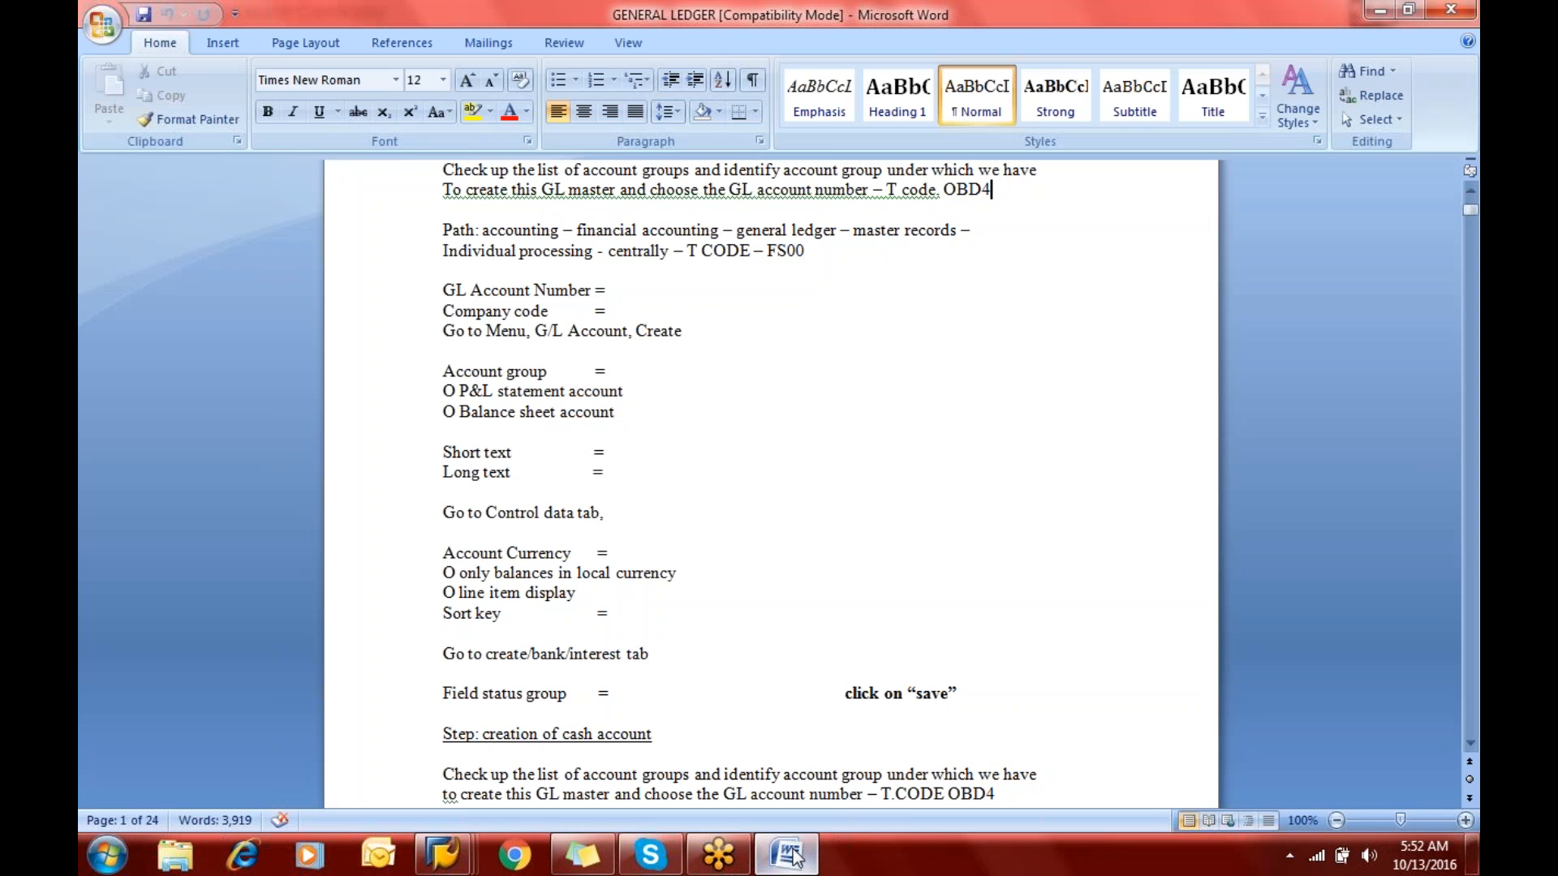
pyautogui.press('Down')
pyautogui.press('Down')
pyautogui.press('Down')
pyautogui.press('Down')
pyautogui.press('Down')
pyautogui.press('Down')
pyautogui.press('Down')
pyautogui.press('Down')
pyautogui.press('Down')
pyautogui.press('Down')
pyautogui.press('Down')
pyautogui.press('Down')
pyautogui.press('Down')
pyautogui.press('Down')
pyautogui.press('Down')
pyautogui.press('Down')
pyautogui.press('Down')
pyautogui.press('Down')
pyautogui.press('Down')
pyautogui.press('Down')
pyautogui.press('Down')
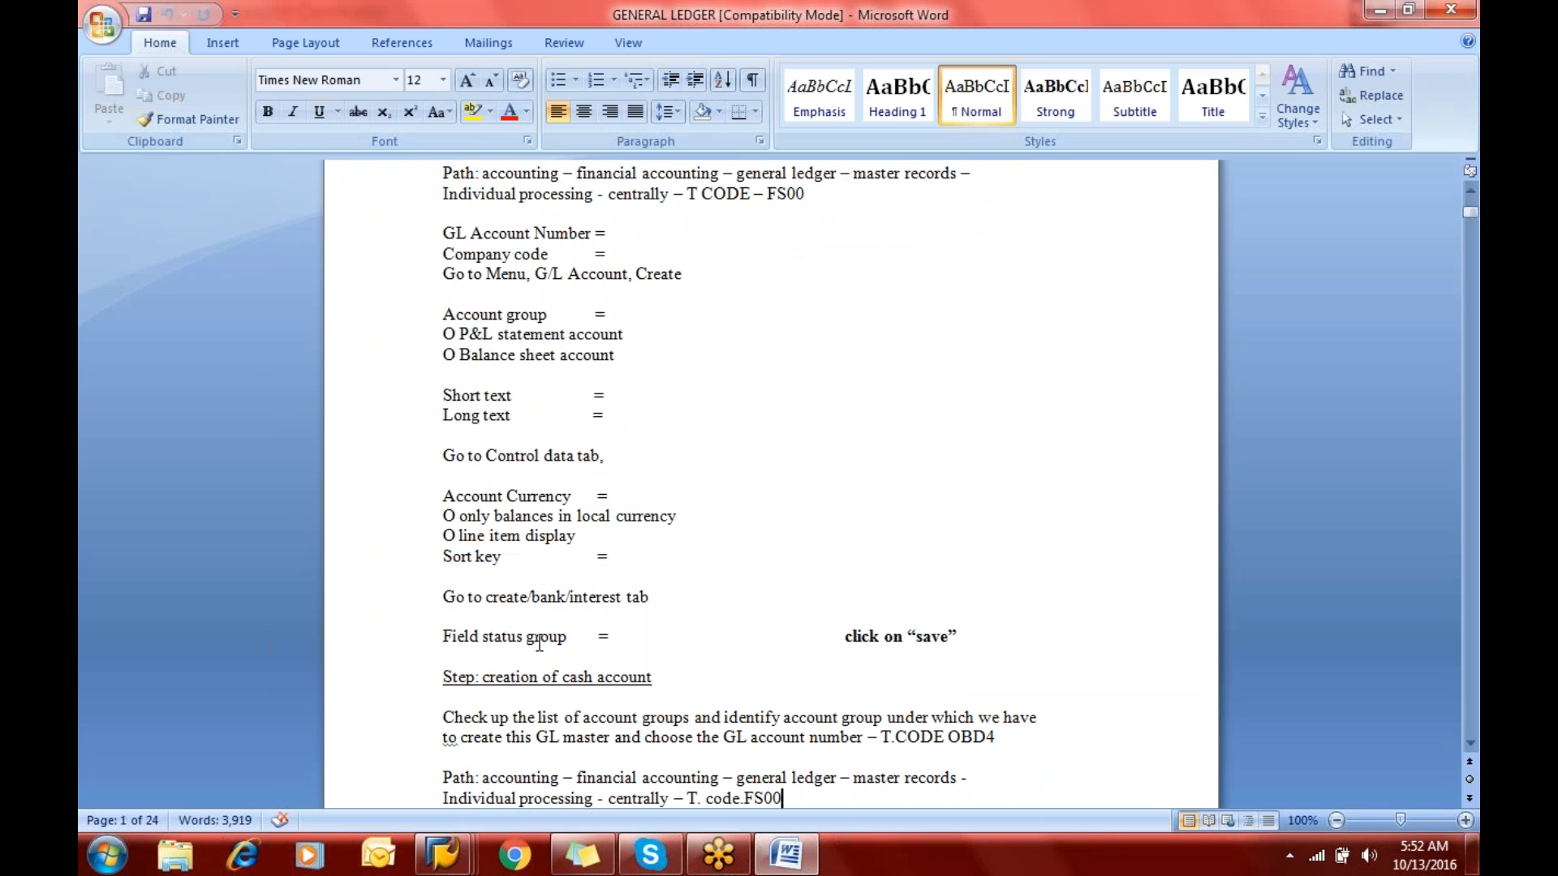
pyautogui.press('Down')
pyautogui.press('Down')
pyautogui.press('Down')
pyautogui.press('Down')
pyautogui.press('Down')
pyautogui.press('Down')
pyautogui.press('Down')
pyautogui.press('Down')
pyautogui.press('Down')
pyautogui.press('Down')
pyautogui.press('Down')
pyautogui.press('Down')
pyautogui.press('Down')
pyautogui.press('Down')
pyautogui.press('Down')
pyautogui.press('Down')
pyautogui.press('Down')
pyautogui.press('Down')
pyautogui.press('Down')
pyautogui.press('Down')
pyautogui.press('Down')
pyautogui.press('Down')
pyautogui.press('Down')
pyautogui.press('Down')
pyautogui.press('Down')
pyautogui.press('Down')
pyautogui.press('Down')
pyautogui.press('Down')
pyautogui.press('Down')
pyautogui.press('Down')
pyautogui.press('Down')
pyautogui.press('Down')
pyautogui.press('Down')
pyautogui.press('Down')
pyautogui.press('Down')
pyautogui.press('Down')
pyautogui.press('Down')
pyautogui.press('Down')
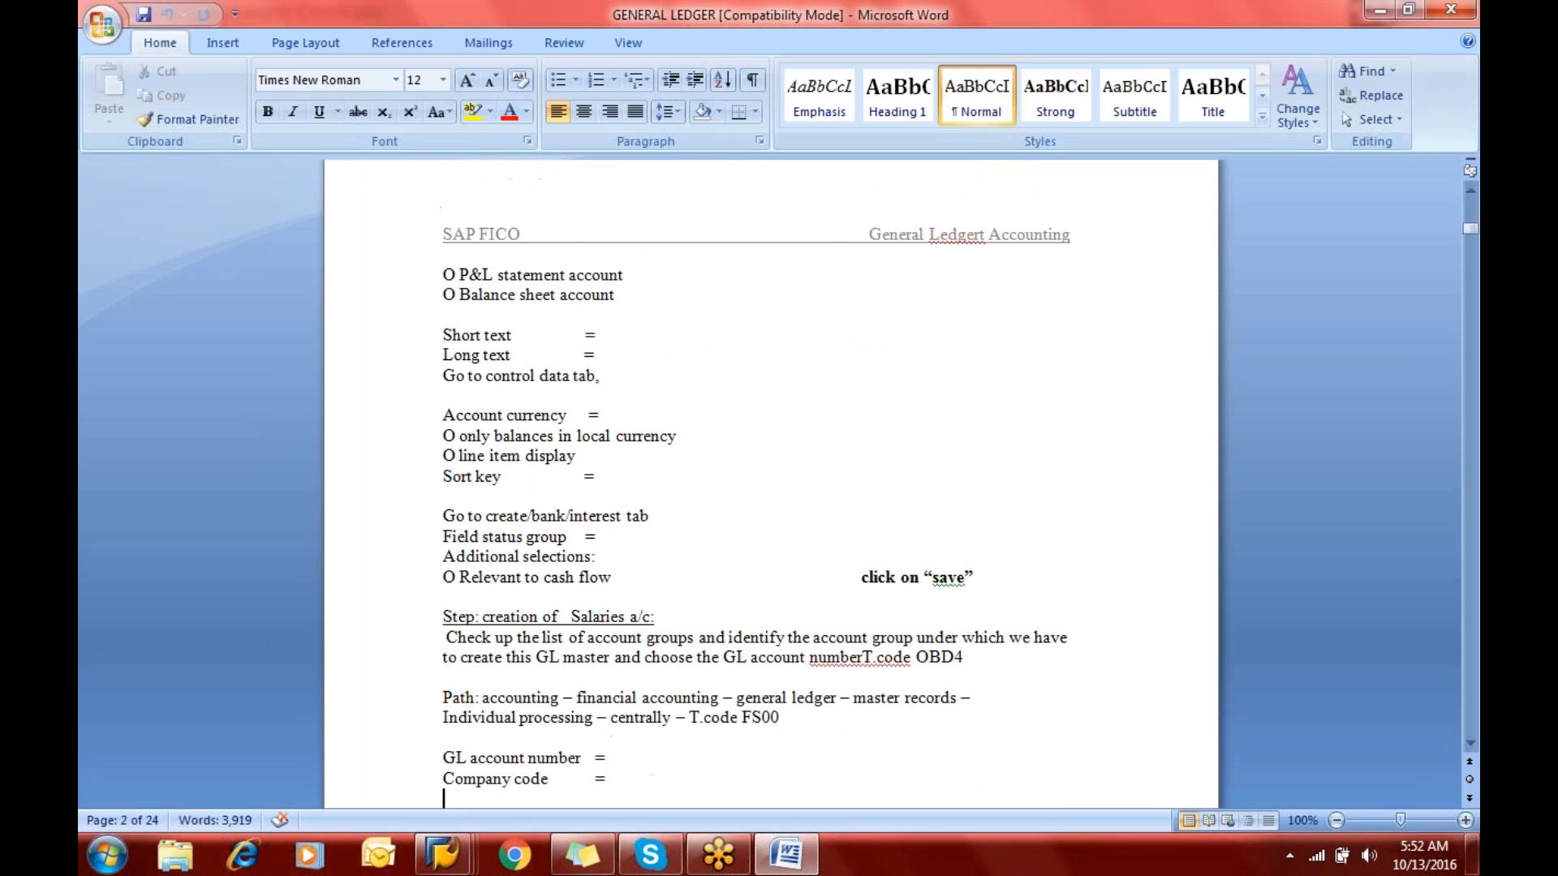
pyautogui.press('Down')
pyautogui.press('Down')
pyautogui.press('Down')
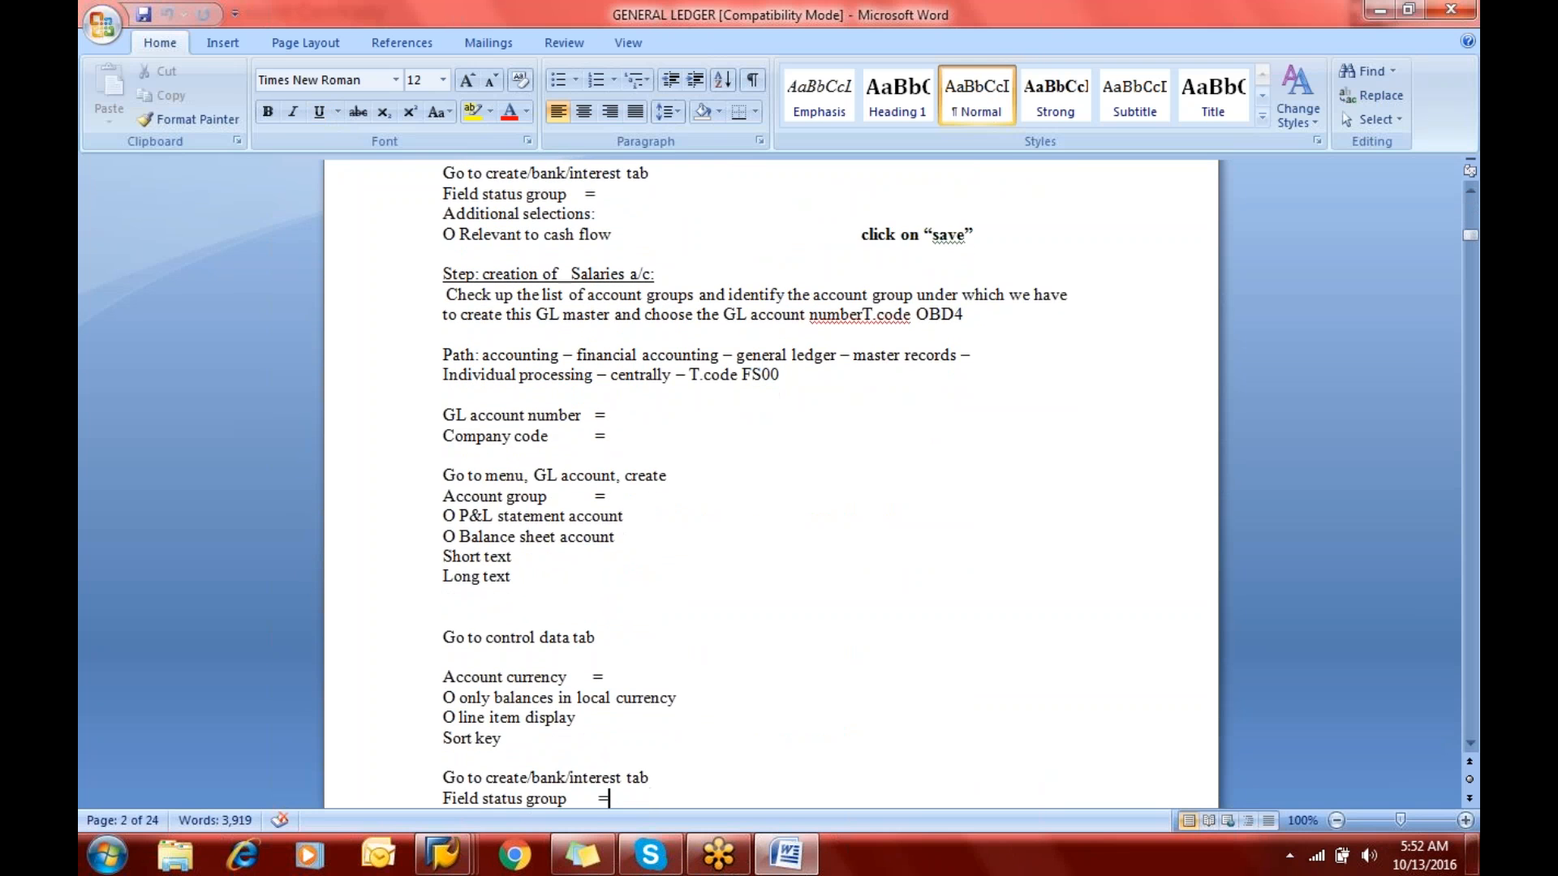
pyautogui.press('Down')
pyautogui.press('Down')
pyautogui.press('Down')
pyautogui.press('Down')
pyautogui.press('Down')
pyautogui.press('Down')
pyautogui.press('Down')
pyautogui.press('Down')
pyautogui.press('Down')
pyautogui.press('Down')
pyautogui.press('Down')
pyautogui.press('Down')
pyautogui.press('Down')
pyautogui.press('Down')
pyautogui.press('Down')
pyautogui.press('Down')
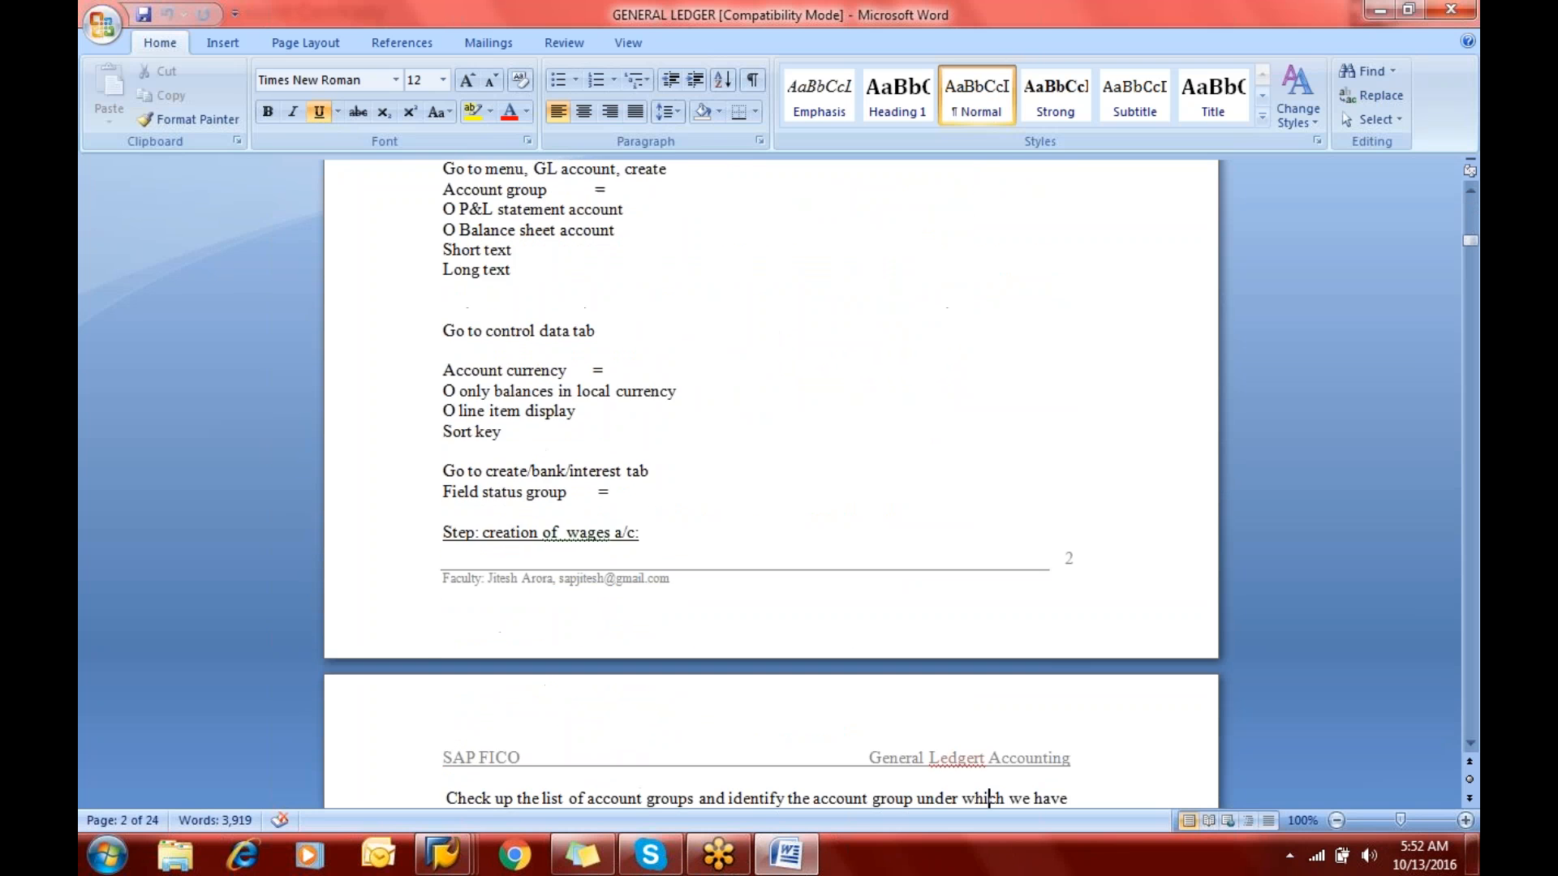
pyautogui.press('Down')
pyautogui.press('Down')
pyautogui.press('Down')
pyautogui.press('Down')
pyautogui.press('Down')
pyautogui.press('Down')
pyautogui.press('Down')
pyautogui.press('Down')
pyautogui.press('Down')
pyautogui.press('Down')
pyautogui.press('Down')
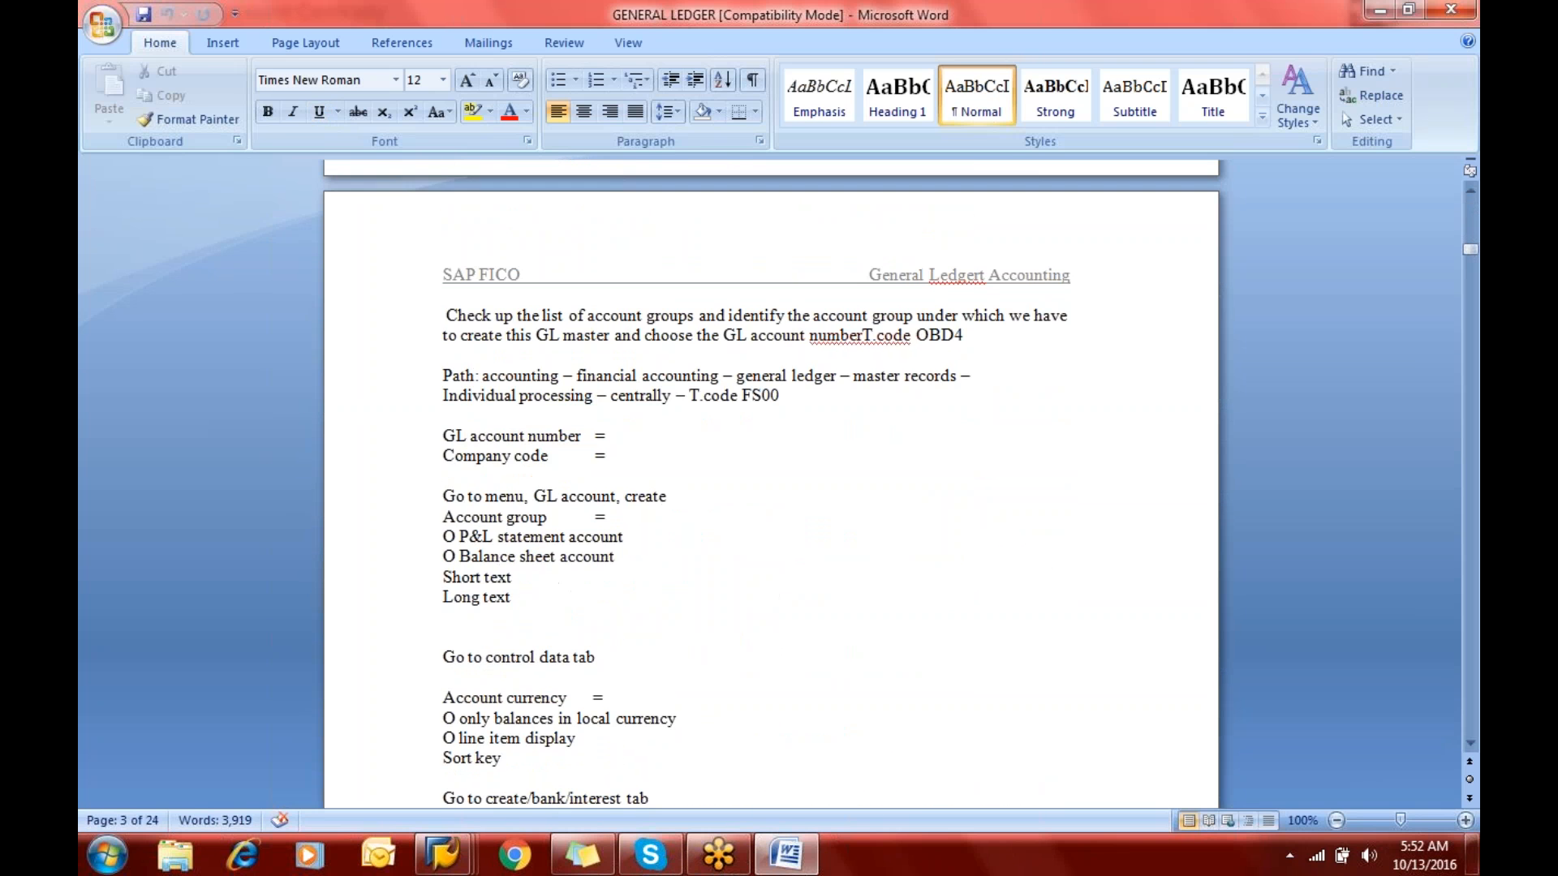
pyautogui.press('Down')
pyautogui.press('Down')
pyautogui.press('Down')
pyautogui.press('Down')
pyautogui.press('Down')
pyautogui.press('Down')
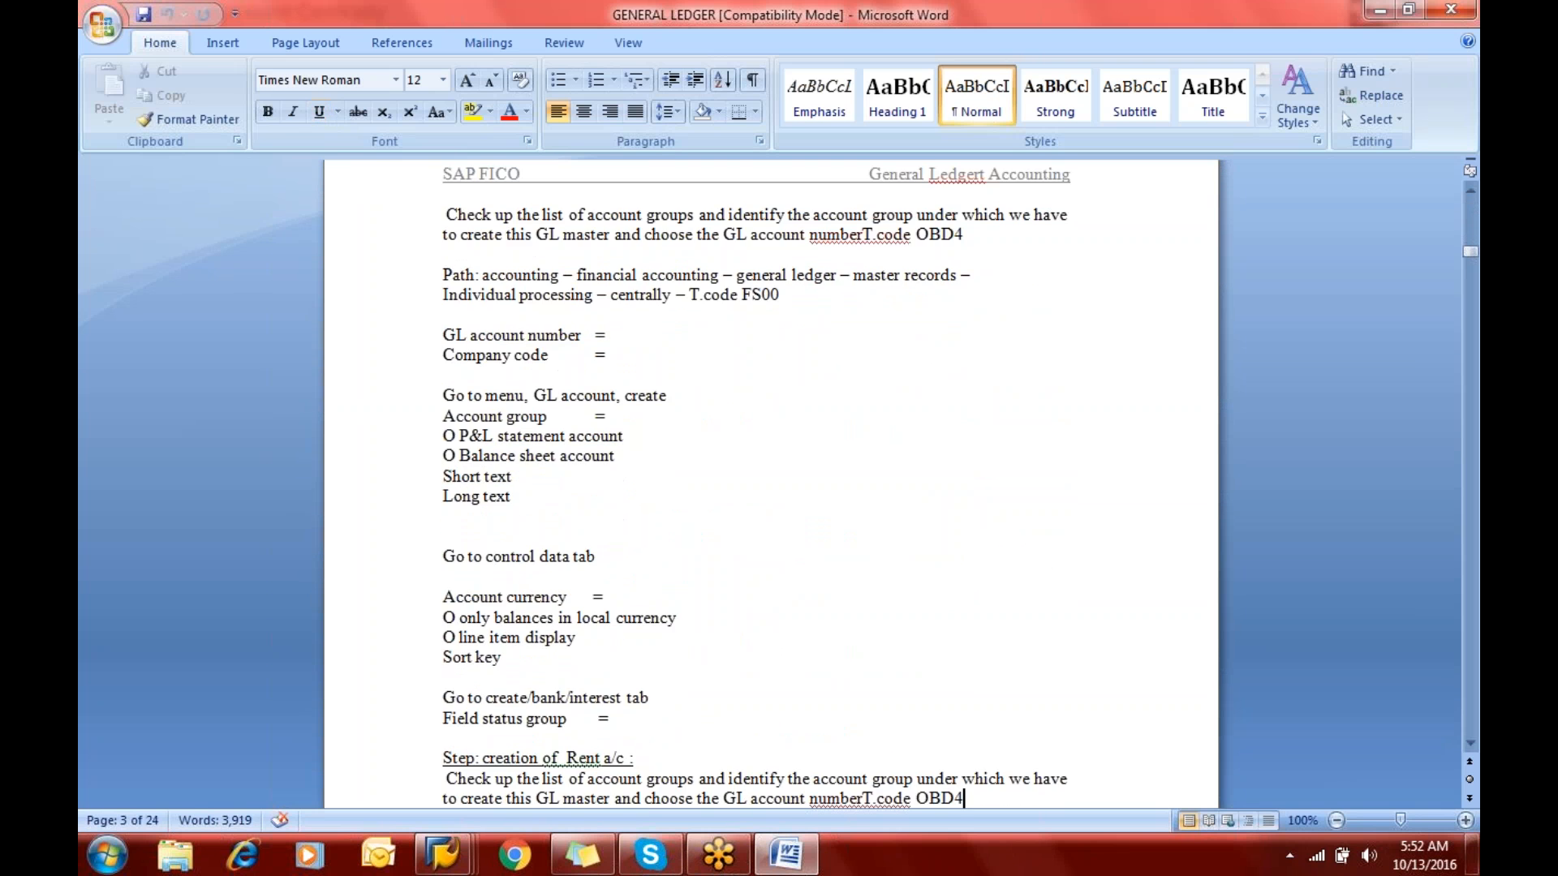
pyautogui.press('Up')
pyautogui.press('Up')
pyautogui.press('Up')
pyautogui.press('Up')
pyautogui.press('Up')
pyautogui.press('Up')
pyautogui.press('Up')
pyautogui.press('Up')
pyautogui.press('Up')
pyautogui.press('Up')
pyautogui.press('Up')
pyautogui.press('Up')
pyautogui.press('Up')
pyautogui.press('Up')
pyautogui.press('Up')
pyautogui.press('Up')
pyautogui.press('Up')
pyautogui.press('Up')
pyautogui.press('Up')
pyautogui.press('Up')
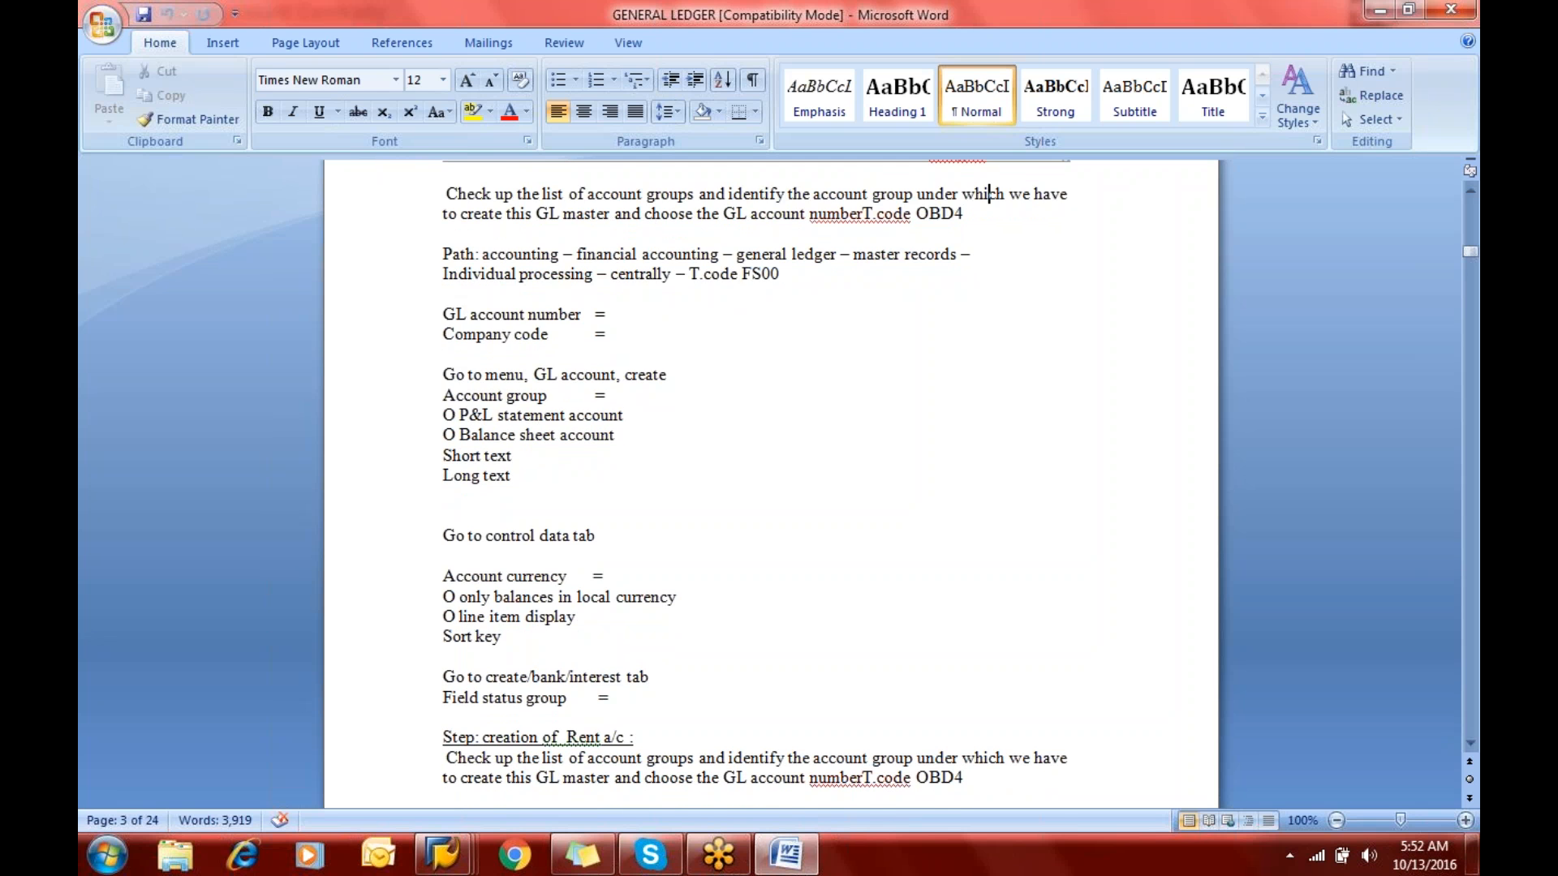
pyautogui.press('Up')
pyautogui.press('Up')
pyautogui.press('Up')
pyautogui.press('Up')
pyautogui.press('Up')
pyautogui.press('Up')
pyautogui.press('Up')
pyautogui.press('Up')
pyautogui.press('Up')
pyautogui.press('Up')
pyautogui.press('Up')
pyautogui.press('Up')
pyautogui.press('Up')
pyautogui.press('Up')
pyautogui.press('Up')
pyautogui.press('Up')
pyautogui.press('Up')
pyautogui.press('Up')
pyautogui.press('Up')
pyautogui.press('Up')
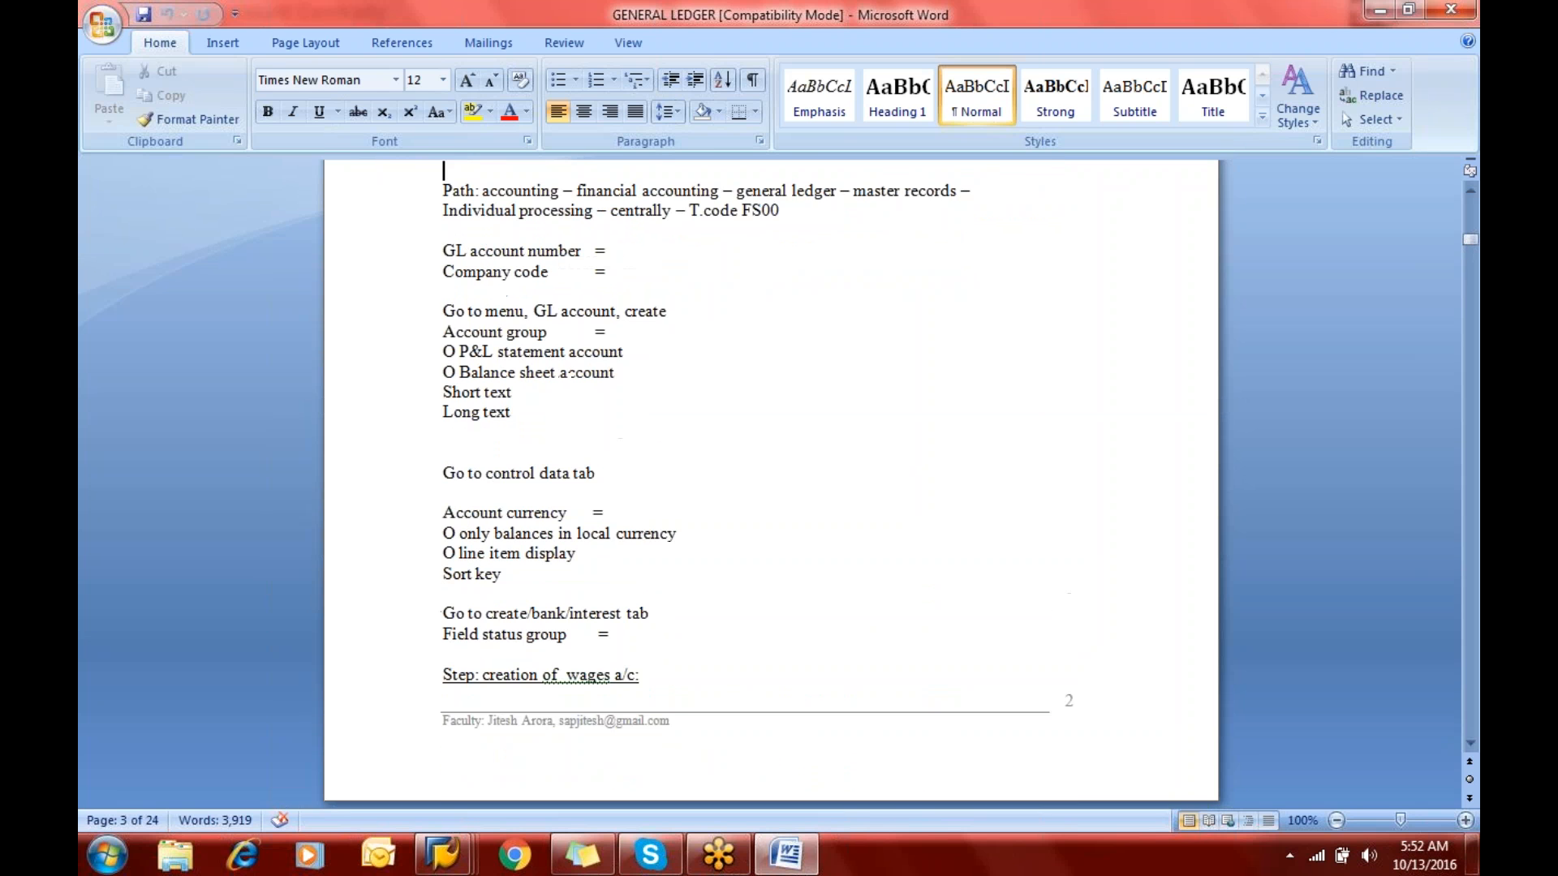
pyautogui.press('Up')
pyautogui.press('Up')
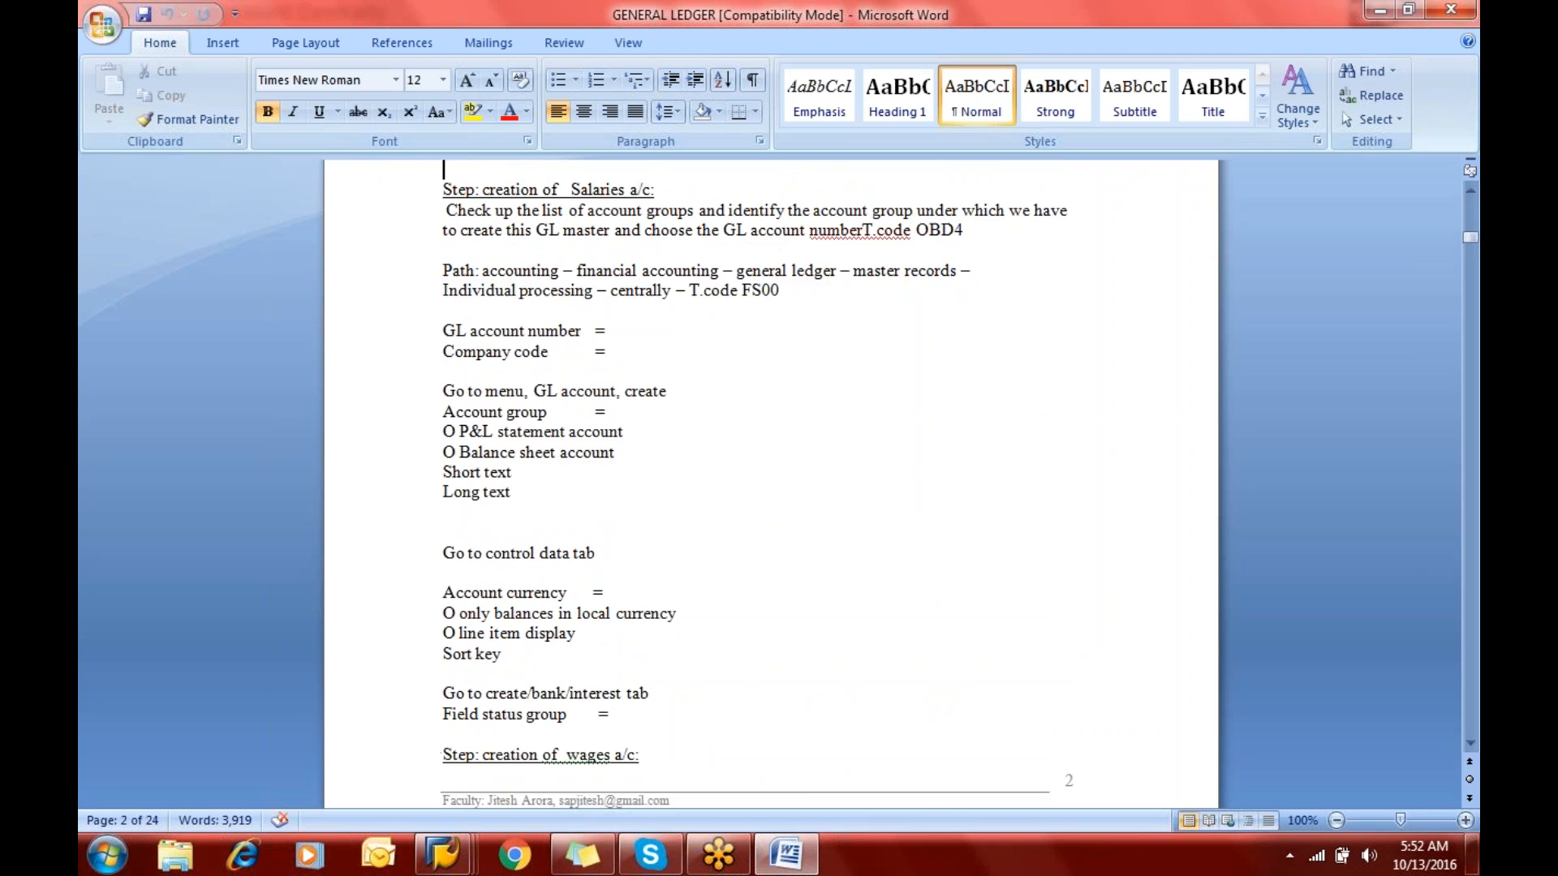
# - Return to the SAP G/L account groups, clear the marked groups, and mark Personnel Cost, Manufacturing Cost and Administration Cost to check their account ranges
pyautogui.hotkey('alt', 'Tab')
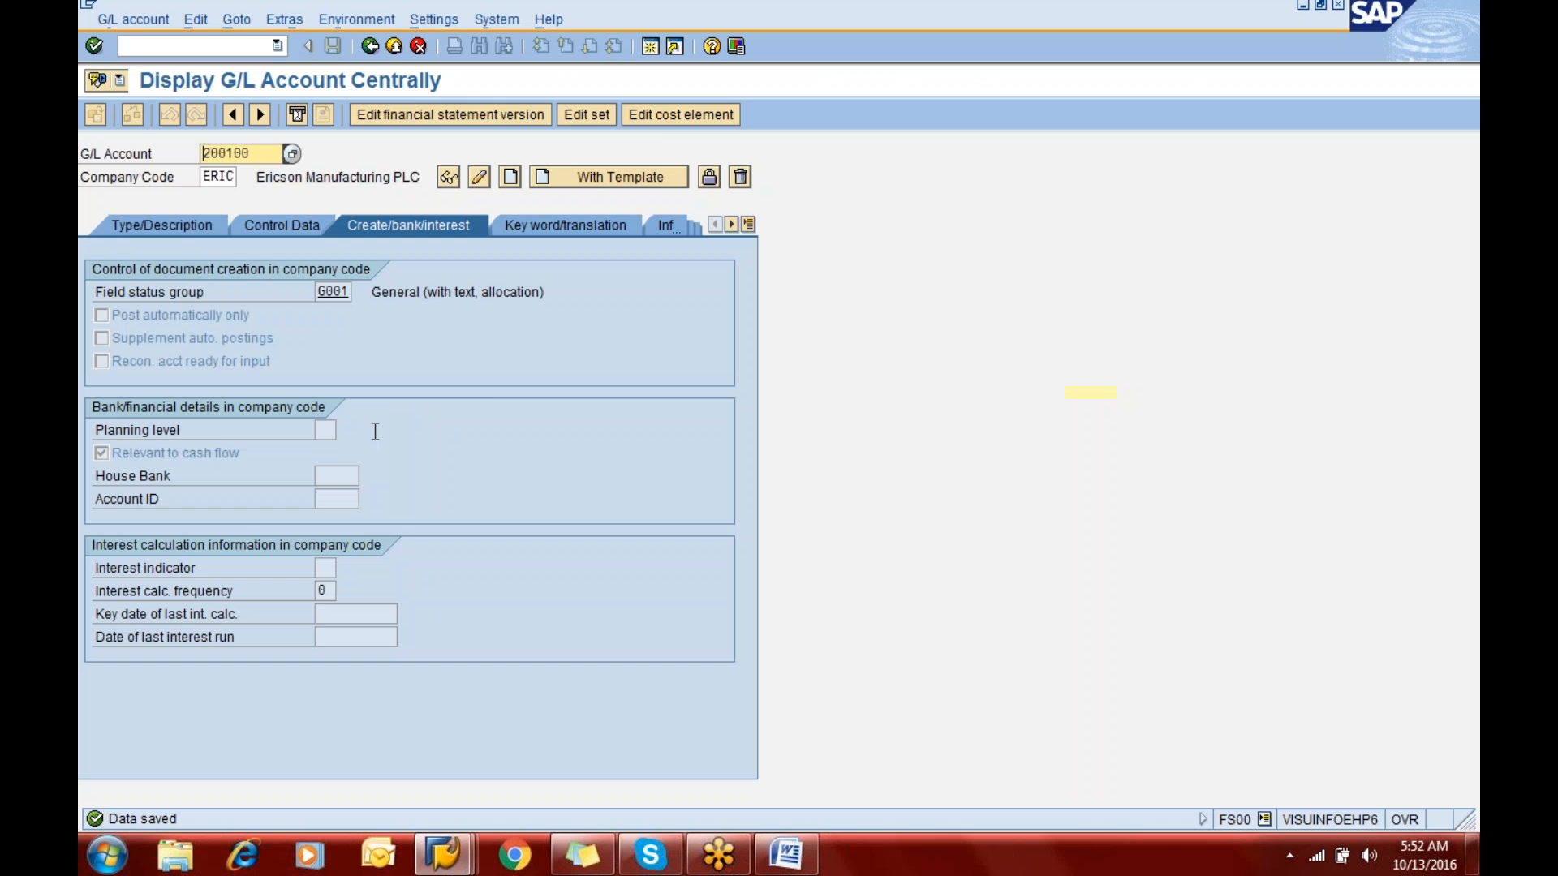
pyautogui.hotkey('alt', 'Tab')
pyautogui.hotkey('alt', 'Tab')
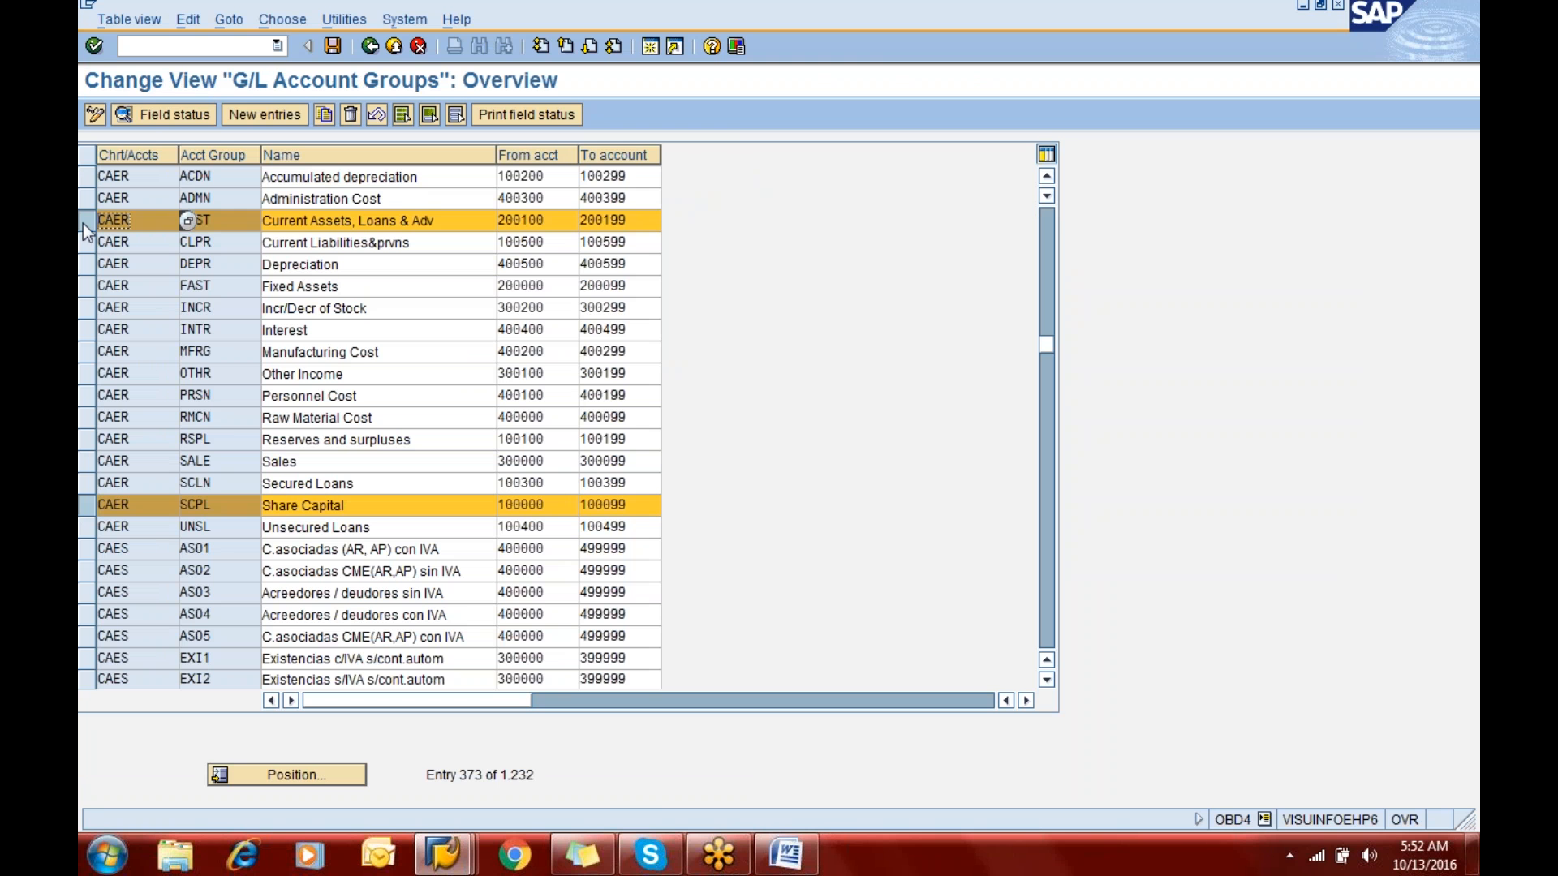
pyautogui.click(86, 503)
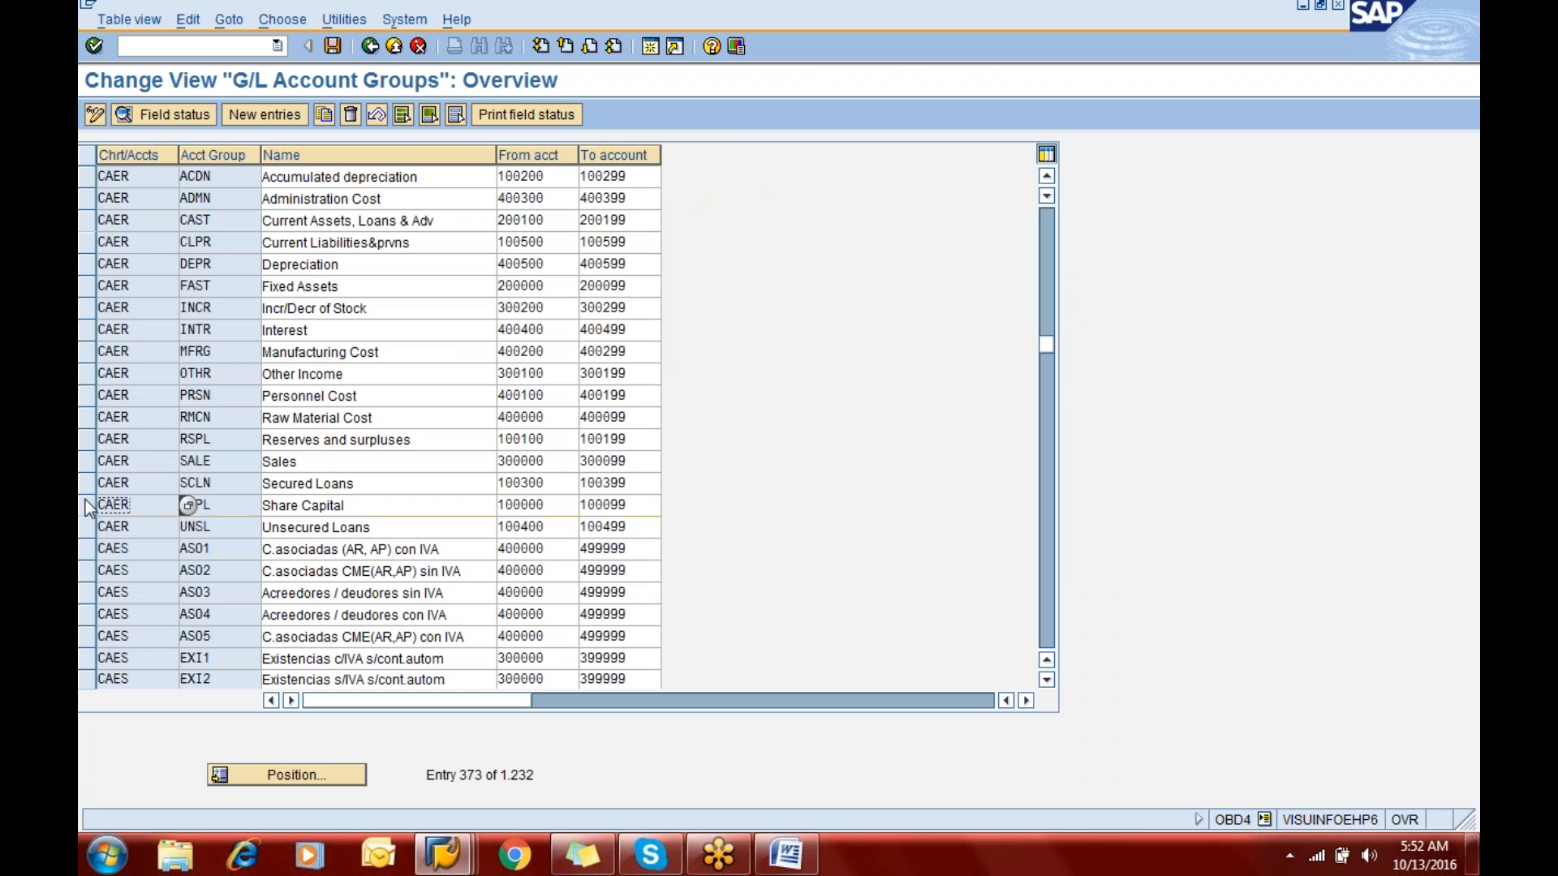
pyautogui.click(86, 395)
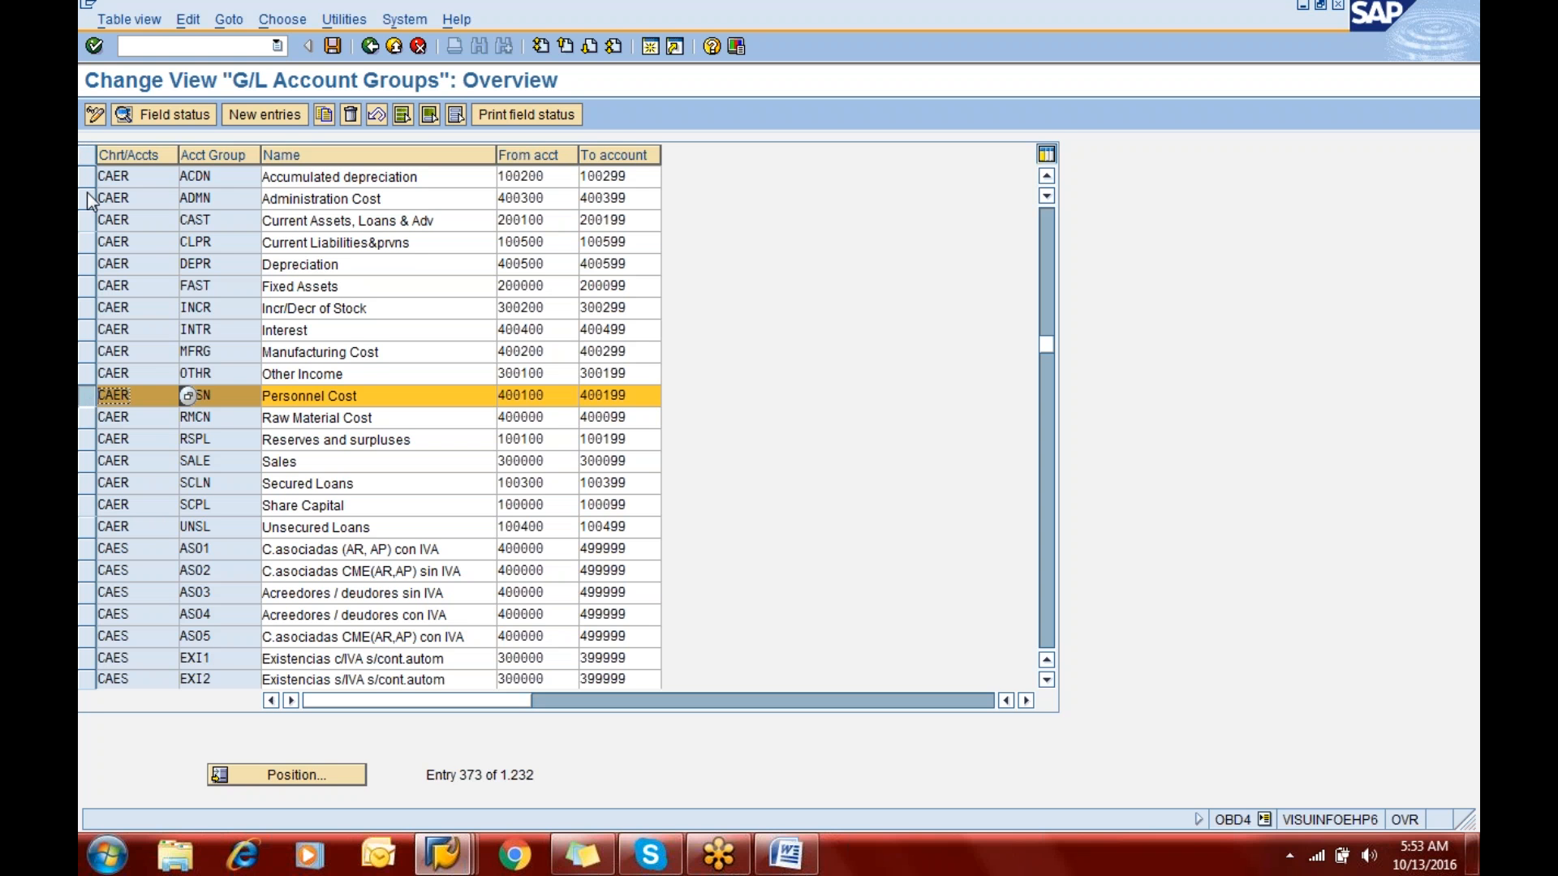
pyautogui.click(85, 353)
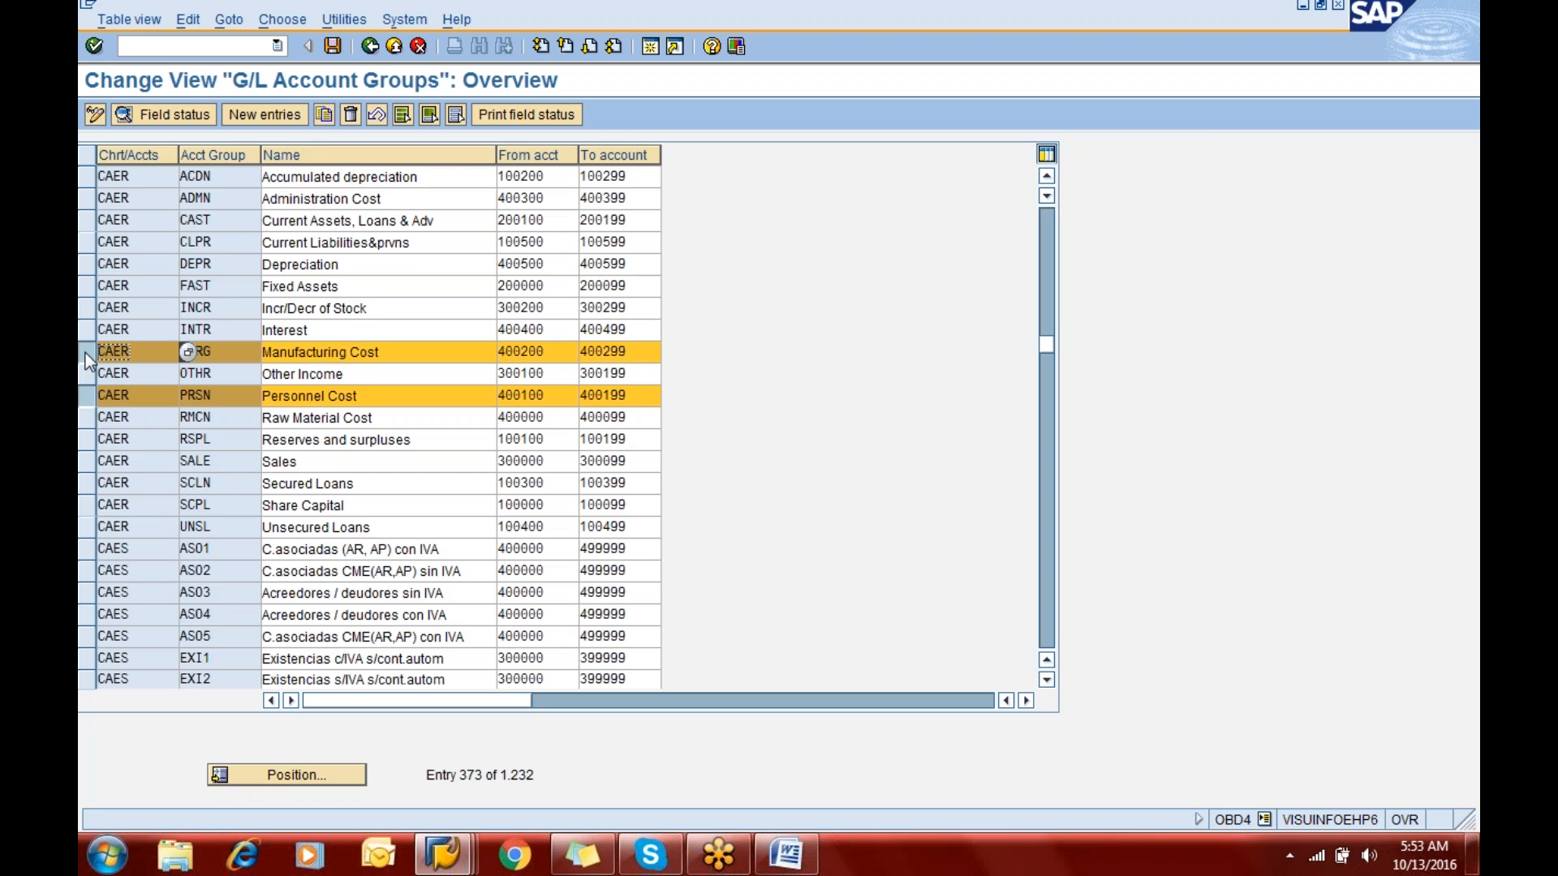
pyautogui.click(81, 206)
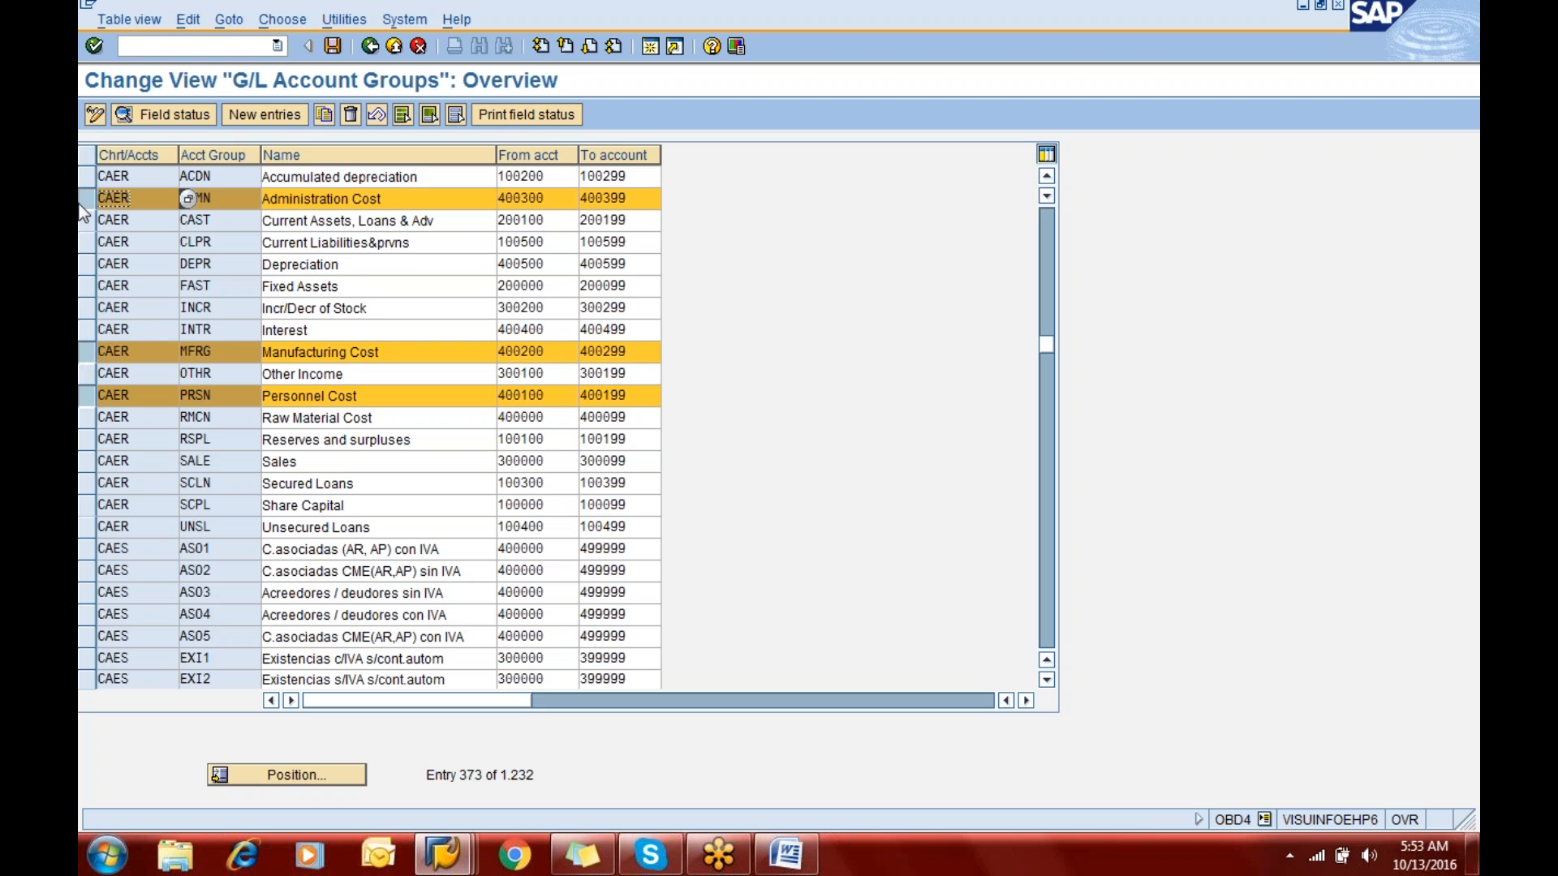
# - Start creating G/L account 400100 for company code ERIC as a P&L statement account in the Personnel Cost account group
pyautogui.click(436, 855)
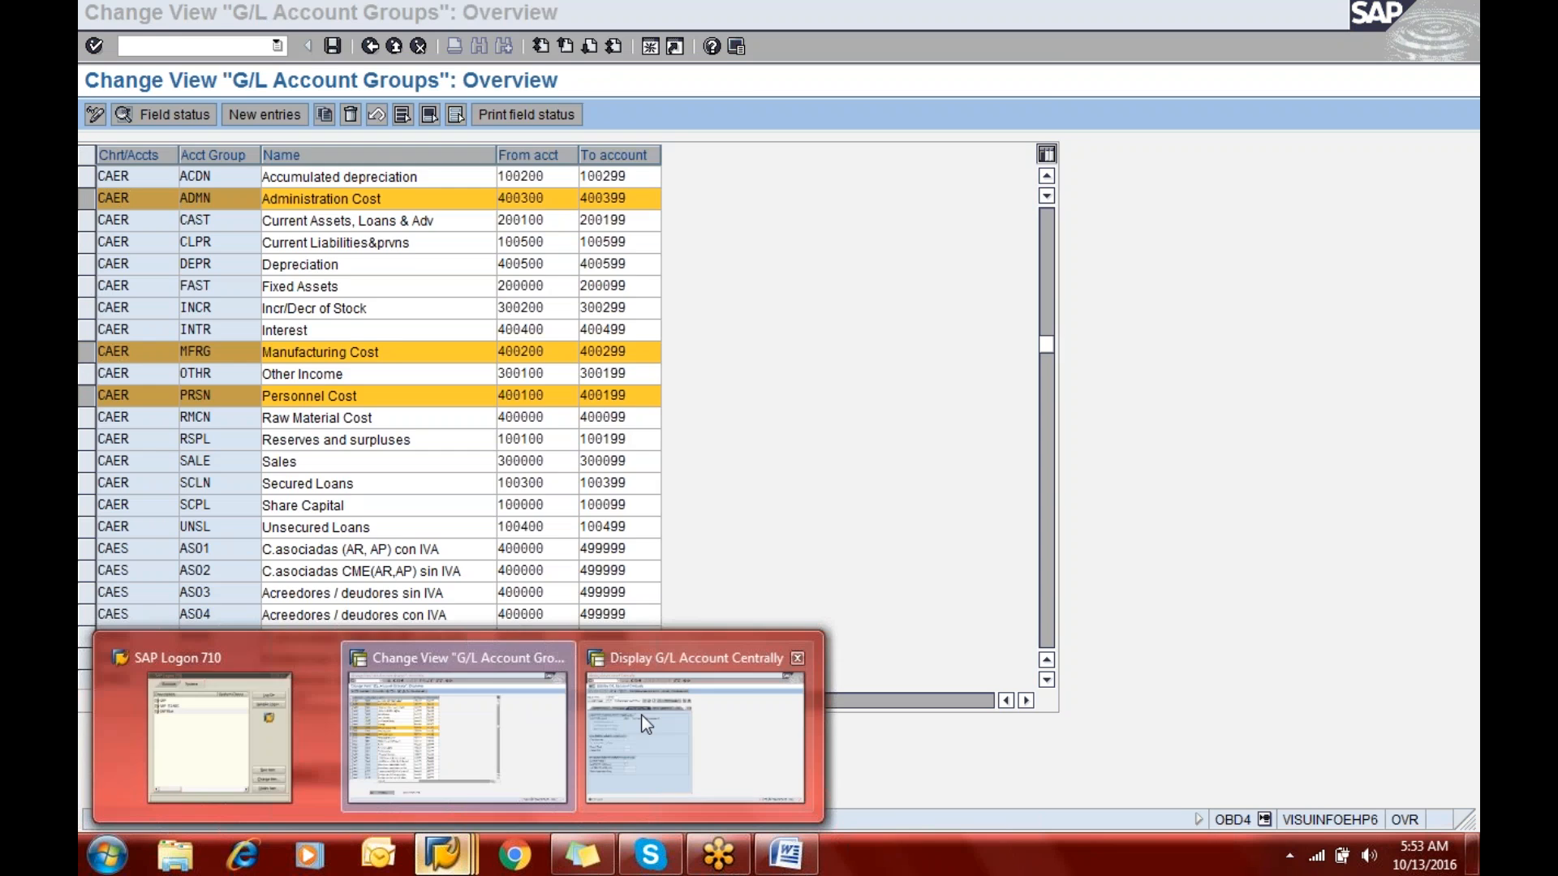
pyautogui.click(643, 715)
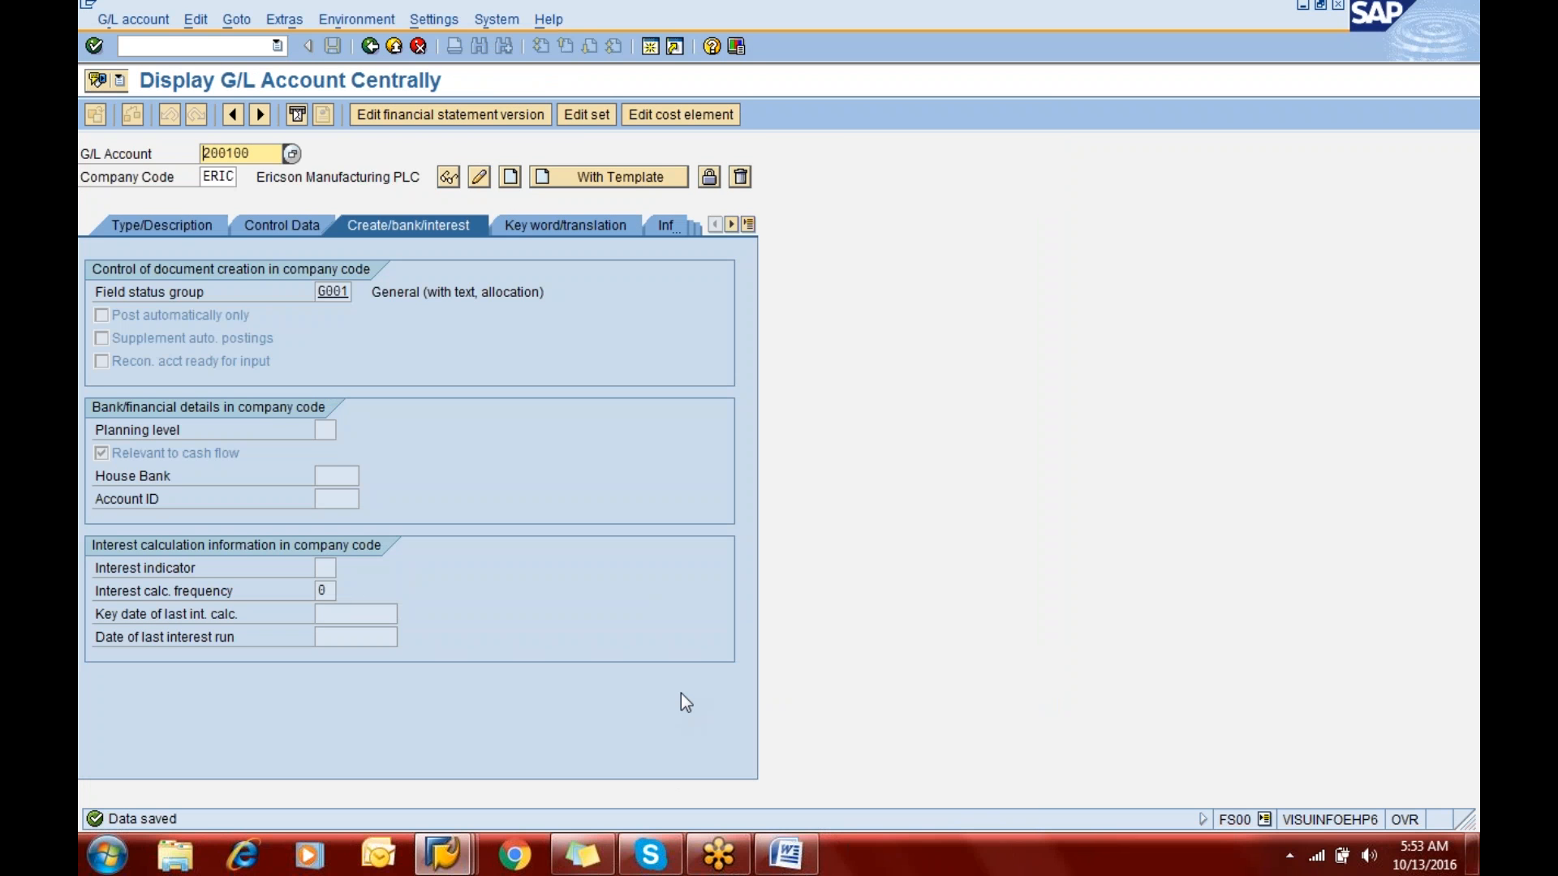
pyautogui.write('40010')
pyautogui.click(180, 221)
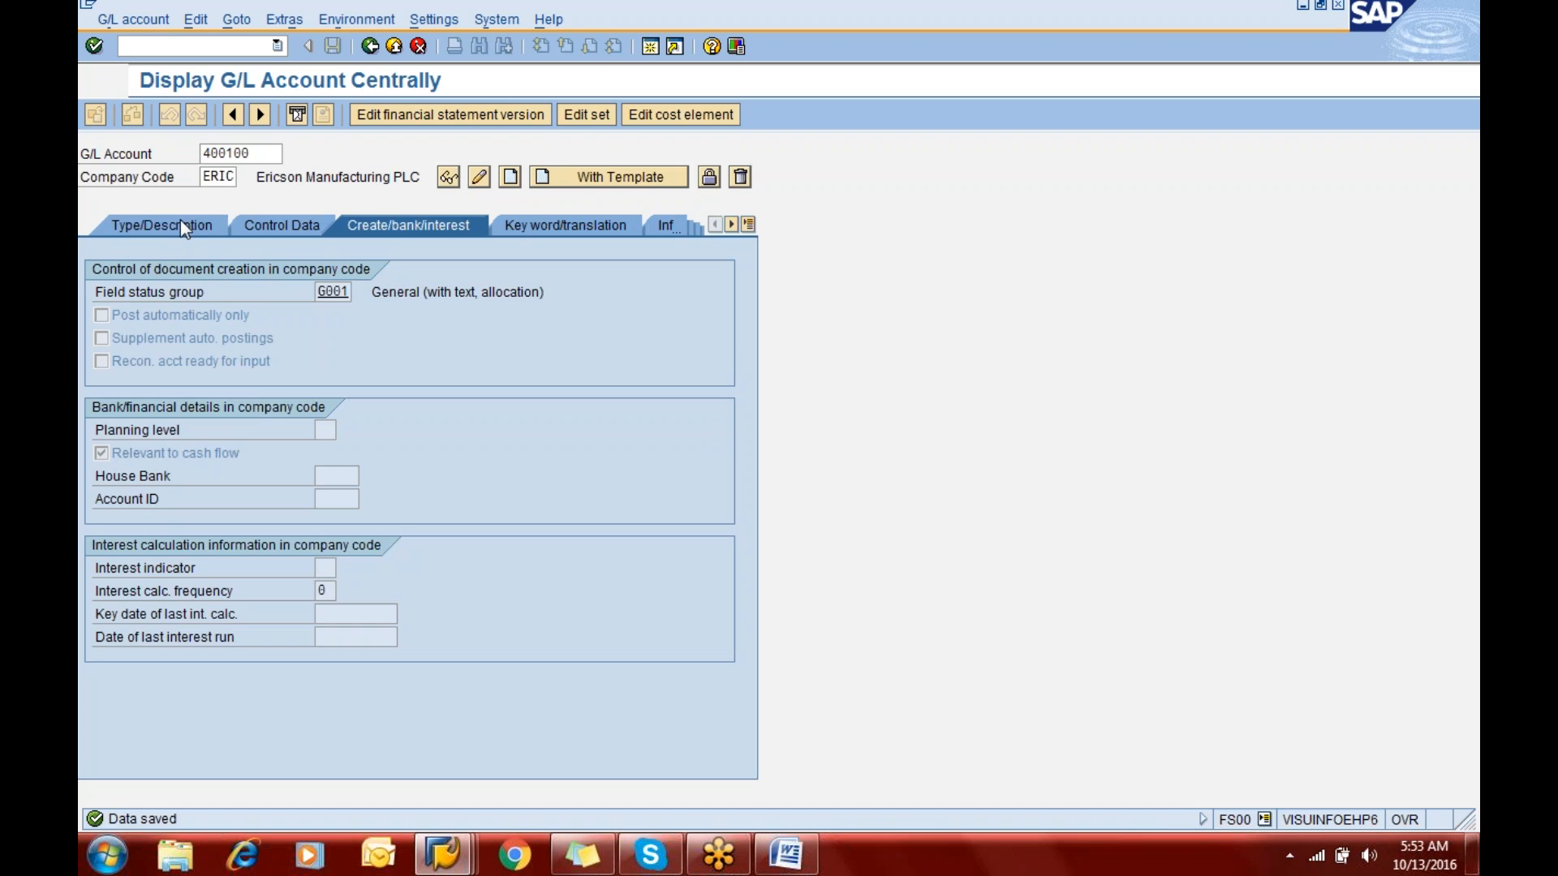
pyautogui.click(382, 299)
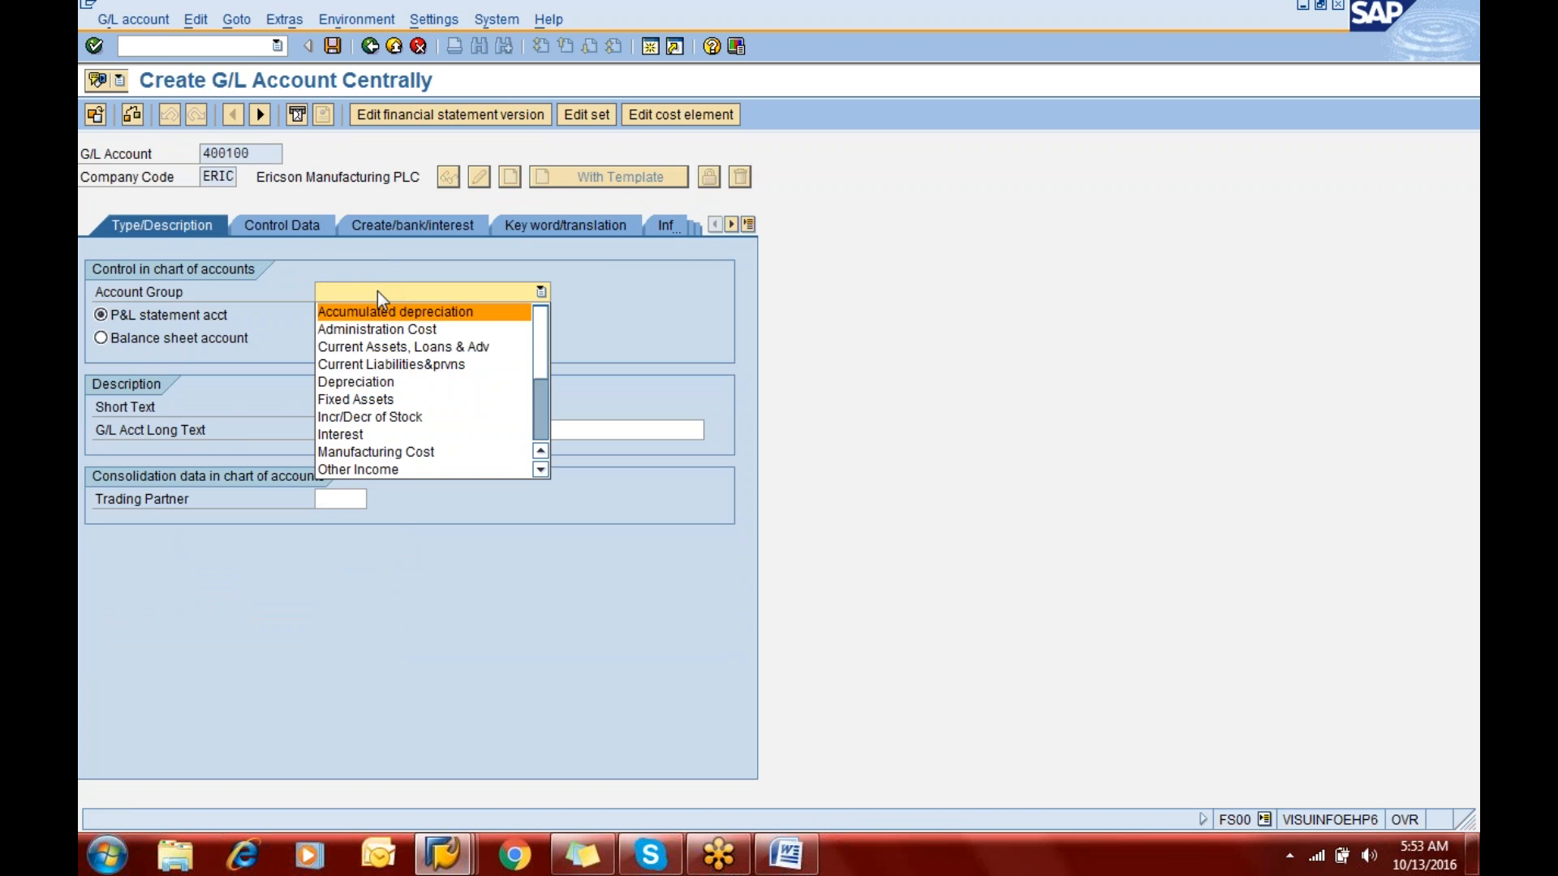
pyautogui.press('p')
pyautogui.press('Return')
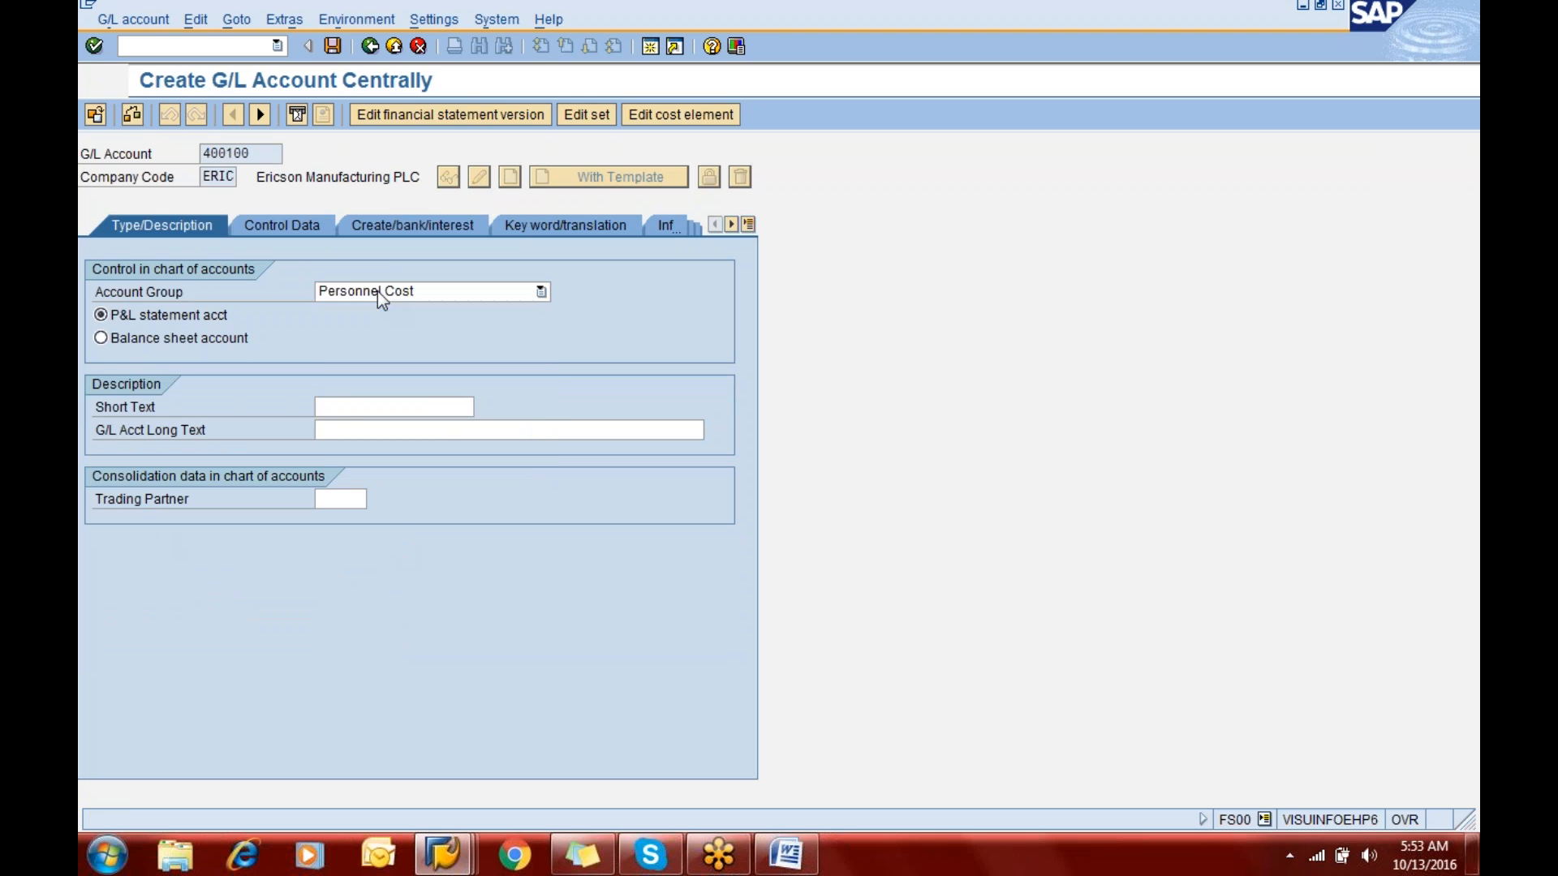
# - Enter "Salaries A/c" as both the short text and the long text of G/L account 400100
pyautogui.click(351, 407)
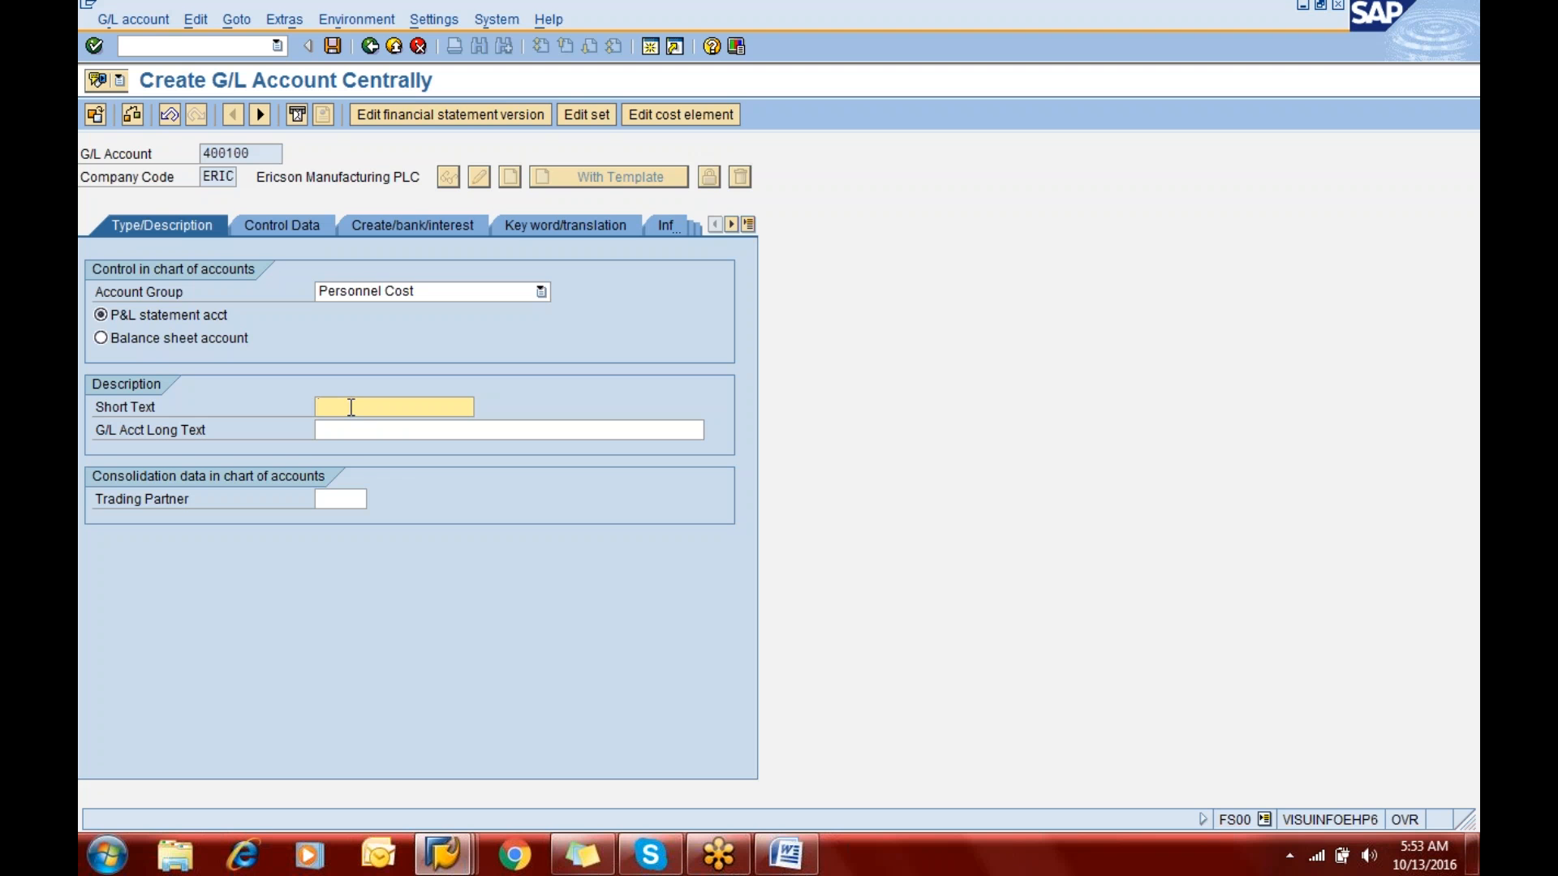
pyautogui.write('Sal')
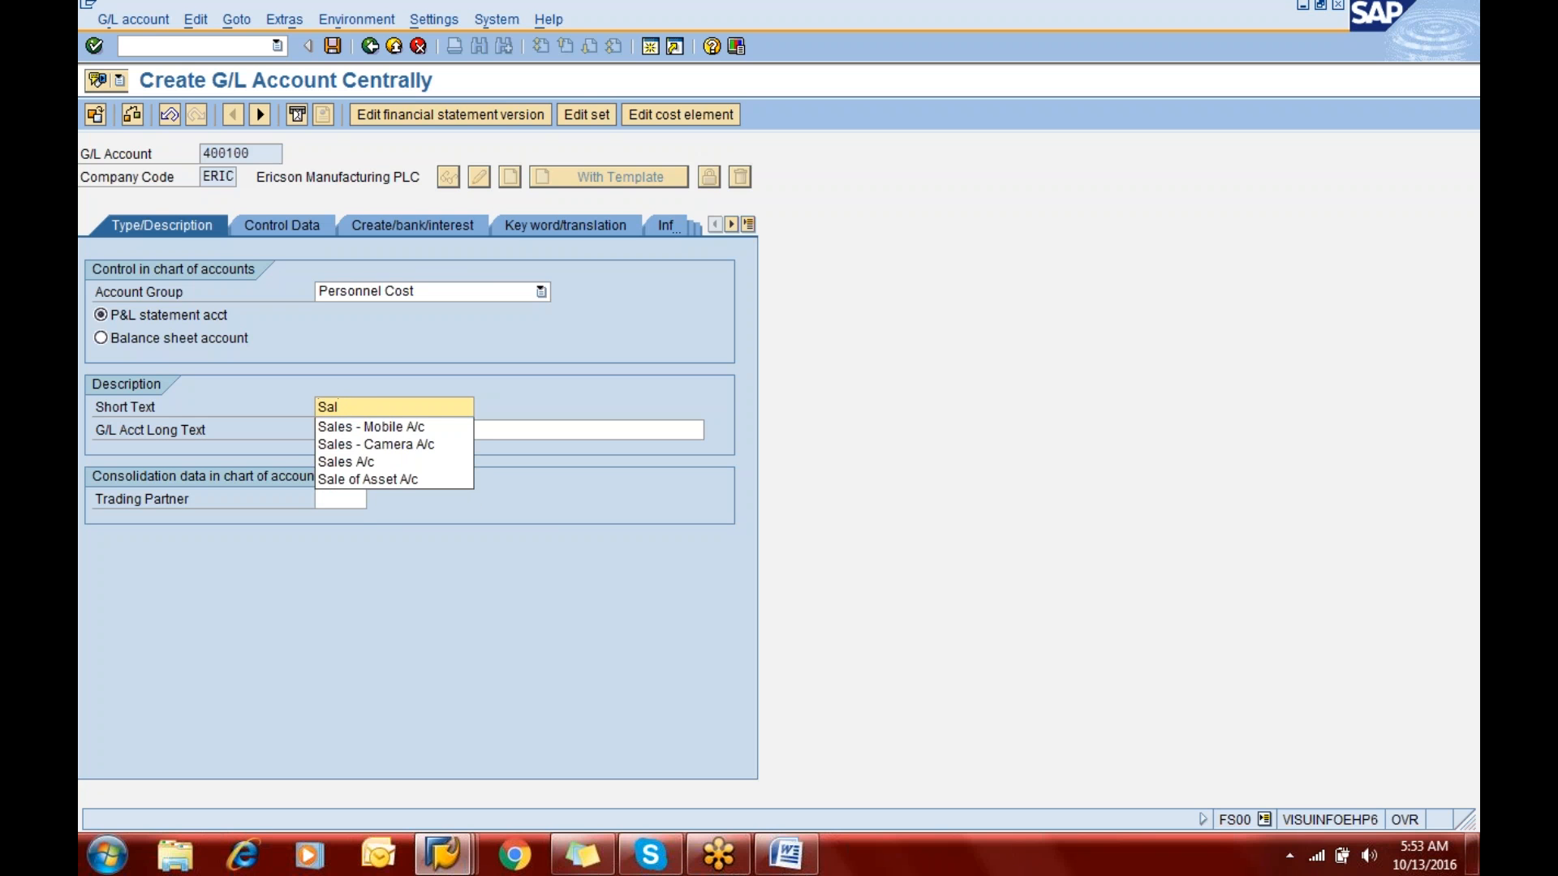
pyautogui.write('arie')
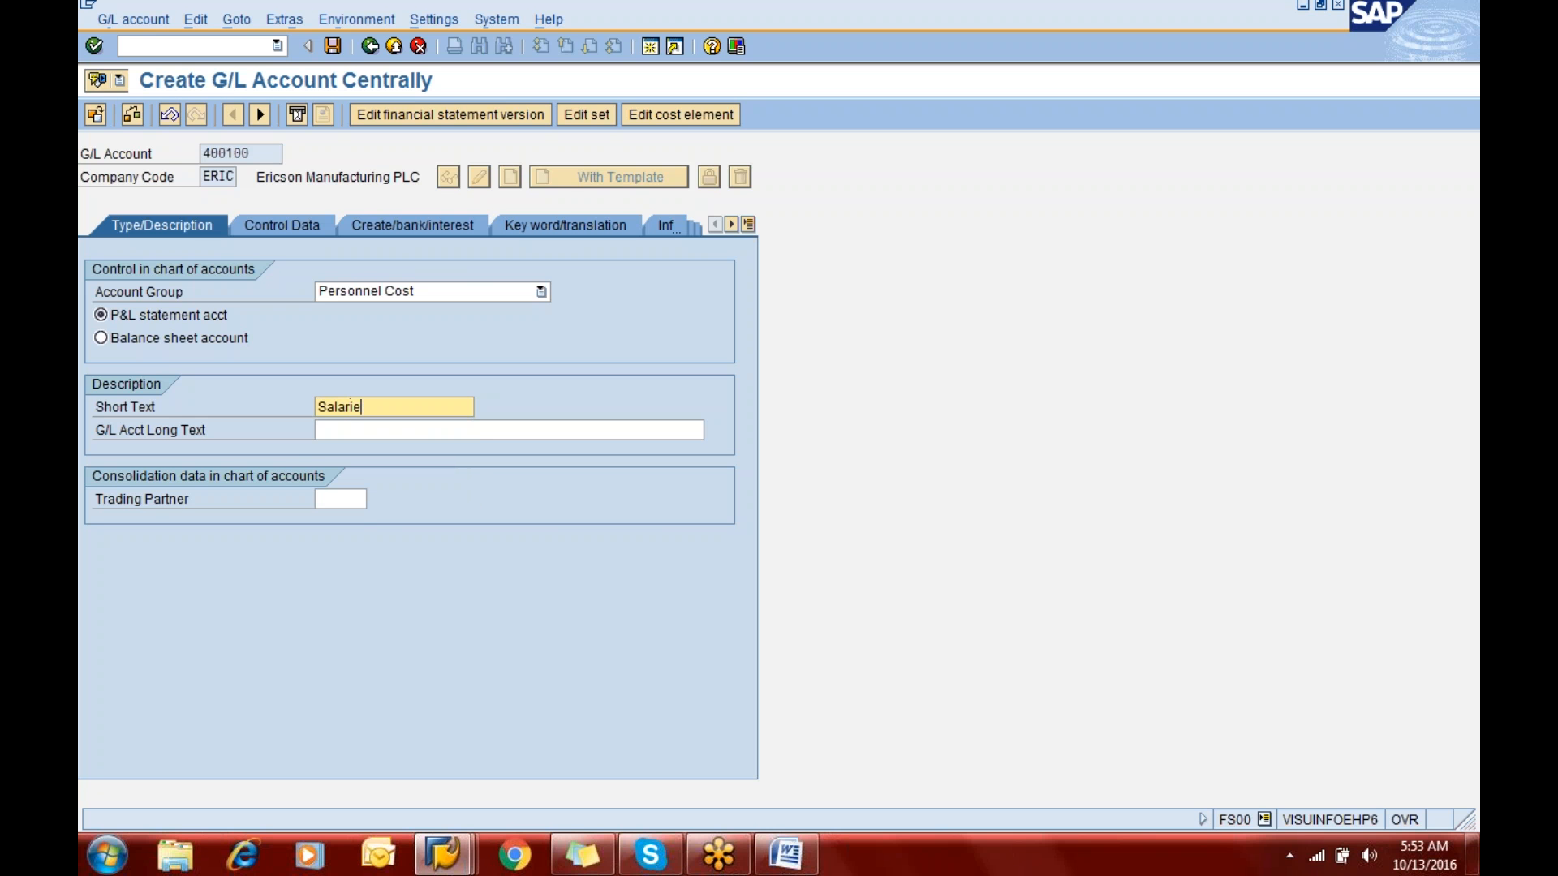
pyautogui.write('s A/z')
pyautogui.press('BackSpace')
pyautogui.write('c')
pyautogui.press('Tab')
pyautogui.write('Sala')
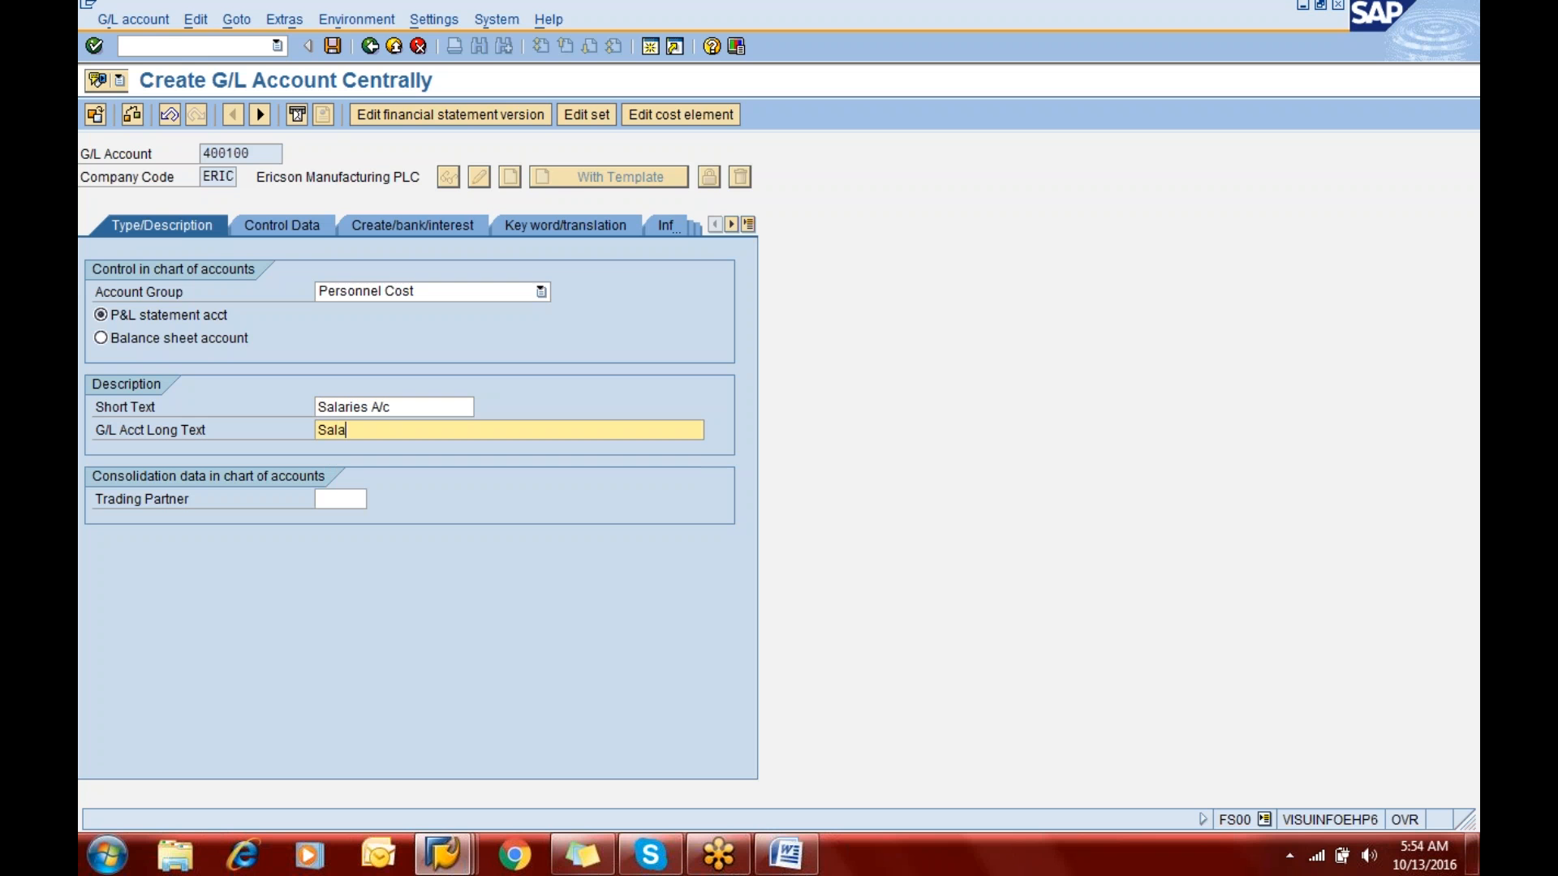
pyautogui.write('ries A/x')
pyautogui.press('BackSpace')
pyautogui.write('c')
# - Enable only balances in local currency and line item display for G/L account 400100, and set its sort key to 001
pyautogui.click(294, 226)
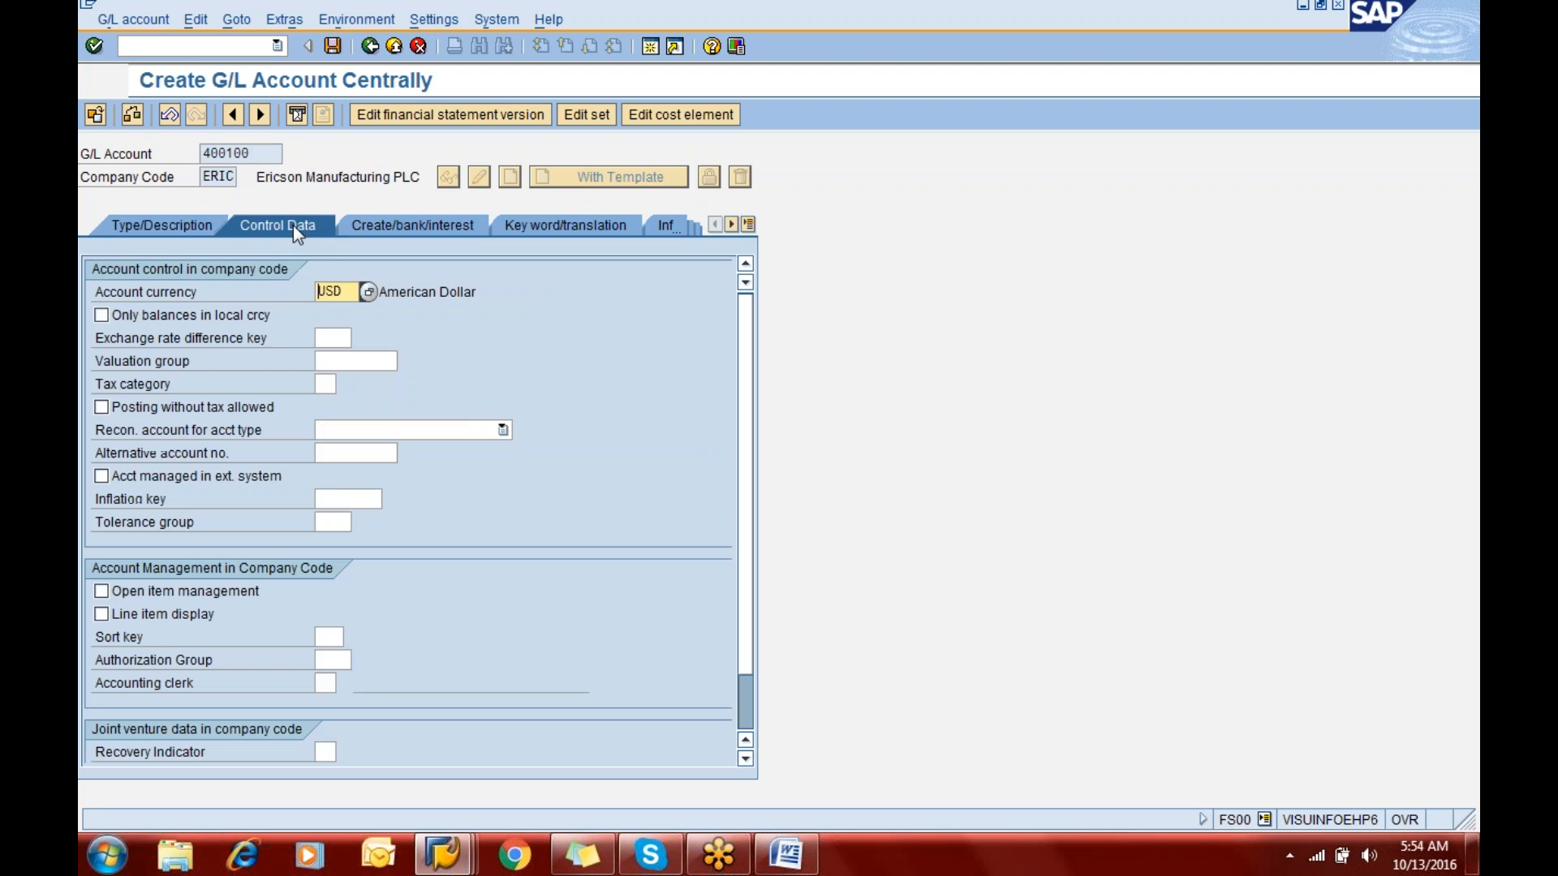
pyautogui.click(203, 316)
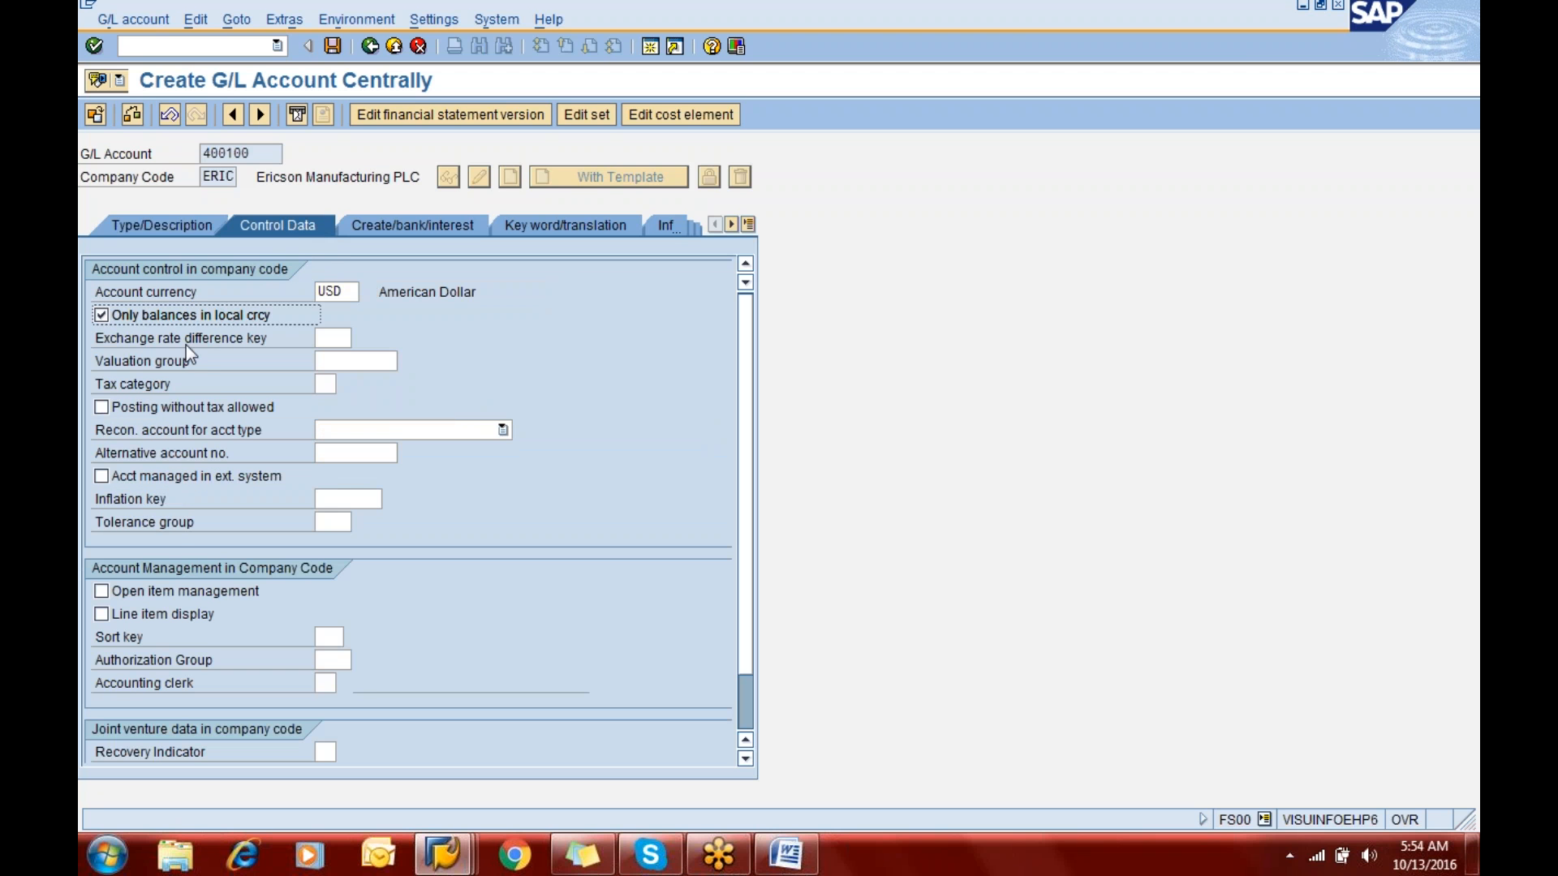
pyautogui.click(162, 615)
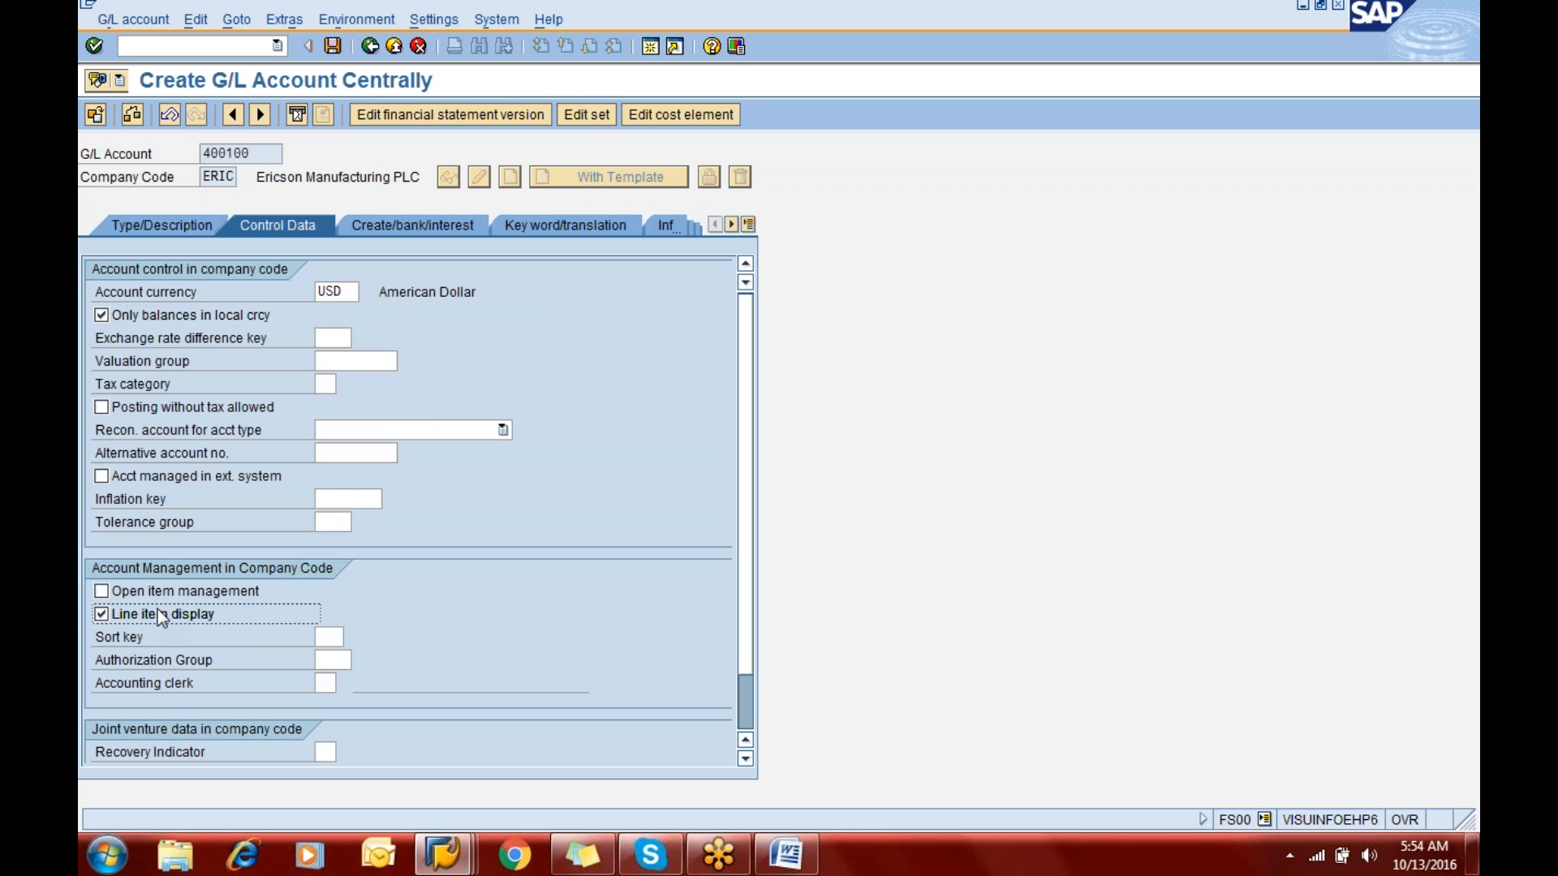
pyautogui.click(333, 636)
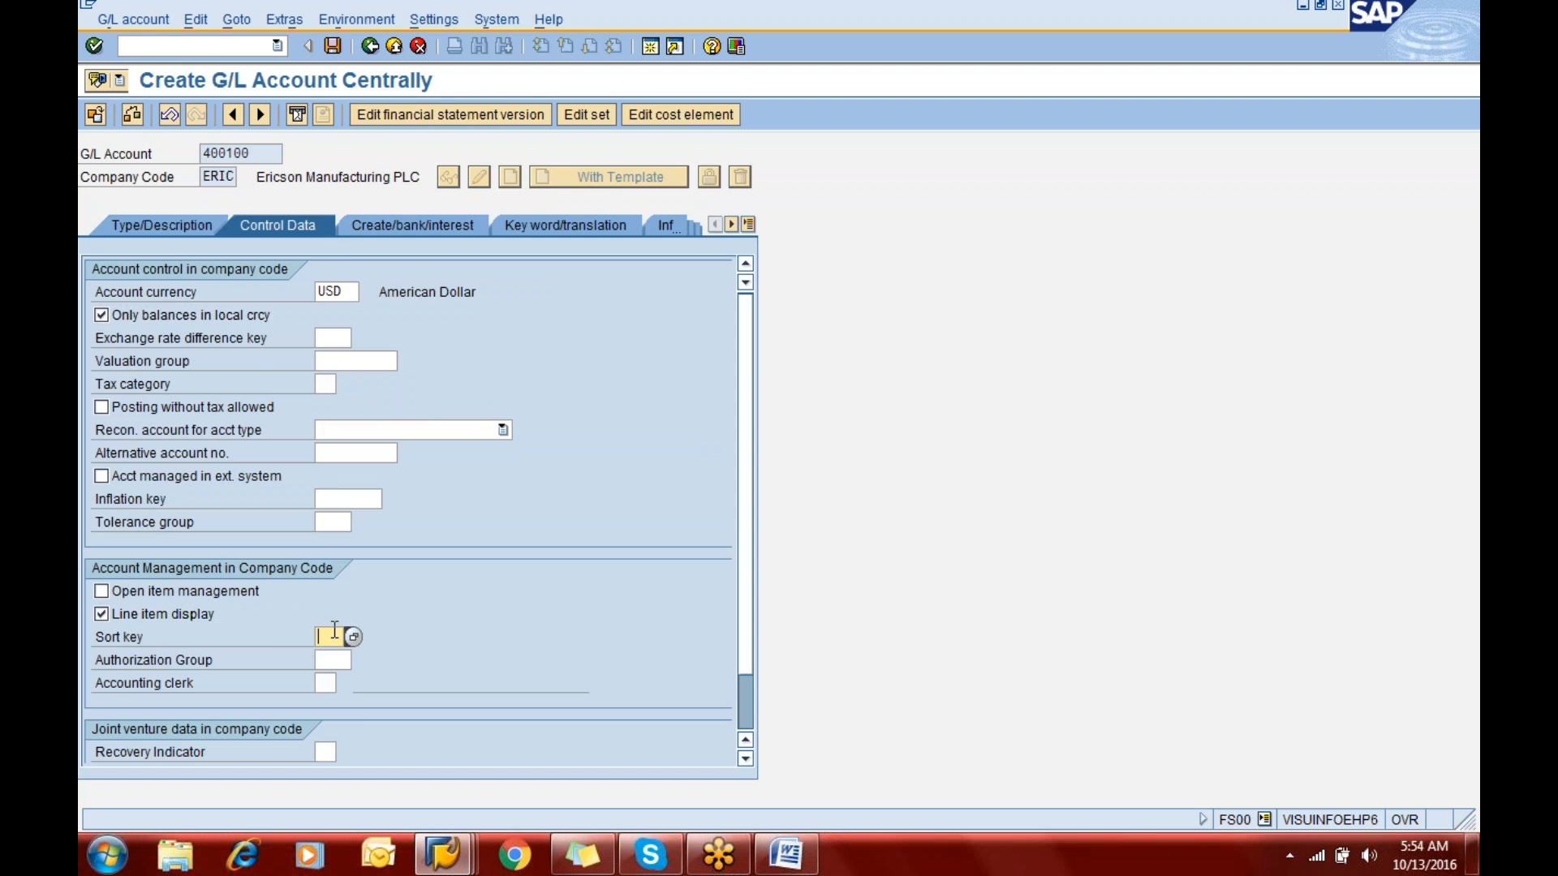
pyautogui.write('001')
pyautogui.press('Return')
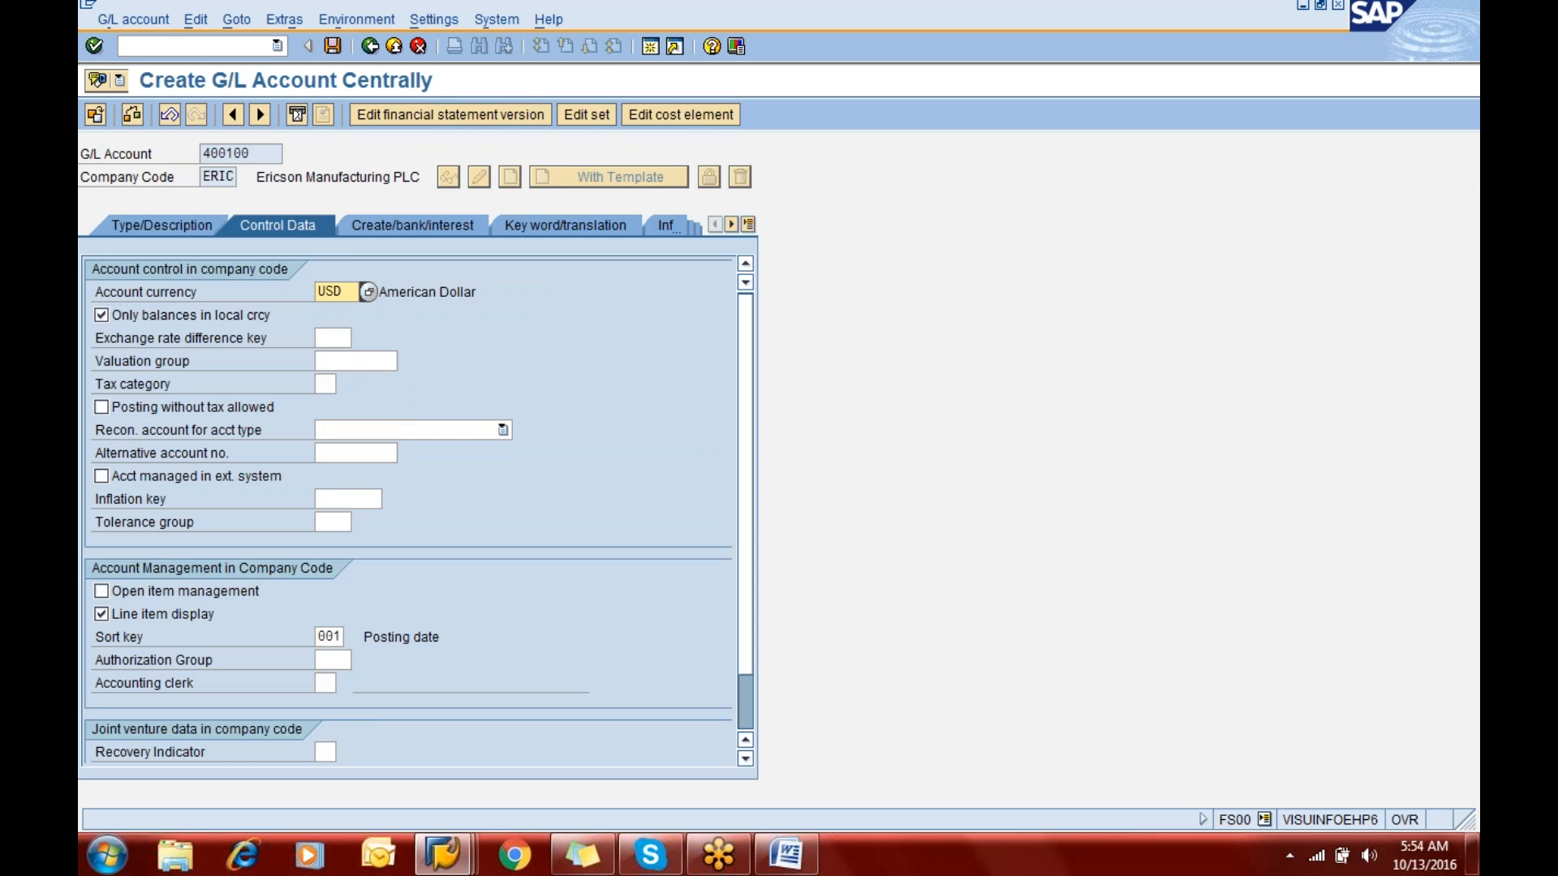
# - Set the field status group of G/L account 400100 to G001 and save the account
pyautogui.click(430, 217)
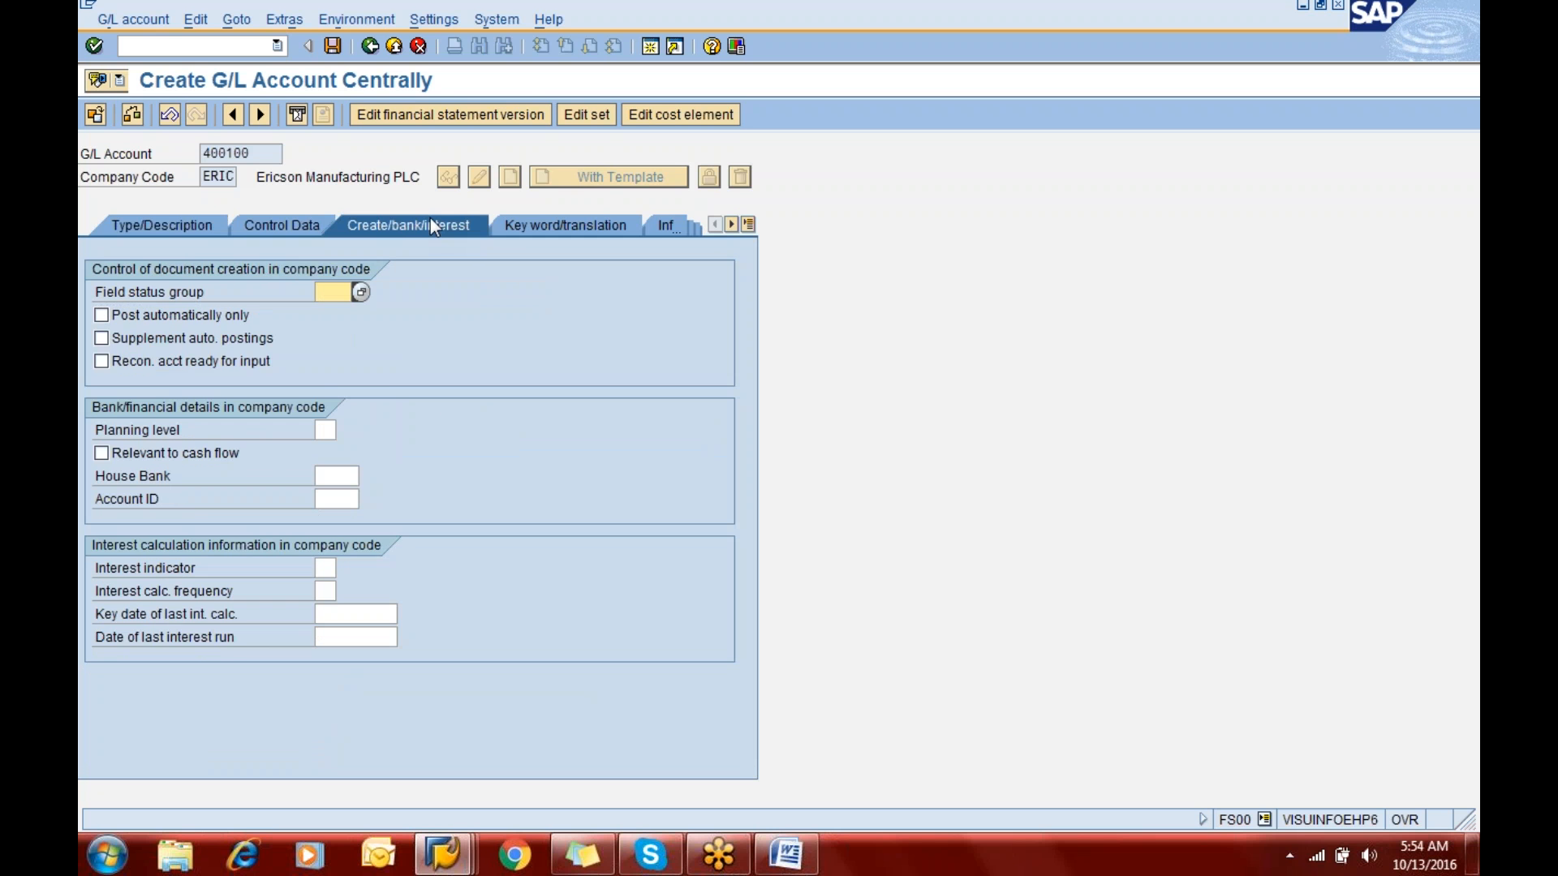
pyautogui.write('g001')
pyautogui.press('Return')
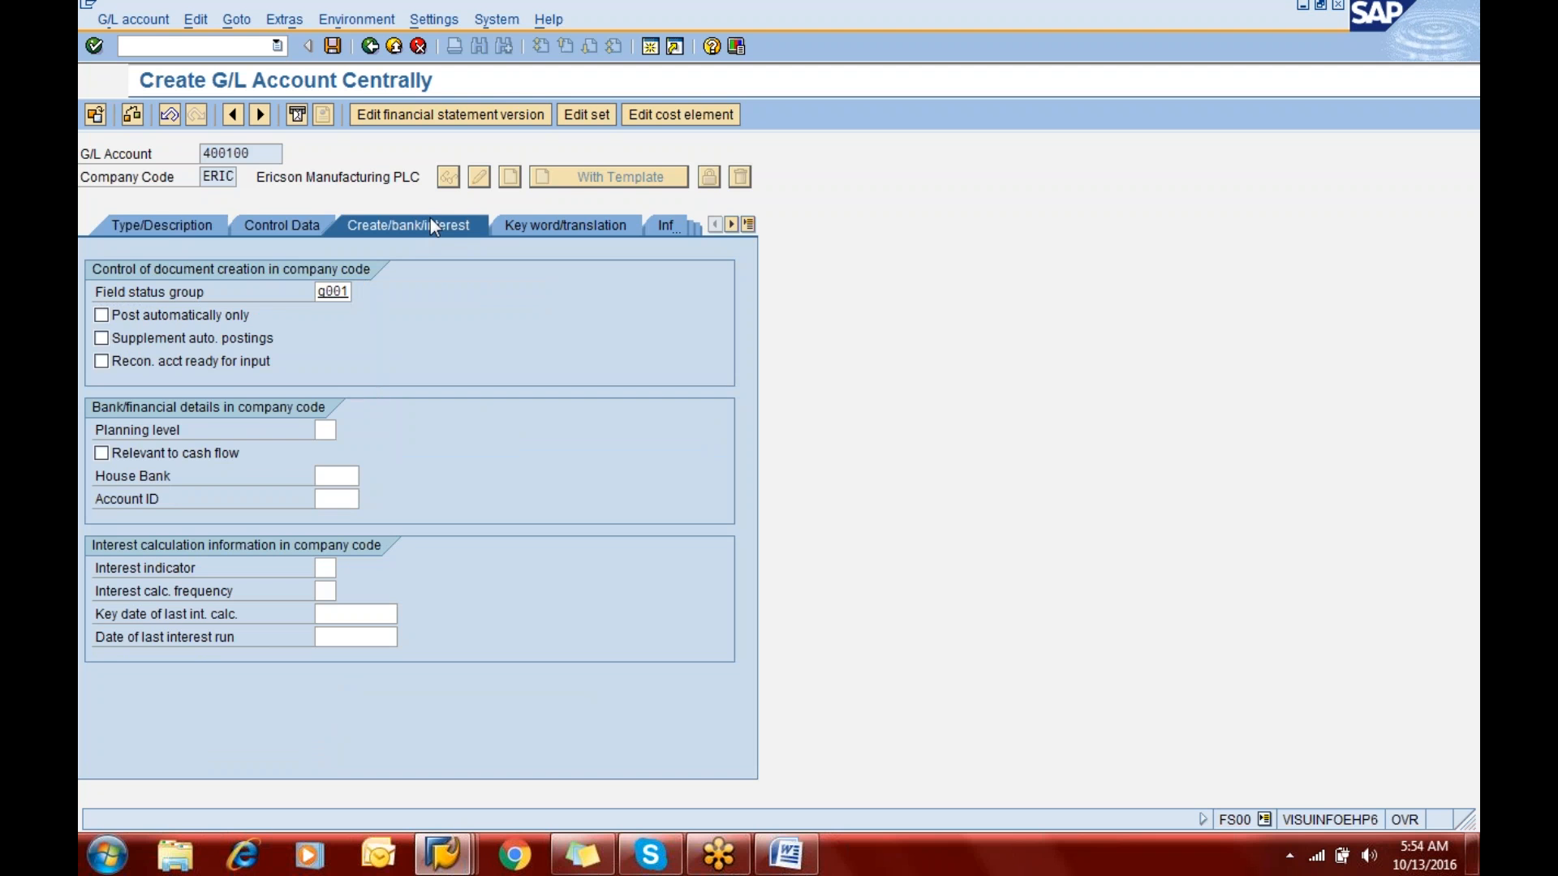
pyautogui.click(333, 47)
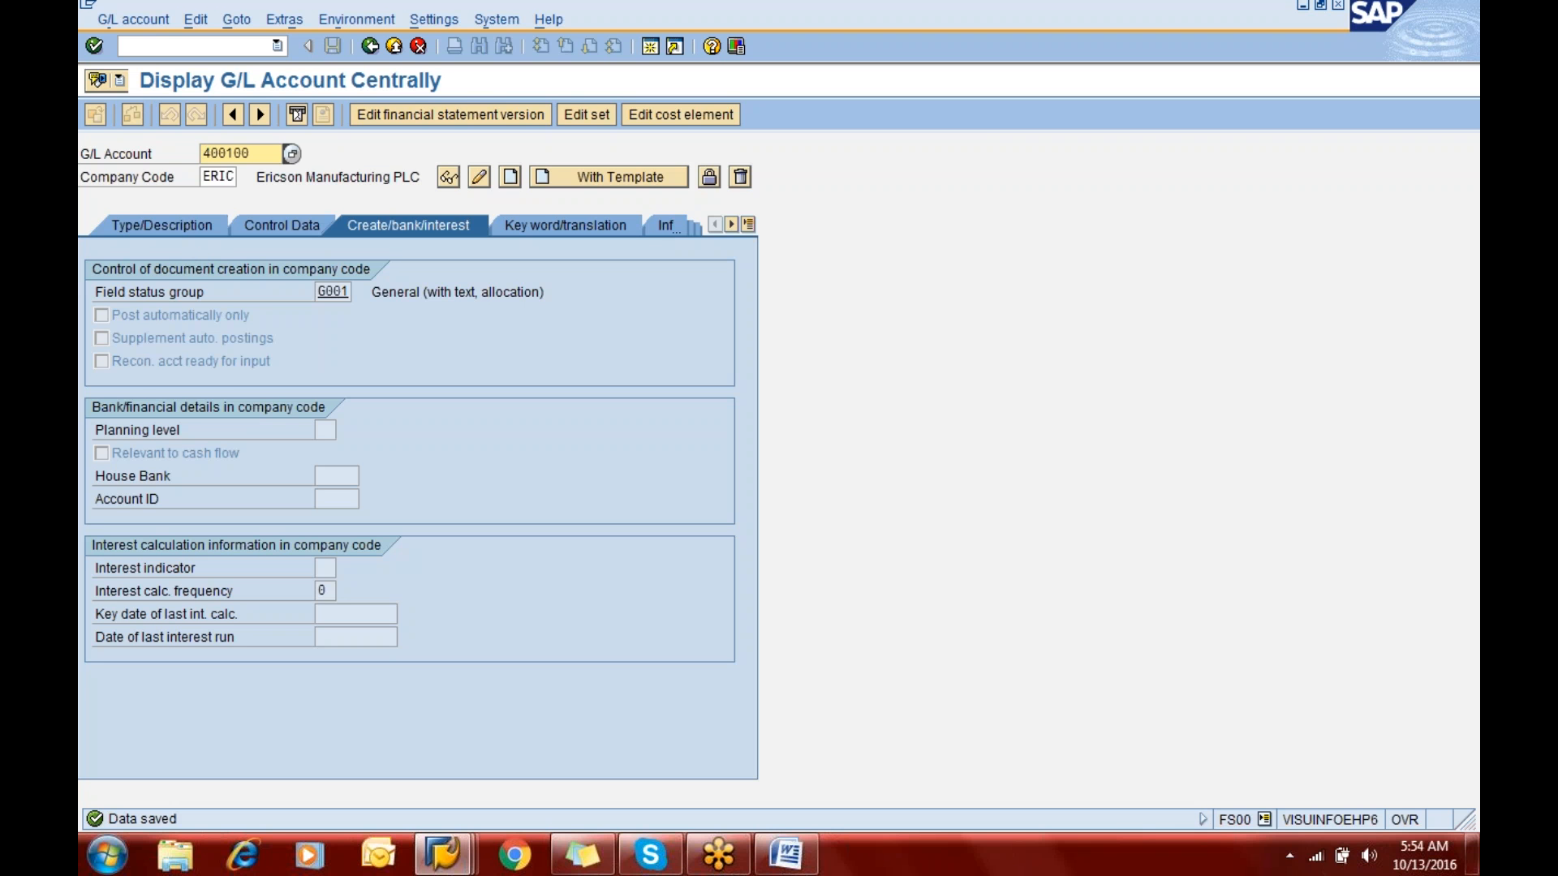
# - Start creating G/L account 400200 in company code ERIC, using account 400100 of company code ERIC as the template
pyautogui.write('0020')
pyautogui.click(614, 181)
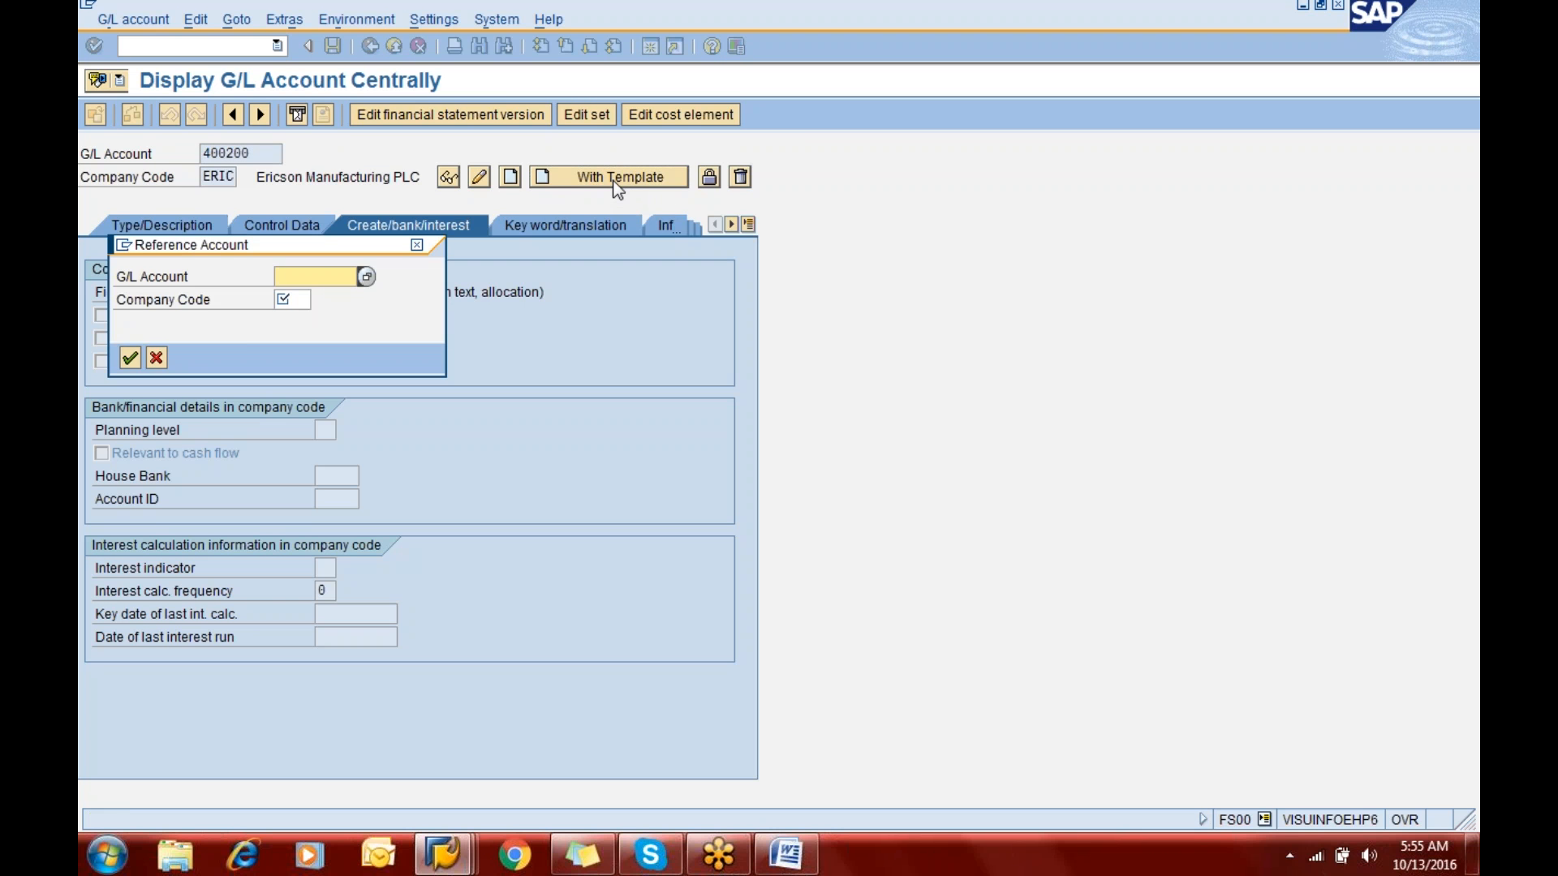
pyautogui.write('400100')
pyautogui.press('Tab')
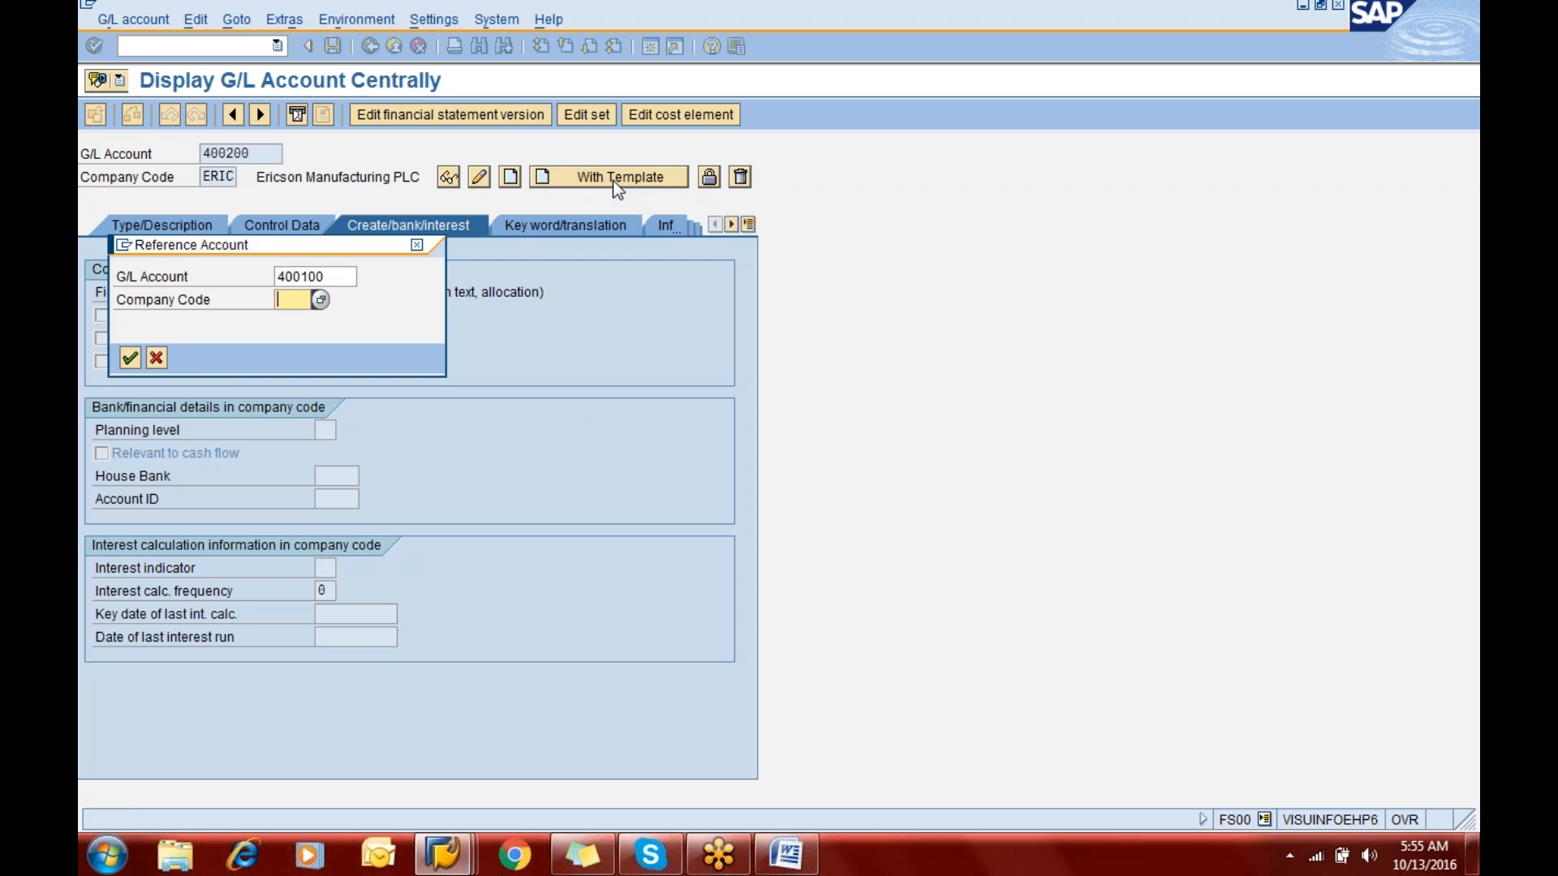
pyautogui.write('eric')
pyautogui.press('Return')
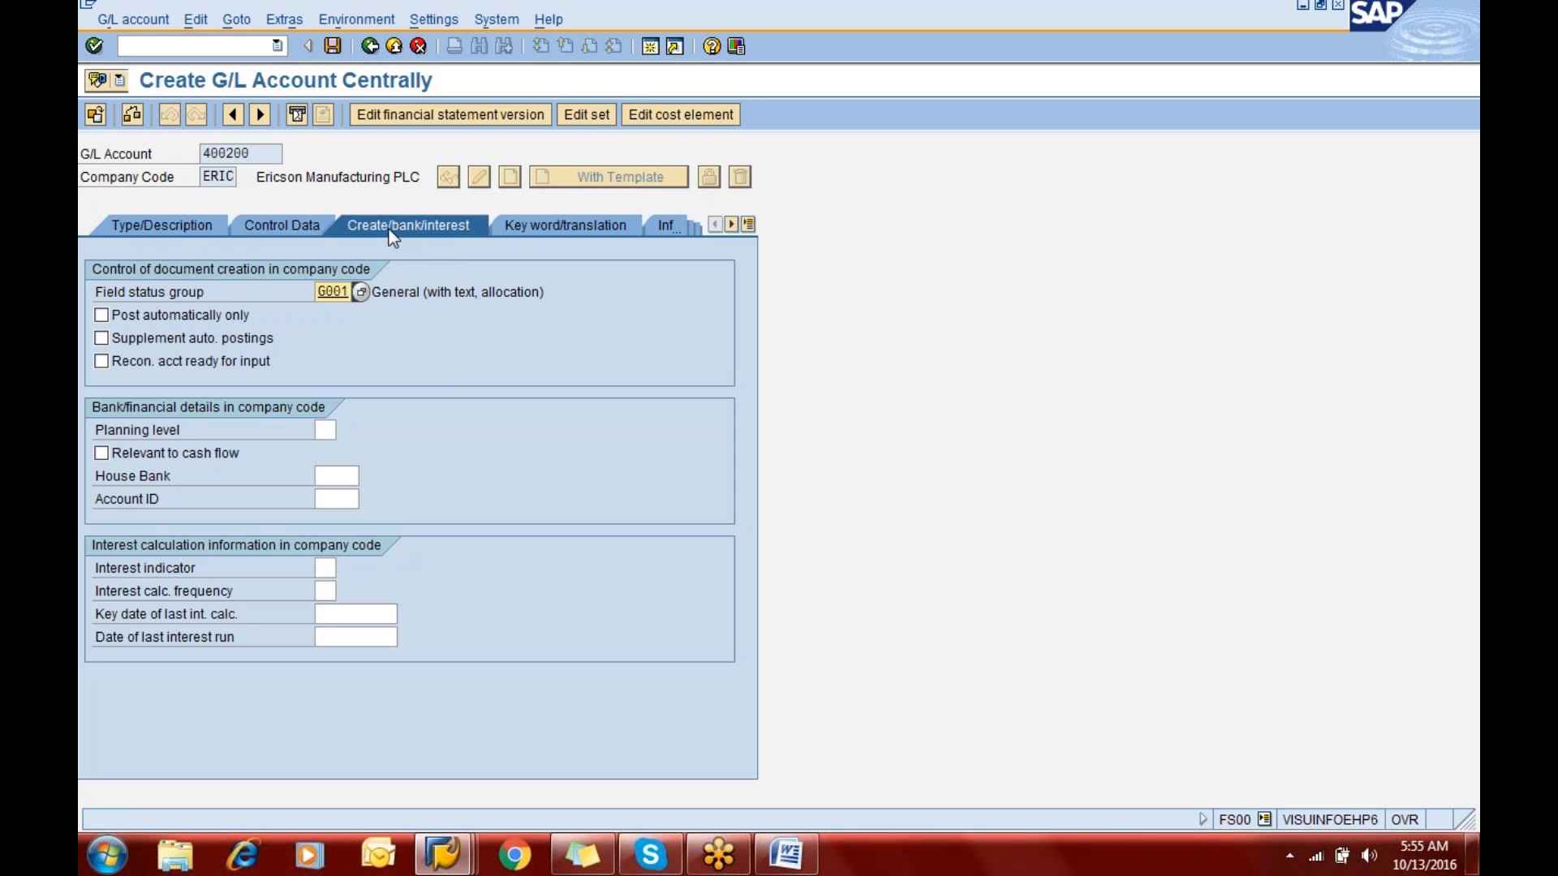
# - Review the copied control data and description of G/L account 400200 and try to save it in the Personnel Cost group
pyautogui.click(299, 224)
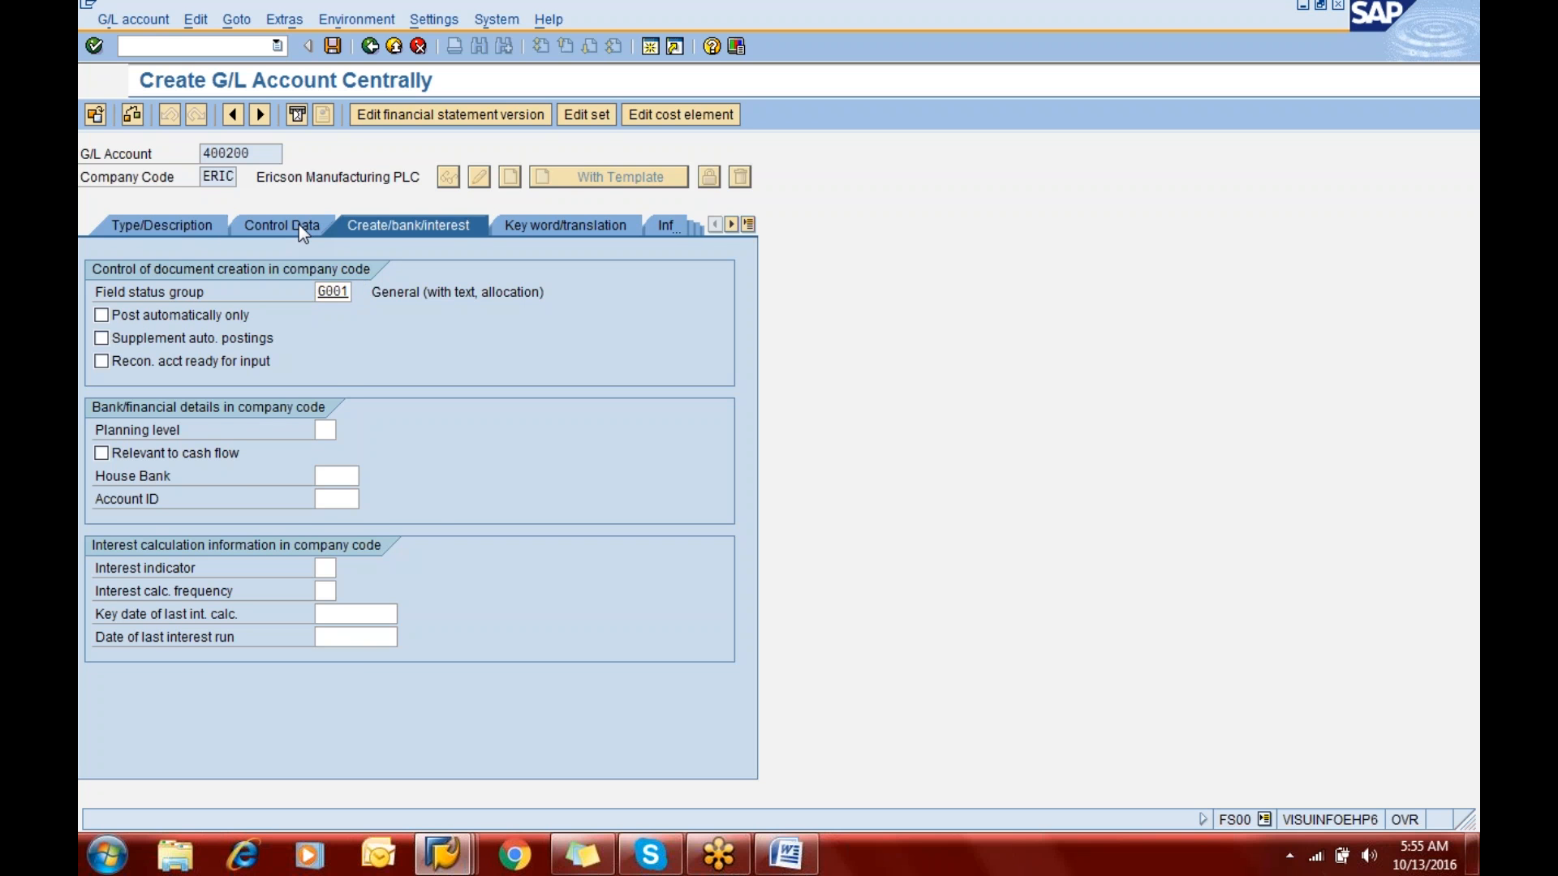
pyautogui.click(183, 234)
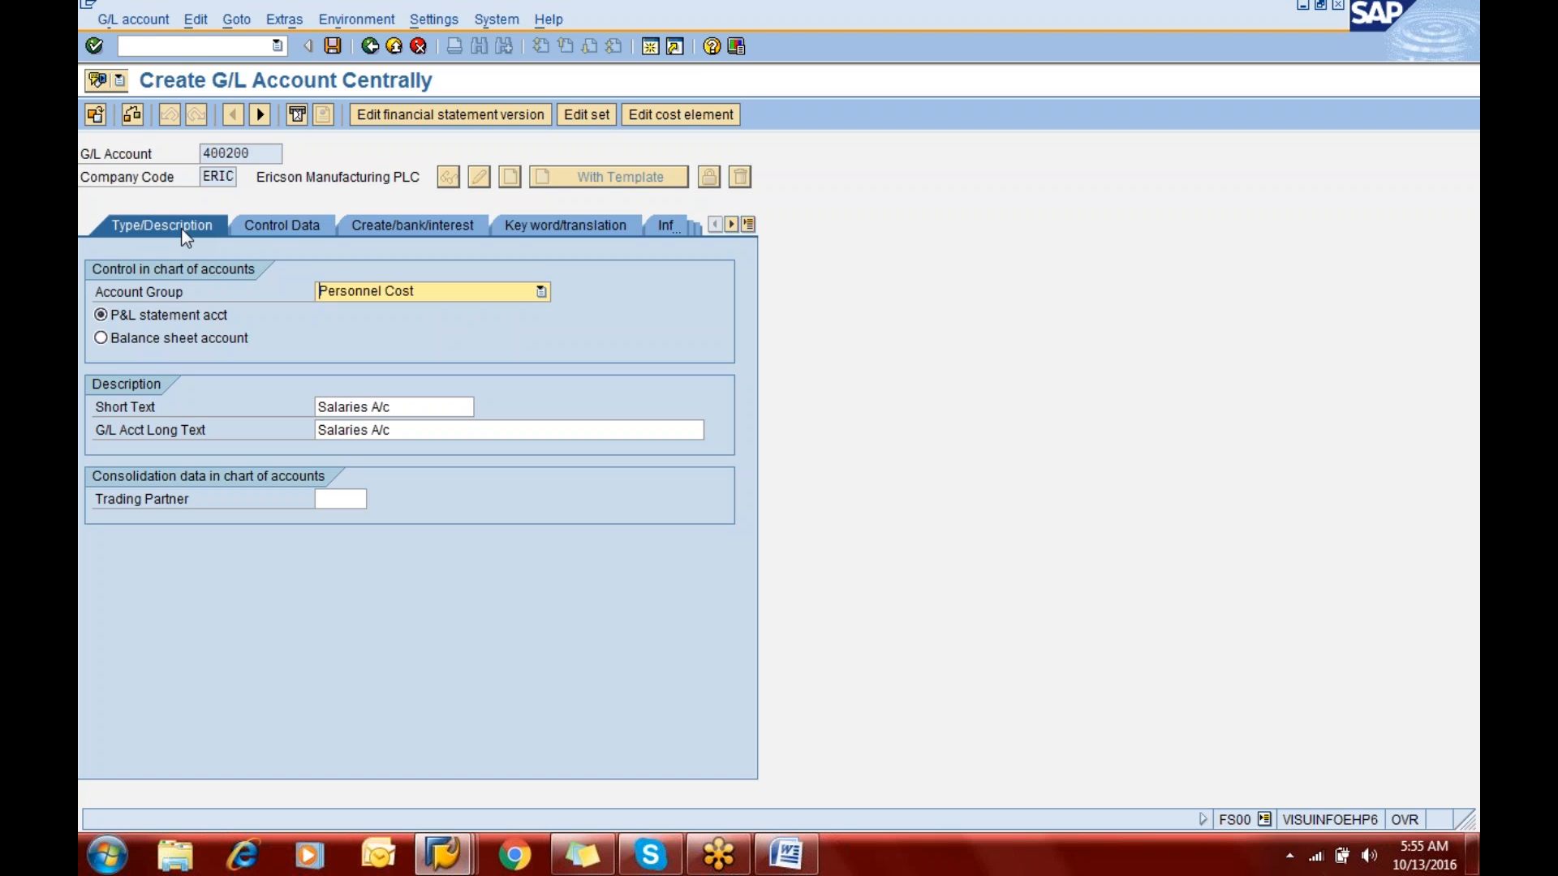
pyautogui.click(333, 46)
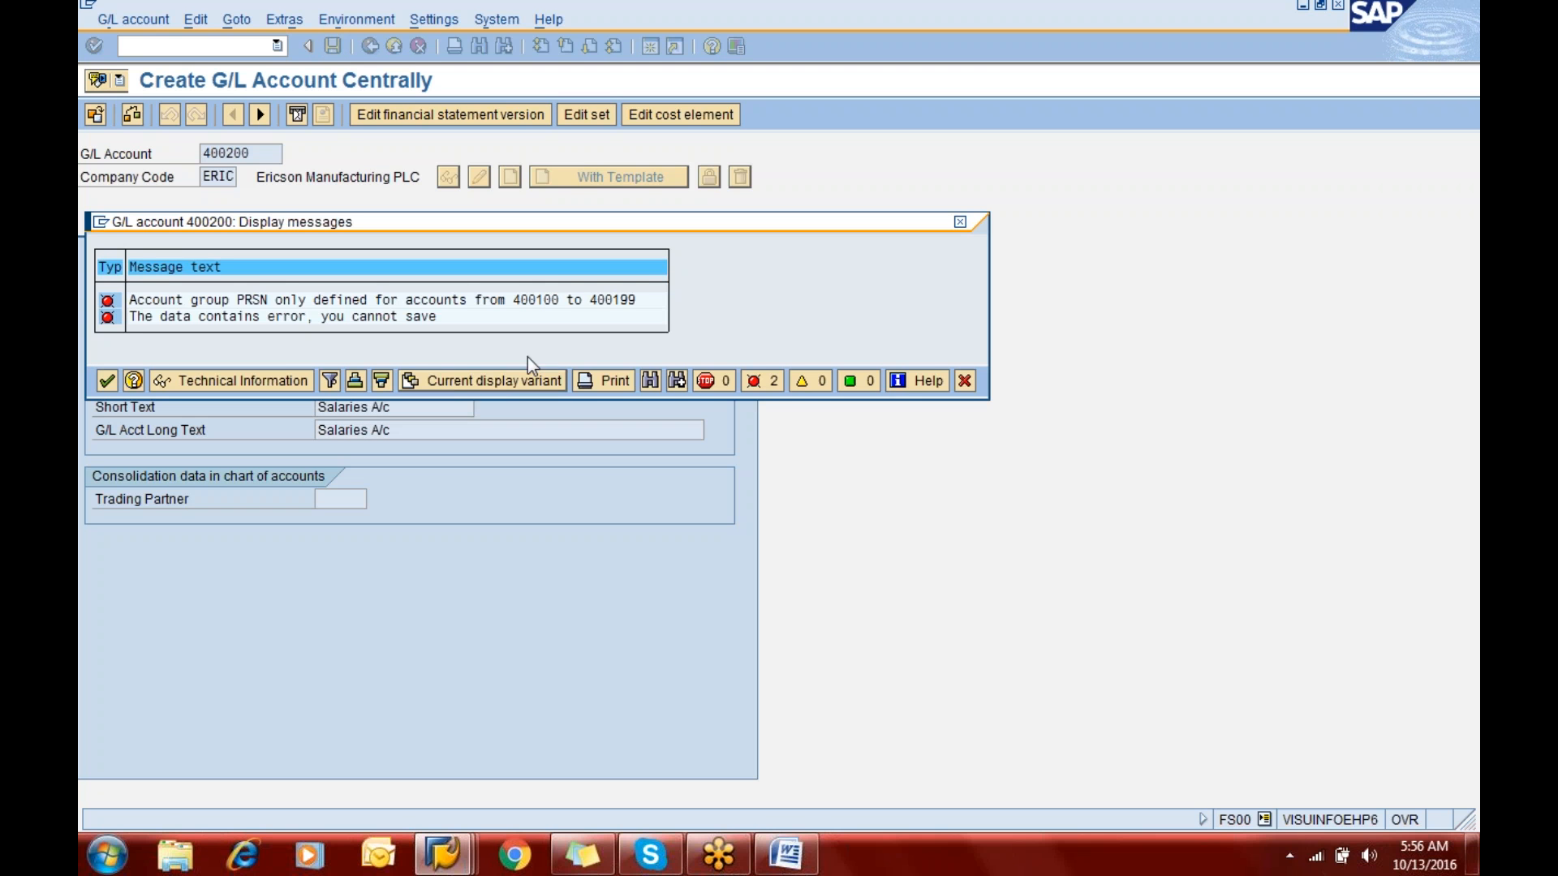
pyautogui.click(965, 381)
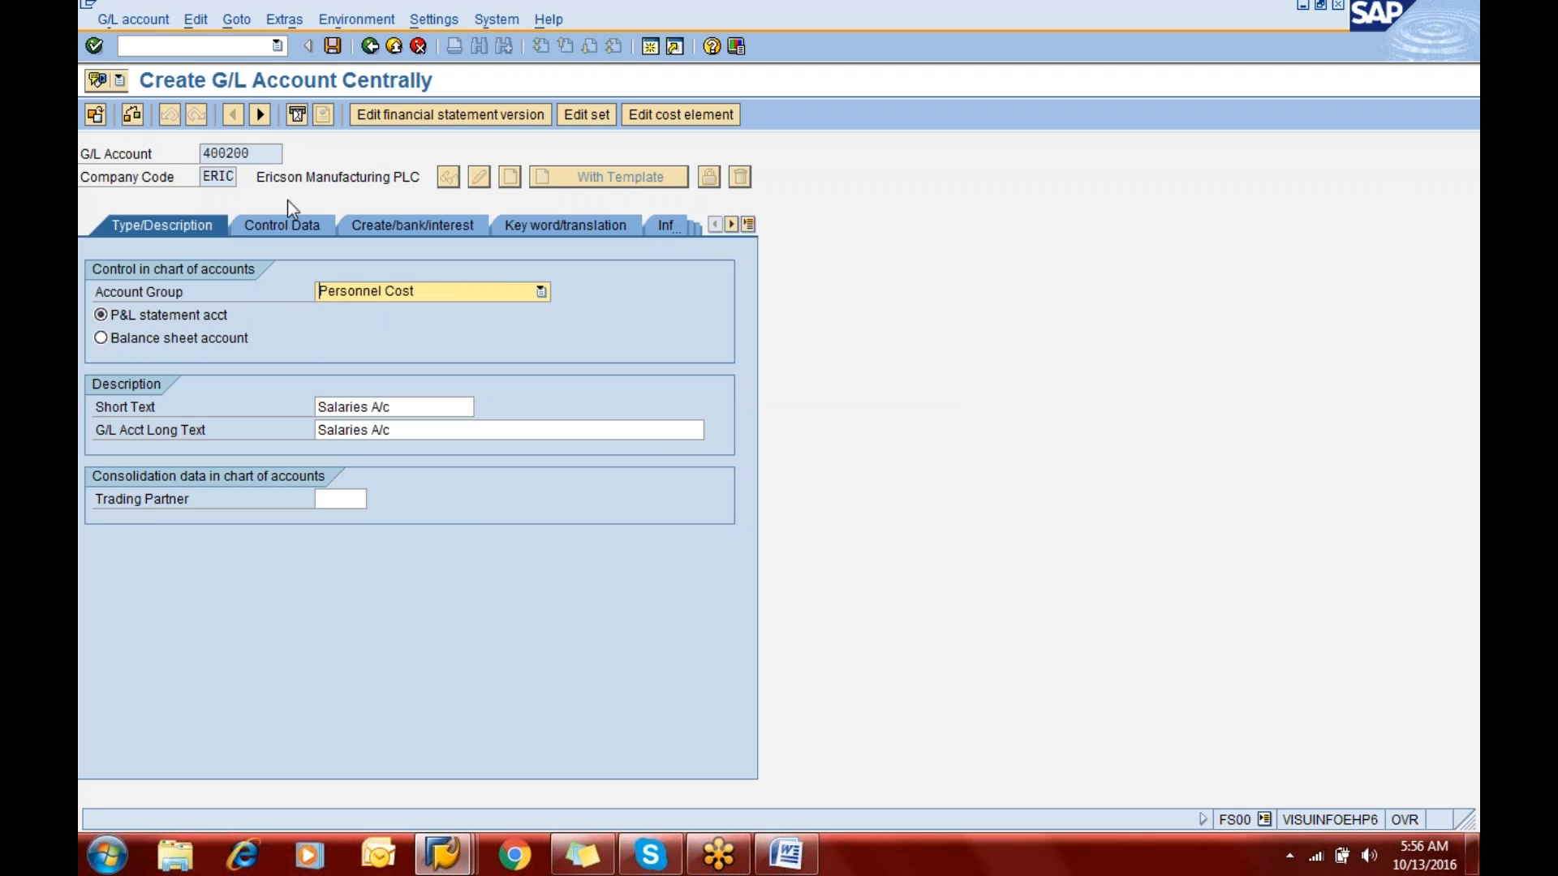
# - Change the account group of G/L account 400200 to Manufacturing Cost
pyautogui.click(431, 290)
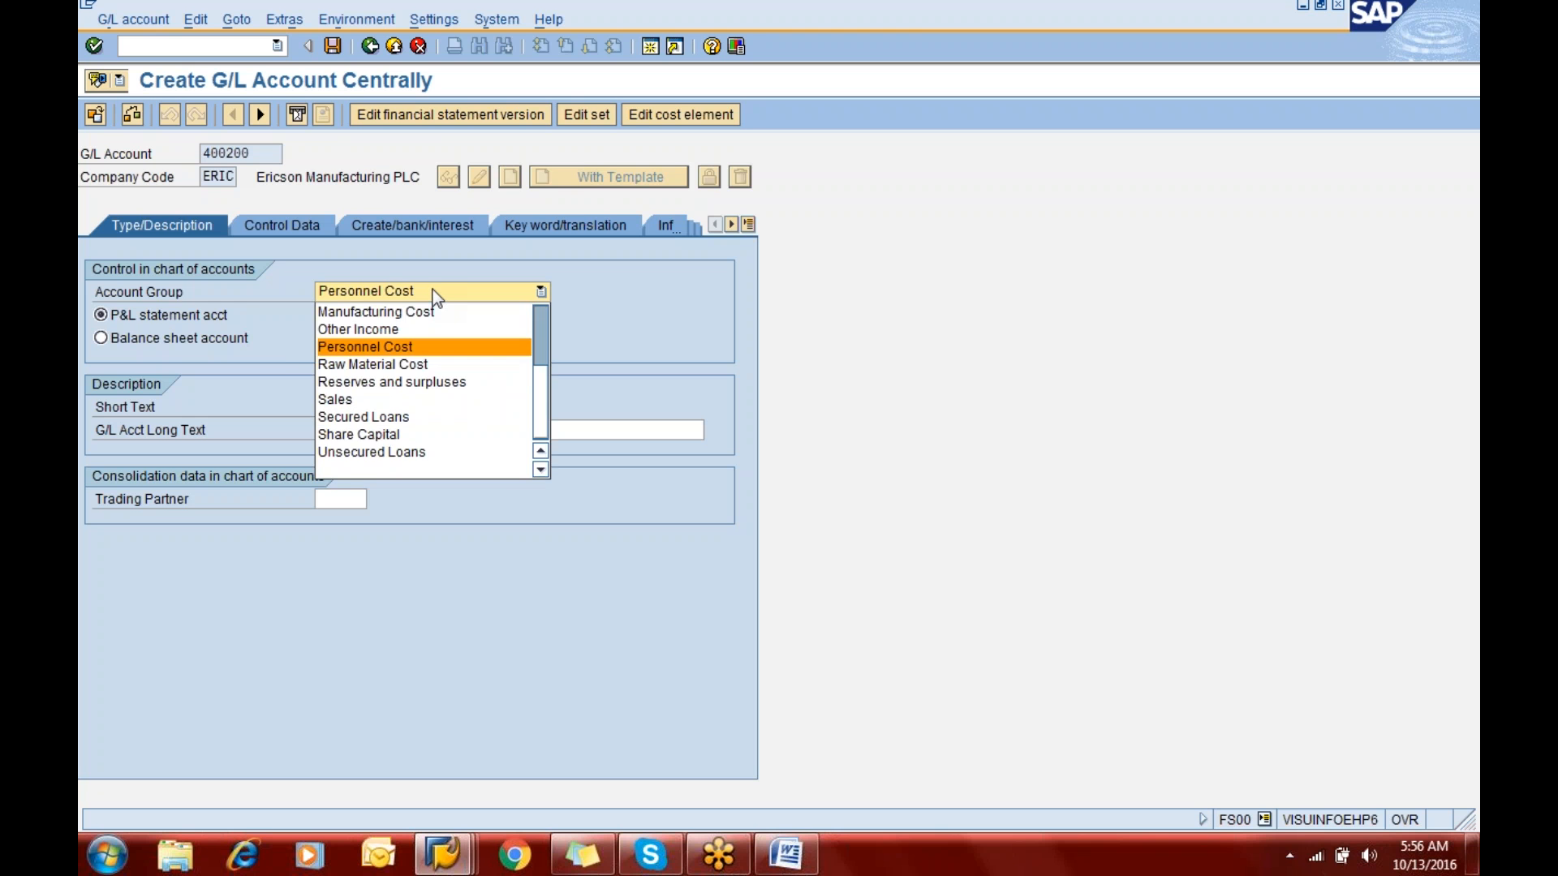
pyautogui.press('Up')
pyautogui.press('Up')
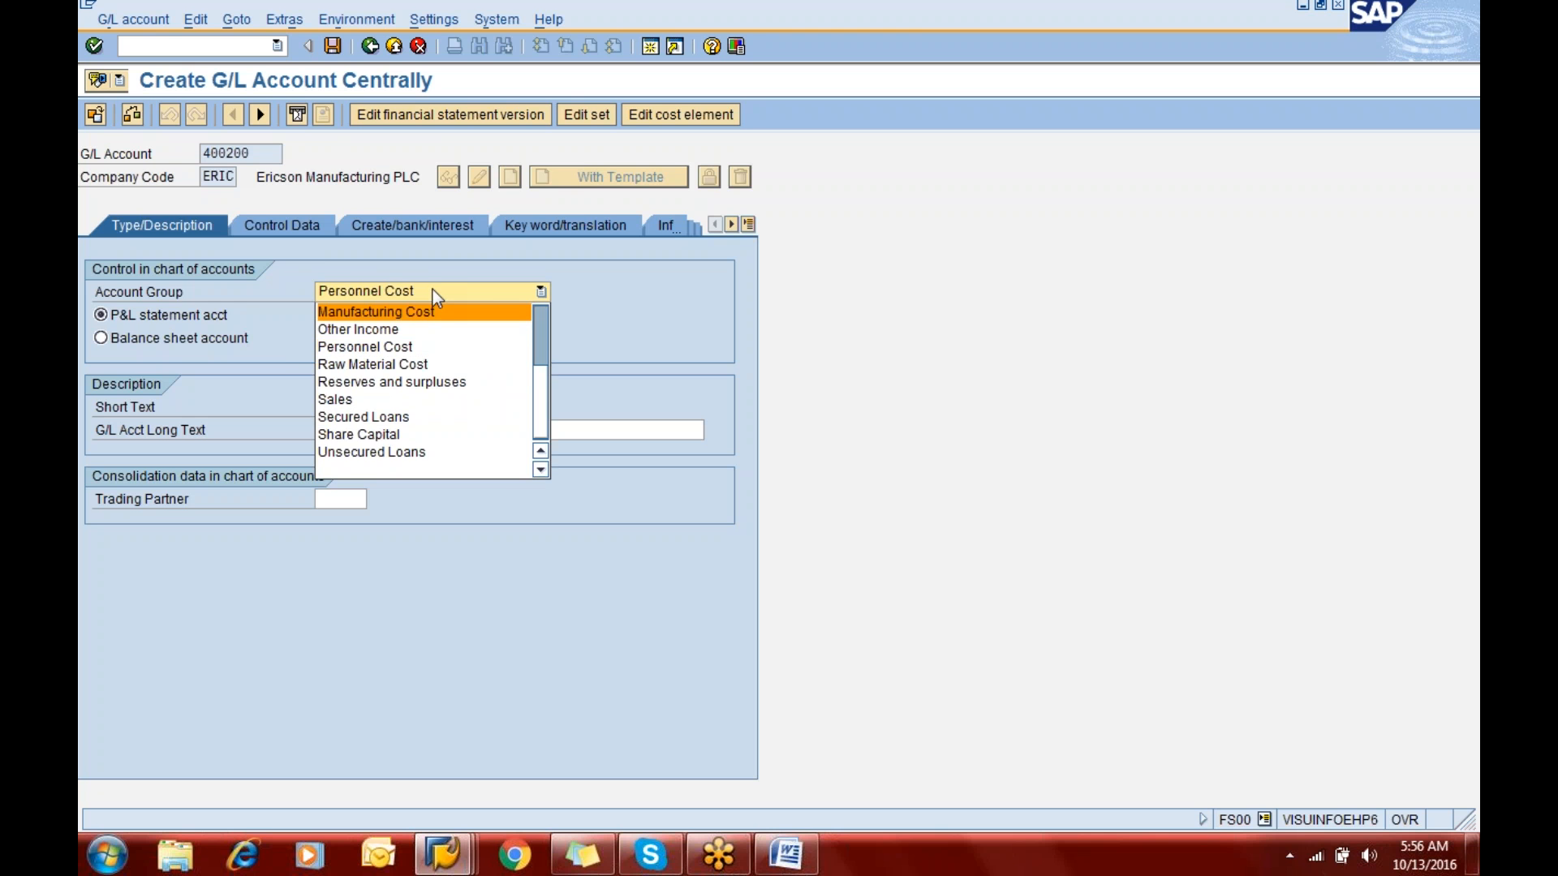
pyautogui.press('Return')
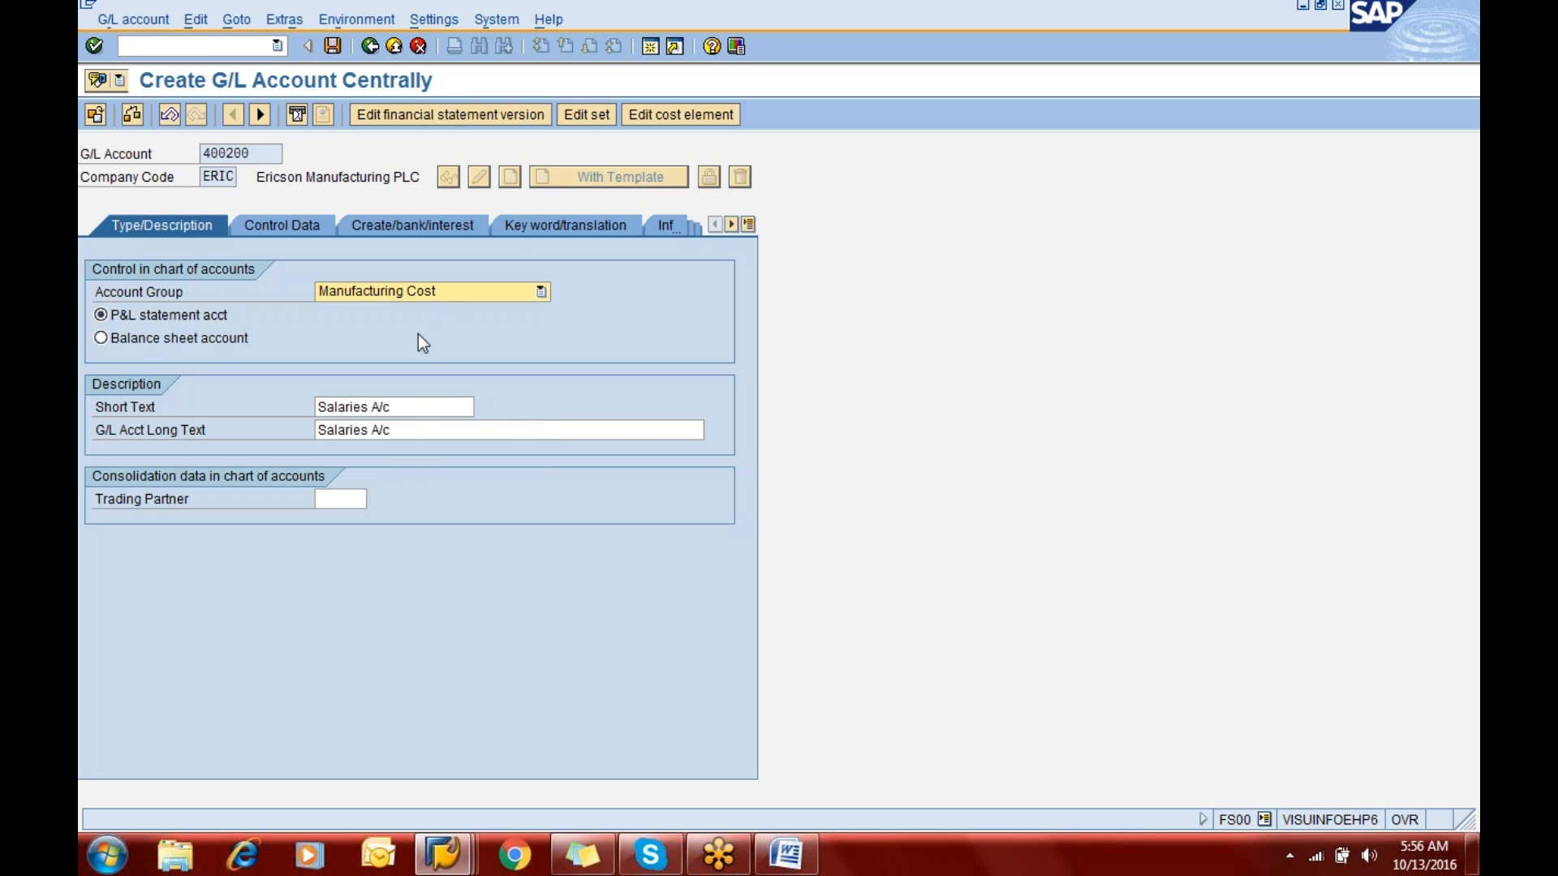
# - Enter "Wages A/c" as both the short text and the long text of G/L account 400200, and save it
pyautogui.click(321, 404)
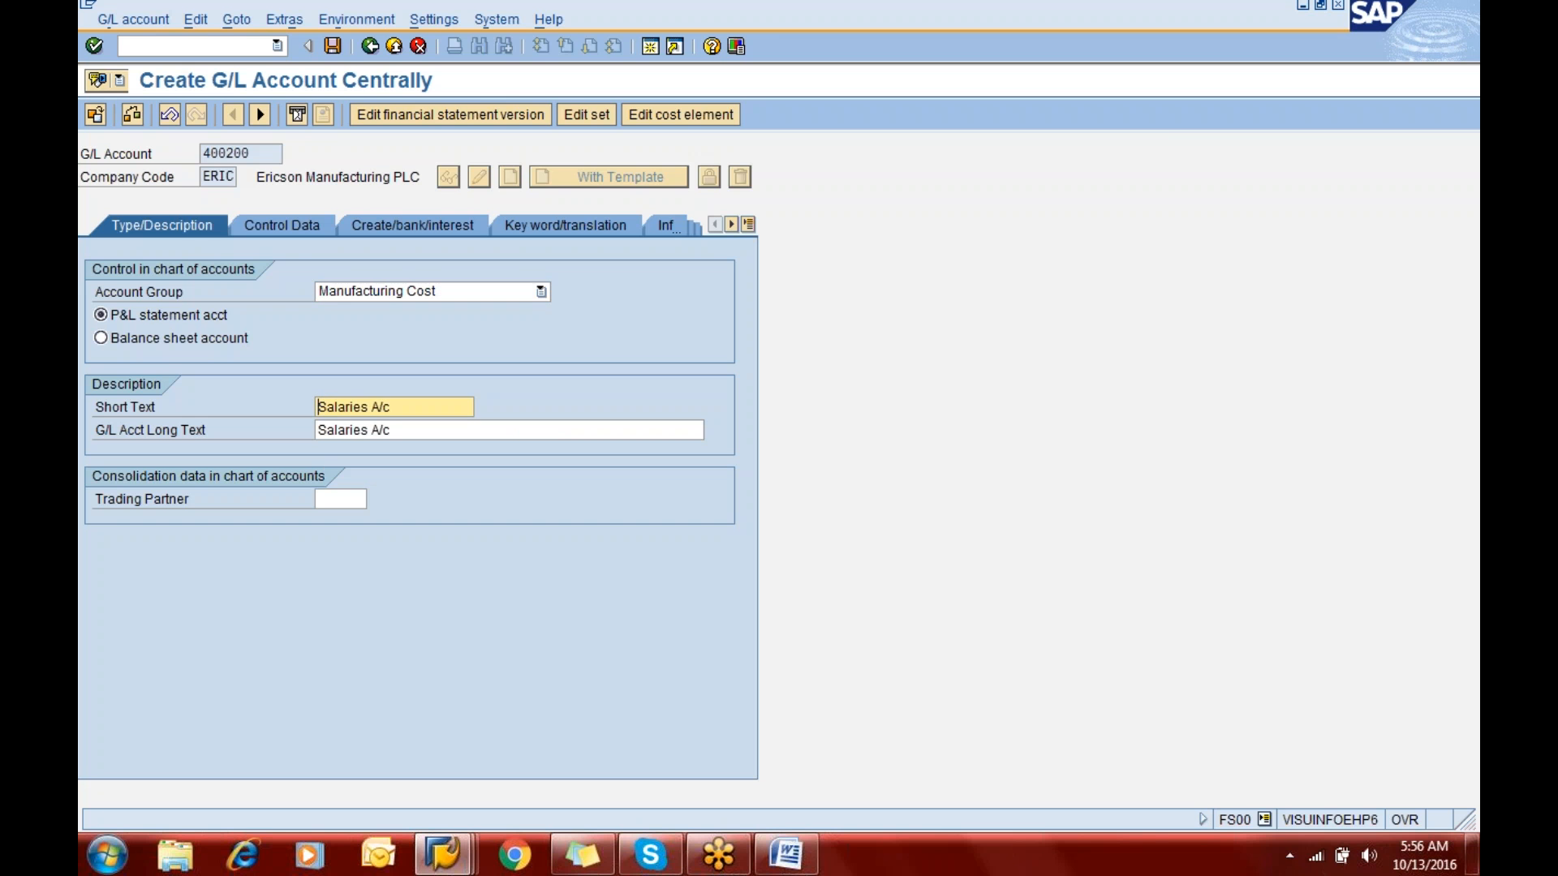
pyautogui.write('Ren')
pyautogui.press('Left')
pyautogui.press('Left')
pyautogui.press('Left')
pyautogui.write('Wages')
pyautogui.press('Delete')
pyautogui.press('Delete')
pyautogui.press('Delete')
pyautogui.press('Tab')
pyautogui.write('W')
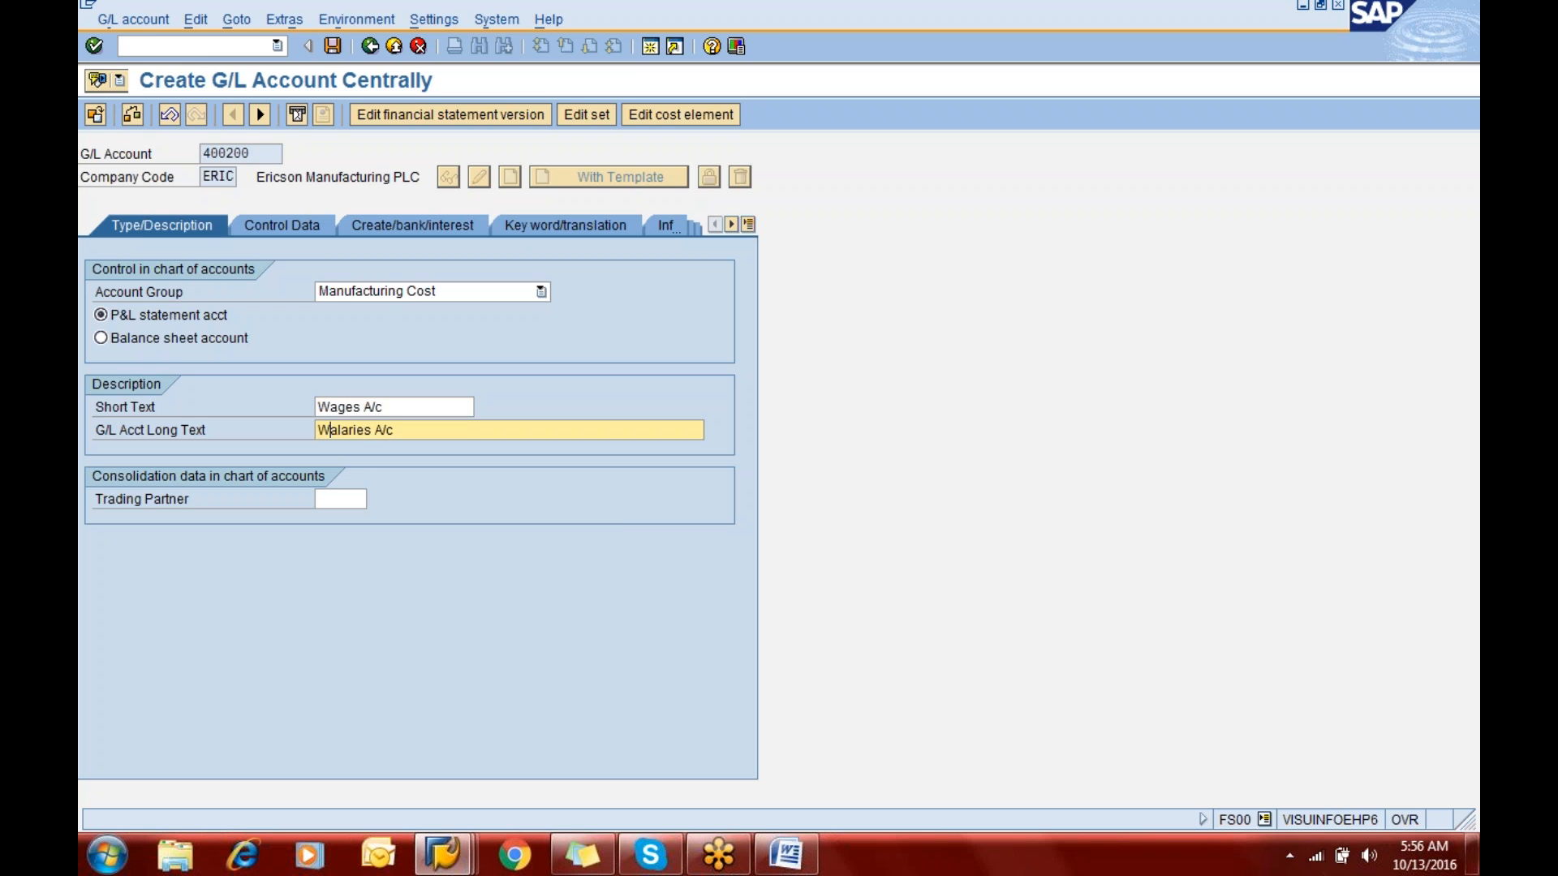
pyautogui.write('ages')
pyautogui.press('Delete')
pyautogui.press('Delete')
pyautogui.press('Delete')
pyautogui.hotkey('ctrl', 's')
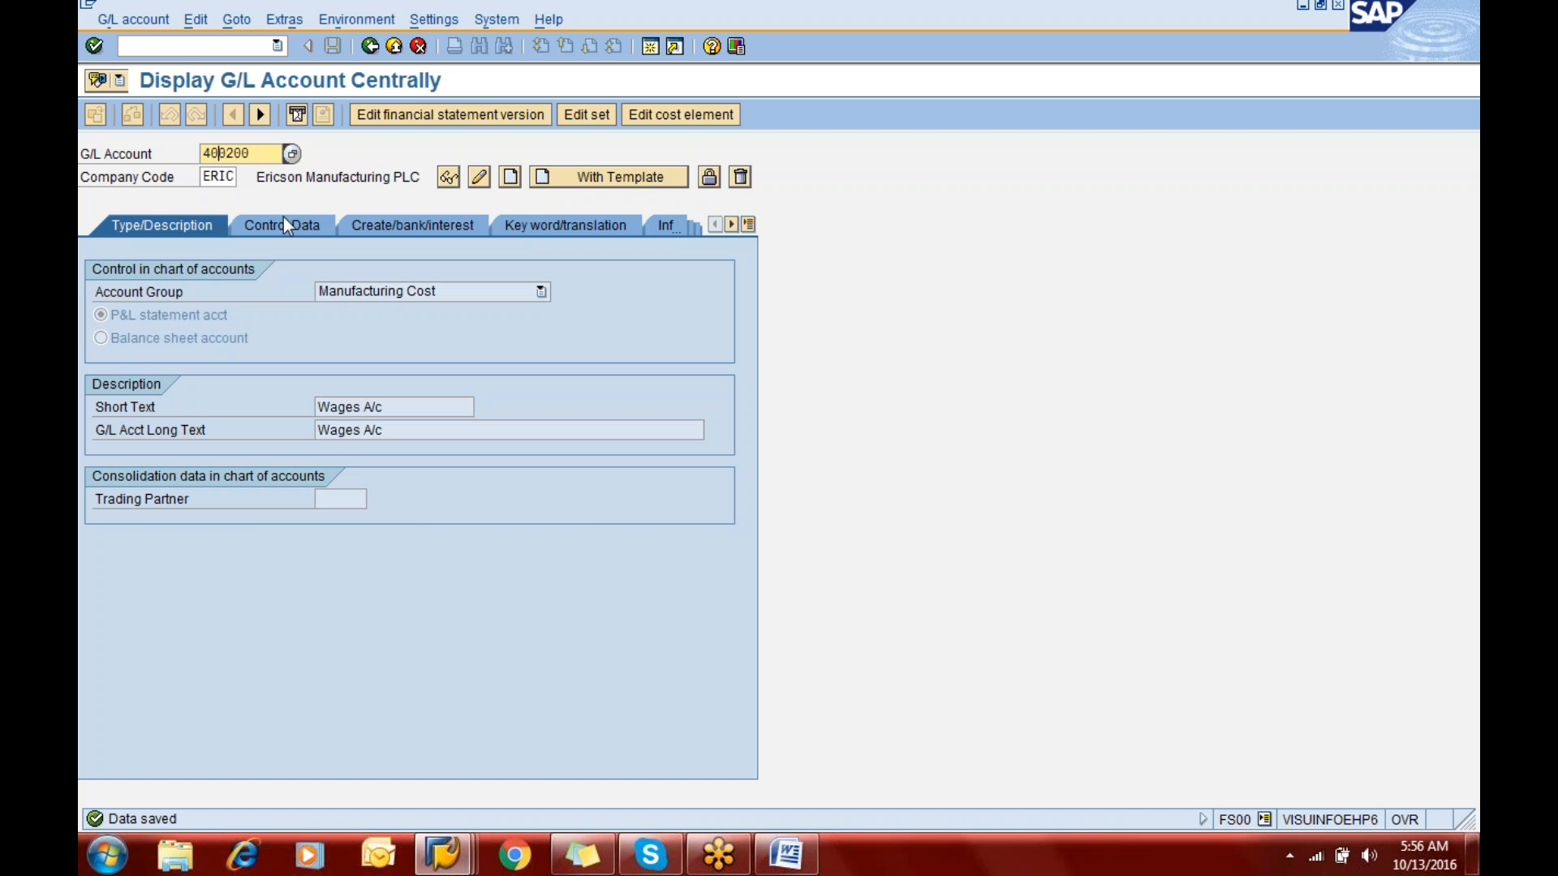
# - Start creating G/L account 400300 in company code ERIC from template account 400100, and try to save it with the copied data
pyautogui.press('Right')
pyautogui.write('3')
pyautogui.click(621, 176)
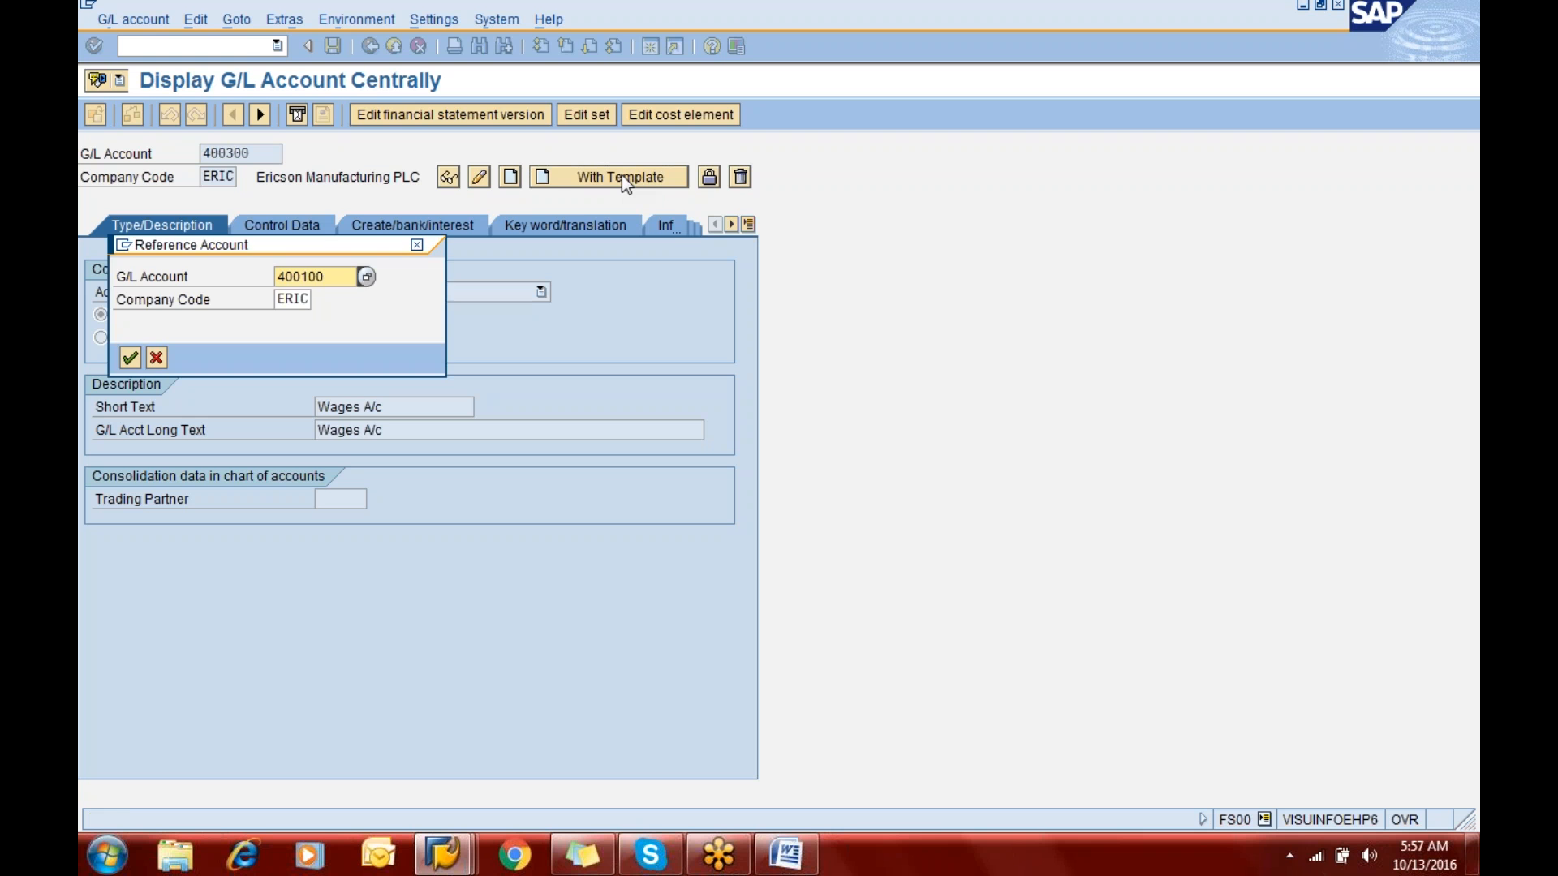
pyautogui.press('Return')
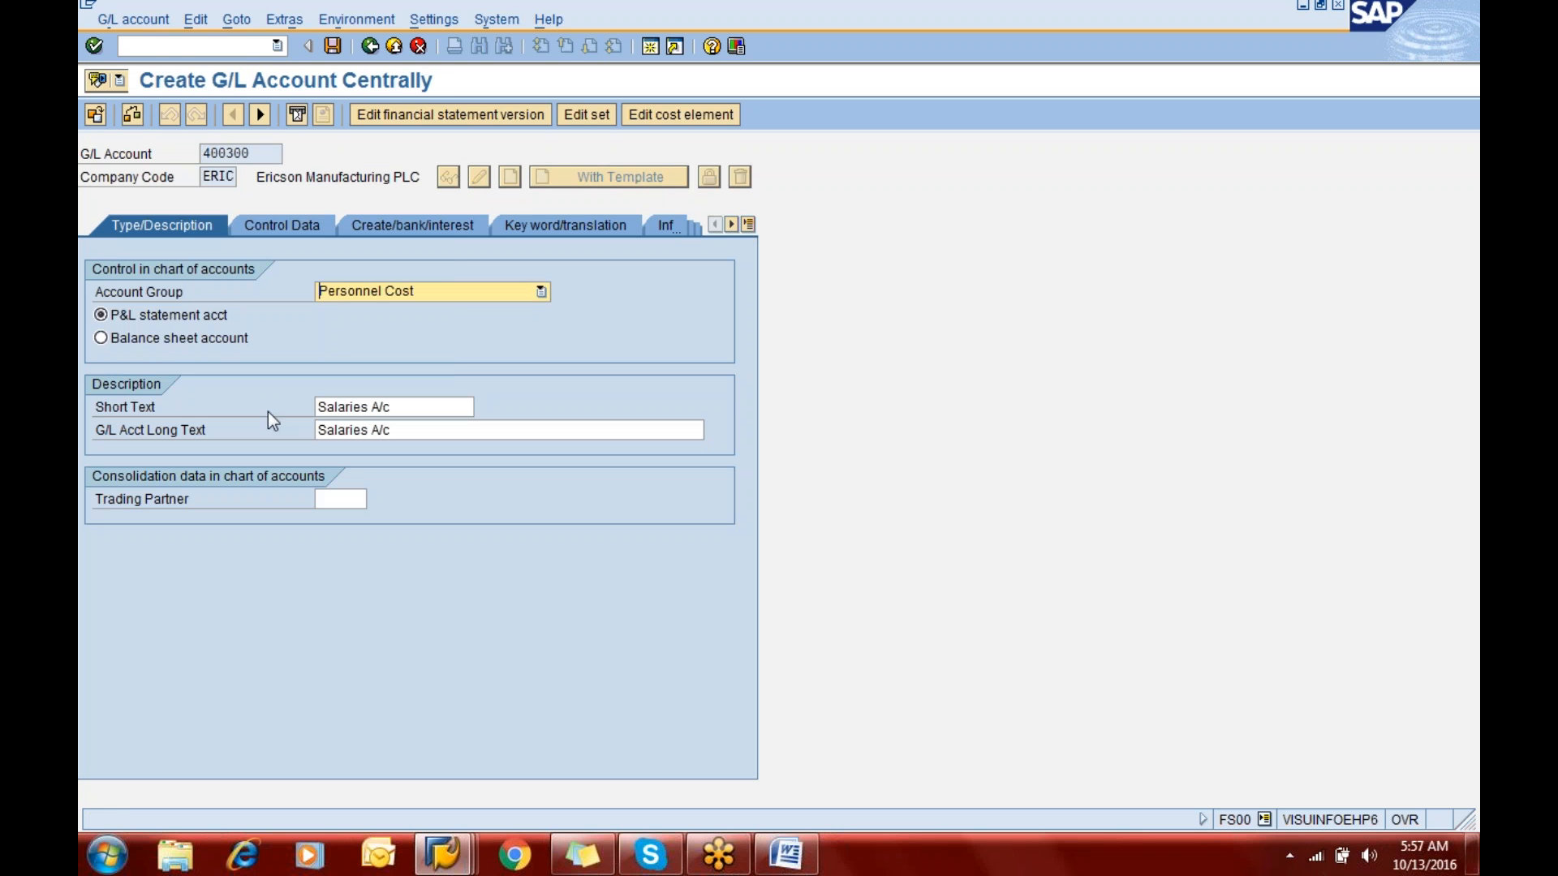
pyautogui.click(331, 46)
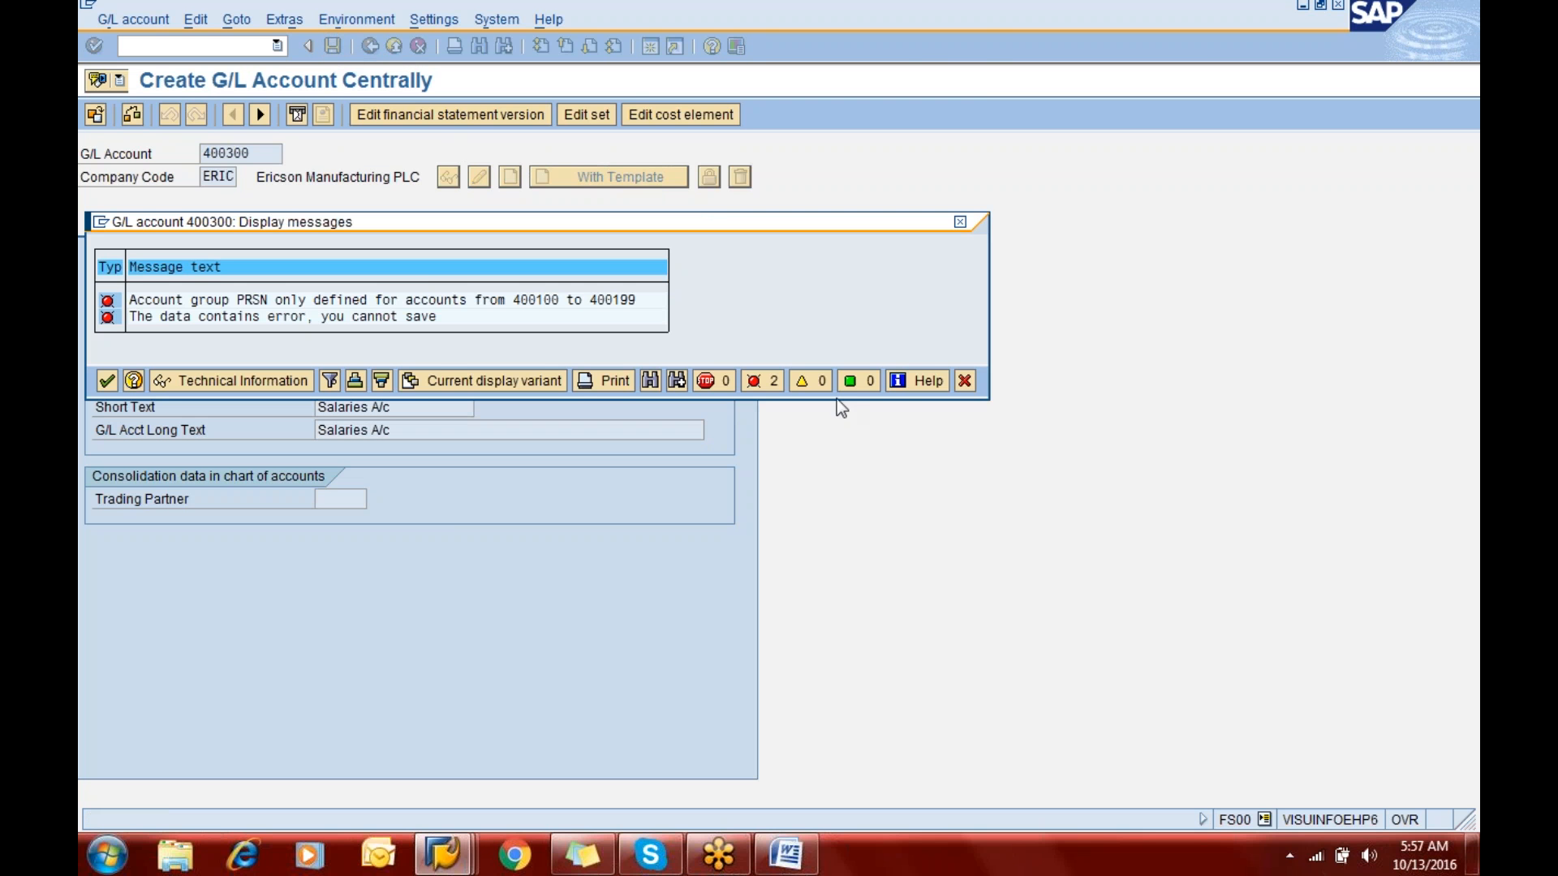
pyautogui.click(965, 381)
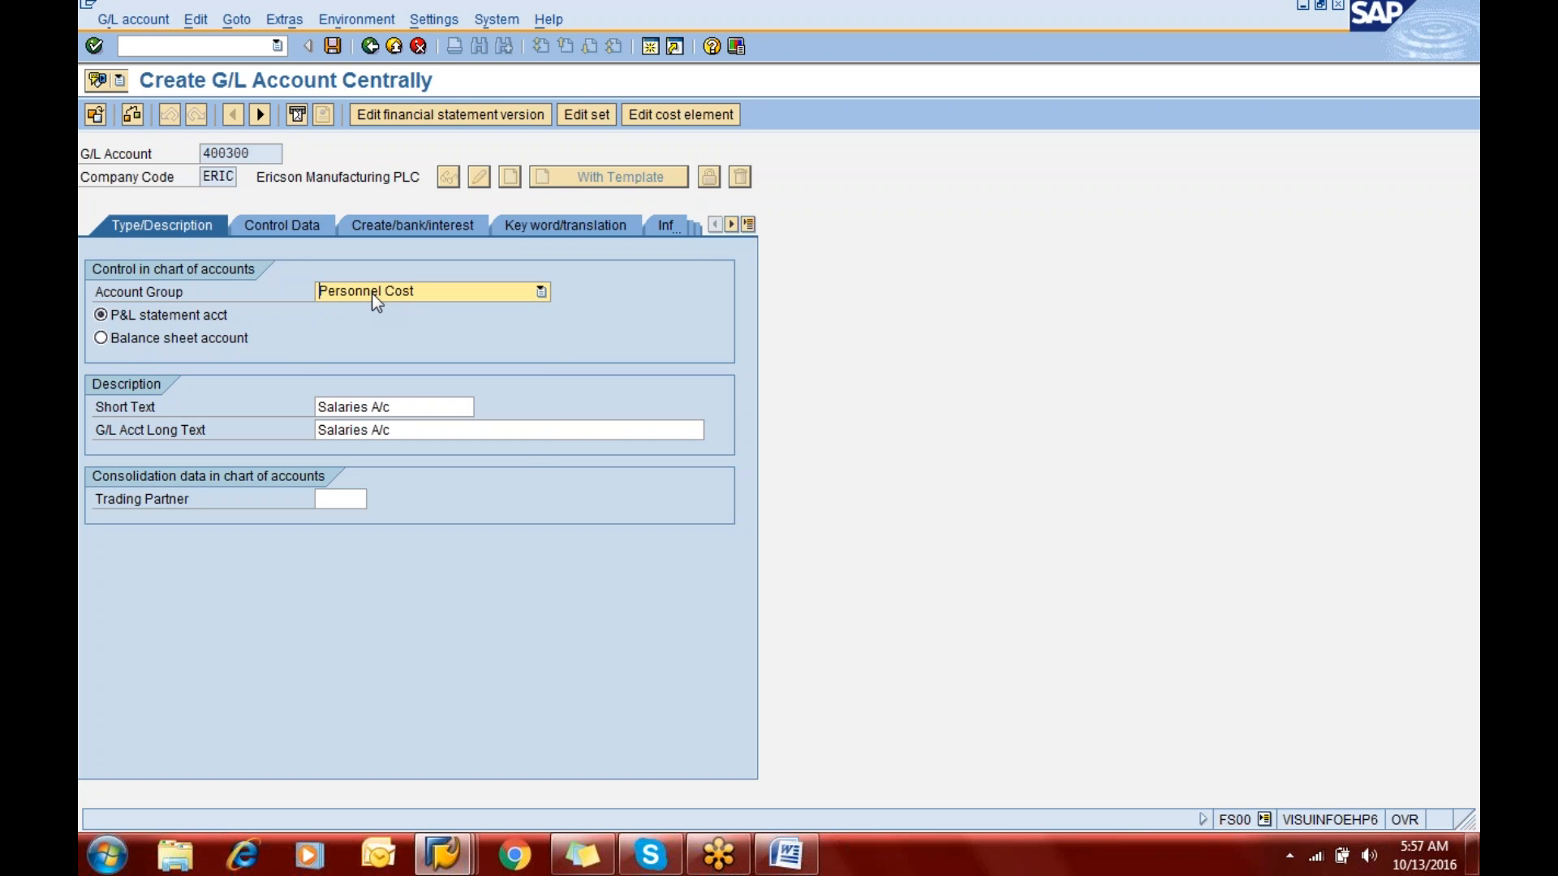
# - Change the account group of G/L account 400300 to Administration Cost
pyautogui.click(372, 294)
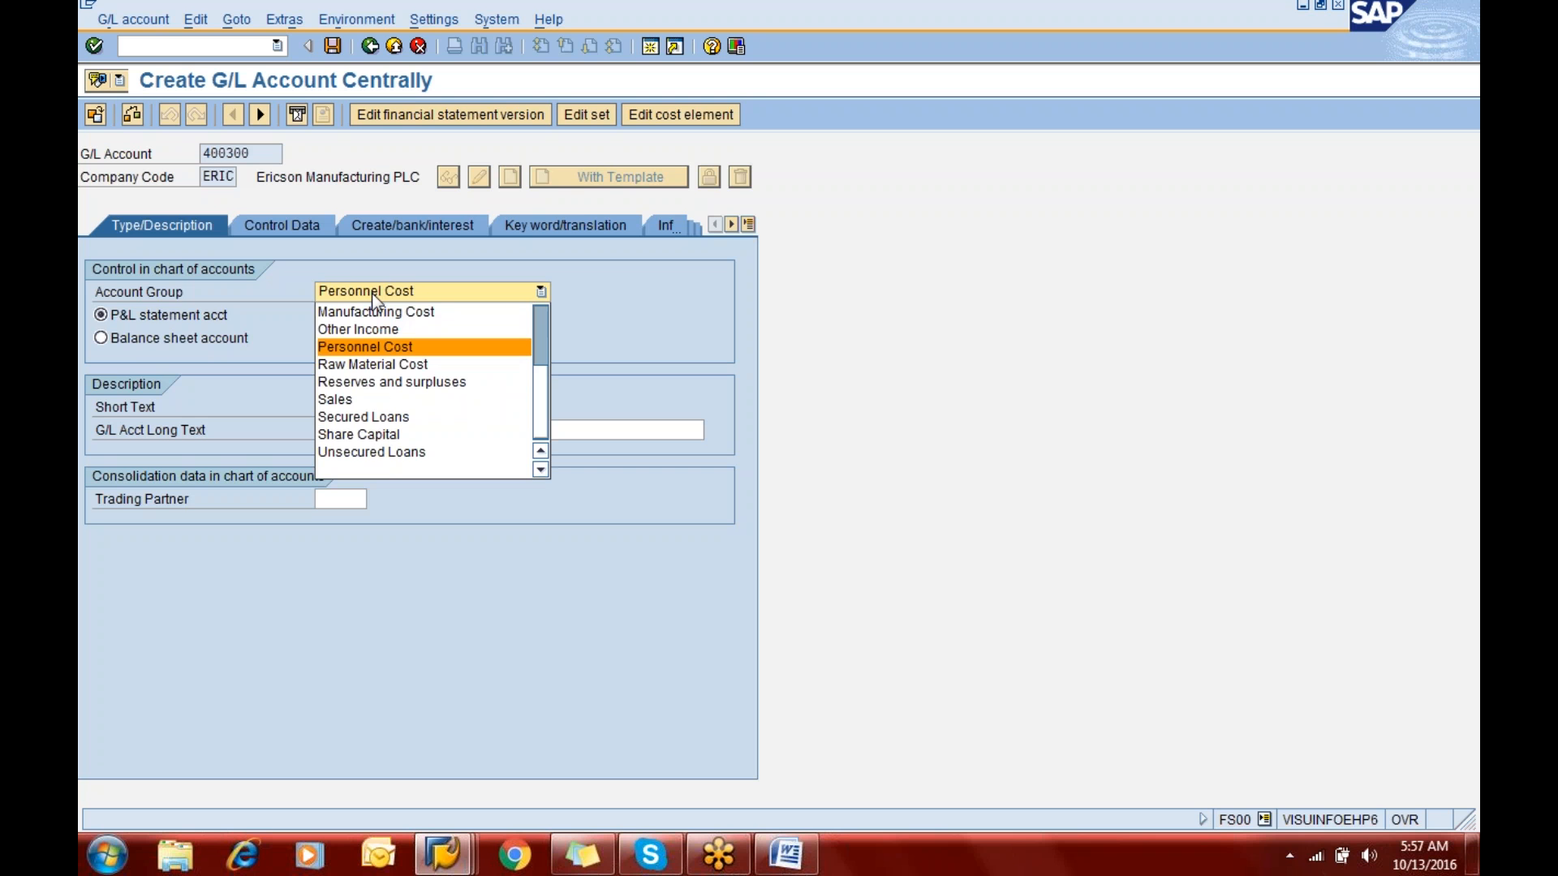
pyautogui.press('s')
pyautogui.press('a')
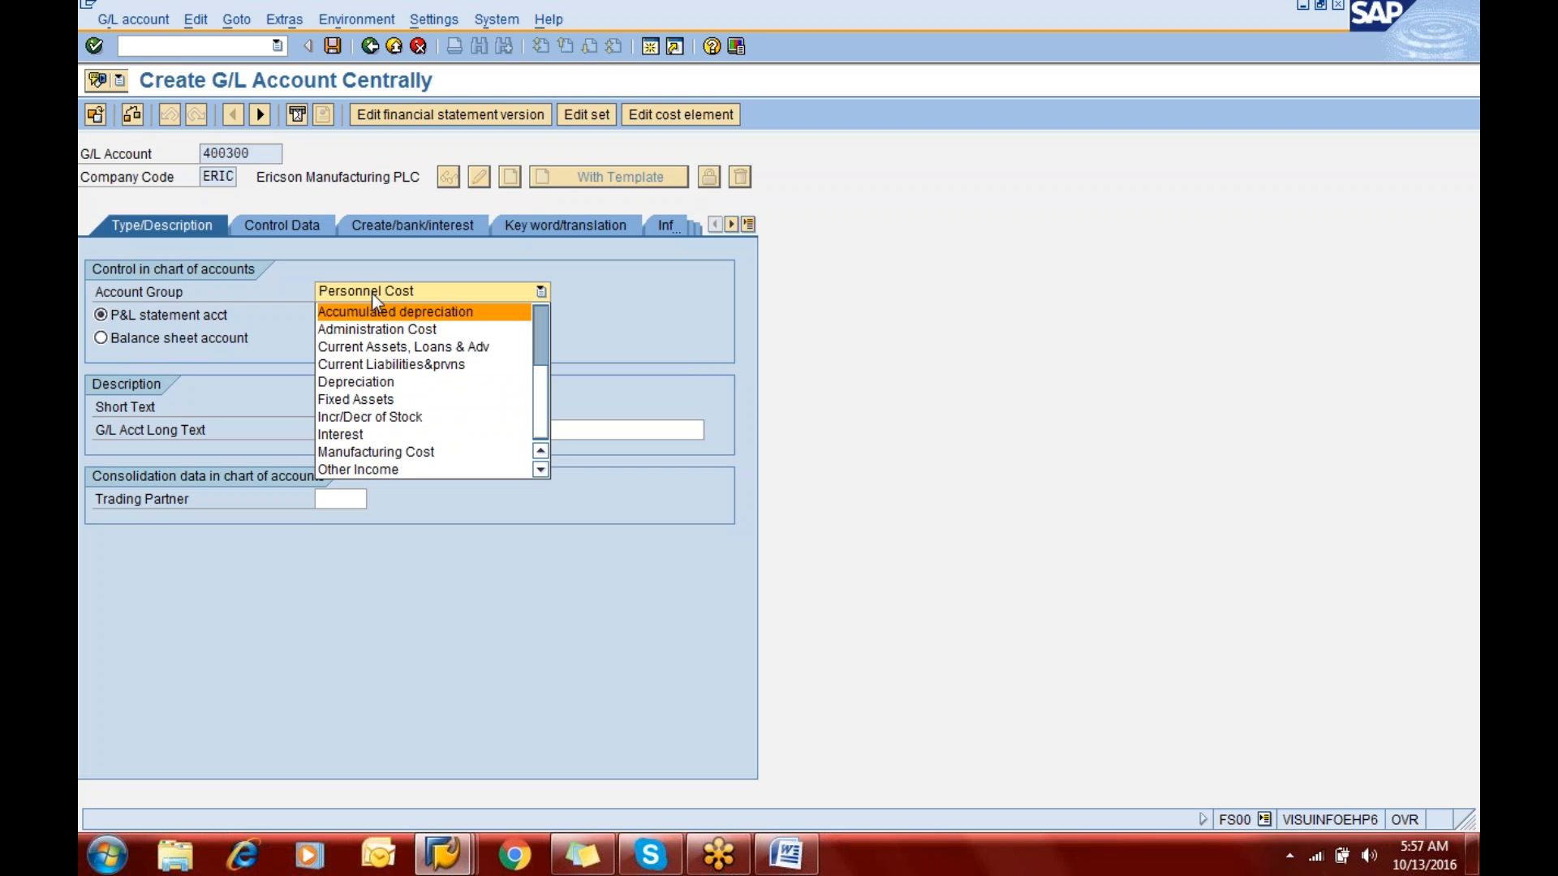
pyautogui.press('Down')
pyautogui.press('Return')
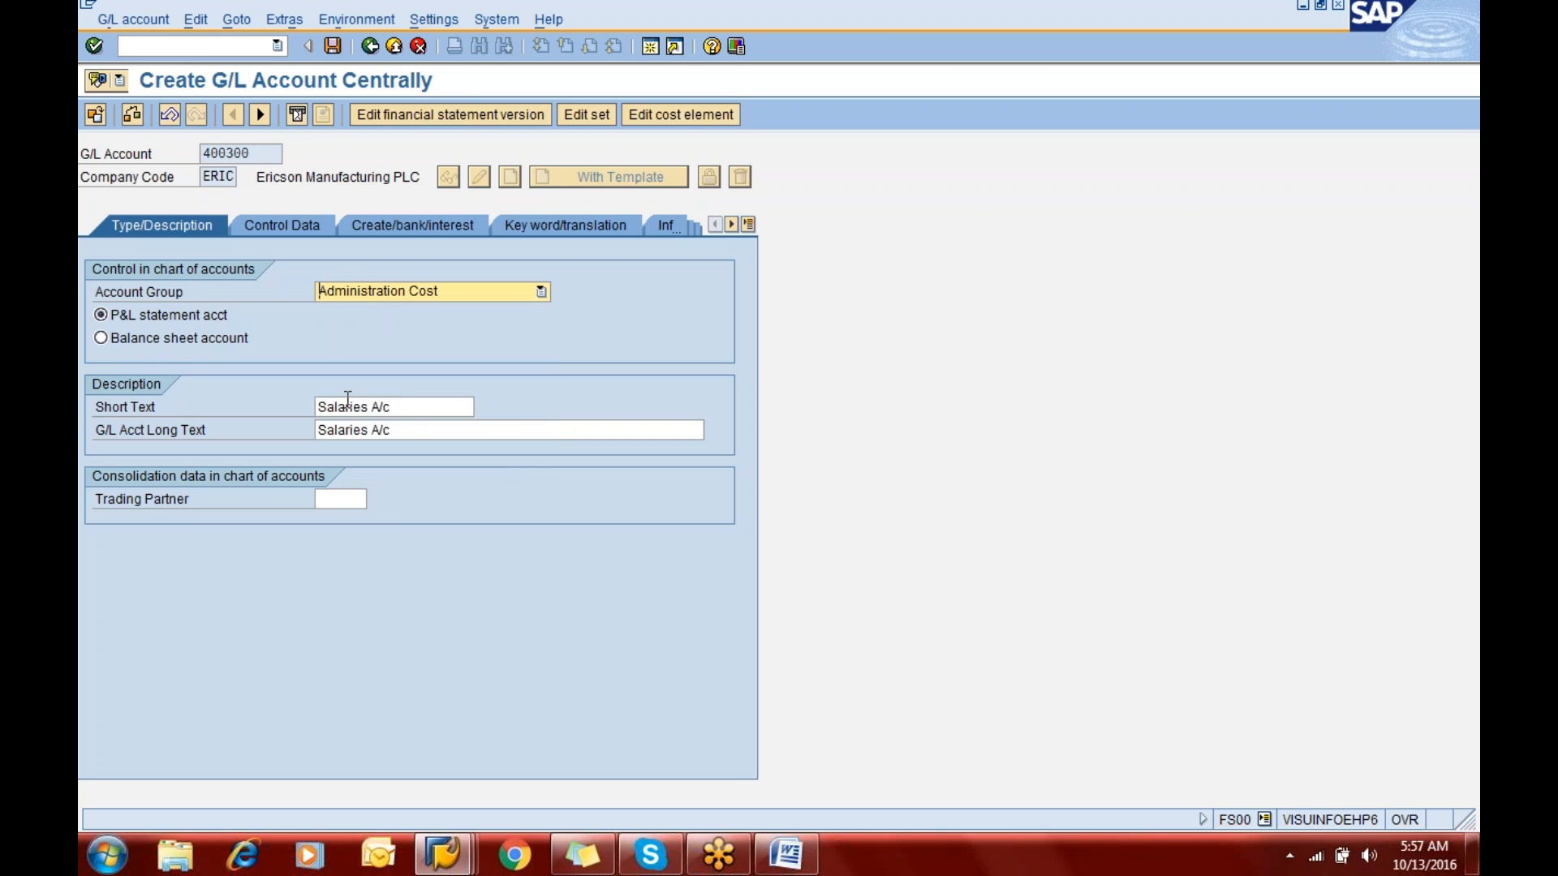
# - Enter "Rentals A/c" as both the short text and the long text of G/L account 400300
pyautogui.click(317, 409)
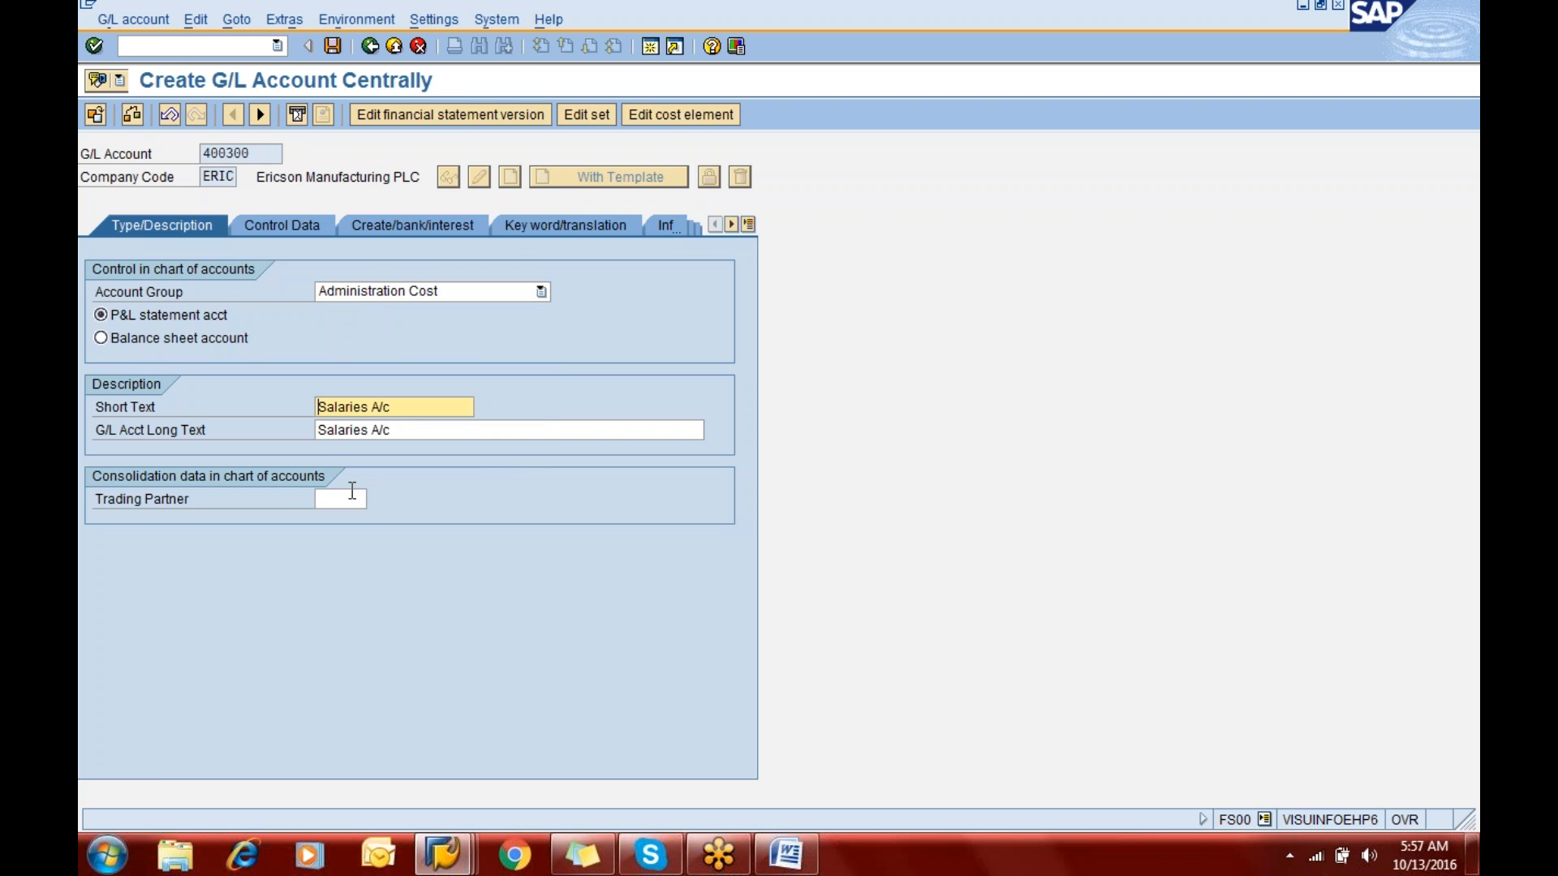
pyautogui.write('Rentals')
pyautogui.press('Delete')
pyautogui.press('Tab')
pyautogui.write('Rental')
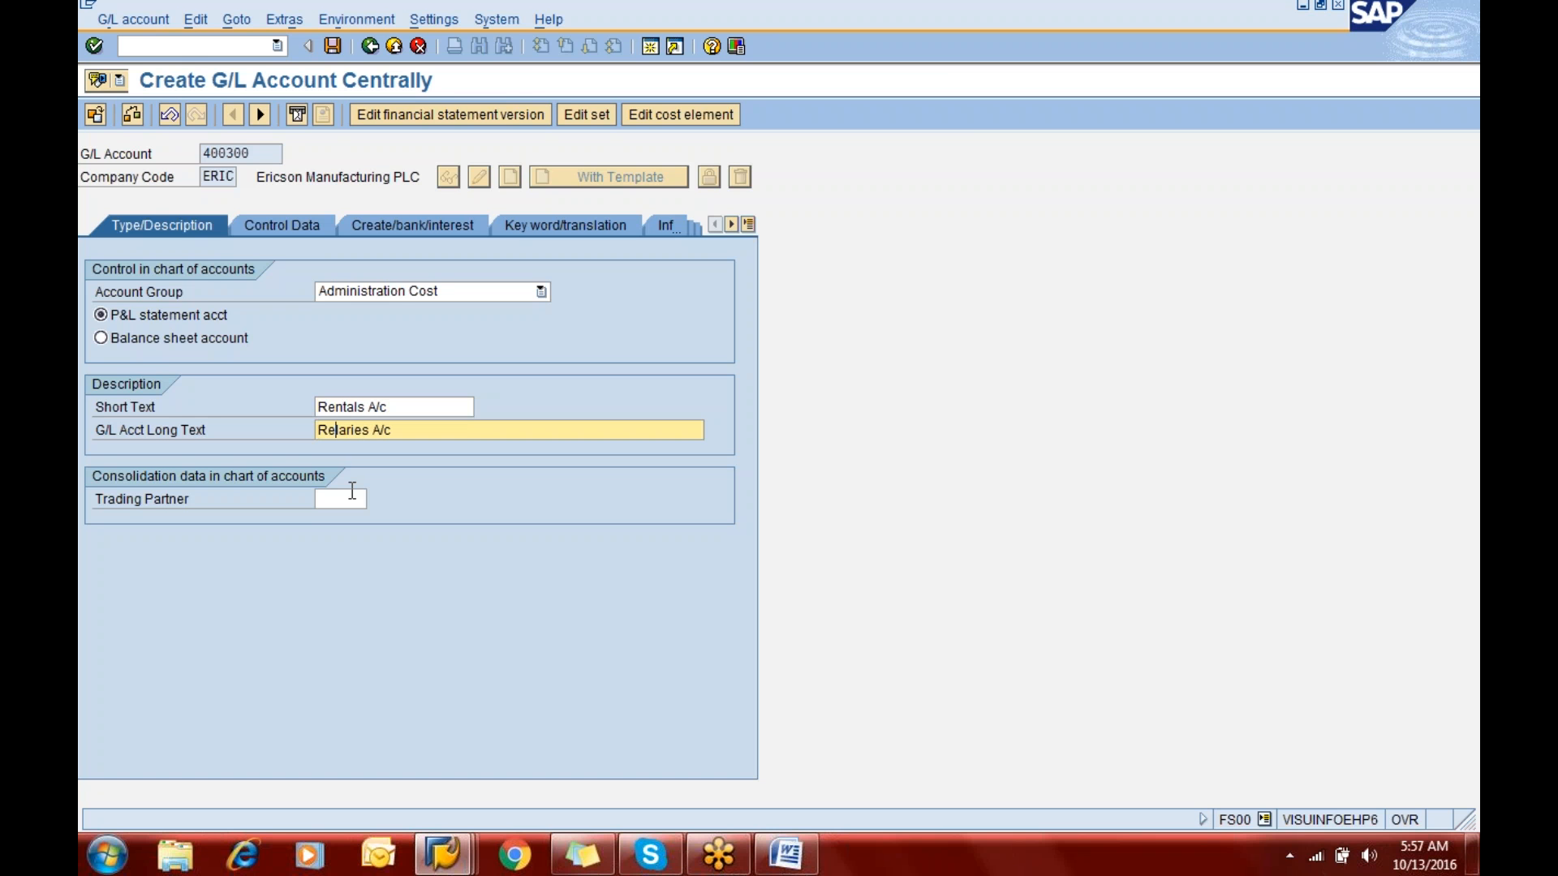
pyautogui.write('s')
pyautogui.press('Delete')
# - Review the copied control data and field status group of G/L account 400300, and save the account
pyautogui.click(298, 221)
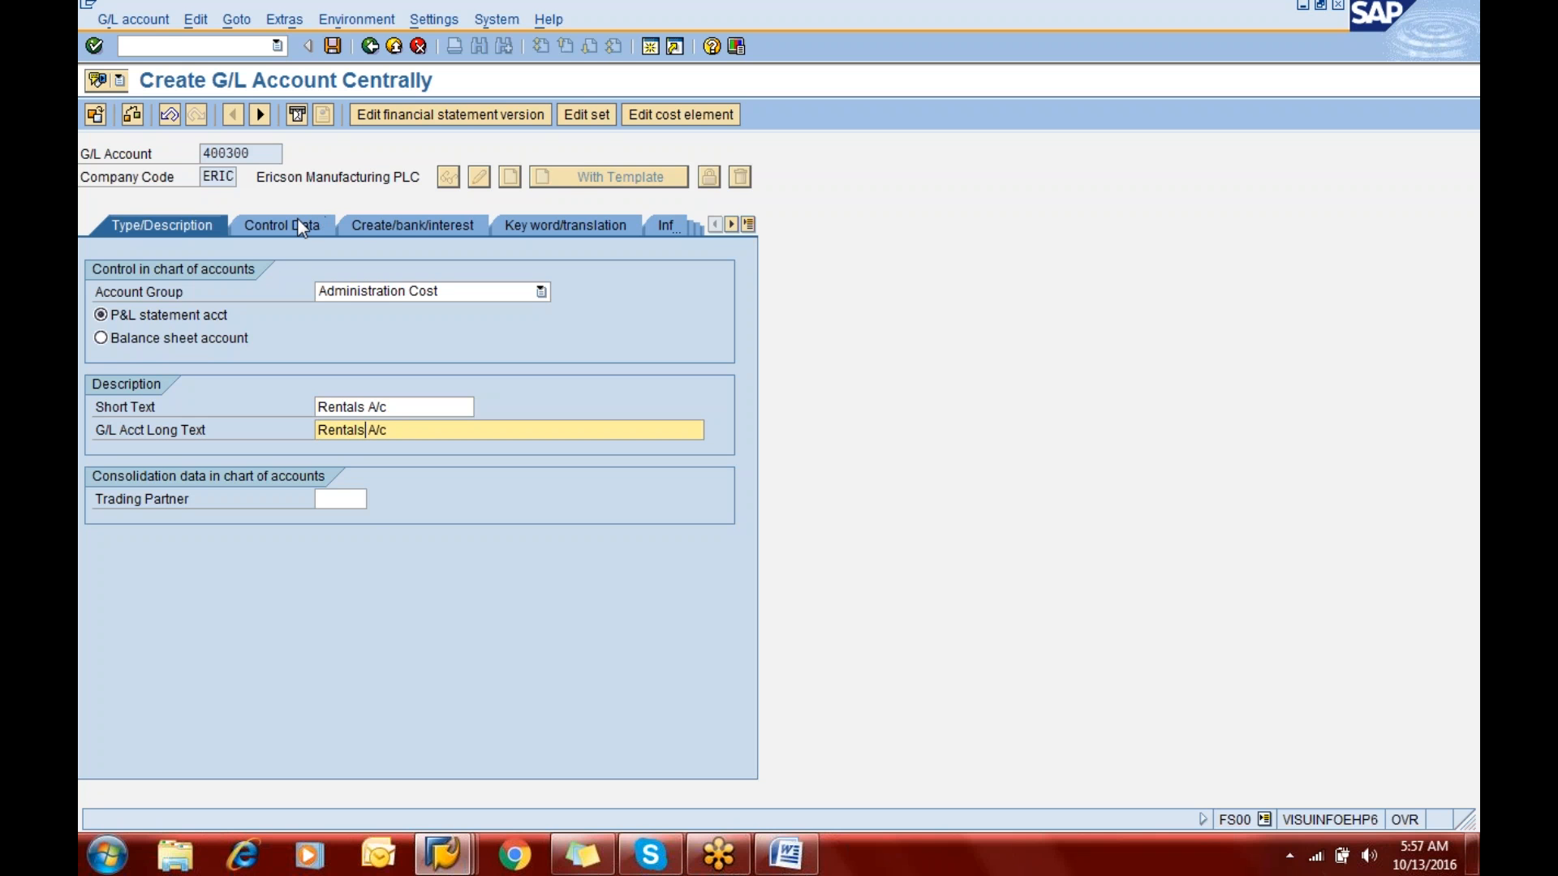
pyautogui.click(387, 228)
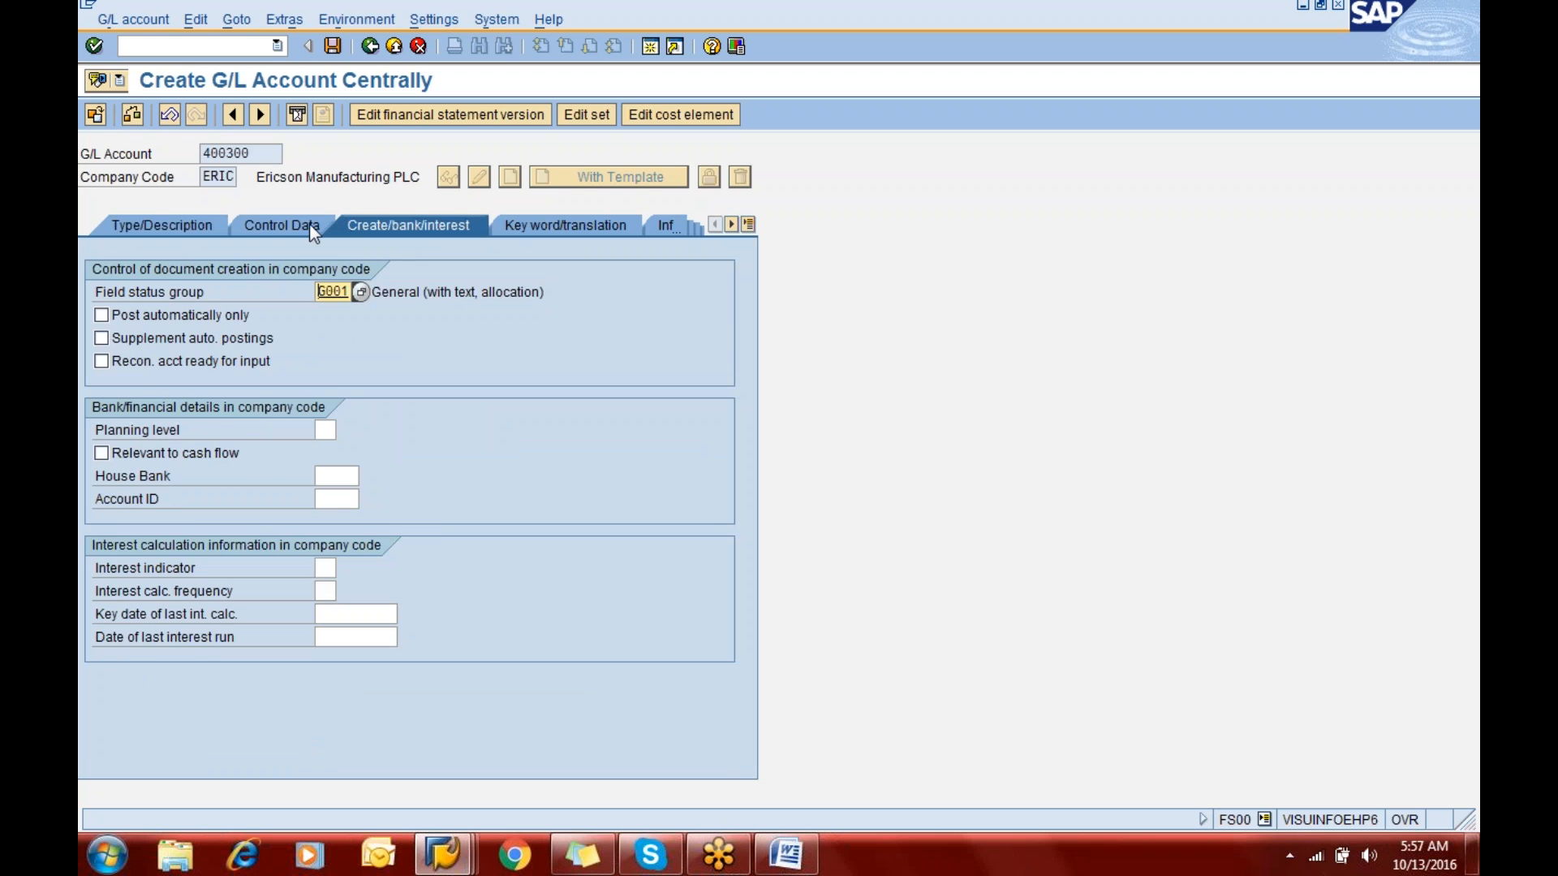
pyautogui.click(305, 230)
pyautogui.click(192, 217)
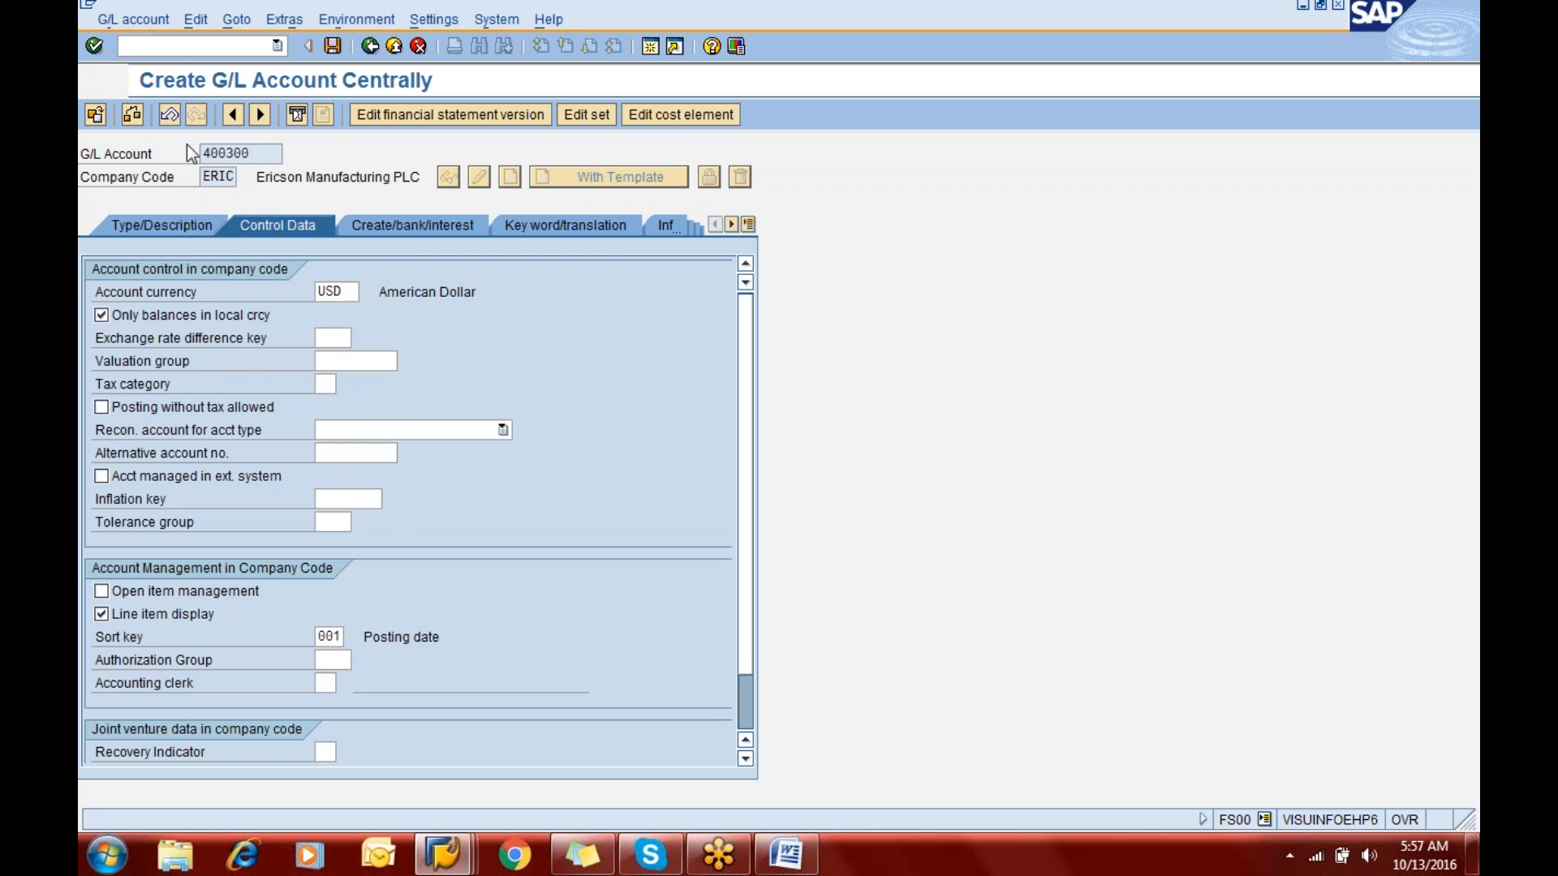
pyautogui.click(333, 46)
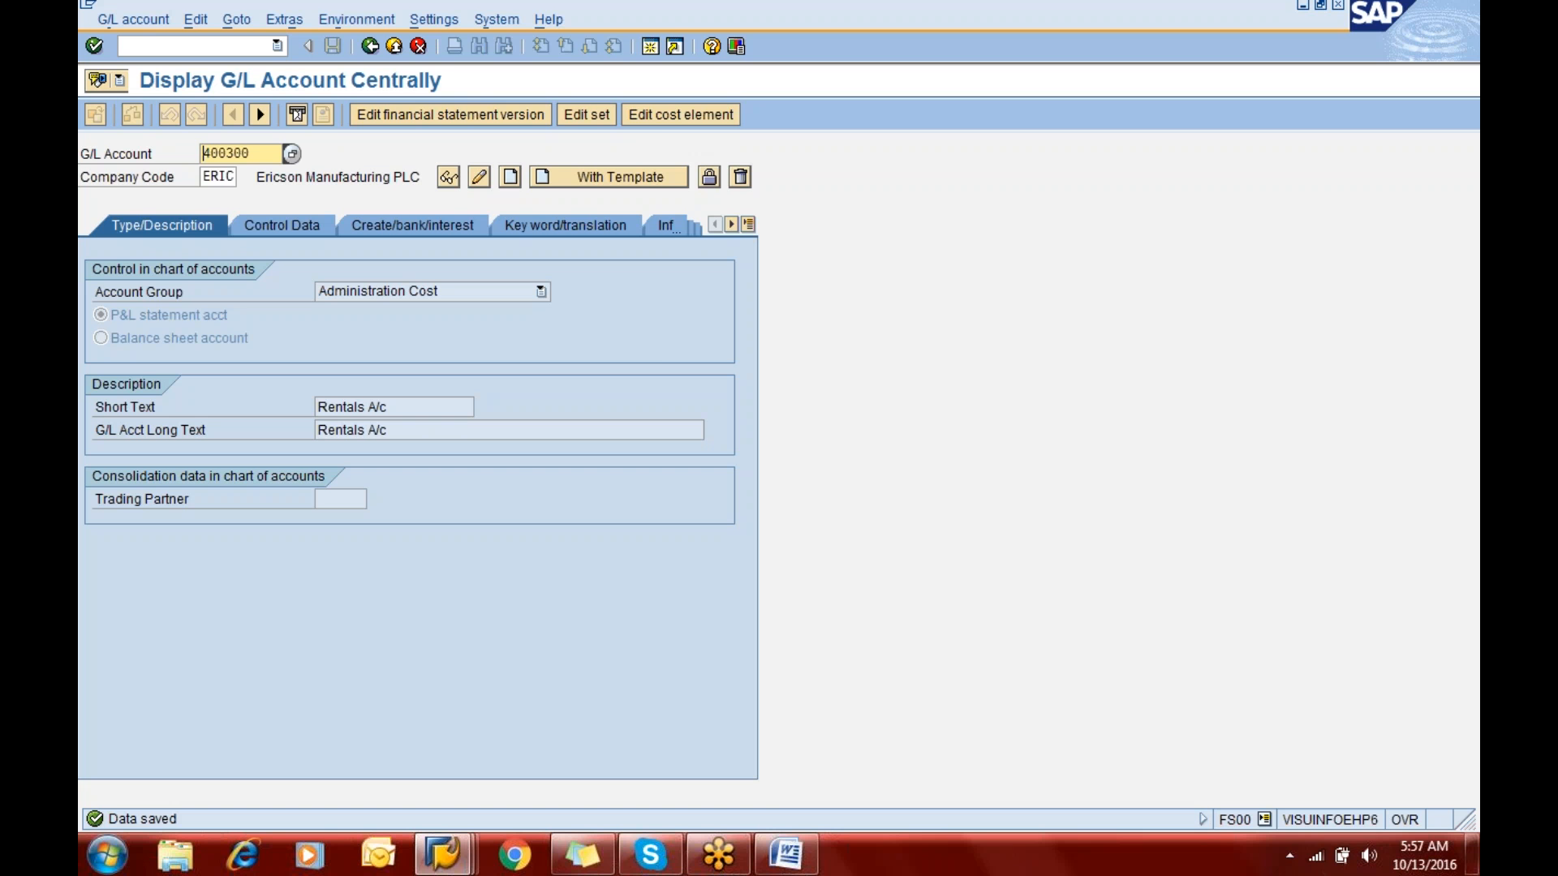
# - Switch to the General Ledger notes in Word, read the section on displaying G/L accounts with F.10, and return to the SAP account groups
pyautogui.hotkey('alt', 'Tab')
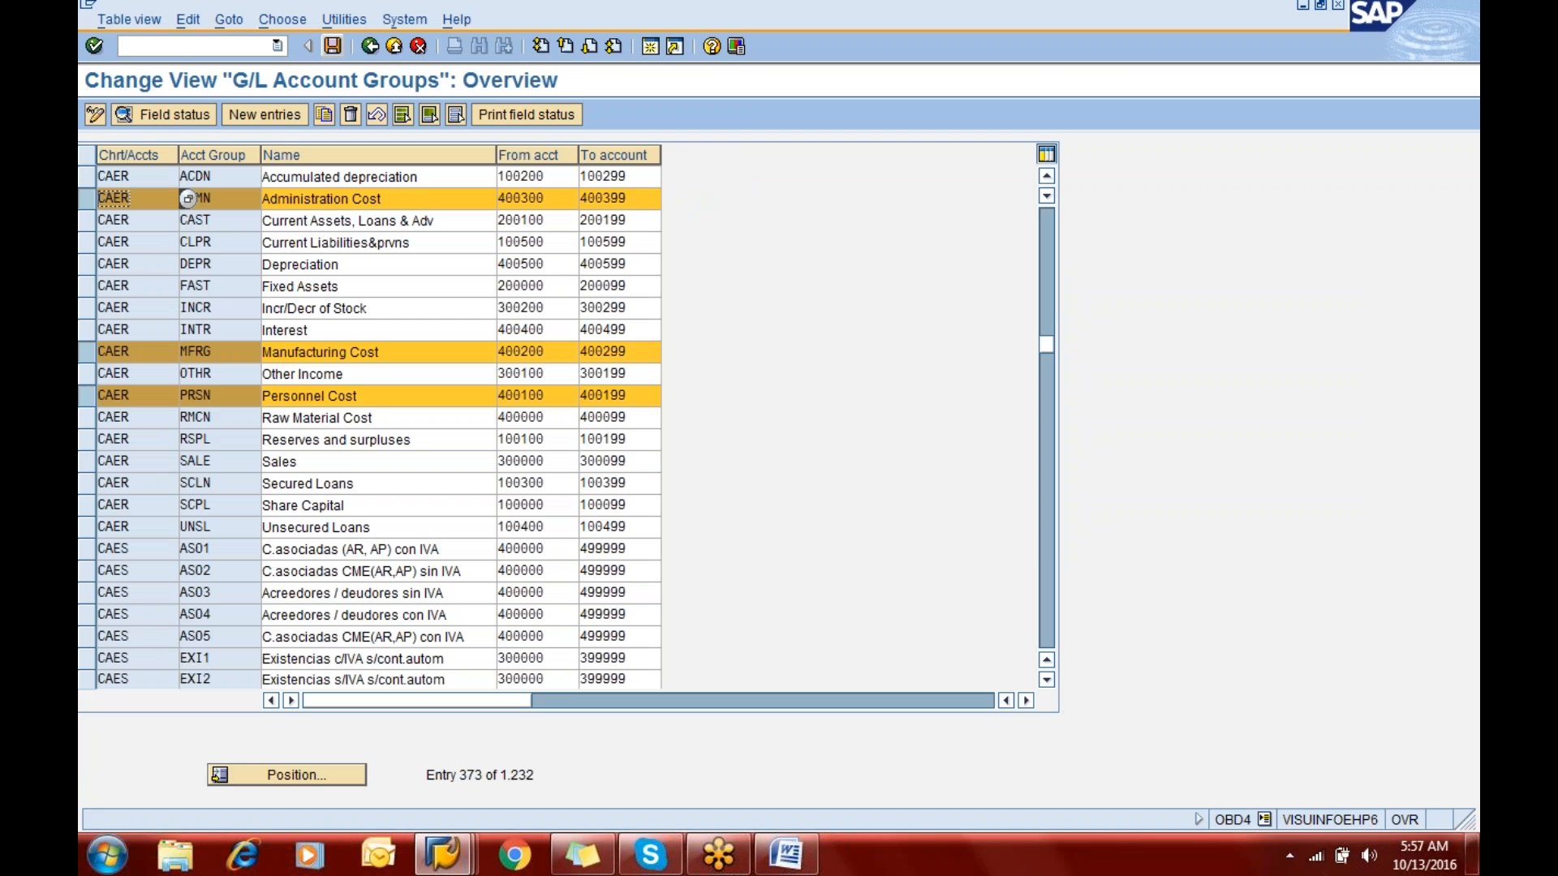
pyautogui.hotkey('alt', 'Tab')
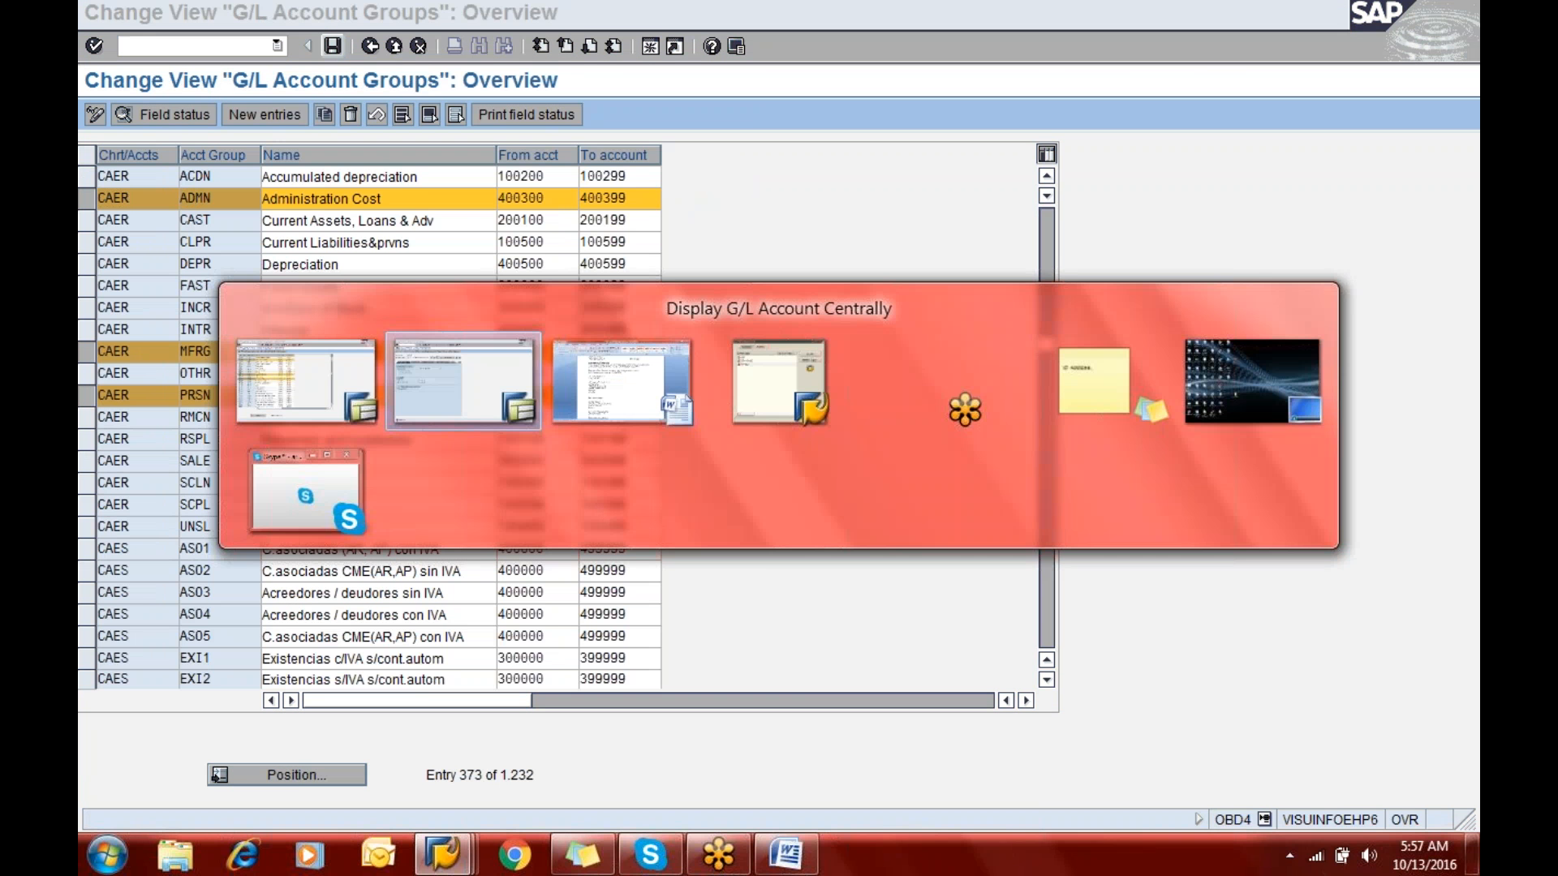
pyautogui.hotkey('alt', 'Tab')
pyautogui.press('Down')
pyautogui.press('Down')
pyautogui.press('Down')
pyautogui.press('Down')
pyautogui.press('Down')
pyautogui.press('Down')
pyautogui.press('Down')
pyautogui.press('Down')
pyautogui.press('Down')
pyautogui.press('Down')
pyautogui.press('Down')
pyautogui.press('Down')
pyautogui.press('Down')
pyautogui.press('Down')
pyautogui.press('Down')
pyautogui.press('Down')
pyautogui.press('Down')
pyautogui.press('Down')
pyautogui.press('Down')
pyautogui.press('Down')
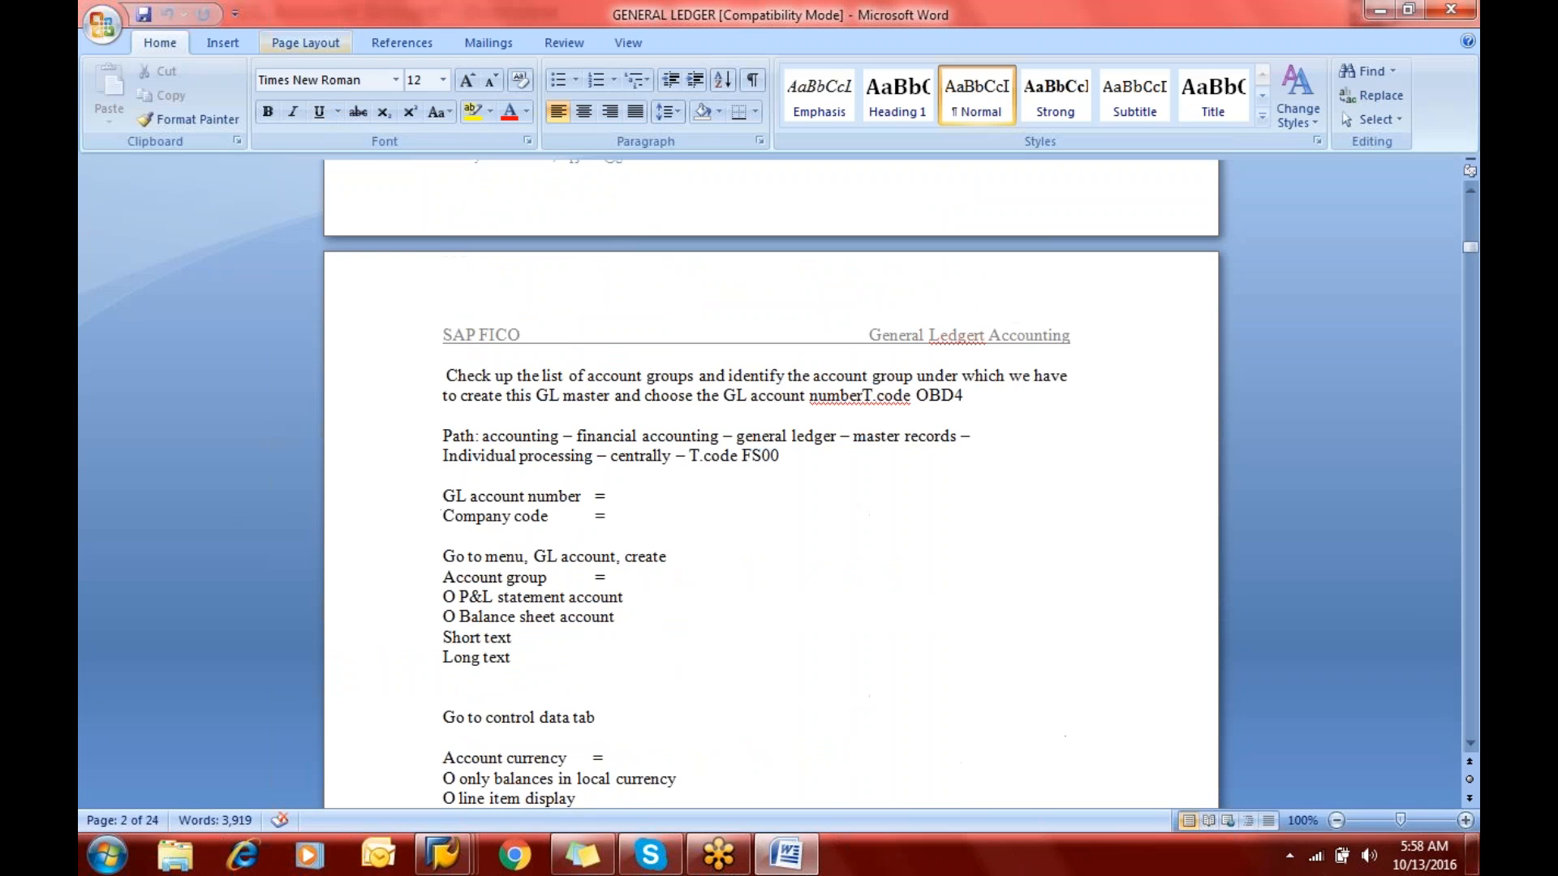
pyautogui.press('Down')
pyautogui.press('Down')
pyautogui.press('Down')
pyautogui.press('Down')
pyautogui.press('Down')
pyautogui.press('Down')
pyautogui.press('Down')
pyautogui.press('Down')
pyautogui.press('Down')
pyautogui.press('Down')
pyautogui.press('Down')
pyautogui.press('Down')
pyautogui.press('Down')
pyautogui.press('Down')
pyautogui.press('Down')
pyautogui.press('Down')
pyautogui.press('Down')
pyautogui.press('Down')
pyautogui.press('Down')
pyautogui.press('Down')
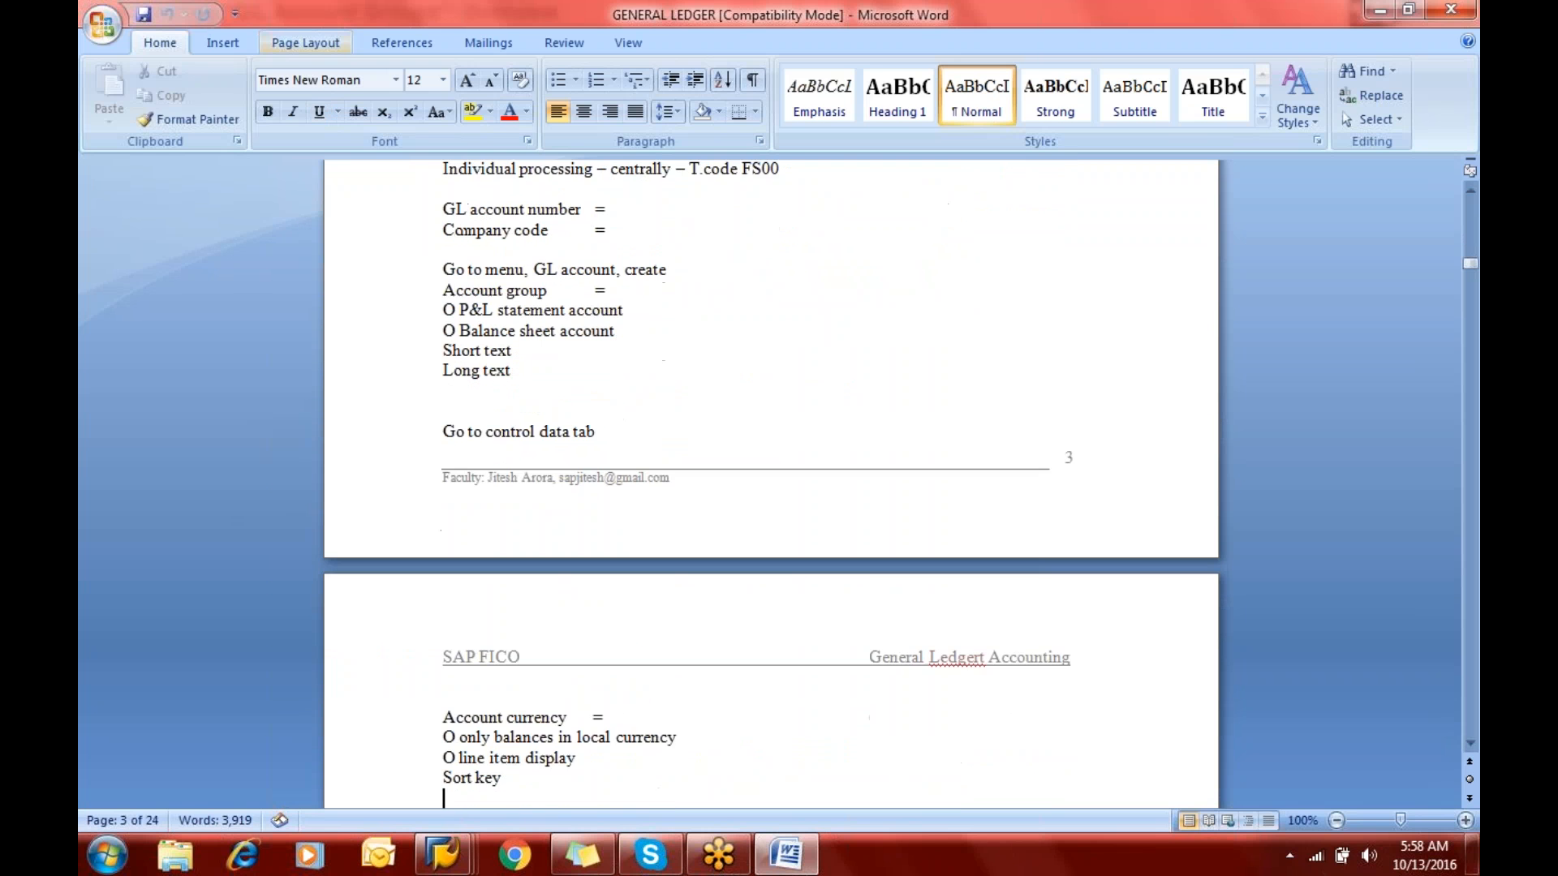
pyautogui.press('Down')
pyautogui.press('Down')
pyautogui.press('Down')
pyautogui.press('Down')
pyautogui.press('Down')
pyautogui.press('Down')
pyautogui.press('Down')
pyautogui.press('Down')
pyautogui.press('Down')
pyautogui.press('Up')
pyautogui.press('Up')
pyautogui.press('Up')
pyautogui.press('Up')
pyautogui.press('Up')
pyautogui.press('Up')
pyautogui.press('Up')
pyautogui.press('Up')
pyautogui.press('Up')
pyautogui.press('Up')
pyautogui.press('Up')
pyautogui.press('Up')
pyautogui.press('Up')
pyautogui.press('Up')
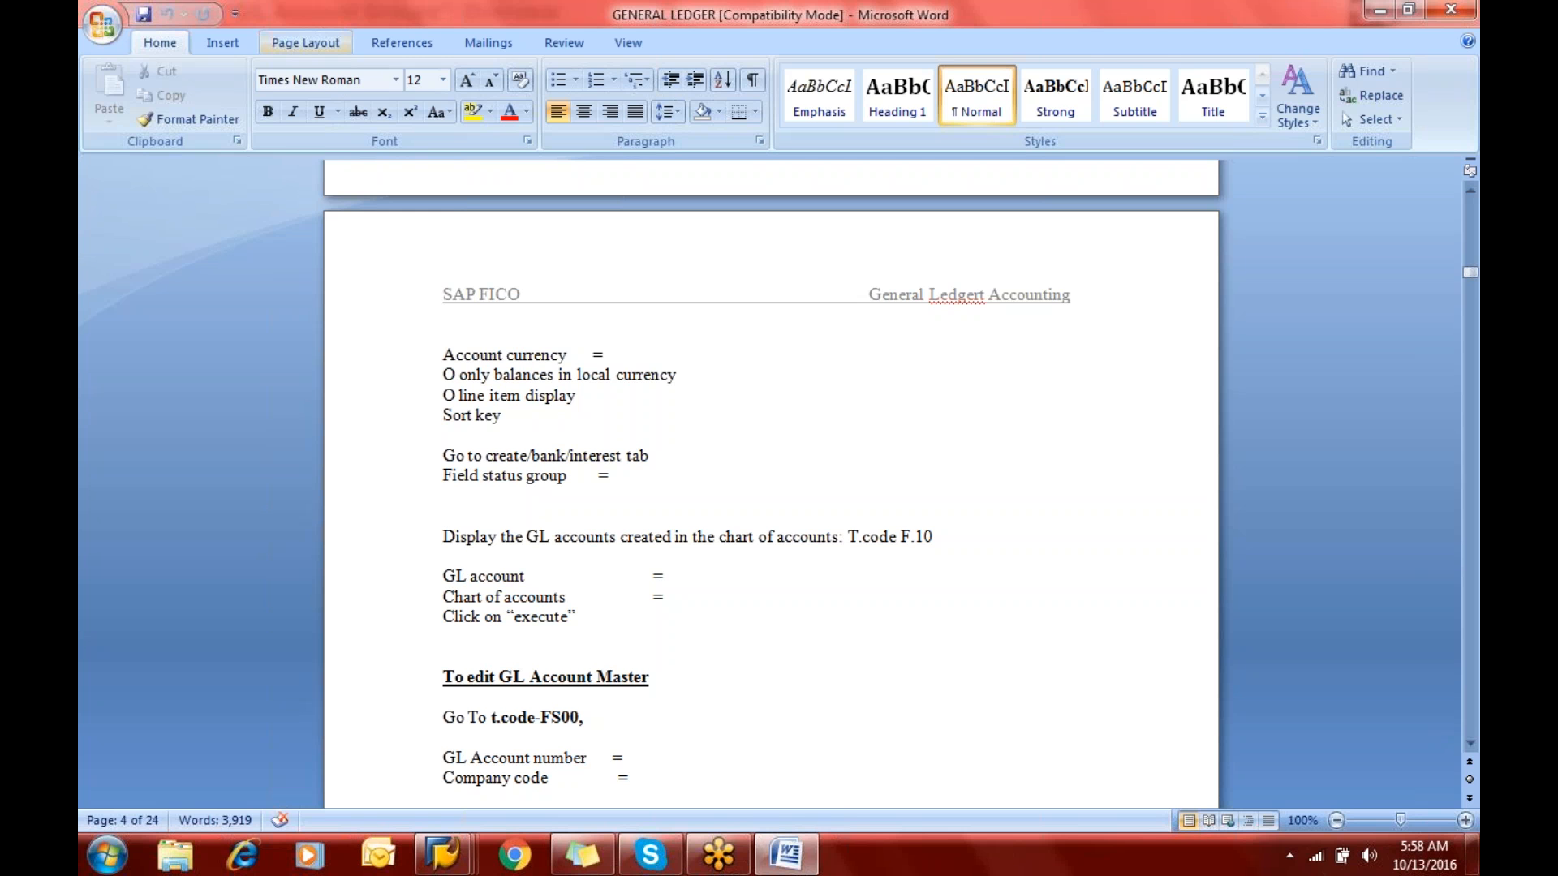
pyautogui.hotkey('alt', 'Tab')
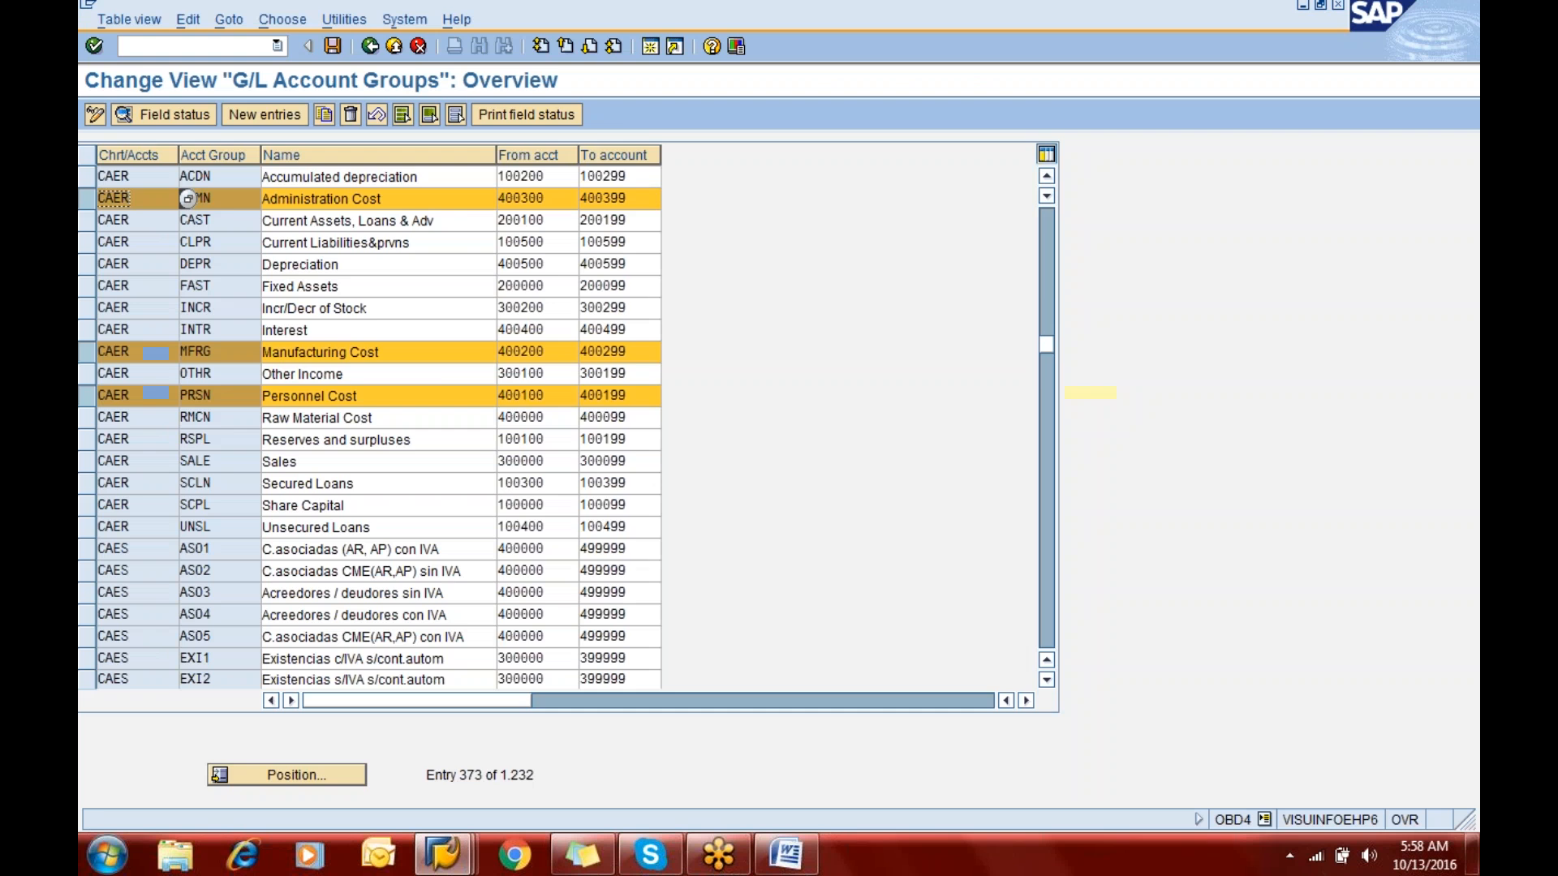
# - Leave the G/L account groups window and open the Chart of Accounts report with transaction code /nf.10
pyautogui.hotkey('alt', 'Tab')
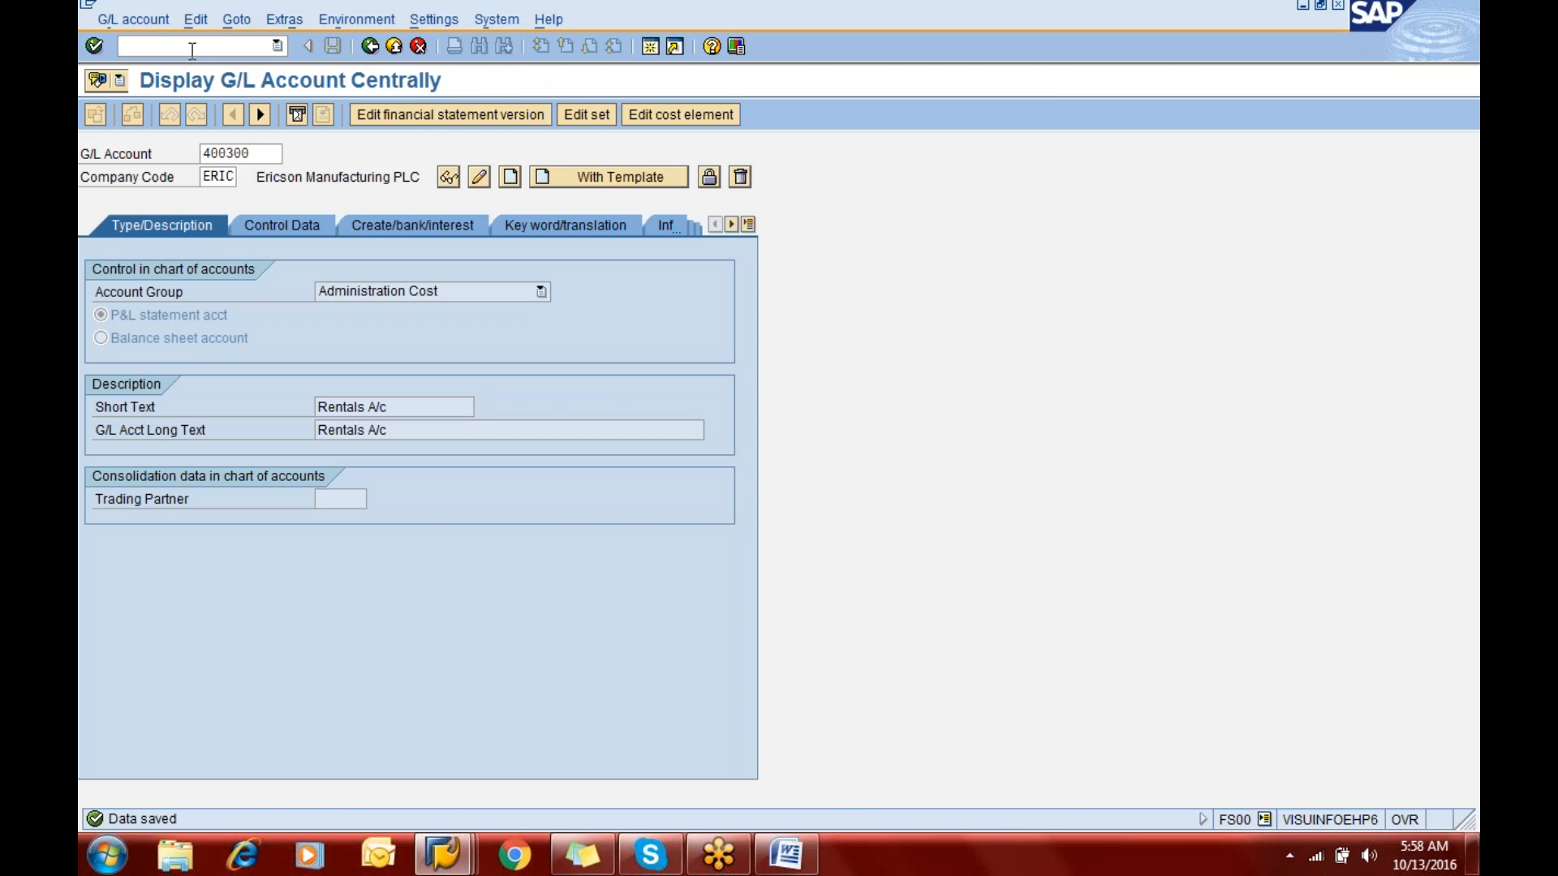
pyautogui.click(192, 50)
pyautogui.write('/nf.10')
pyautogui.press('Return')
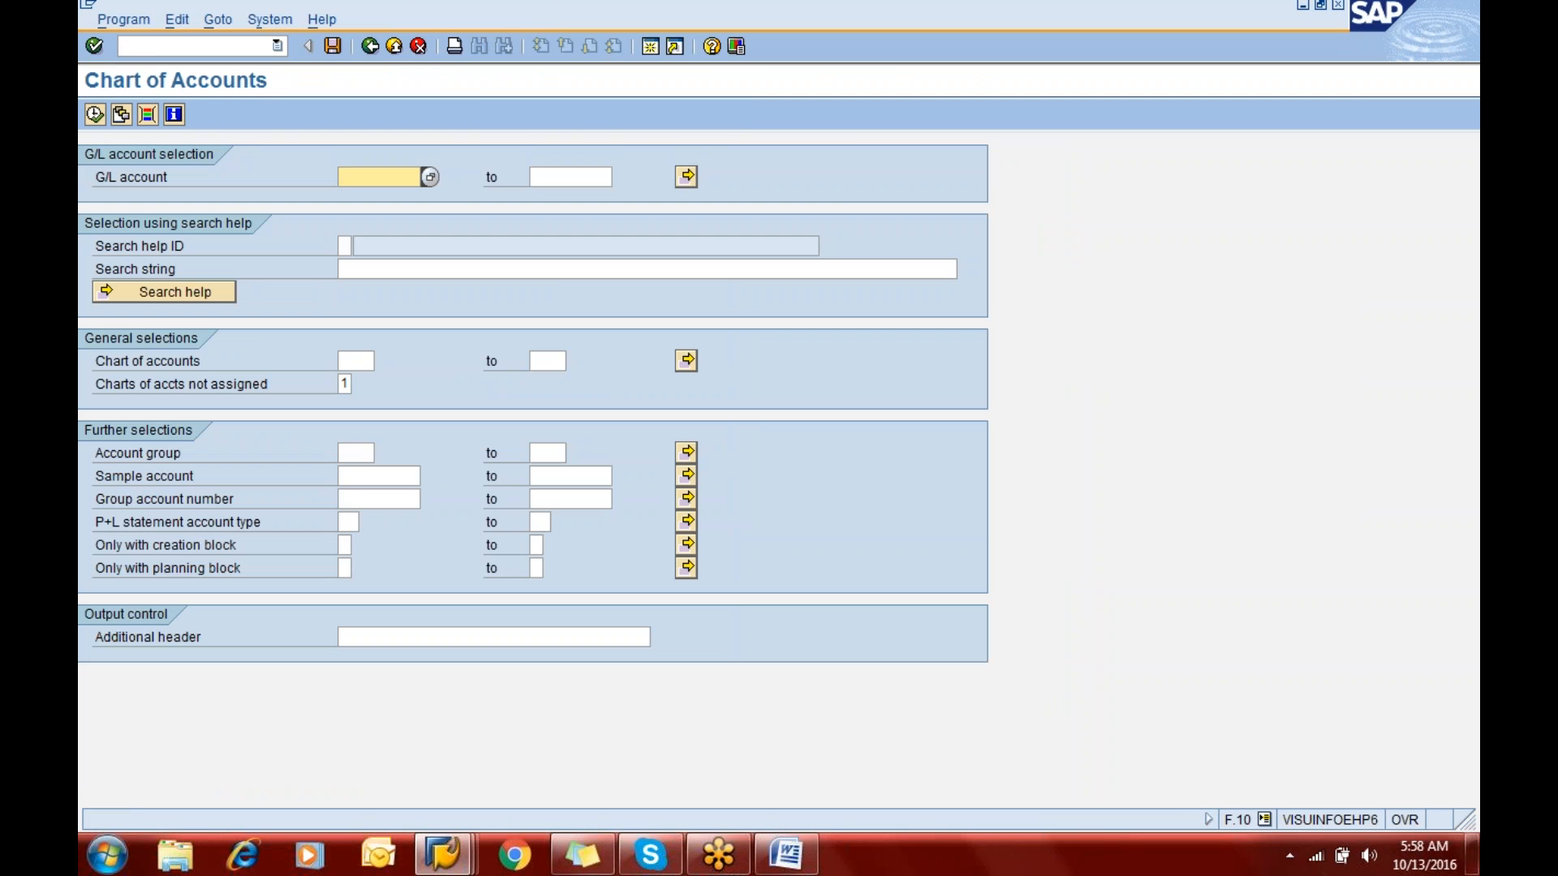
# - Run the Chart of Accounts report for G/L accounts 1 to all in chart of accounts CAER
pyautogui.write('1')
pyautogui.press('Tab')
pyautogui.write('all')
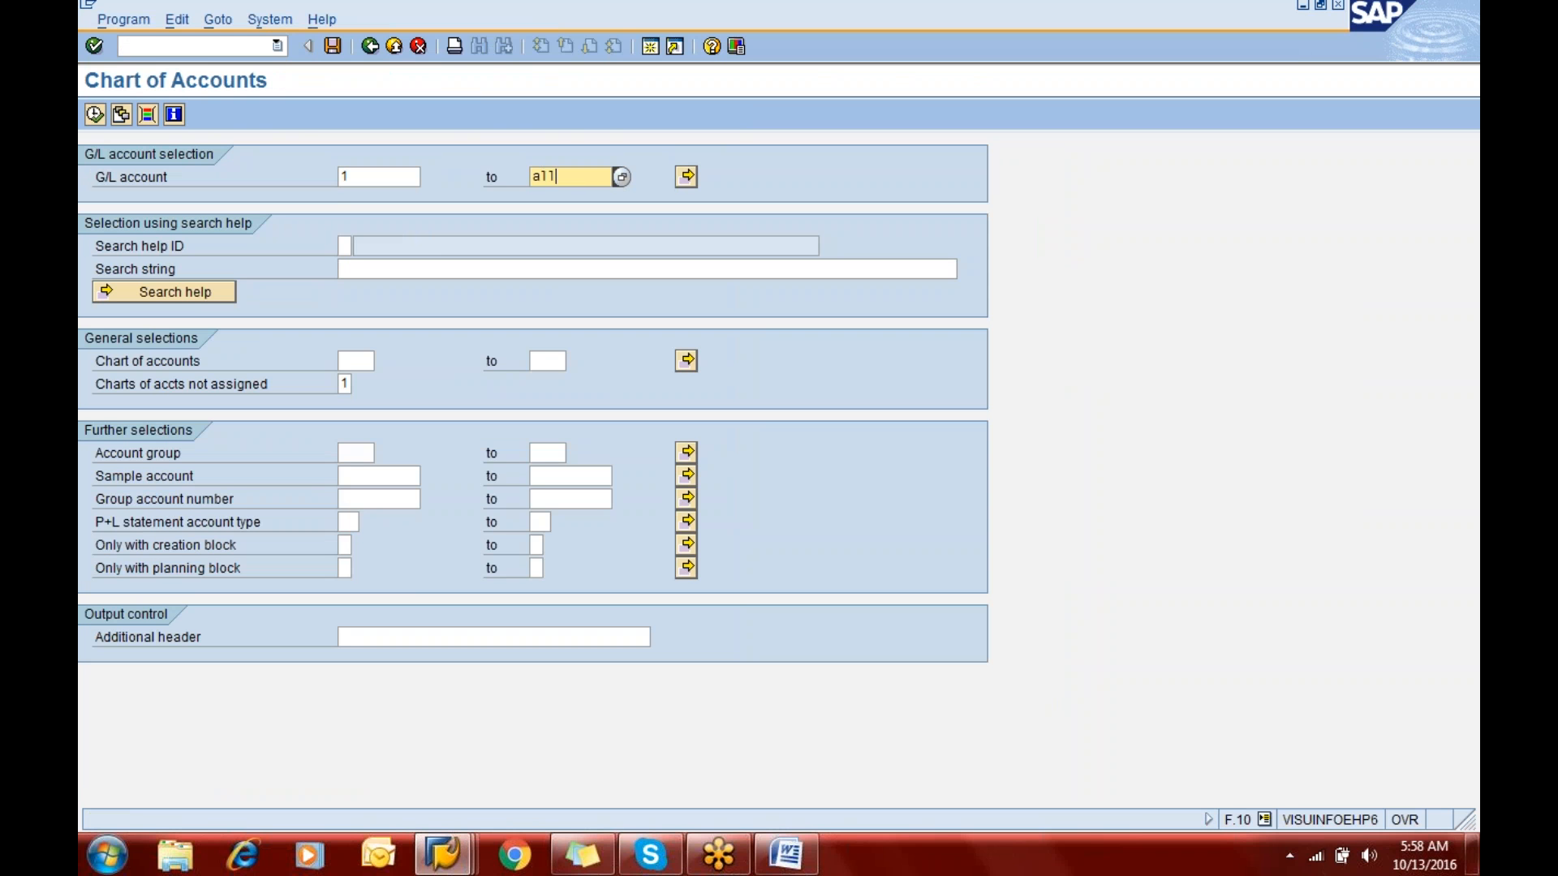
pyautogui.press('Tab')
pyautogui.press('Tab')
pyautogui.press('Tab')
pyautogui.press('Tab')
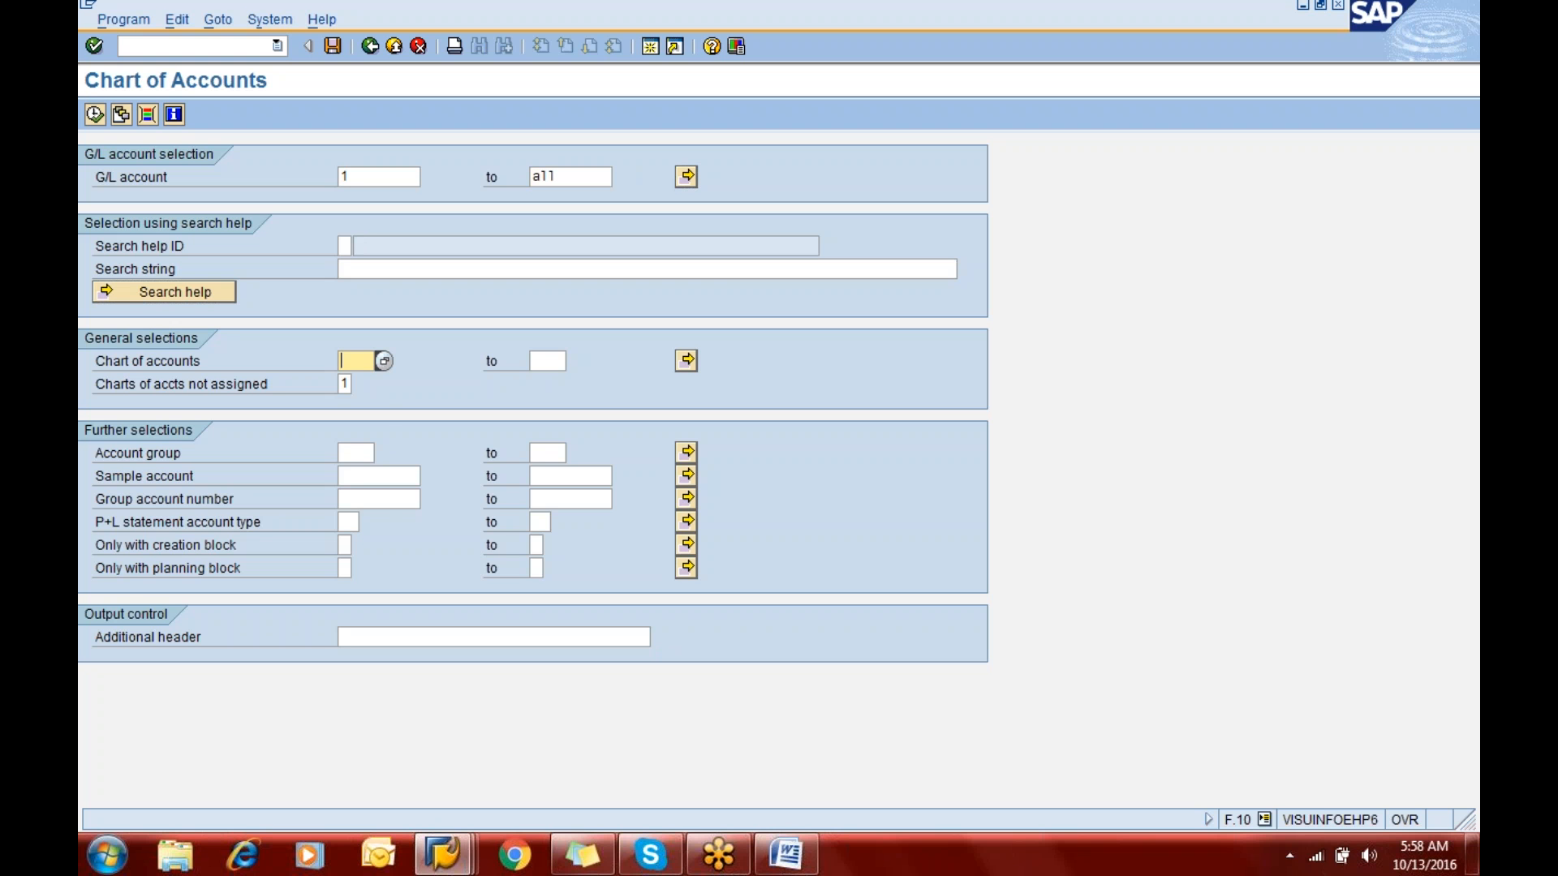
pyautogui.write('caer')
pyautogui.click(93, 122)
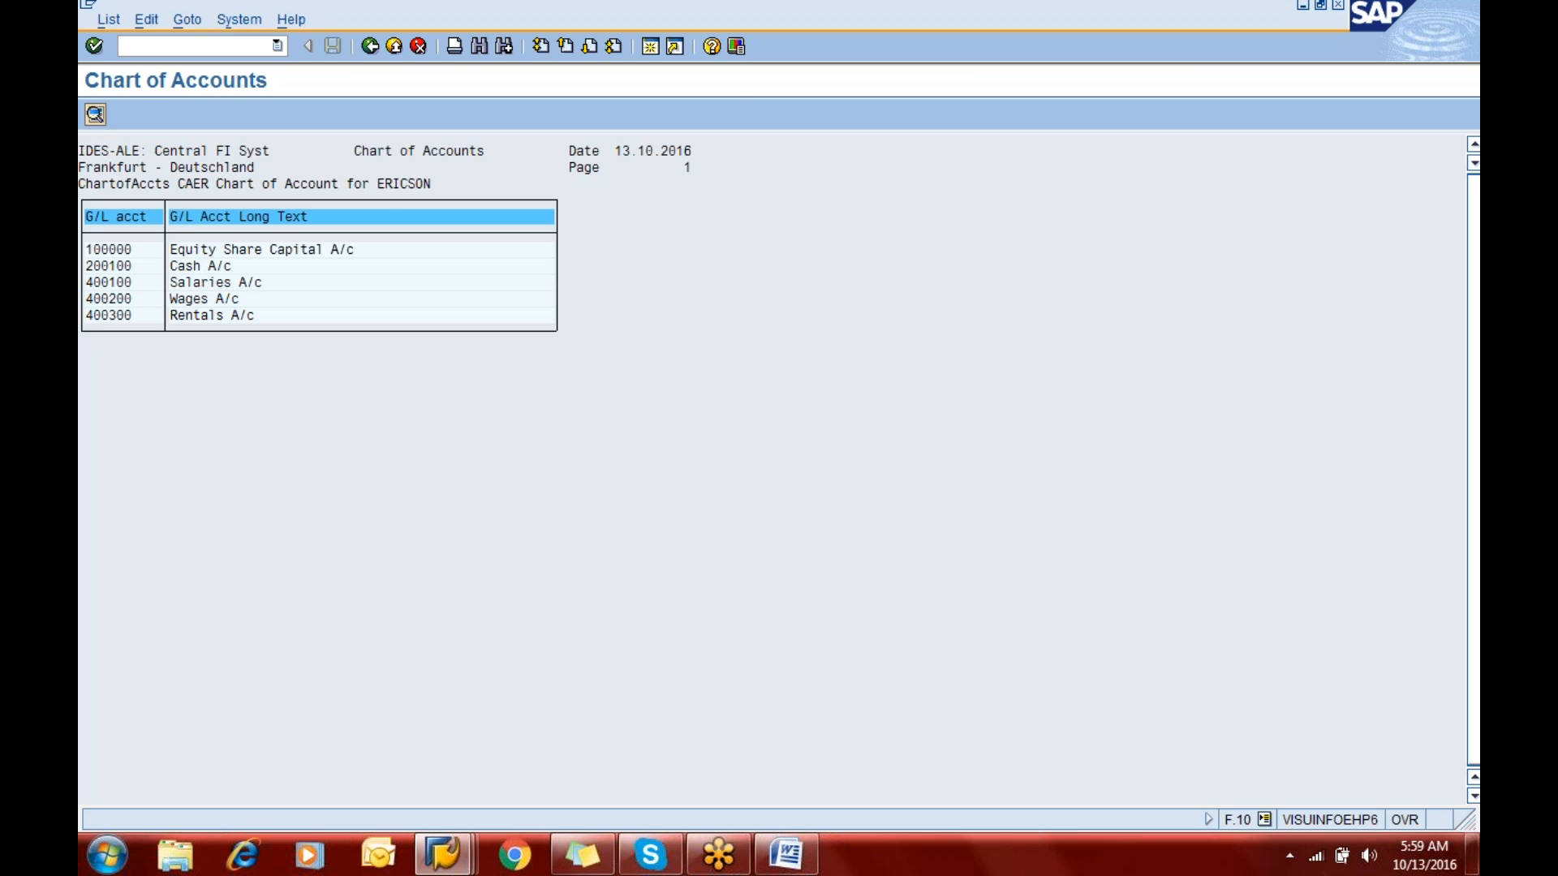
# - Display the details of the Equity Share Capital account and the Wages account from the chart of accounts list
pyautogui.doubleClick(201, 250)
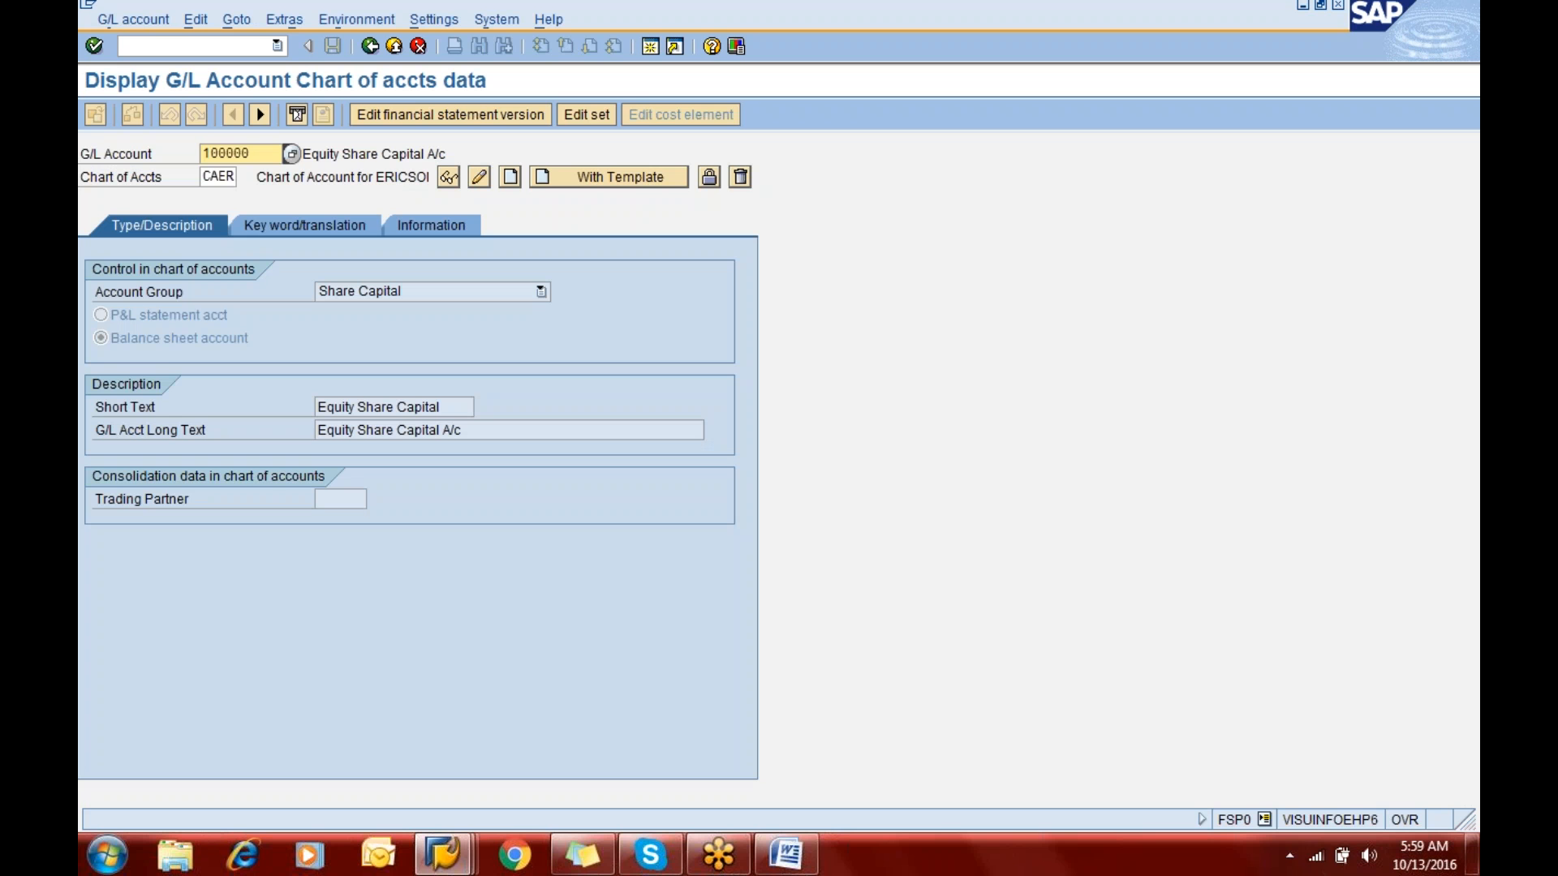
pyautogui.click(369, 47)
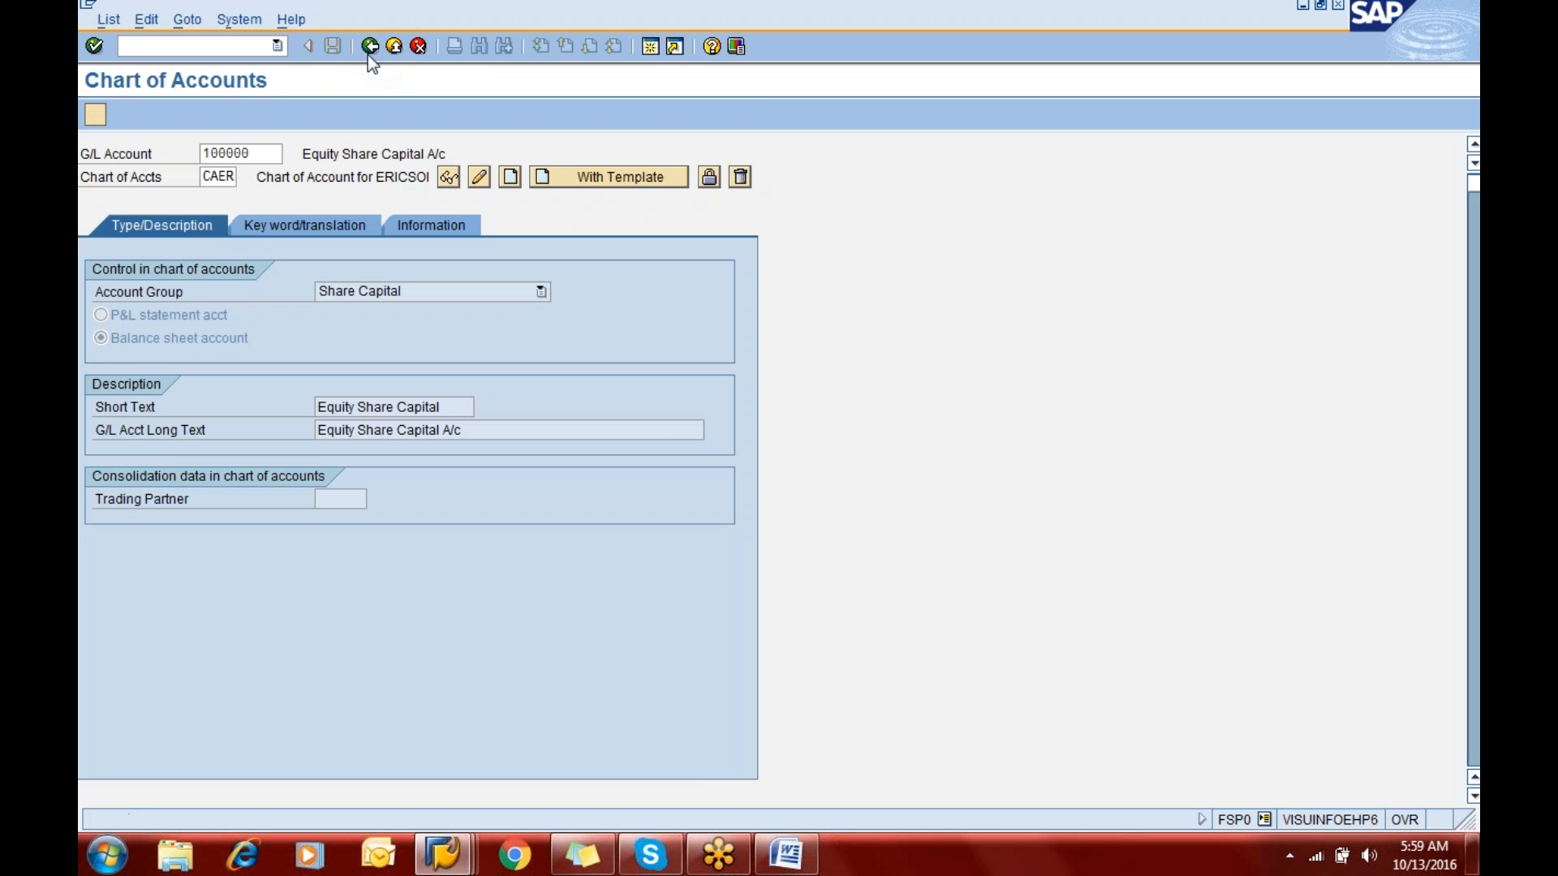
pyautogui.doubleClick(218, 300)
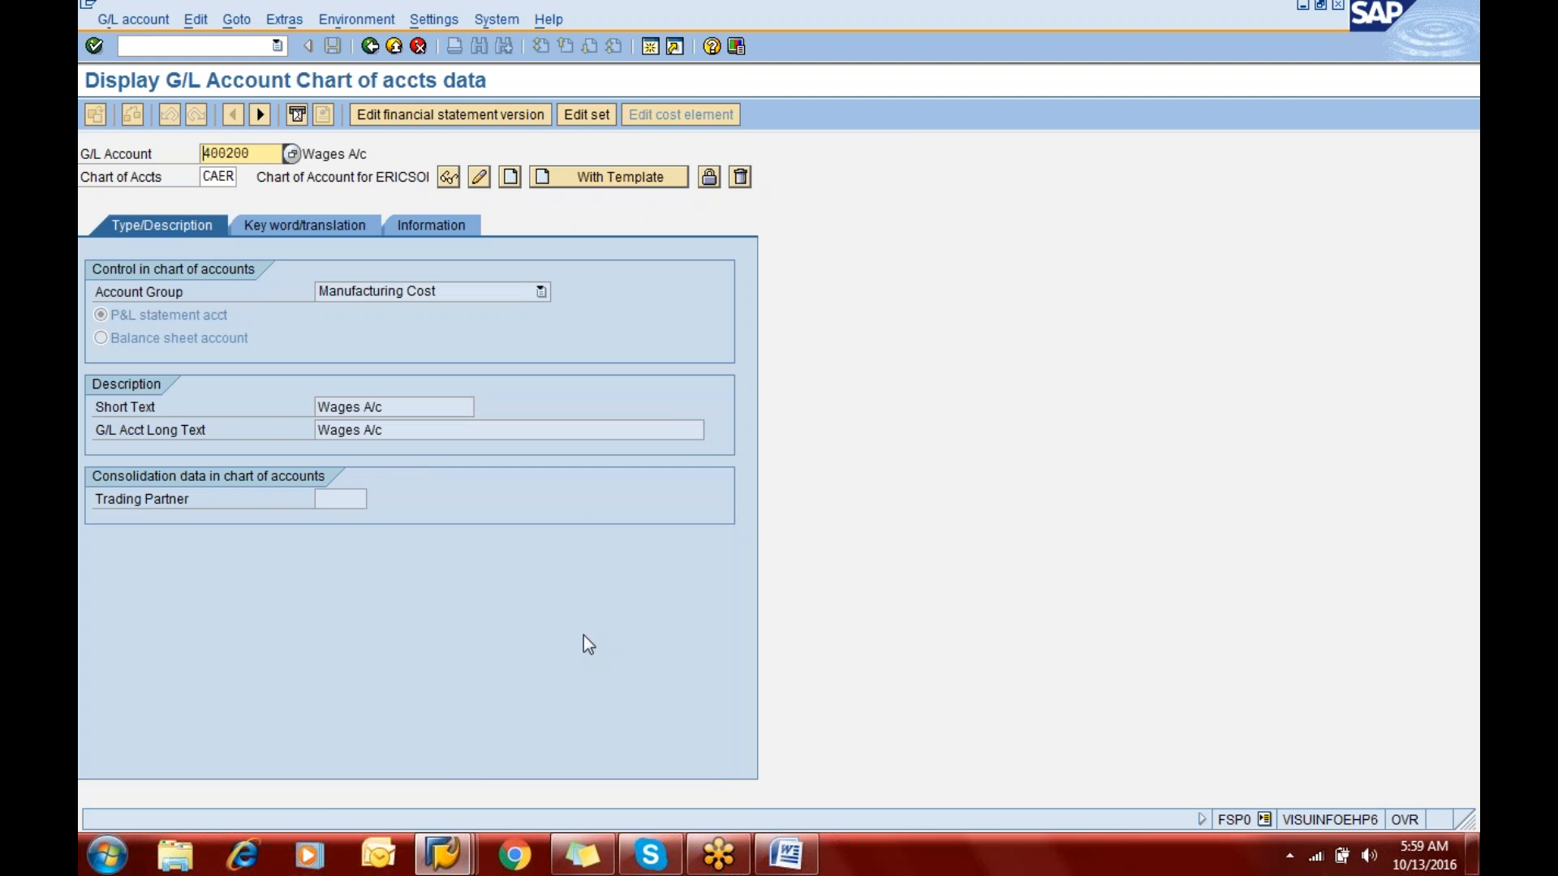
# - Switch to the General Ledger notes in Word, read the section on editing the GL account master, and return to SAP
pyautogui.click(797, 848)
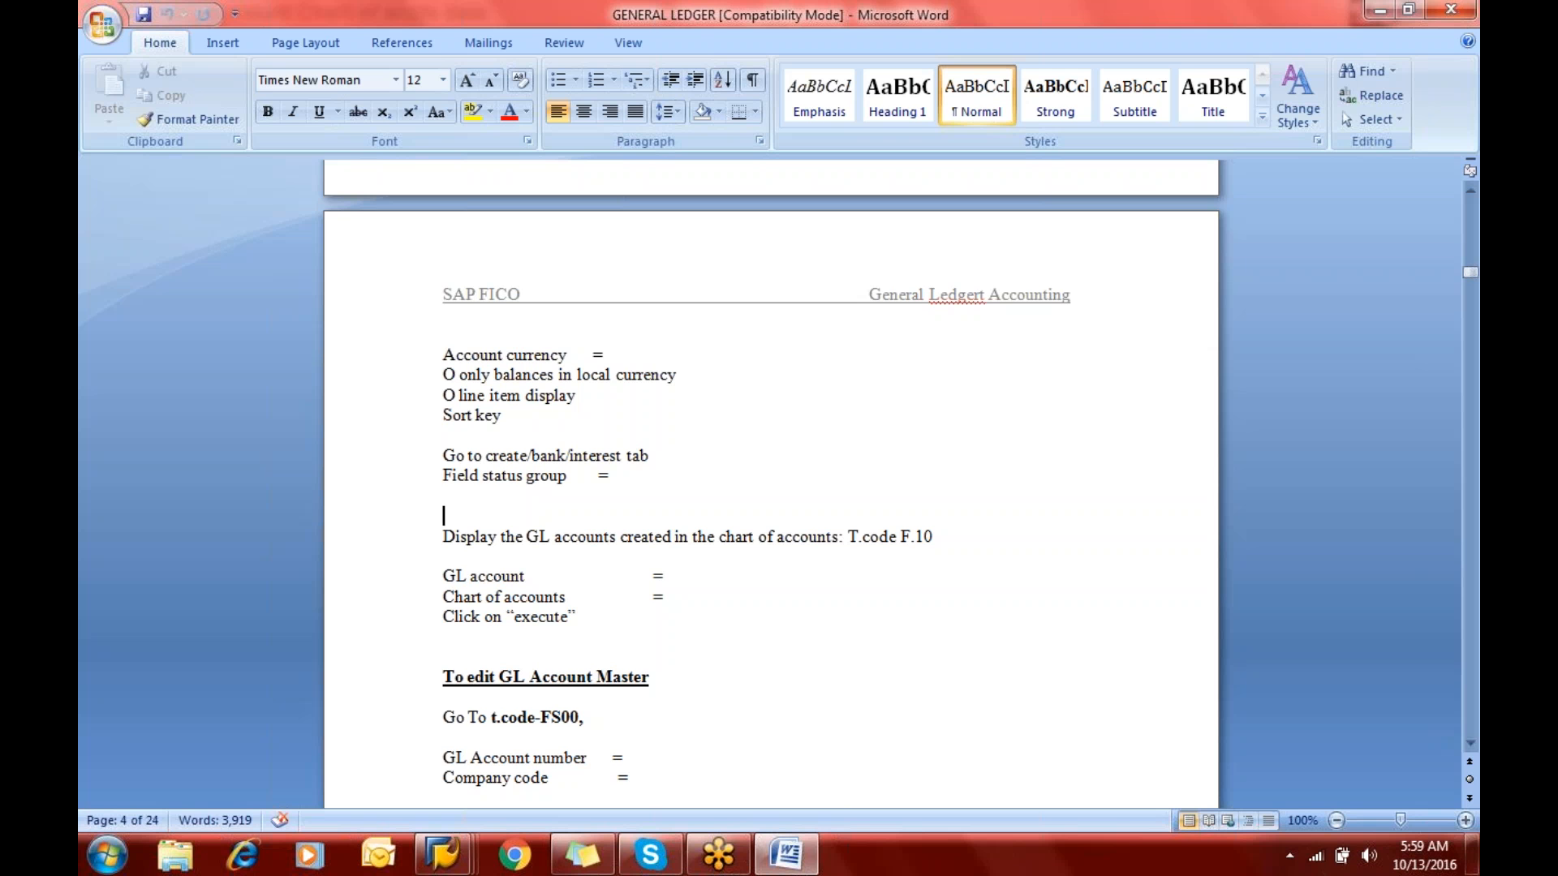
pyautogui.press('Down')
pyautogui.press('Down')
pyautogui.press('Down')
pyautogui.press('Down')
pyautogui.press('Down')
pyautogui.press('Down')
pyautogui.press('Down')
pyautogui.press('Down')
pyautogui.press('Down')
pyautogui.press('Down')
pyautogui.press('Down')
pyautogui.press('Down')
pyautogui.press('Down')
pyautogui.press('Down')
pyautogui.press('Down')
pyautogui.press('Down')
pyautogui.press('Down')
pyautogui.press('Down')
pyautogui.press('Down')
pyautogui.press('Down')
pyautogui.press('Down')
pyautogui.press('Down')
pyautogui.press('Down')
pyautogui.press('Down')
pyautogui.press('Down')
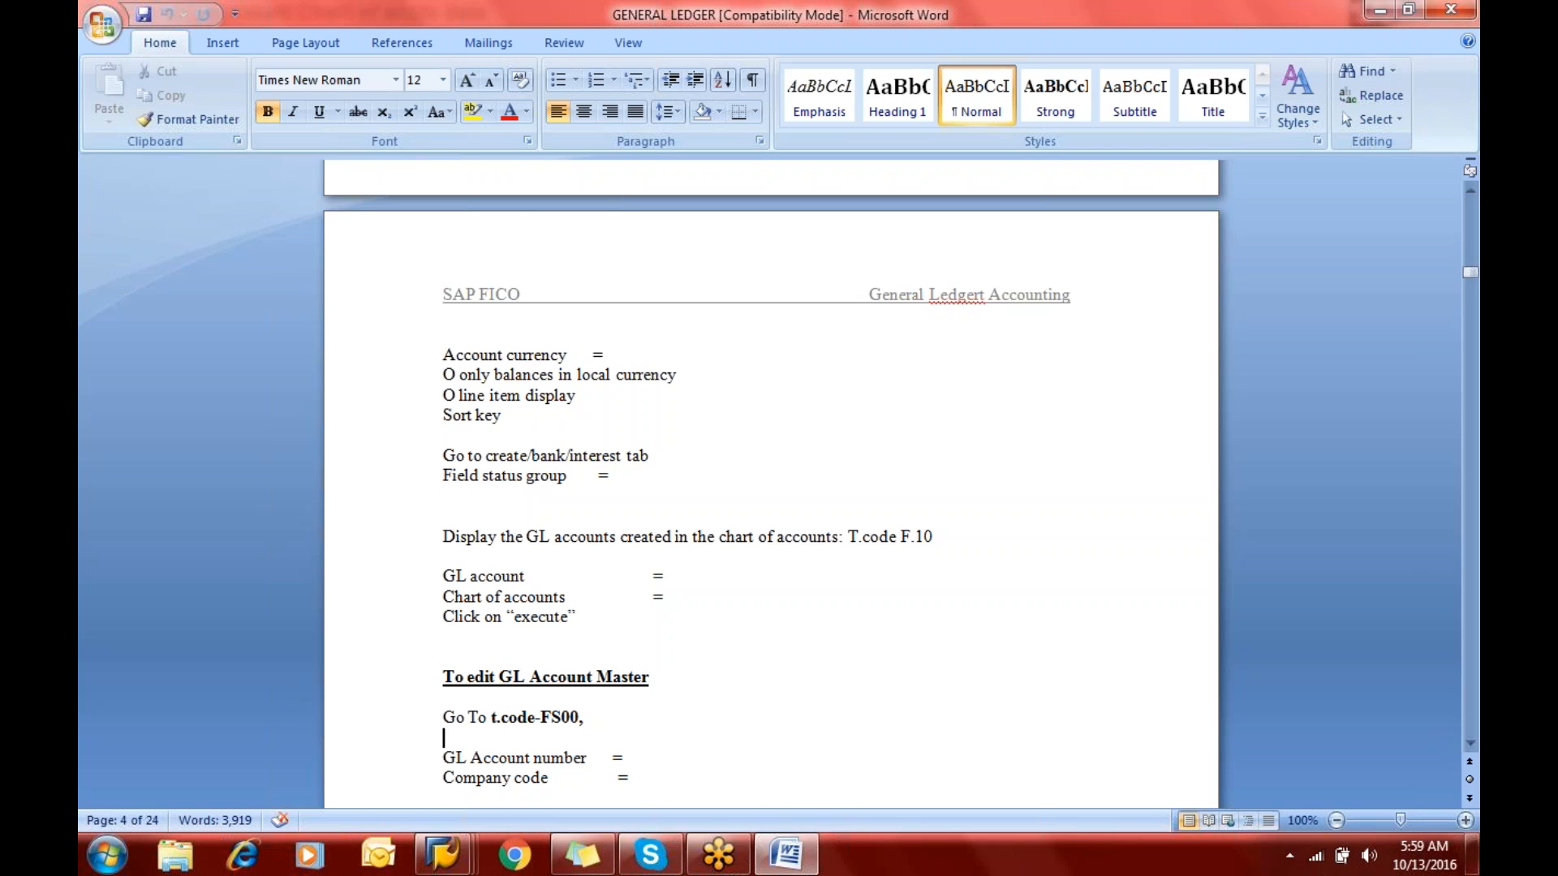
pyautogui.press('Down')
pyautogui.press('Down')
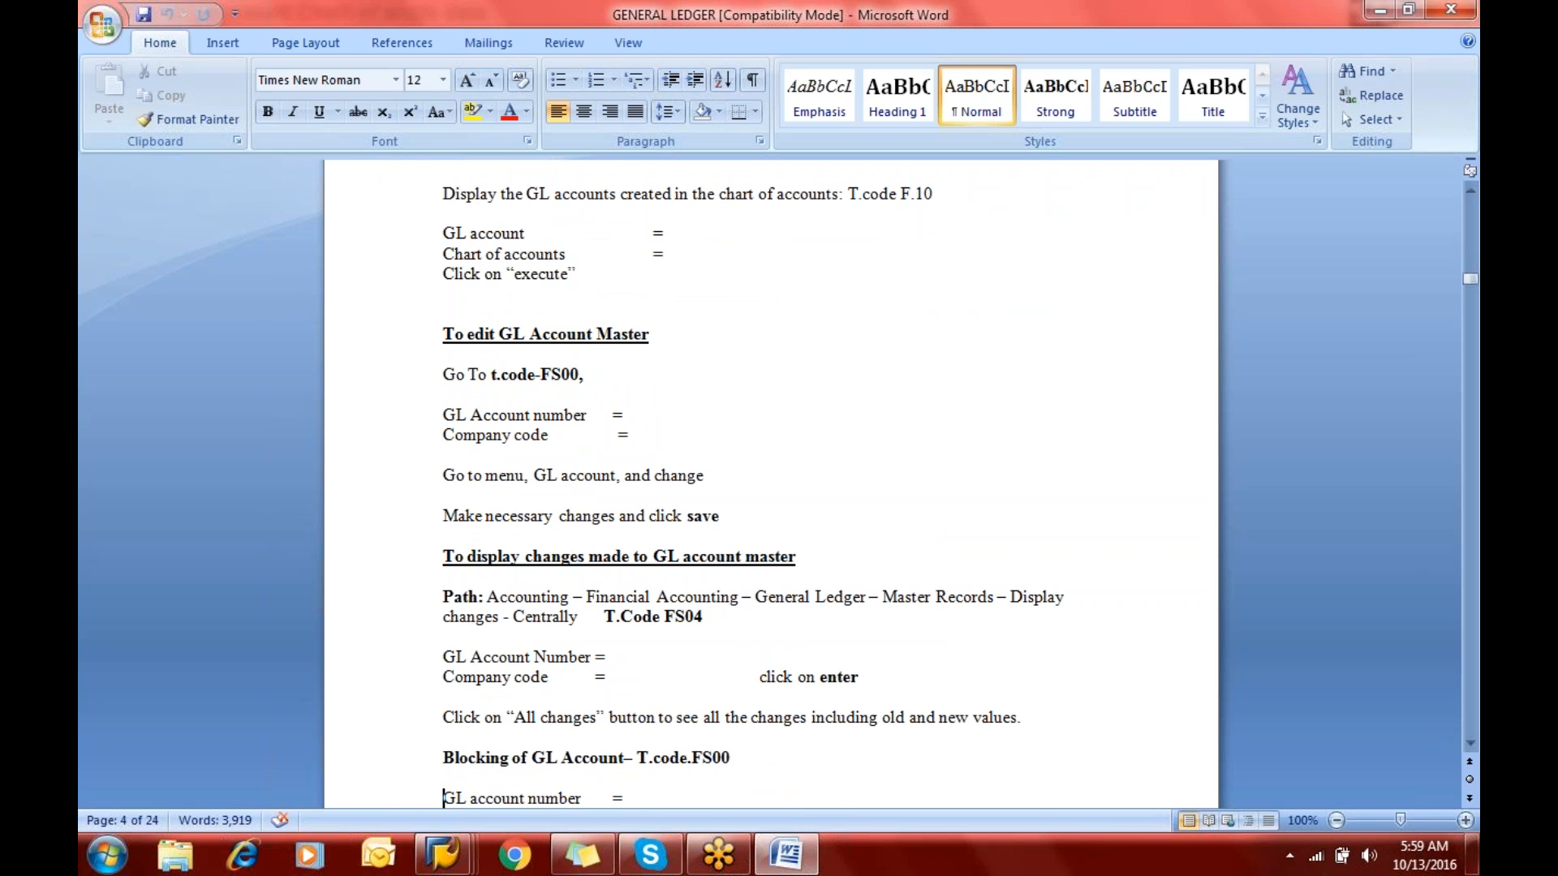
pyautogui.hotkey('alt', 'Tab')
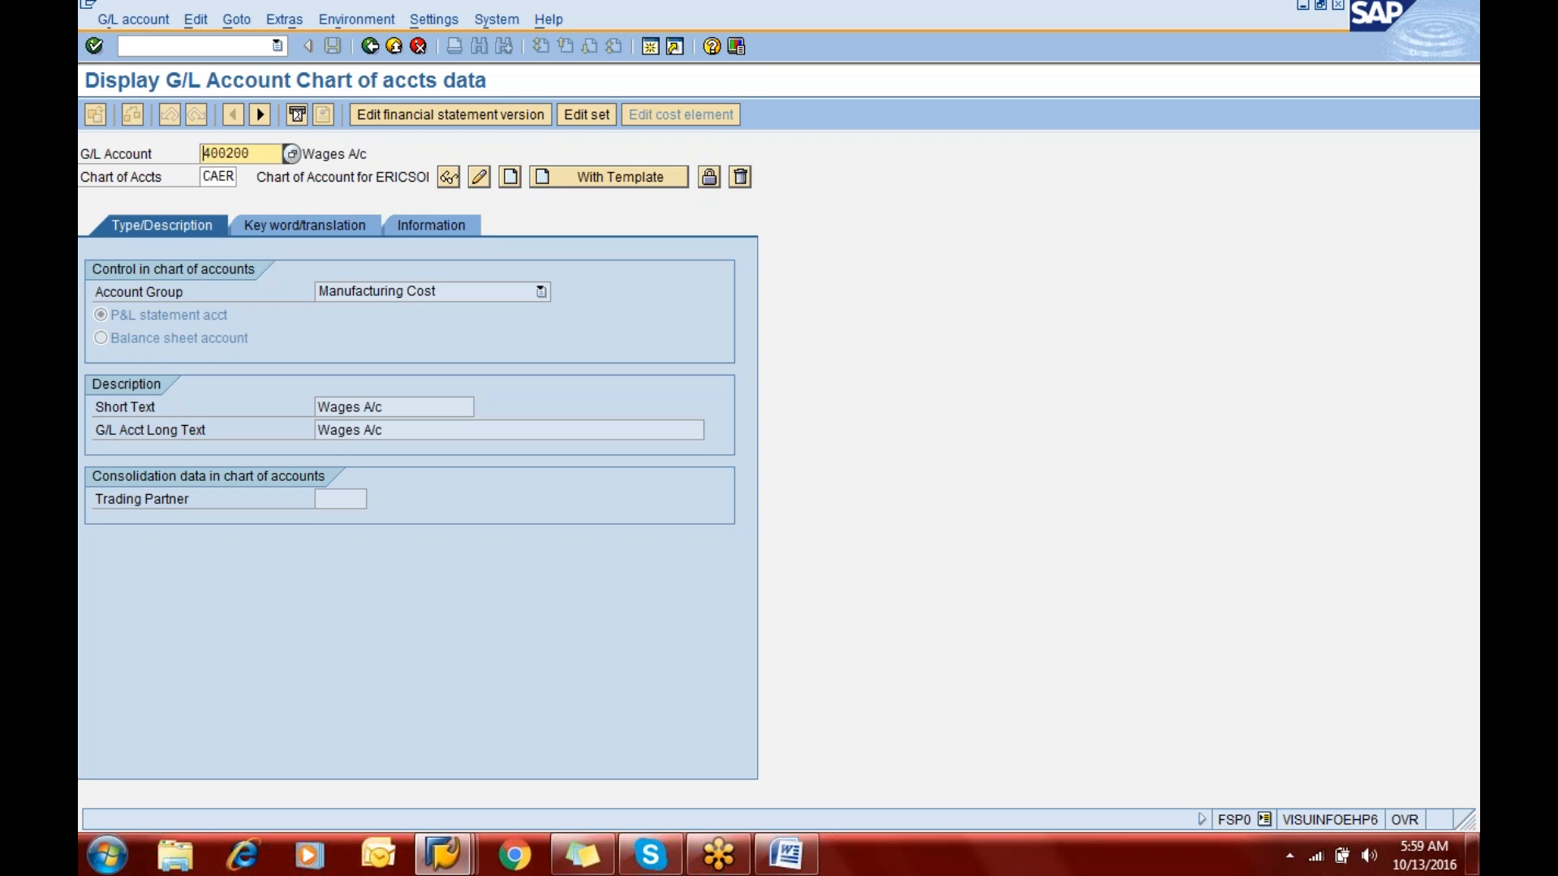
# - Display G/L account 200100 in chart of accounts CAER
pyautogui.press('Right')
pyautogui.press('Right')
pyautogui.press('Left')
pyautogui.press('Left')
pyautogui.write('2')
pyautogui.press('Right')
pyautogui.press('Right')
pyautogui.write('1')
pyautogui.press('Return')
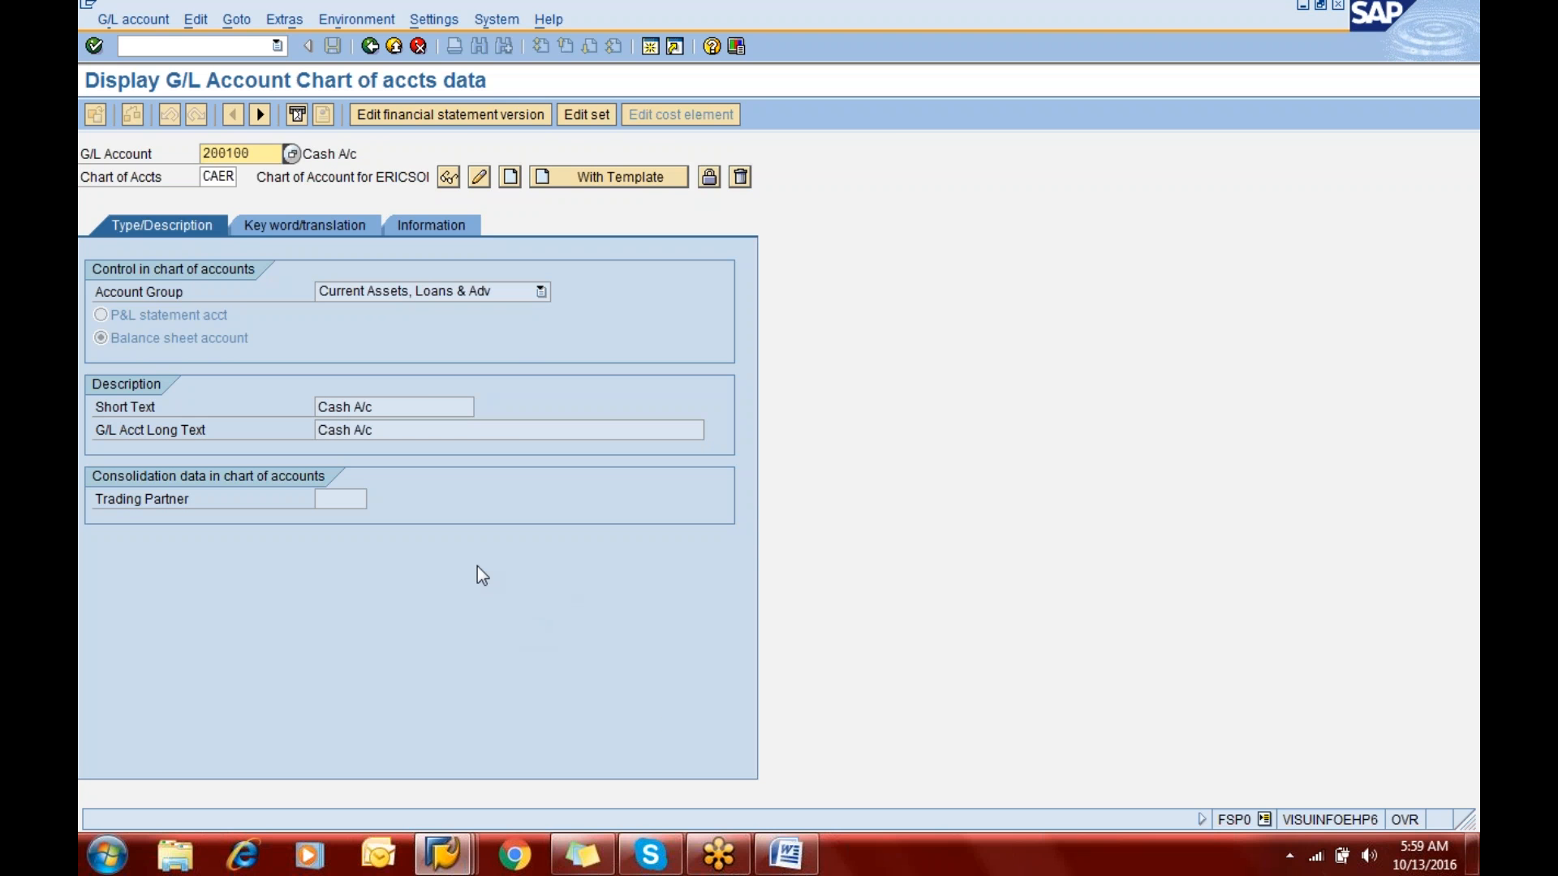
# - Try to change the short and long texts of G/L account 200100 to "Cash A/c - Office" in the chart of accounts data
pyautogui.click(480, 179)
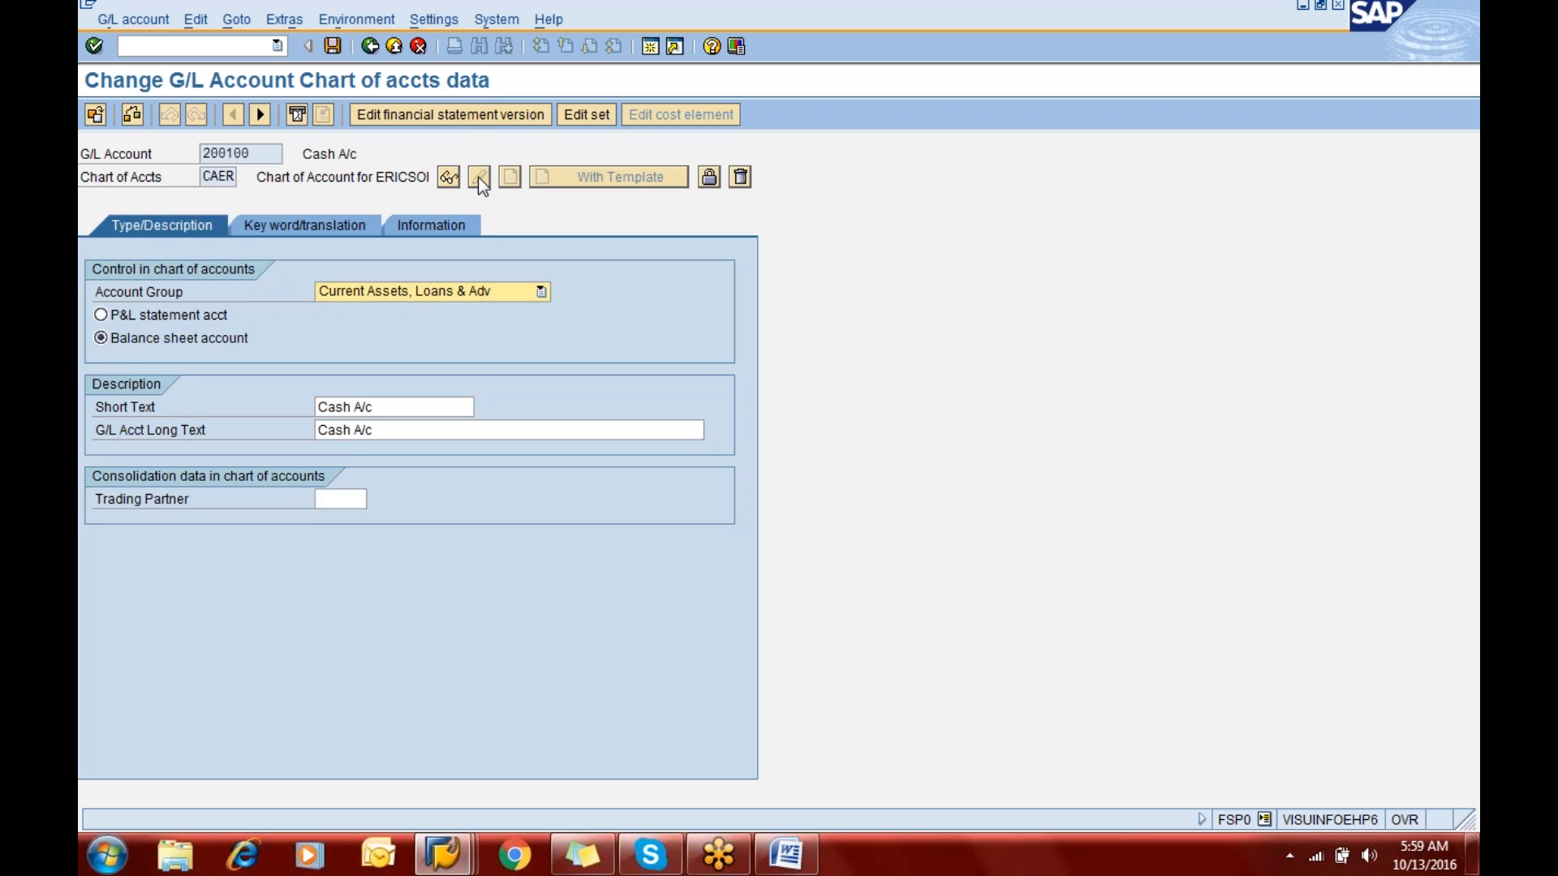
pyautogui.click(432, 406)
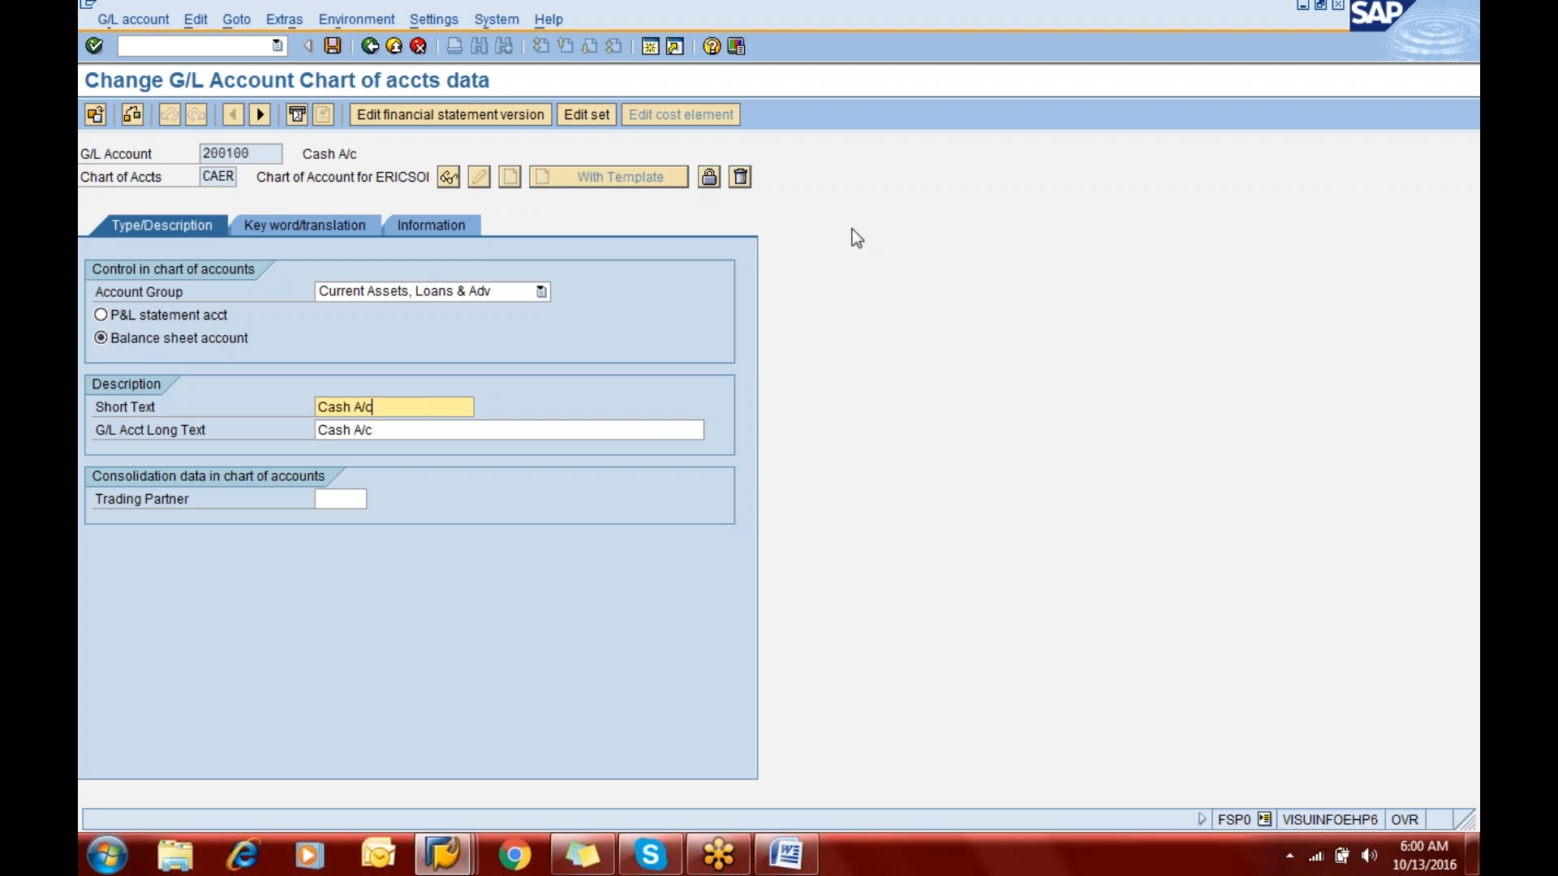
pyautogui.click(1131, 27)
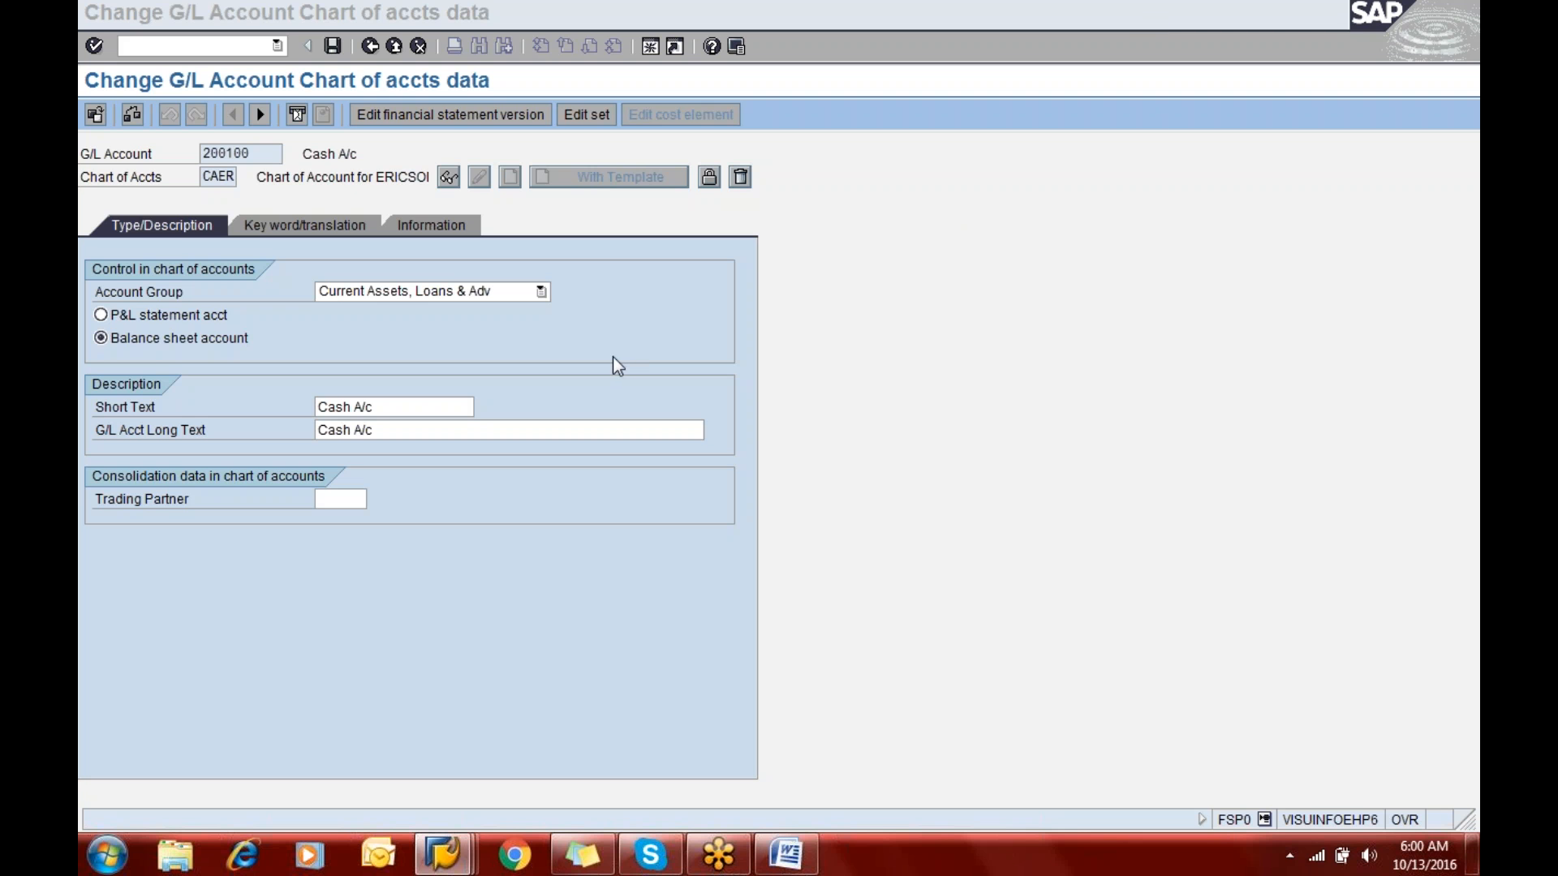
pyautogui.click(591, 430)
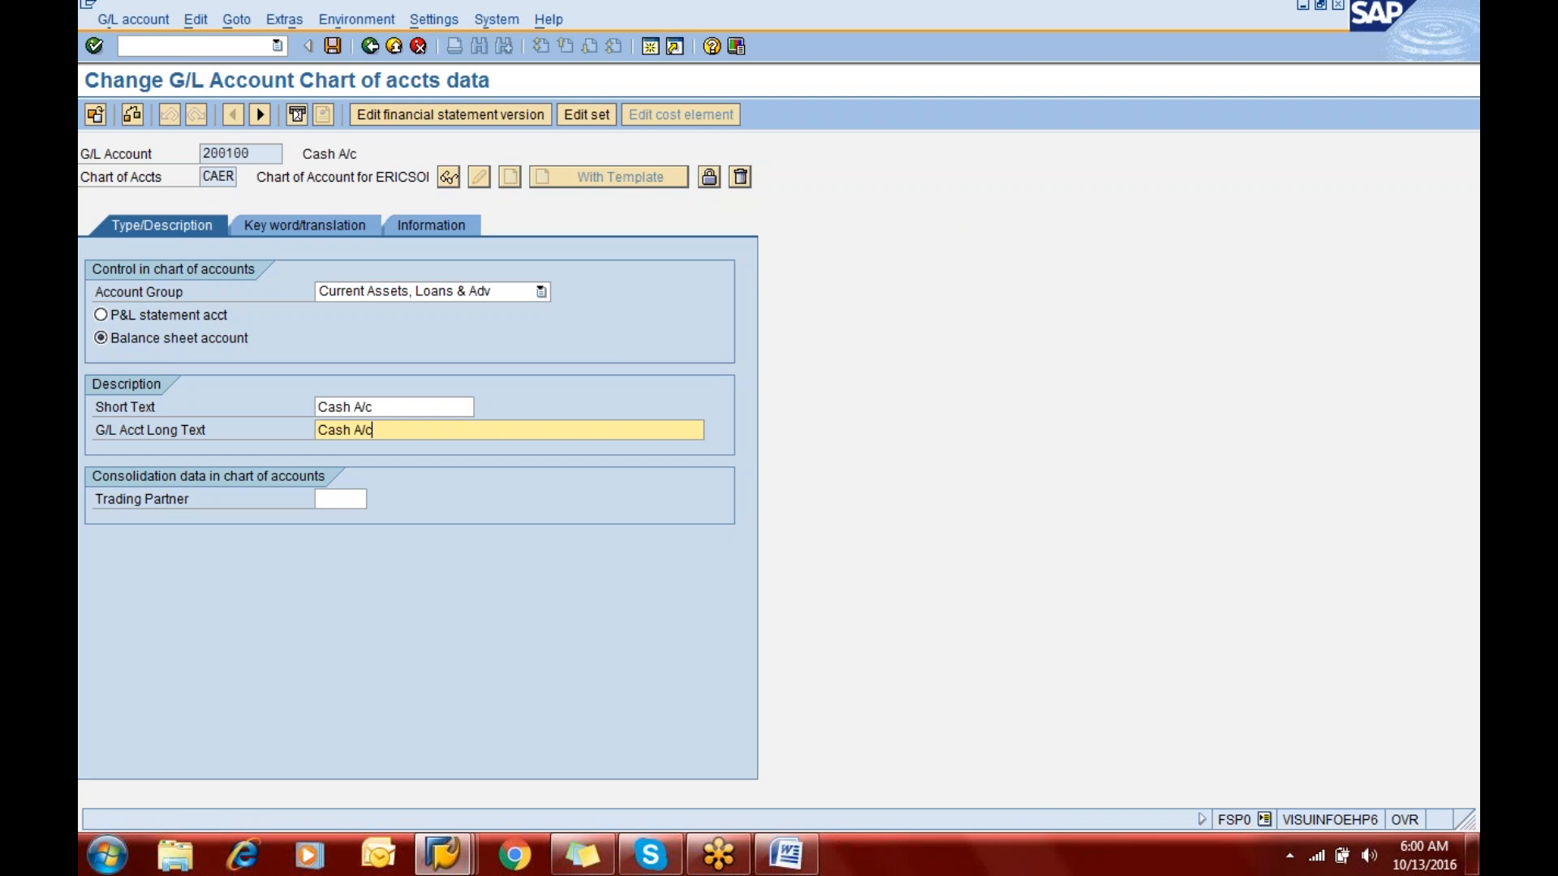
pyautogui.hotkey('alt', 'Tab')
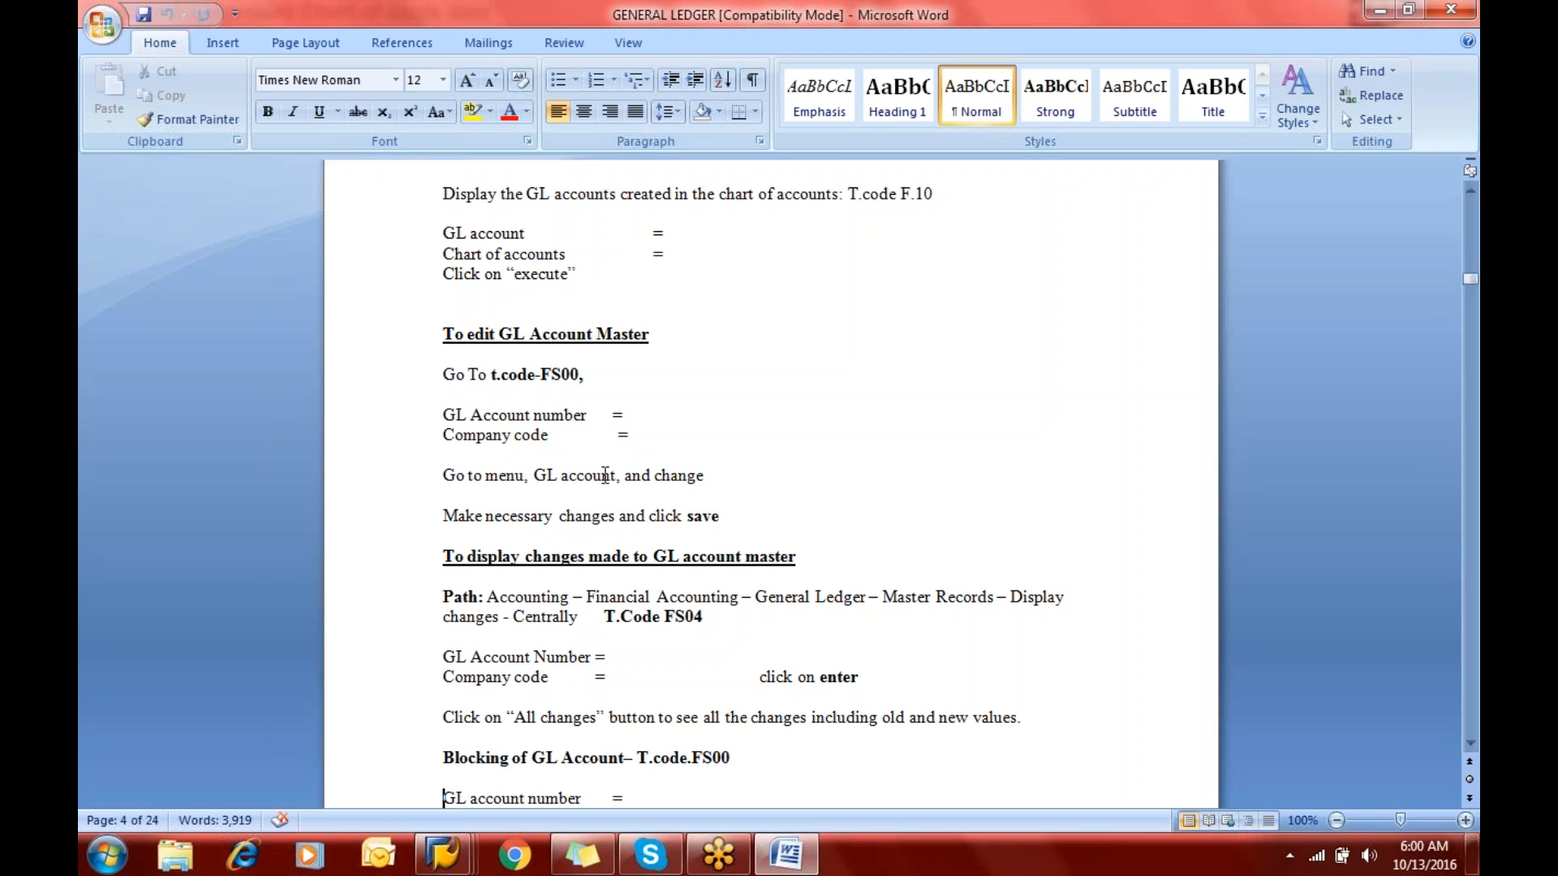
pyautogui.hotkey('alt', 'Tab')
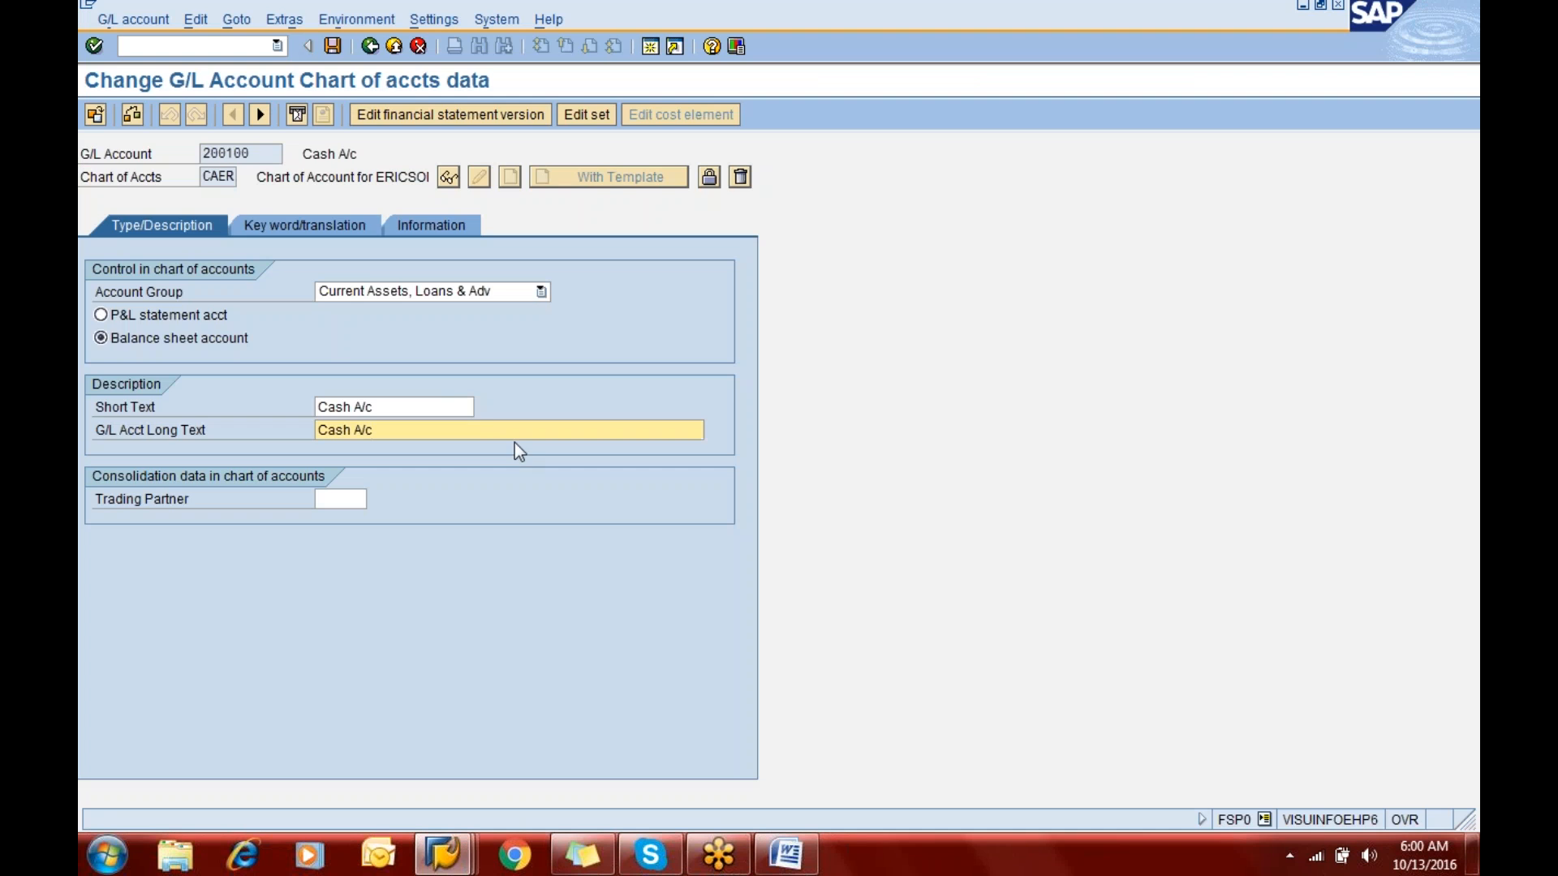
pyautogui.click(411, 409)
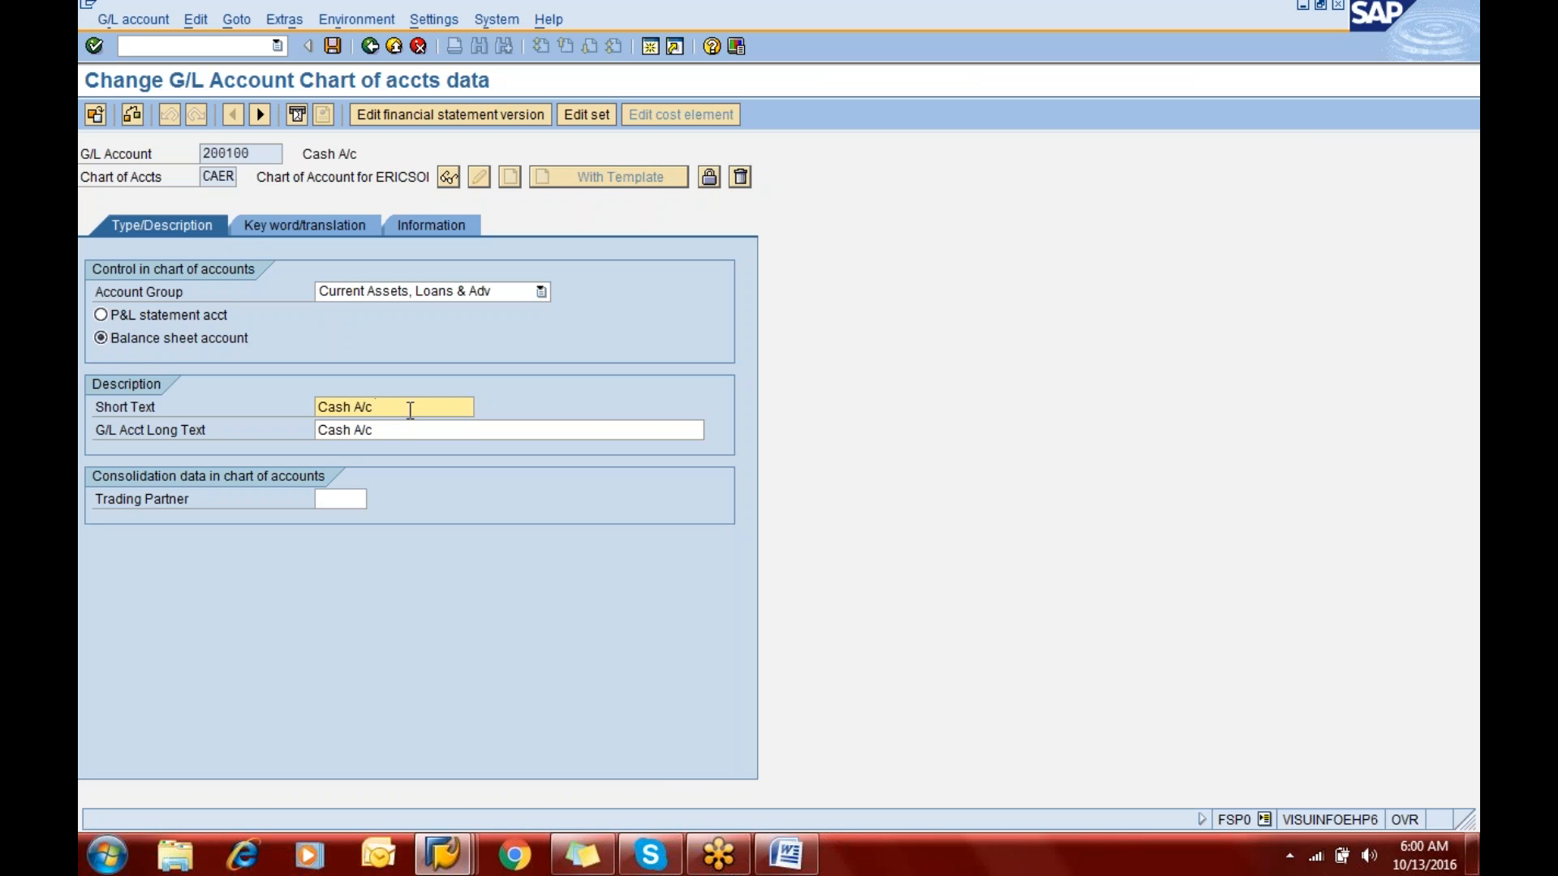
pyautogui.write('- Office')
pyautogui.press('Tab')
pyautogui.write('- Office')
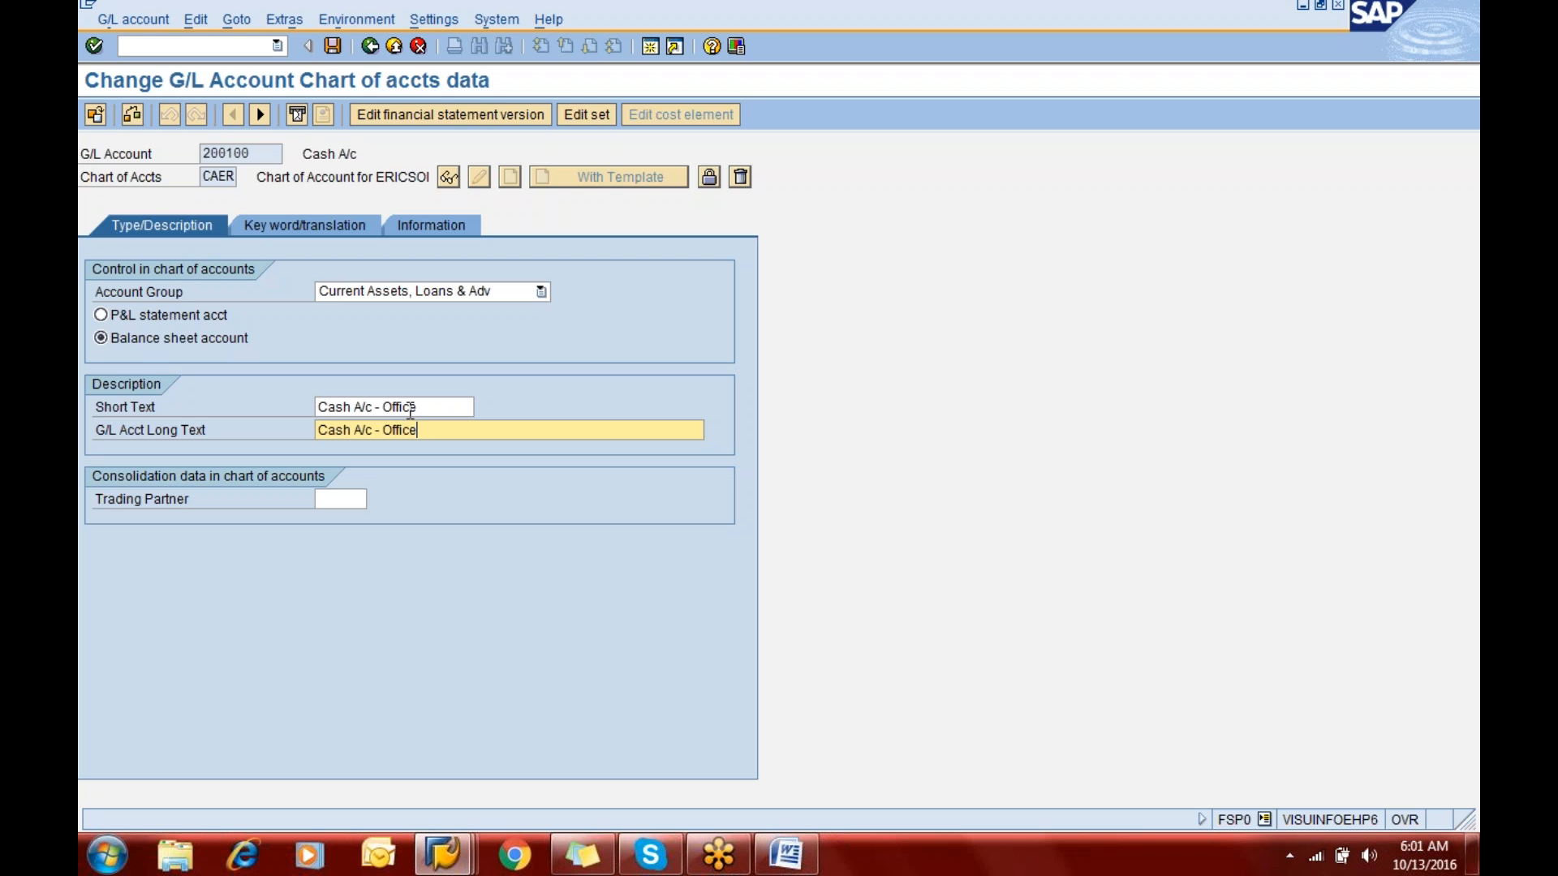
# - Open G/L account 200100 of company code ERIC for changes using transaction code /nfs00
pyautogui.click(165, 46)
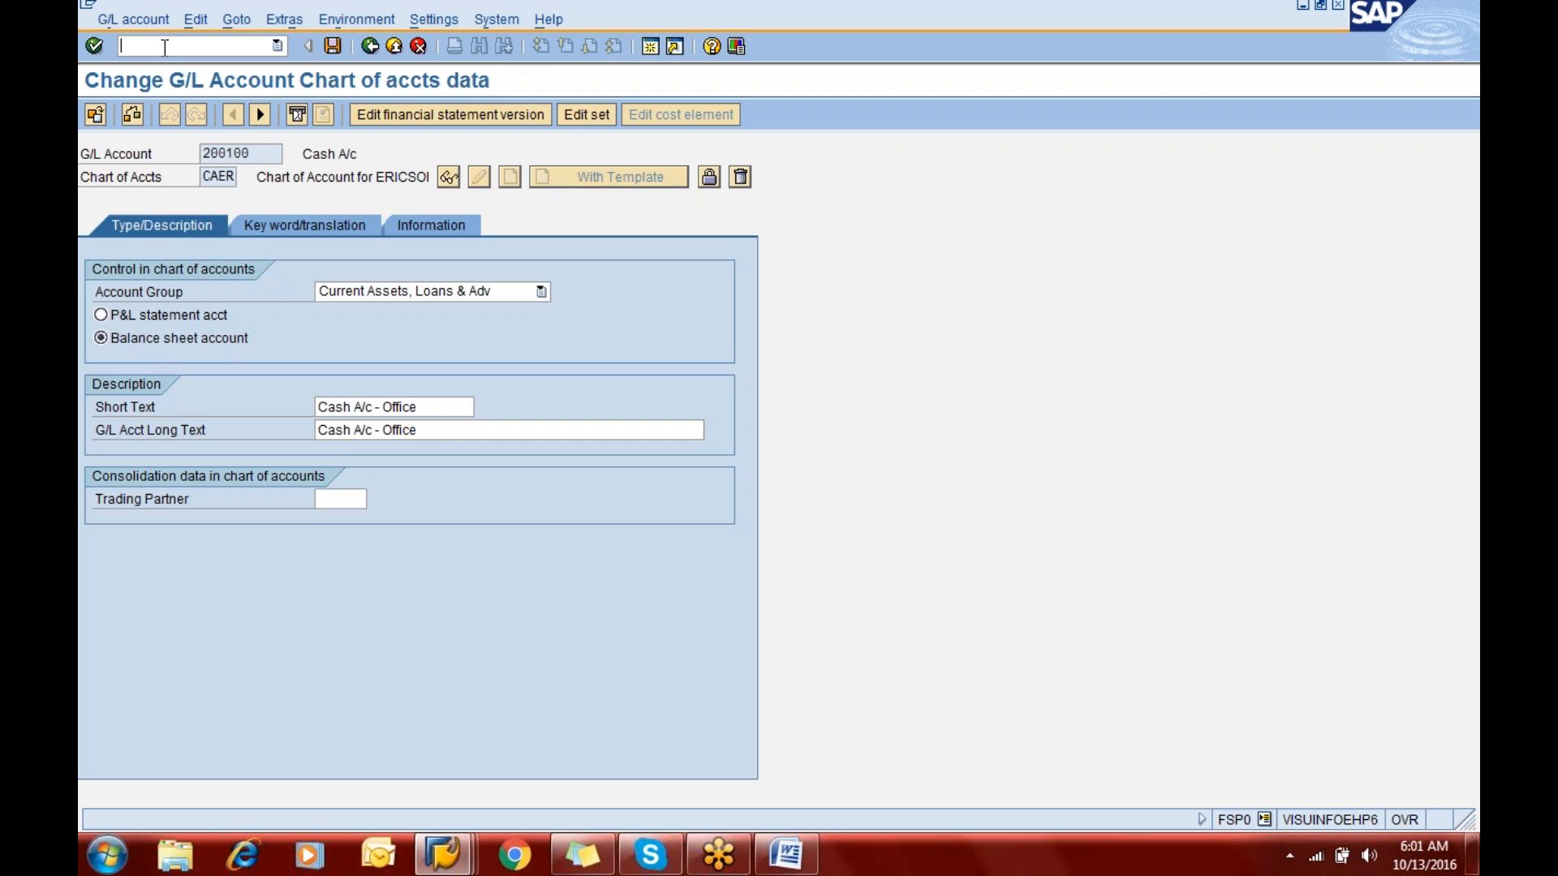
pyautogui.write('/nfs00')
pyautogui.press('Return')
pyautogui.press('Return')
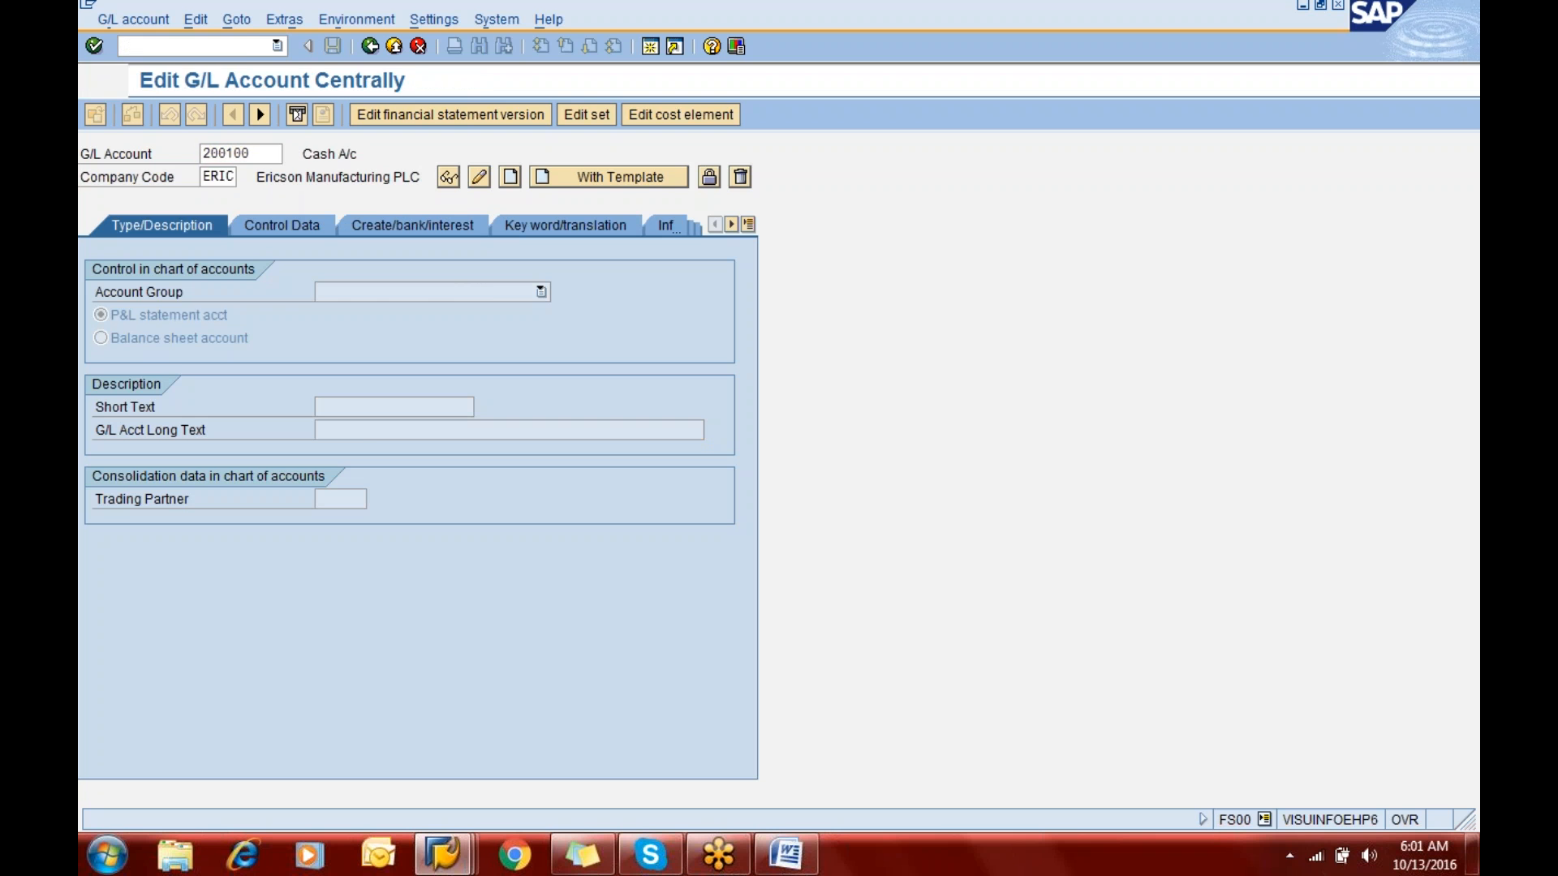
pyautogui.click(480, 179)
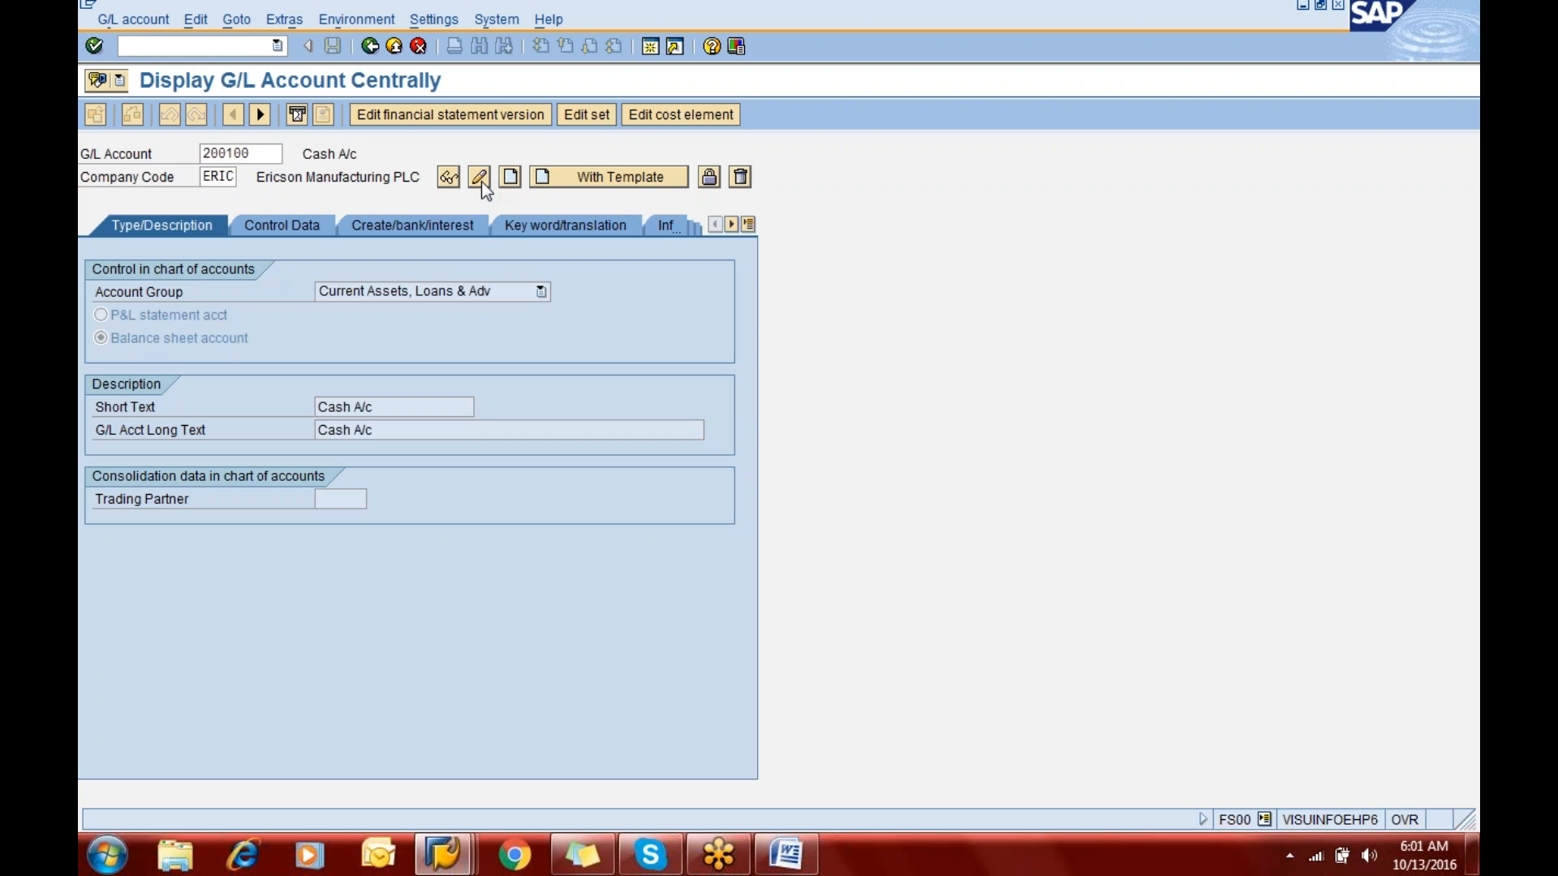
# - Set both the short text and the long text of G/L account 200100 to "Cash A/c - Office"
pyautogui.click(403, 408)
pyautogui.write('- Office')
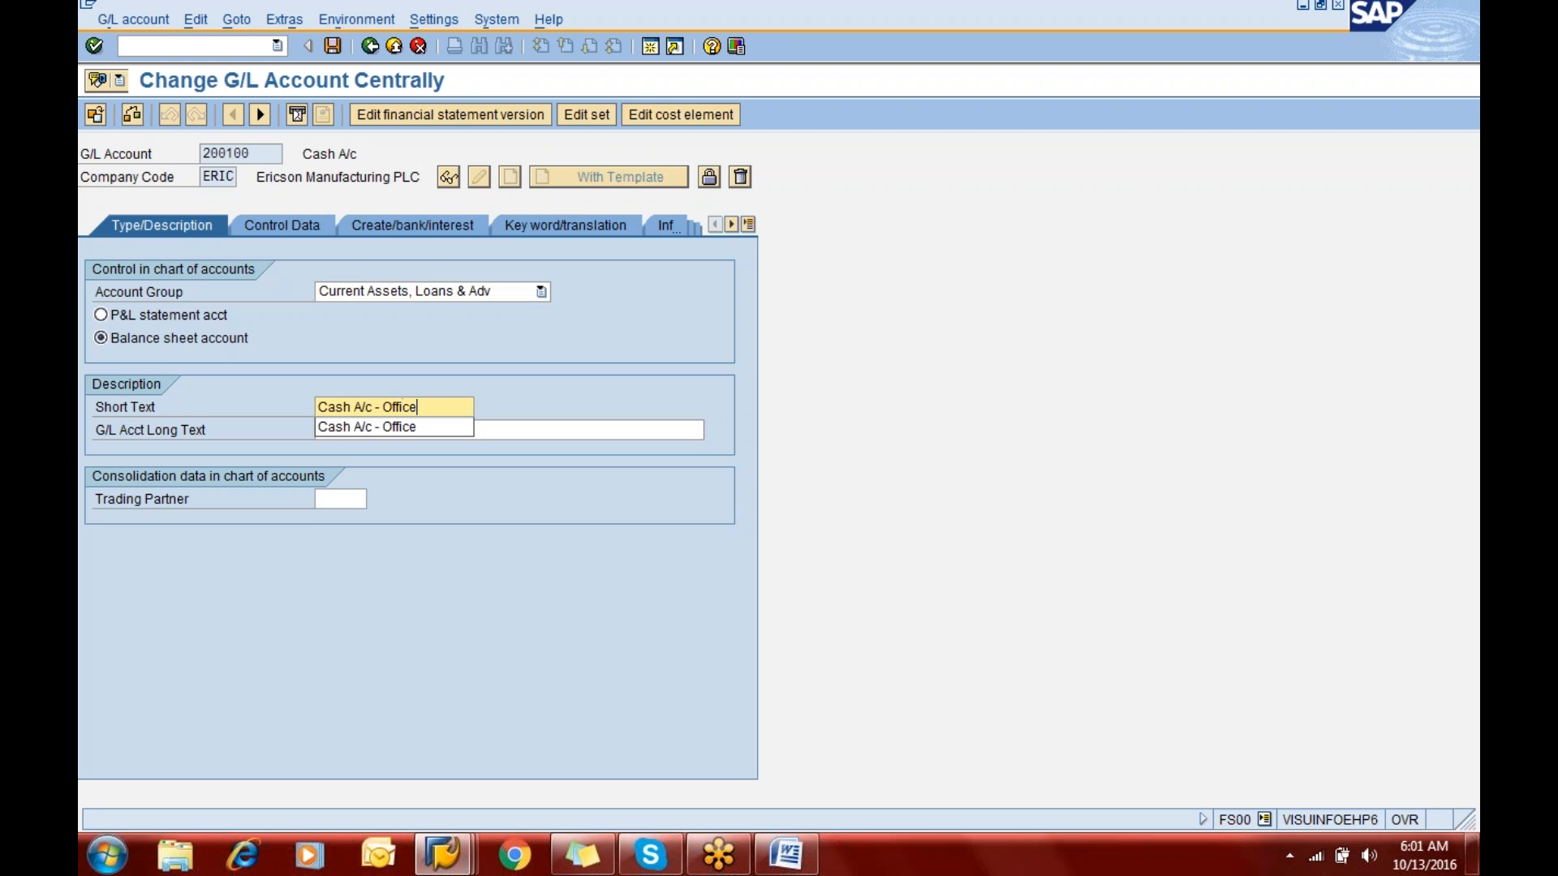
pyautogui.press('Tab')
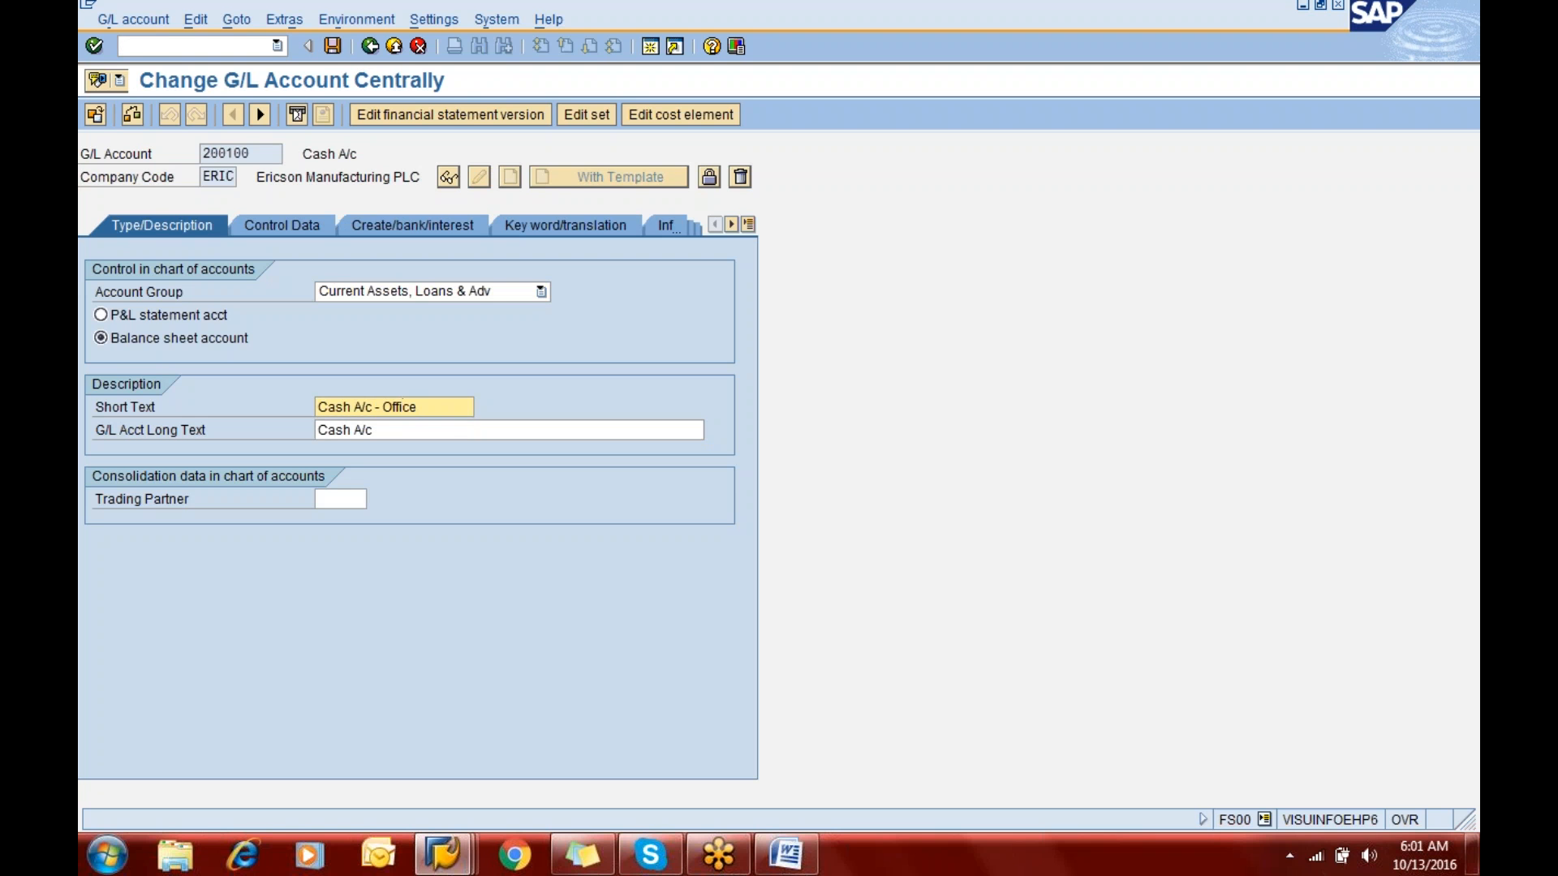
pyautogui.press('Right')
pyautogui.press('Right')
pyautogui.press('Right')
pyautogui.press('Right')
pyautogui.press('Right')
pyautogui.press('Right')
pyautogui.press('Right')
pyautogui.press('Right')
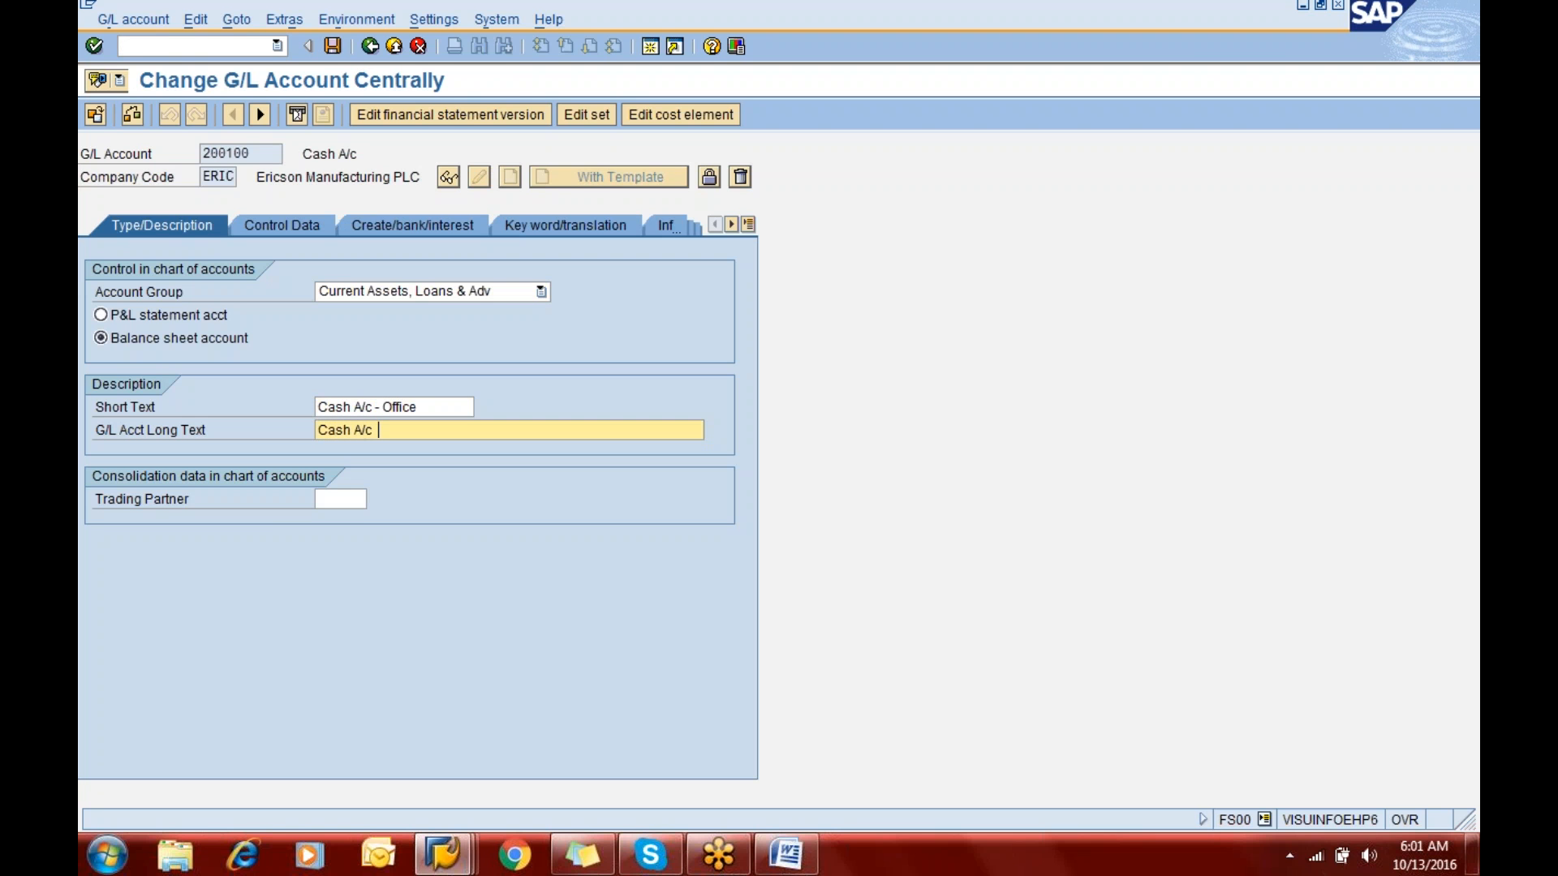
pyautogui.write('- Office')
# - Set the sort key in the account's control data to 003 Document date, and save the account
pyautogui.click(282, 237)
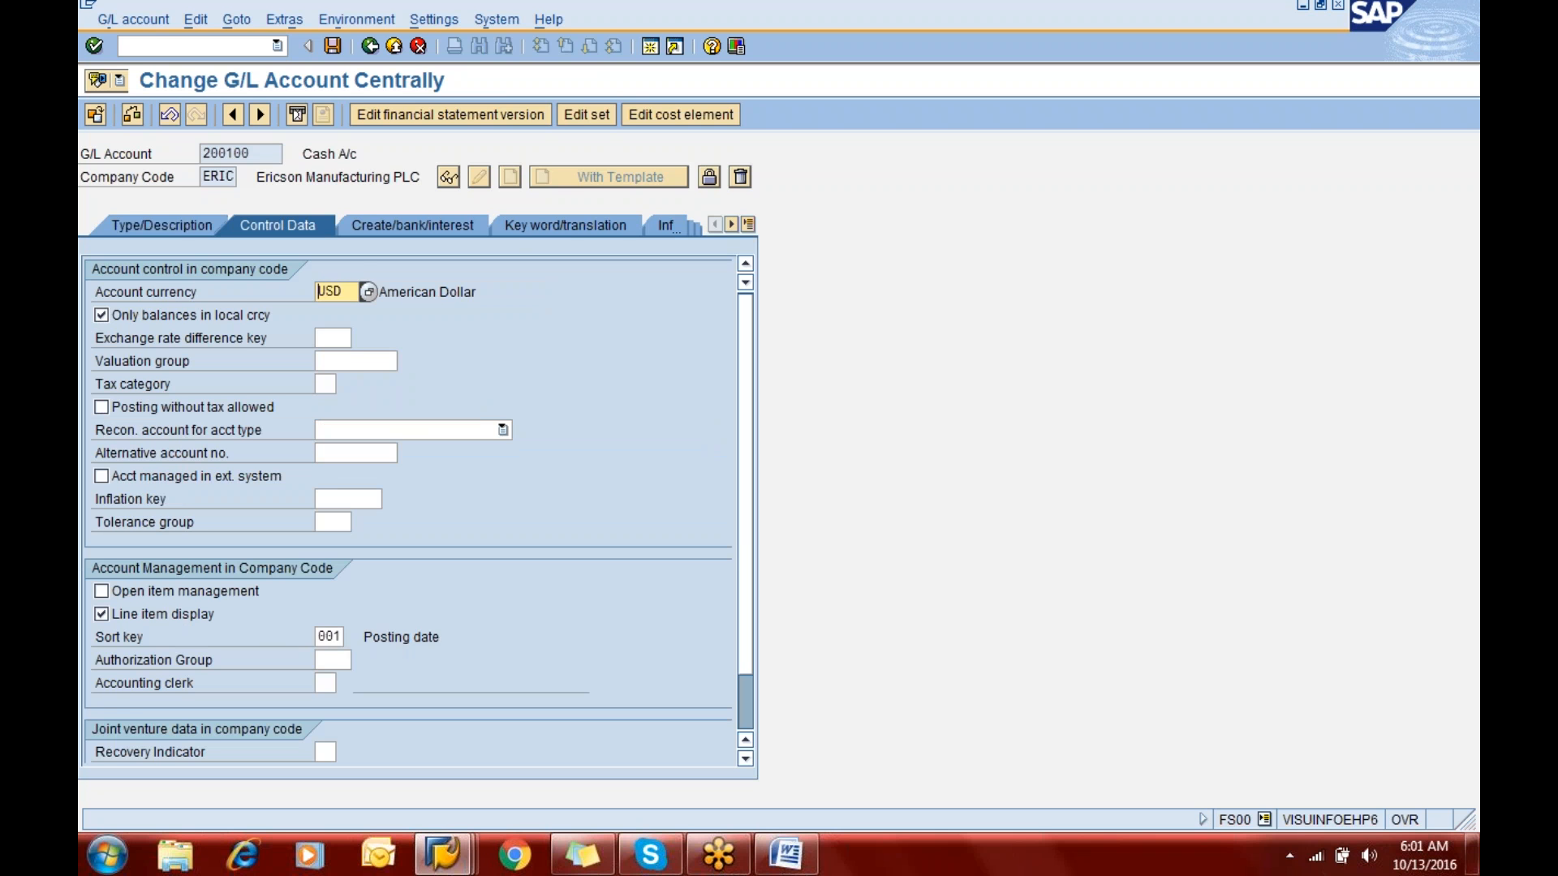
pyautogui.click(328, 637)
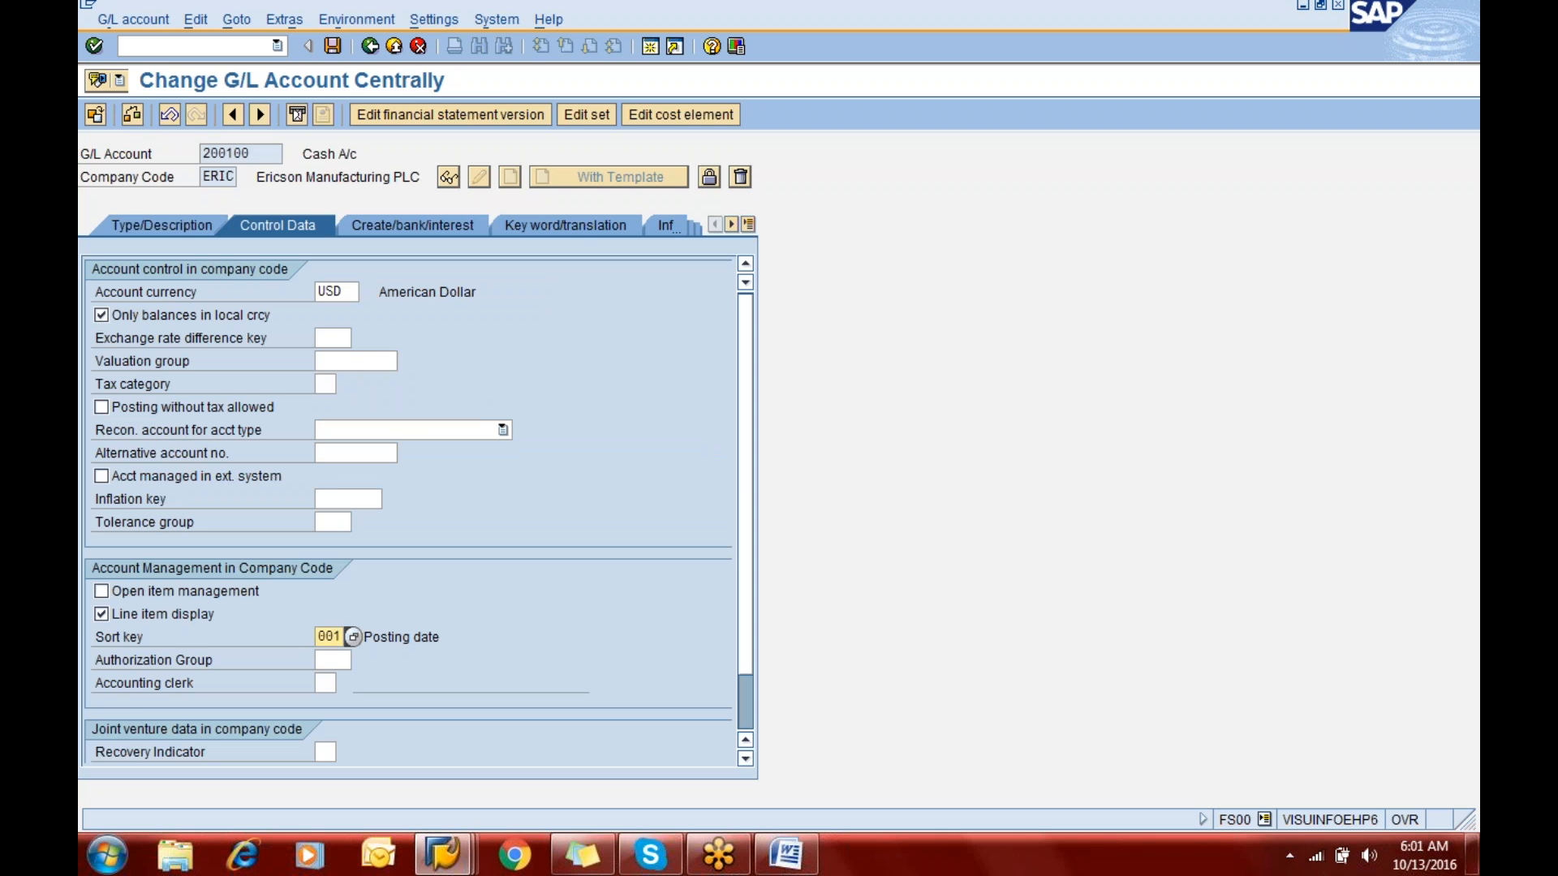
pyautogui.press('F4')
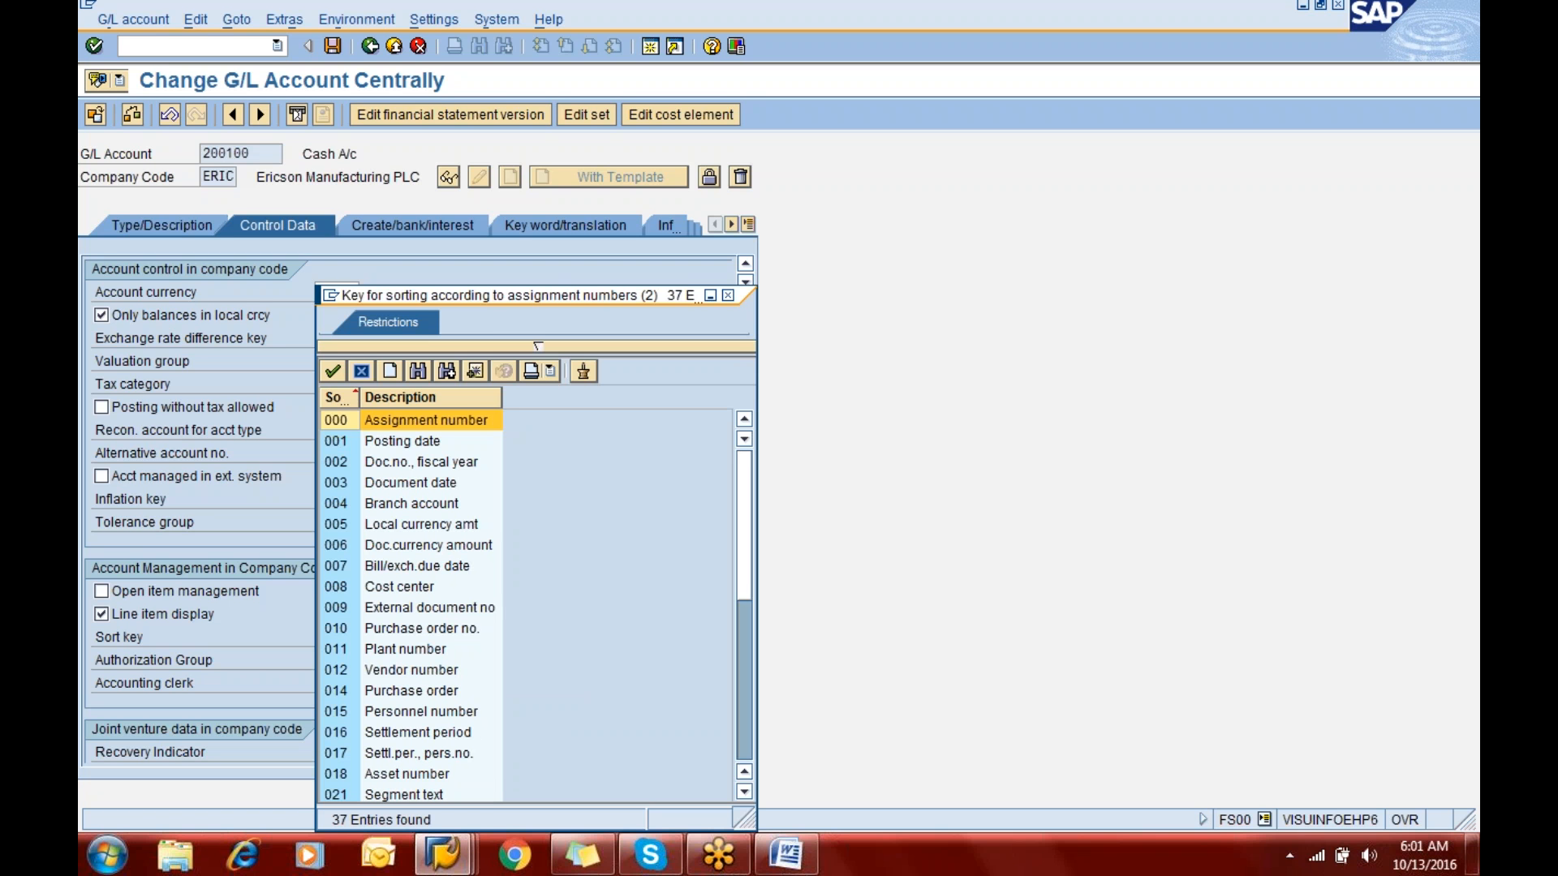
pyautogui.click(386, 487)
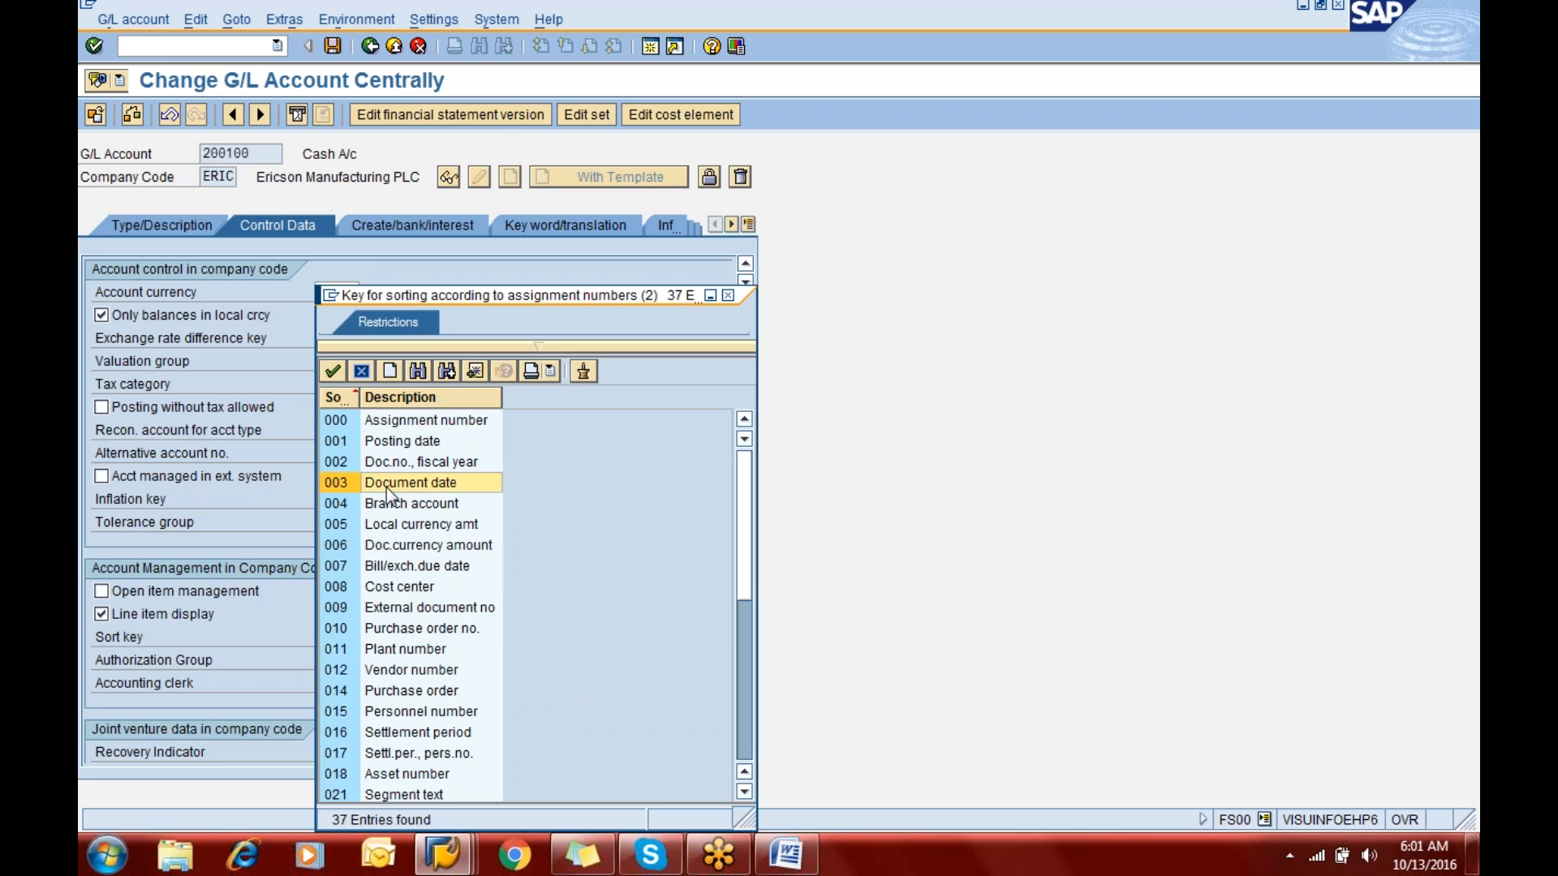
pyautogui.doubleClick(386, 488)
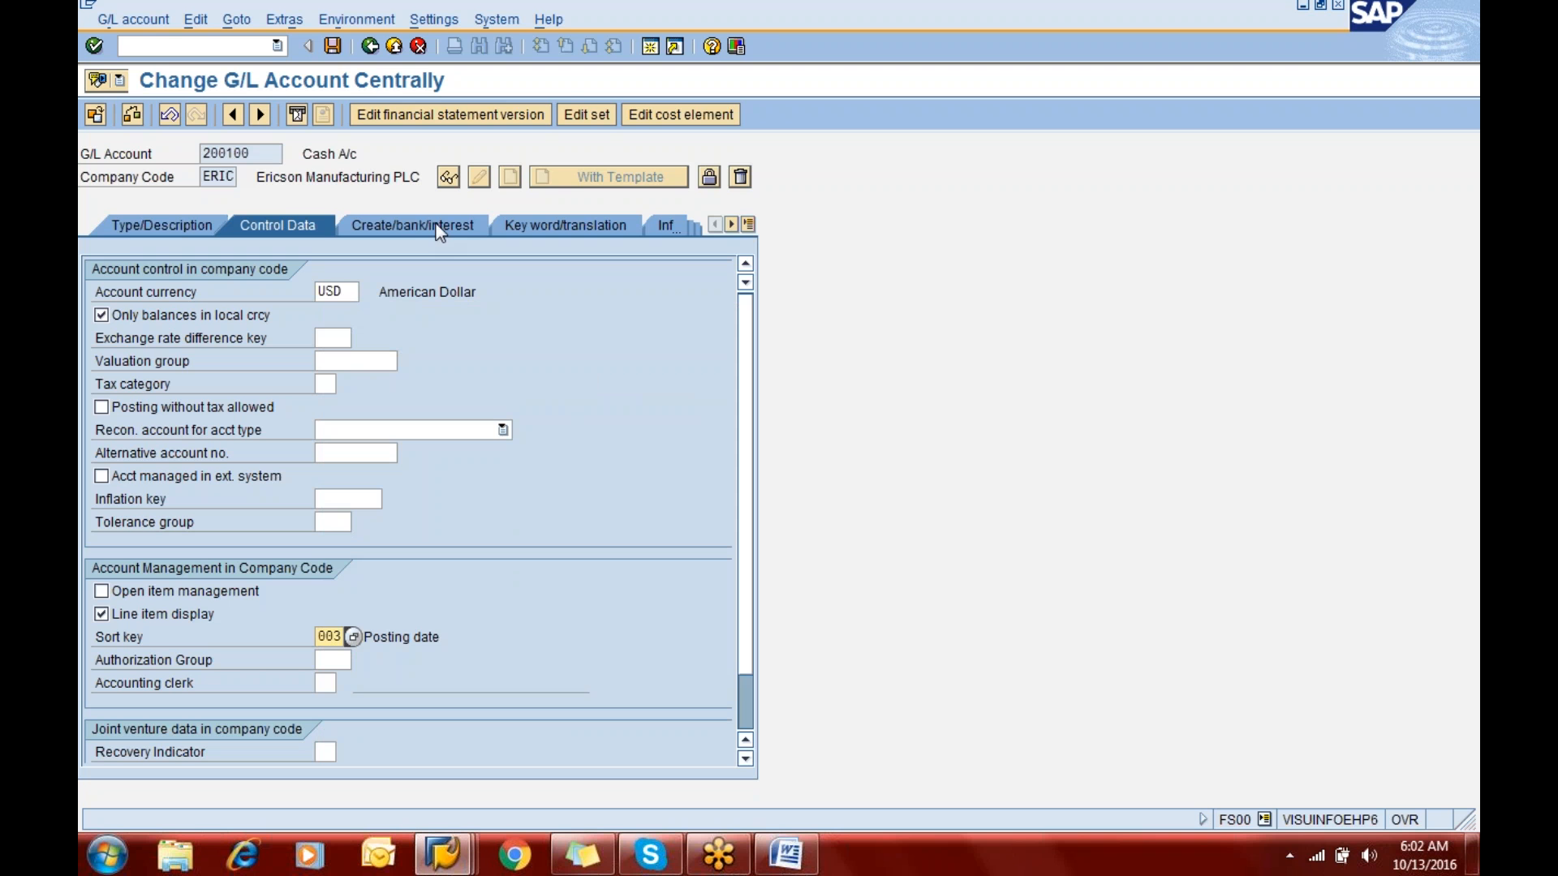
pyautogui.click(333, 46)
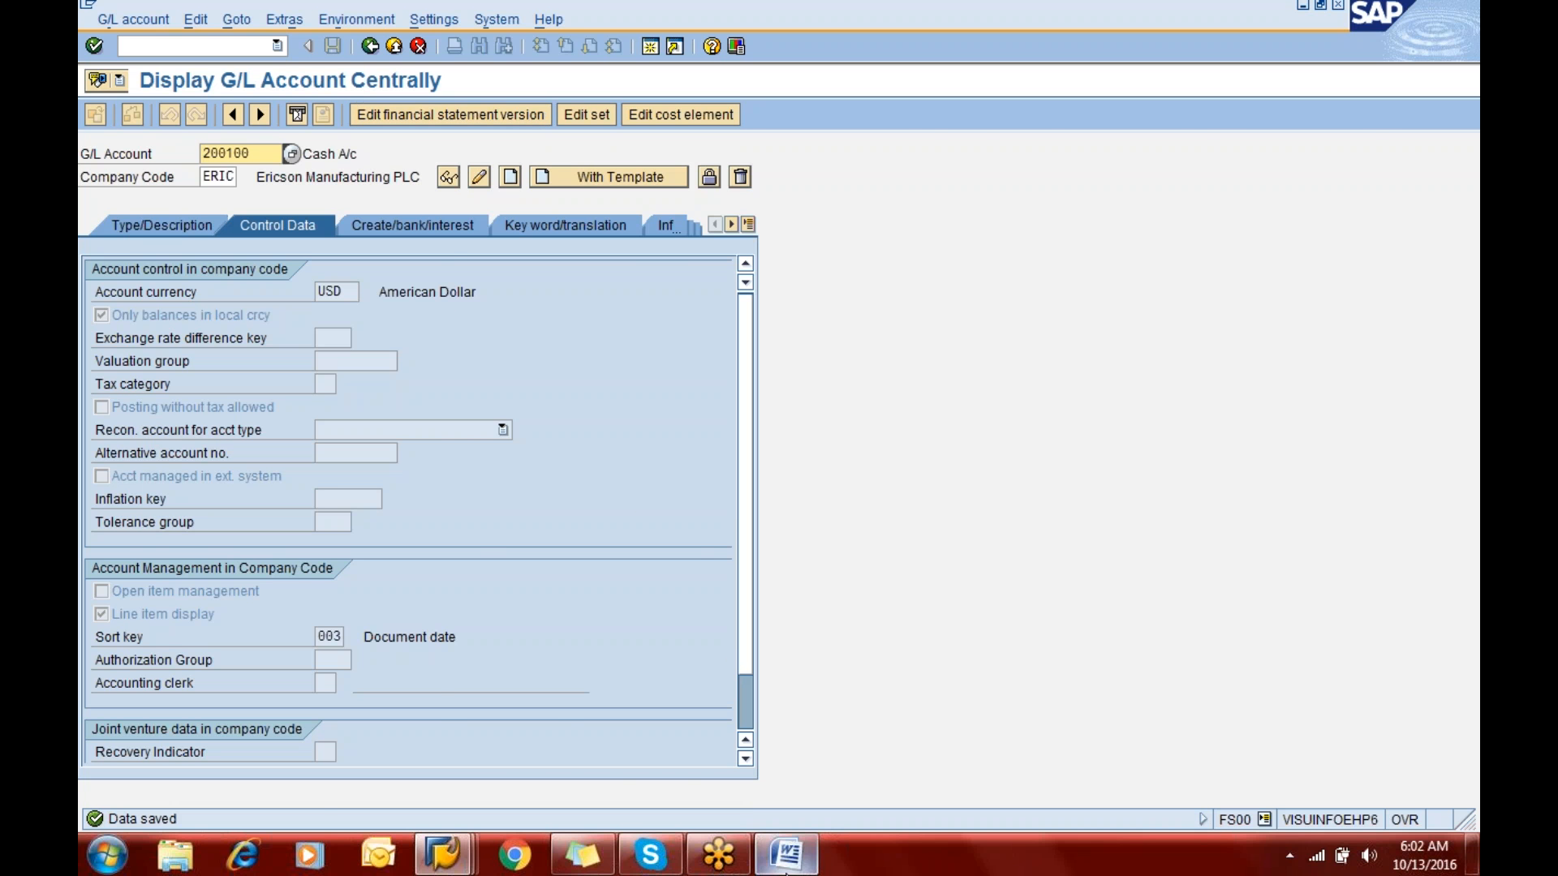
# - Read the sections on displaying G/L account changes, blocking and unblocking in the GENERAL LEDGER notes in Word
pyautogui.click(786, 854)
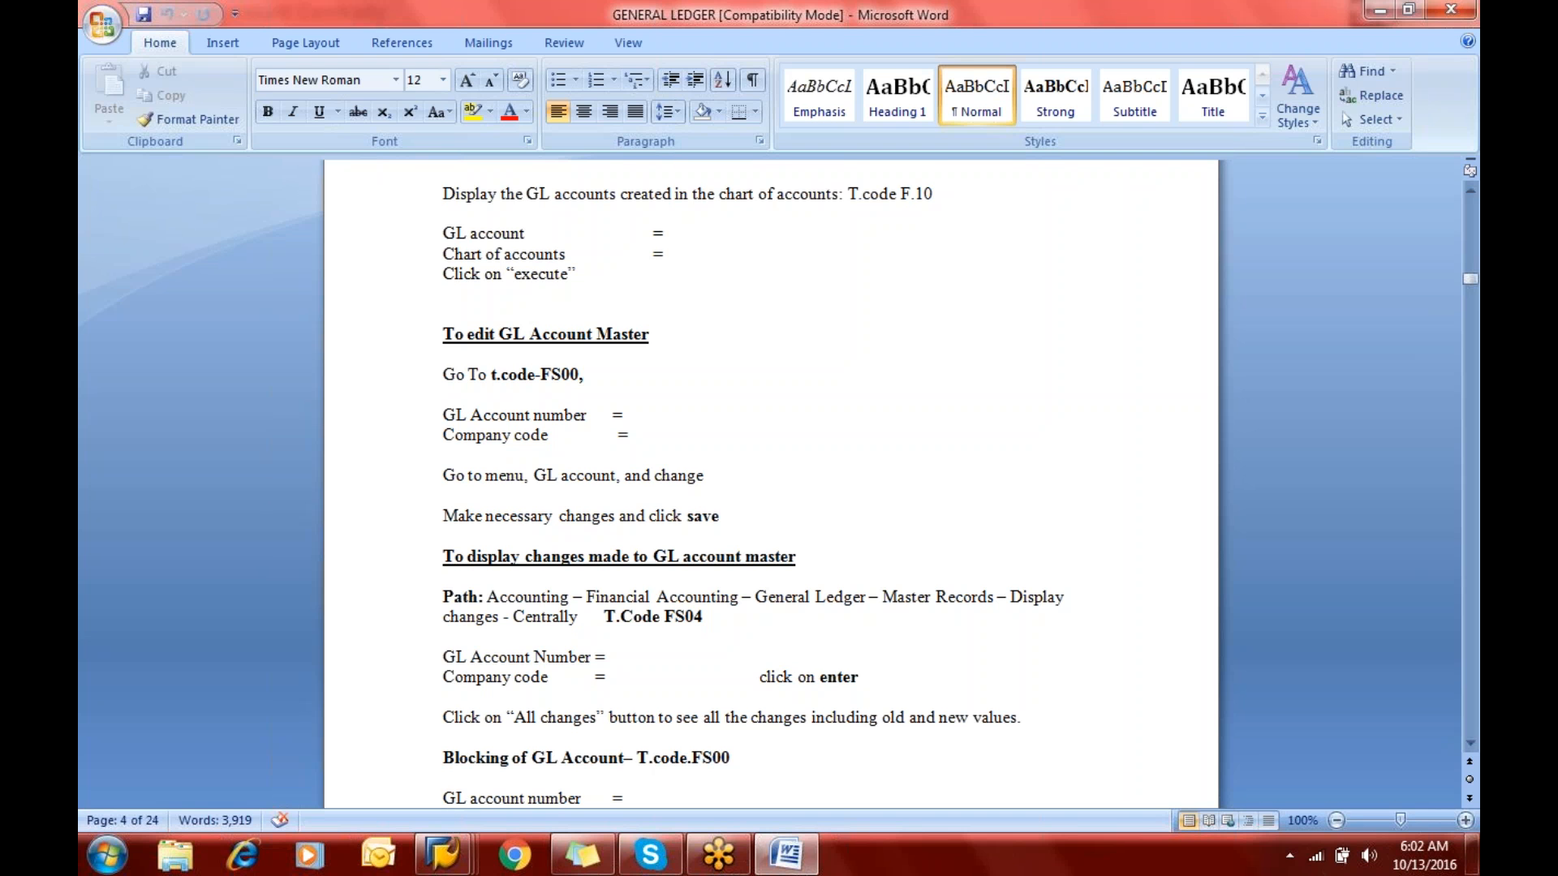
pyautogui.press('Down')
pyautogui.press('Down')
pyautogui.press('Down')
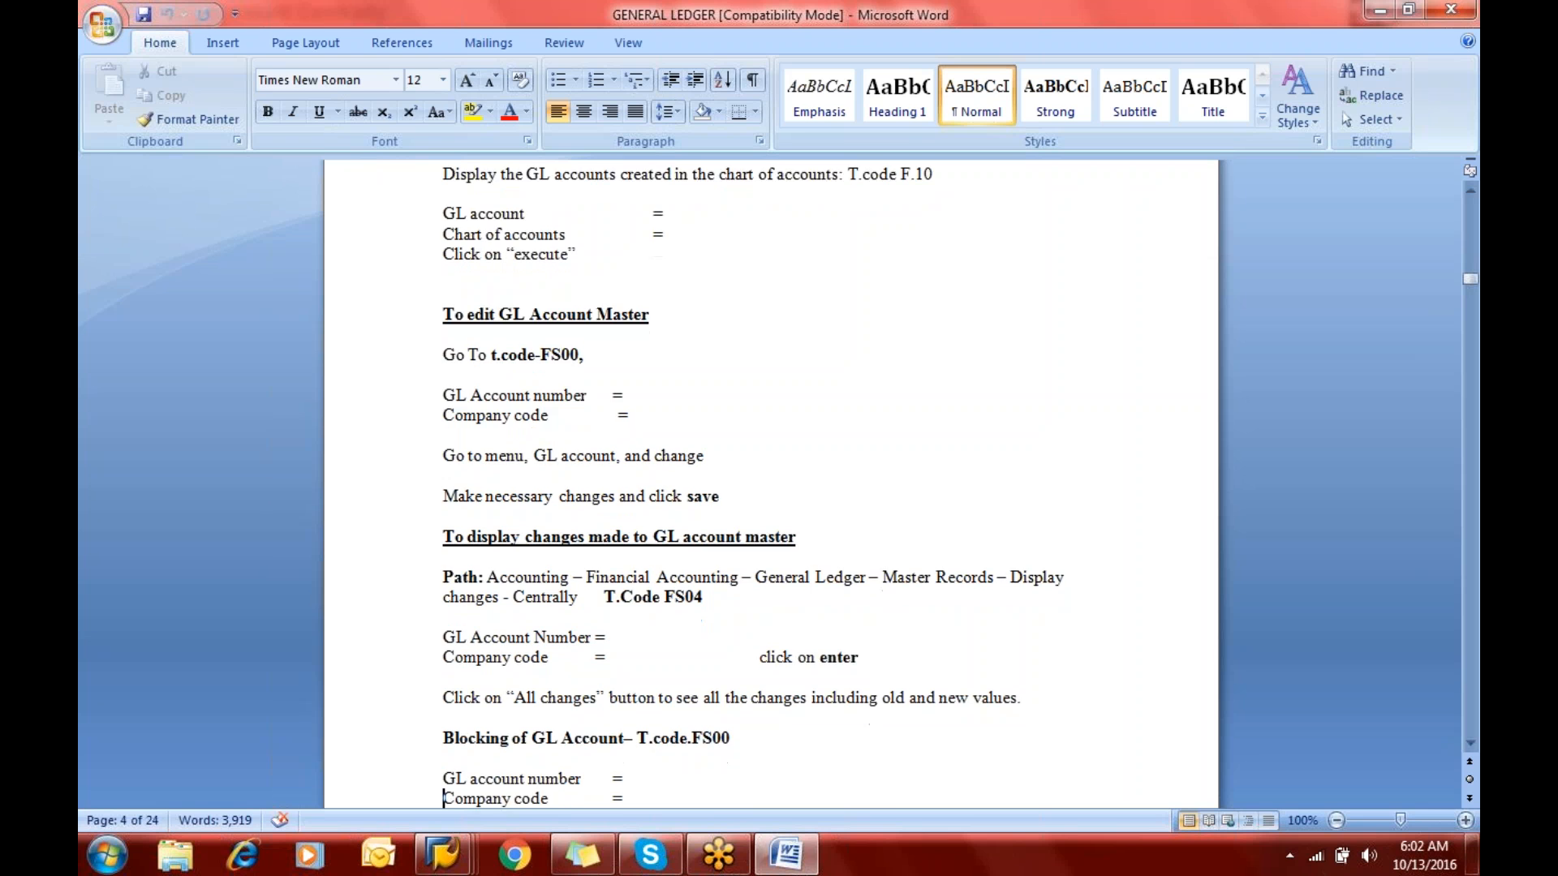
pyautogui.press('Down')
pyautogui.press('Down')
pyautogui.press('Down')
pyautogui.press('Down')
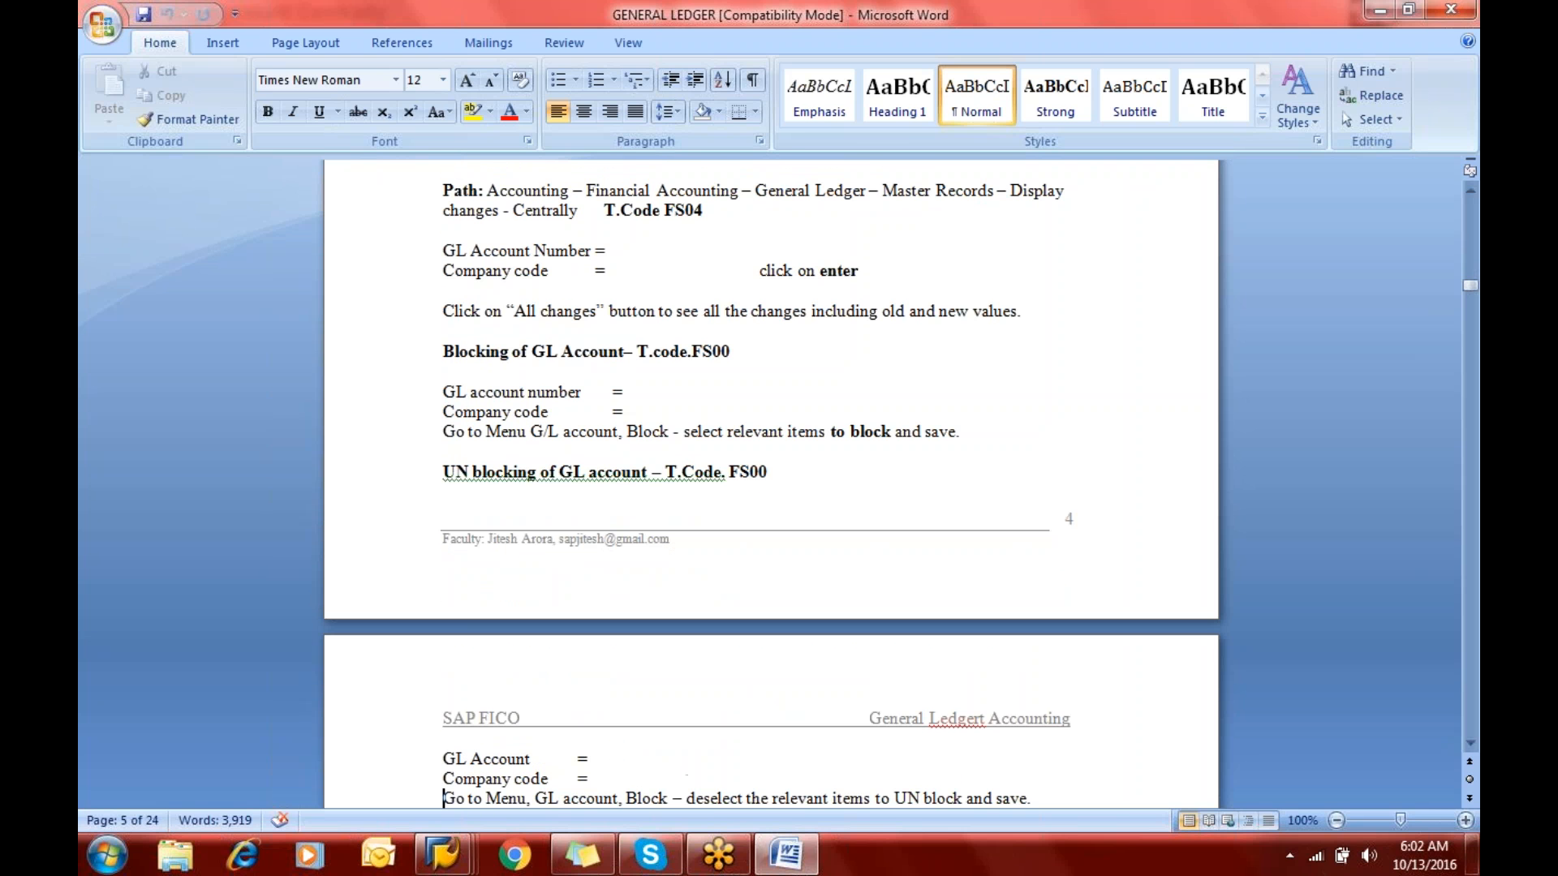
# - Switch to the second SAP session and list the changed fields of G/L account 200100 in company code ERIC using transaction code /nfs04
pyautogui.hotkey('alt', 'Tab')
pyautogui.click(177, 46)
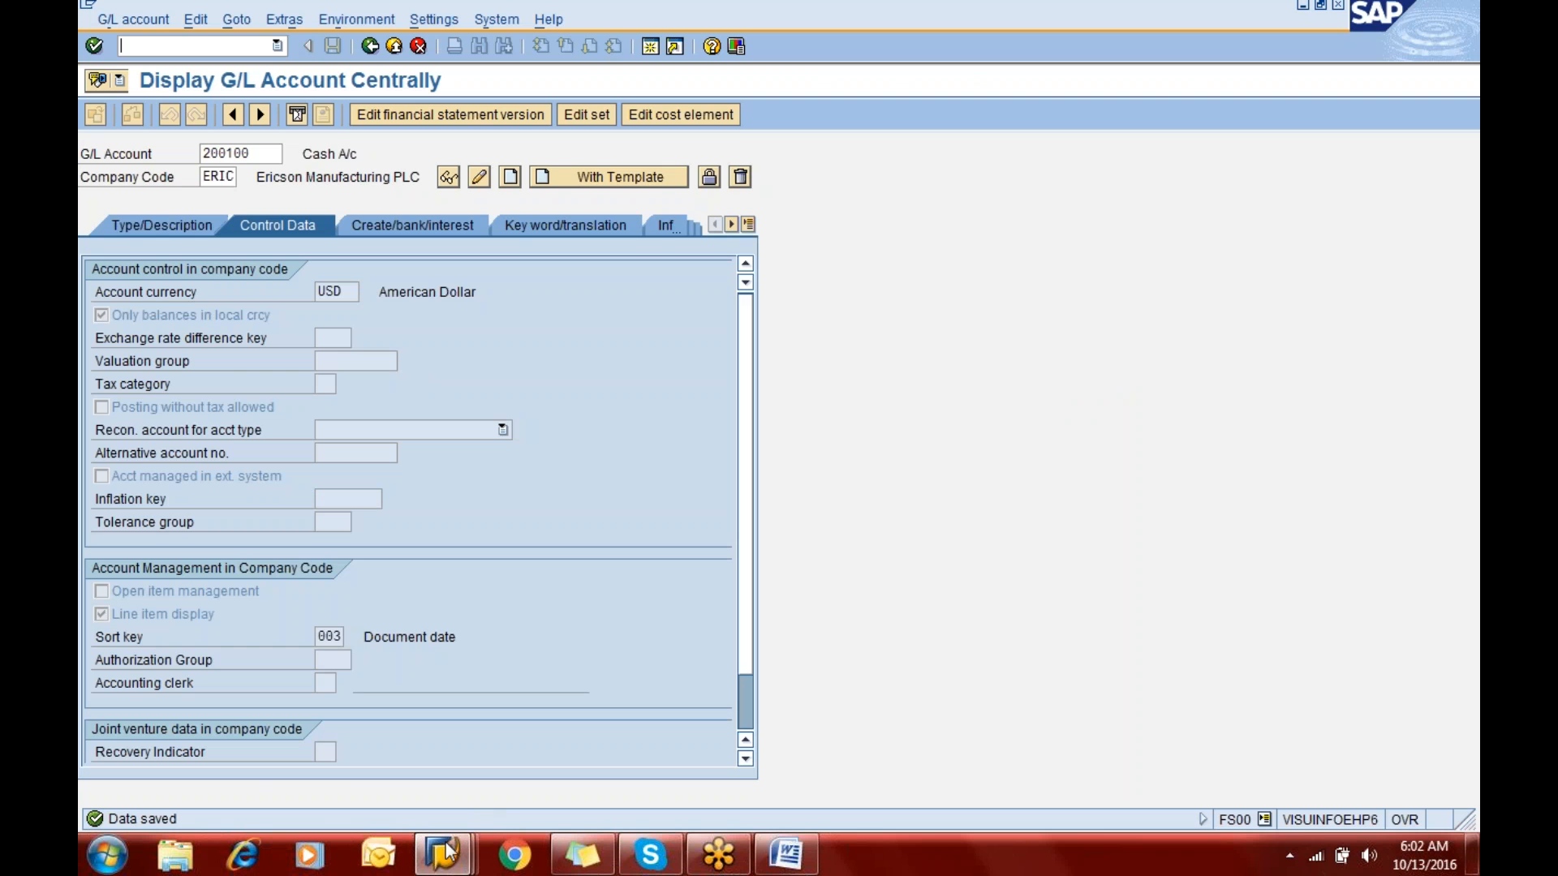
pyautogui.moveTo(446, 852)
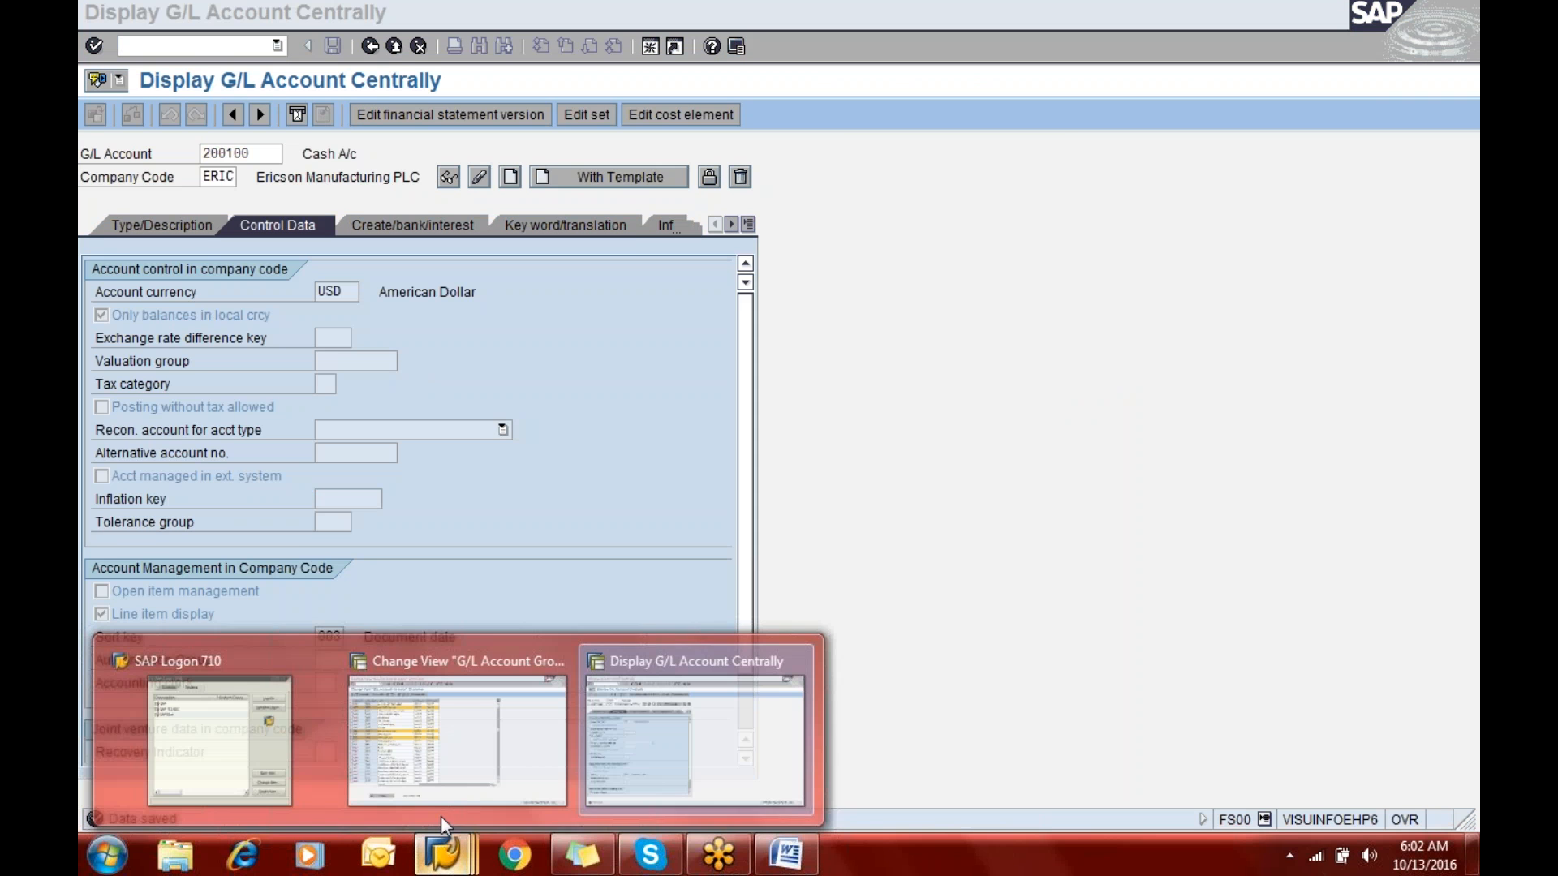
pyautogui.click(443, 750)
pyautogui.write('/nfs')
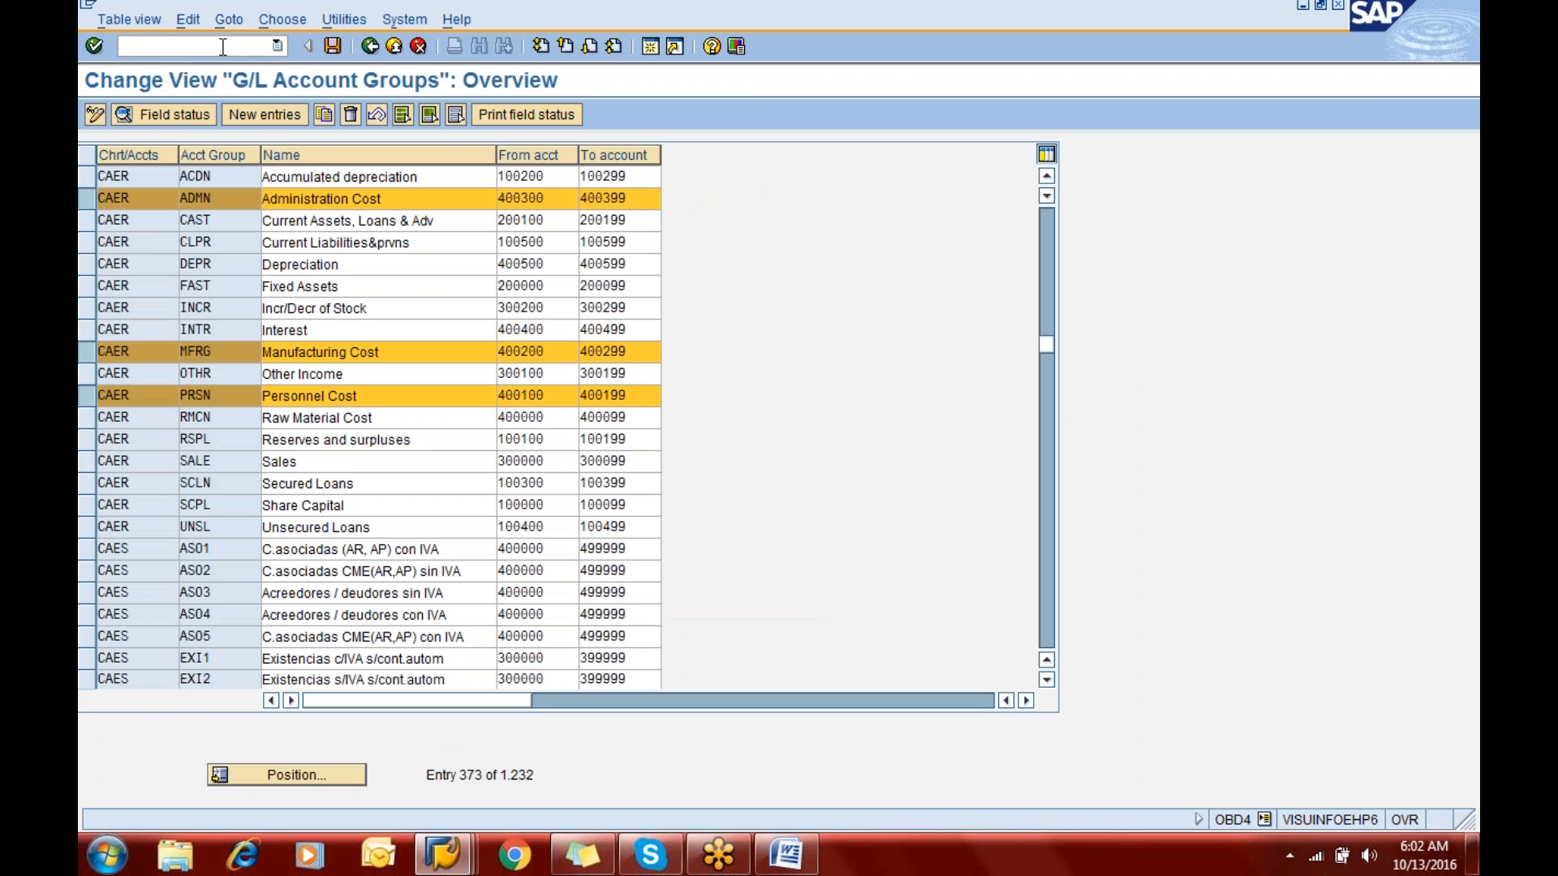
pyautogui.write('04')
pyautogui.press('Return')
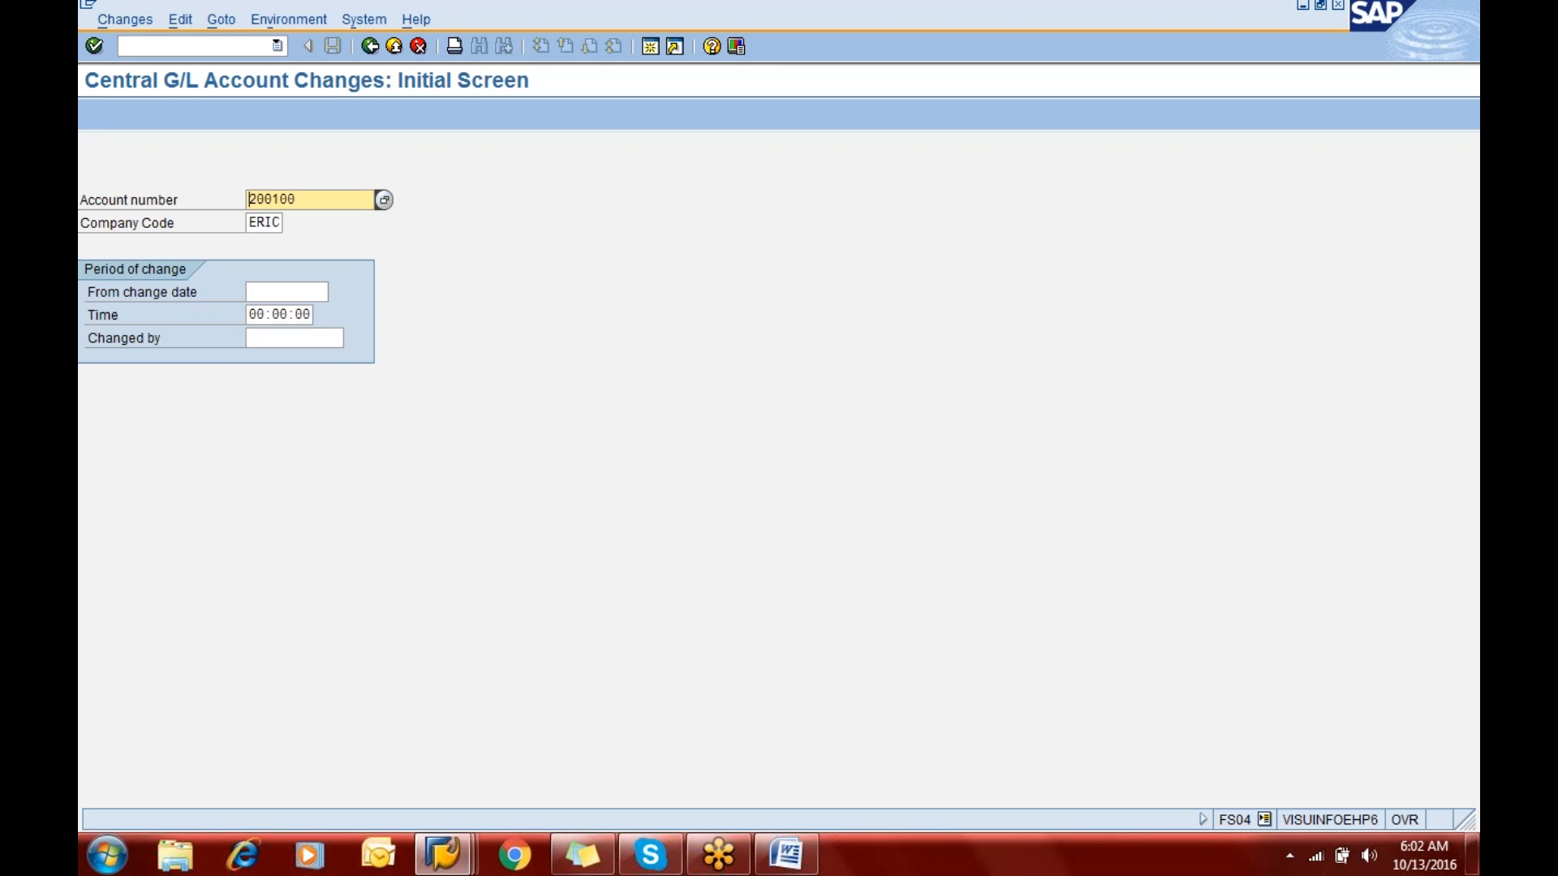
pyautogui.press('Return')
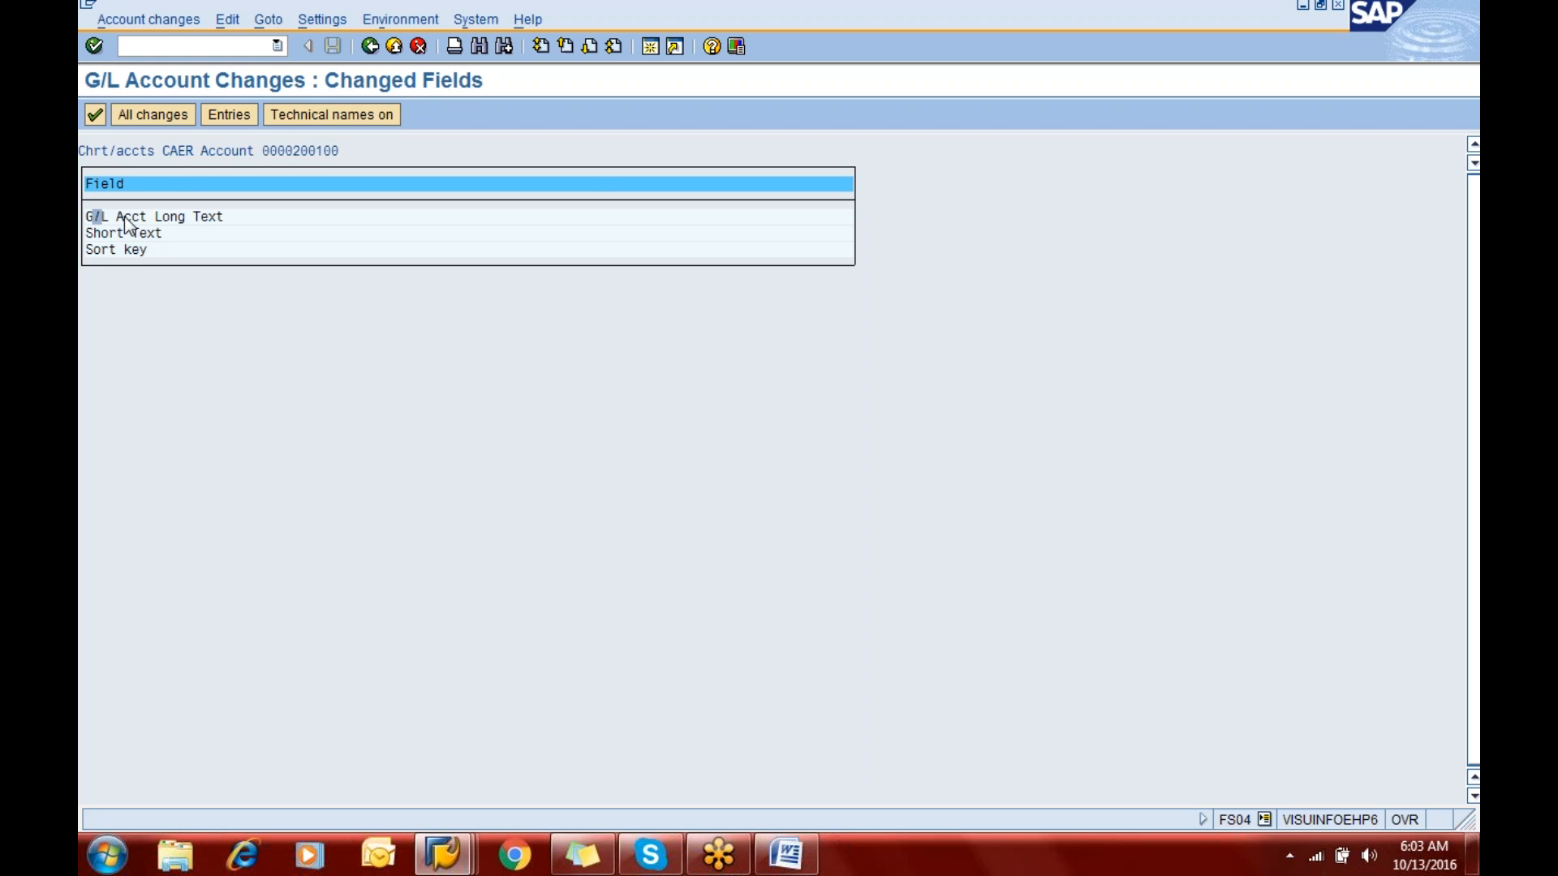
# - Review the new and old values of the G/L account long text and the short text, returning to the changed fields list
pyautogui.doubleClick(125, 216)
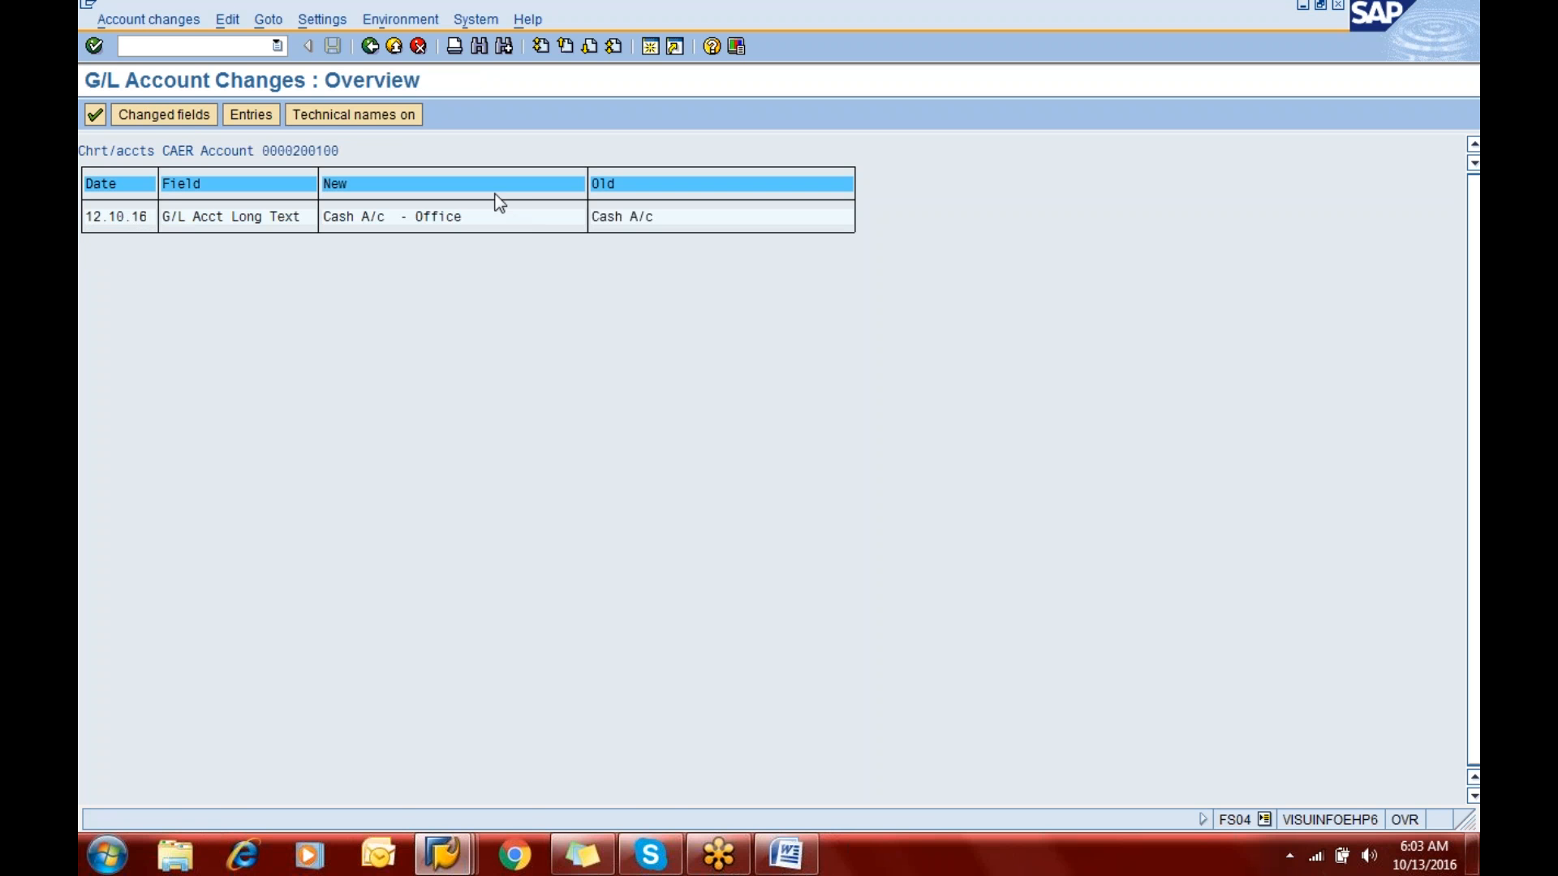
pyautogui.click(370, 47)
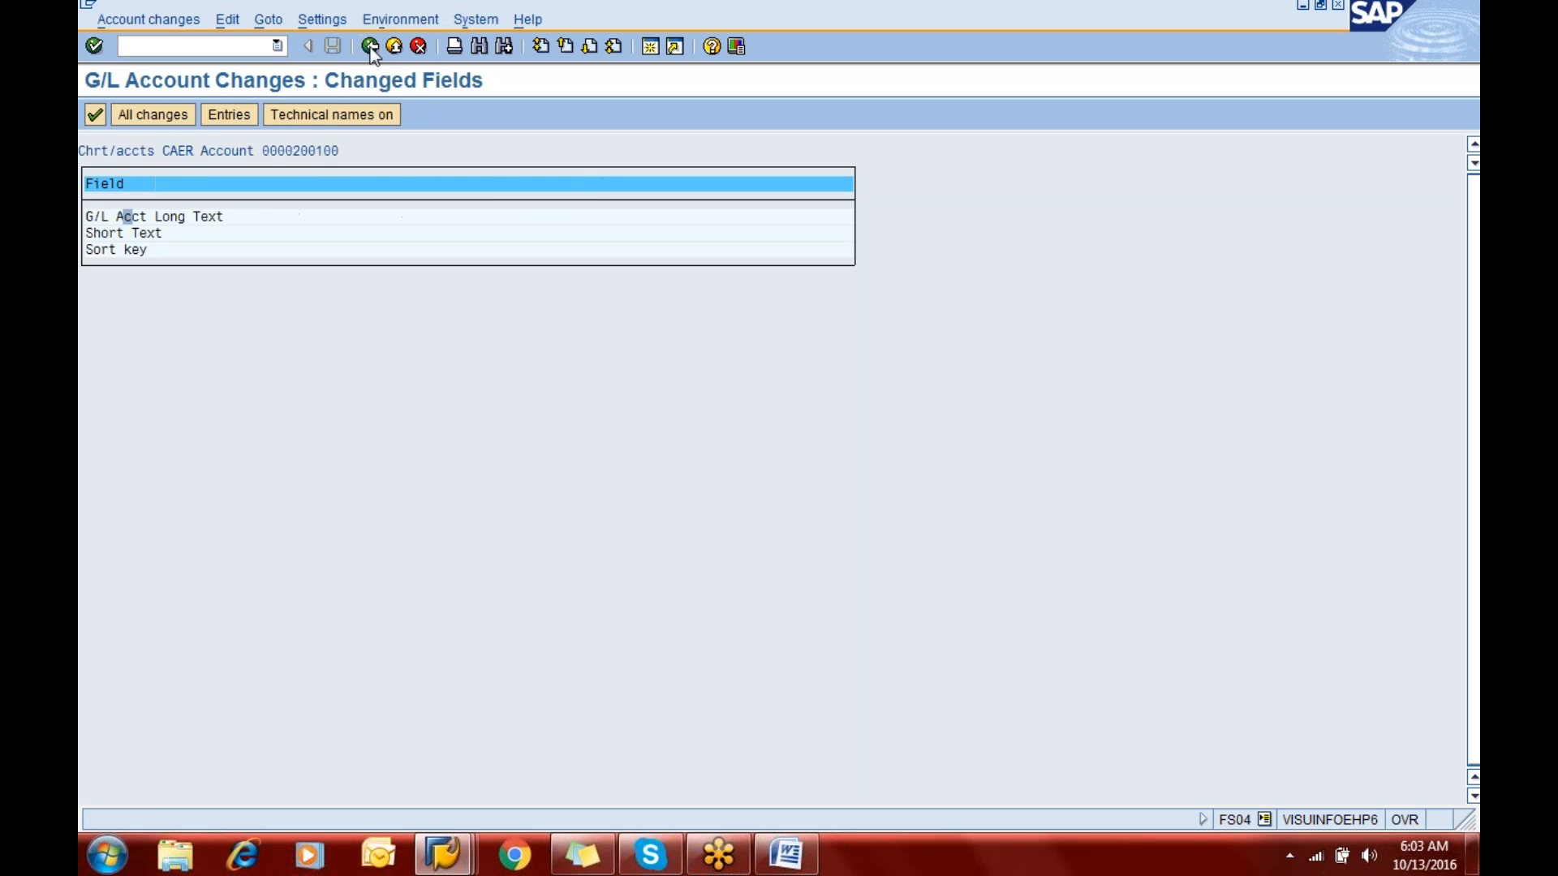
pyautogui.doubleClick(149, 235)
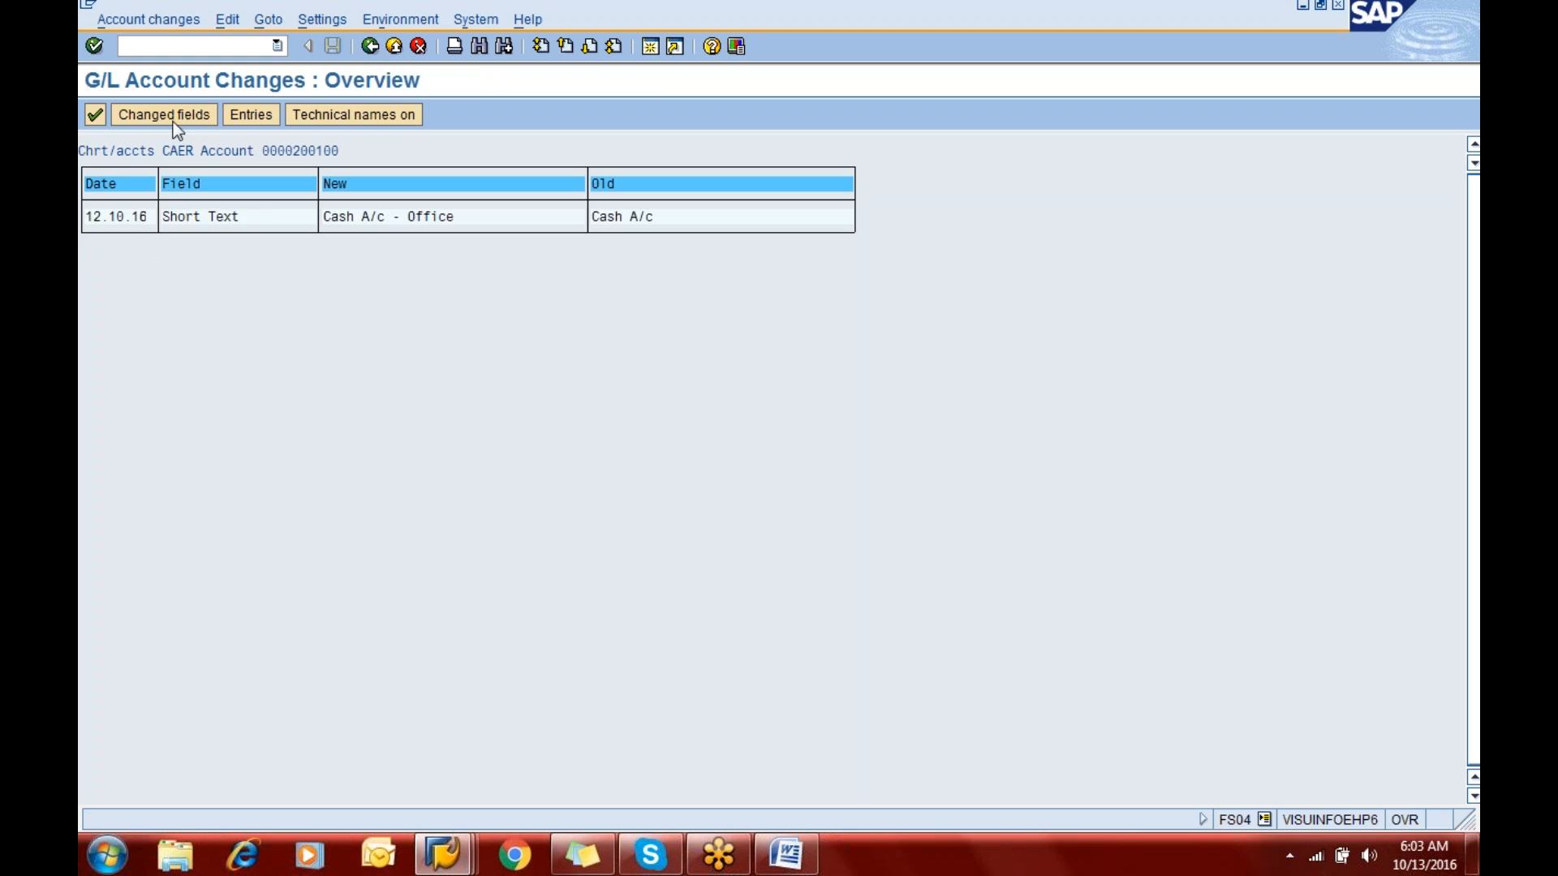
pyautogui.click(369, 46)
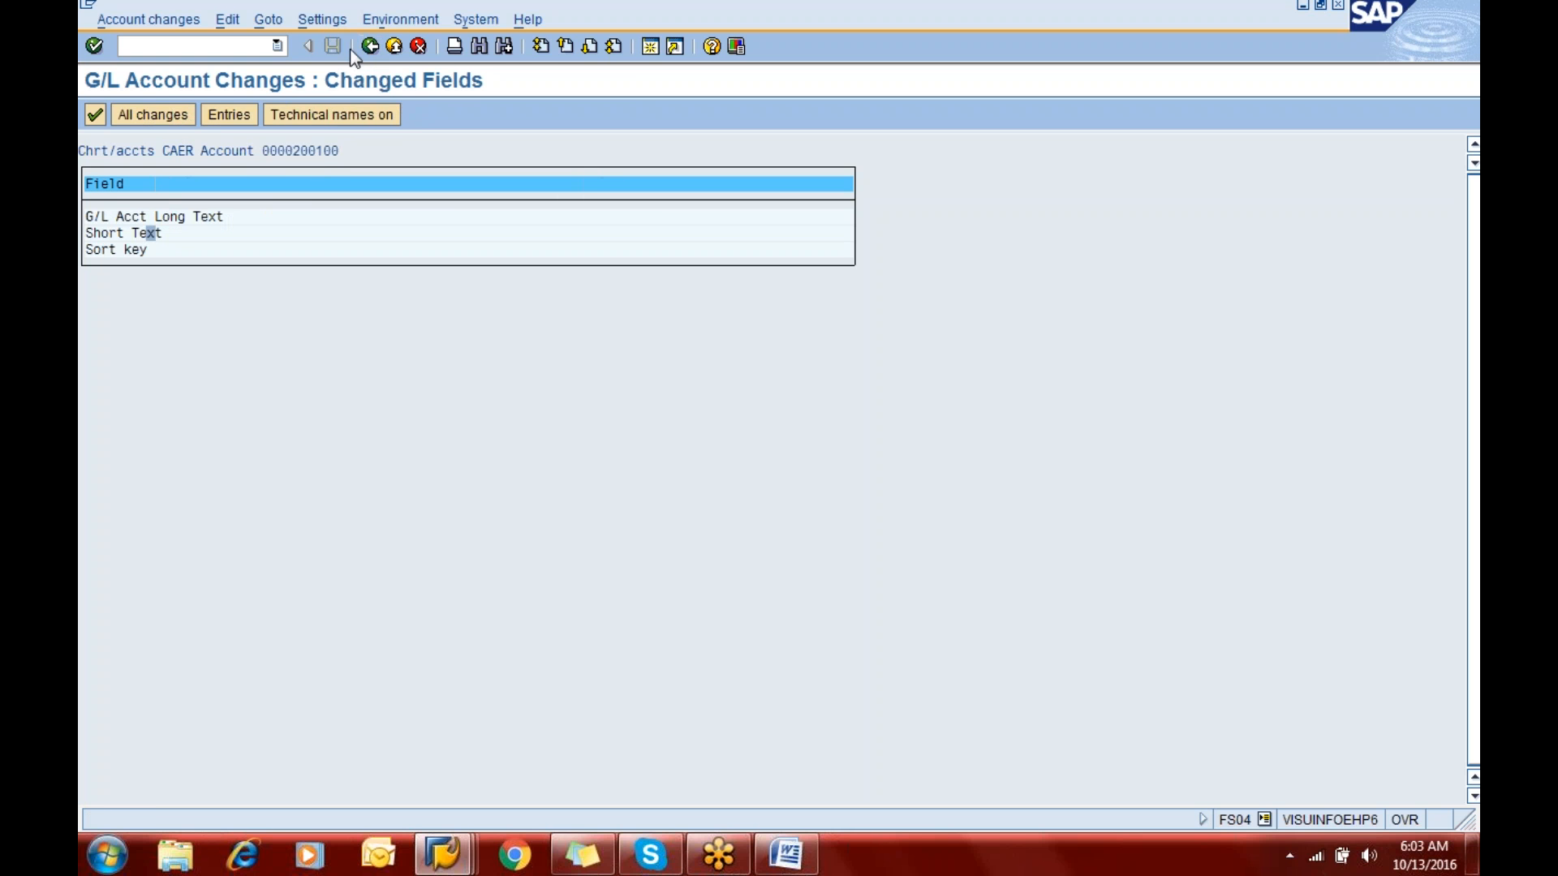
# - Examine the sort key change and its details, including date, time and user, and close the details
pyautogui.doubleClick(133, 250)
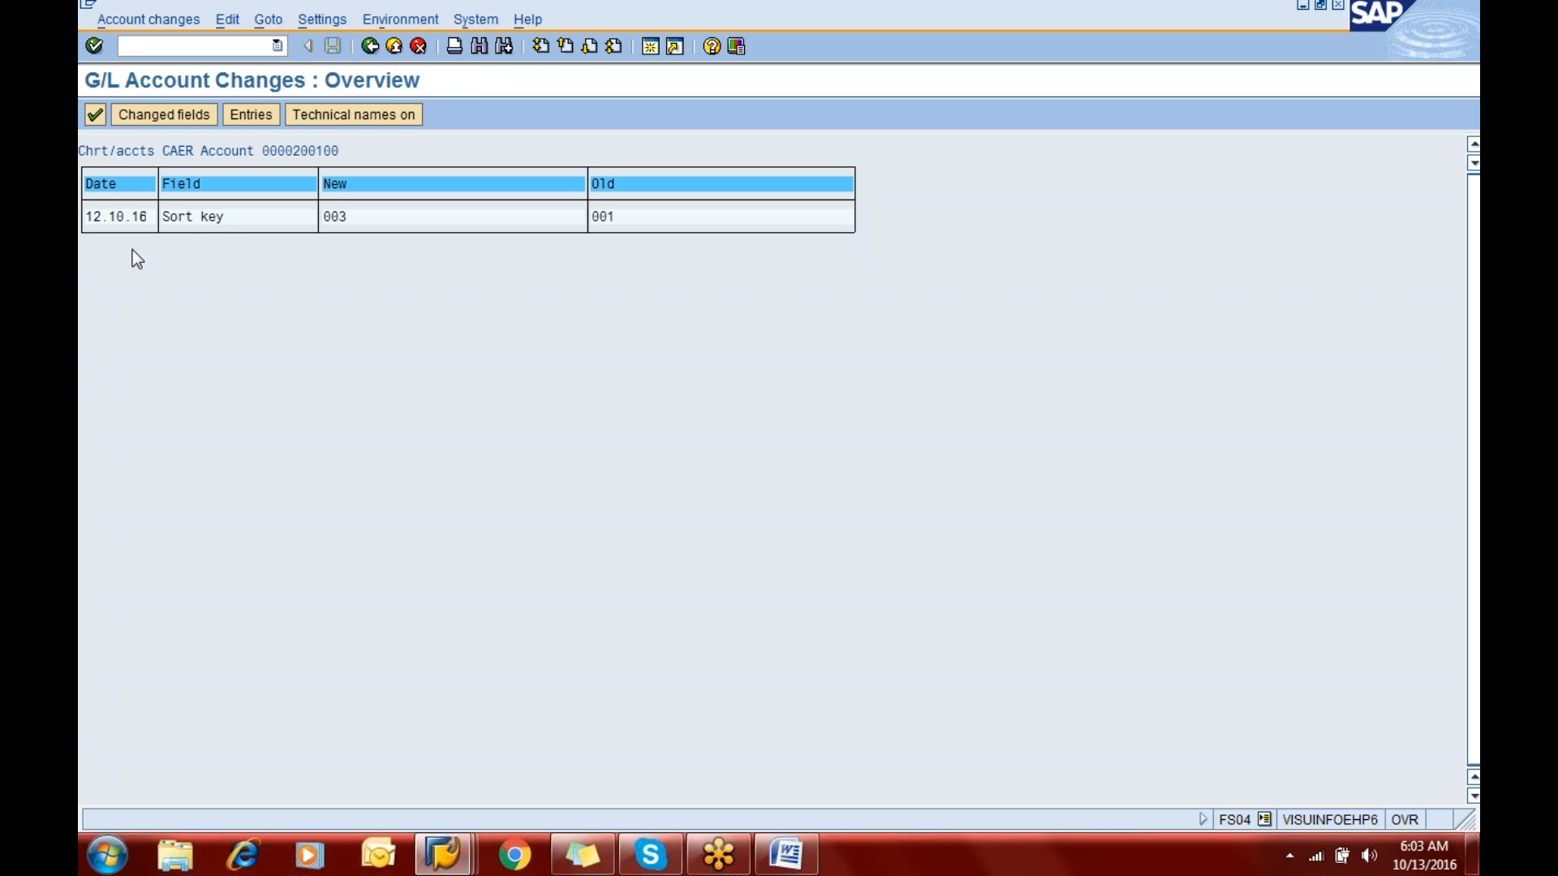
pyautogui.doubleClick(183, 220)
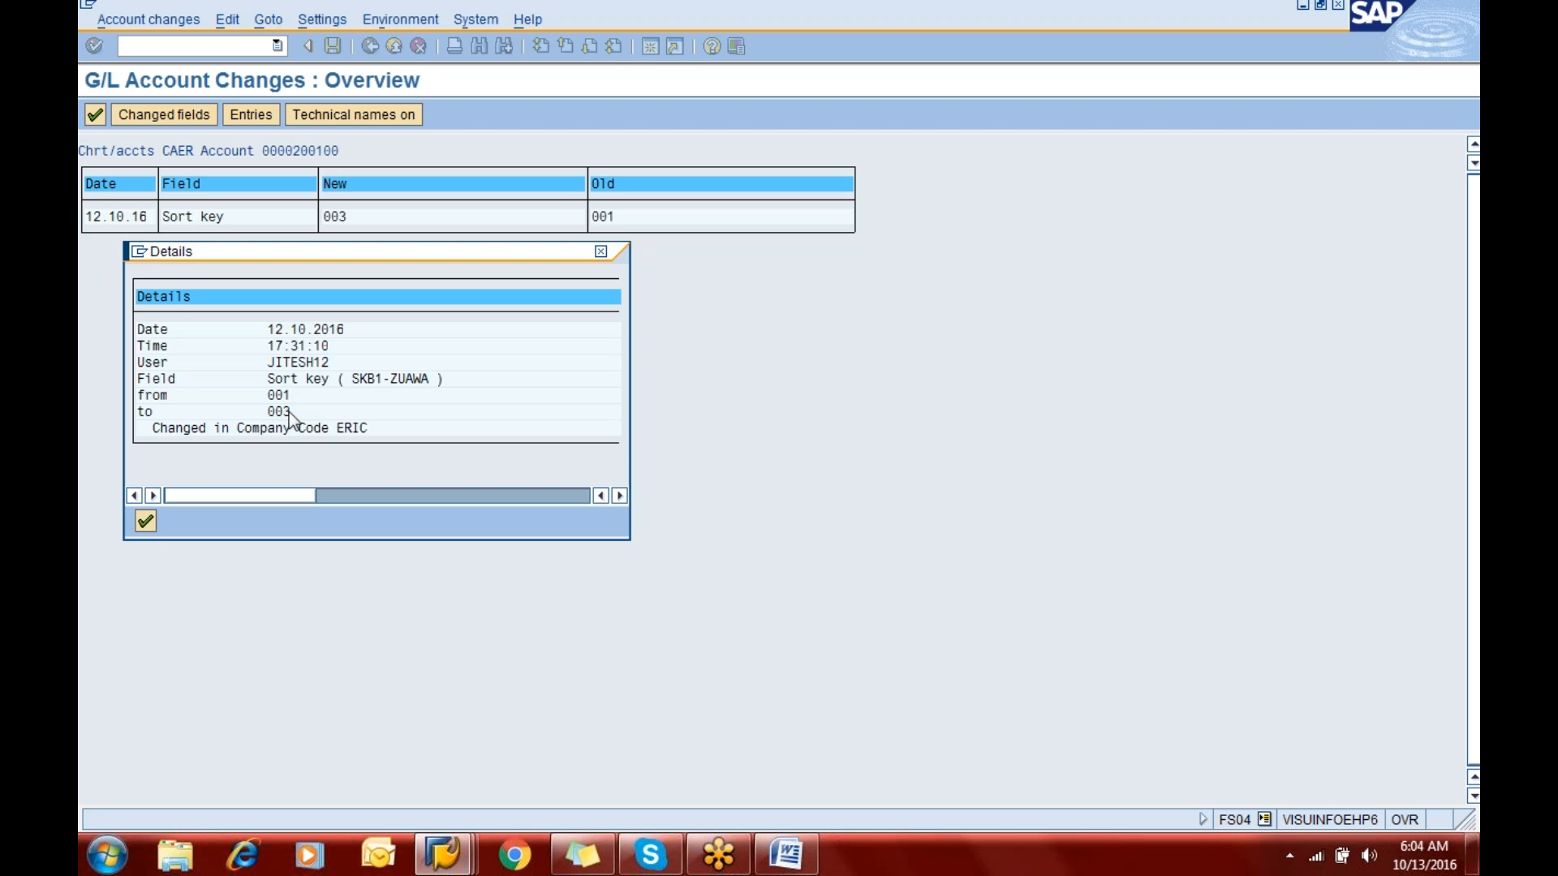
pyautogui.click(144, 521)
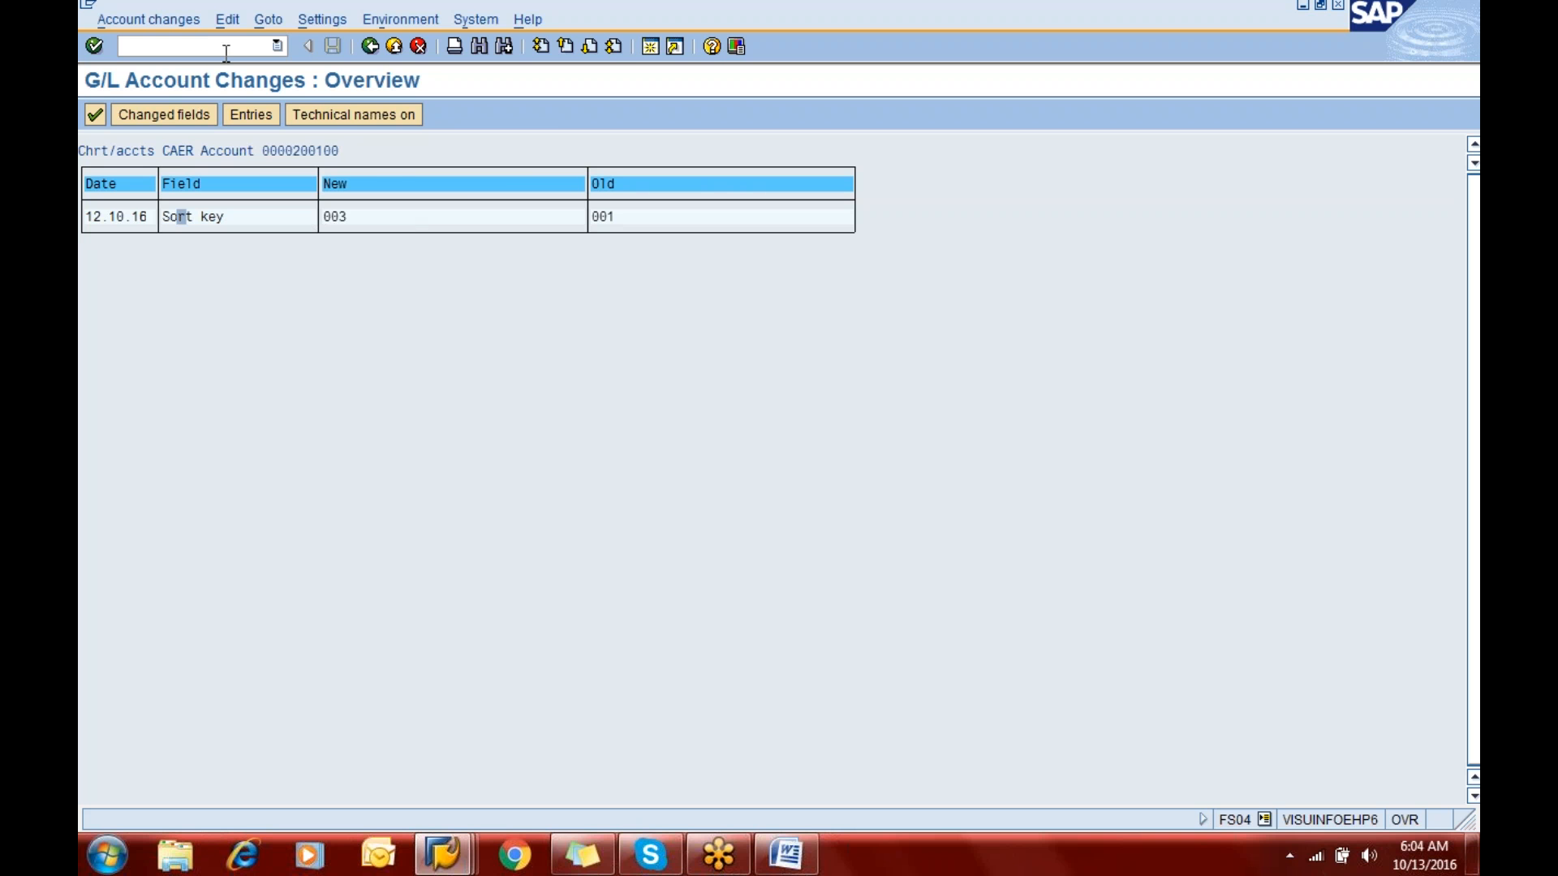
# - Return to the central G/L account session, open account 200100 for changes and set its sort key to 001
pyautogui.press('F3')
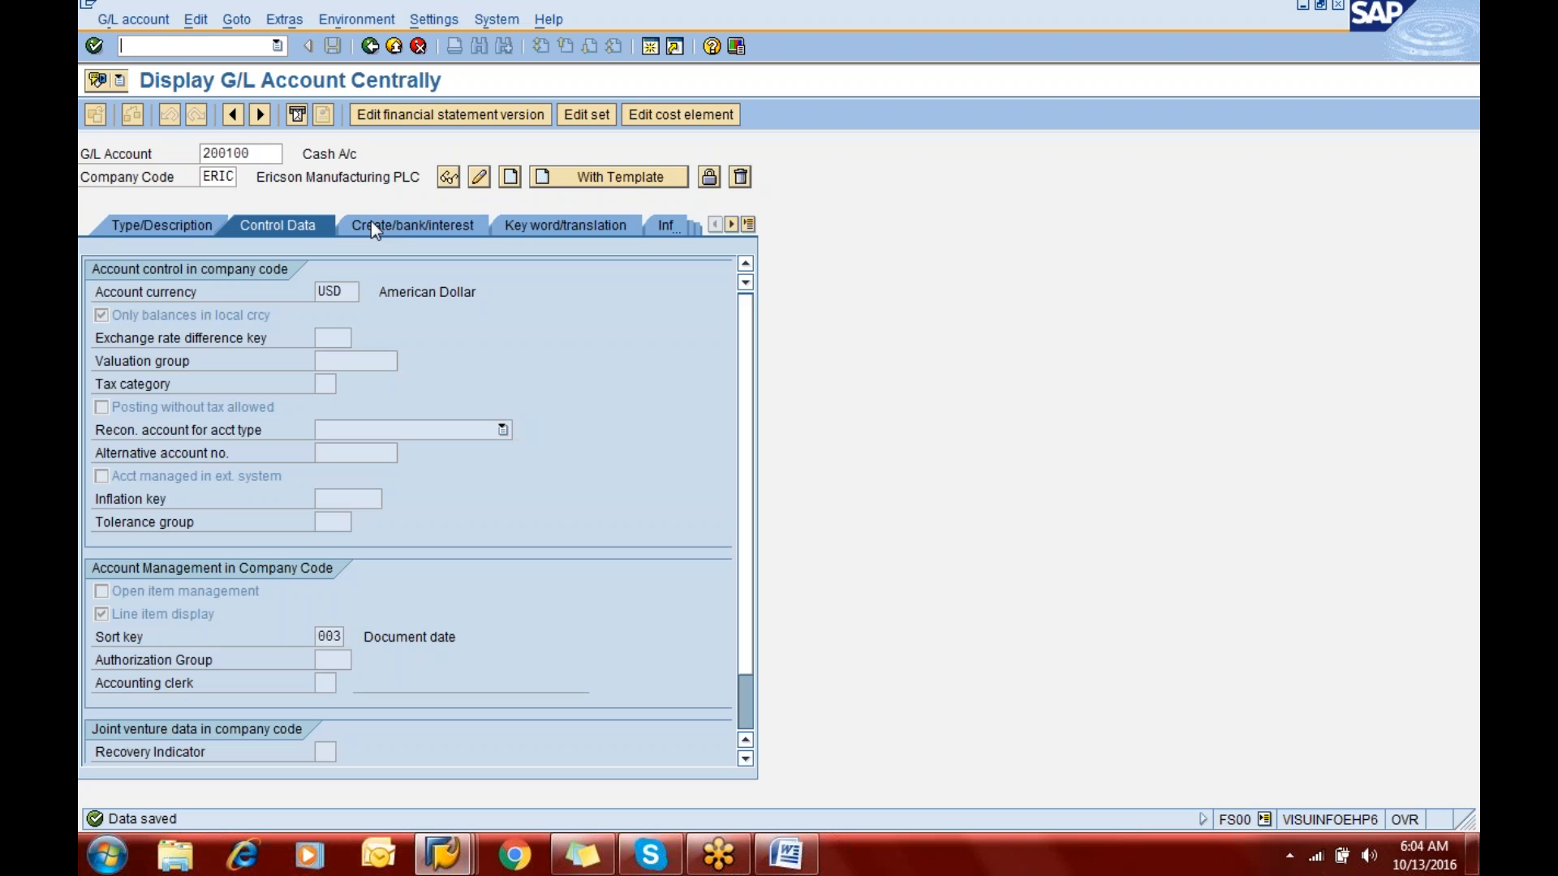
pyautogui.click(479, 178)
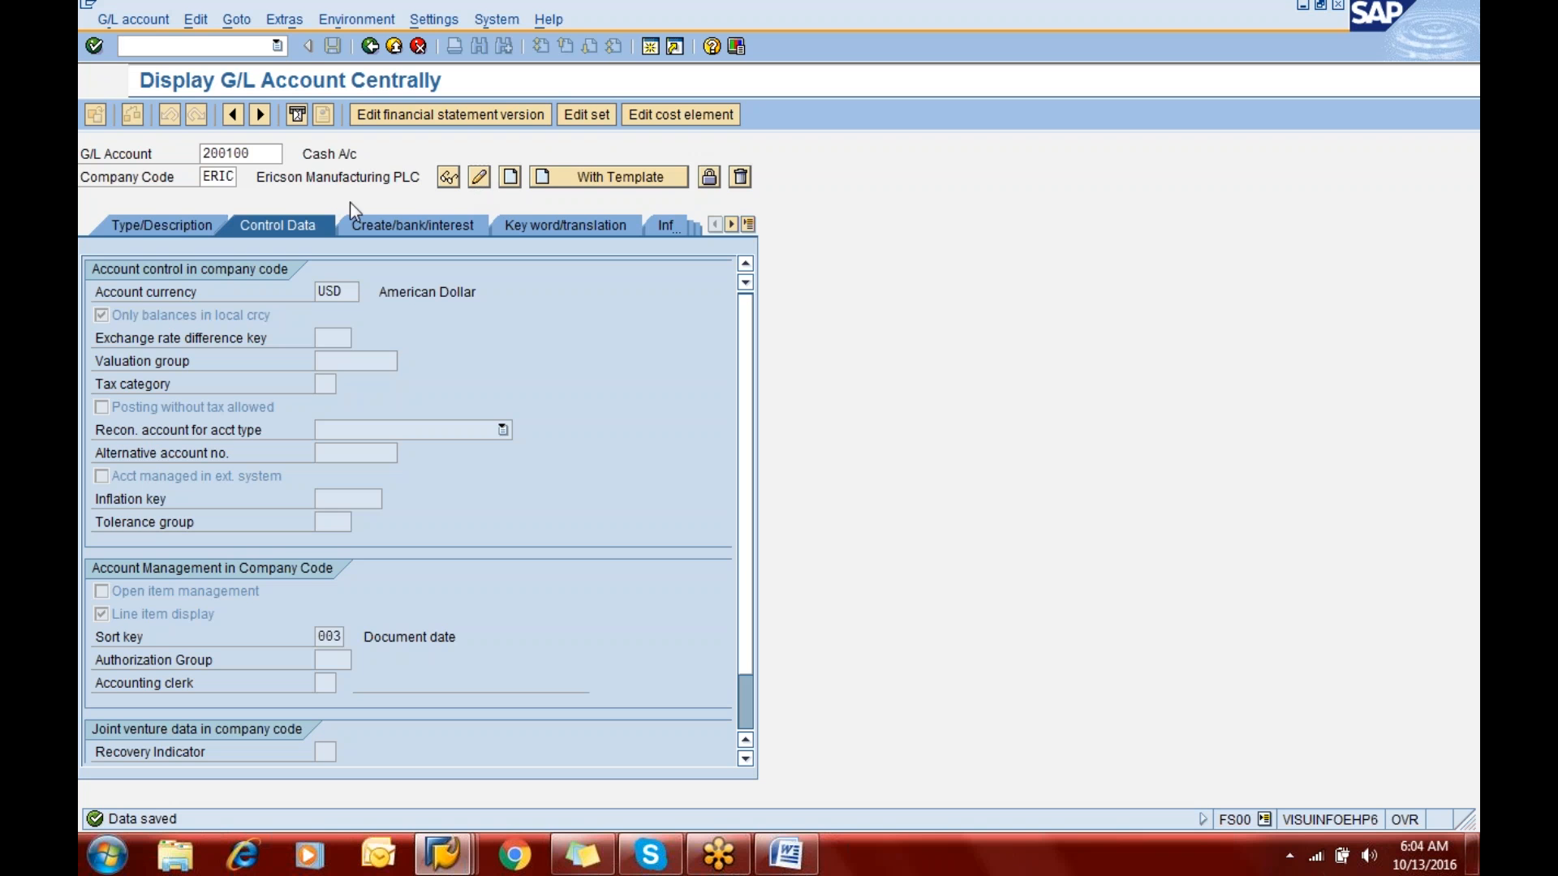
pyautogui.click(335, 638)
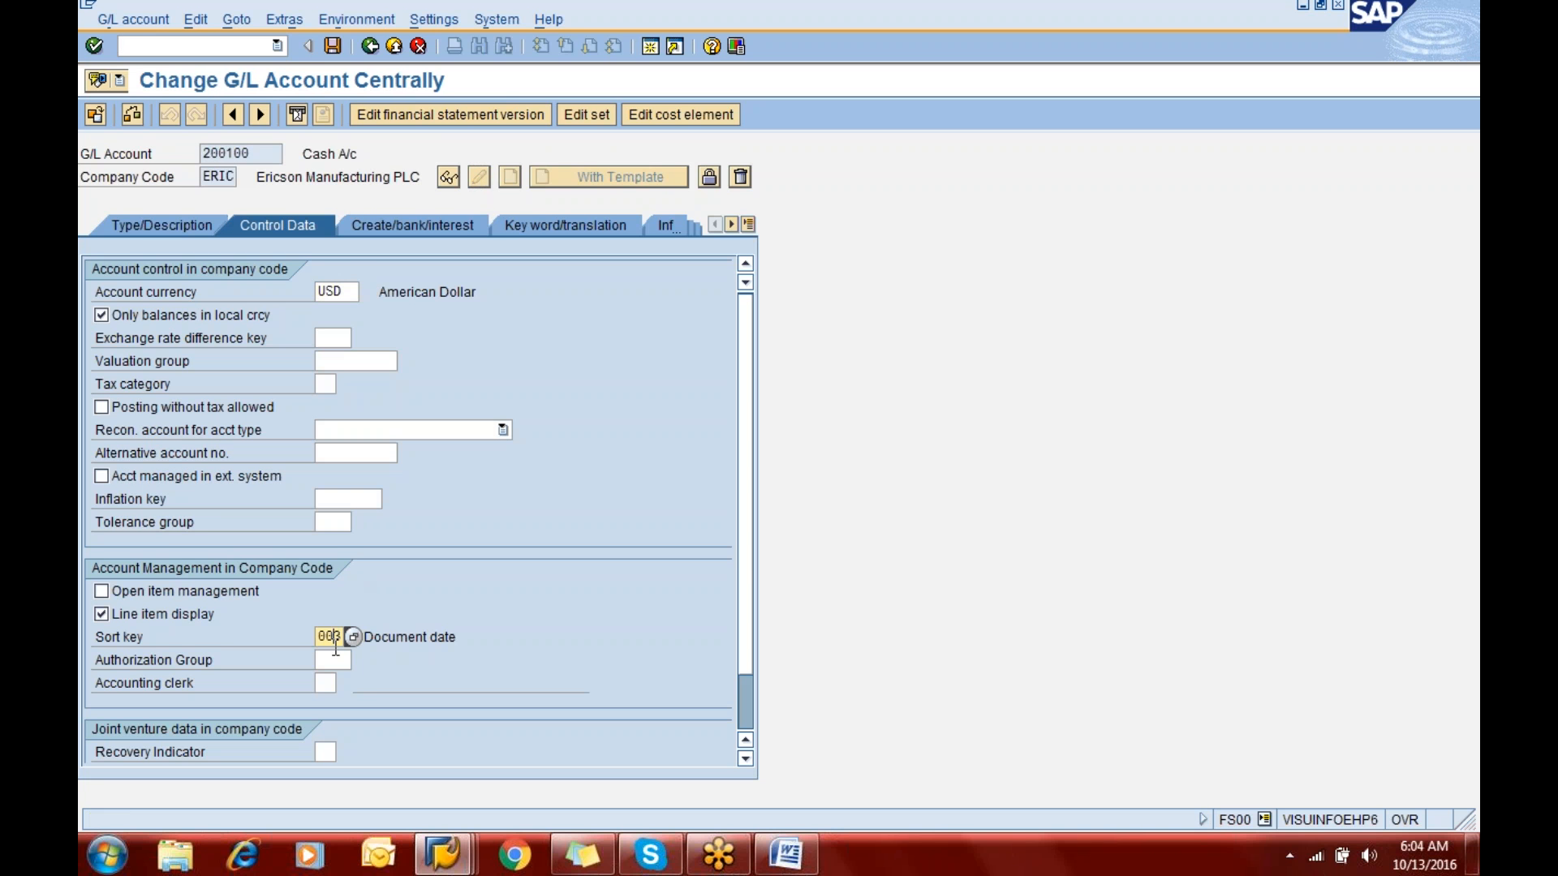
pyautogui.write('1')
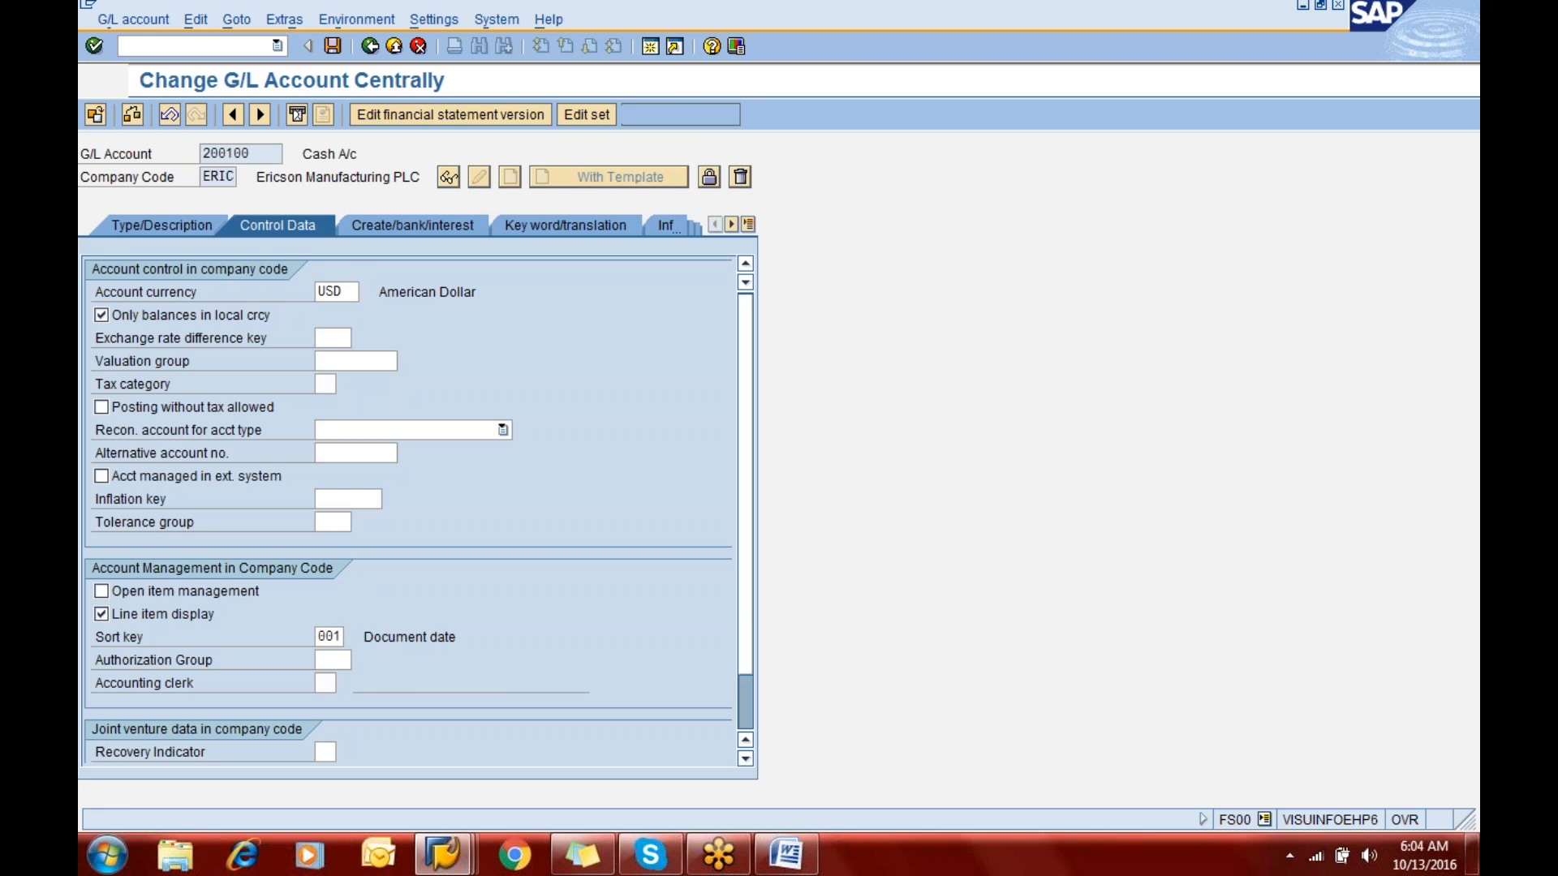
pyautogui.press('Return')
# - Shorten the account's short text in the description data to "Cash A/c"
pyautogui.click(163, 225)
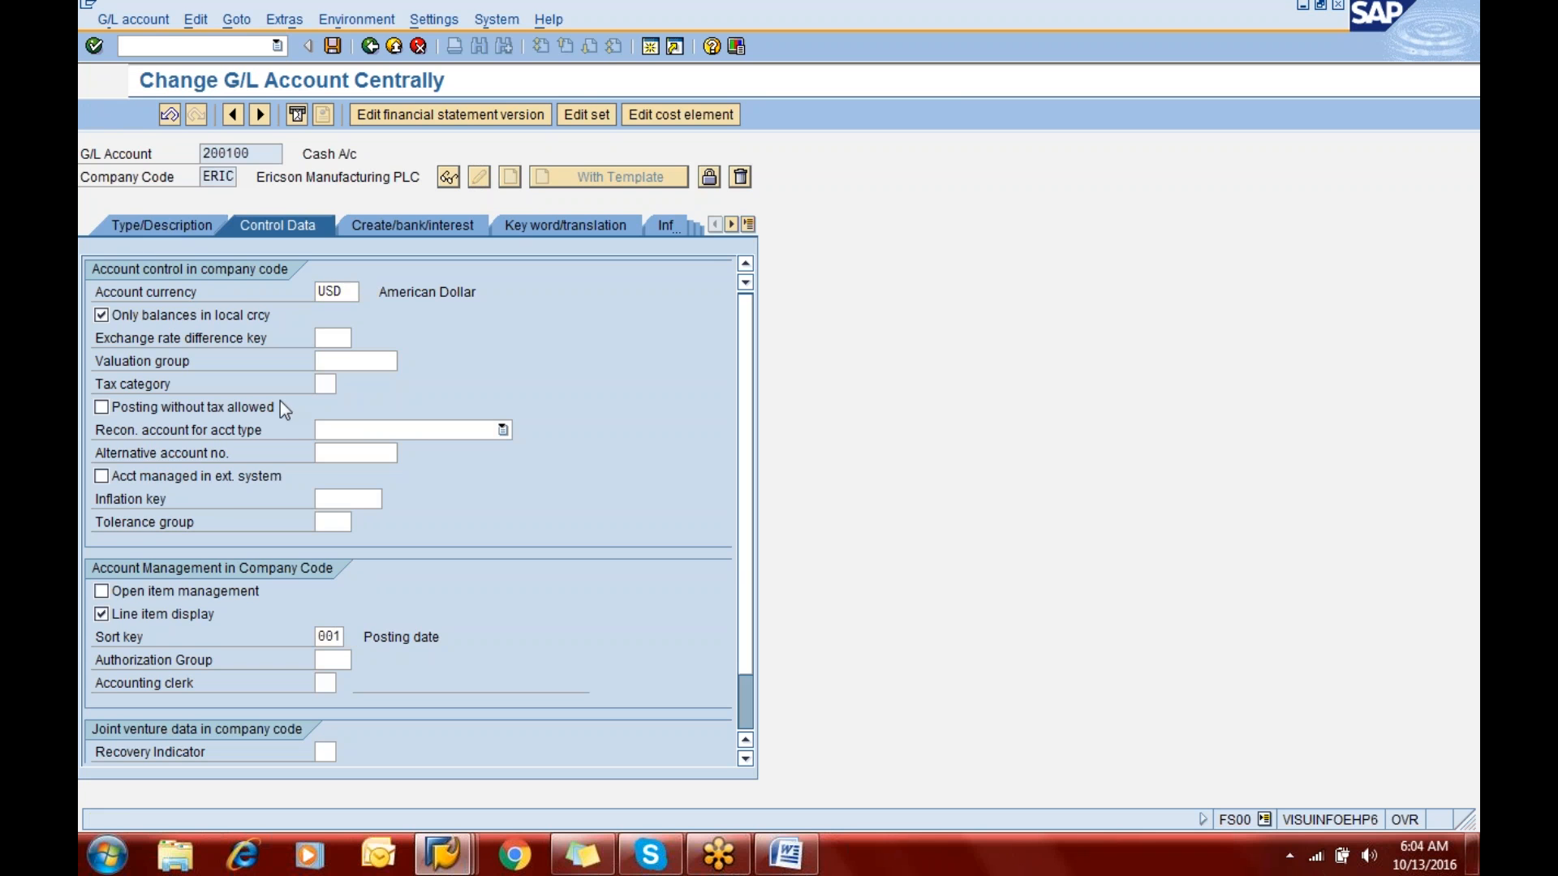
pyautogui.click(435, 404)
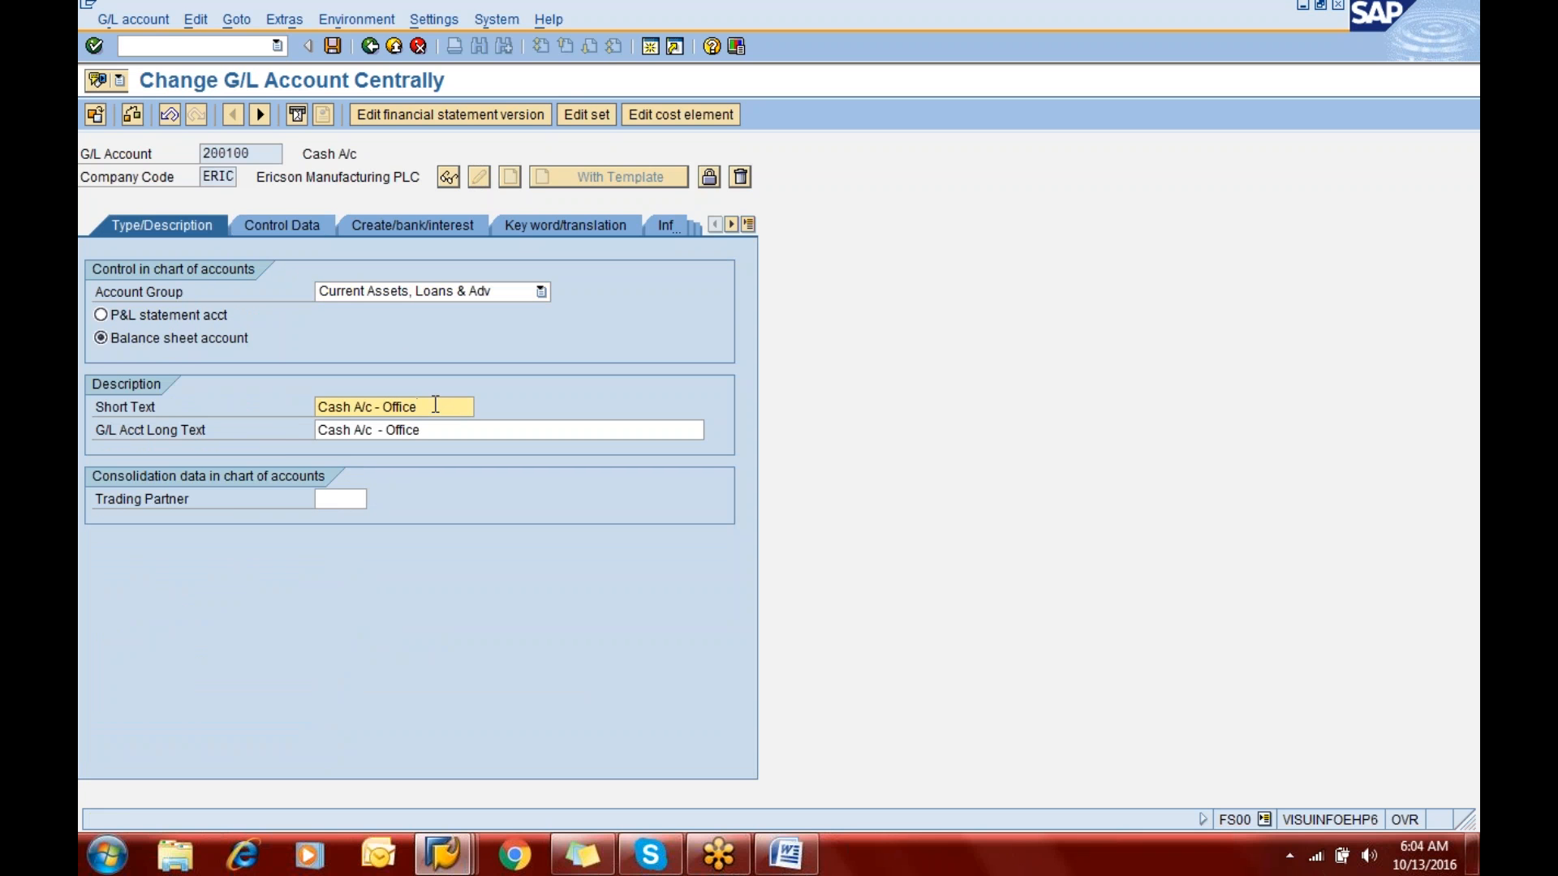
pyautogui.press('BackSpace')
pyautogui.press('BackSpace')
pyautogui.press('BackSpace')
pyautogui.press('BackSpace')
pyautogui.press('BackSpace')
pyautogui.press('BackSpace')
pyautogui.press('BackSpace')
pyautogui.press('BackSpace')
pyautogui.press('BackSpace')
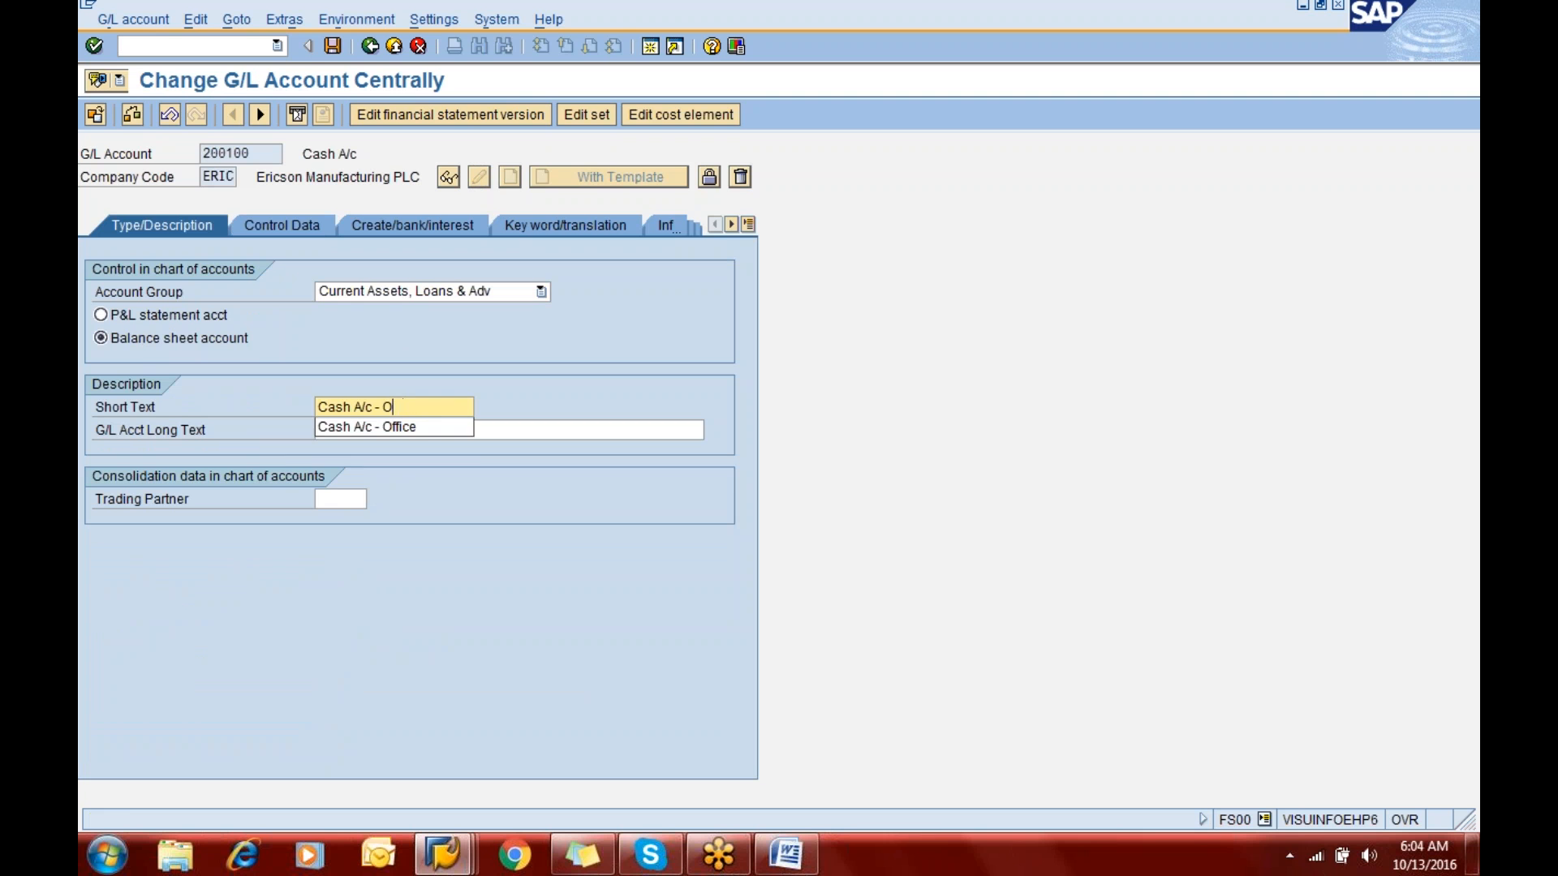
pyautogui.press('Tab')
pyautogui.press('Tab')
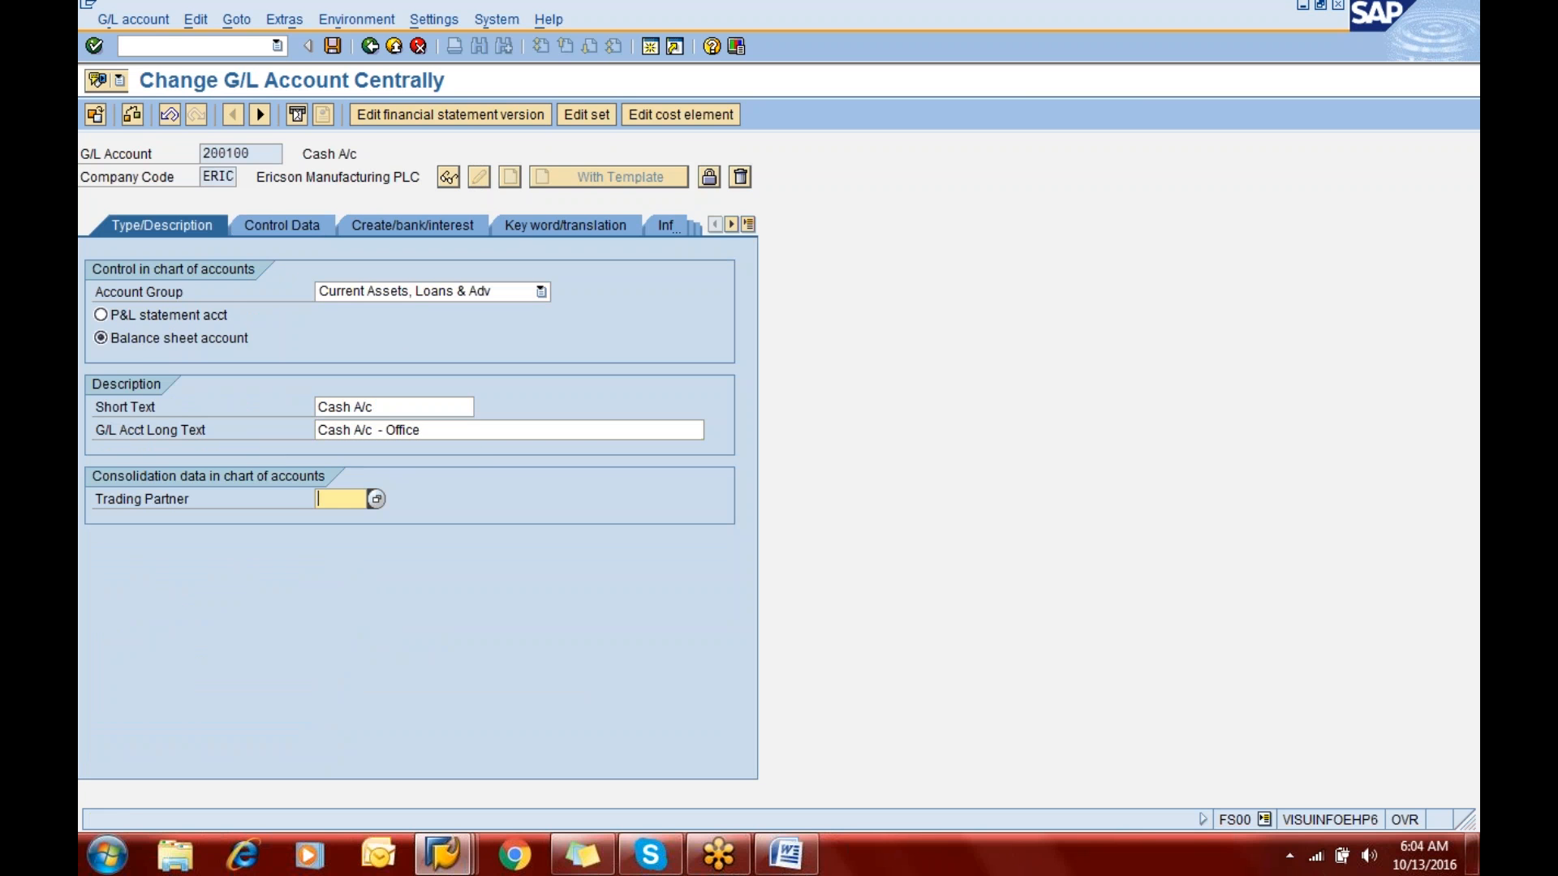
# - Shorten the G/L account long text to "Cash A/c" and save the account
pyautogui.hotkey('shift', 'Tab')
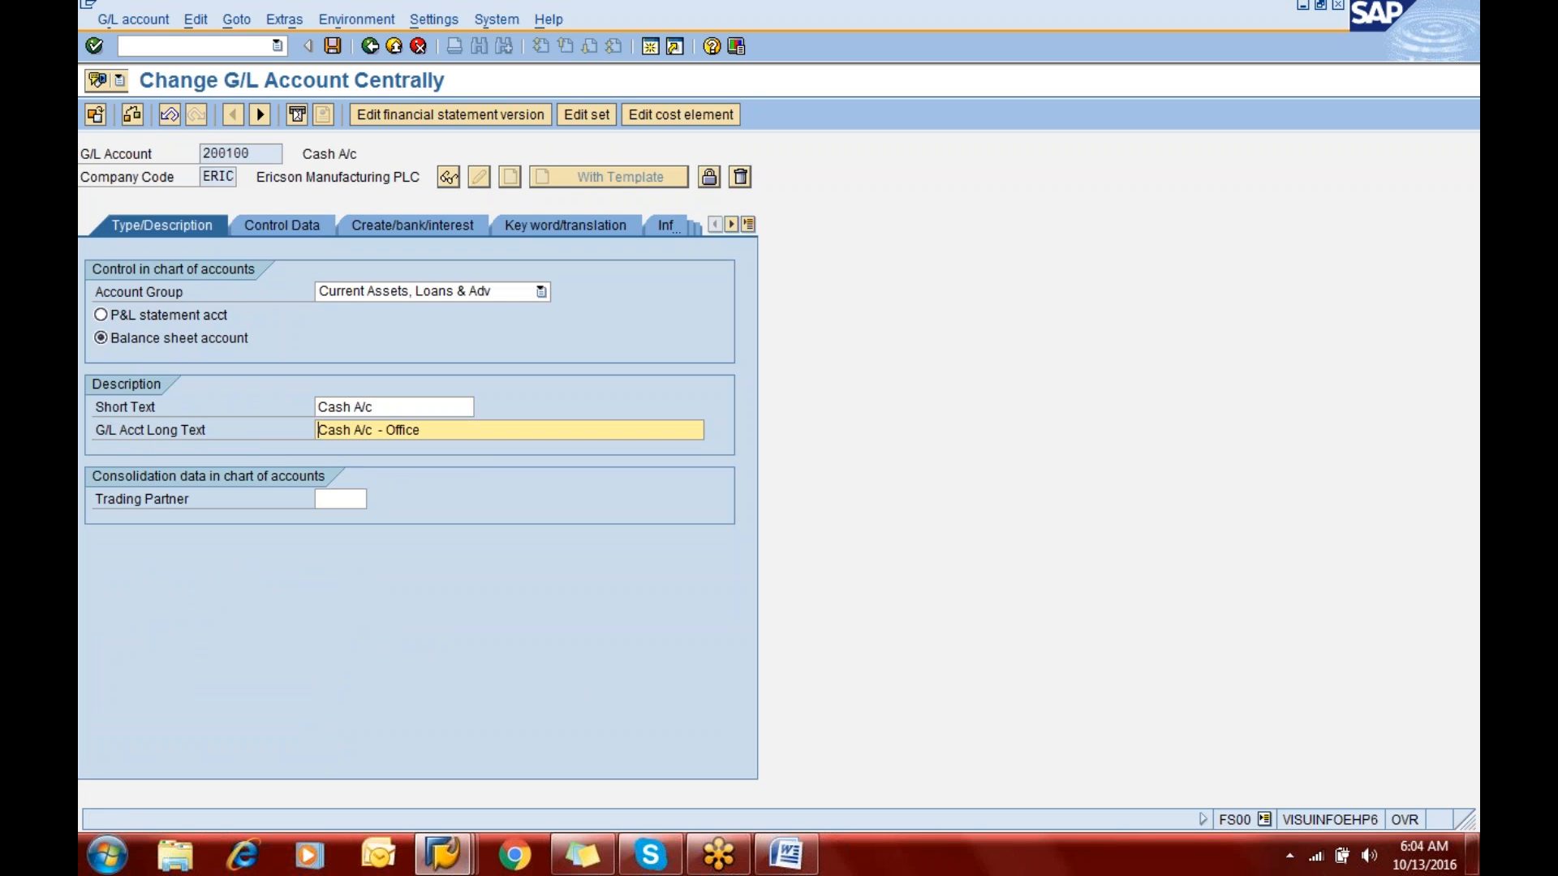
pyautogui.press('BackSpace')
pyautogui.press('BackSpace')
pyautogui.press('BackSpace')
pyautogui.press('BackSpace')
pyautogui.press('BackSpace')
pyautogui.press('BackSpace')
pyautogui.press('BackSpace')
pyautogui.press('BackSpace')
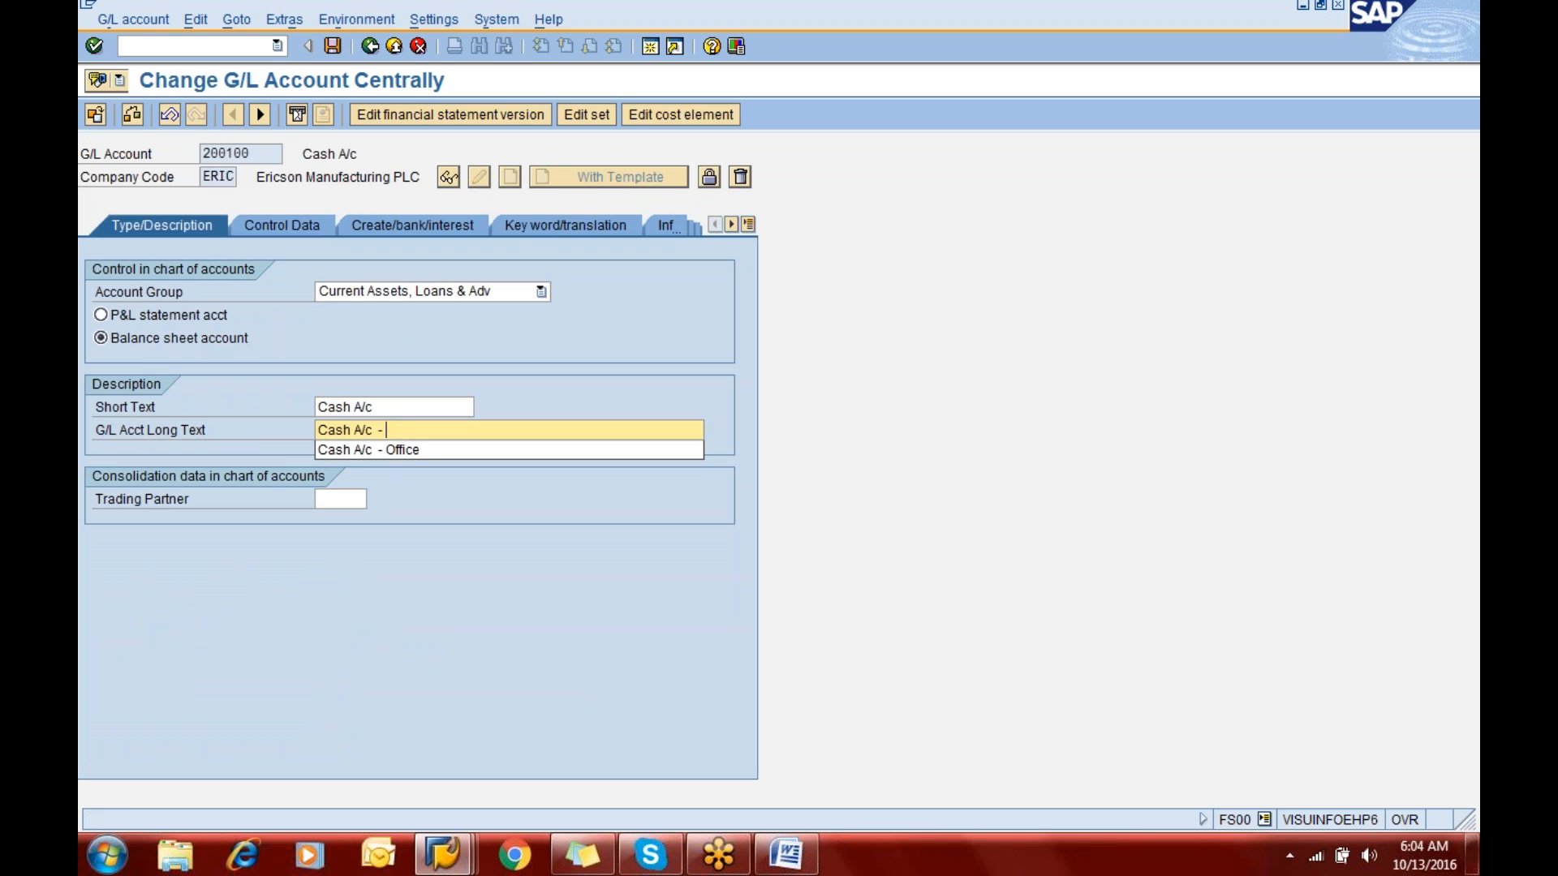
pyautogui.hotkey('ctrl', 's')
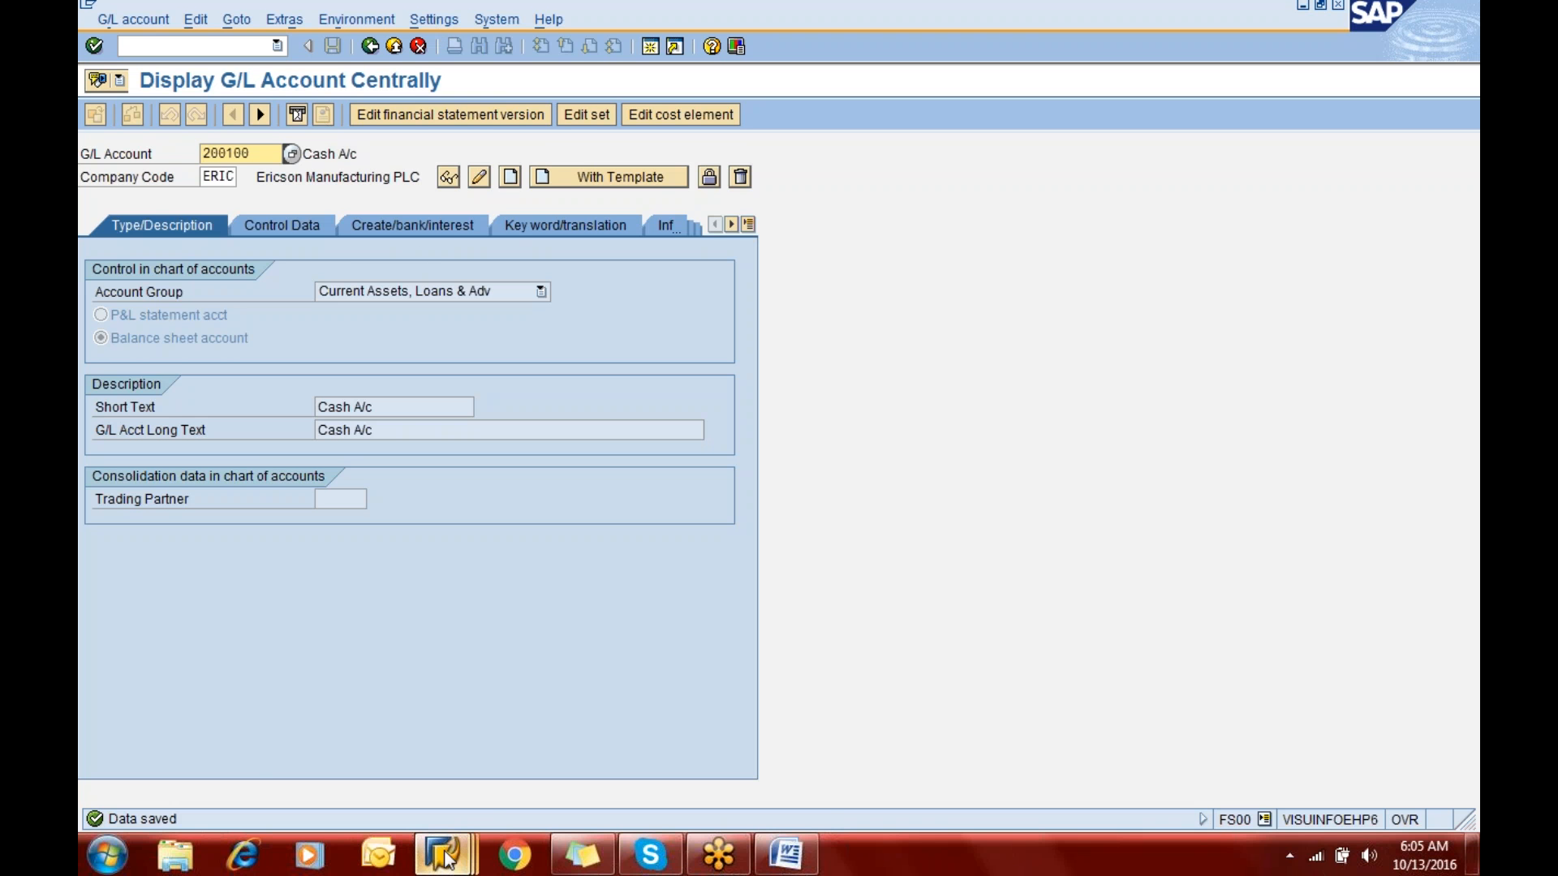
# - Switch back to the account changes session and reload the changed fields list for account 200100 from the initial screen
pyautogui.moveTo(445, 851)
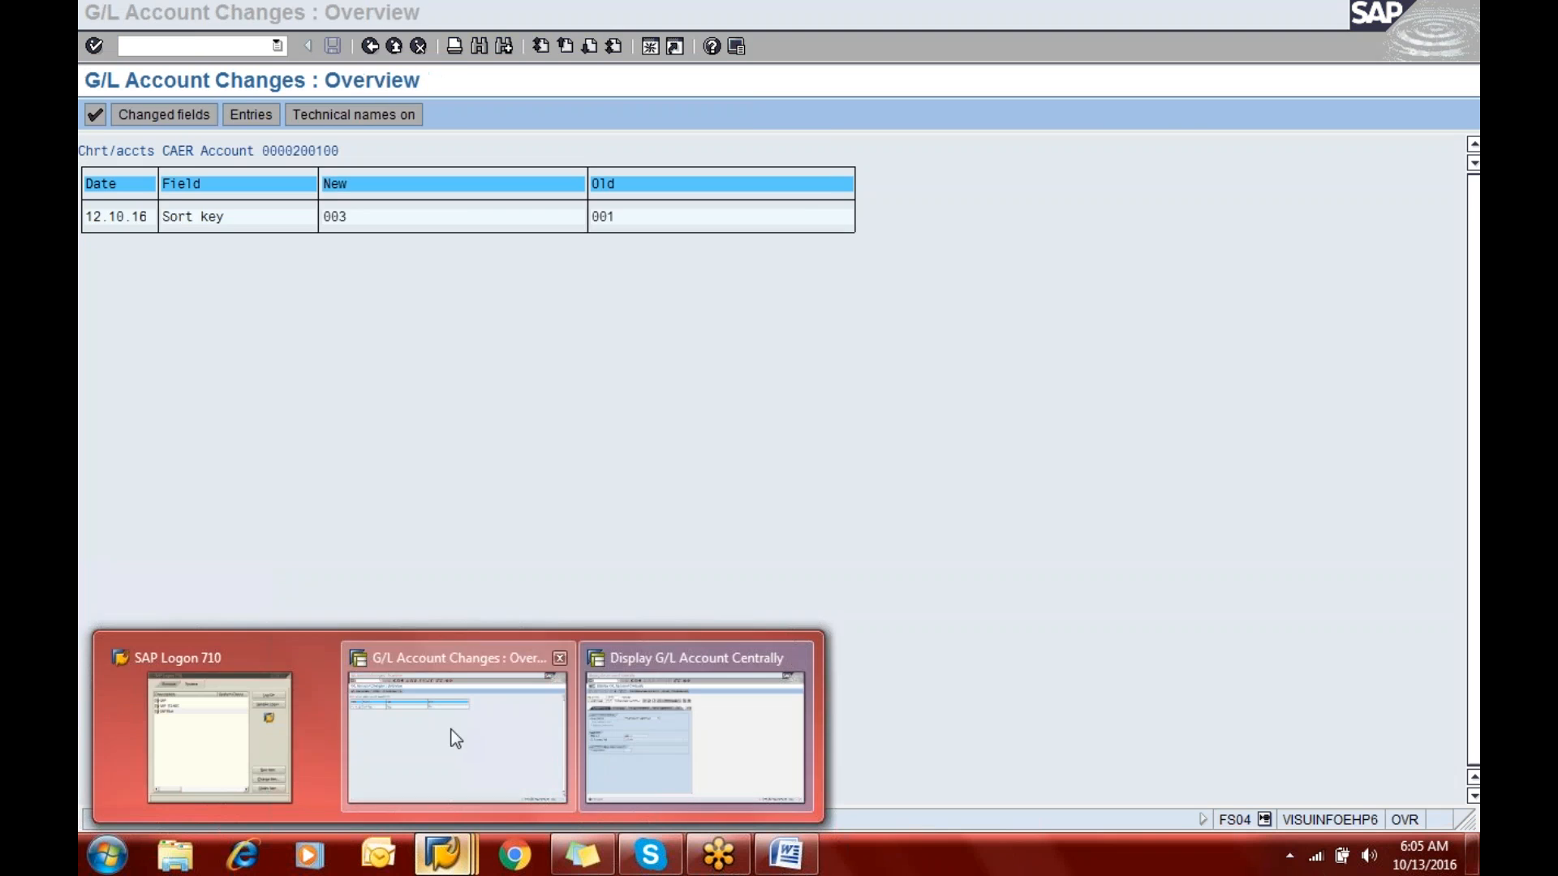
pyautogui.click(452, 738)
pyautogui.click(370, 46)
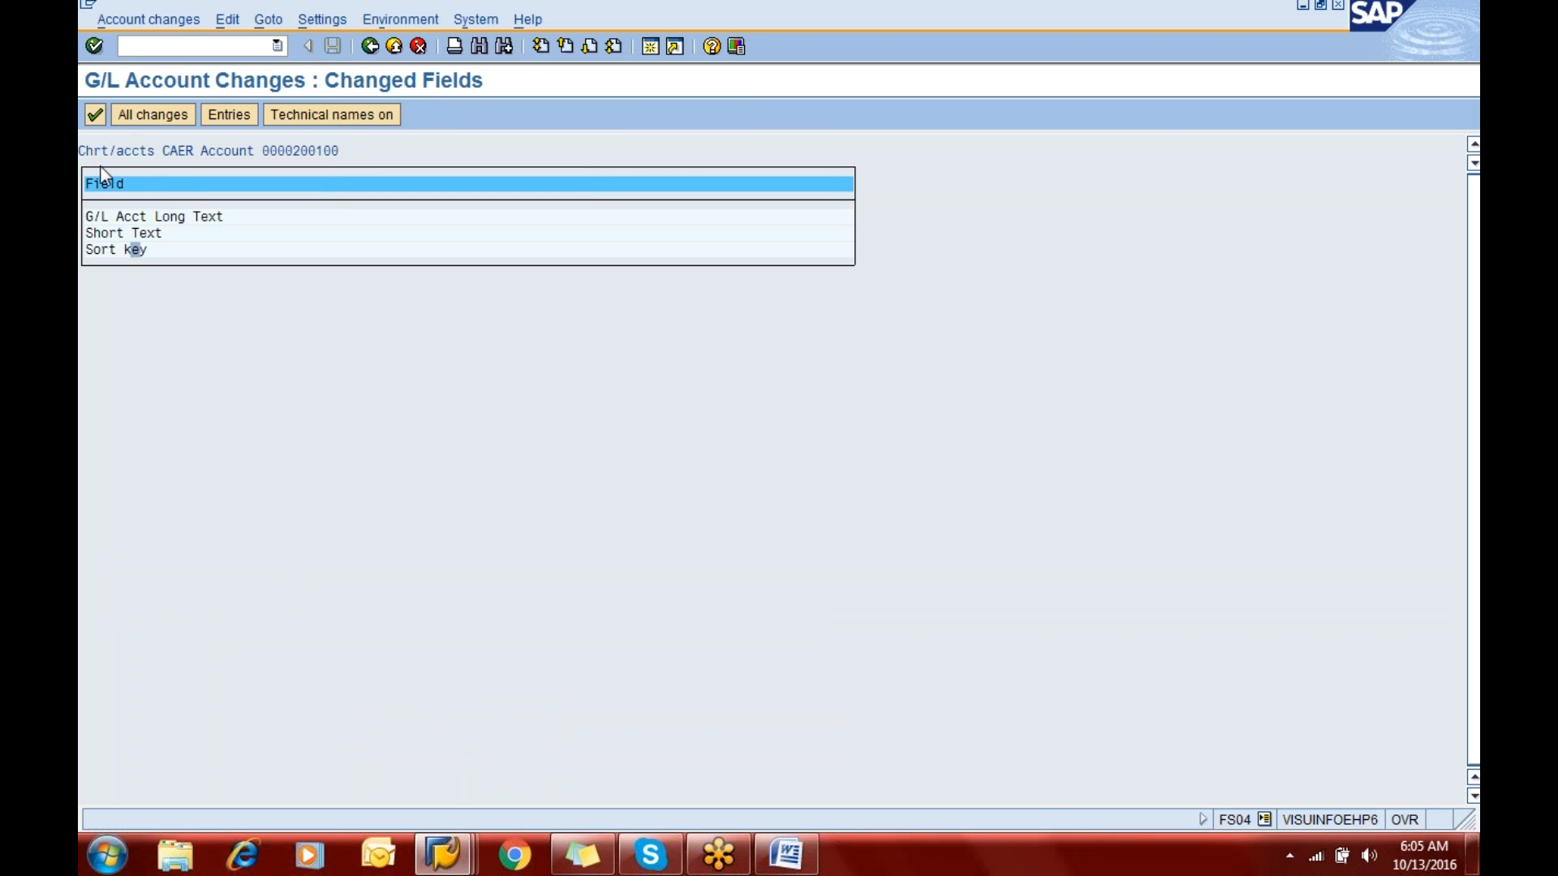
pyautogui.click(371, 47)
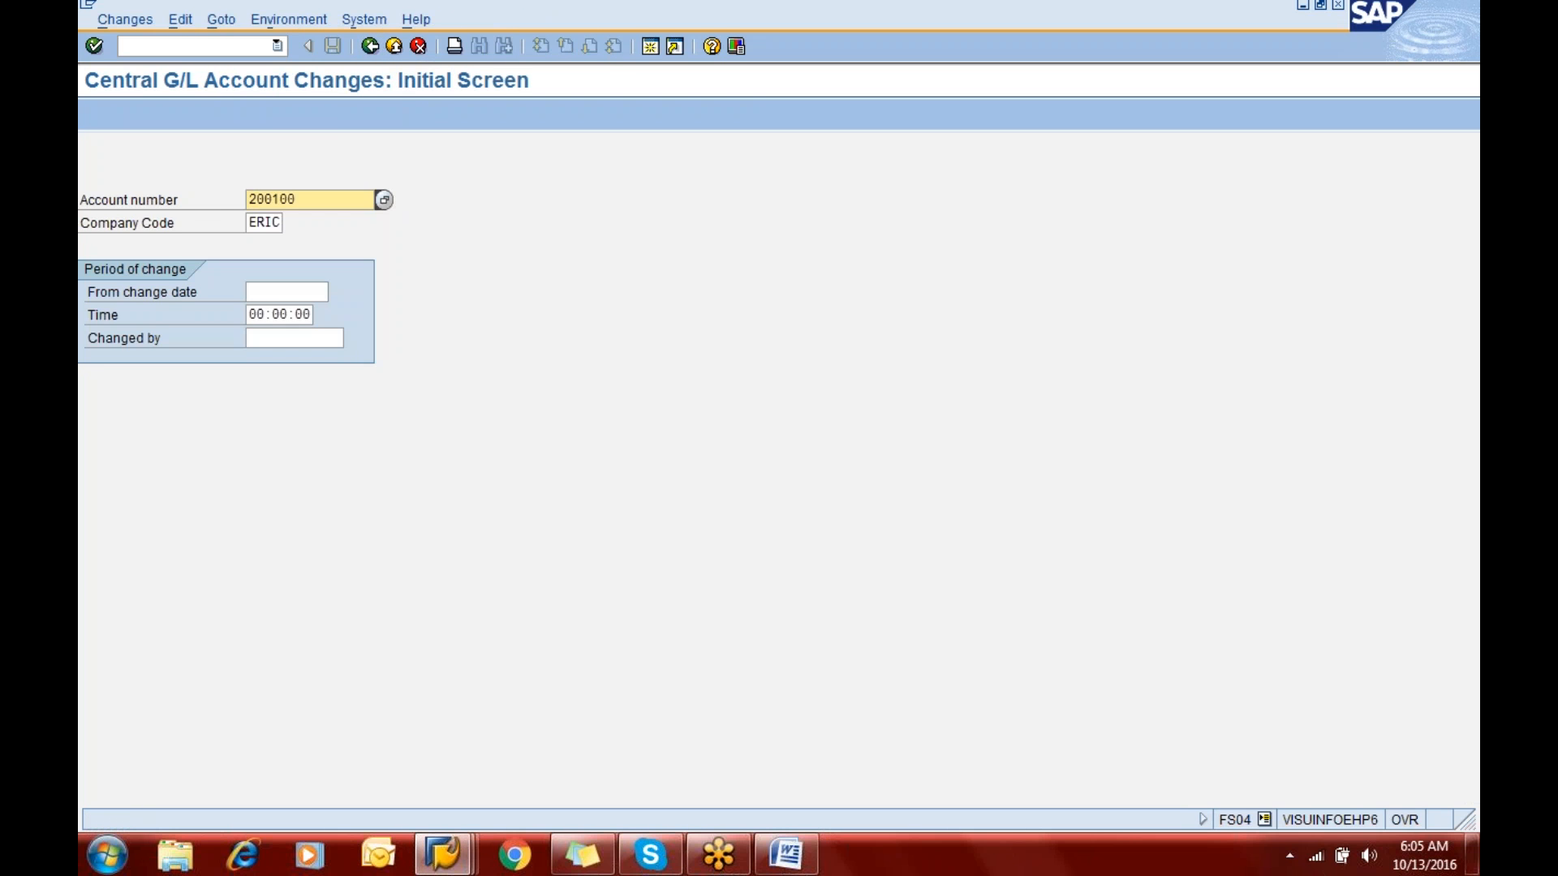
pyautogui.press('Return')
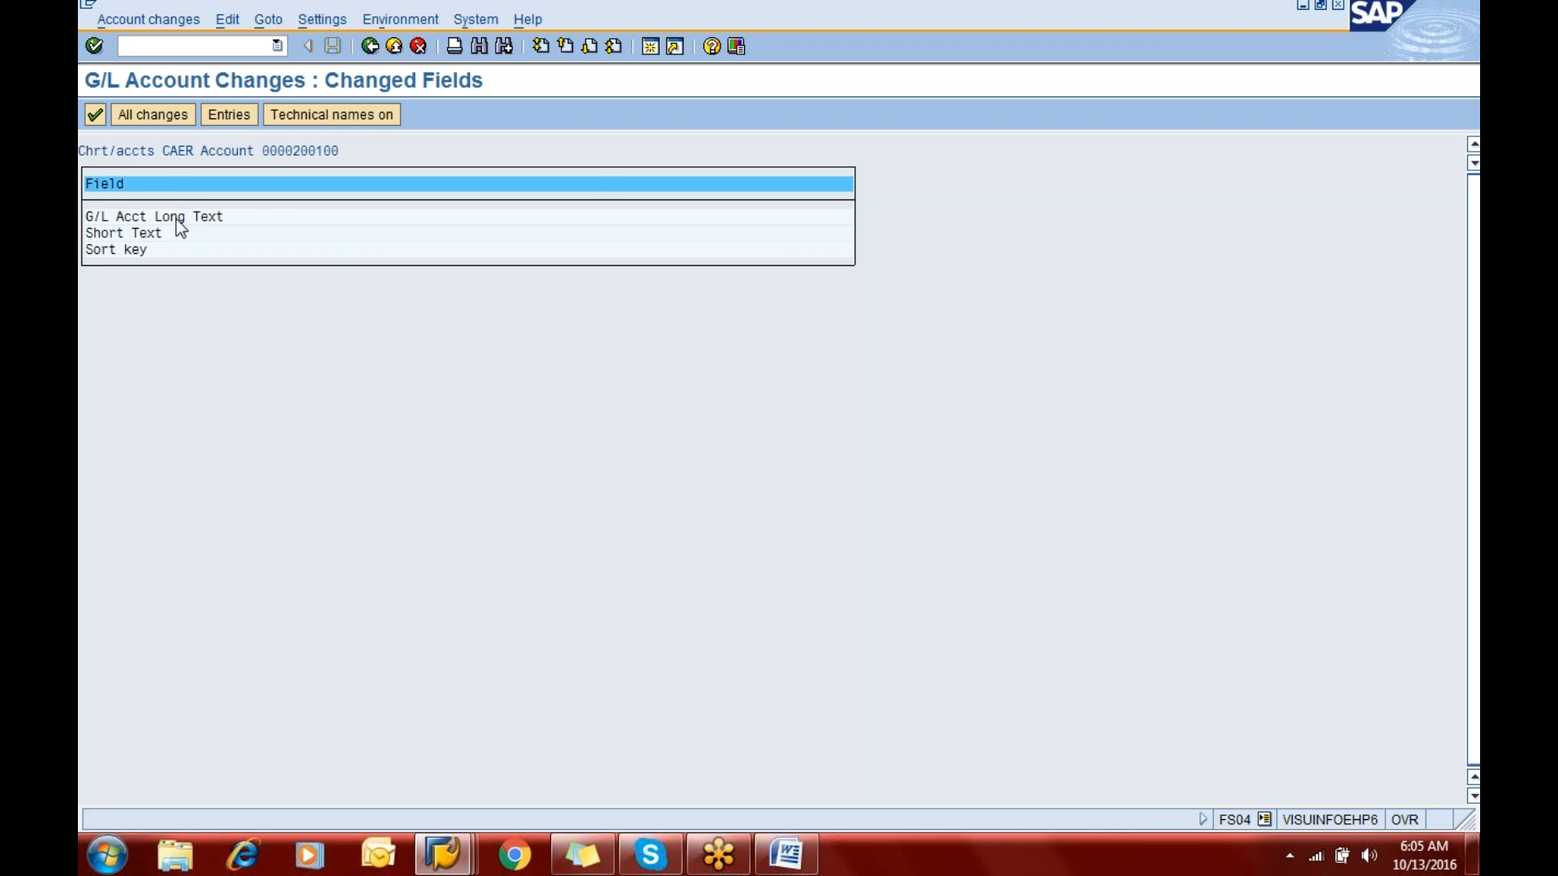
# - Review the long text changes with the details of the latest one, and display the sort key changes
pyautogui.doubleClick(179, 217)
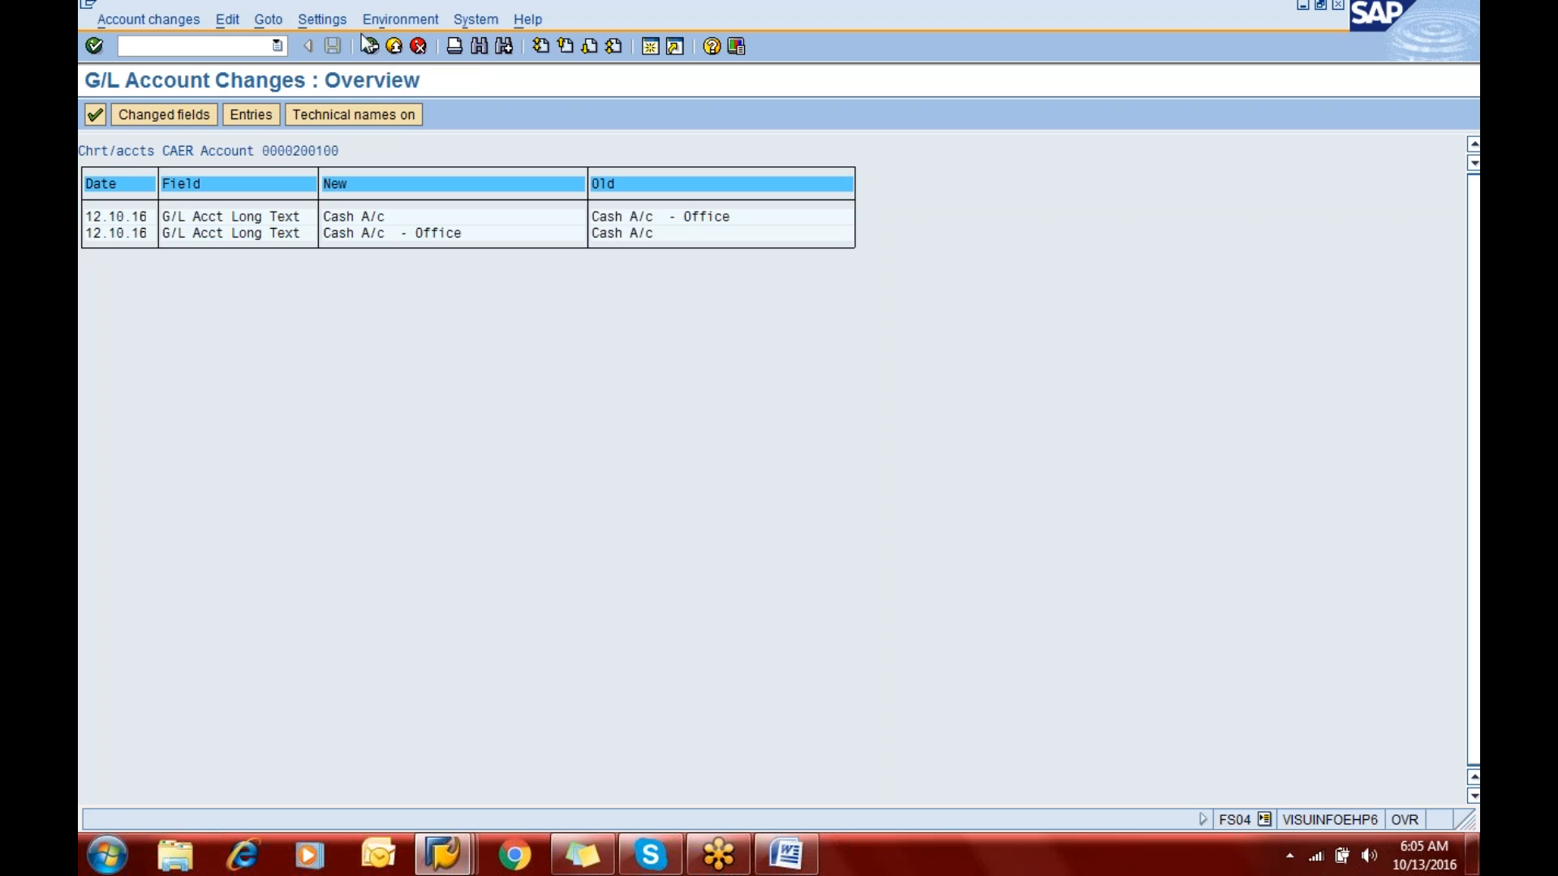
pyautogui.doubleClick(167, 217)
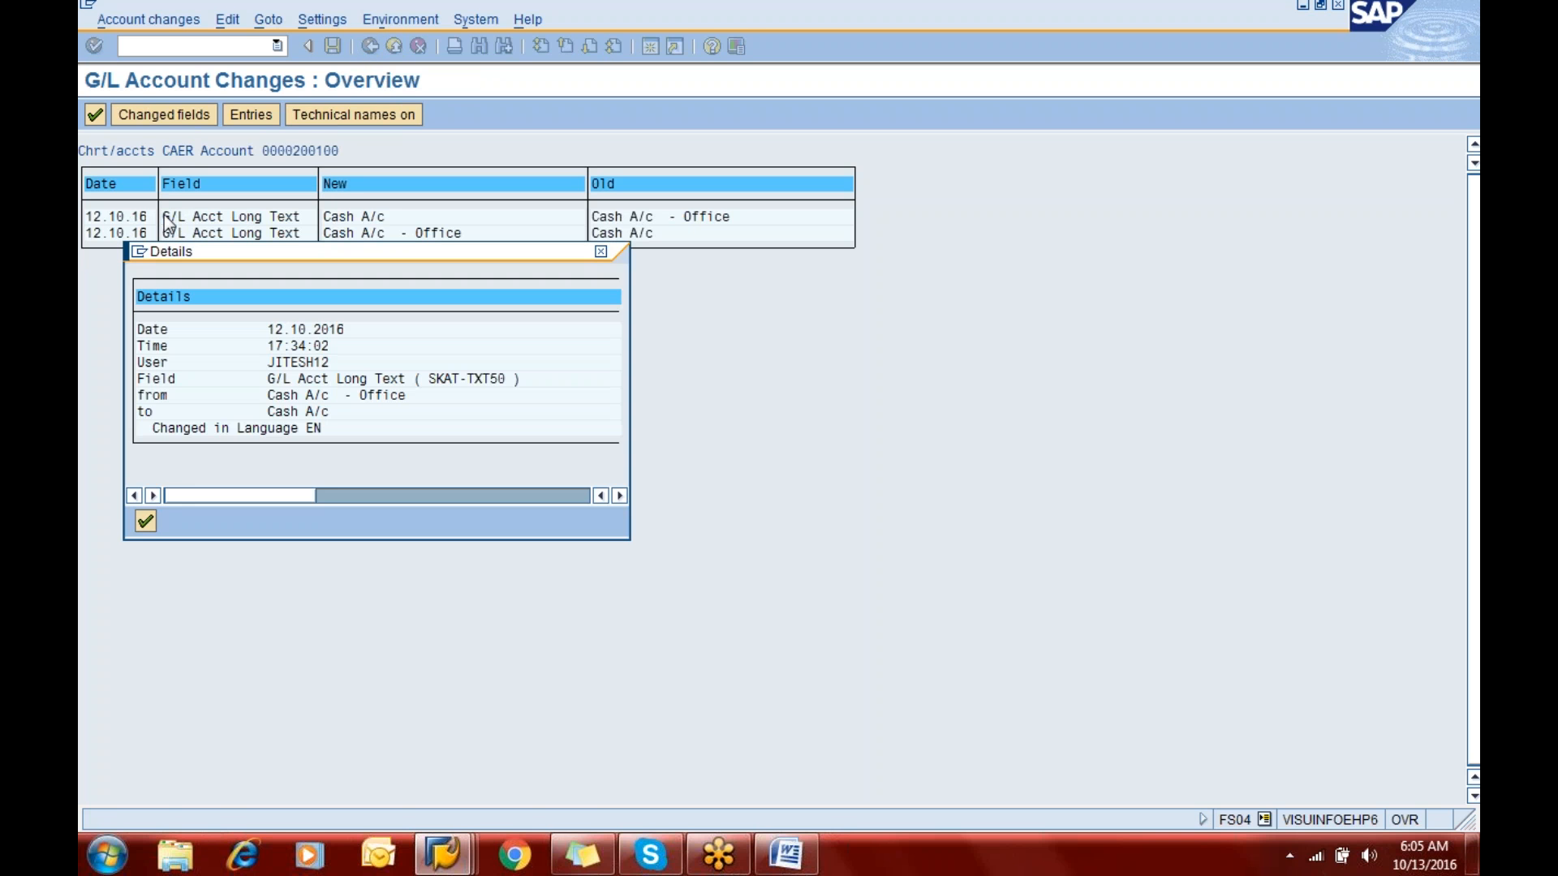
pyautogui.click(150, 517)
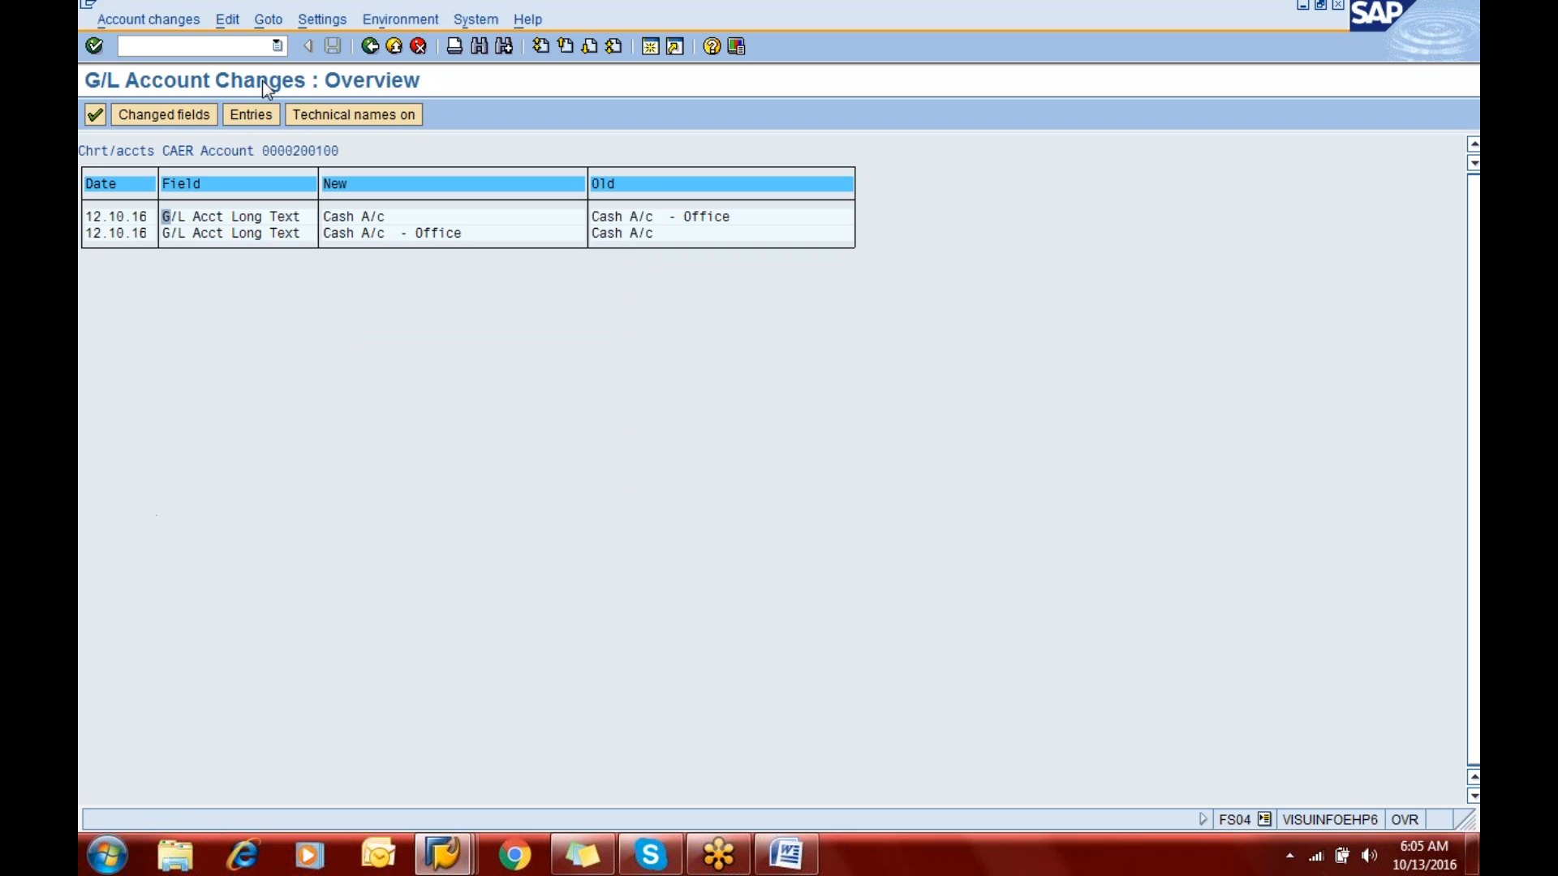
pyautogui.click(372, 47)
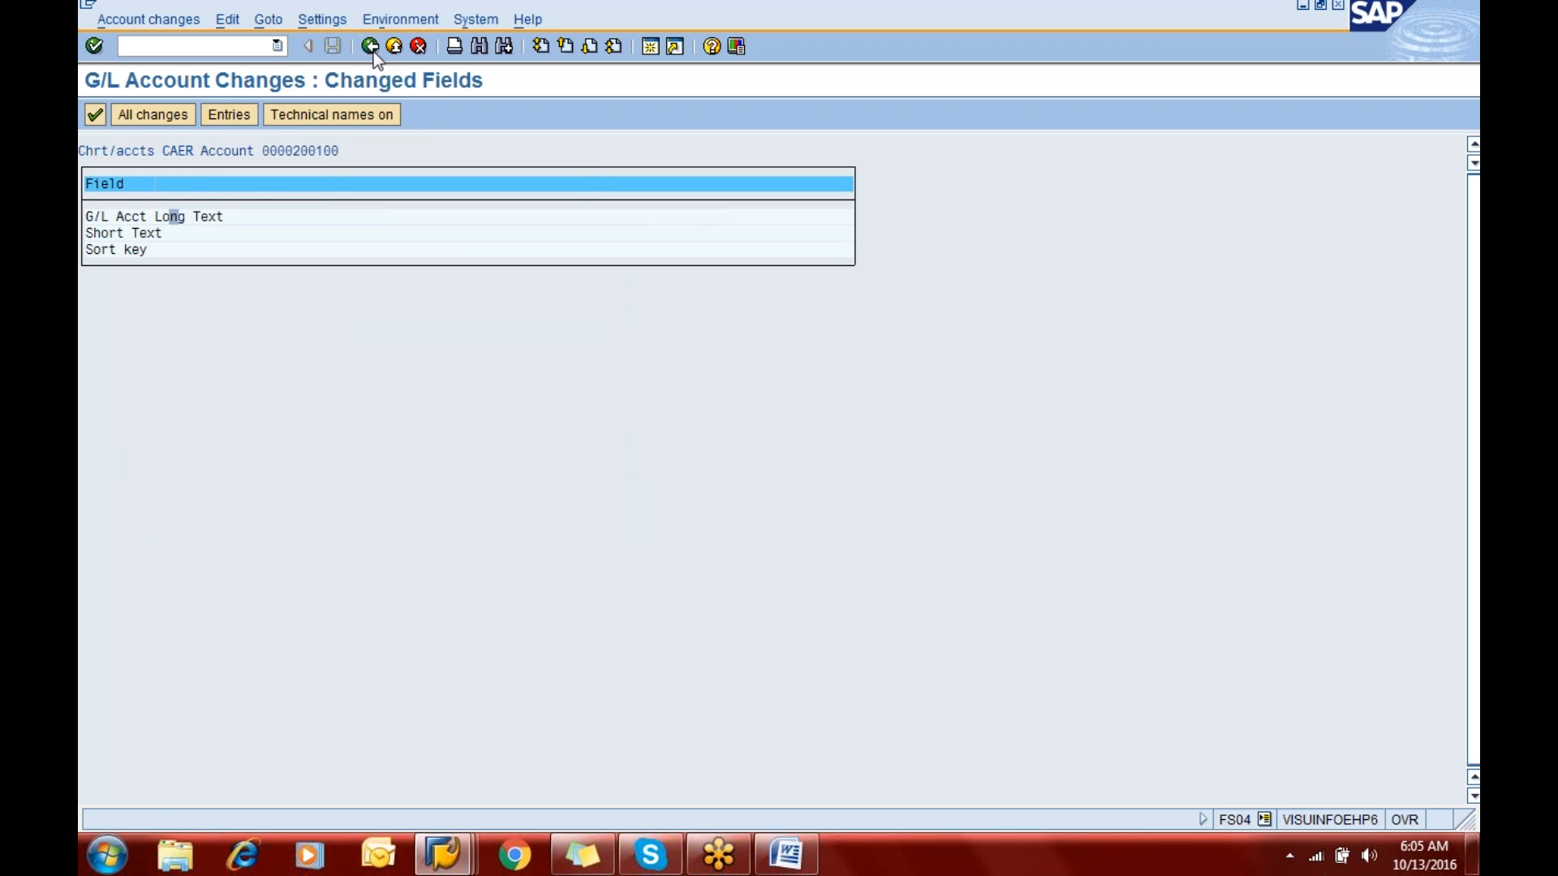
pyautogui.doubleClick(146, 251)
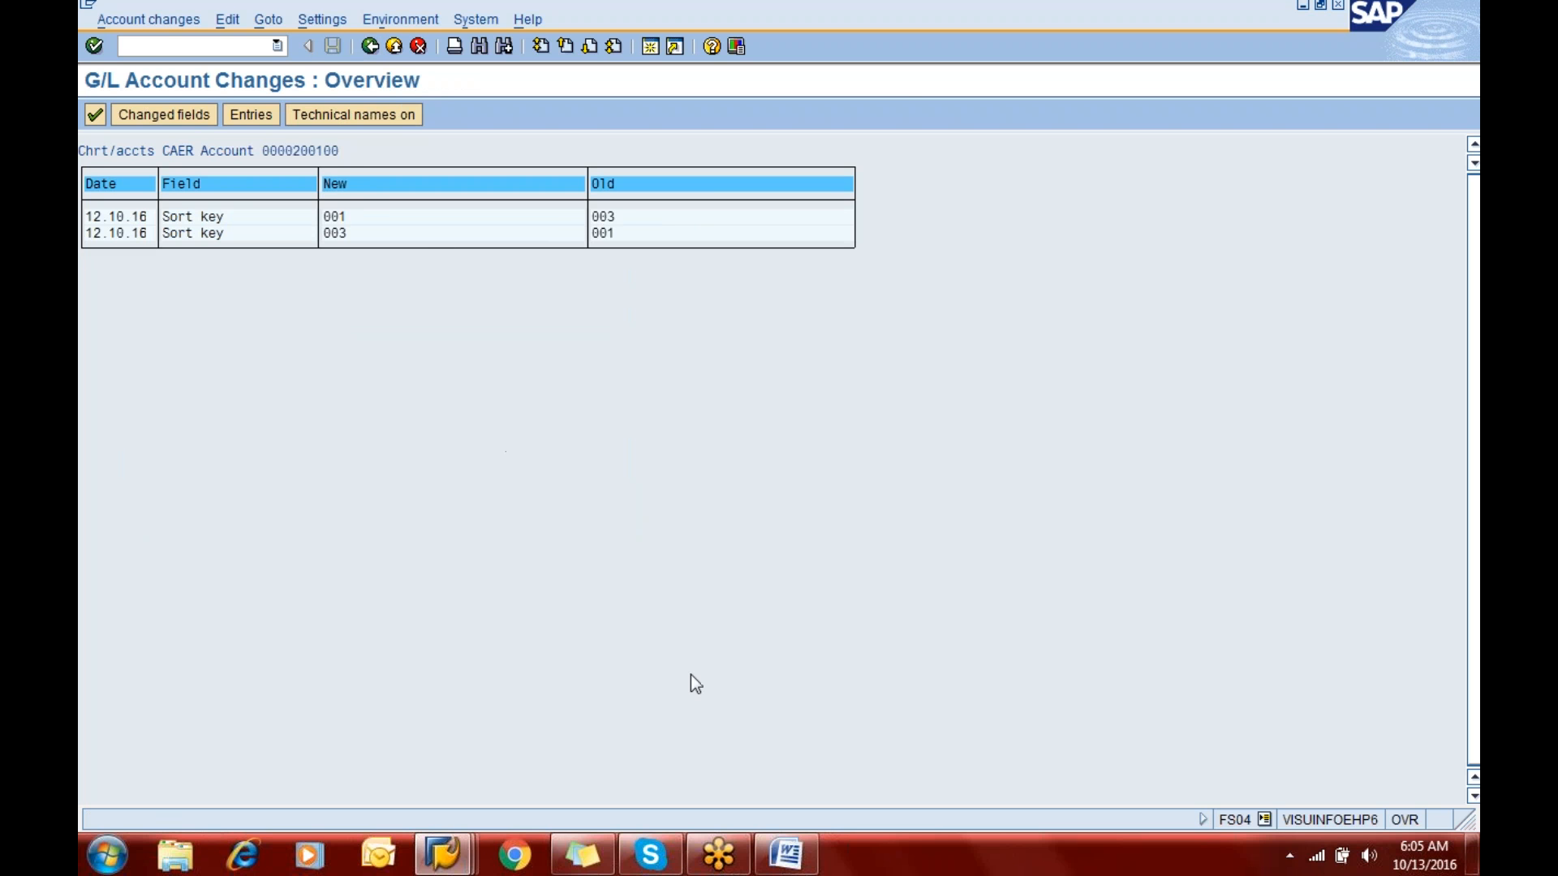
# - Switch to the GENERAL LEDGER notes in Word and read the FS00 instructions for blocking and unblocking a G/L account
pyautogui.click(791, 869)
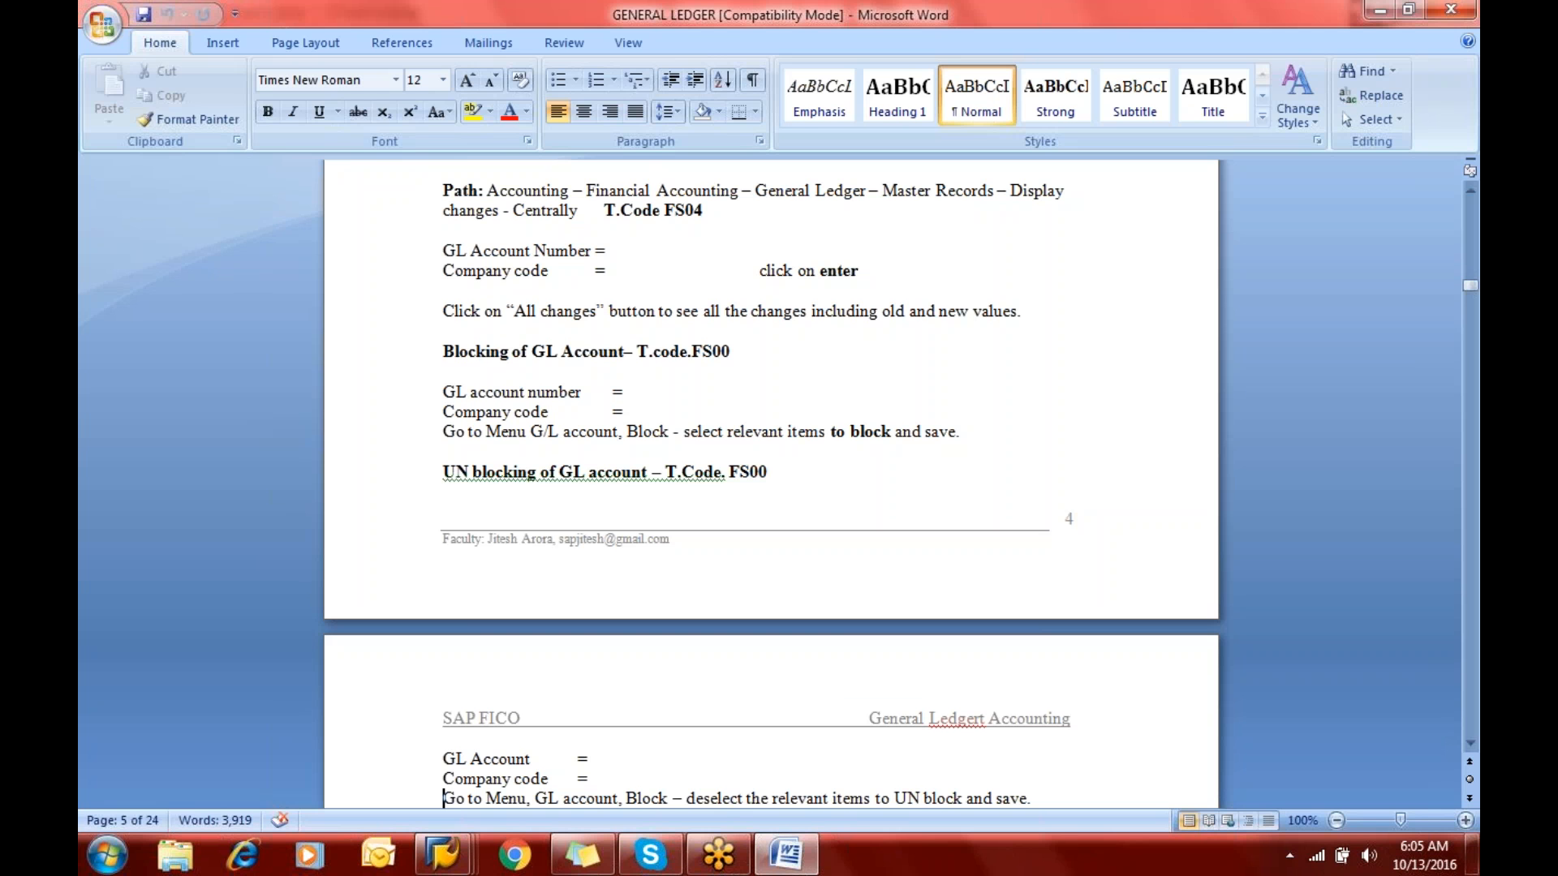
pyautogui.click(540, 376)
pyautogui.hotkey('ctrl', 'b')
pyautogui.click(444, 779)
pyautogui.press('Down')
pyautogui.press('Down')
pyautogui.press('Down')
pyautogui.press('Down')
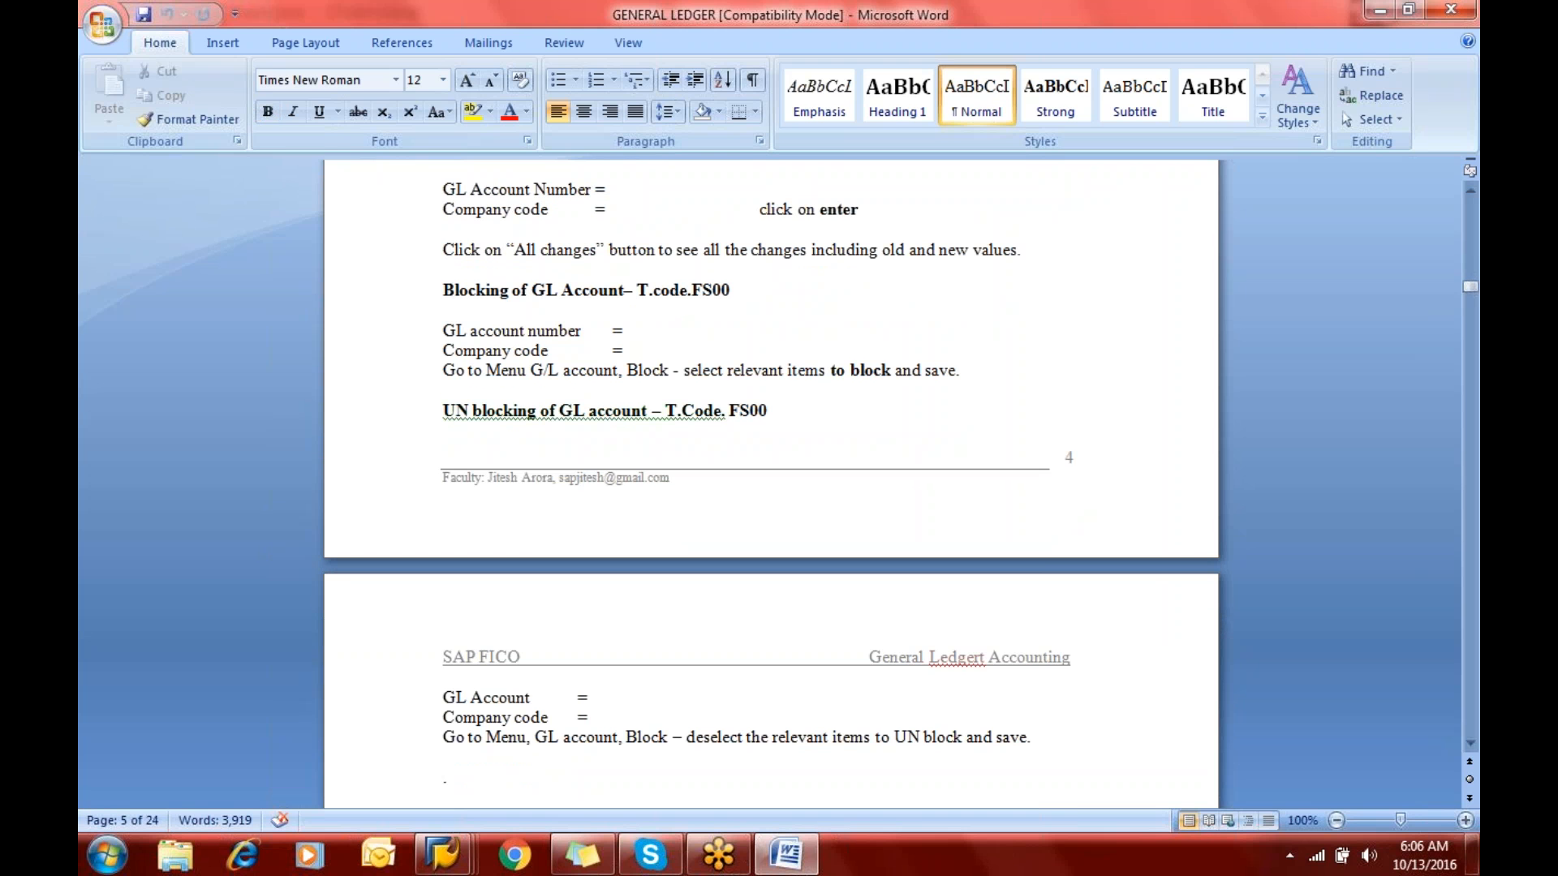
# - Switch back to the SAP session displaying account 200100 in company code ERIC and open its block settings
pyautogui.hotkey('alt', 'Tab')
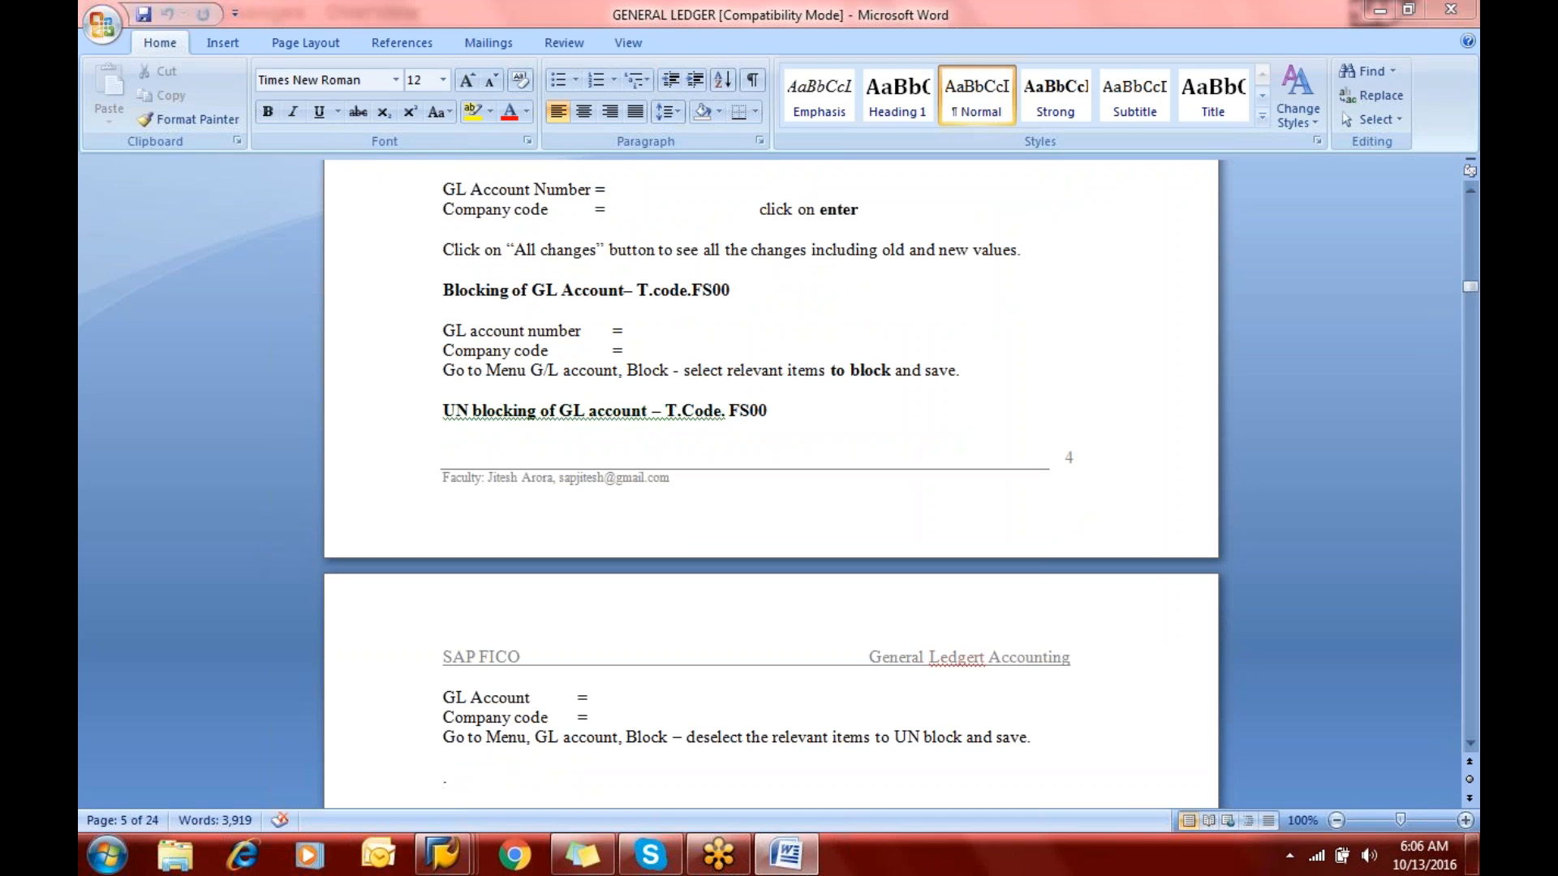
pyautogui.click(232, 40)
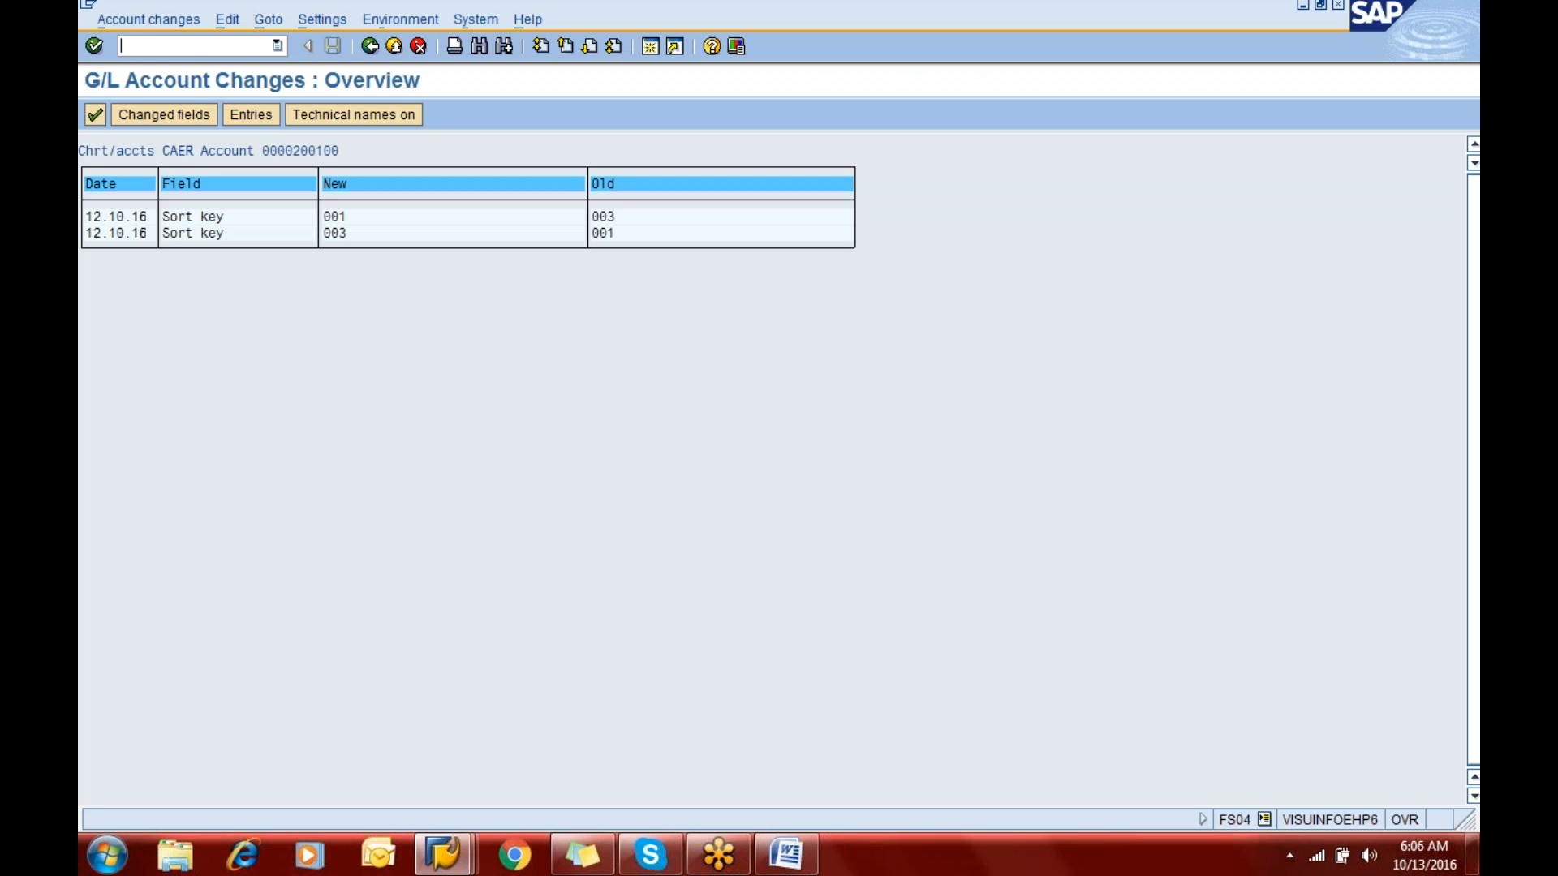
pyautogui.write('/')
pyautogui.hotkey('alt', 'Tab')
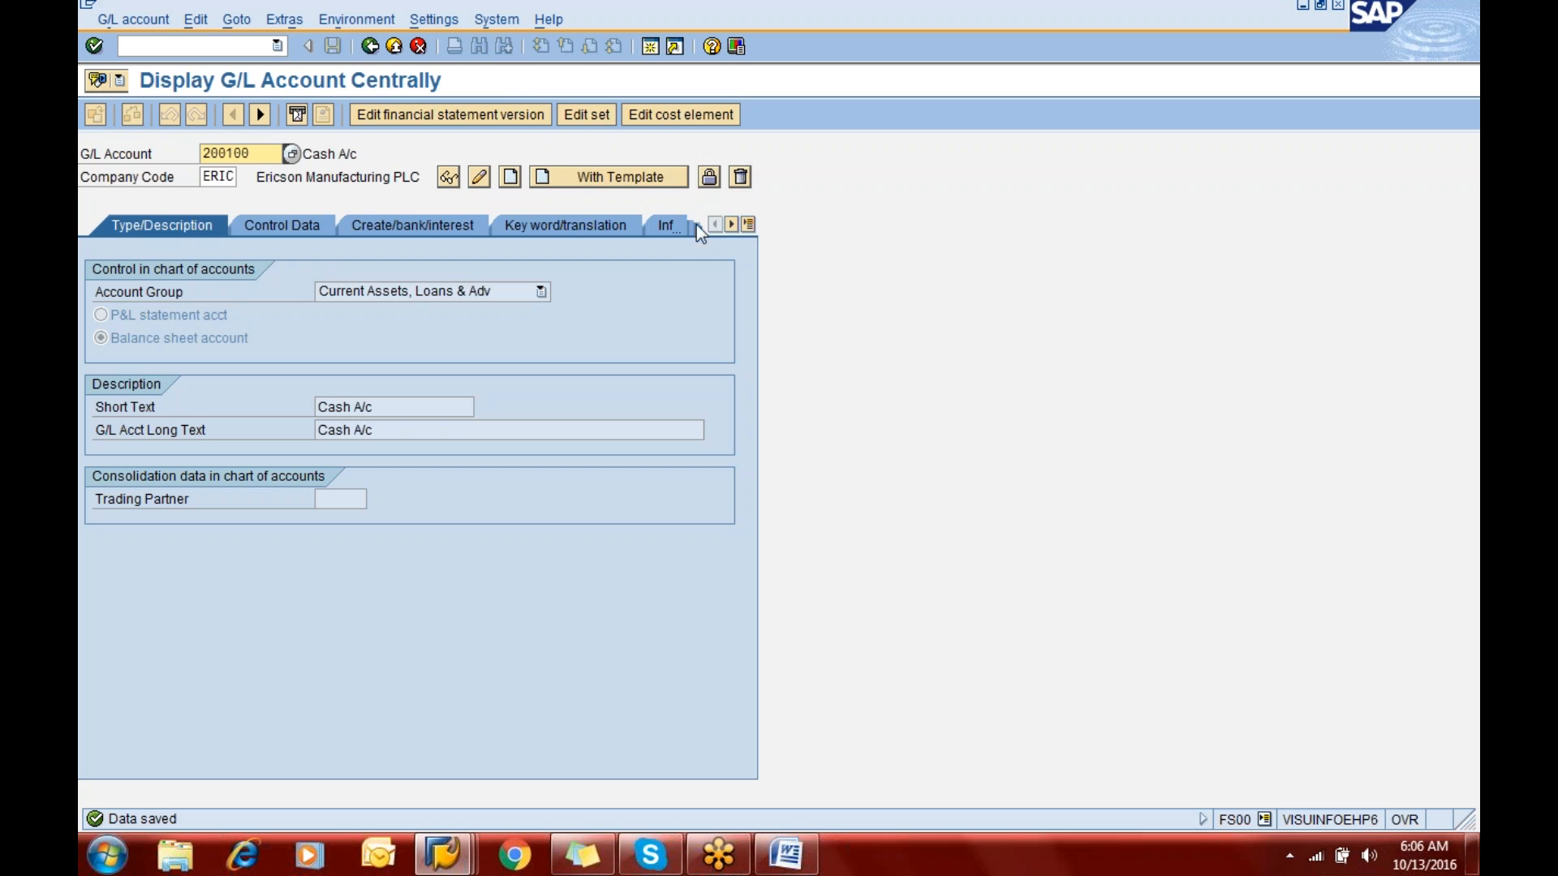
pyautogui.click(711, 177)
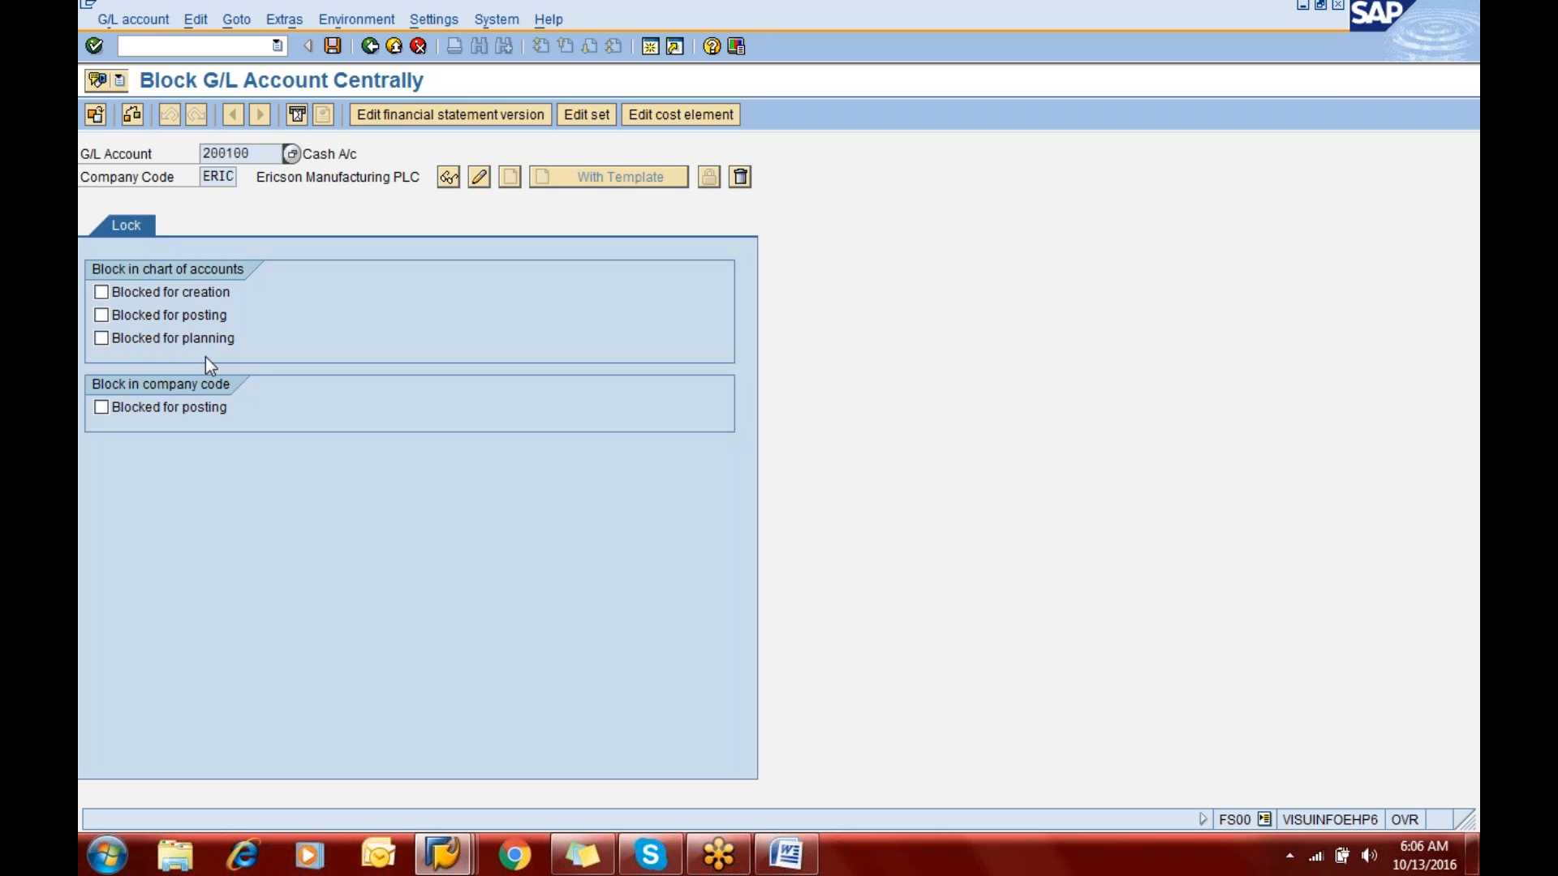
# - Try the chart of accounts blocks for creation, posting and planning one after another, clearing each again
pyautogui.click(166, 290)
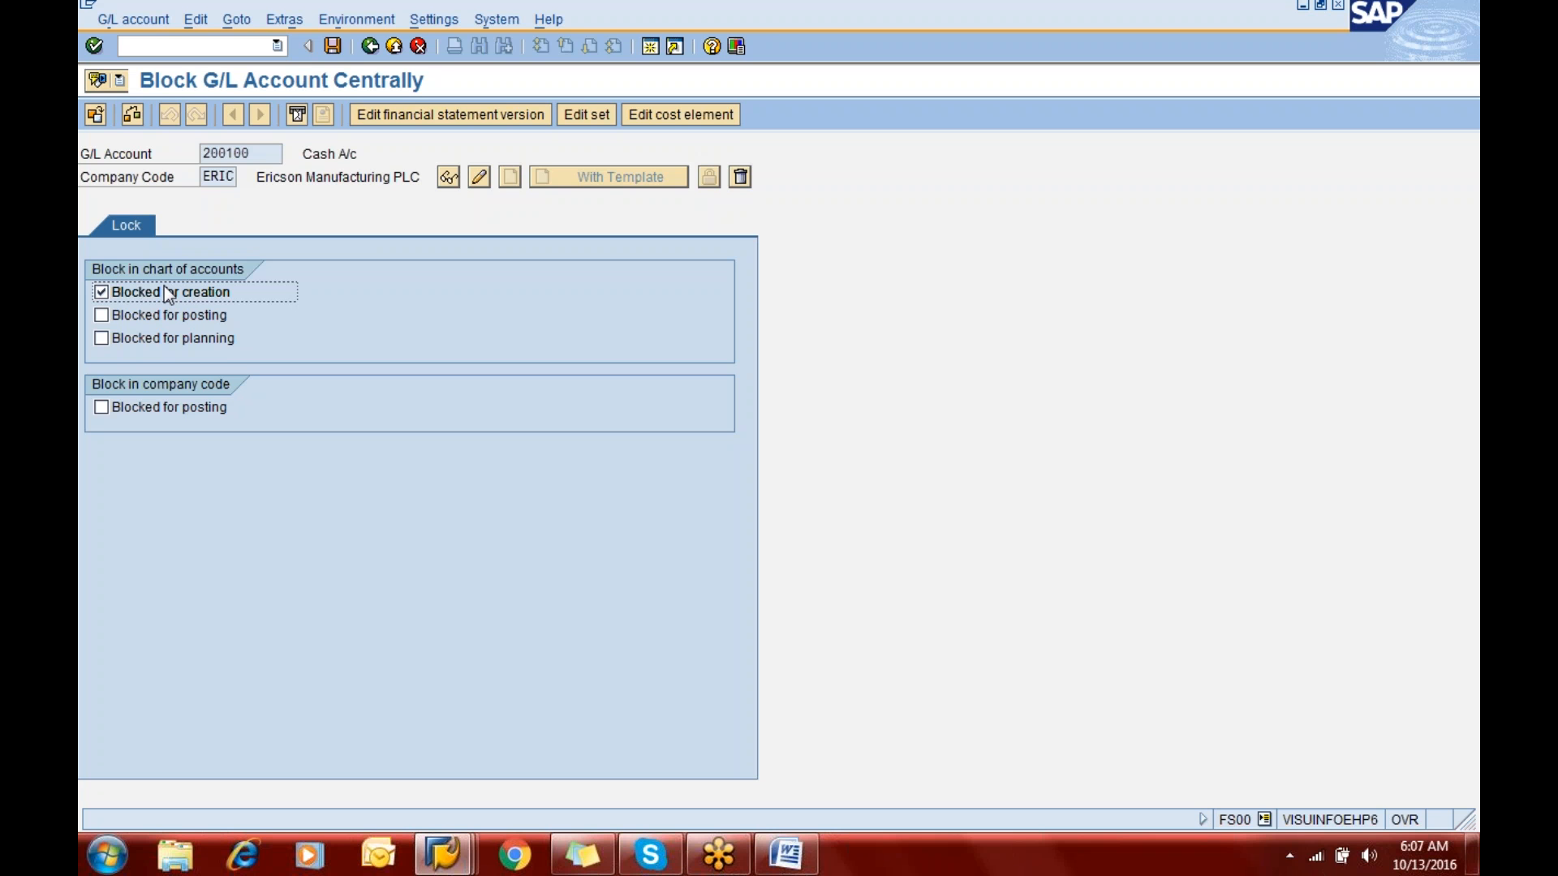
pyautogui.click(167, 293)
pyautogui.click(162, 312)
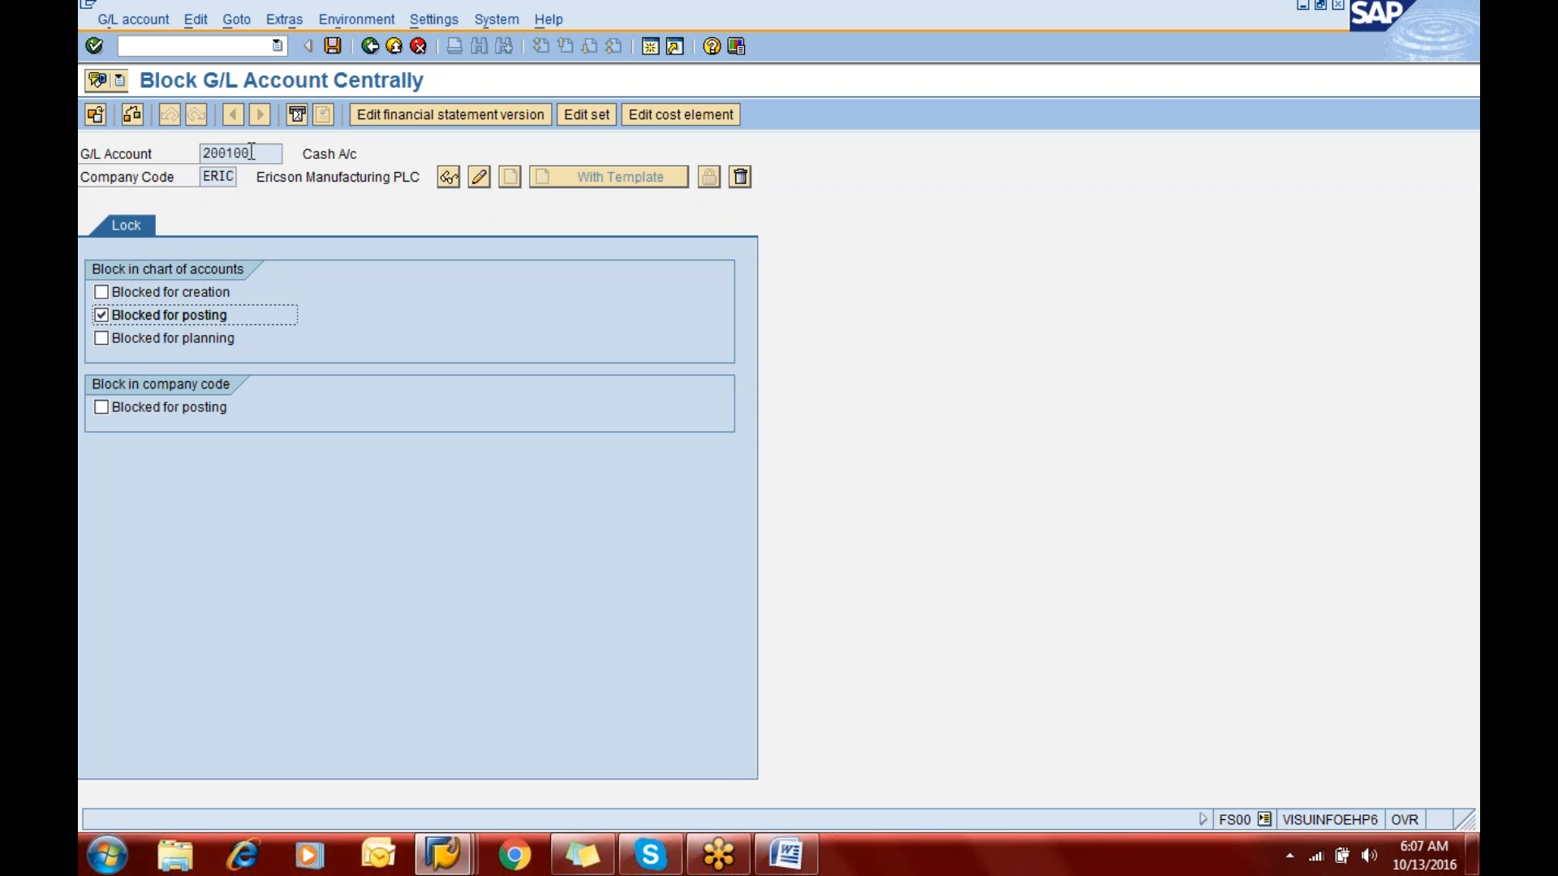
pyautogui.click(144, 338)
pyautogui.click(145, 323)
pyautogui.click(152, 338)
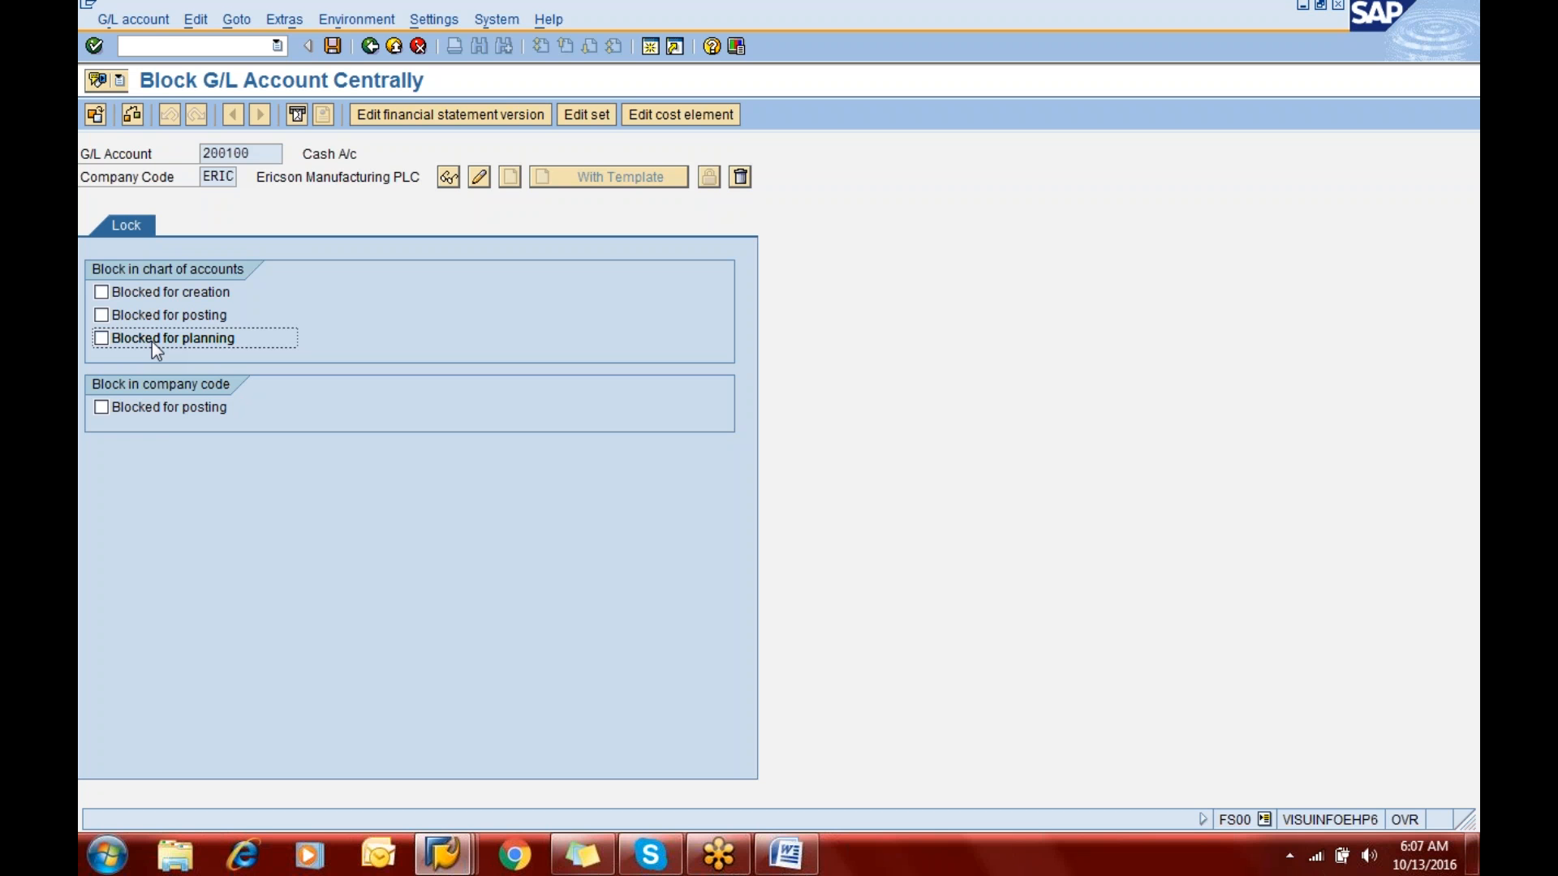
# - Block account 200100 for posting in the company code and save the change
pyautogui.click(162, 414)
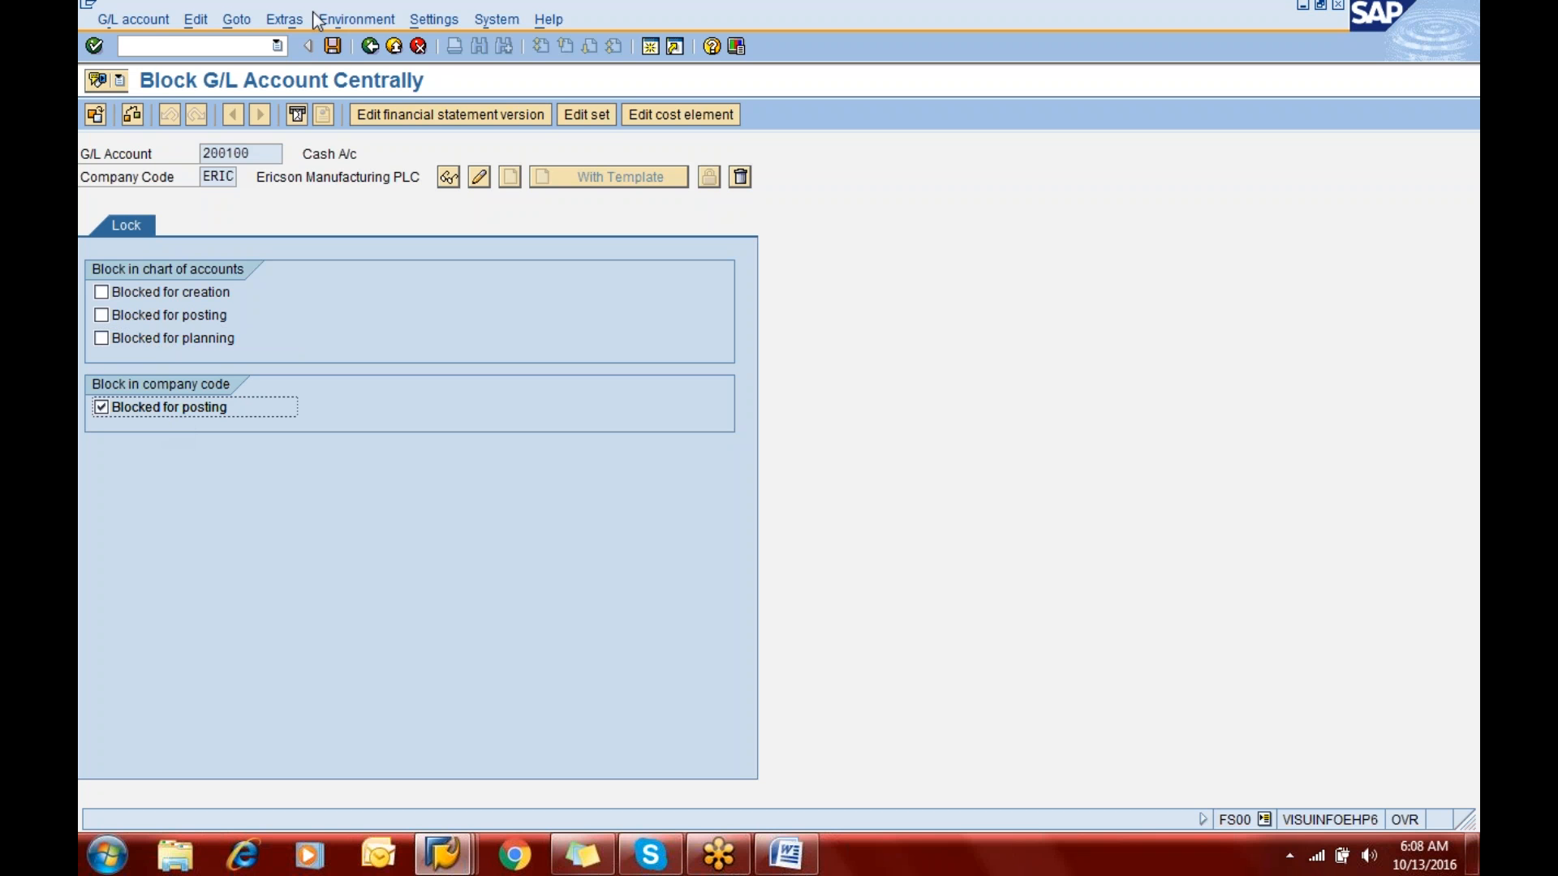
pyautogui.click(333, 46)
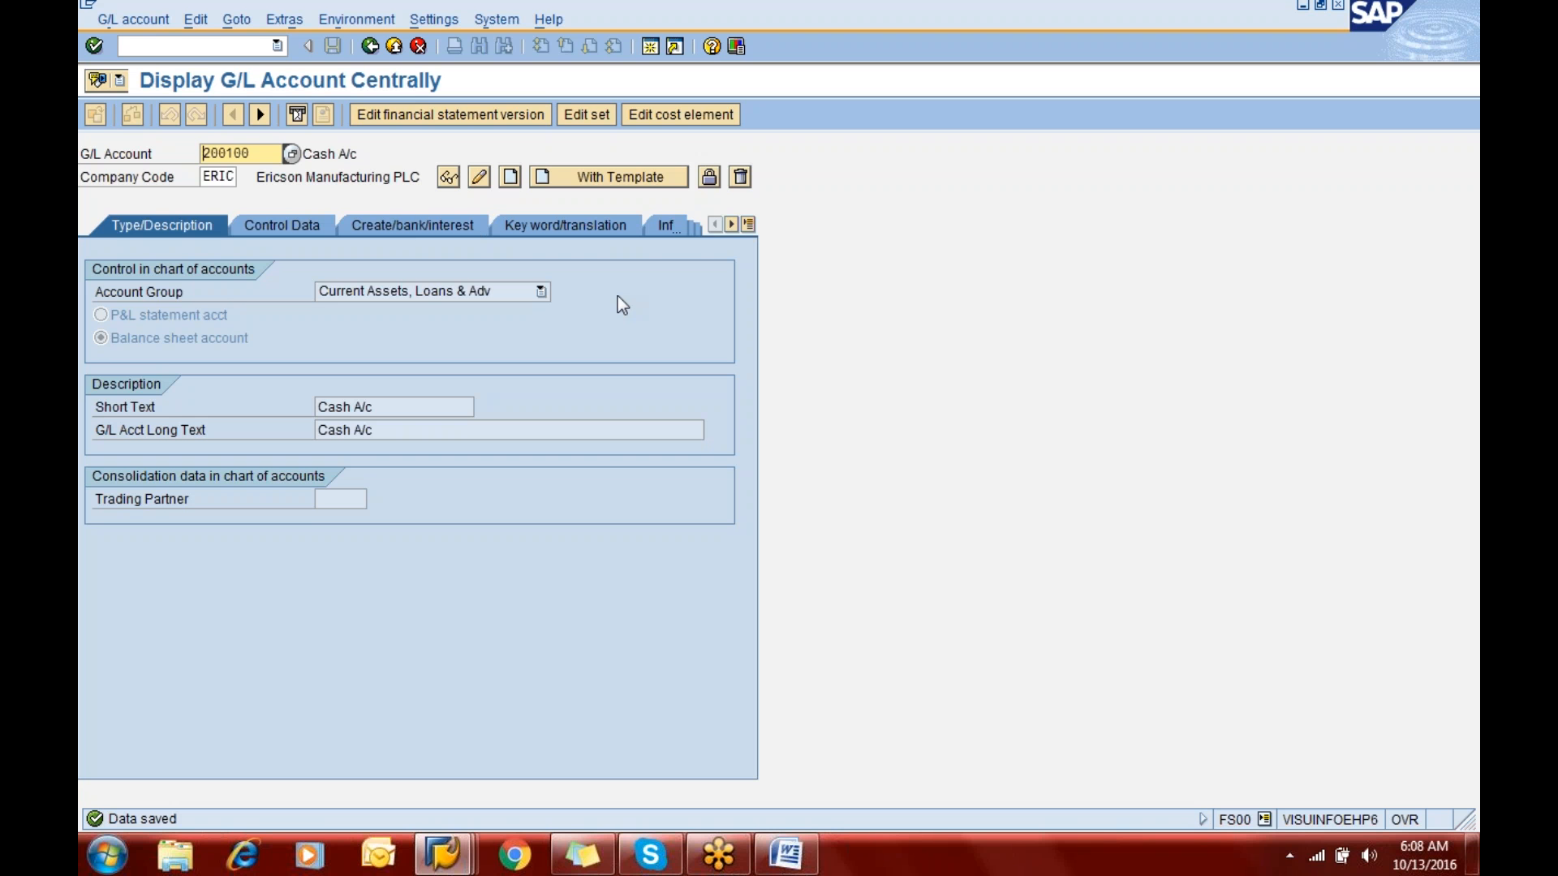
# - Reopen the block settings of account 200100
pyautogui.click(709, 186)
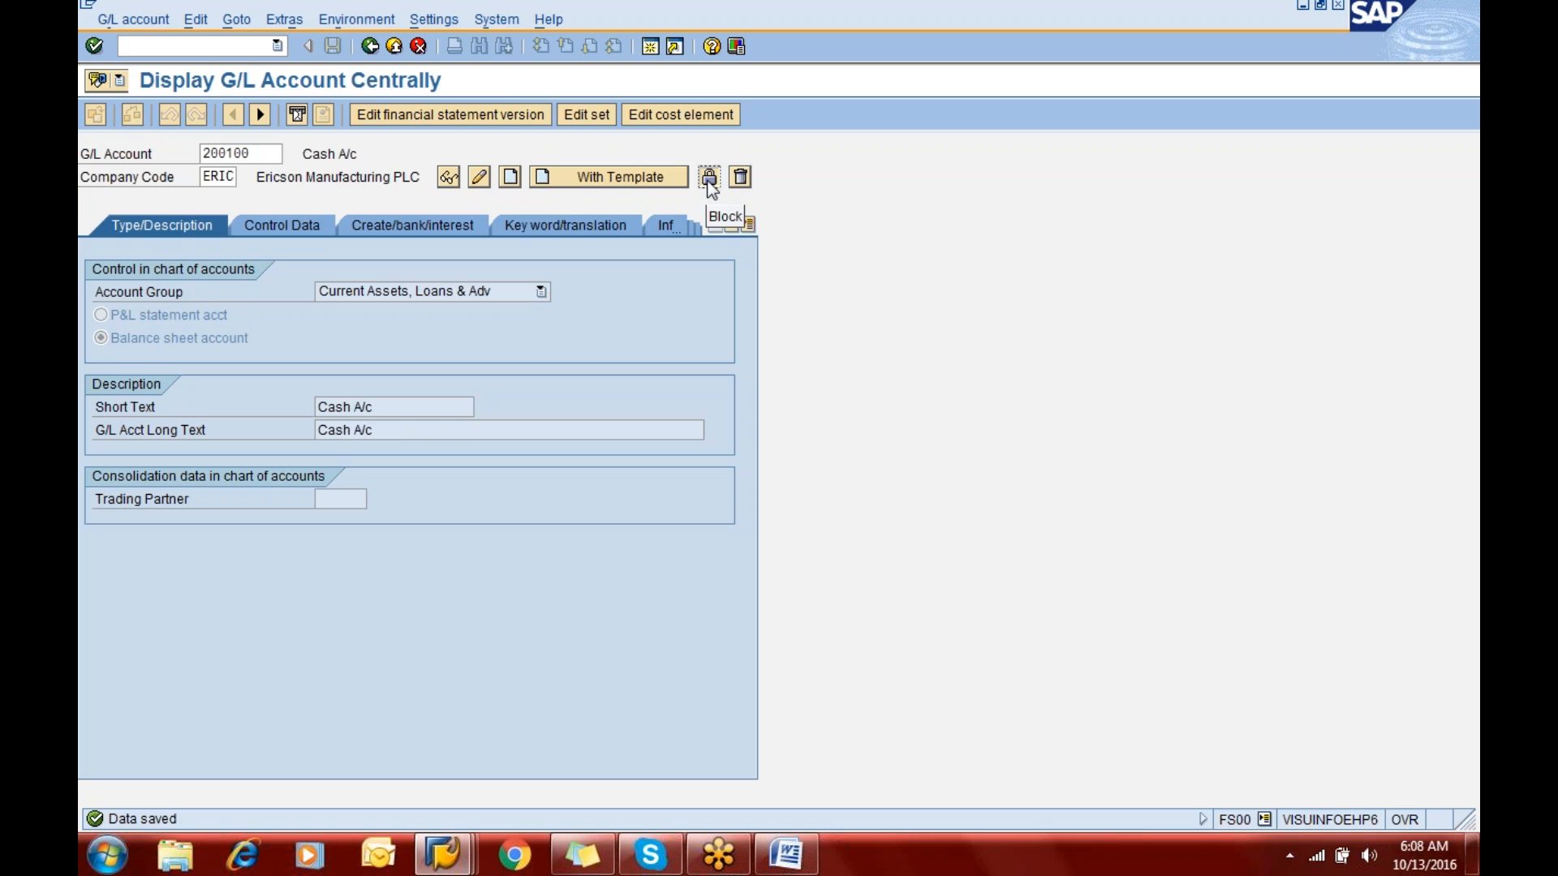
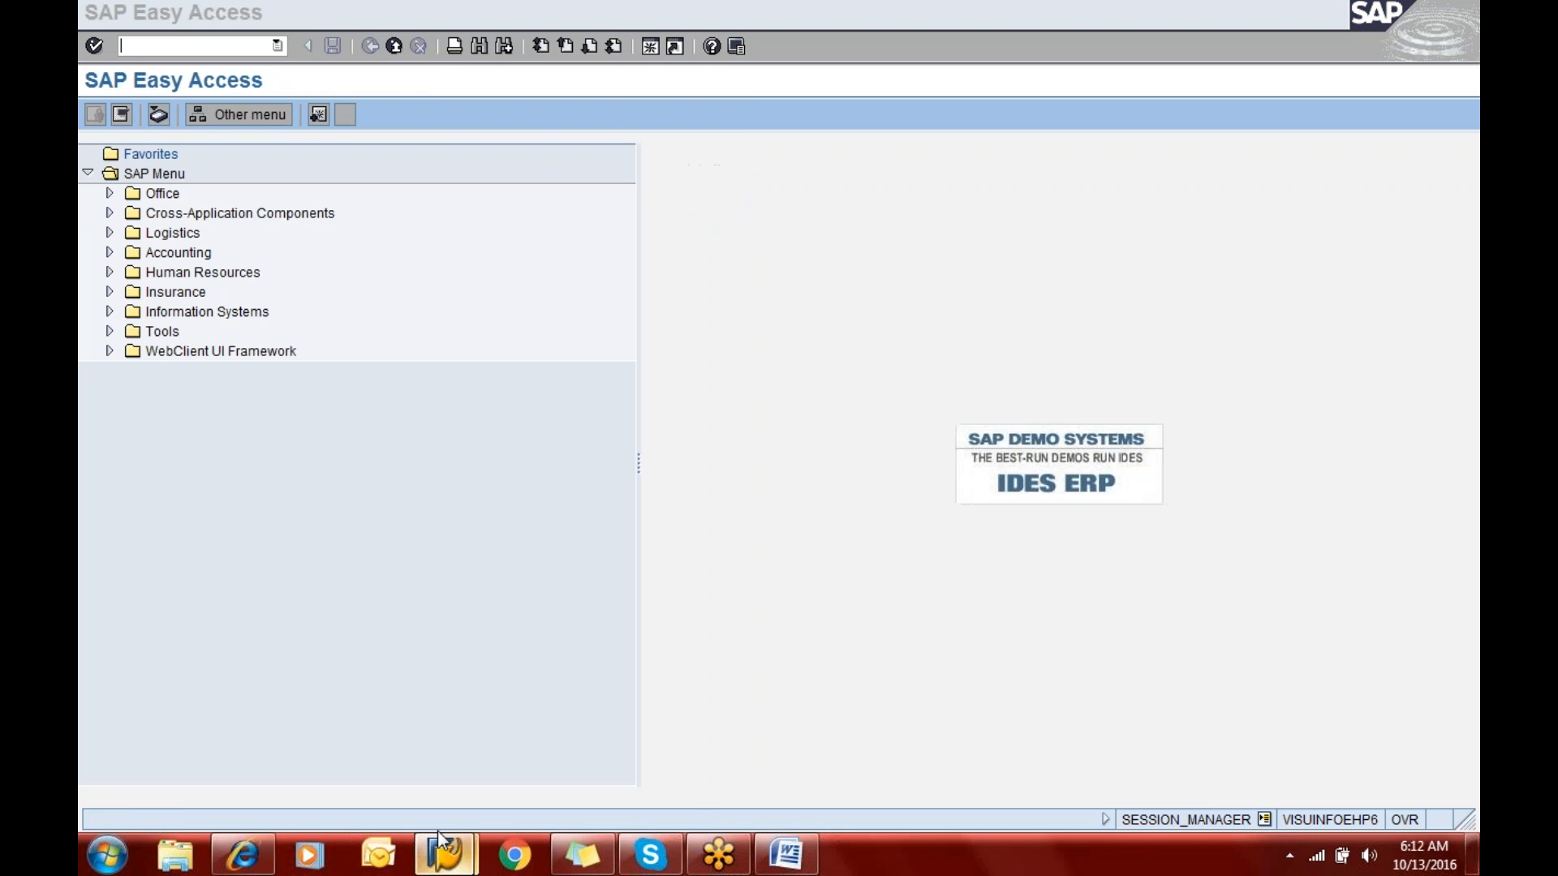
# - Switch to the other SAP session, start transaction FS00 and open the block settings of account 200100 in company code ERIC
pyautogui.click(443, 854)
pyautogui.click(556, 758)
pyautogui.write('f')
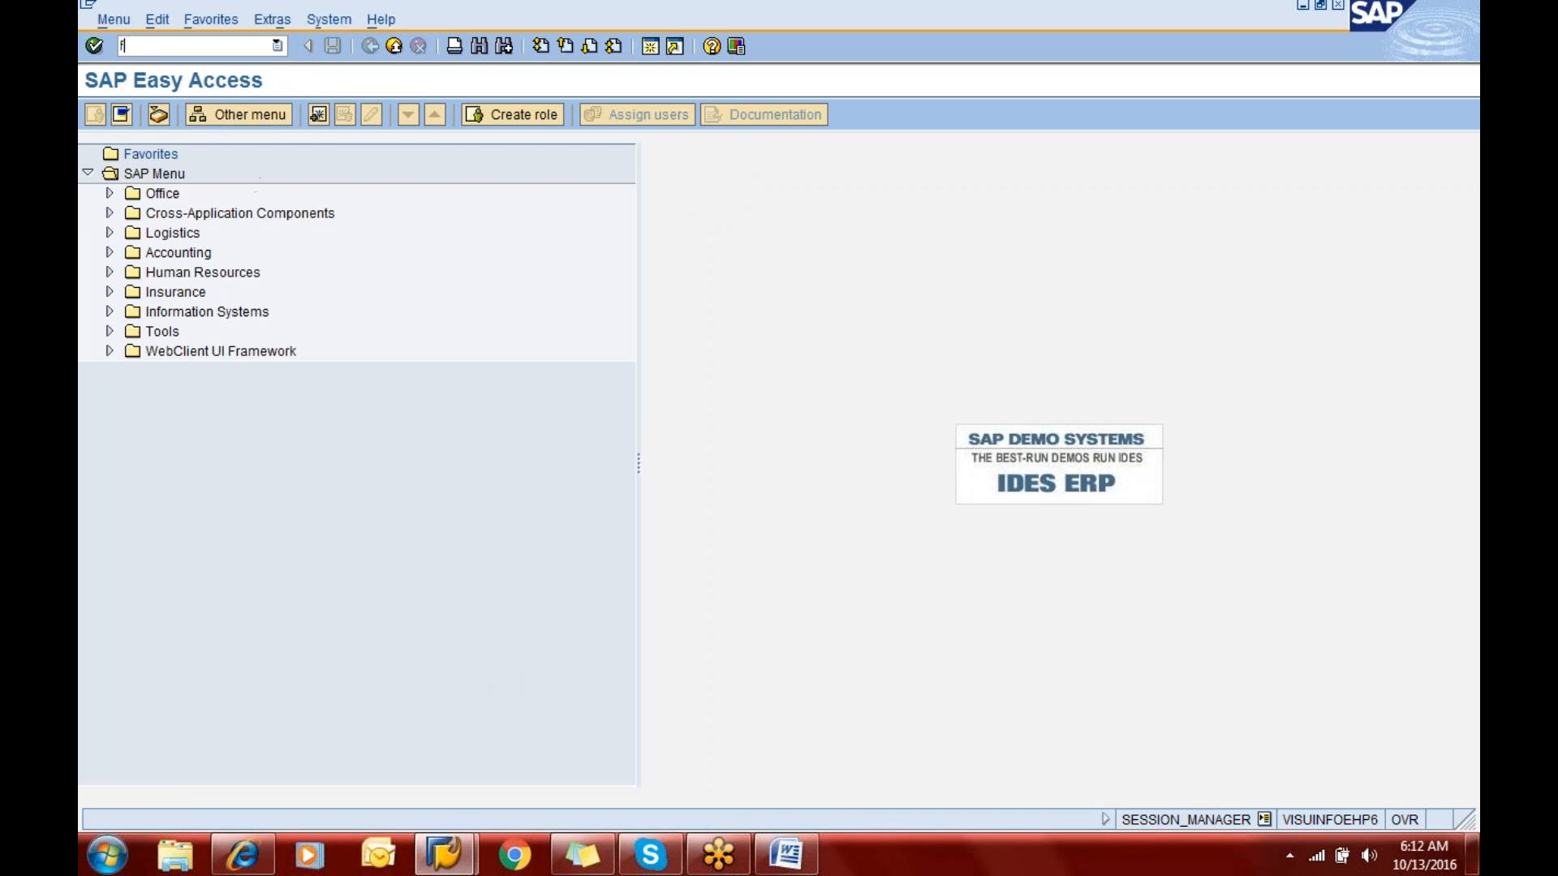
pyautogui.write('s00')
pyautogui.press('Return')
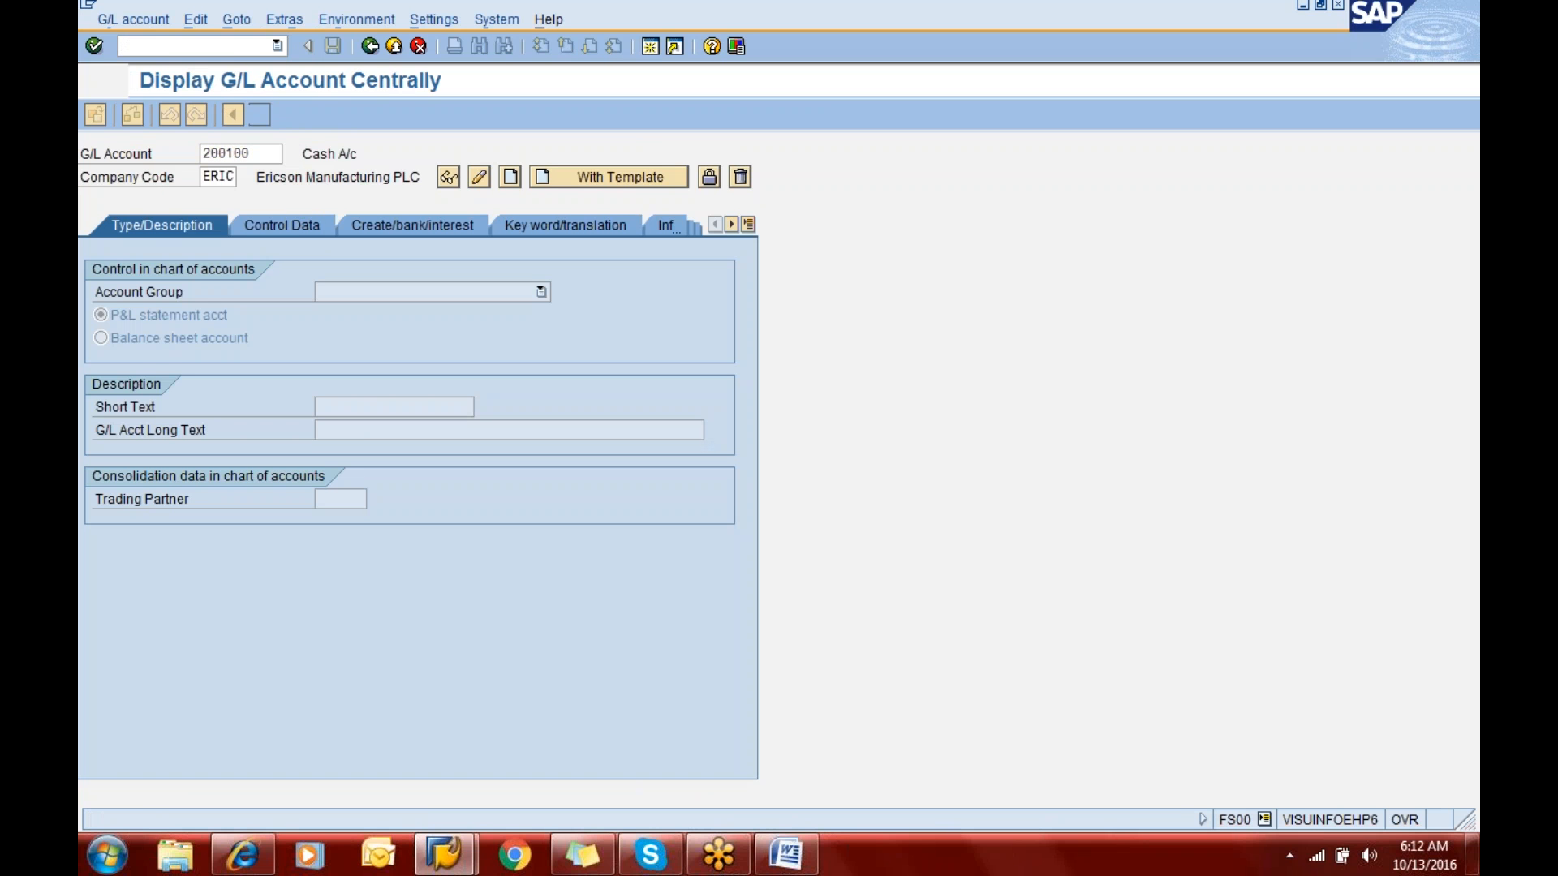
pyautogui.click(708, 177)
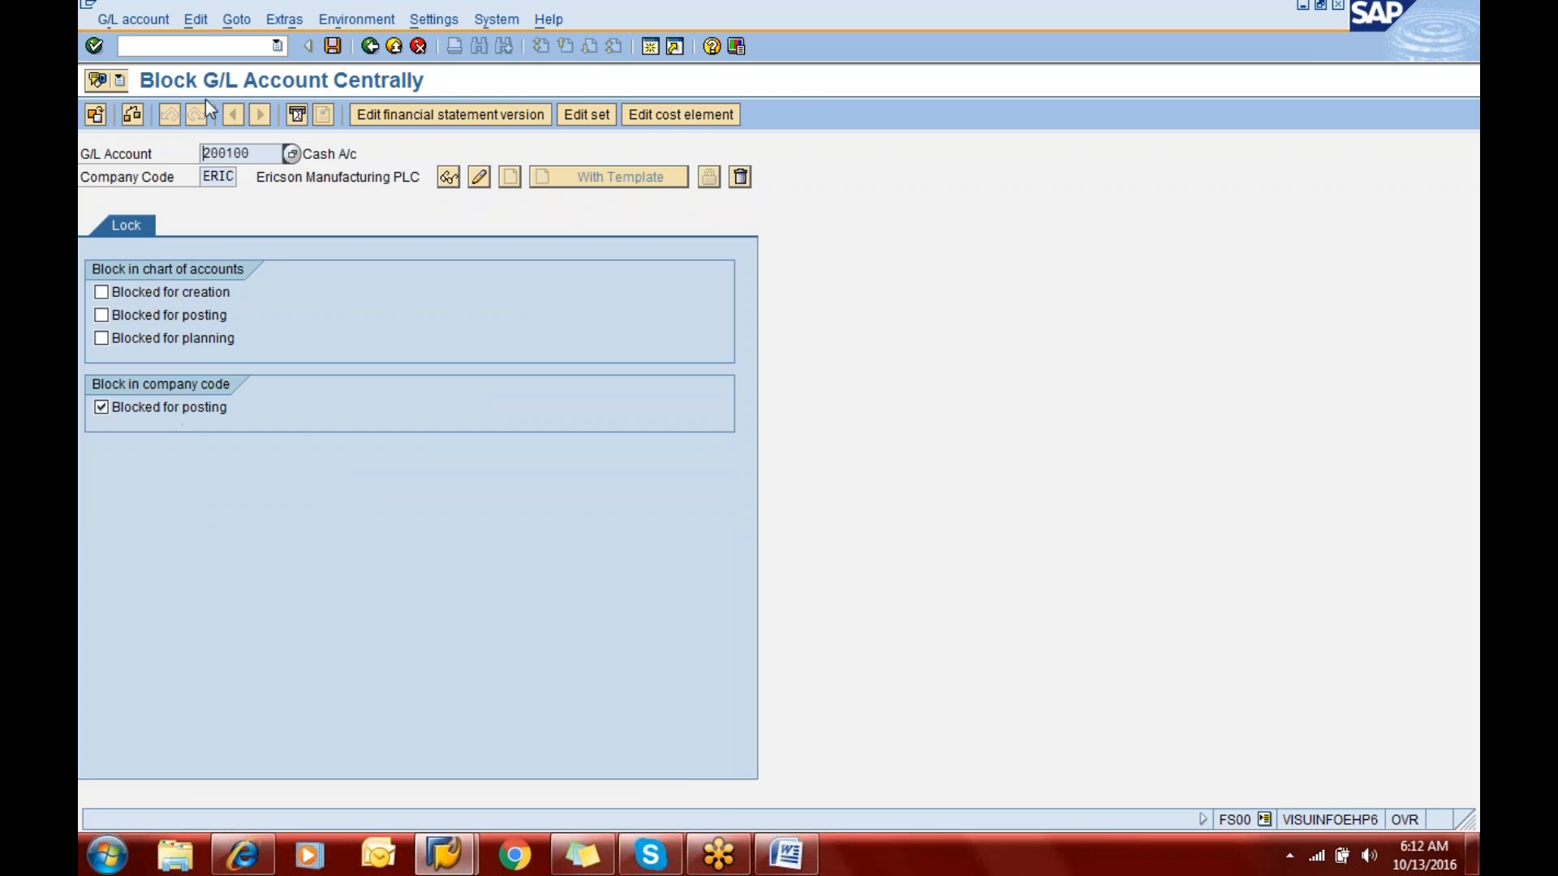
# - Switch to the GENERAL LEDGER notes in Word and go past the unblocking instructions to the Posting of transactions section
pyautogui.click(784, 859)
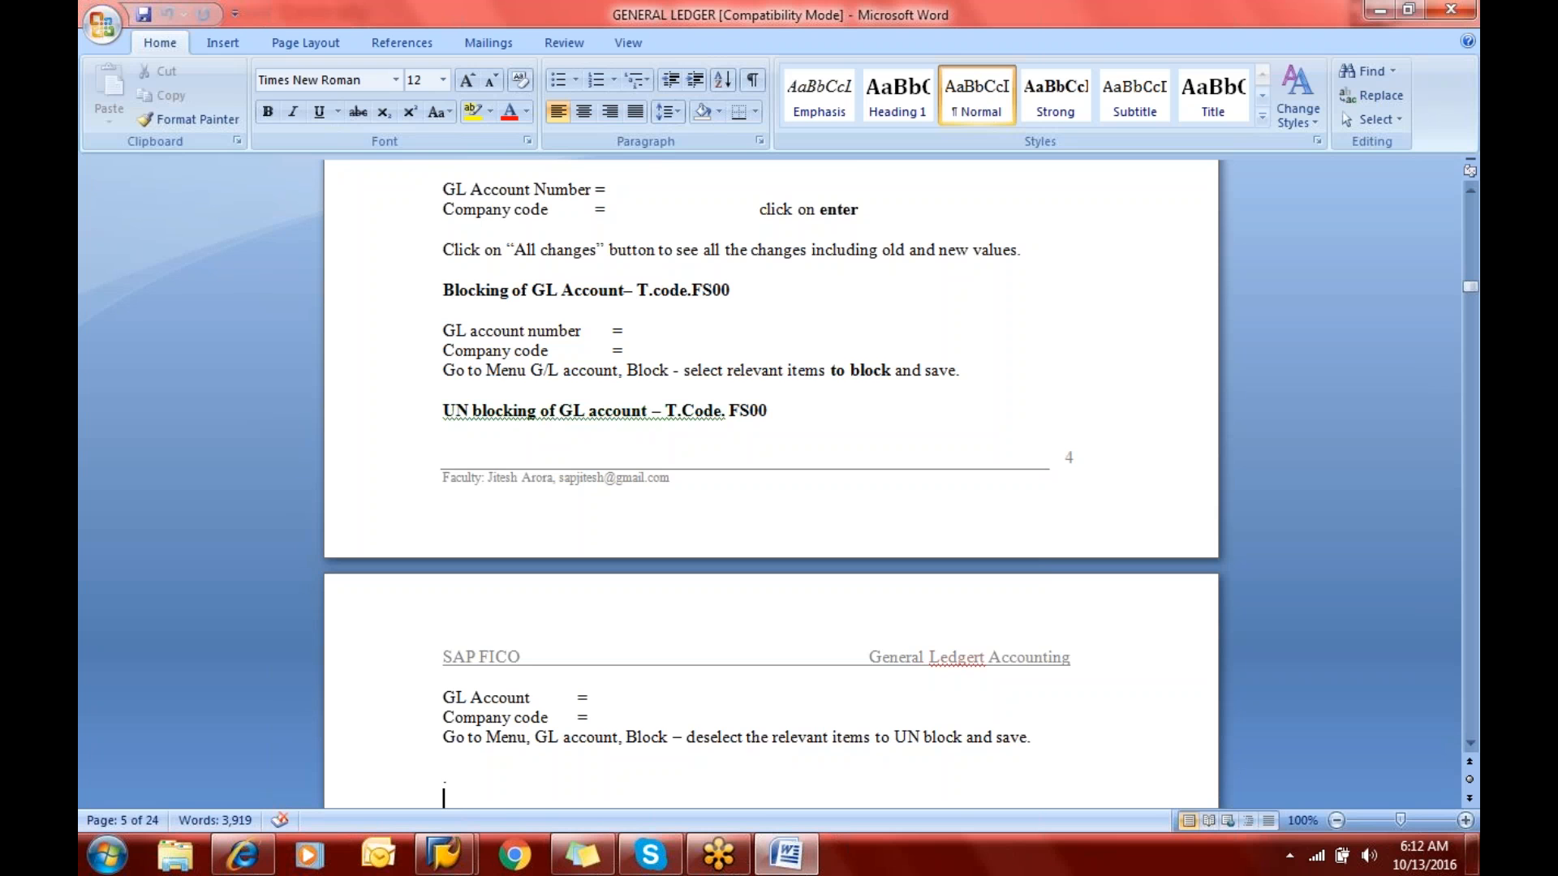
pyautogui.write('Posting of transactions  OB41')
pyautogui.write('Path: Accounting – Financial Accounting – General Ledger – Document  entry – General posting -  T.Code F-02/FB50  Document date= type = company code= Posting date = period = currency/rate =  Posting key = Account = click on enter  Amount = Business area = Text =  Posting key = Account = click on enter  Amount = Business area = Text =')
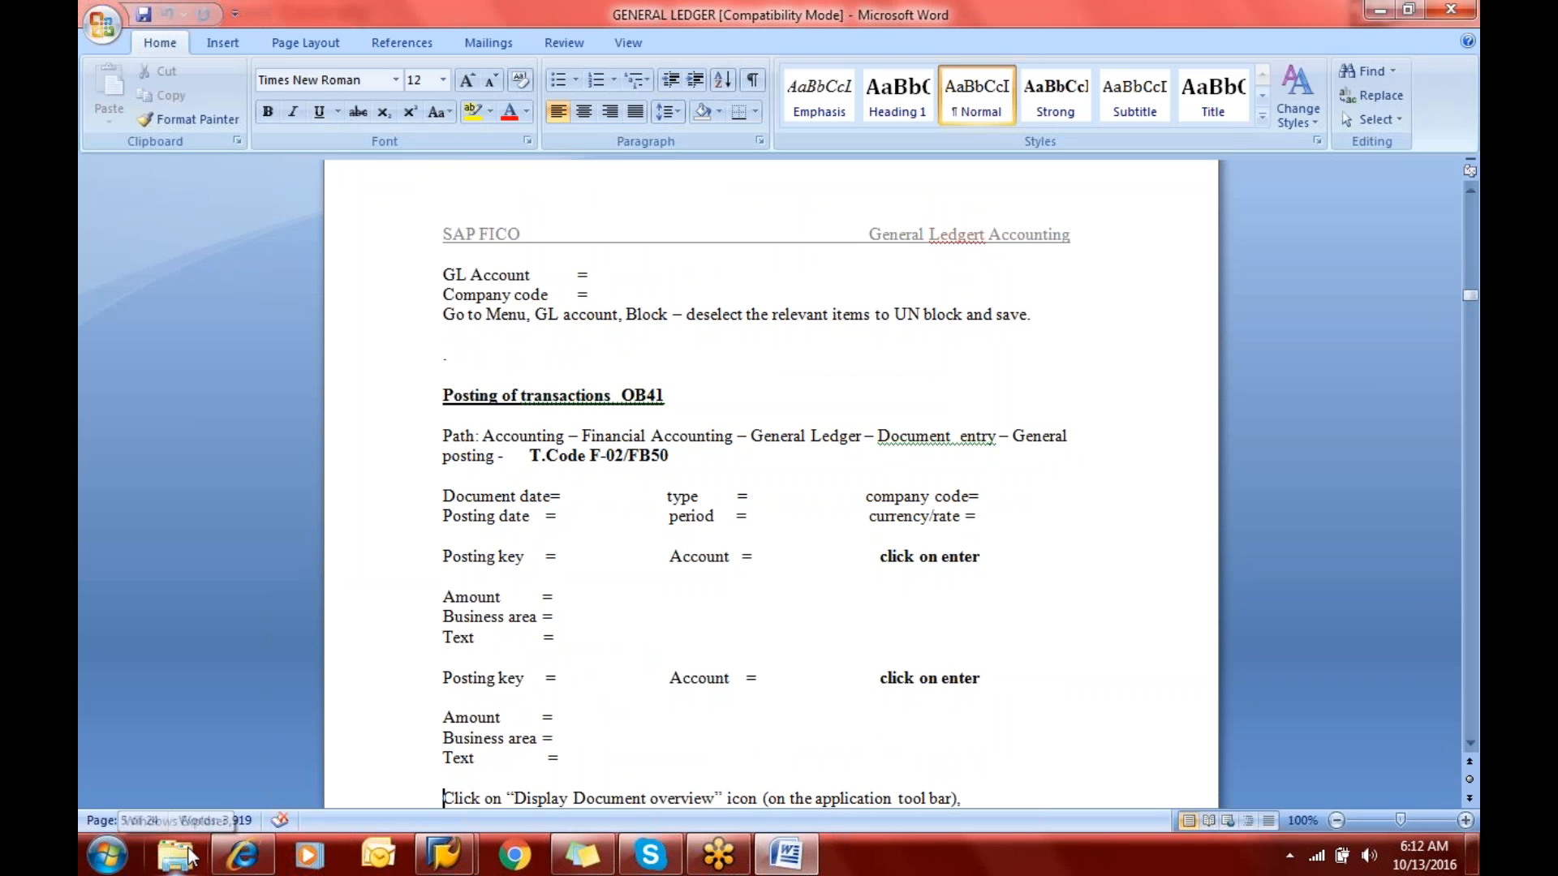
# - Open the POSTING OF GL TRANSATIONS presentation from the SAP Training folder's nested gl folders and start its slide show
pyautogui.press('super+d')
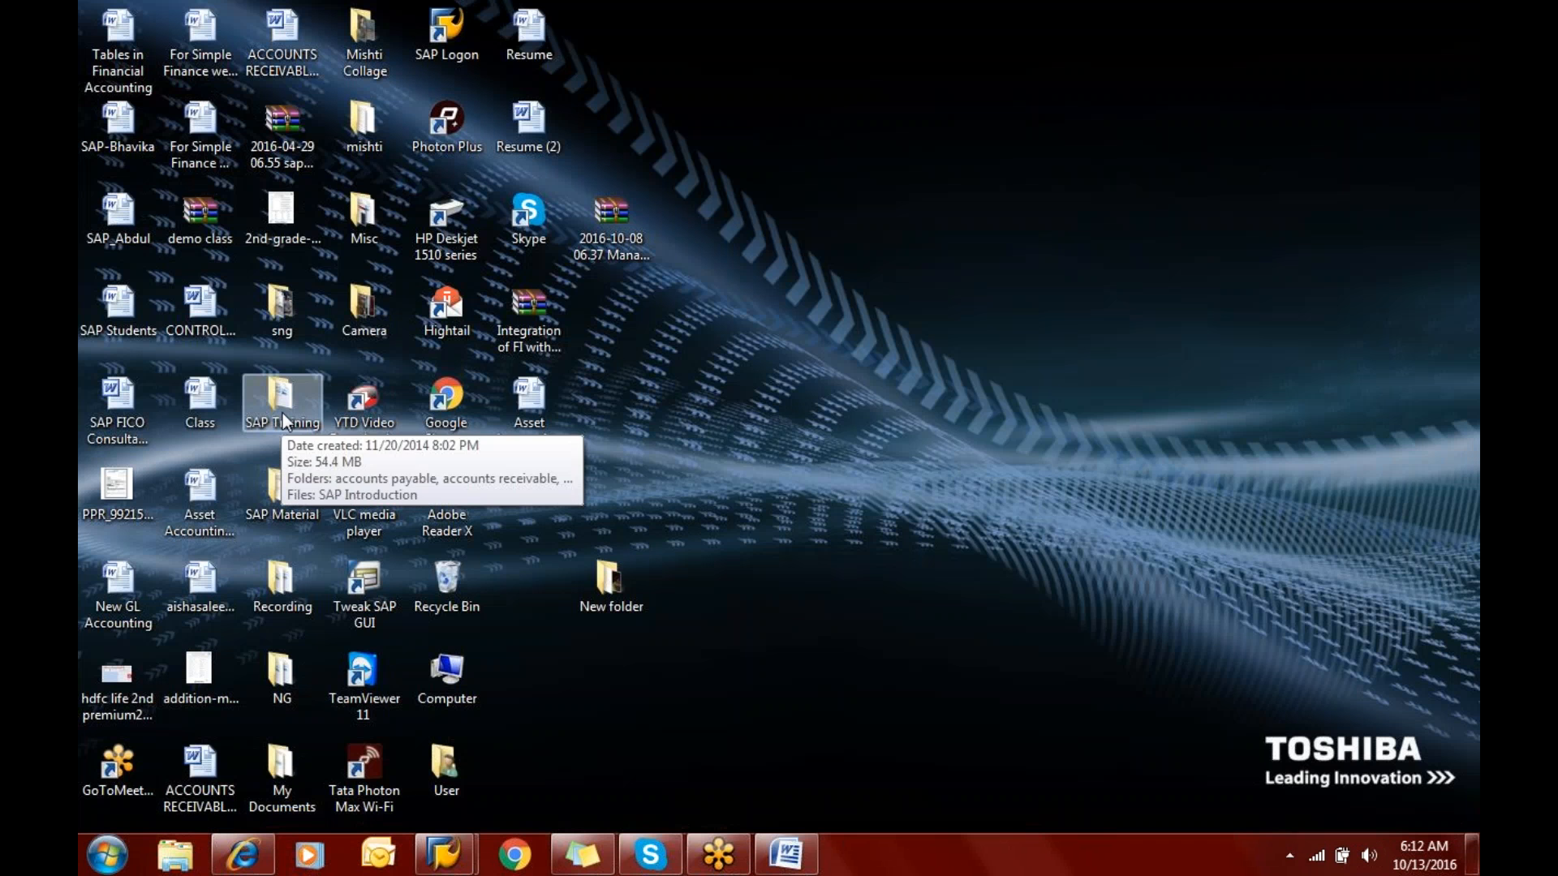
pyautogui.doubleClick(283, 415)
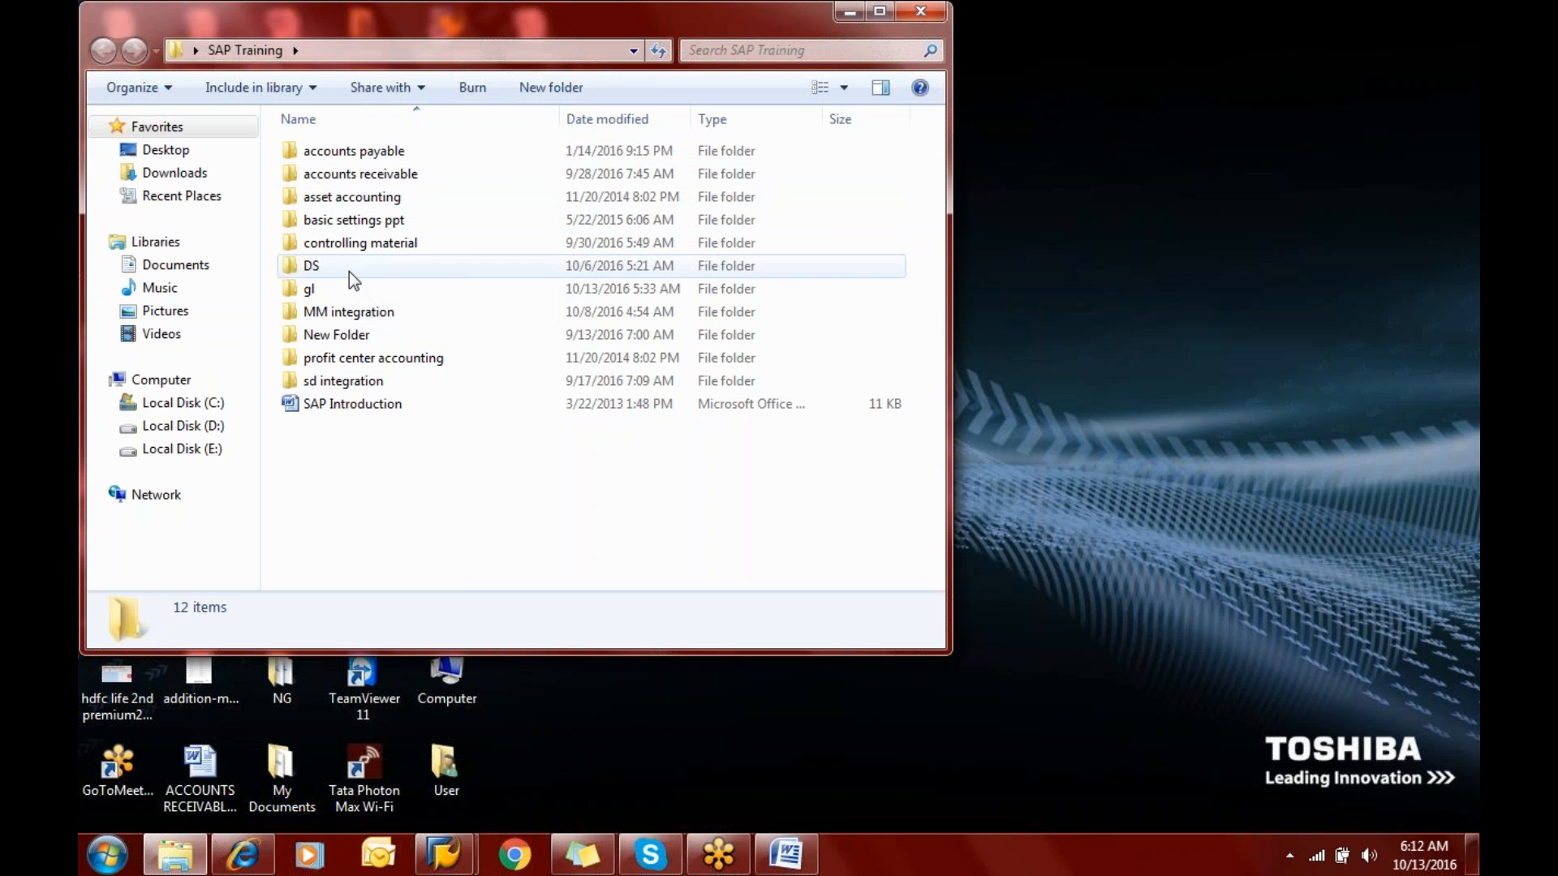
pyautogui.doubleClick(343, 289)
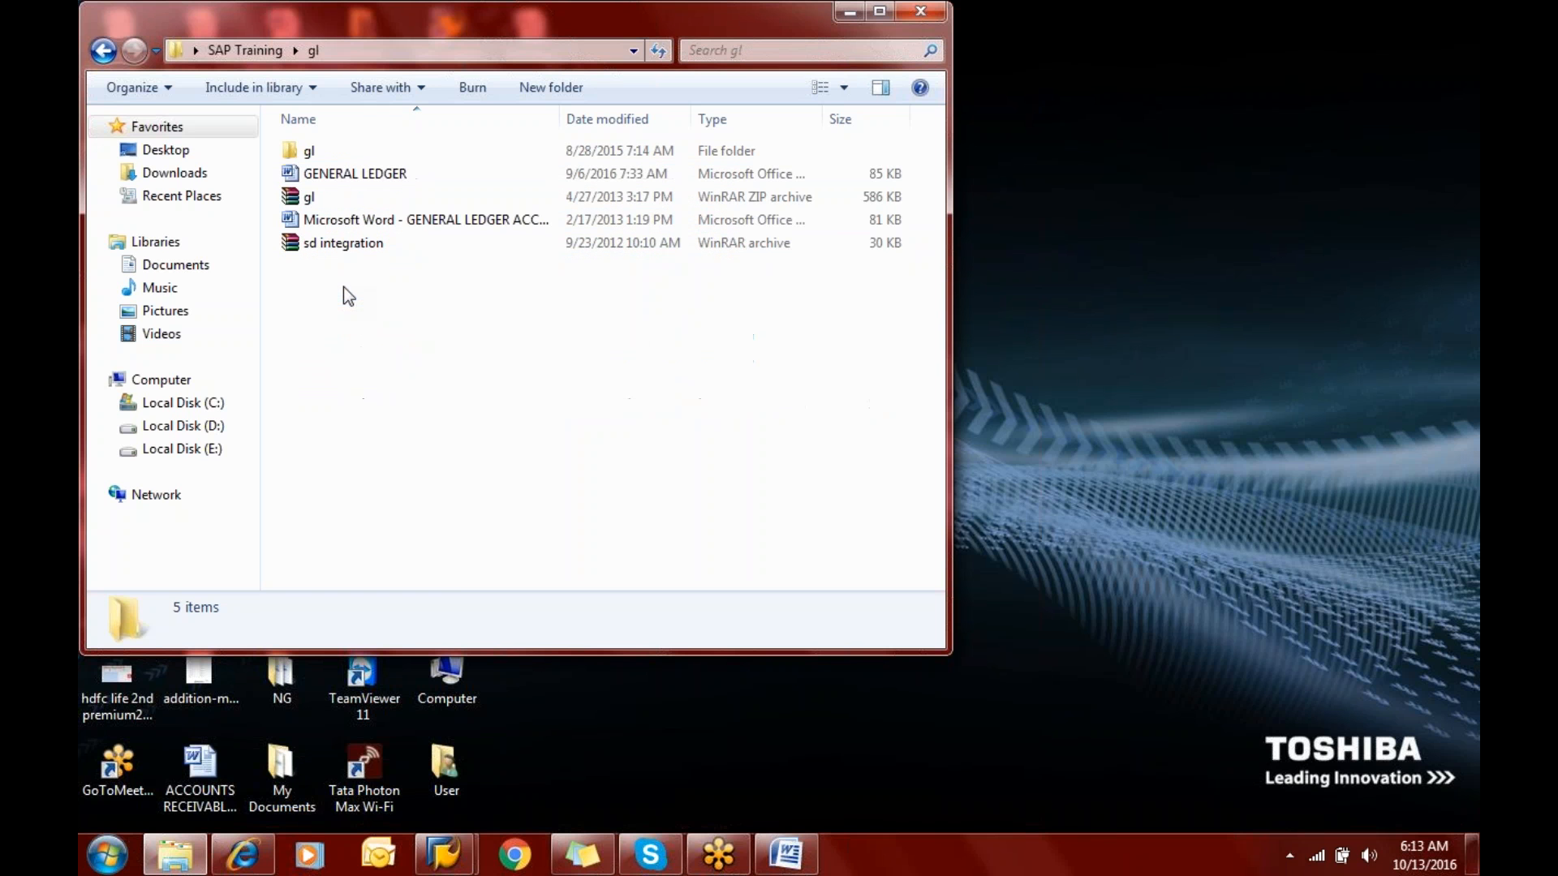
pyautogui.doubleClick(345, 148)
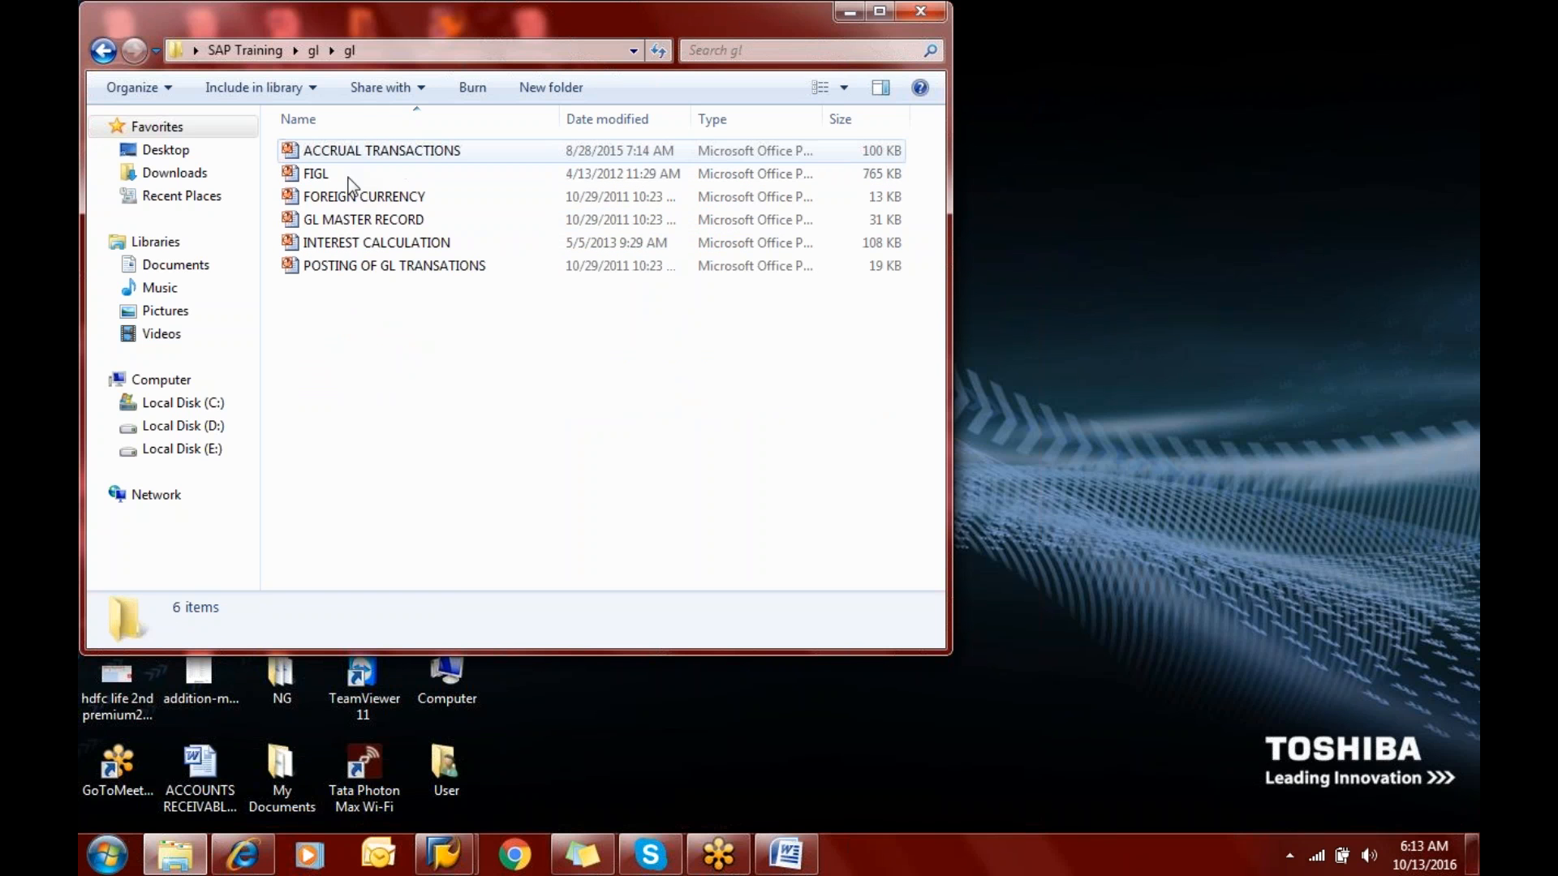
pyautogui.doubleClick(354, 266)
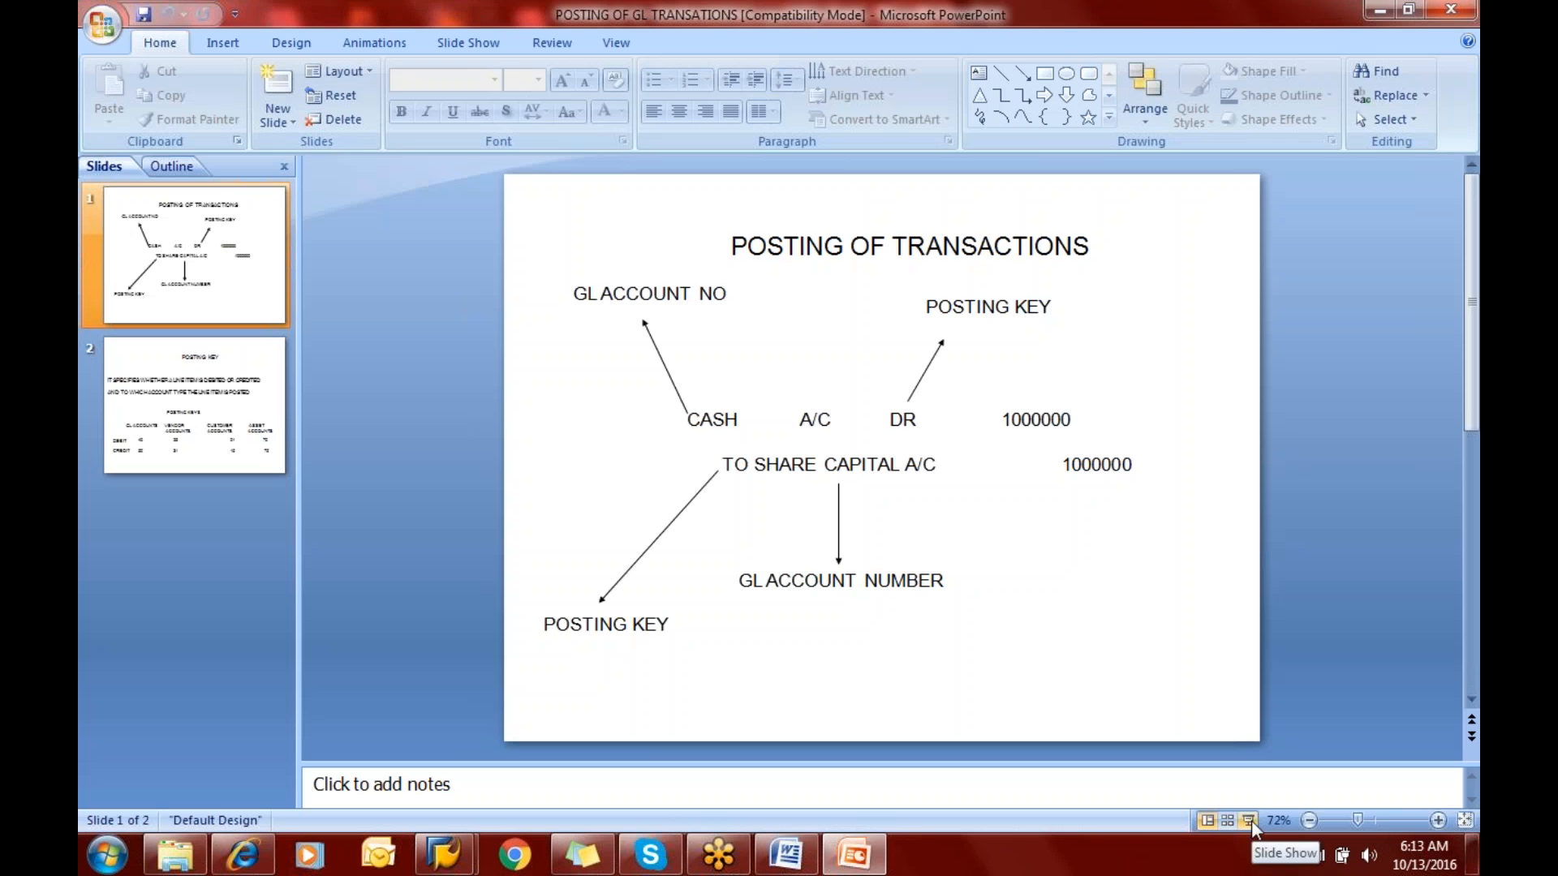
pyautogui.click(1248, 820)
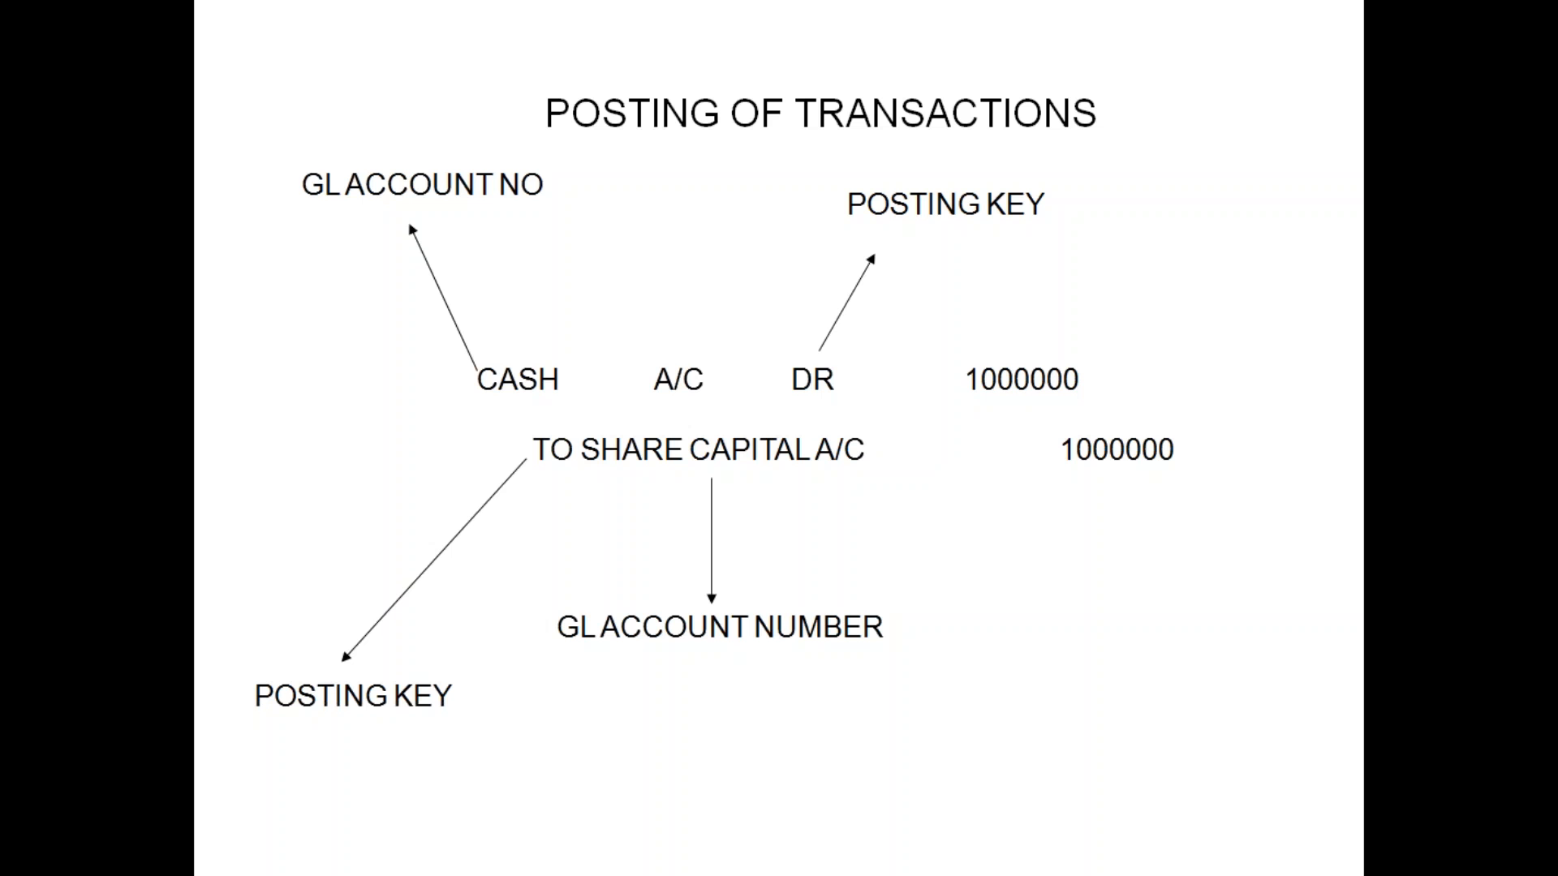
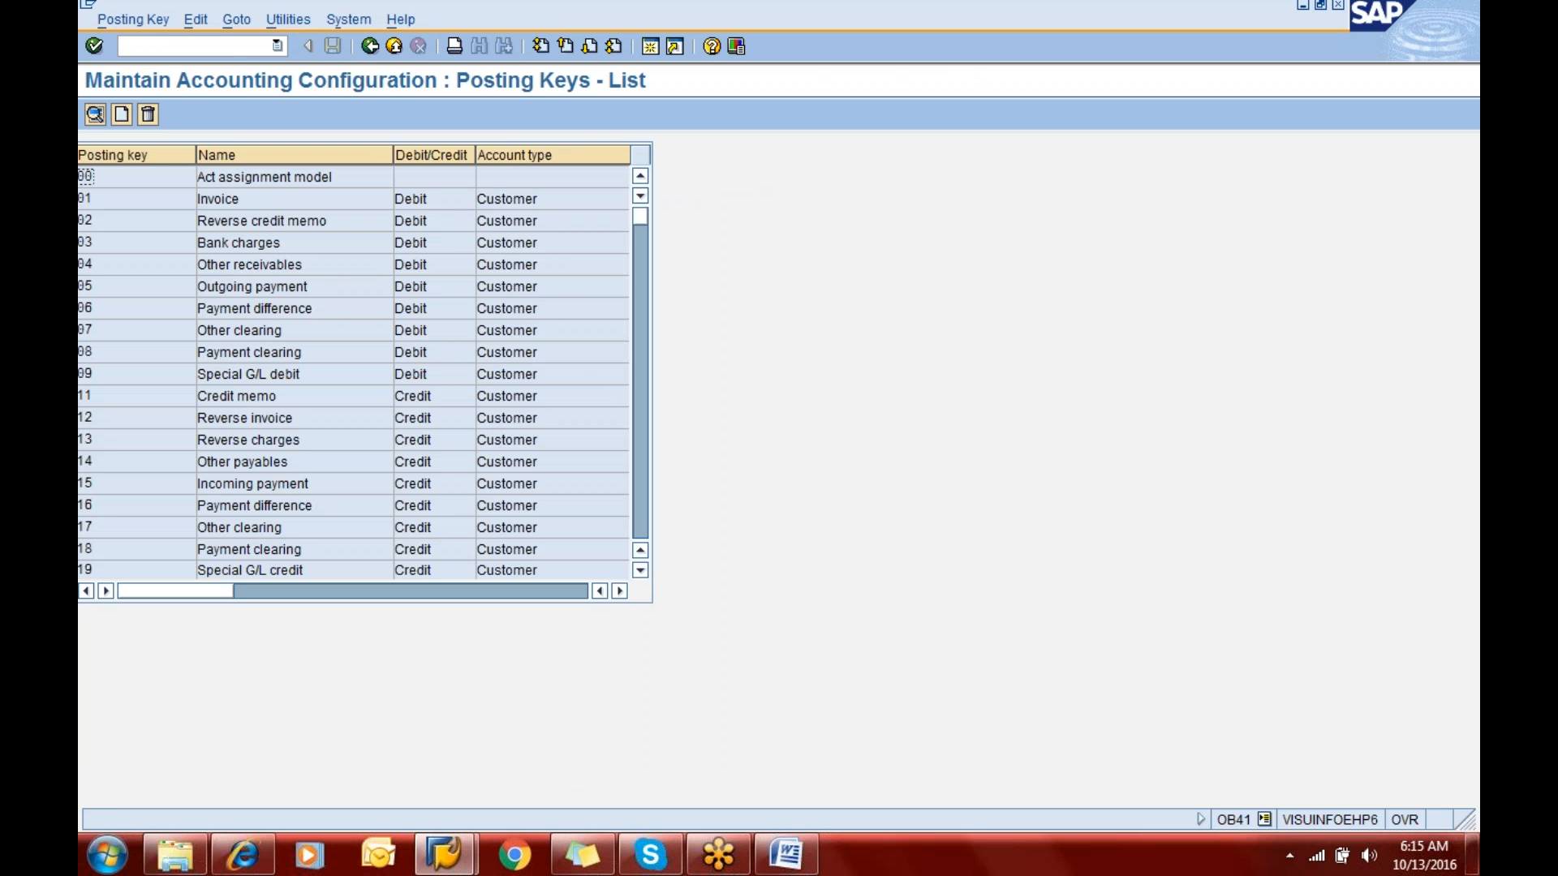
# - Open the details of posting key 01 (Invoice), review its debit/credit indicator and account type, and return to the list
pyautogui.click(140, 195)
pyautogui.click(97, 117)
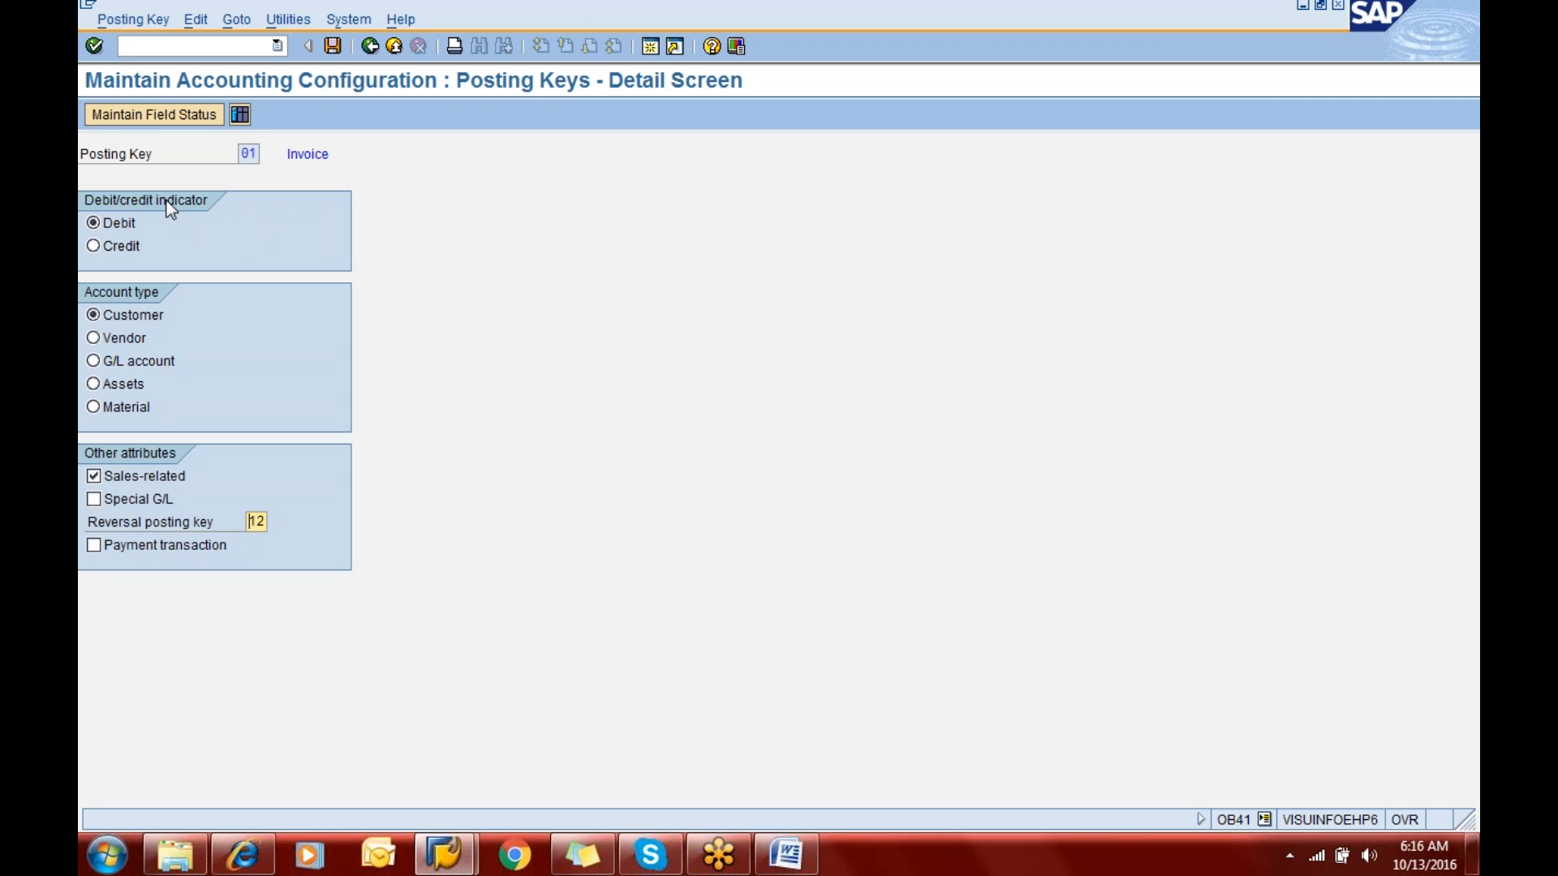
pyautogui.click(251, 155)
pyautogui.click(370, 47)
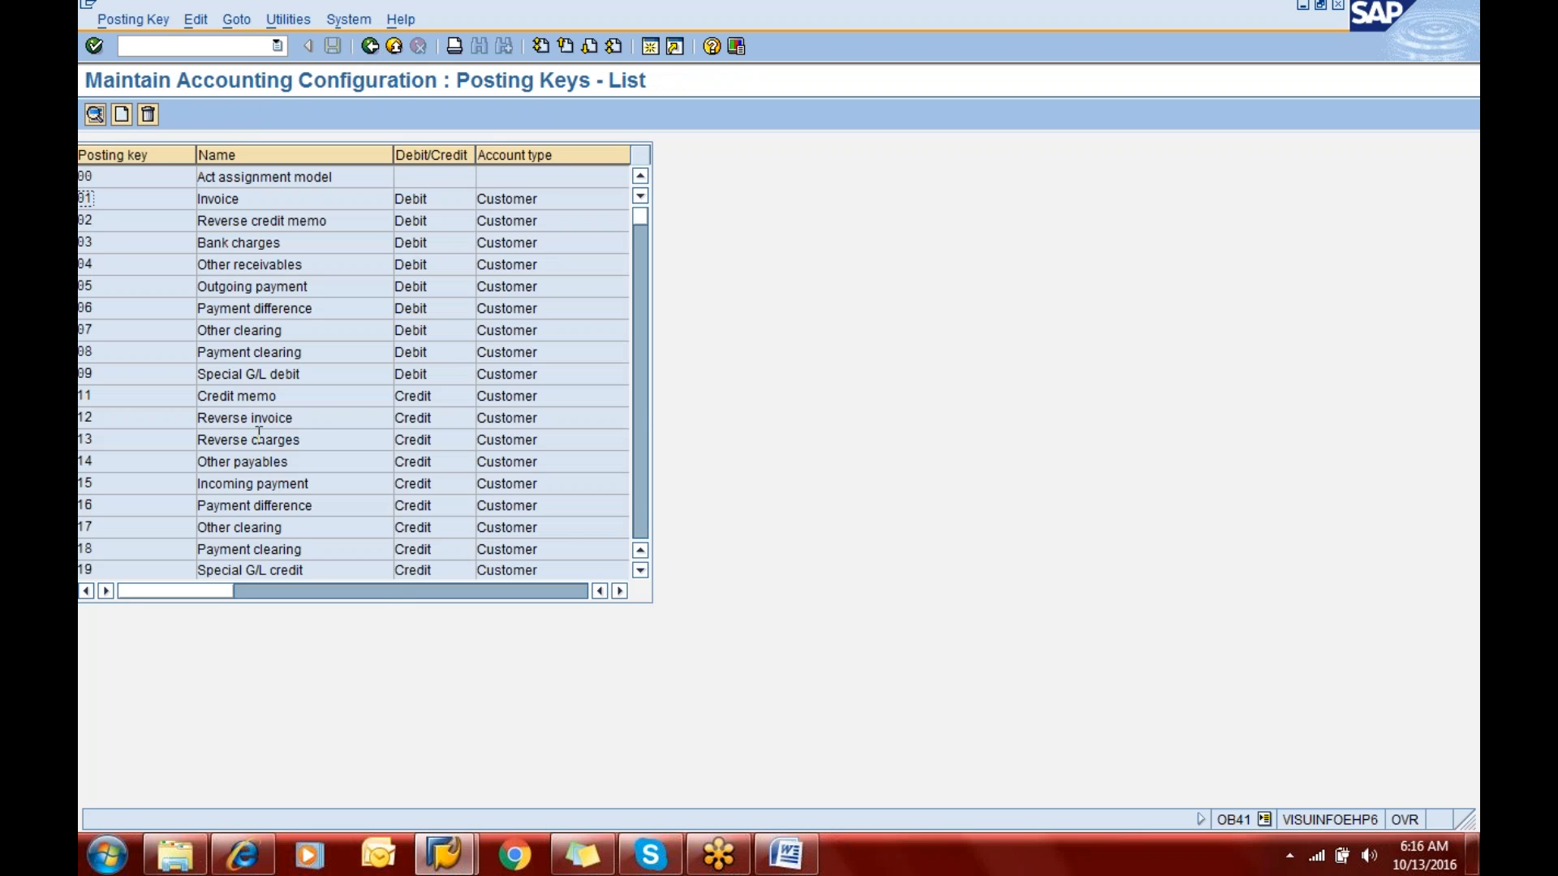
# - Find vendor posting key 31 (Invoice), review its attributes on the detail screen, and return to the posting keys list
pyautogui.click(638, 503)
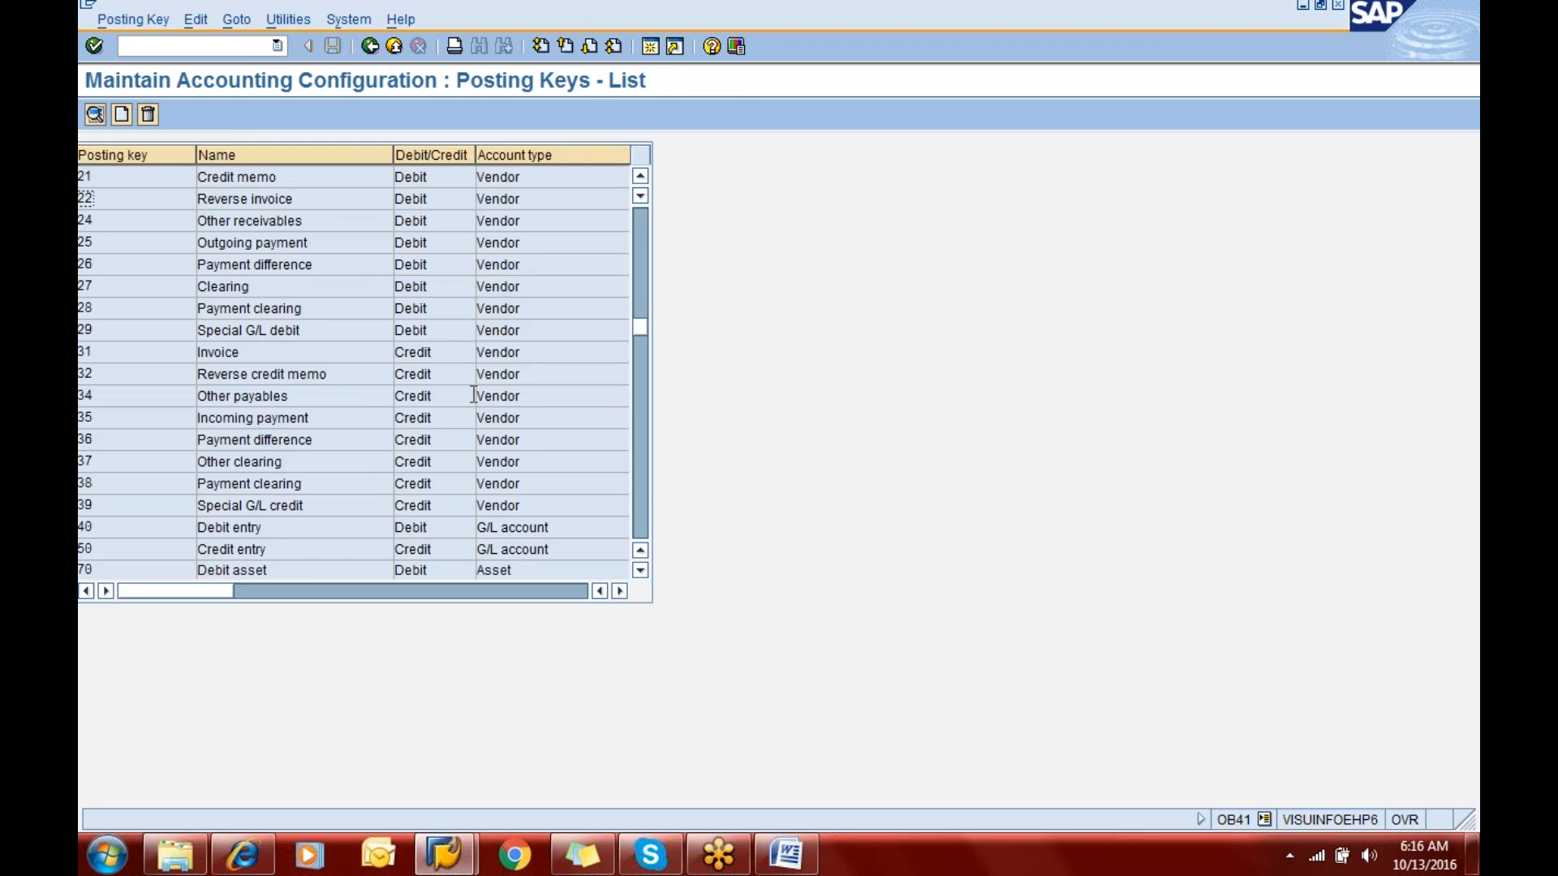
pyautogui.doubleClick(114, 349)
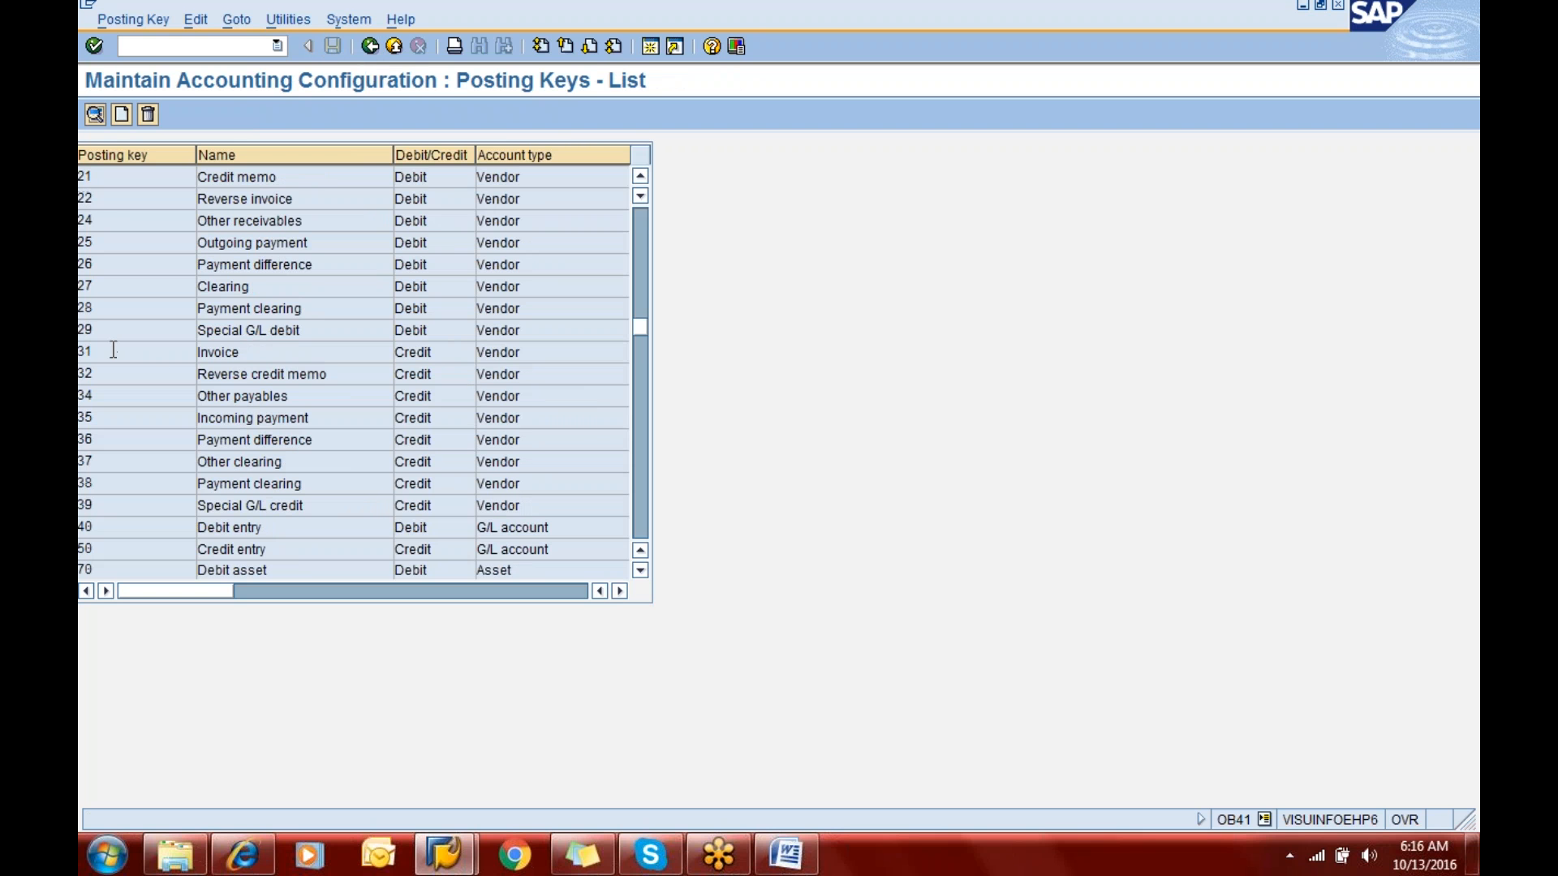
pyautogui.click(265, 354)
pyautogui.click(524, 350)
pyautogui.click(449, 354)
pyautogui.click(95, 115)
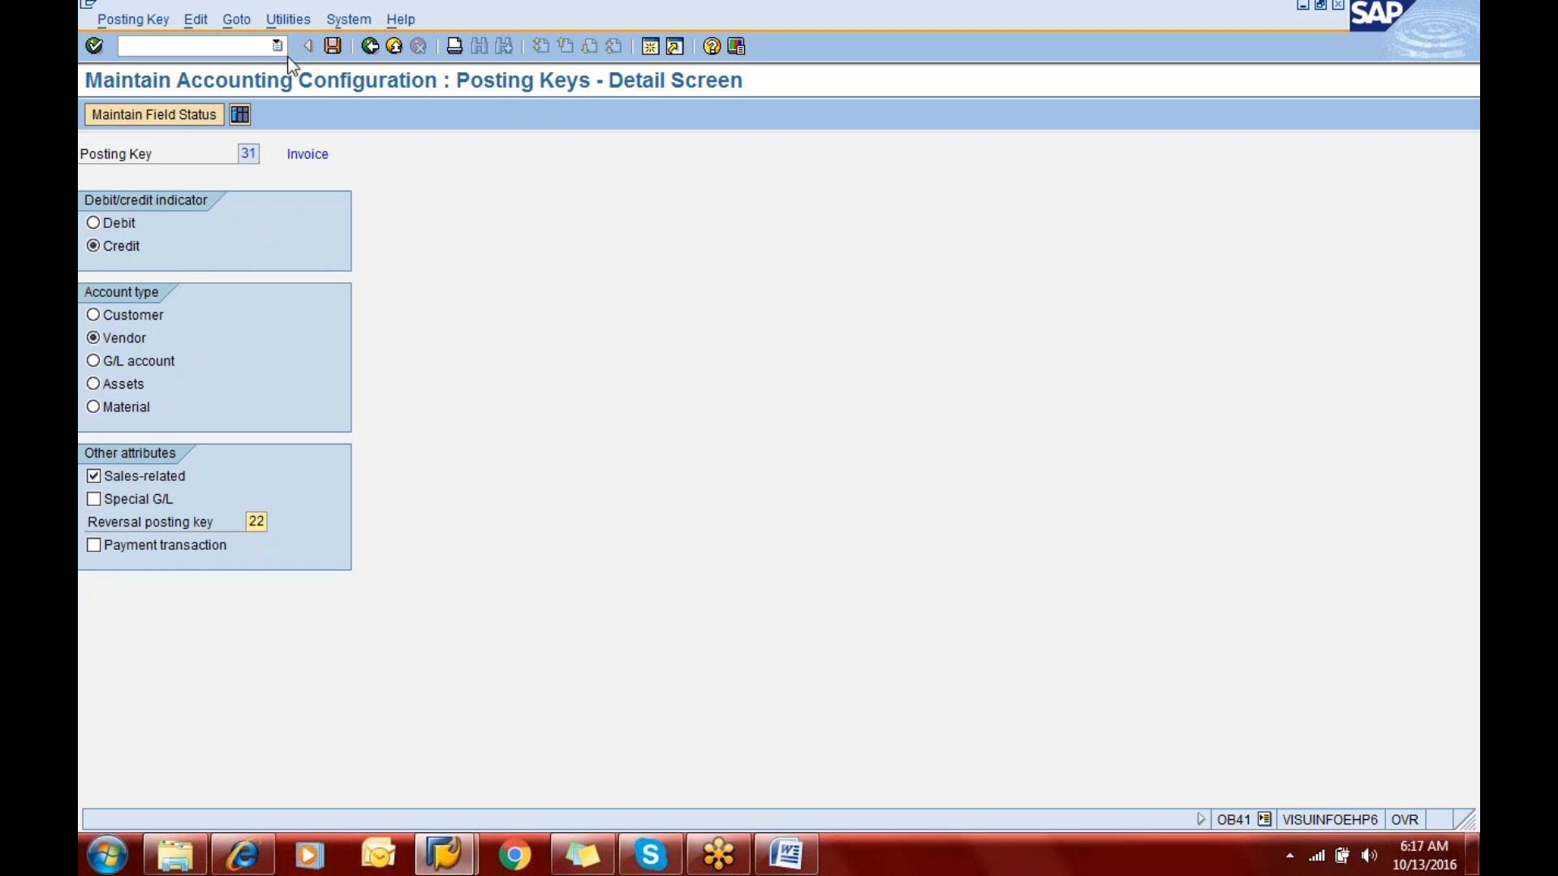
pyautogui.click(370, 46)
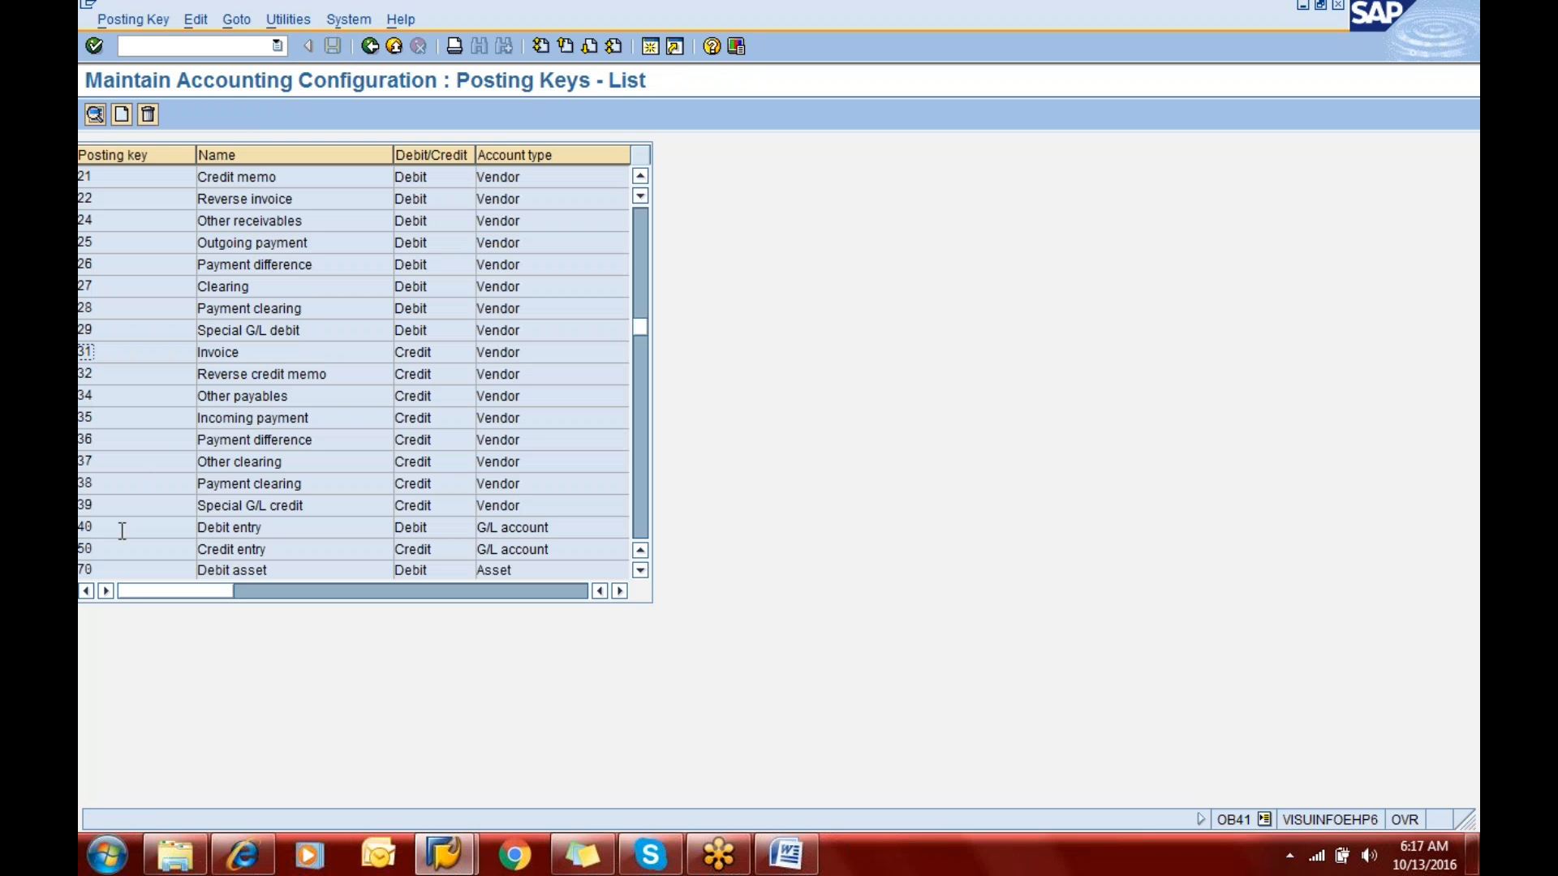
# - Examine the details of posting key 40 (Debit entry) for G/L accounts and go back to the list
pyautogui.click(119, 525)
pyautogui.click(447, 533)
pyautogui.click(95, 114)
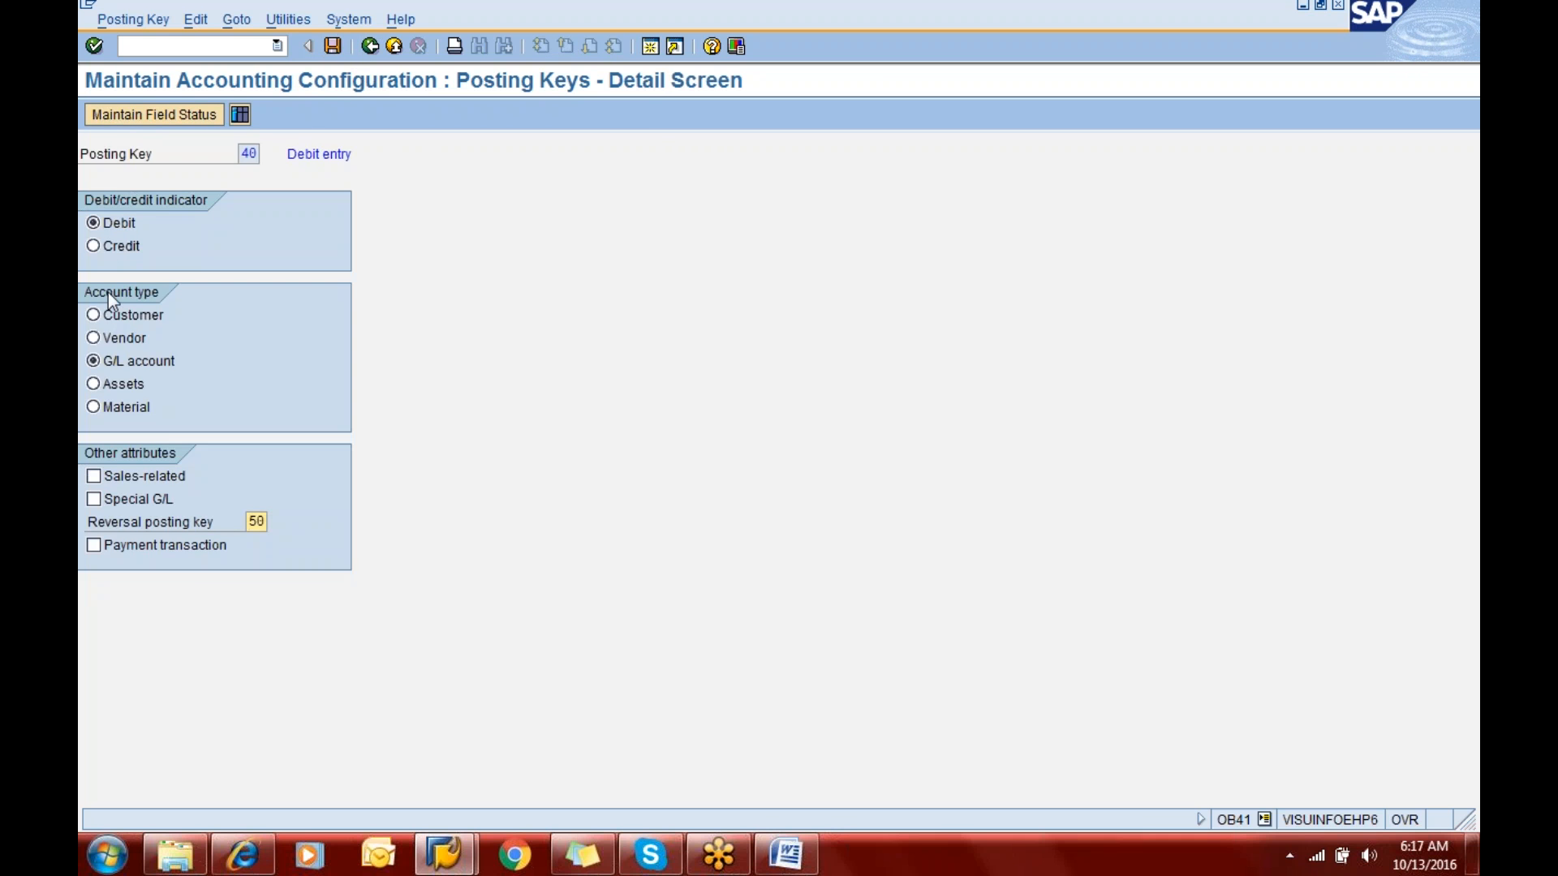
pyautogui.click(371, 48)
# - Review the list entries for posting keys 50 (Credit entry) and 70 (Debit asset), including their debit/credit side and account type
pyautogui.click(104, 555)
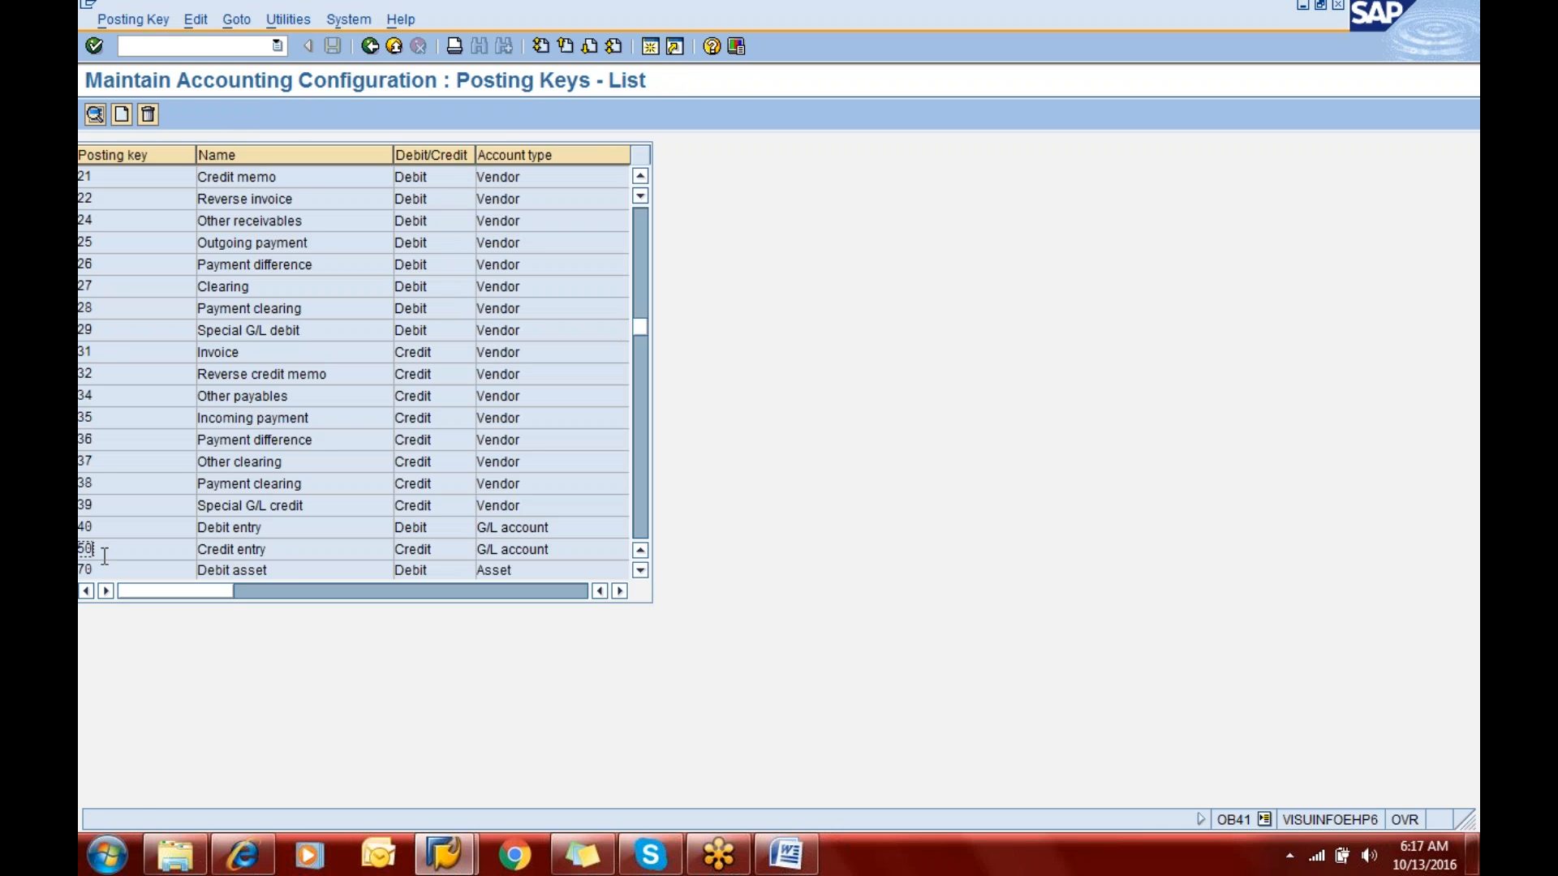
pyautogui.click(322, 551)
pyautogui.click(486, 571)
pyautogui.click(418, 571)
pyautogui.doubleClick(419, 571)
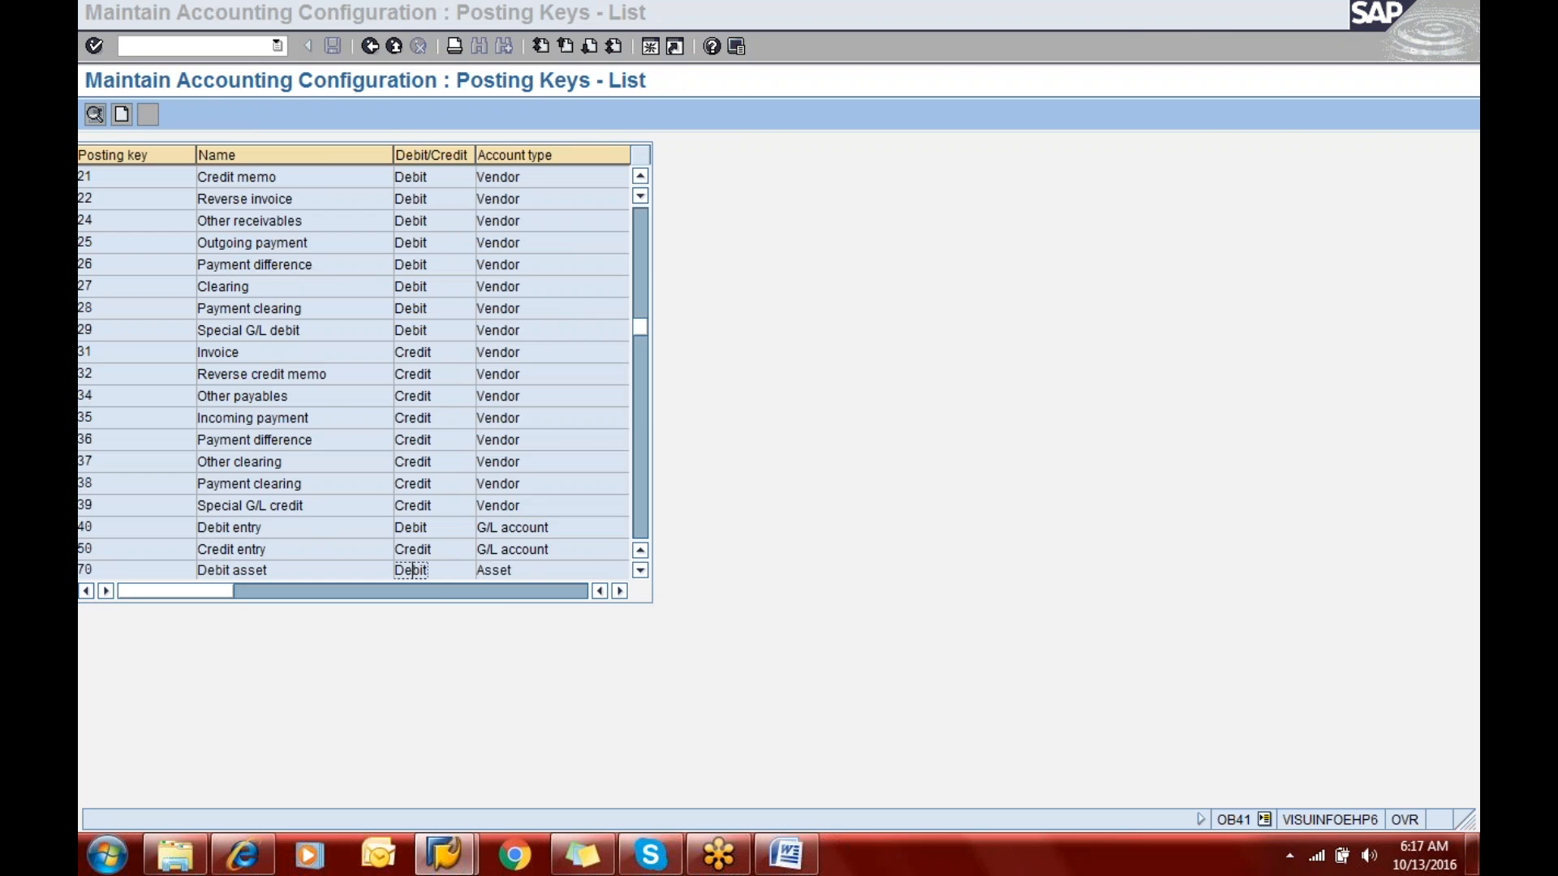
# - Switch to the GENERAL LEDGER notes in Word and read the Posting of transactions section down to Display of posted document
pyautogui.hotkey('alt', 'Tab')
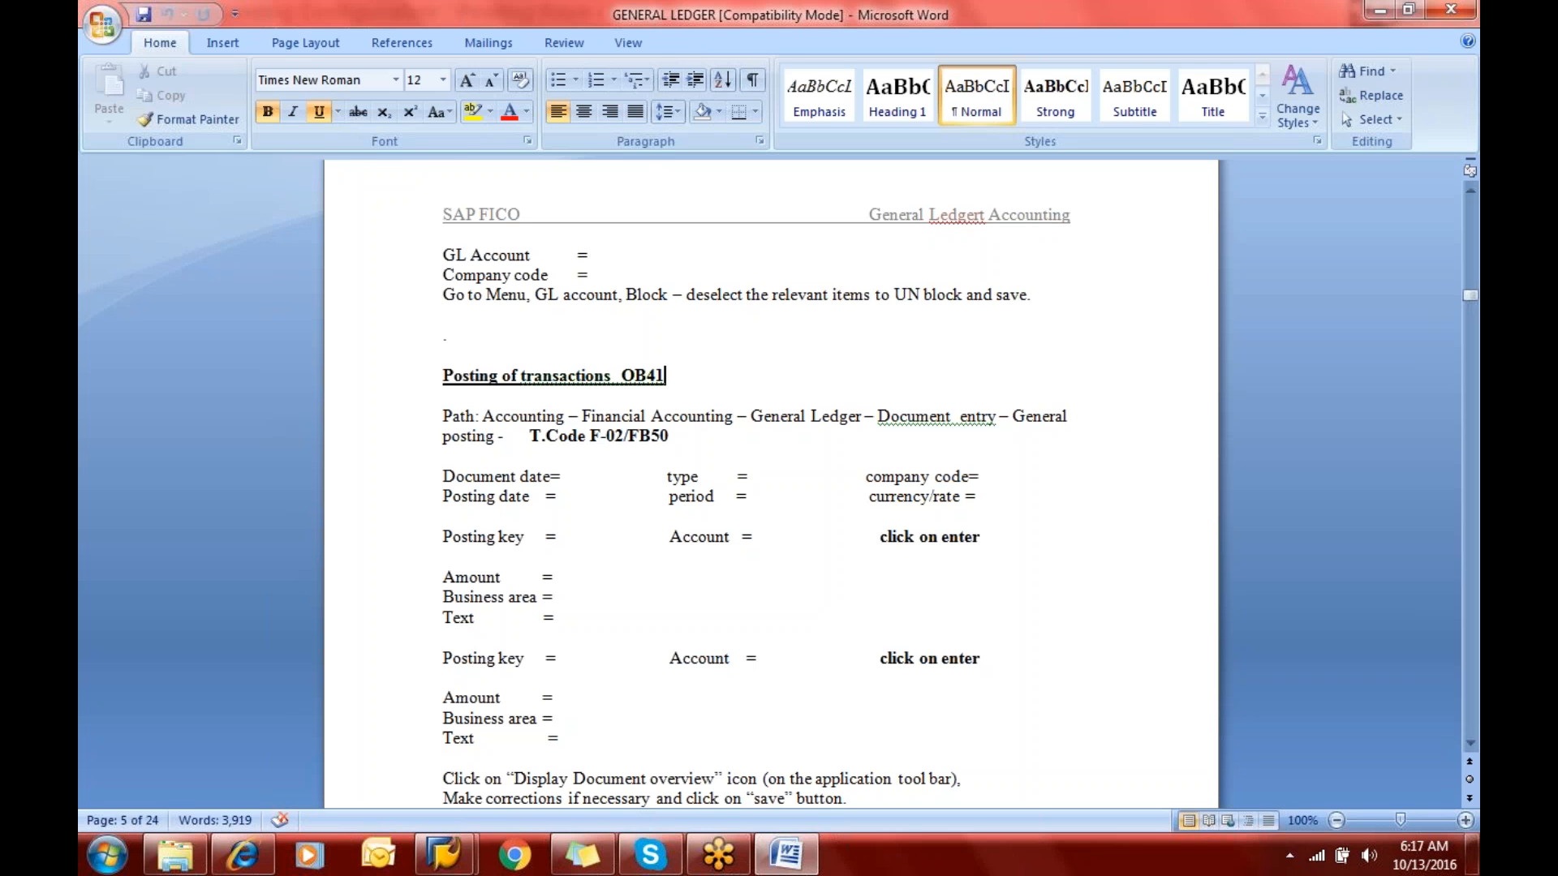
pyautogui.press('Down')
pyautogui.press('Down')
pyautogui.press('Down')
pyautogui.press('Down')
pyautogui.press('Down')
pyautogui.press('Down')
pyautogui.press('Down')
pyautogui.press('Down')
pyautogui.press('Down')
pyautogui.press('Down')
pyautogui.press('Down')
pyautogui.press('Down')
pyautogui.press('Down')
pyautogui.press('Down')
pyautogui.press('Down')
pyautogui.press('Down')
pyautogui.press('Down')
pyautogui.press('Down')
pyautogui.press('Down')
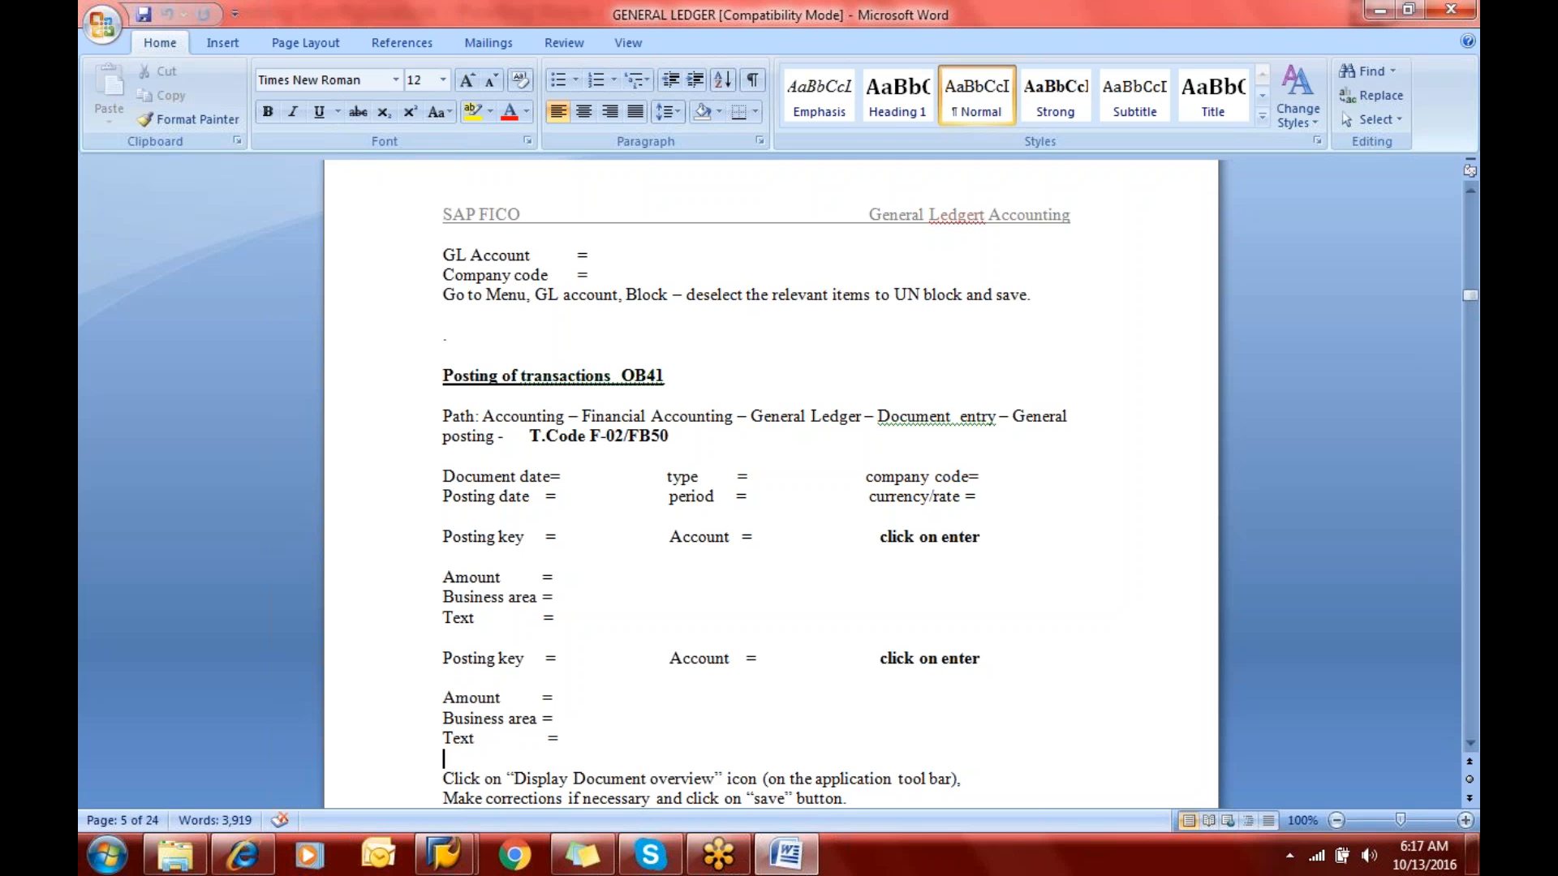
pyautogui.press('Down')
pyautogui.press('Down')
pyautogui.press('Down')
pyautogui.press('Down')
pyautogui.press('Down')
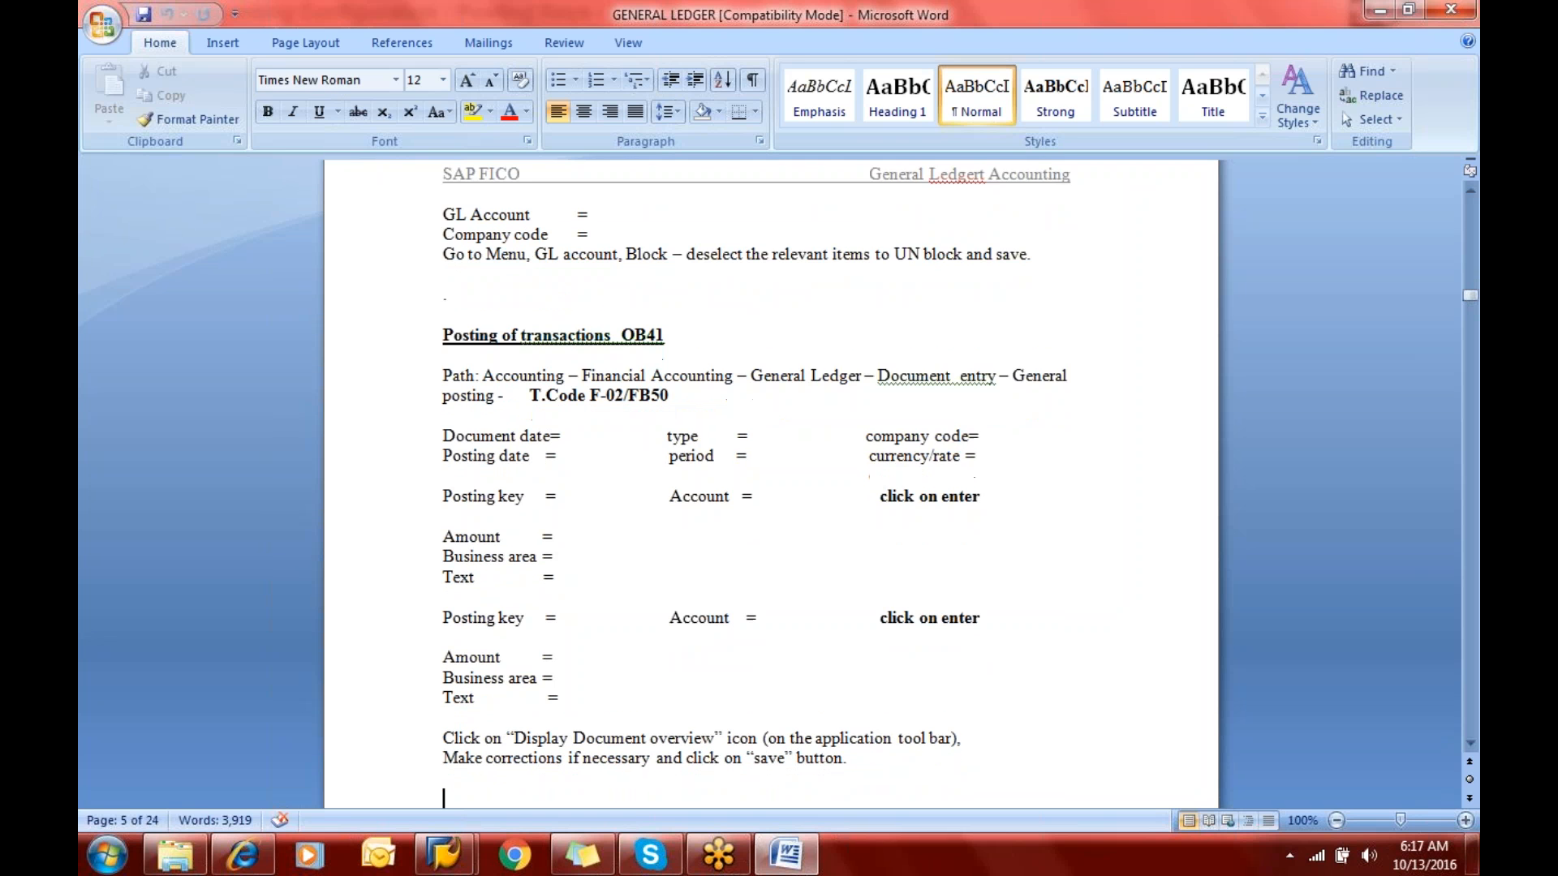
pyautogui.press('Down')
pyautogui.press('Down')
pyautogui.press('Down')
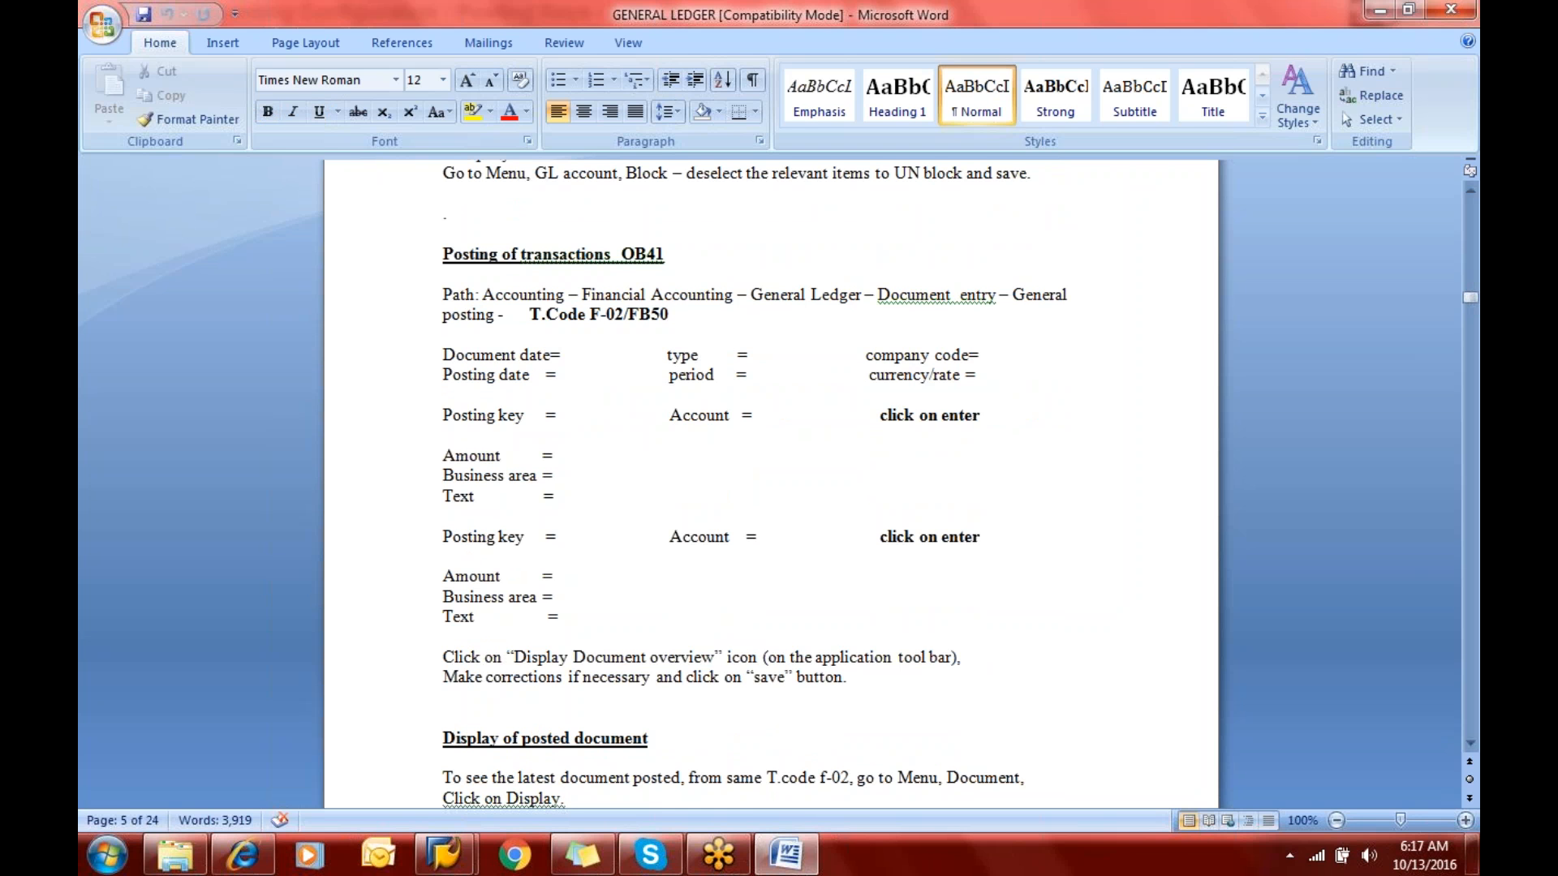
# - Switch back to SAP and start transaction F-02 for G/L account posting
pyautogui.hotkey('alt', 'Tab')
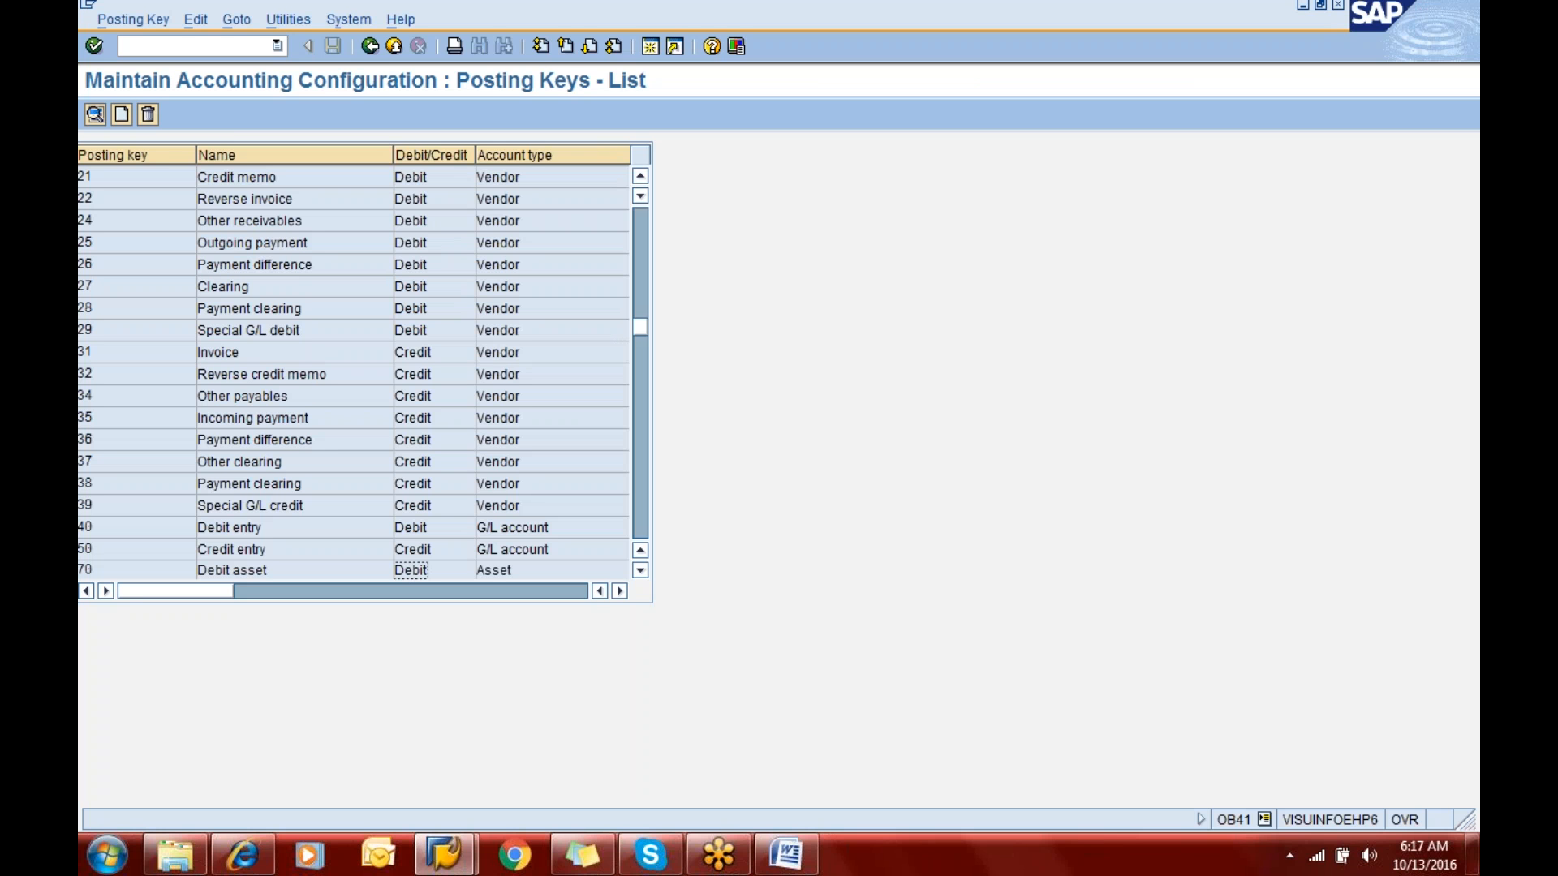
pyautogui.click(178, 47)
pyautogui.write('/nf-02')
pyautogui.press('Return')
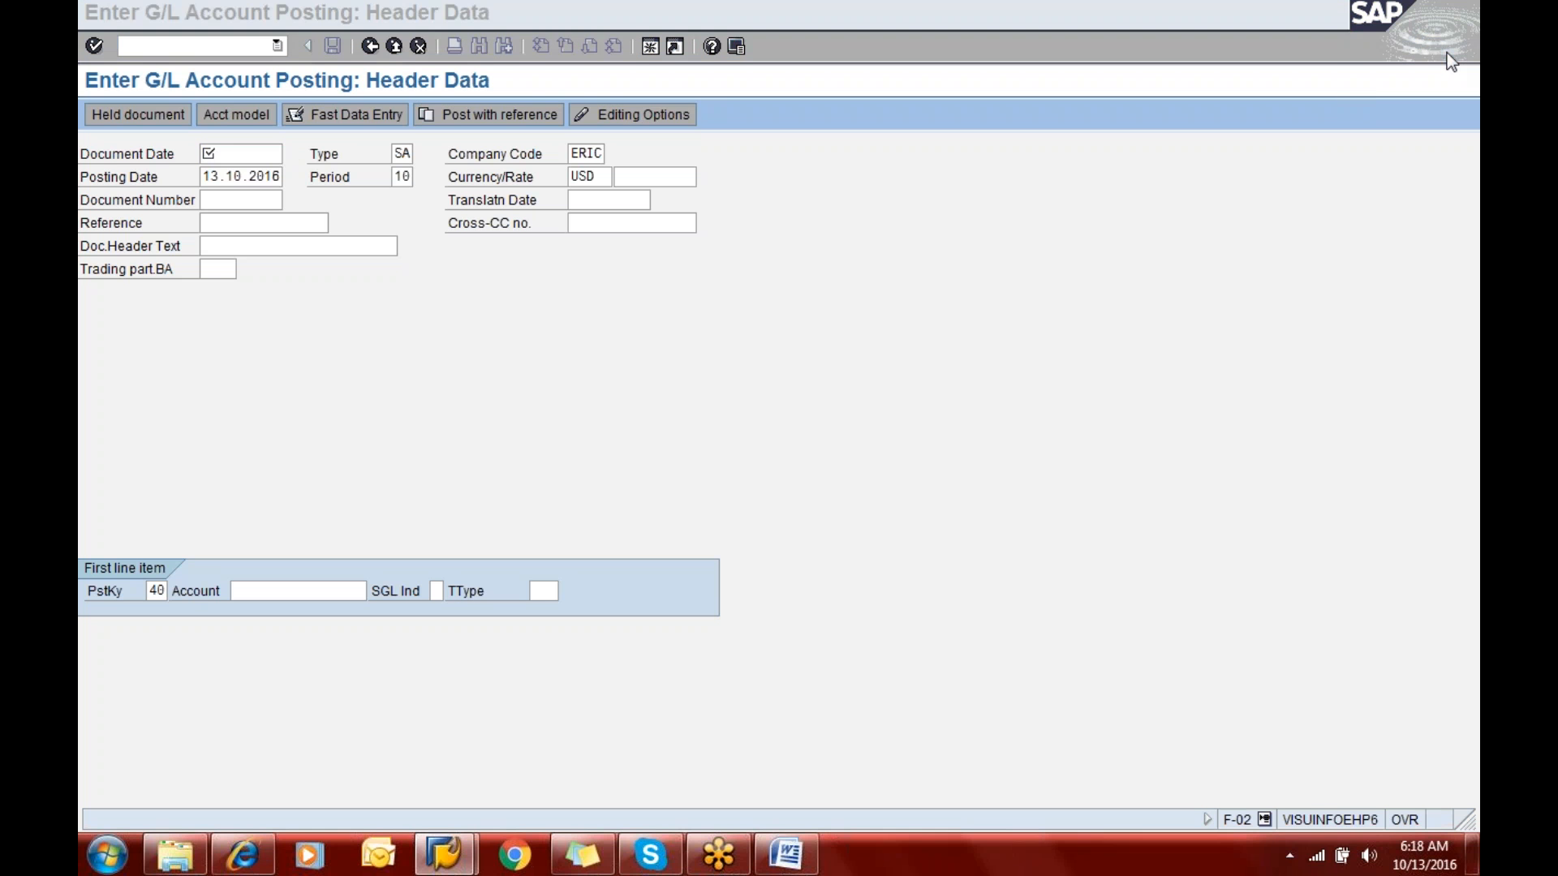
# - Enter 13.10.2016 as the document date and go through the type, period and currency fields of the posting header
pyautogui.click(291, 592)
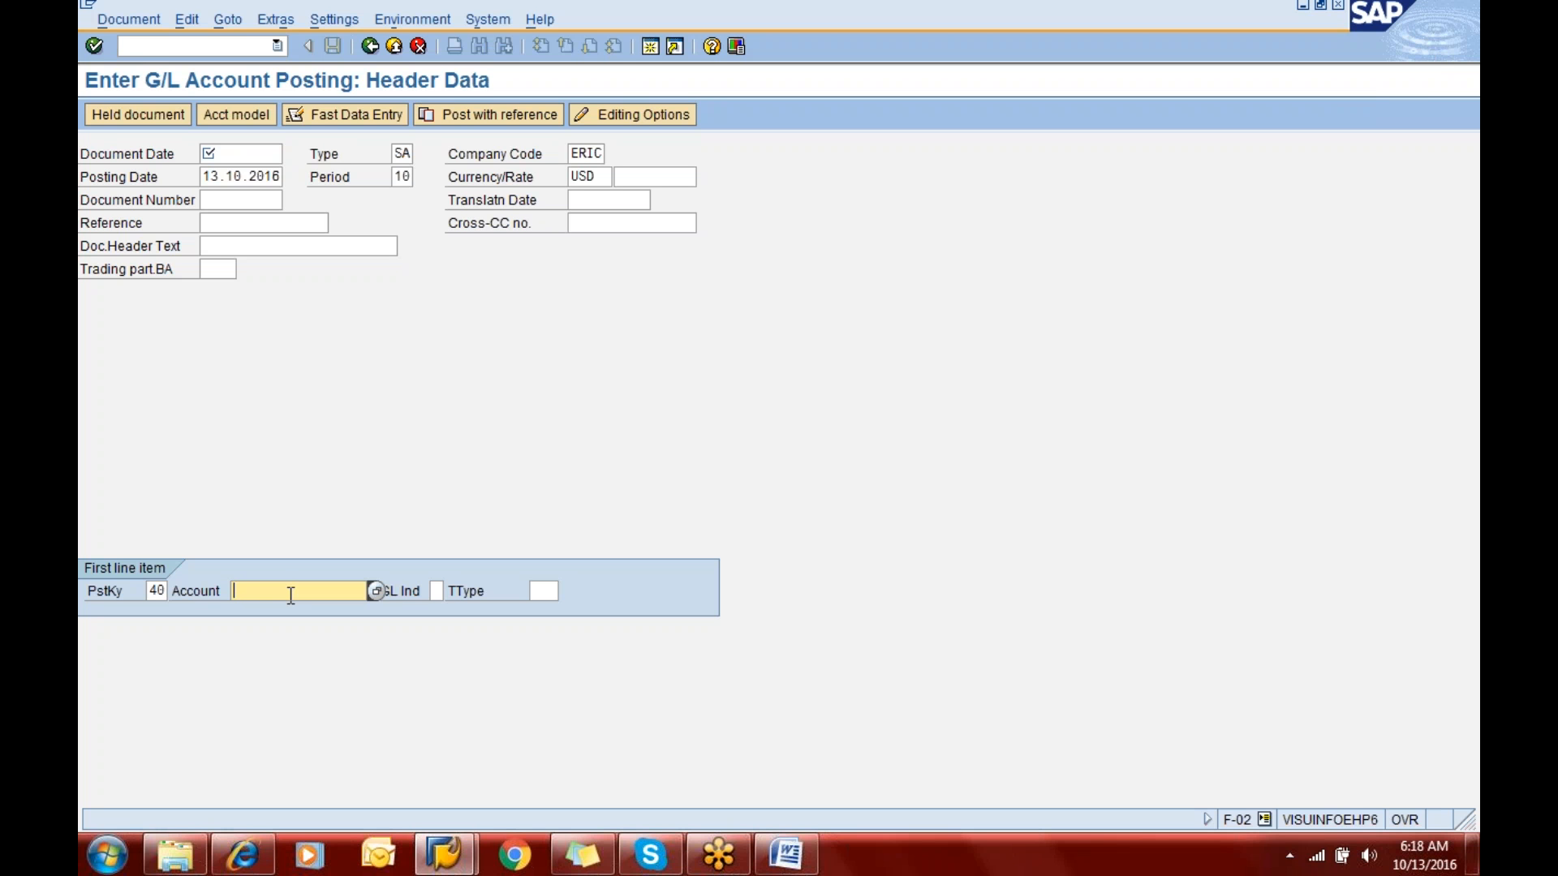
pyautogui.click(223, 162)
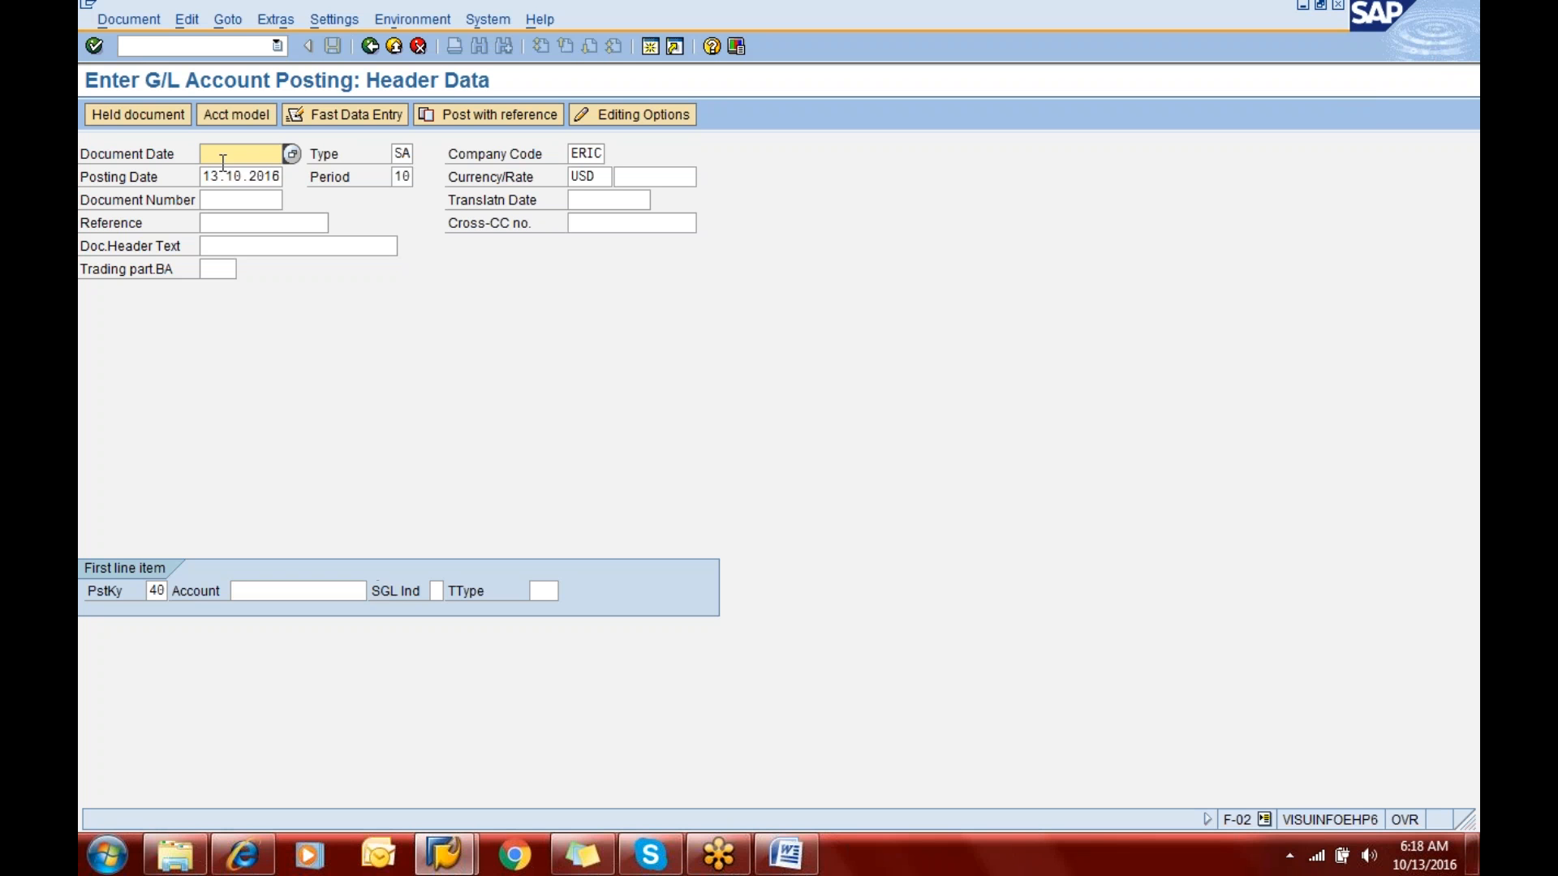
pyautogui.write('13.10.2016')
pyautogui.press('Tab')
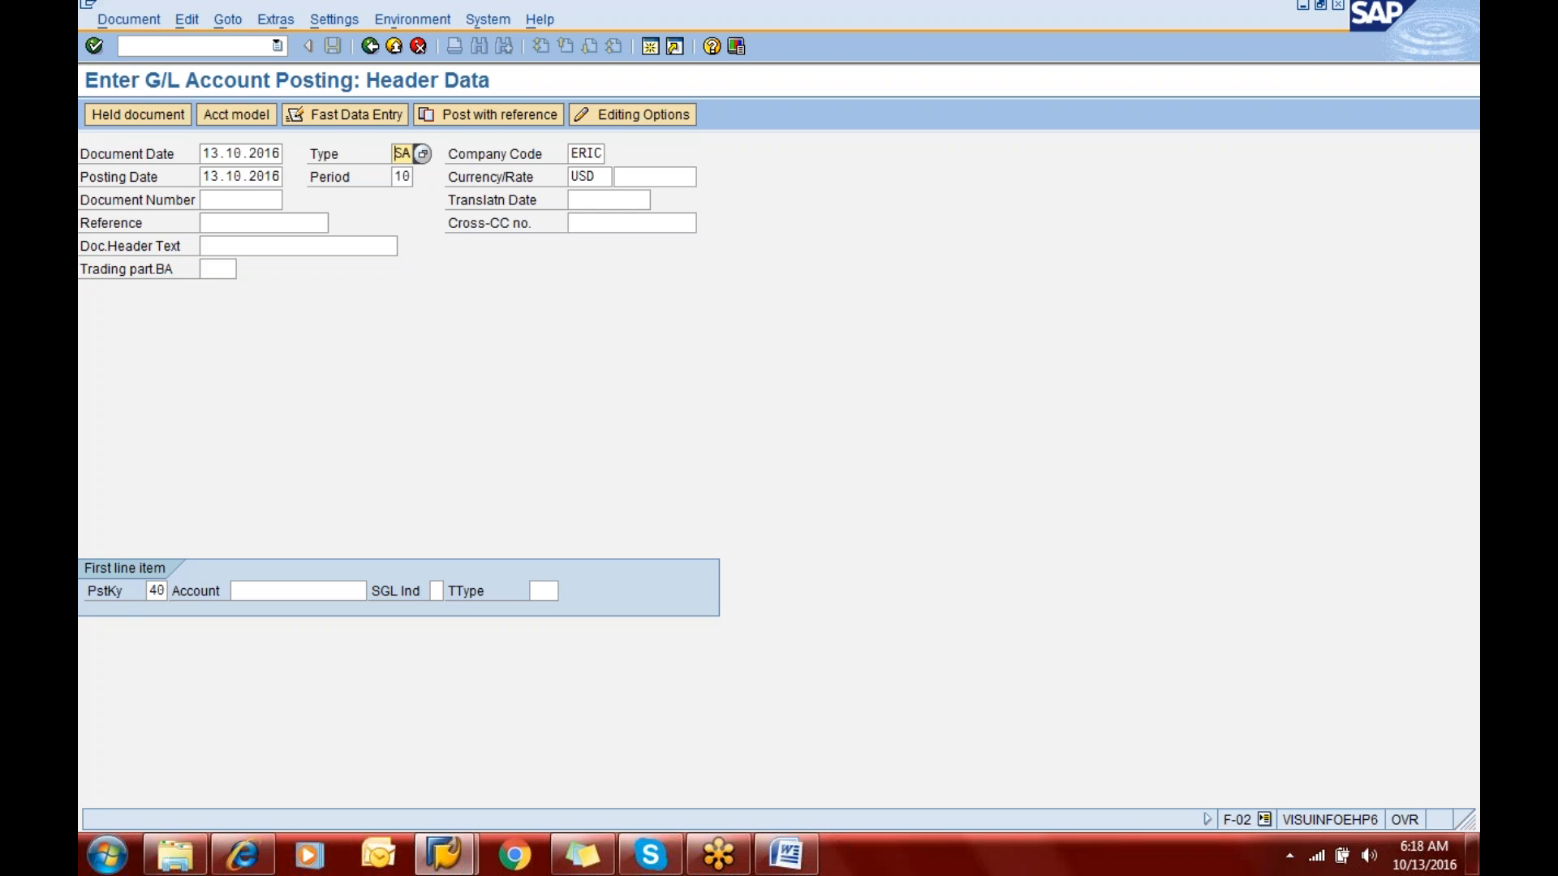
pyautogui.press('Tab')
pyautogui.press('Tab')
pyautogui.press('Tab')
pyautogui.press('Tab')
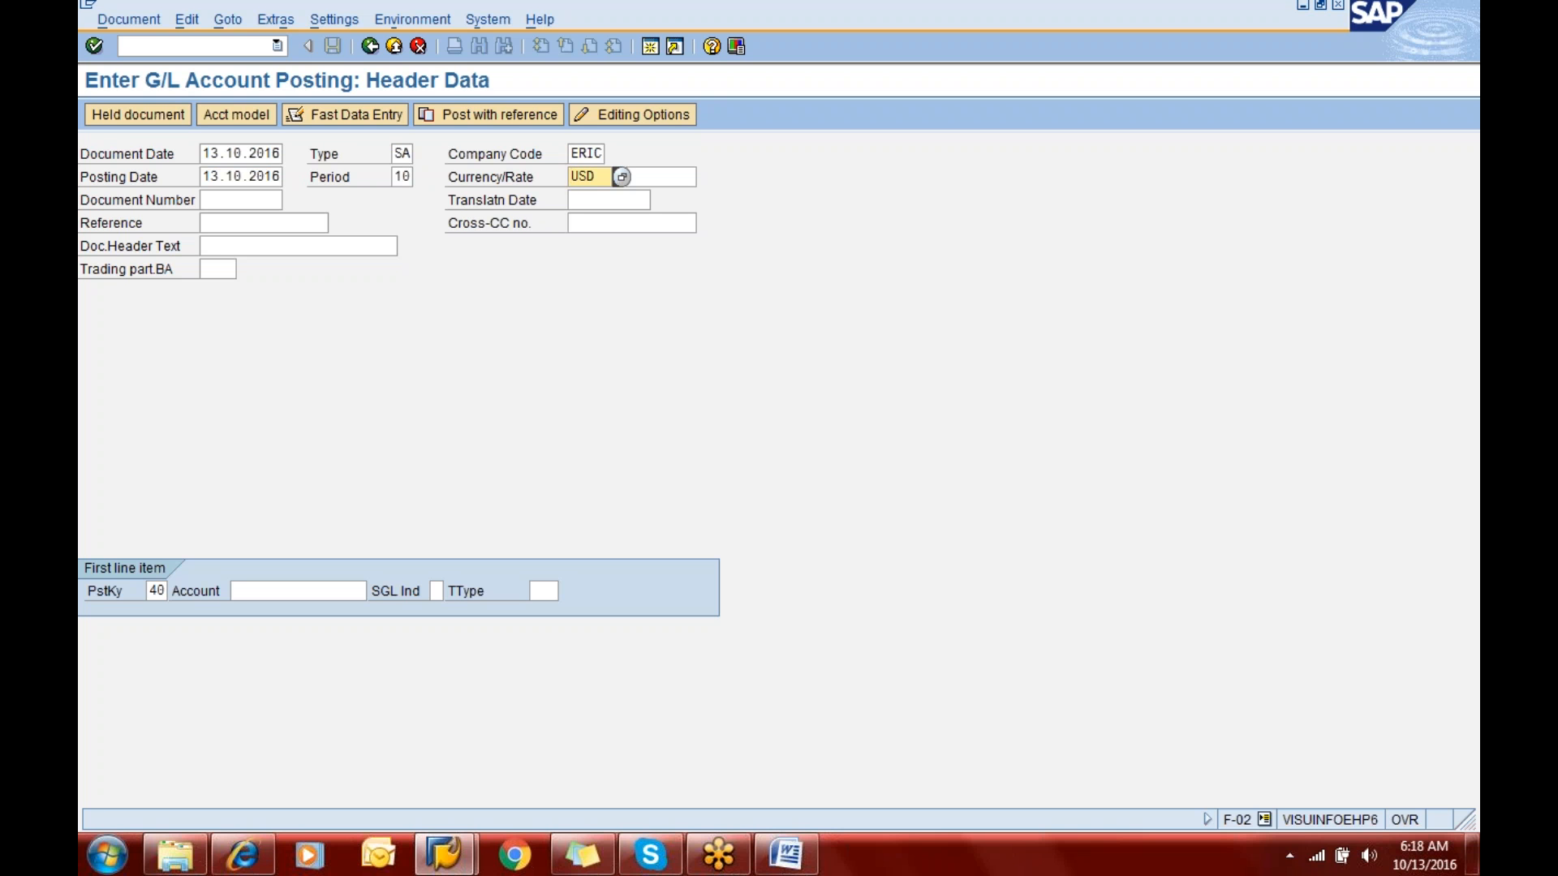
pyautogui.click(397, 177)
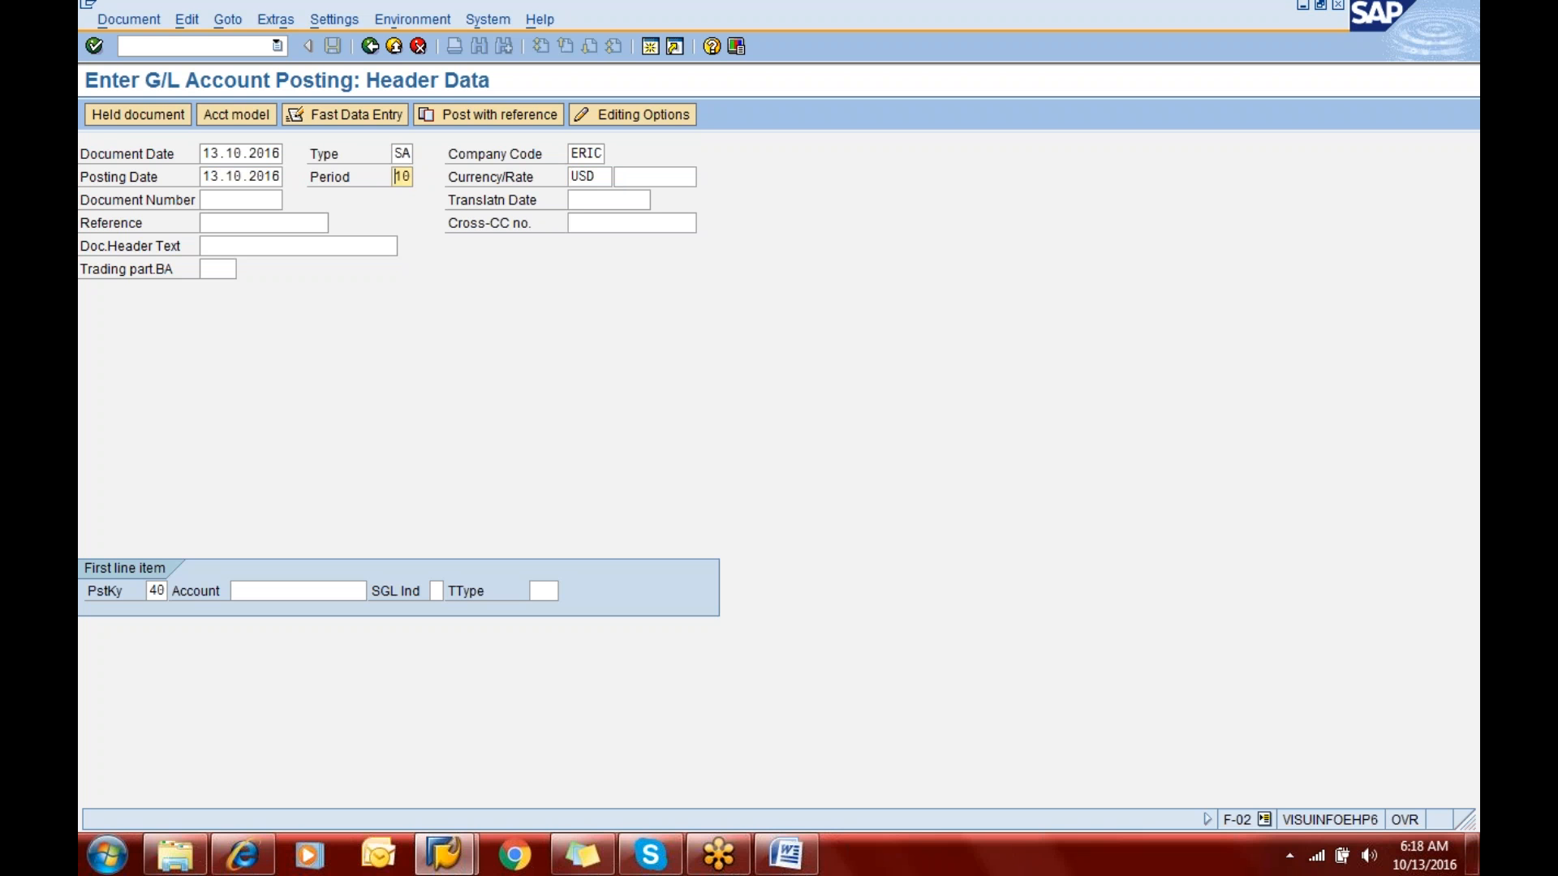
pyautogui.click(573, 176)
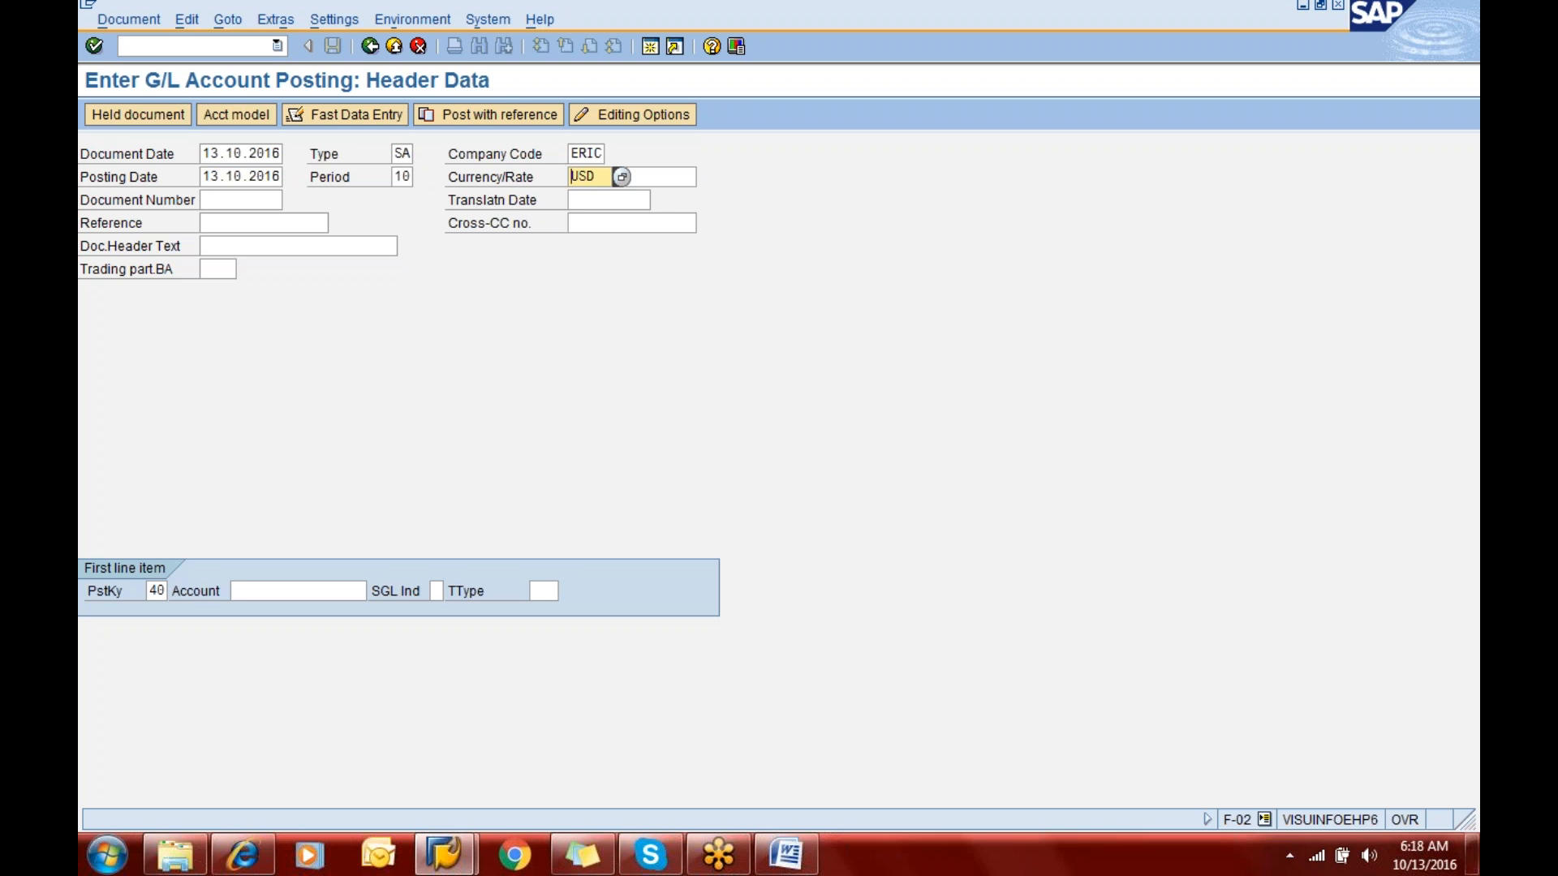
# - Try to open the first line item with posting key 40 and account 200100
pyautogui.press('Tab')
pyautogui.press('Tab')
pyautogui.press('Tab')
pyautogui.press('Tab')
pyautogui.press('Tab')
pyautogui.press('Tab')
pyautogui.press('Tab')
pyautogui.press('Tab')
pyautogui.press('Tab')
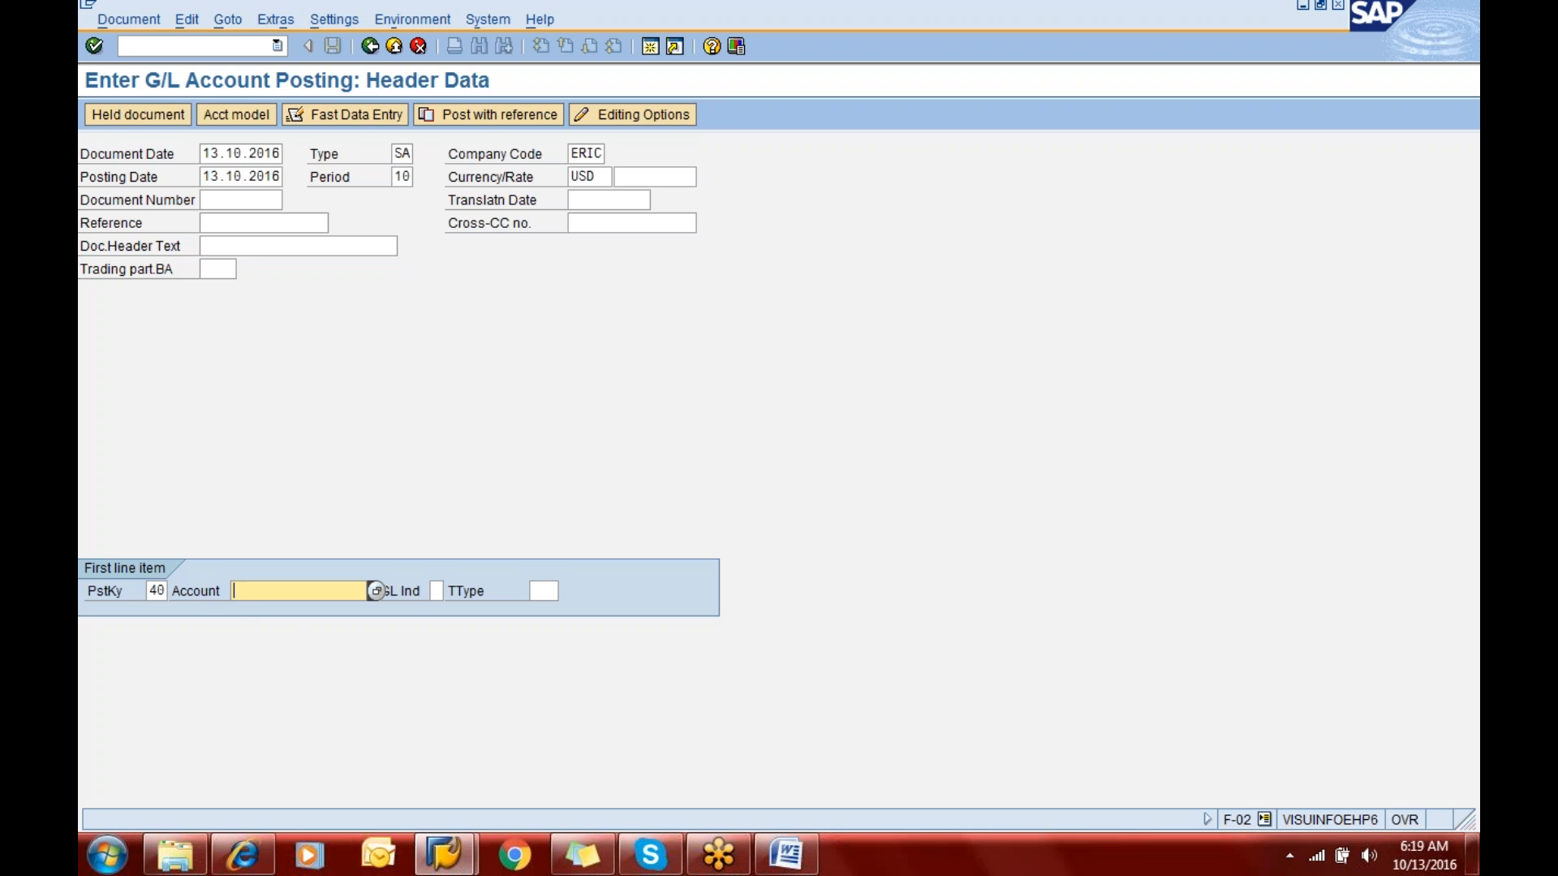
pyautogui.write('200100')
pyautogui.press('Return')
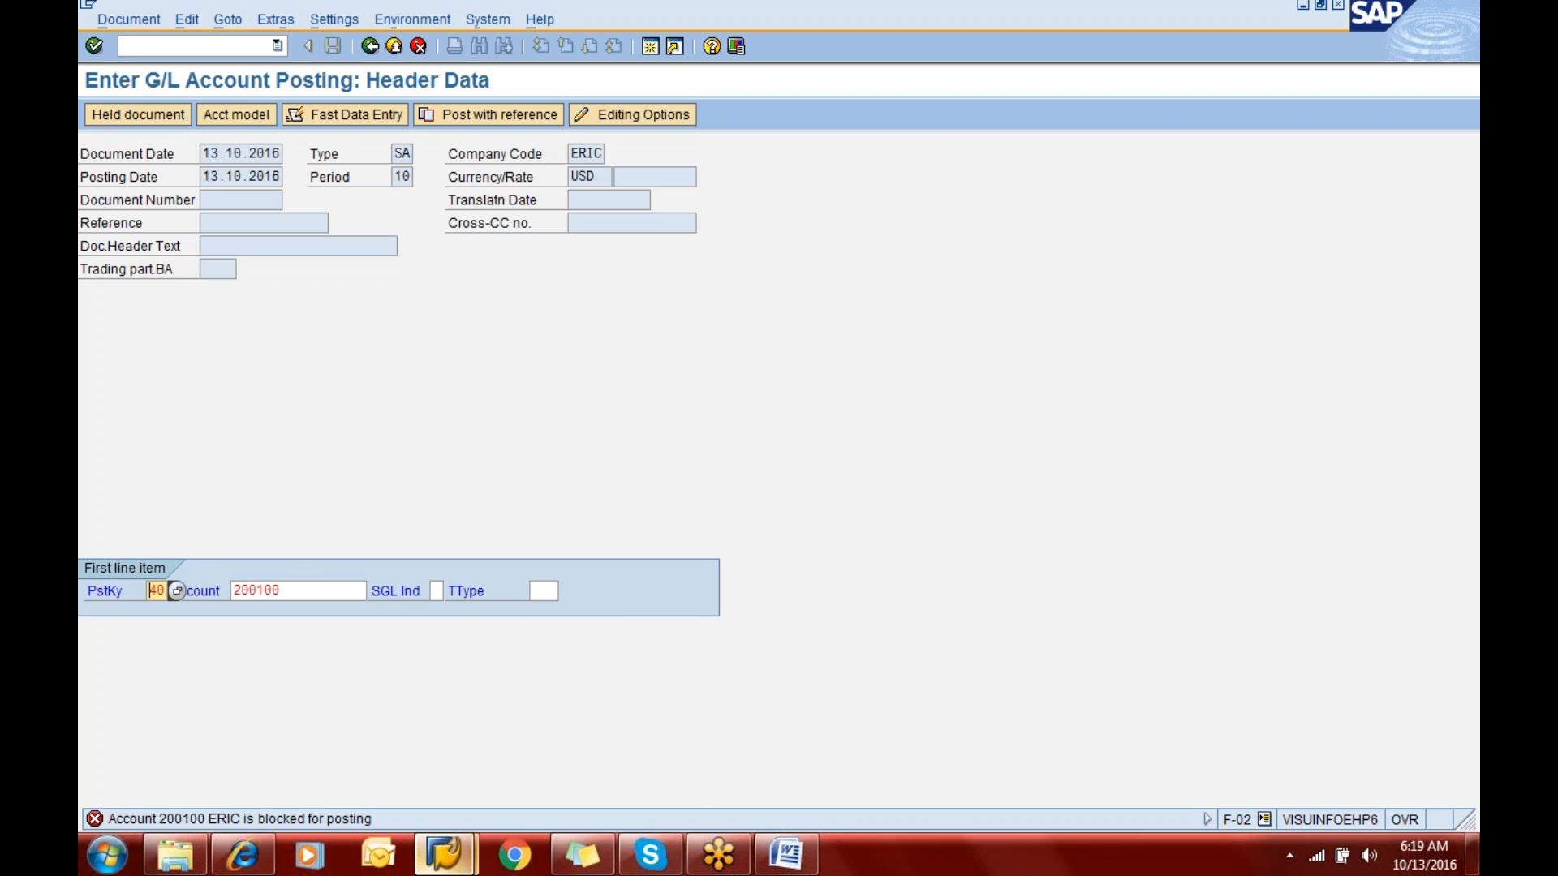
# - Switch to the FS00 session, clear the company-code posting block on account 200100 and save the account
pyautogui.click(448, 854)
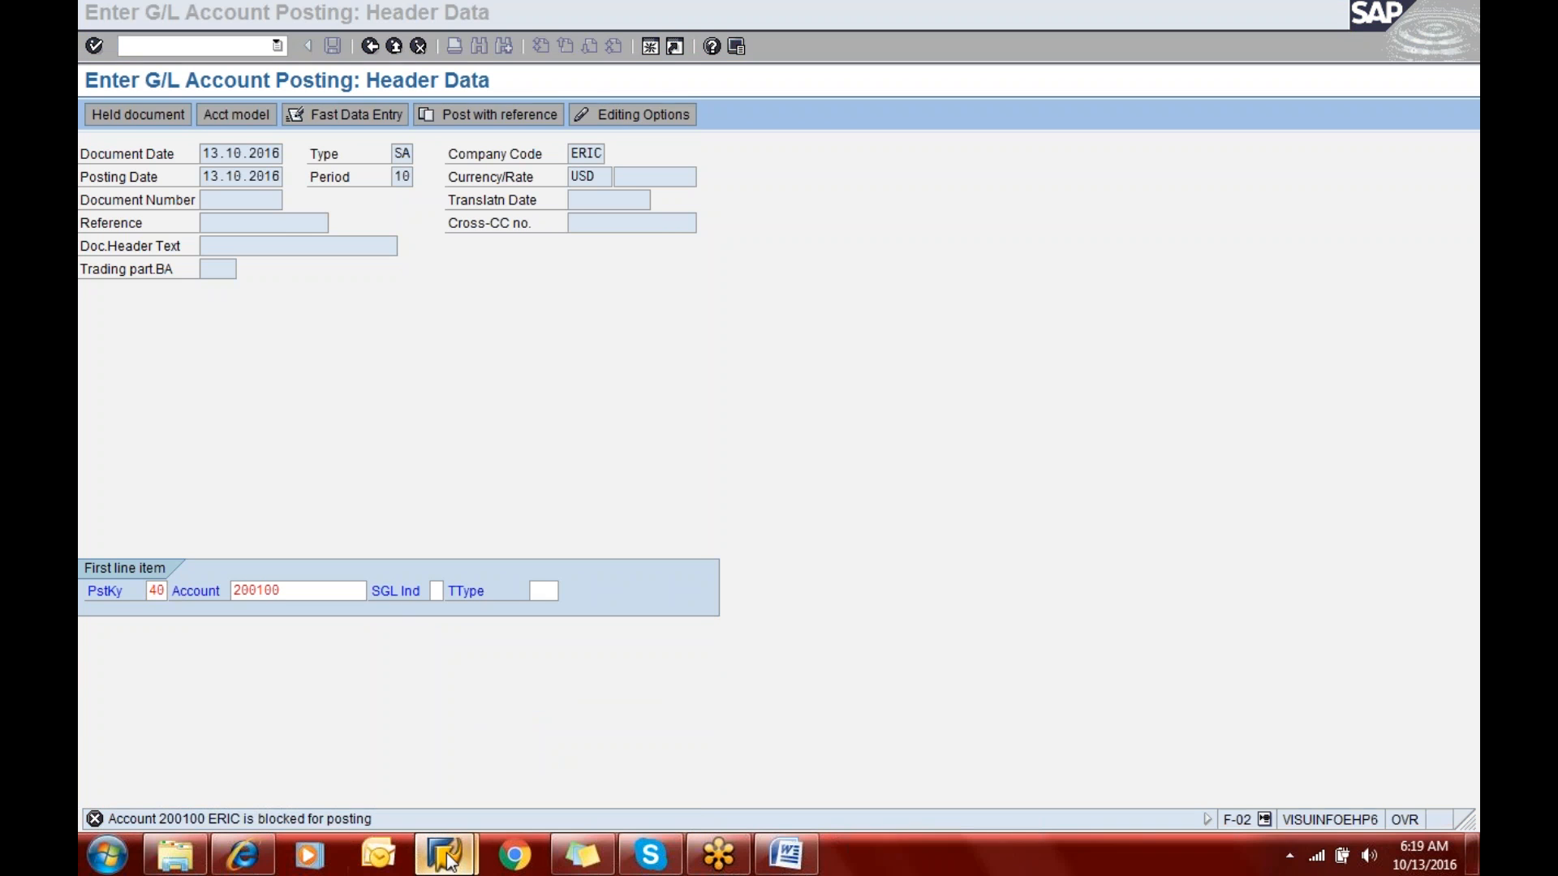
pyautogui.click(515, 741)
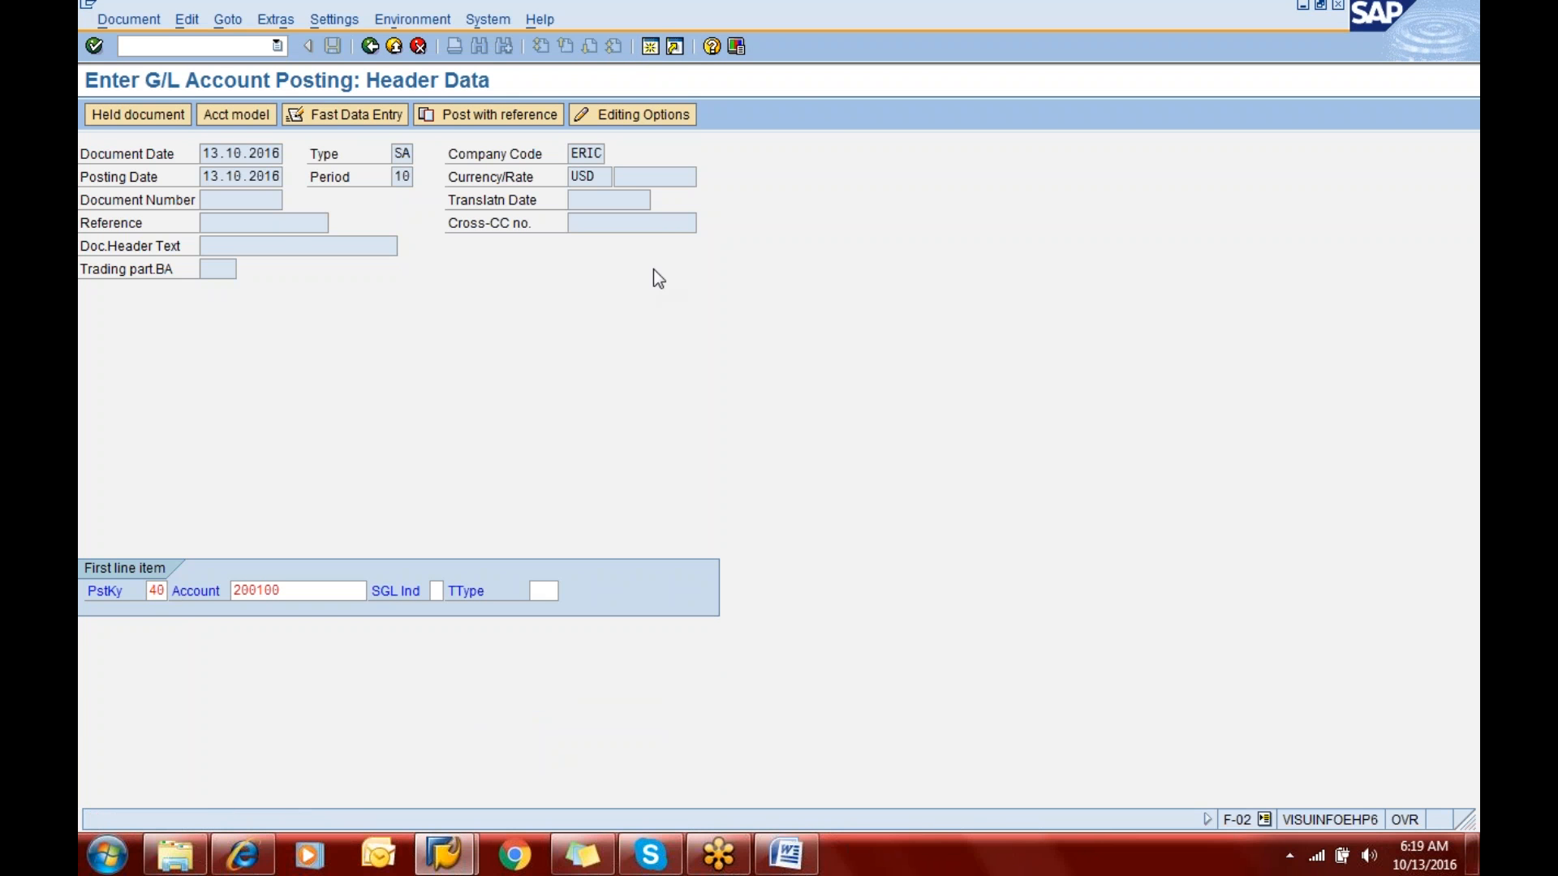
pyautogui.press('Return')
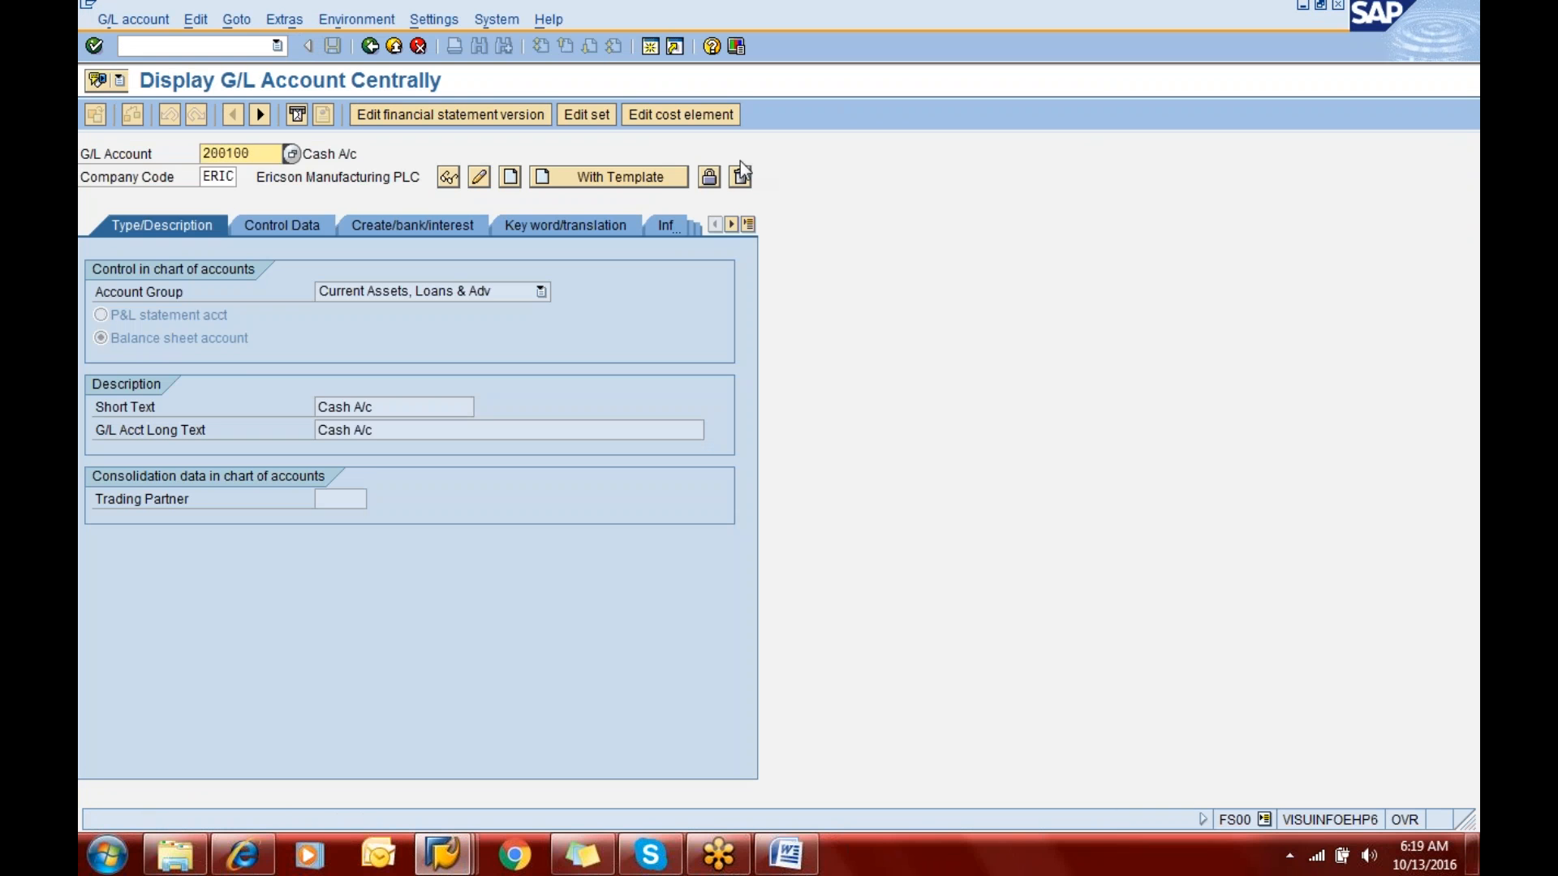
pyautogui.click(710, 177)
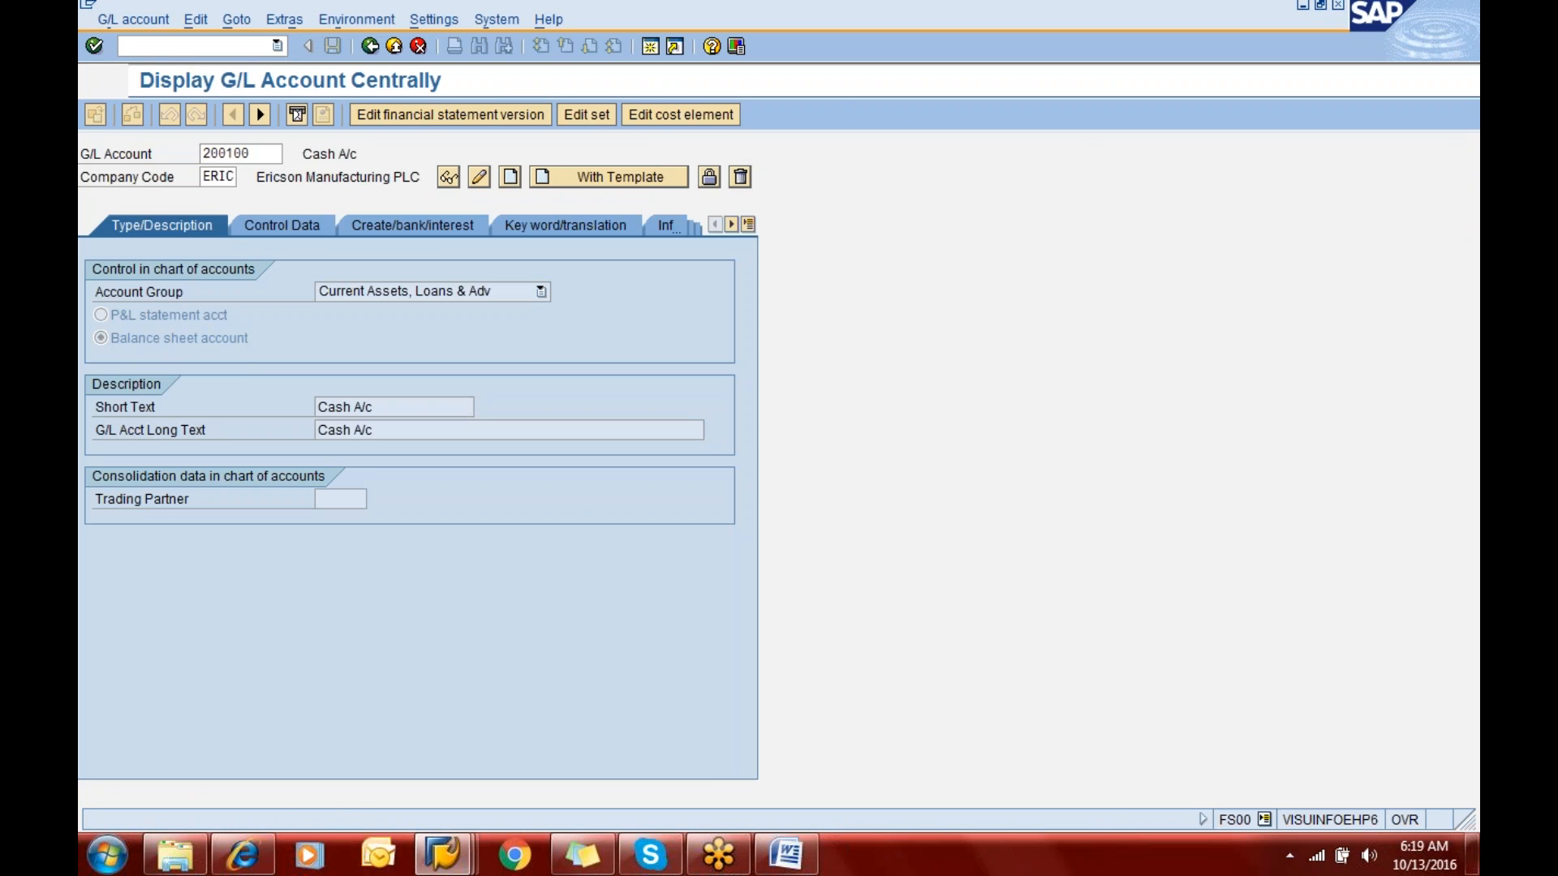
pyautogui.click(190, 408)
pyautogui.click(188, 405)
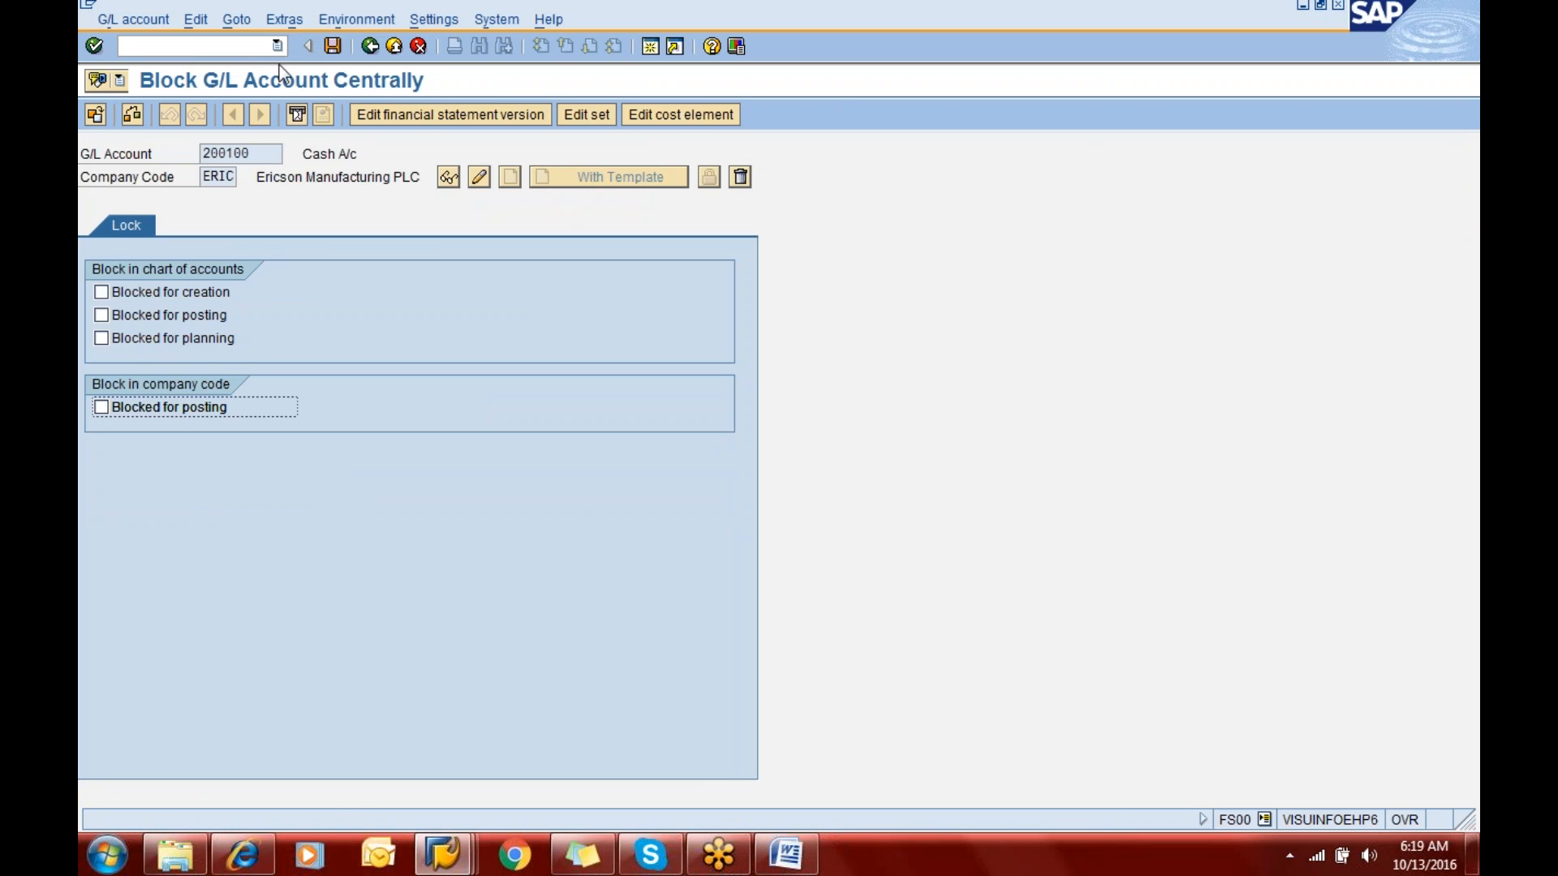
pyautogui.click(330, 52)
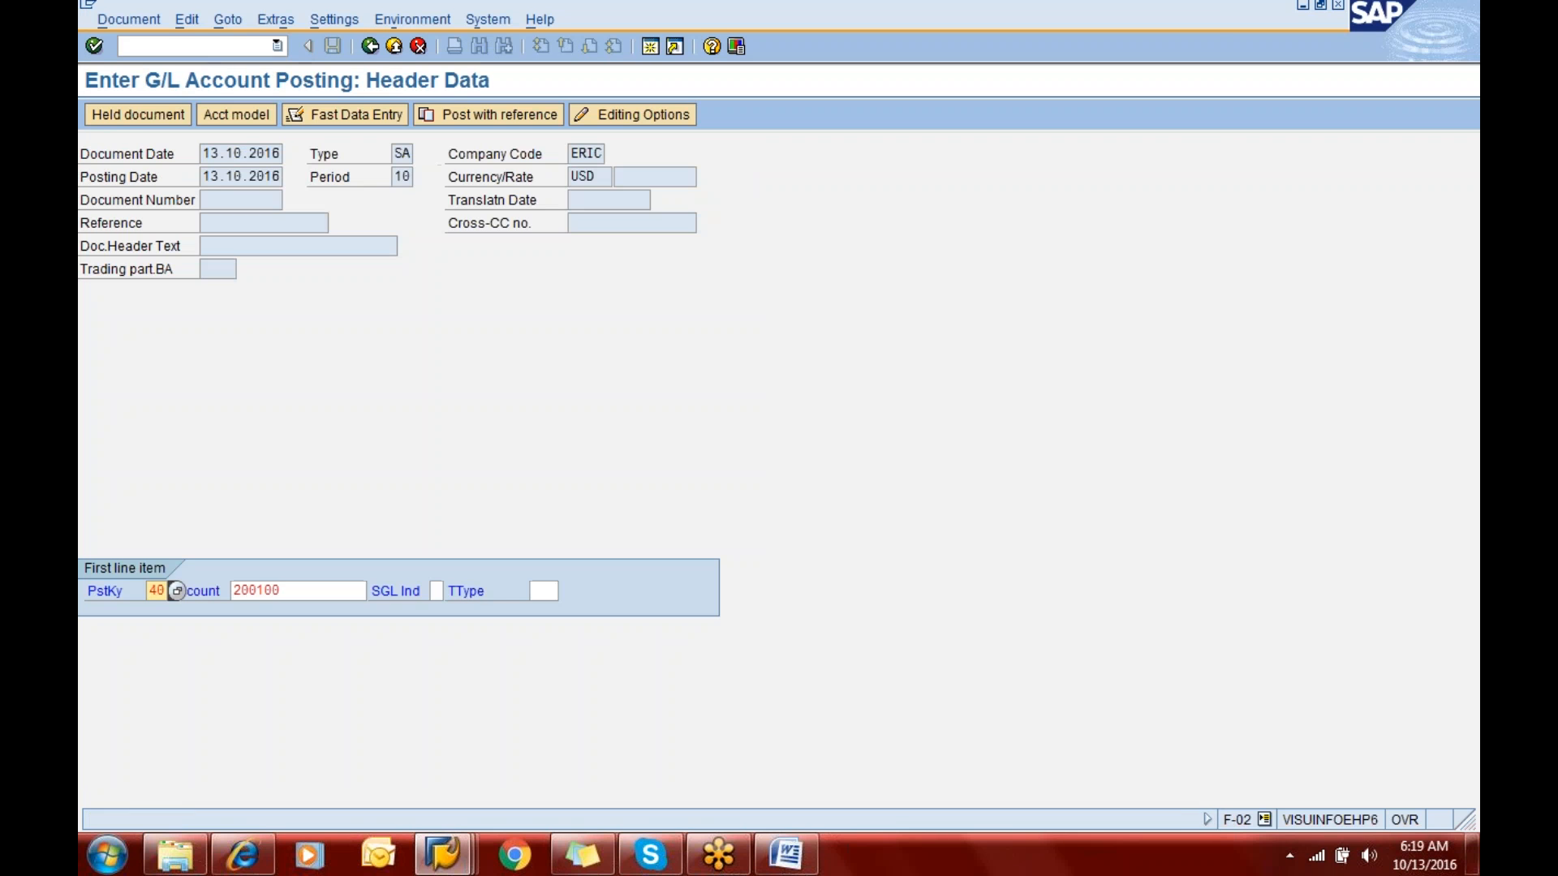
# - Return to the G/L posting session, recheck the line item and restart transaction F-02
pyautogui.press('Return')
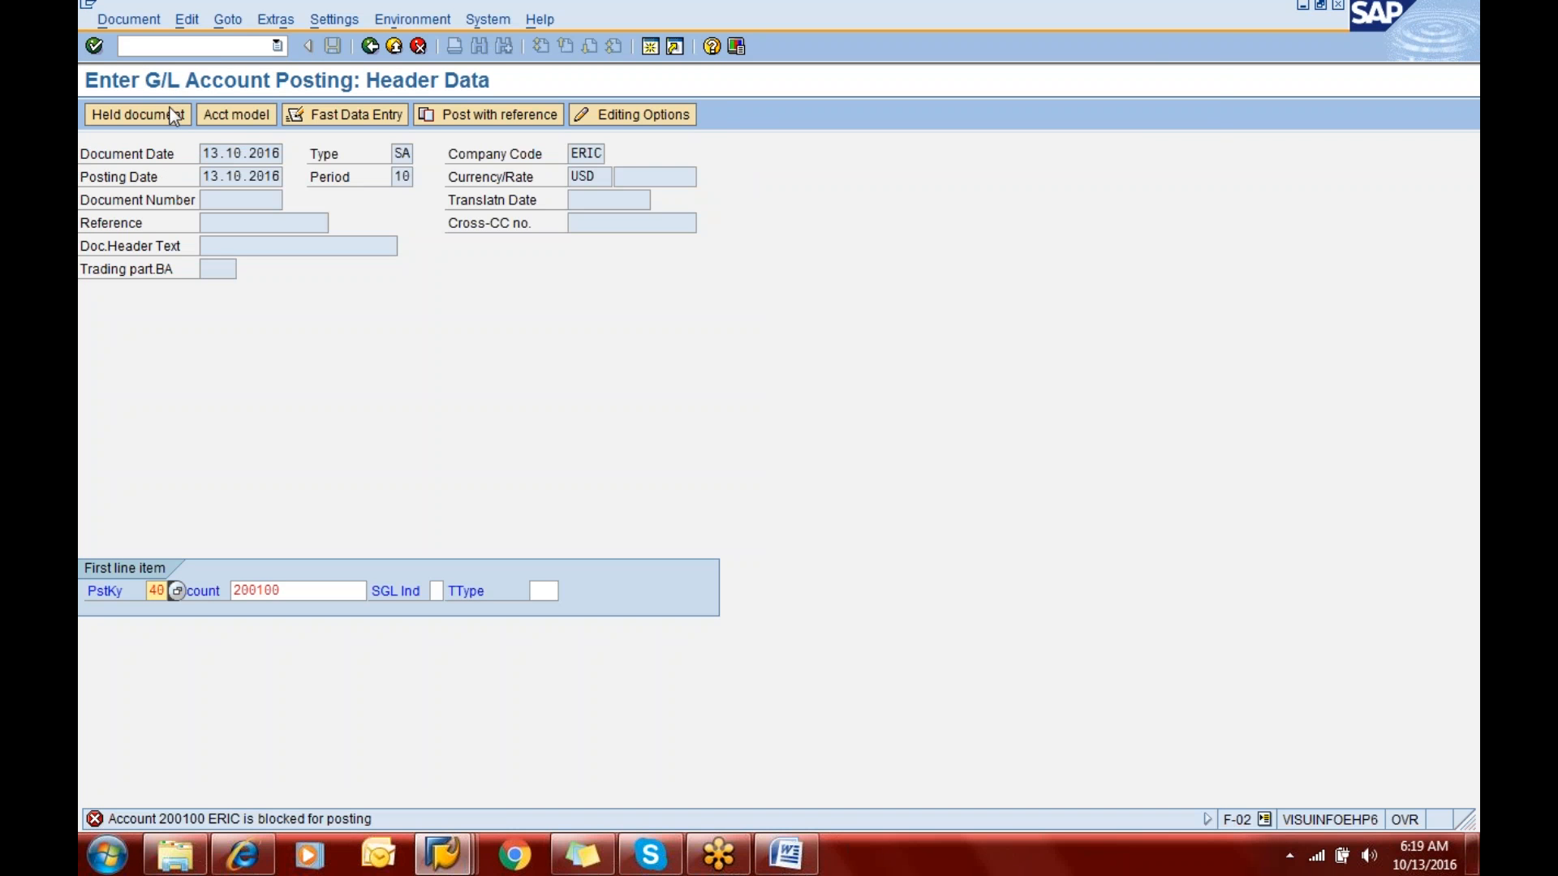
pyautogui.click(163, 39)
pyautogui.write('/nf-02')
pyautogui.press('Return')
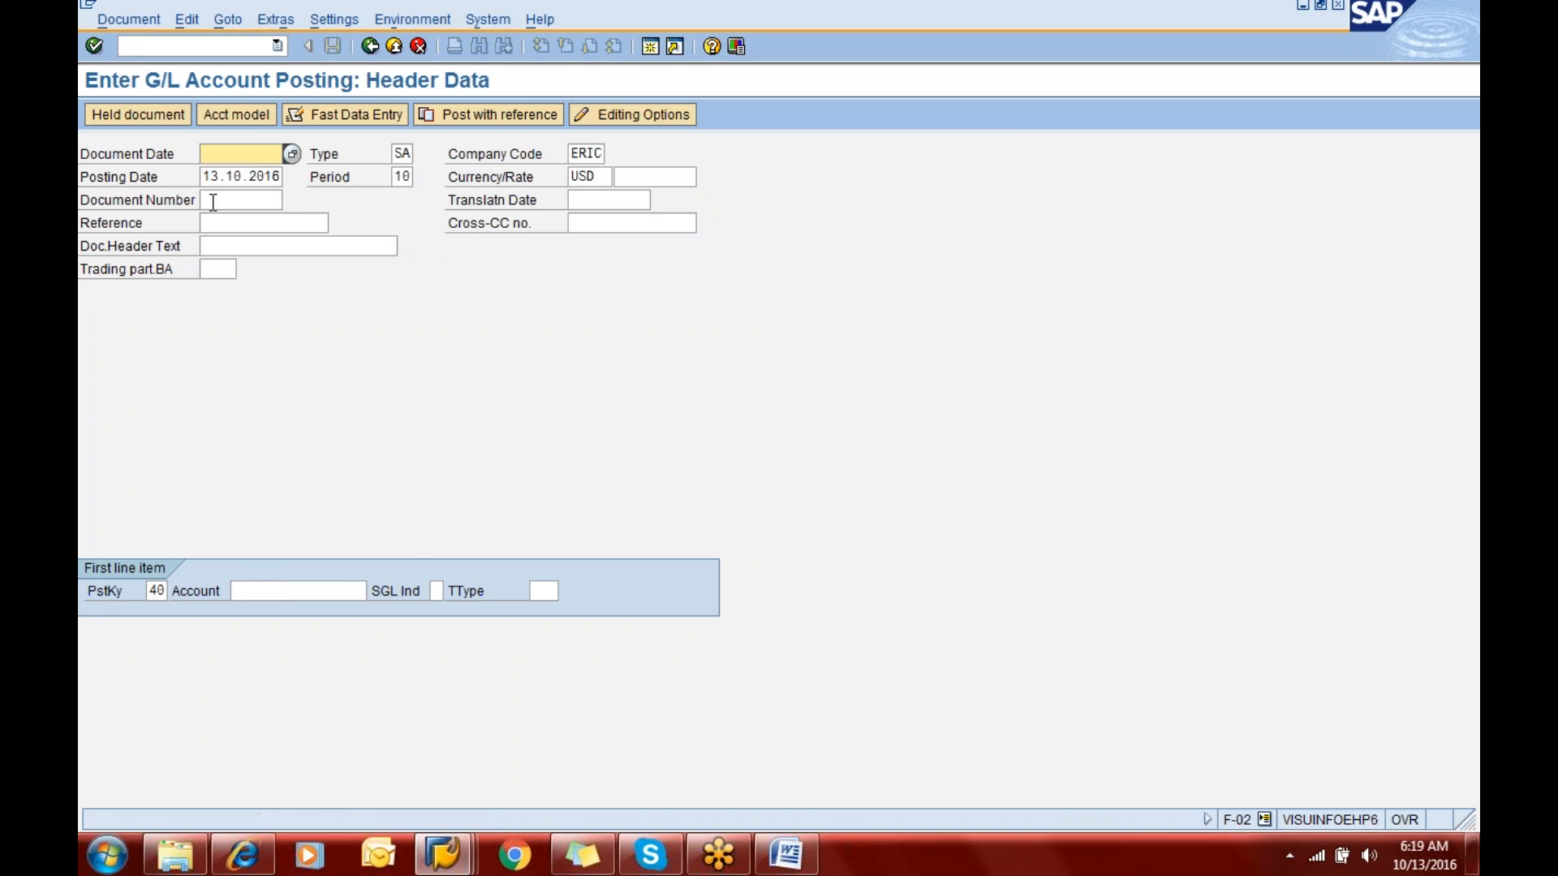
# - Set the document date in the restarted posting header to 13.10.2016
pyautogui.write('1')
pyautogui.press('Down')
pyautogui.press('Tab')
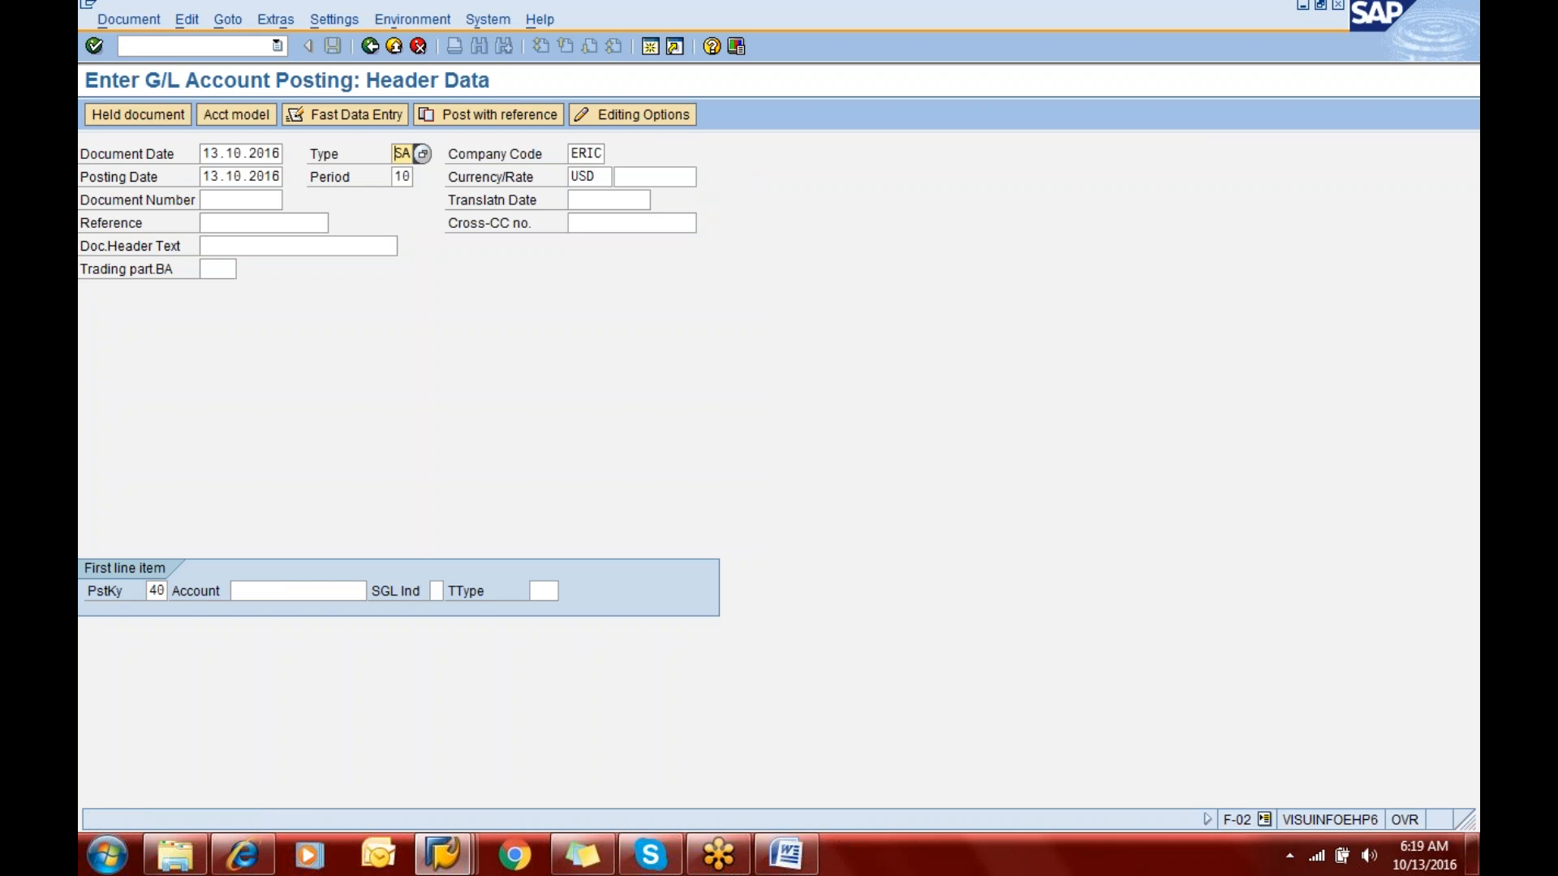
pyautogui.press('Tab')
pyautogui.press('Tab')
pyautogui.press('Tab')
pyautogui.press('Tab')
pyautogui.press('Tab')
pyautogui.press('Tab')
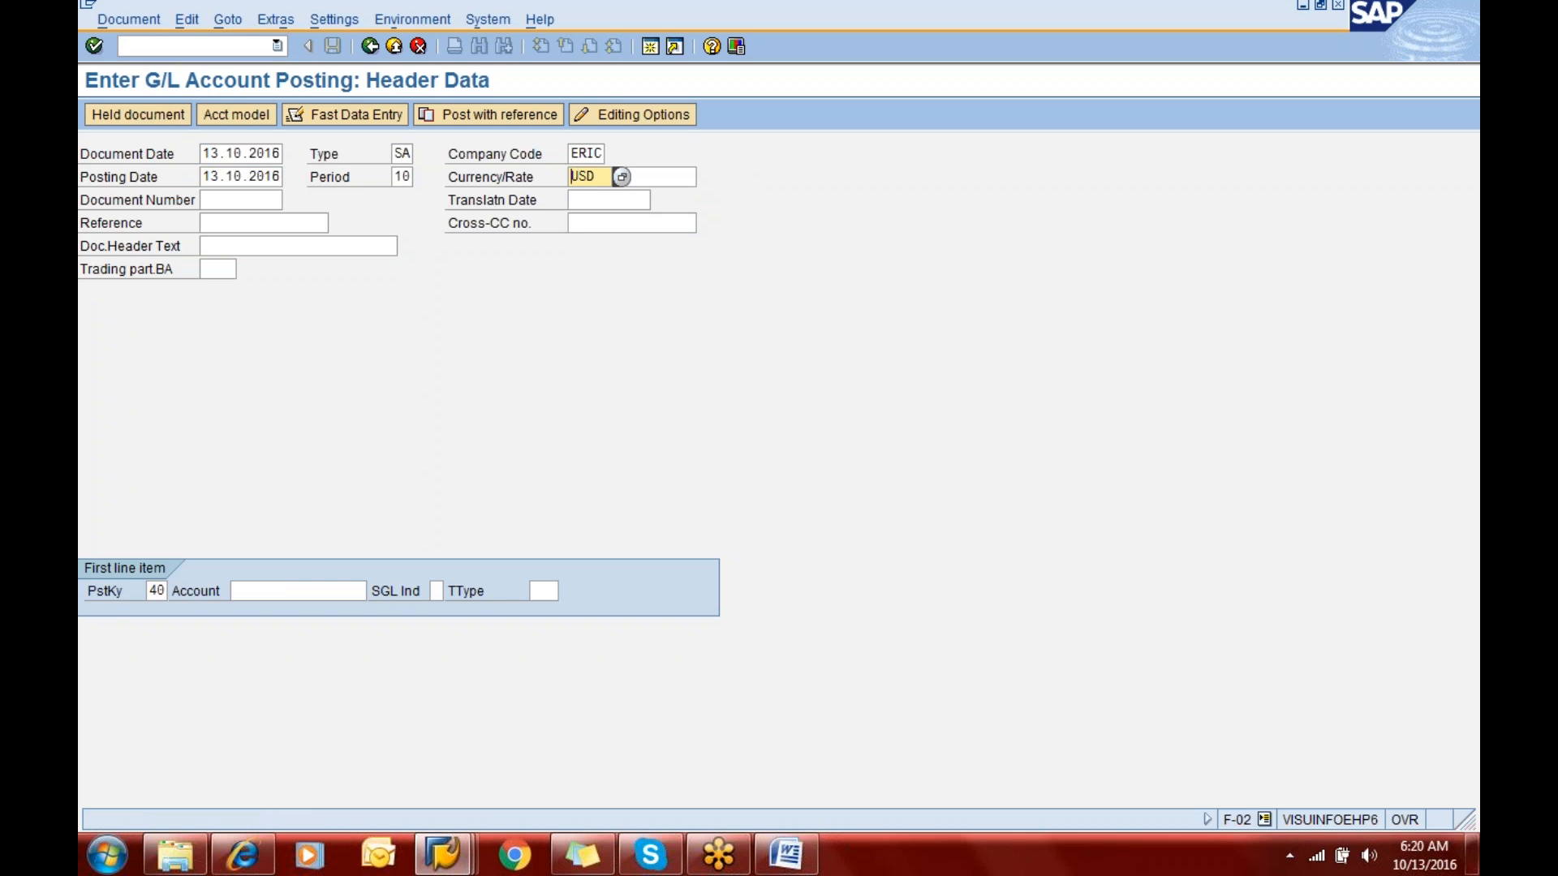
# - Enter account 200100 with posting key 40 for the first line item and proceed to its item details
pyautogui.press('Tab')
pyautogui.press('Tab')
pyautogui.press('Tab')
pyautogui.press('Tab')
pyautogui.press('Tab')
pyautogui.press('Tab')
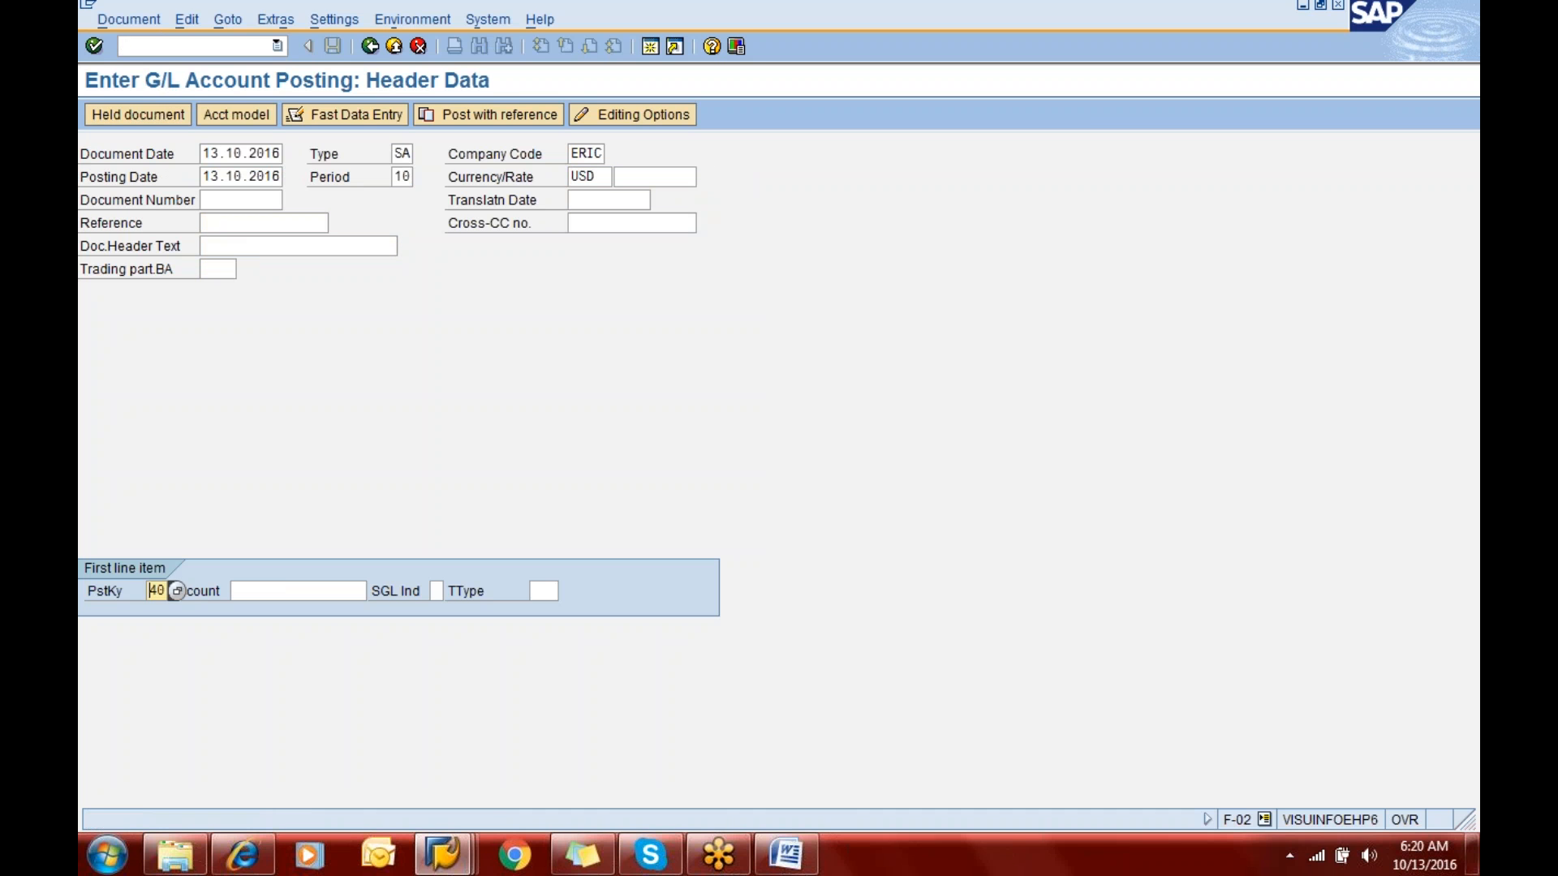
pyautogui.write('40010')
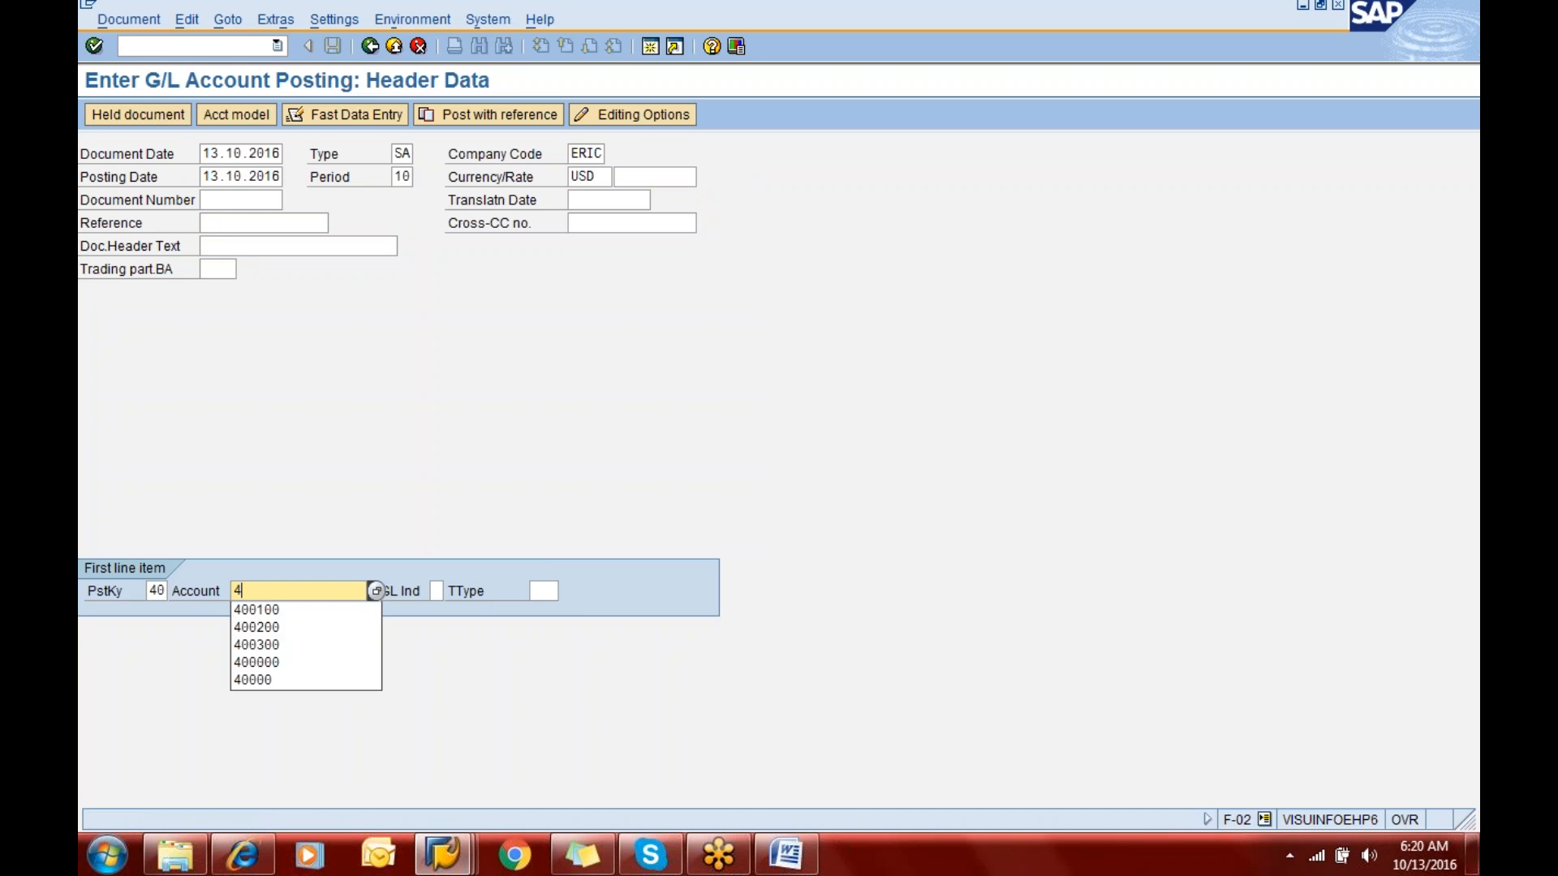
pyautogui.press('BackSpace')
pyautogui.press('BackSpace')
pyautogui.press('BackSpace')
pyautogui.press('BackSpace')
pyautogui.press('BackSpace')
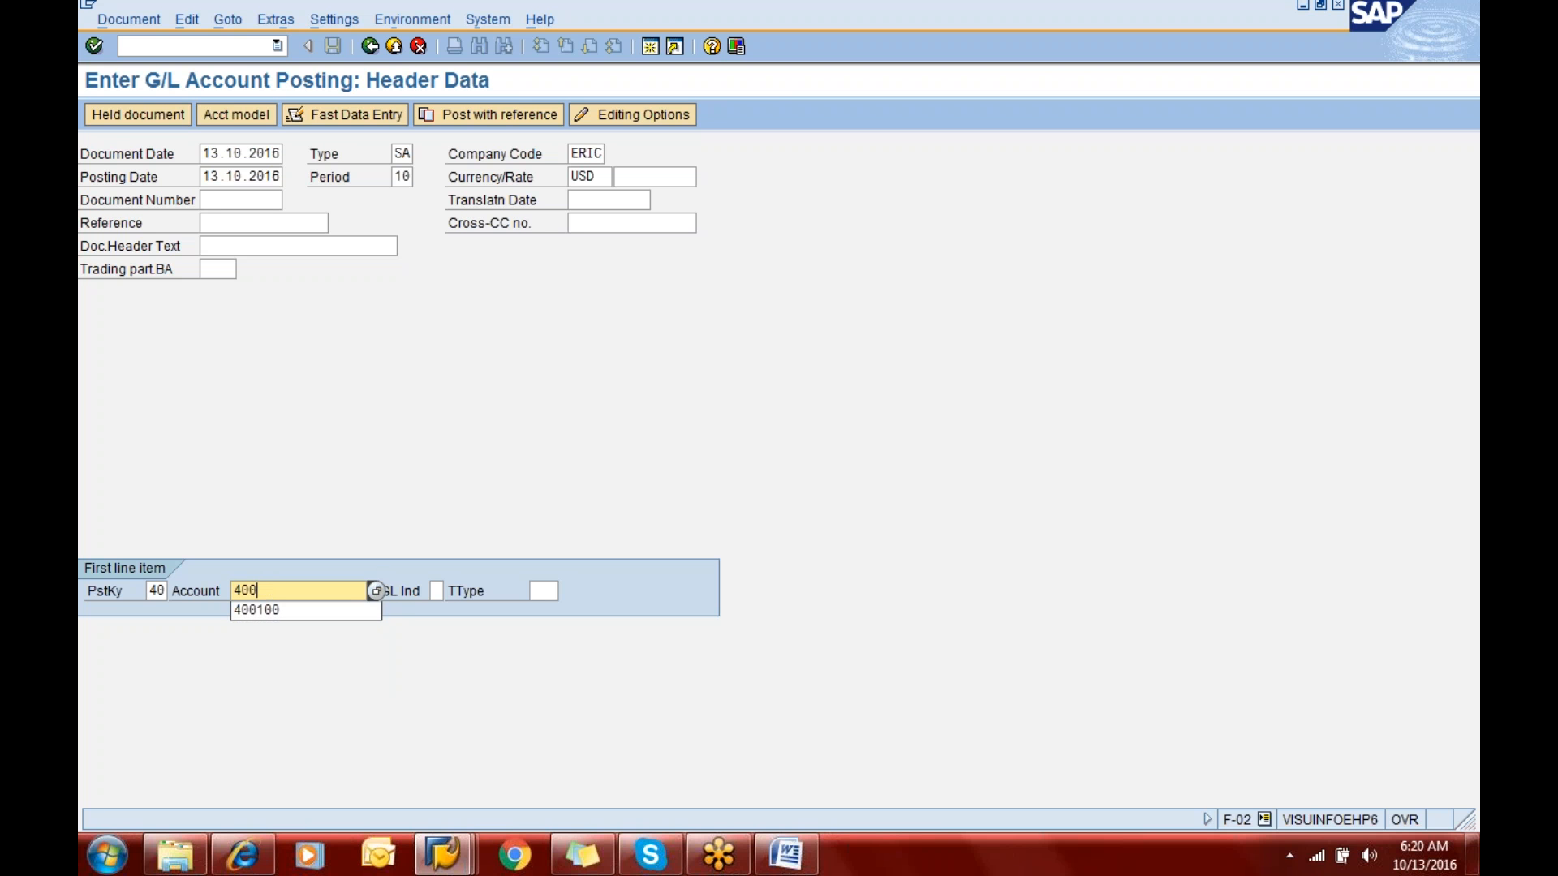
pyautogui.write('200100')
pyautogui.press('Return')
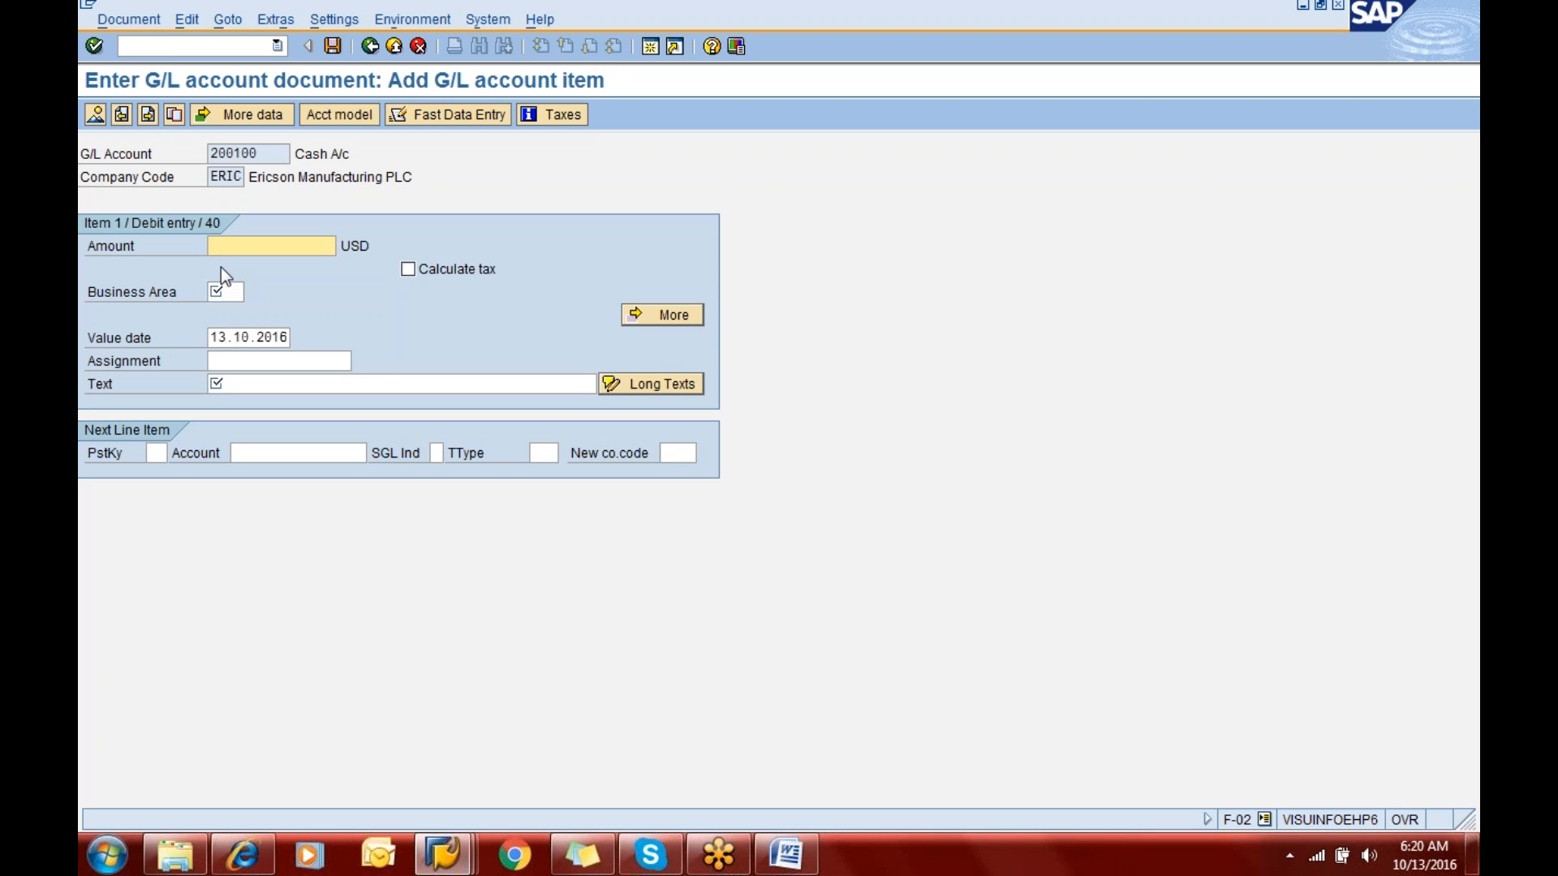
# - Set the debit line item's amount to 99000 USD and its business area to ERIC
pyautogui.write('9')
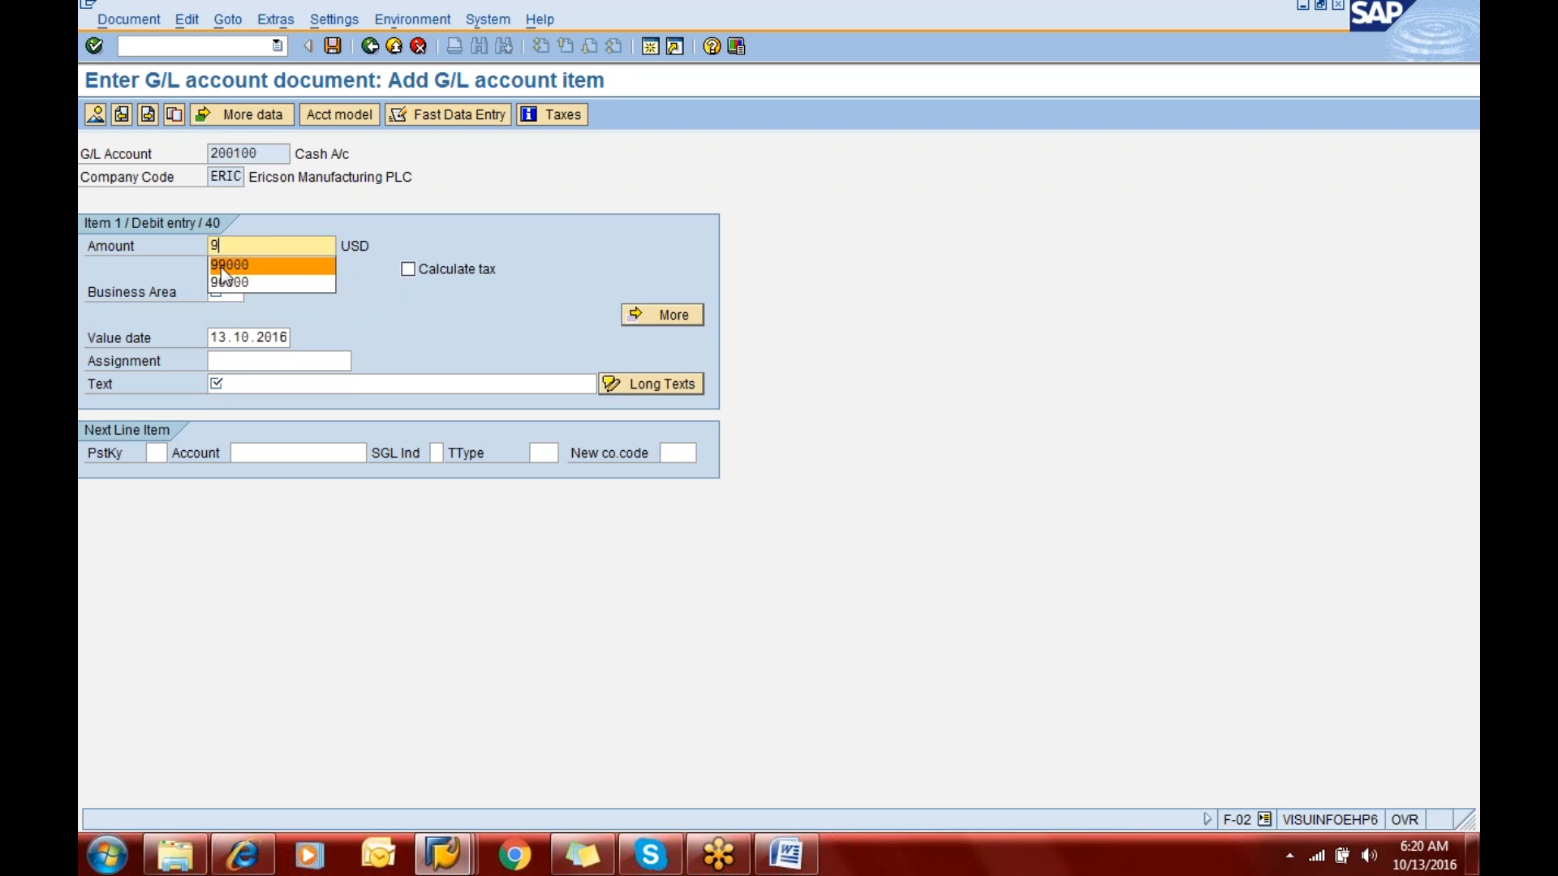
pyautogui.write('9000')
pyautogui.press('Tab')
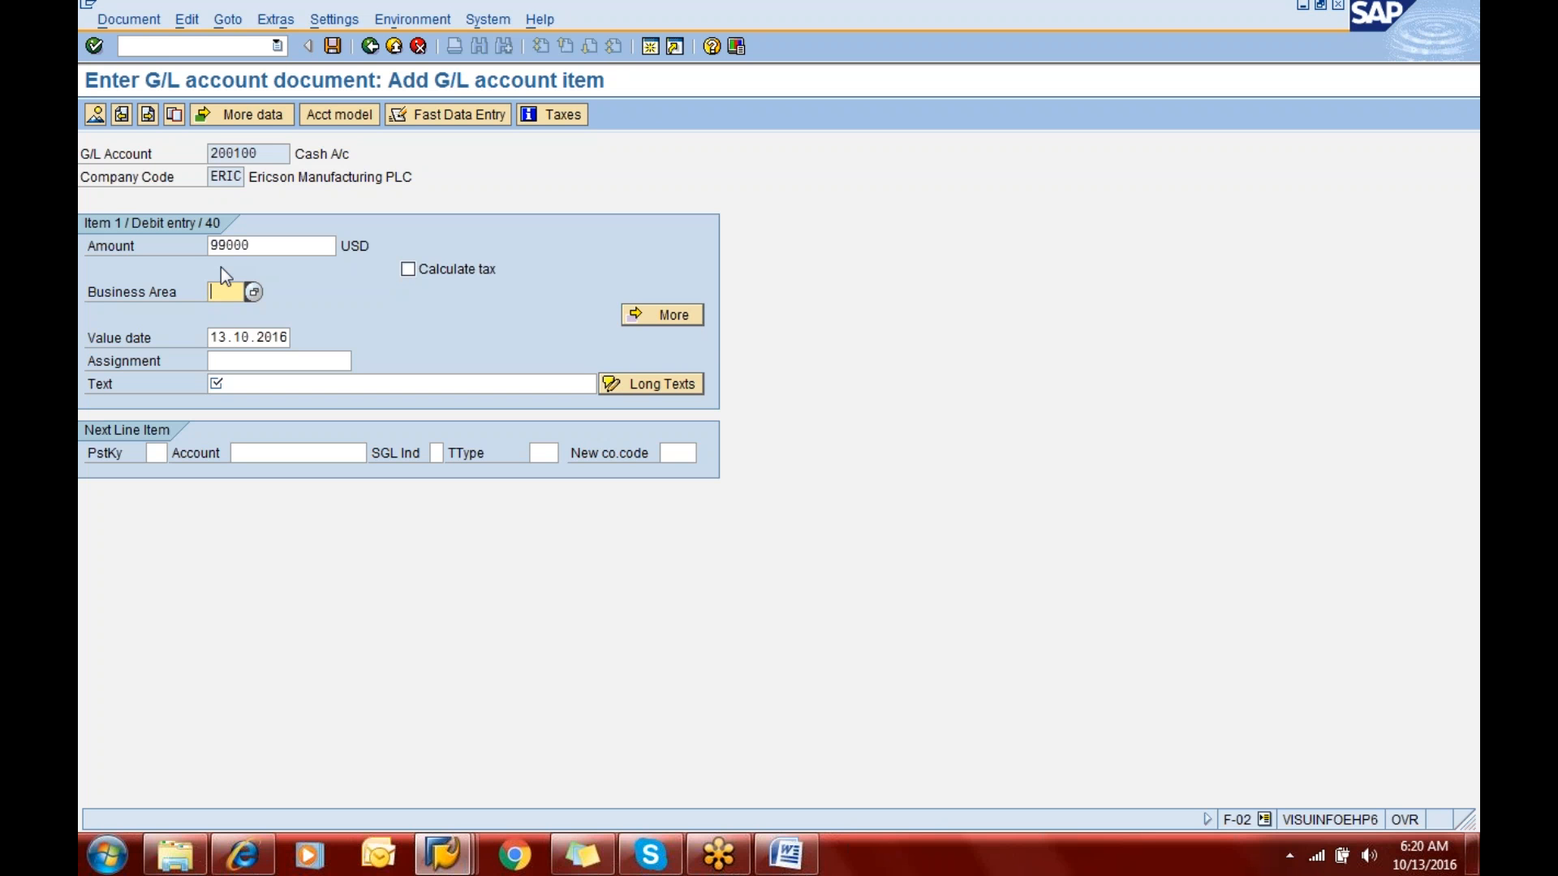
pyautogui.write('eric')
pyautogui.press('Tab')
pyautogui.press('Tab')
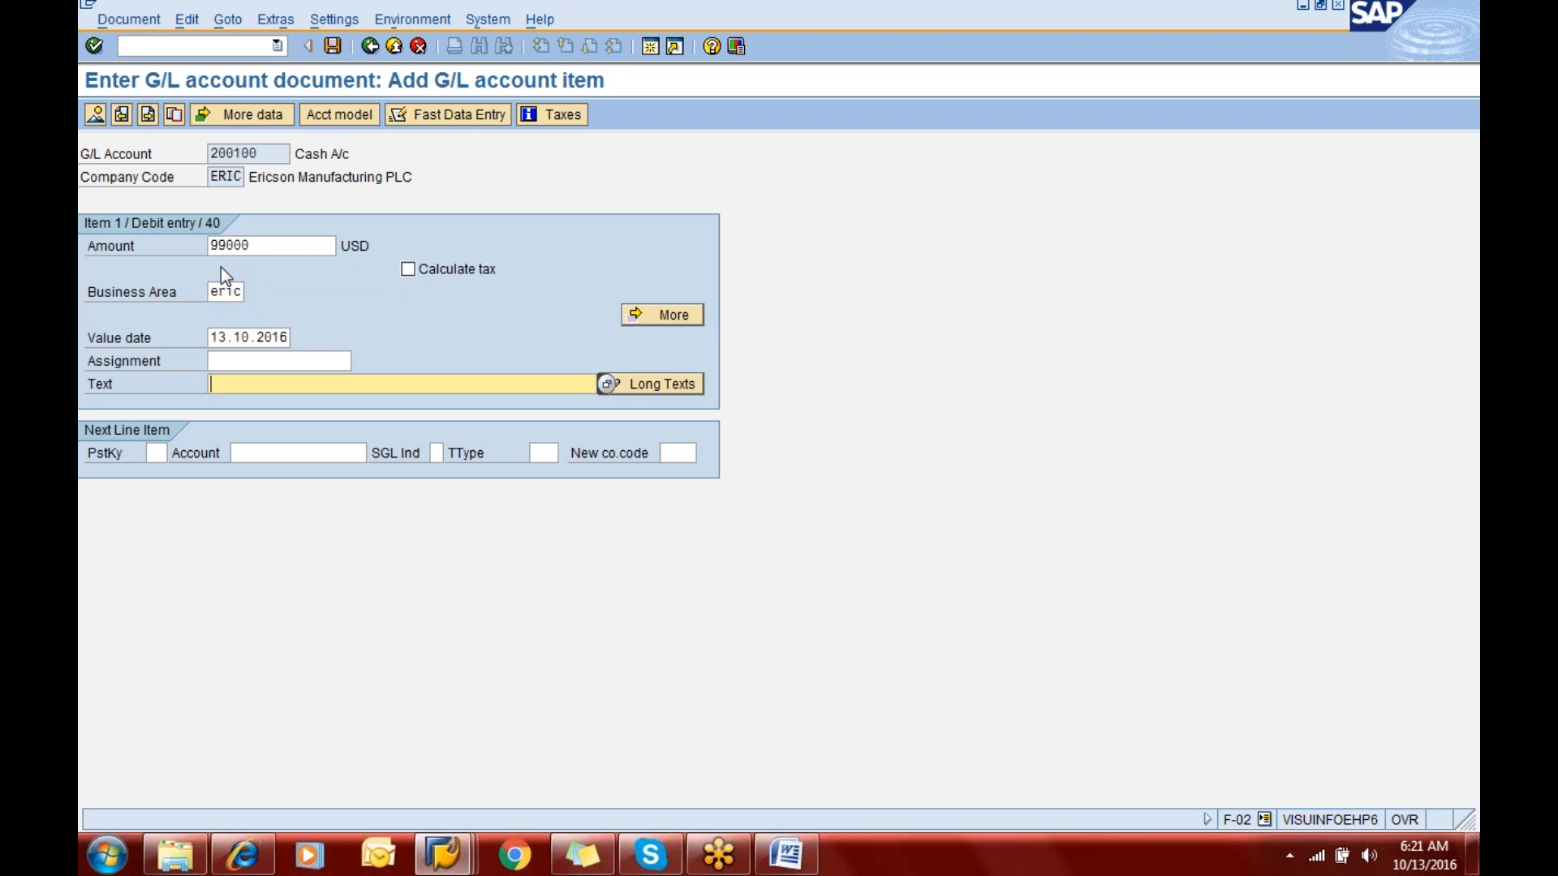
# - Enter the debit line item's text as "Being cash from share capital"
pyautogui.click(255, 331)
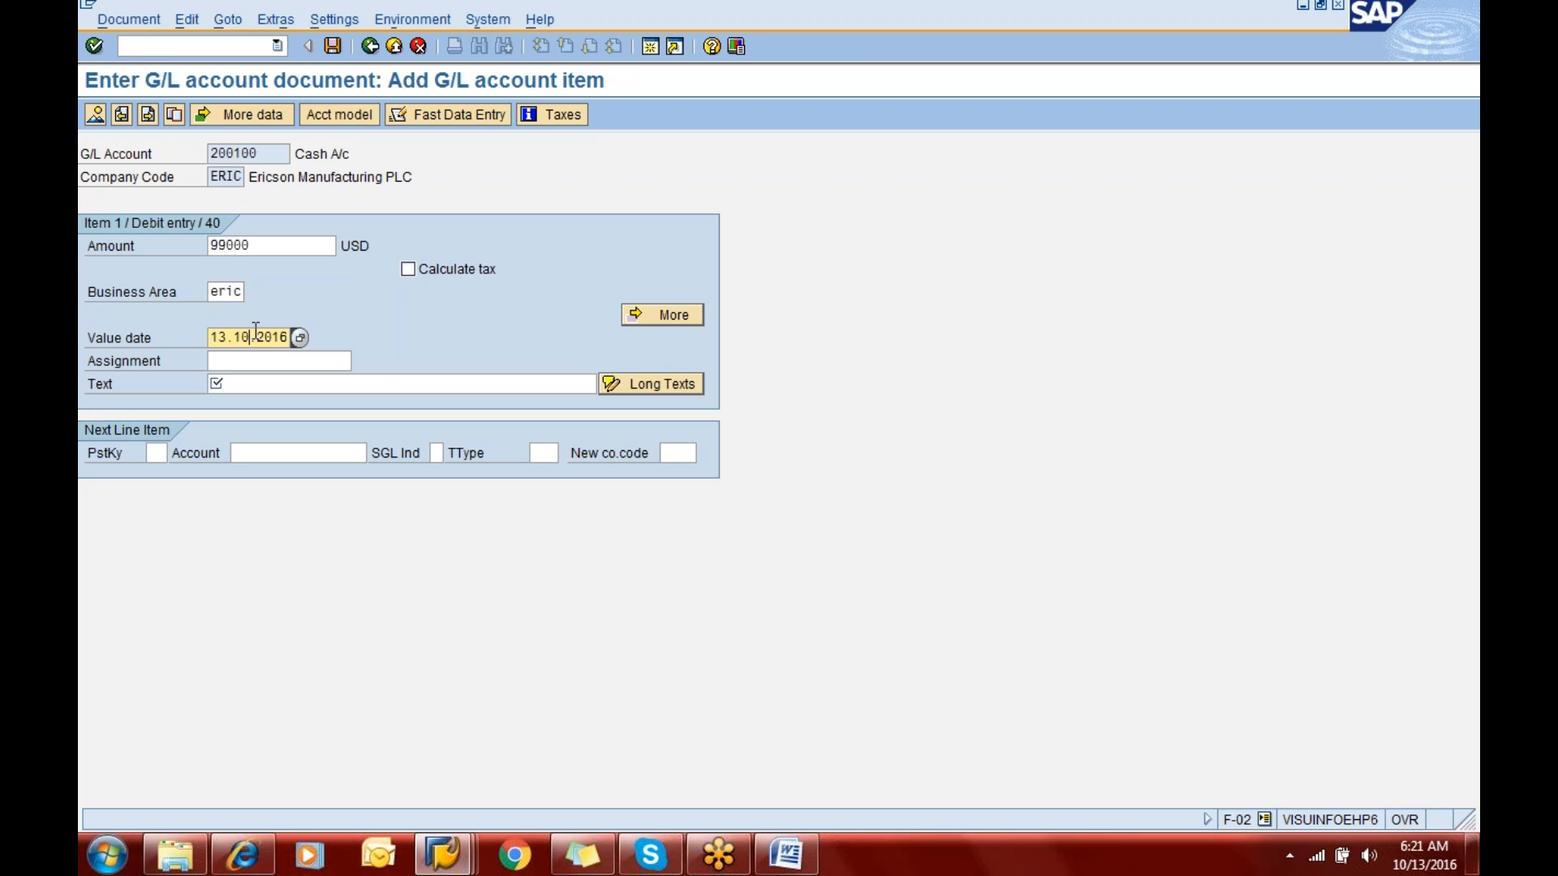
pyautogui.press('Tab')
pyautogui.press('Tab')
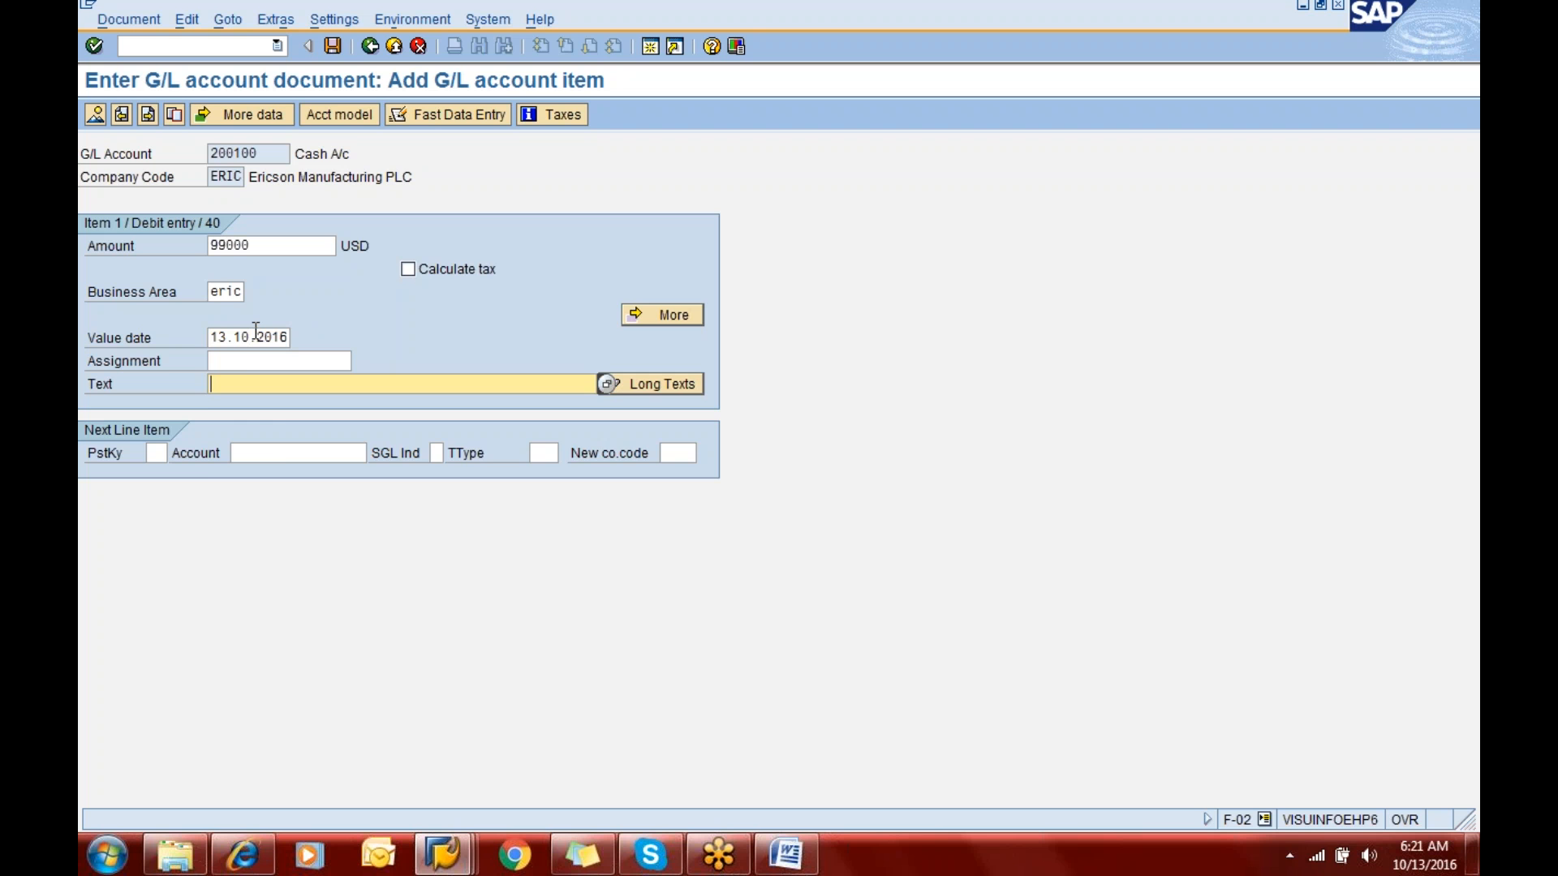
pyautogui.write('Being ')
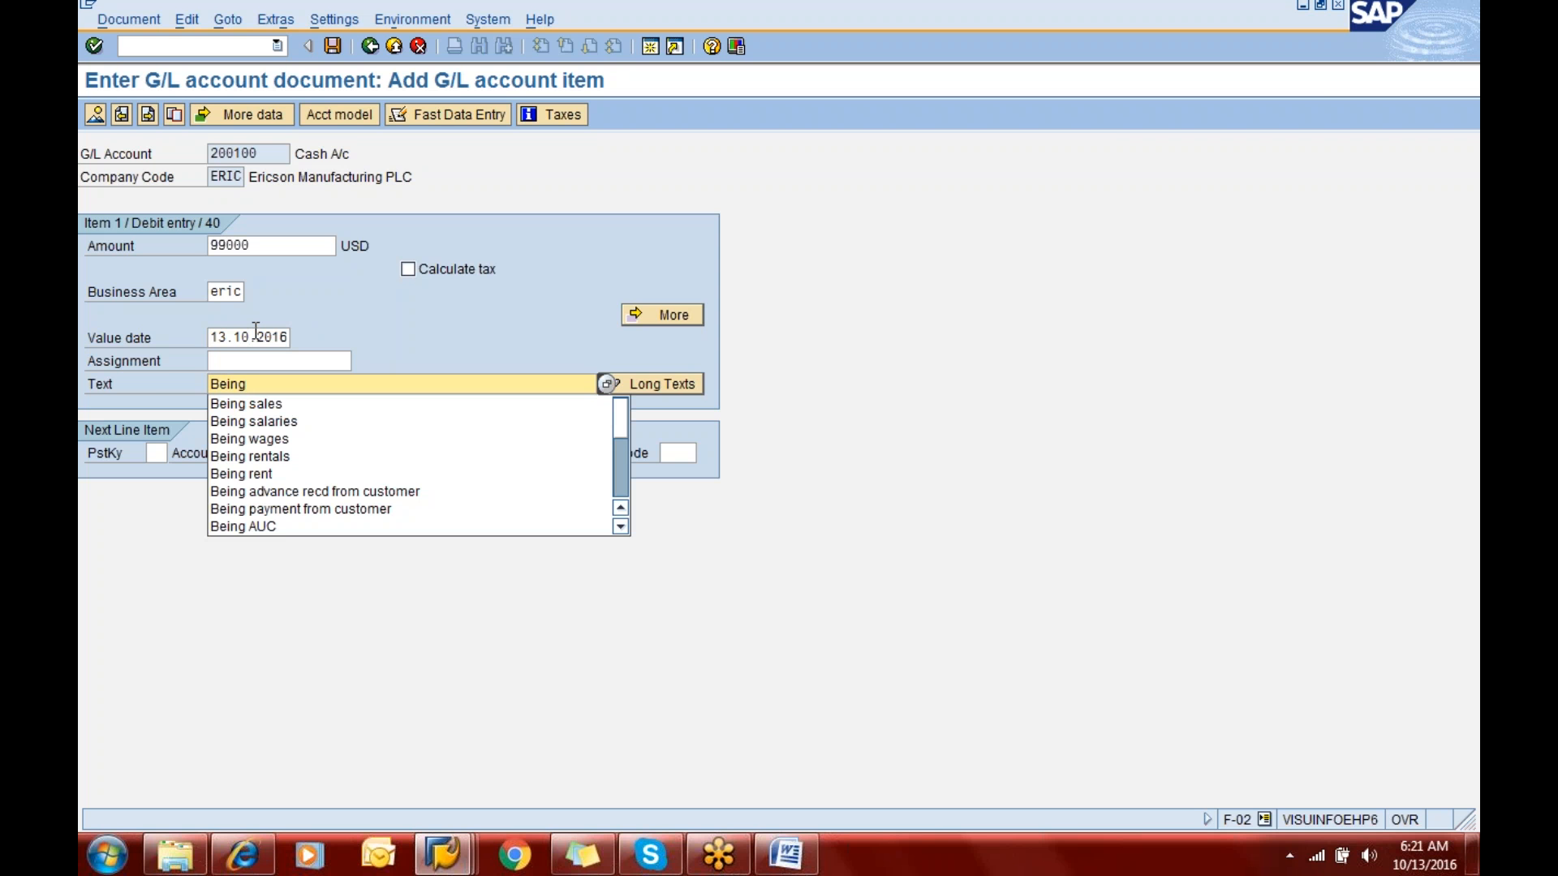
pyautogui.write('csh')
pyautogui.press('BackSpace')
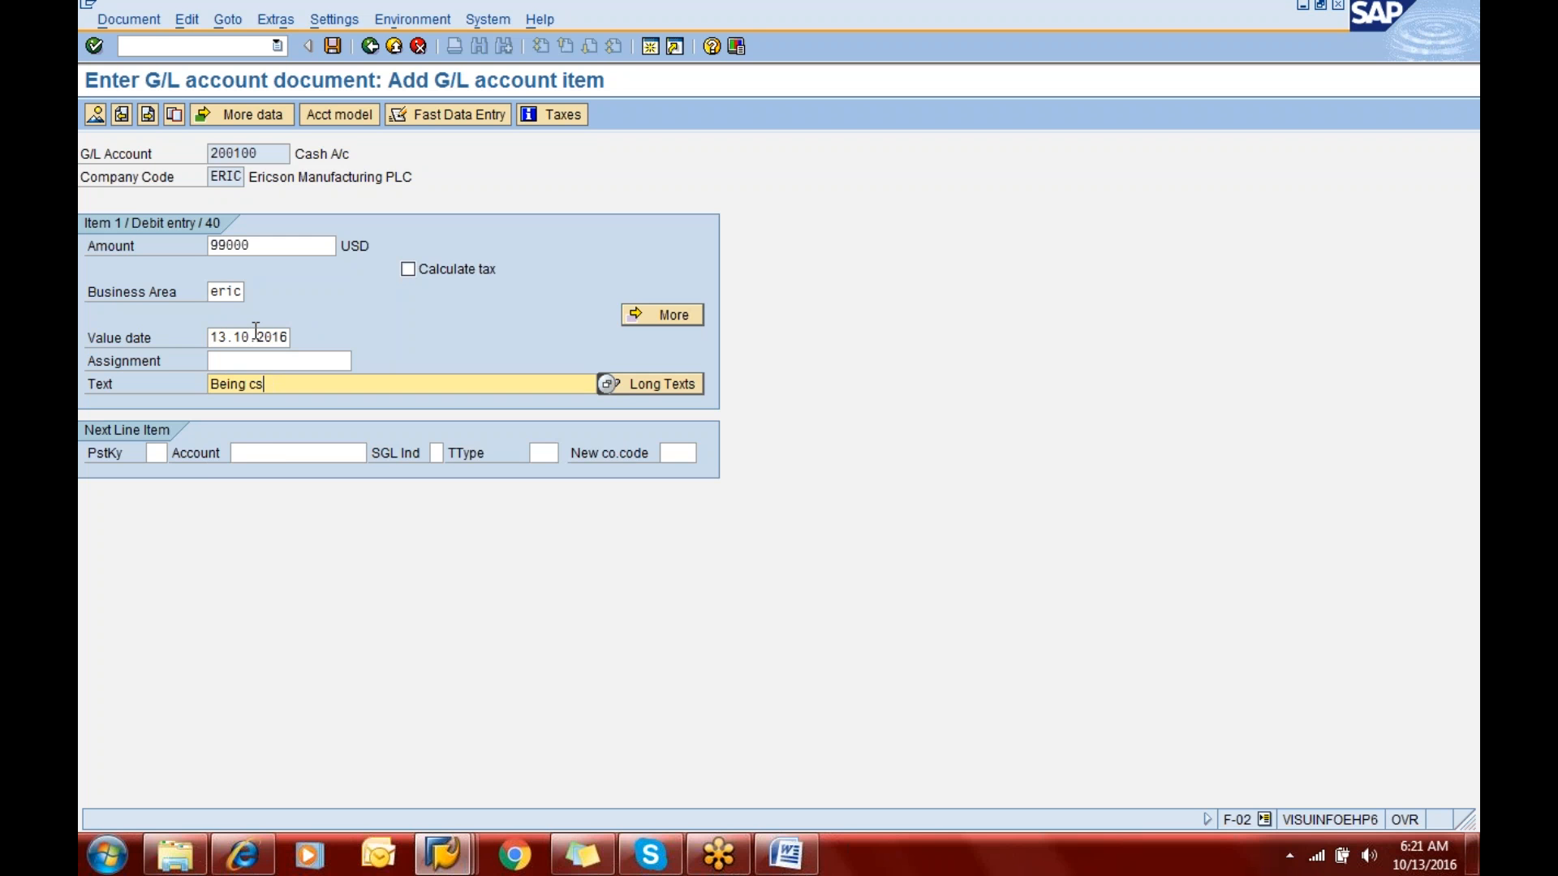
pyautogui.press('BackSpace')
pyautogui.write('ash from share capita')
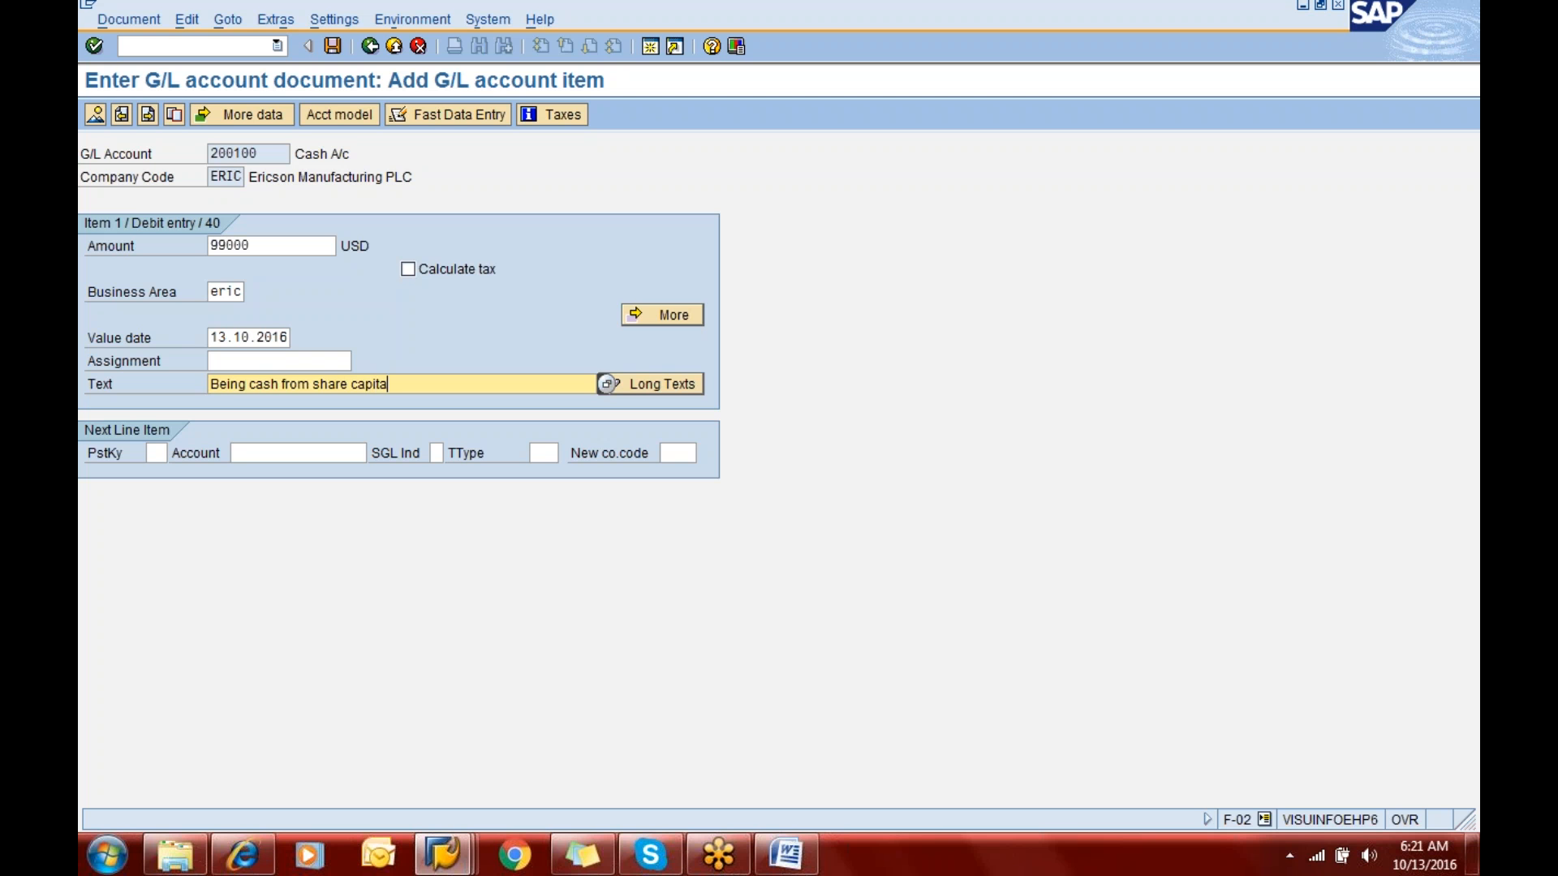
pyautogui.write('l')
# - Enter posting key 50 and account 100000 for the next line item and proceed to its item details
pyautogui.click(164, 453)
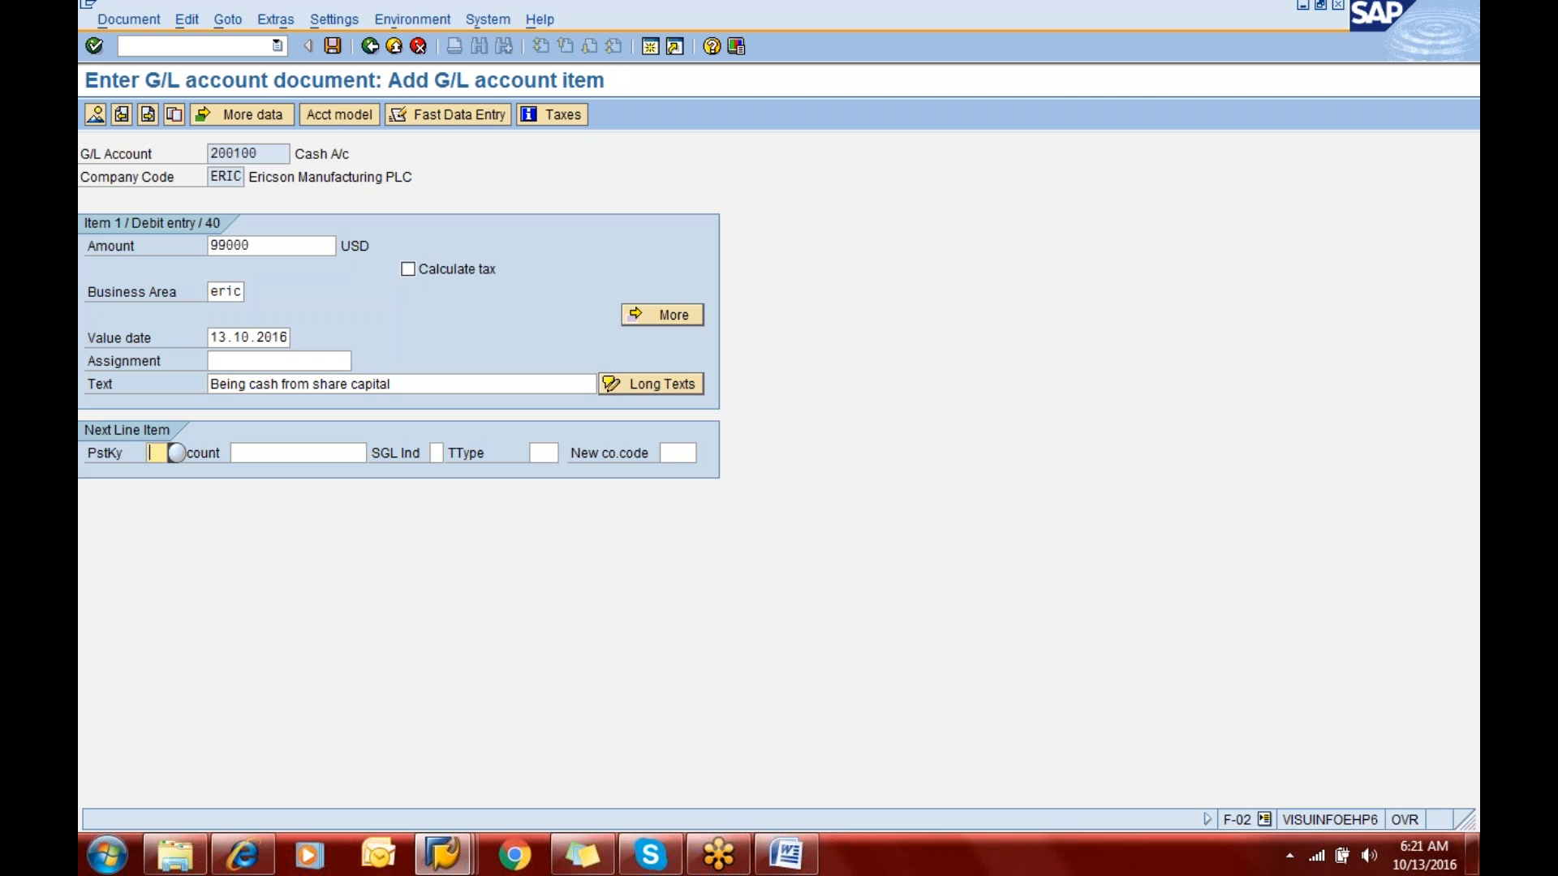
pyautogui.write('50')
pyautogui.click(365, 453)
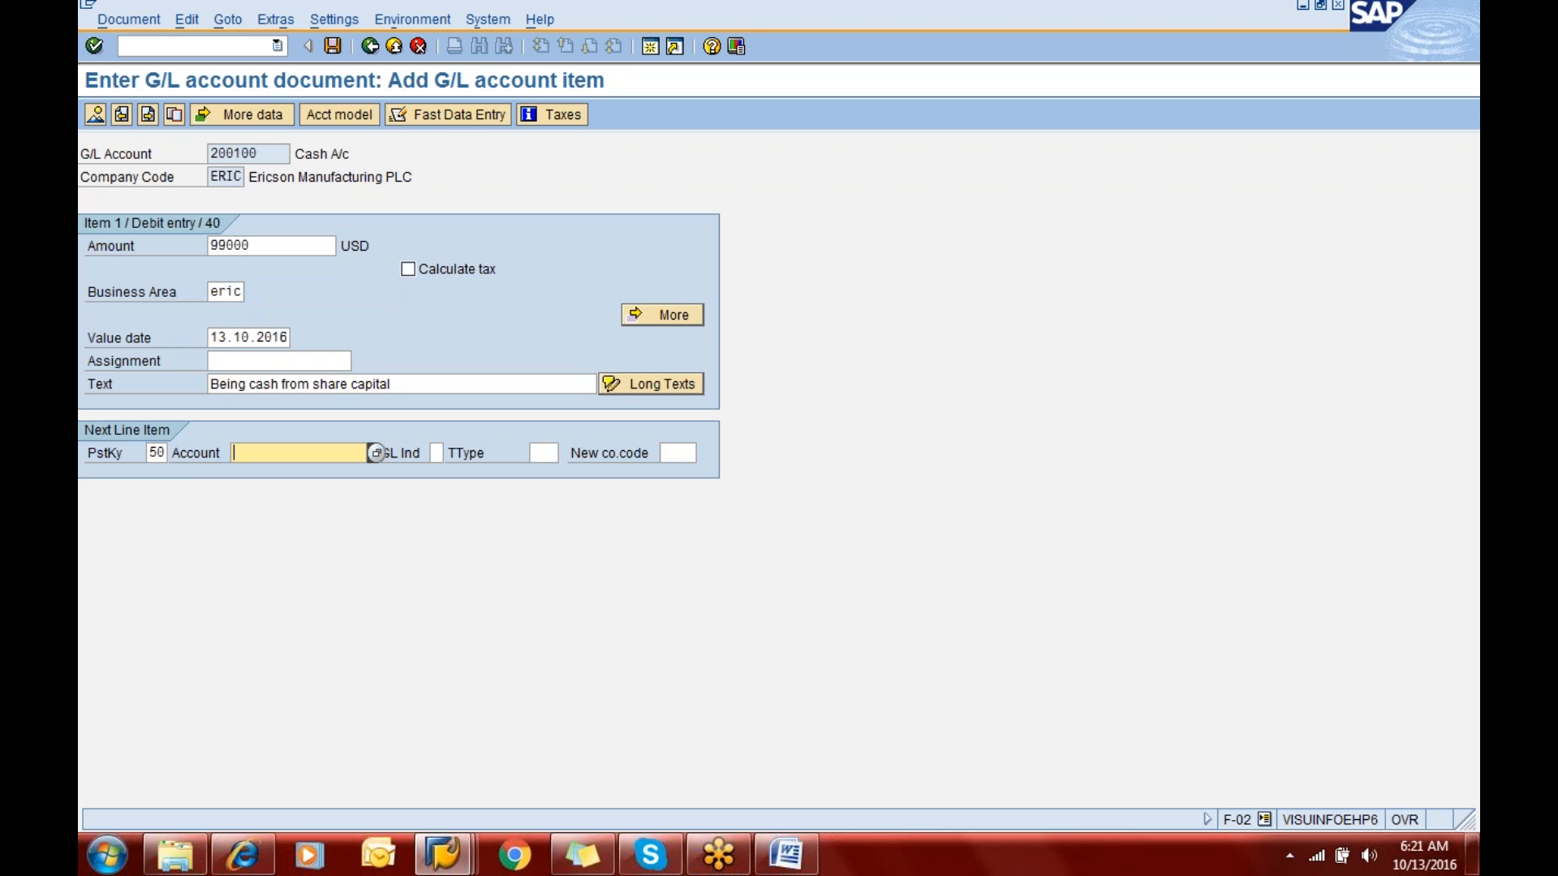
pyautogui.write('100000')
pyautogui.press('Return')
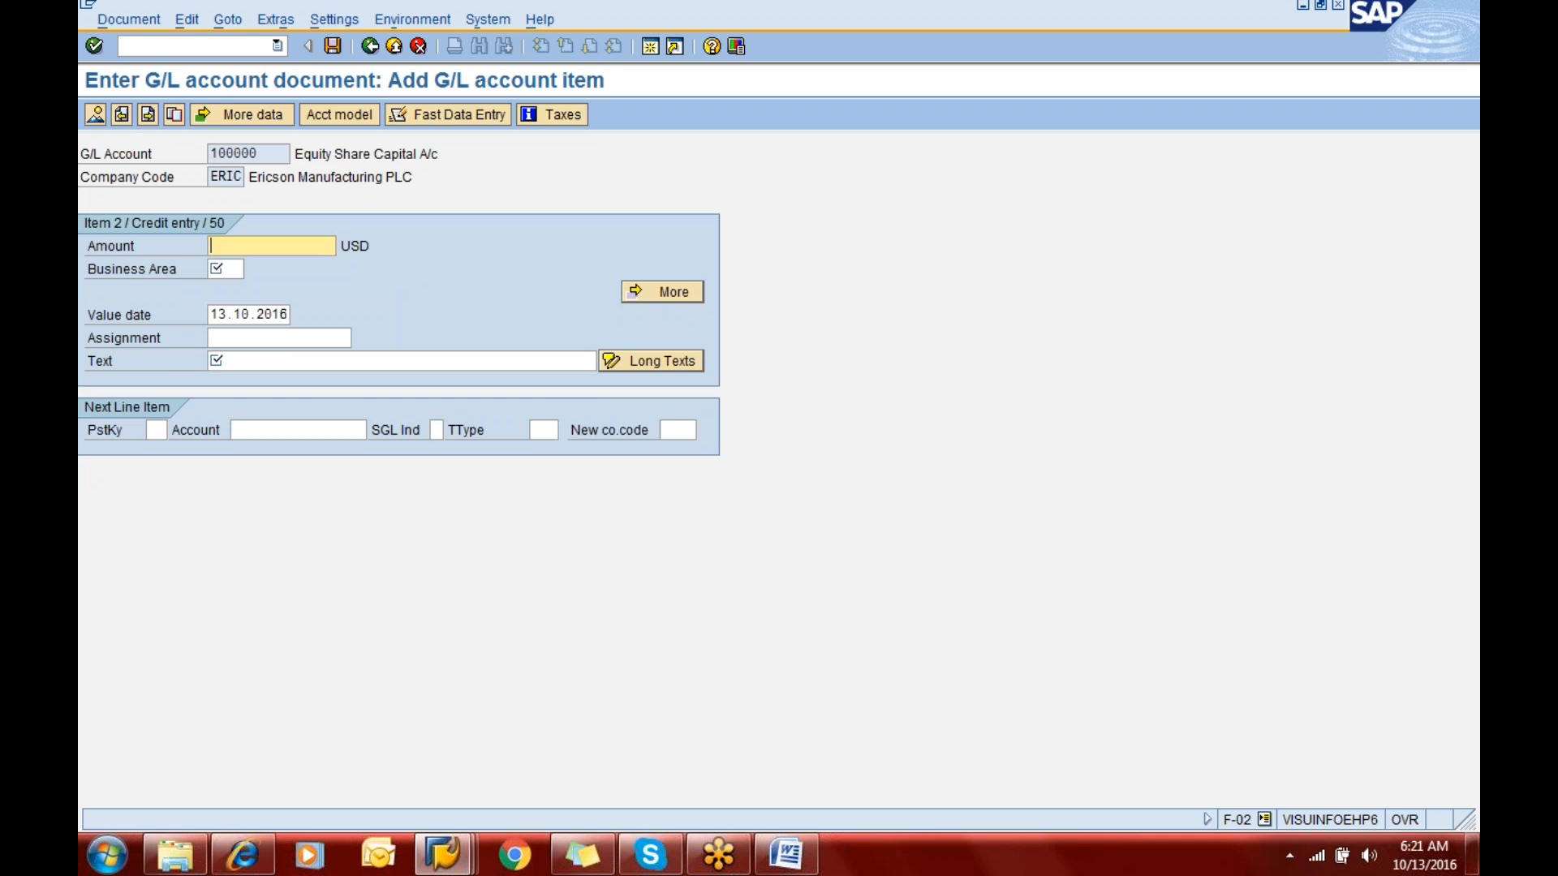
# - Fill the credit line item with amount 99000, business area ERIC and the text "+"
pyautogui.write('99000')
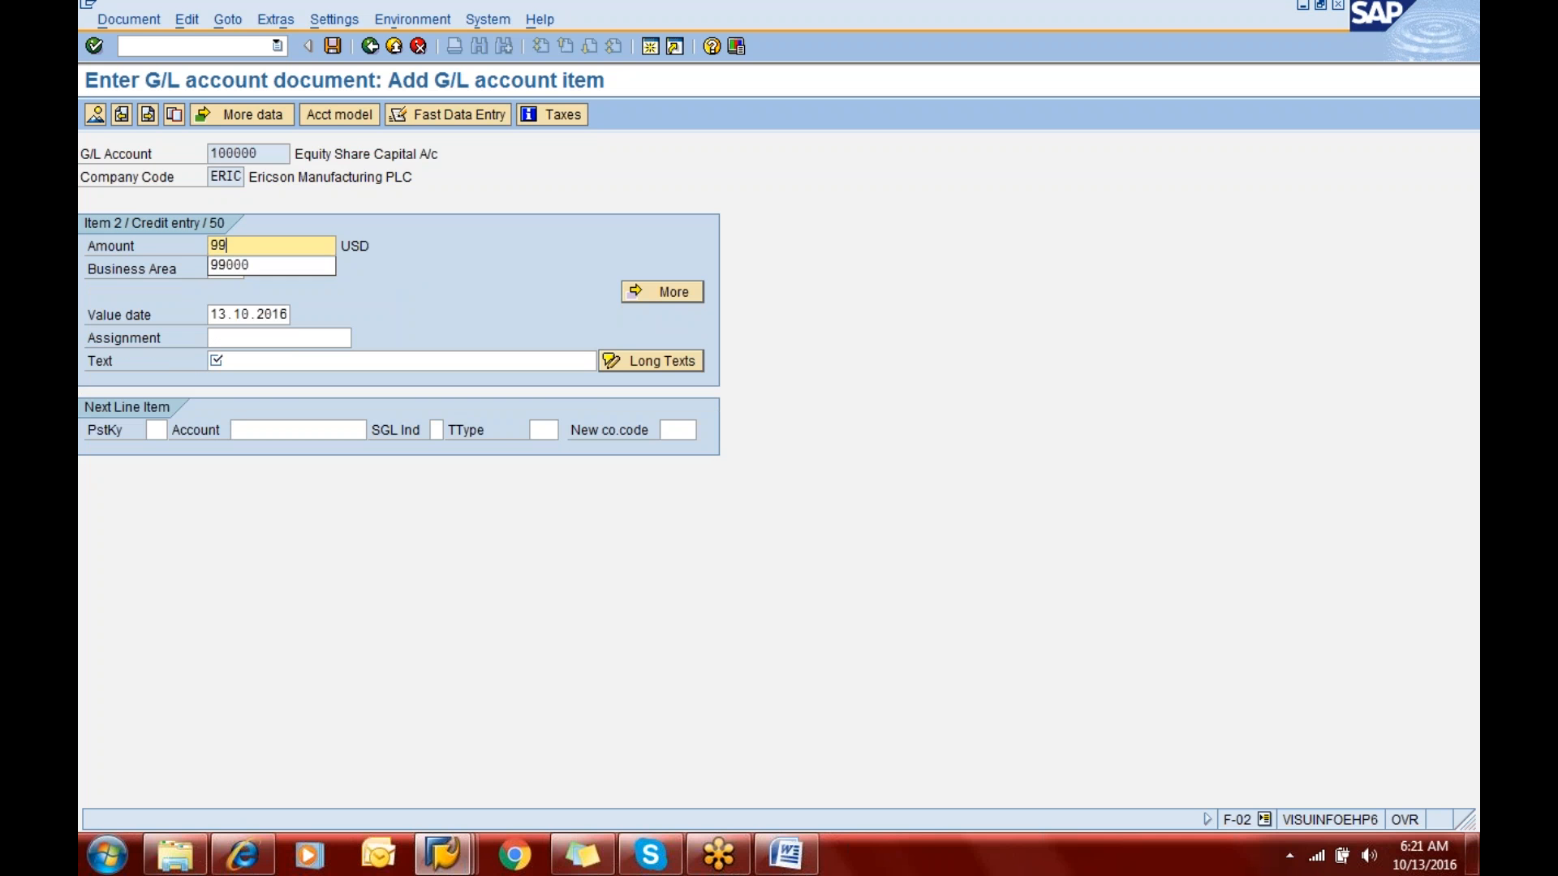
pyautogui.press('Tab')
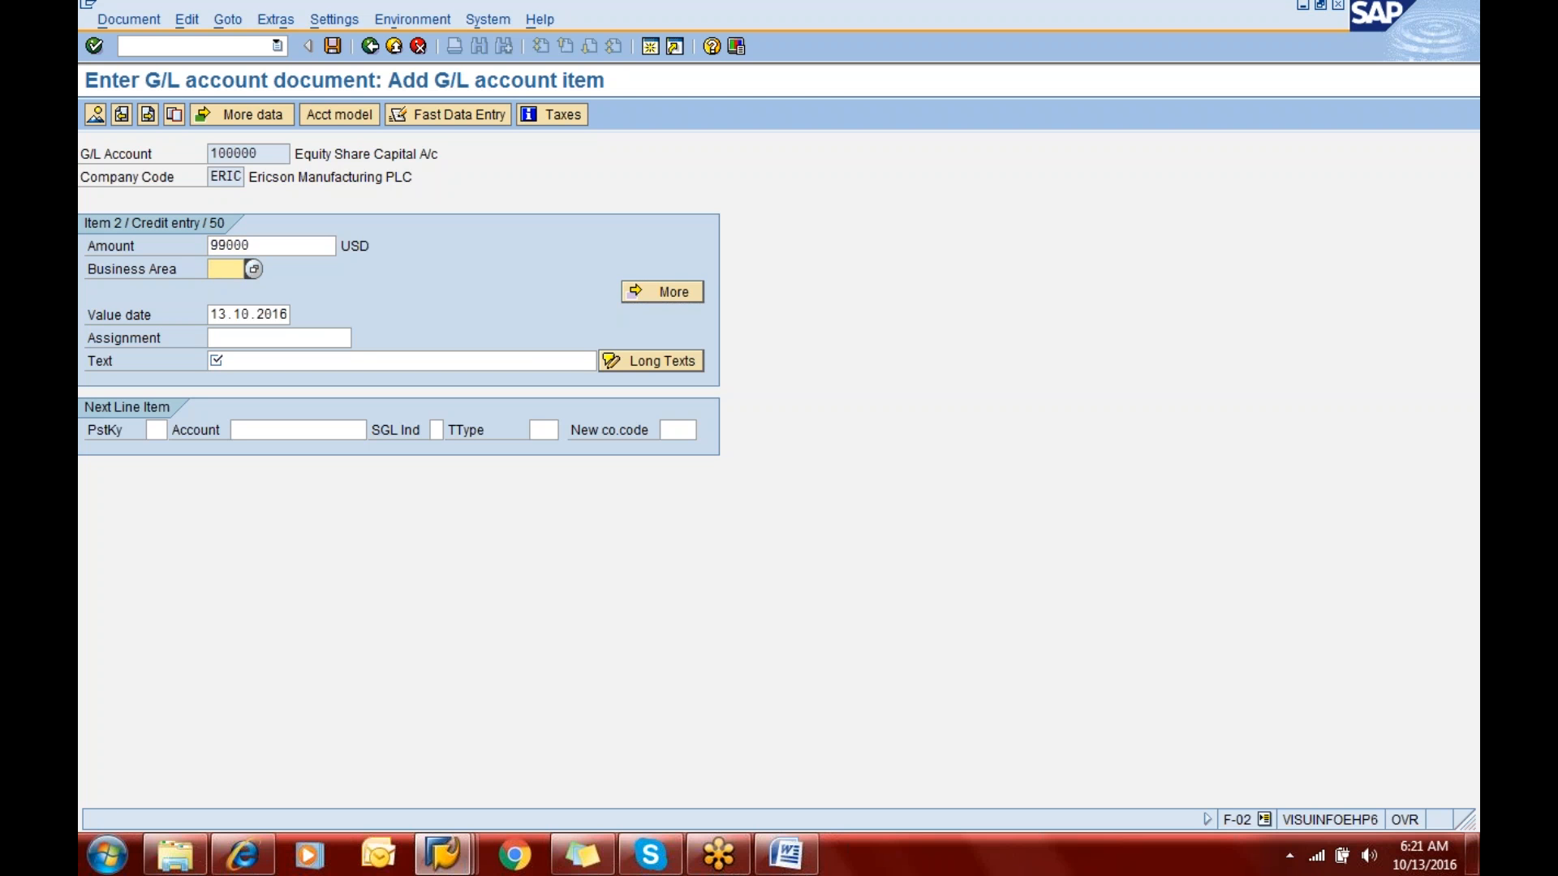
pyautogui.write('eric')
pyautogui.press('Tab')
pyautogui.press('Tab')
pyautogui.press('Tab')
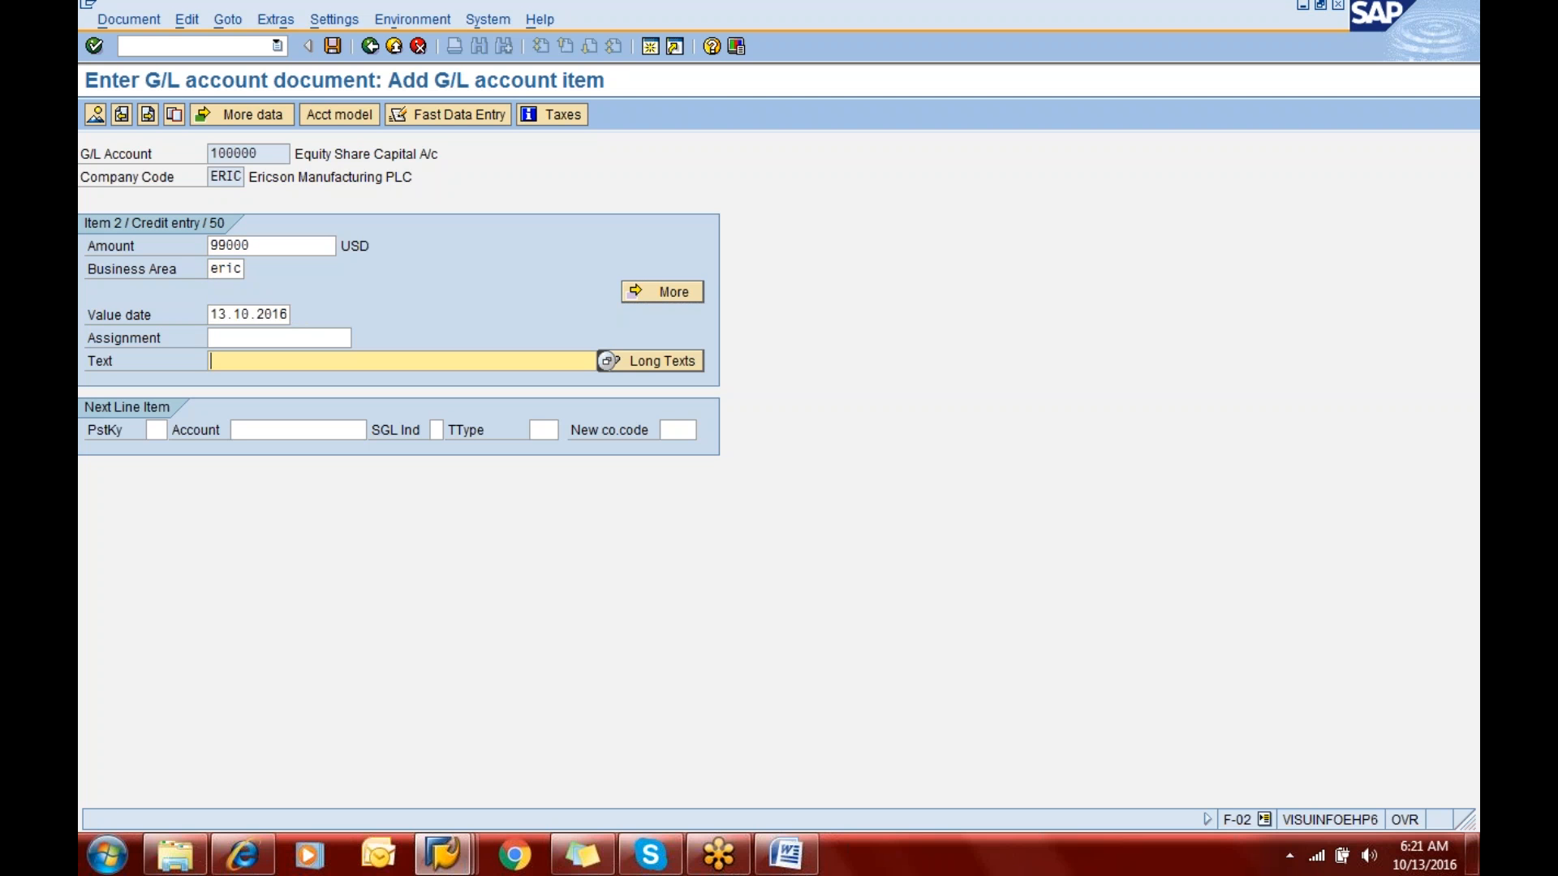
pyautogui.write('+')
# - Display the document overview and try to post the G/L document
pyautogui.click(96, 115)
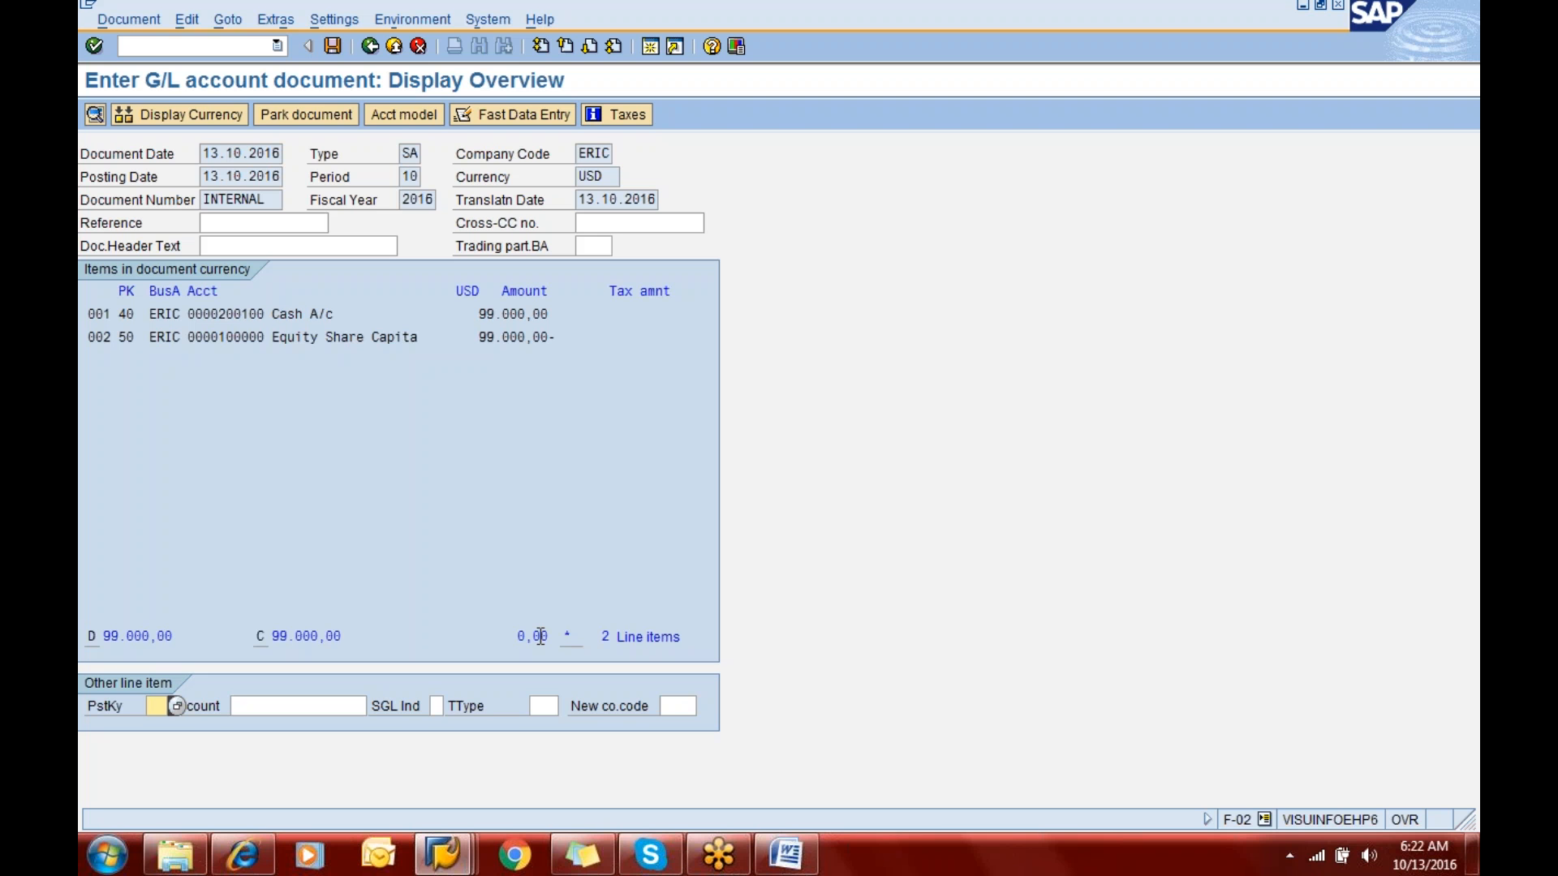
pyautogui.click(333, 46)
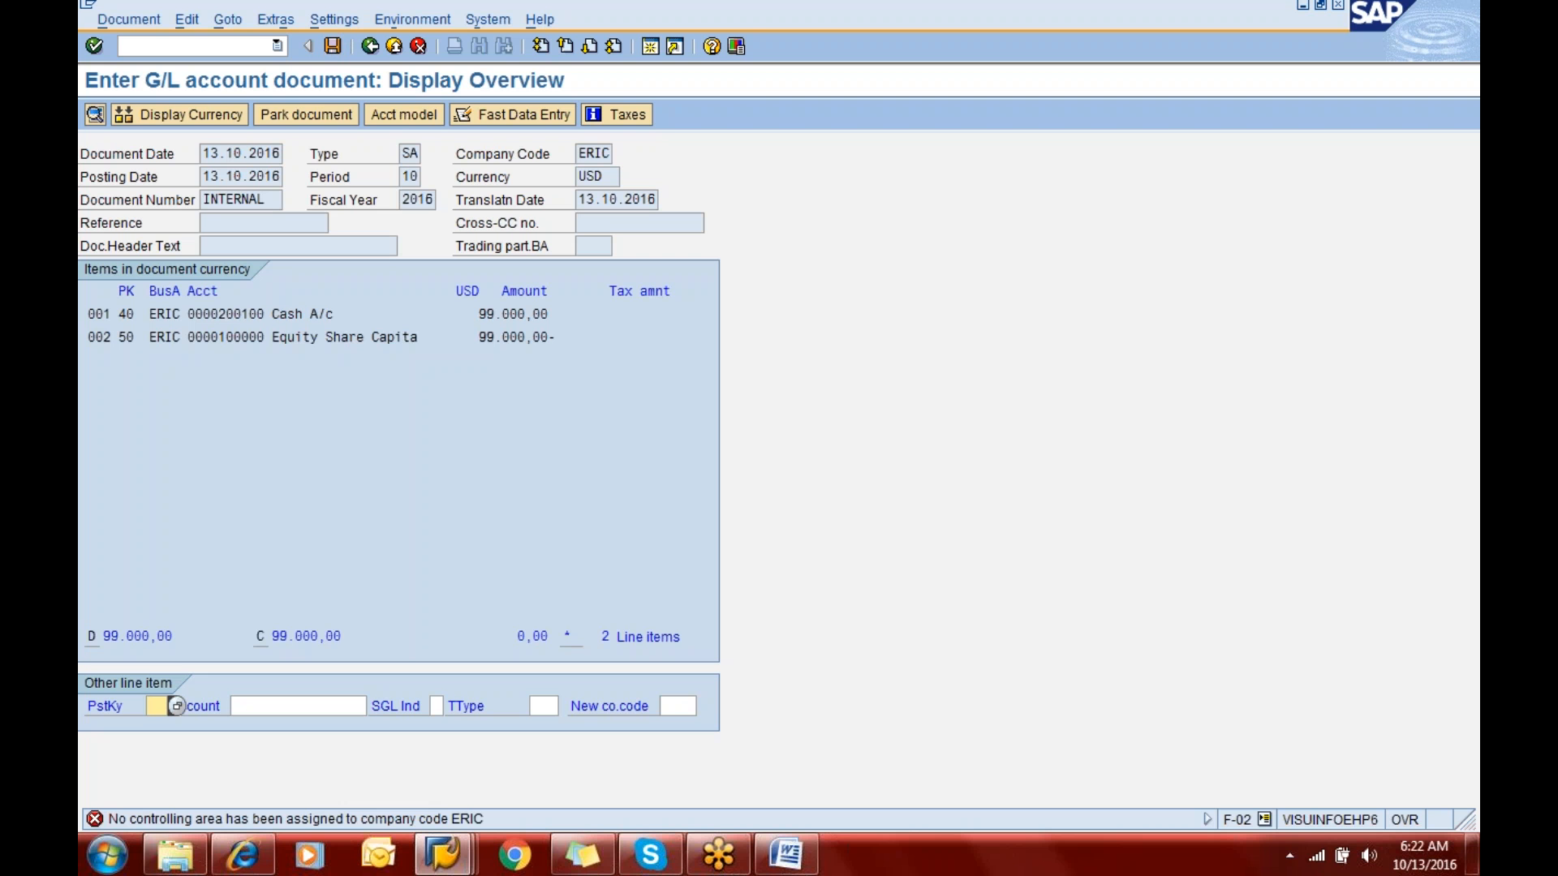
# - Switch to the FS00 session, leave it for the SAP Easy Access screen and start transaction OKKP
pyautogui.click(200, 47)
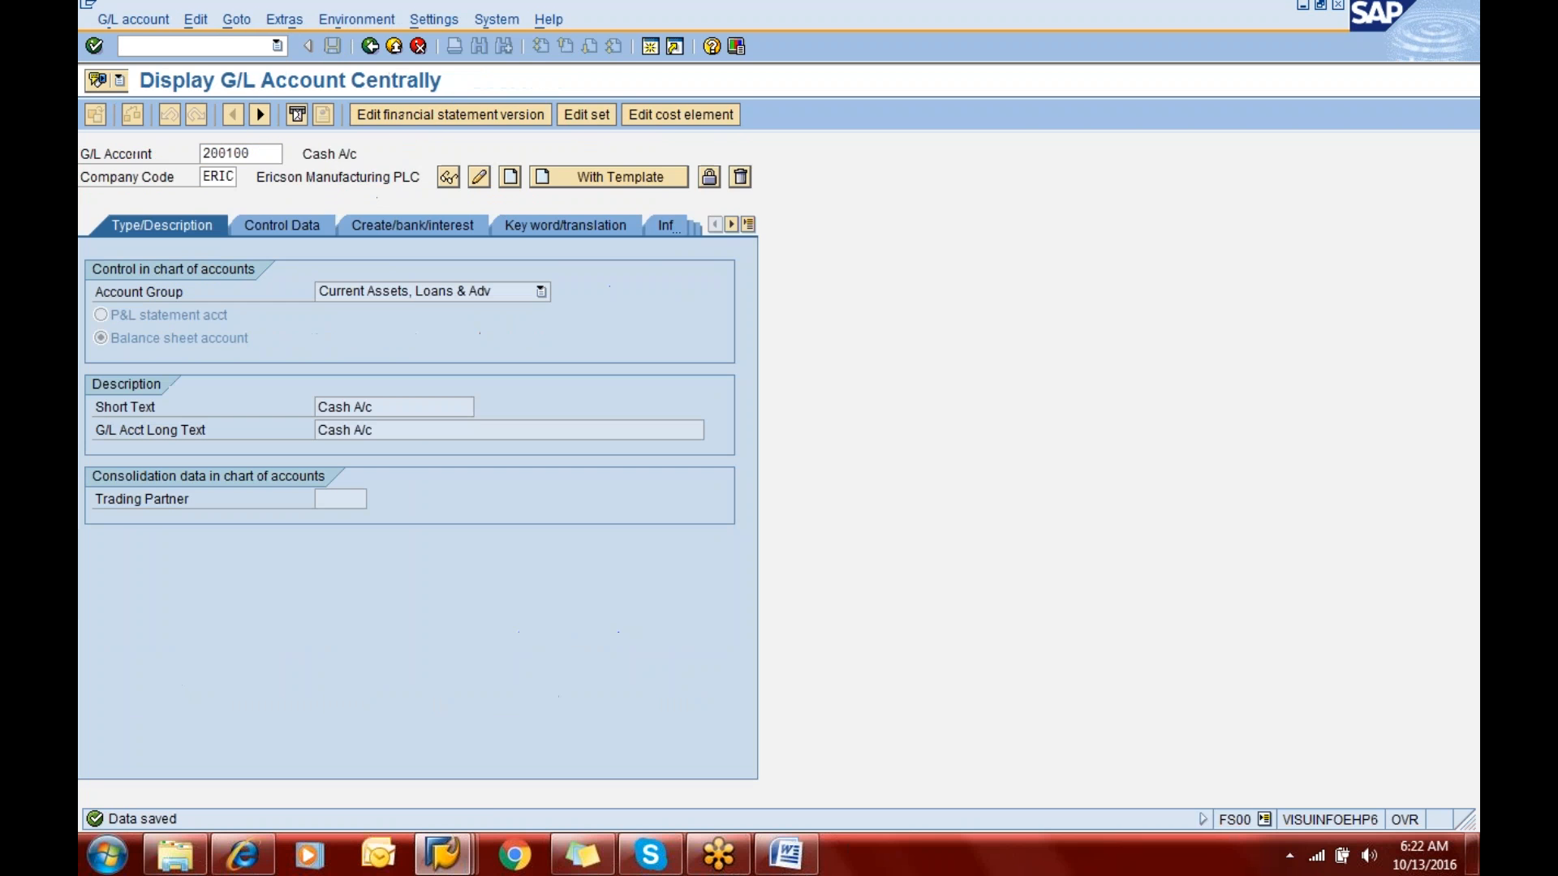
pyautogui.click(205, 42)
pyautogui.write('/nokkp')
pyautogui.press('BackSpace')
pyautogui.press('BackSpace')
pyautogui.press('BackSpace')
pyautogui.press('BackSpace')
pyautogui.press('Return')
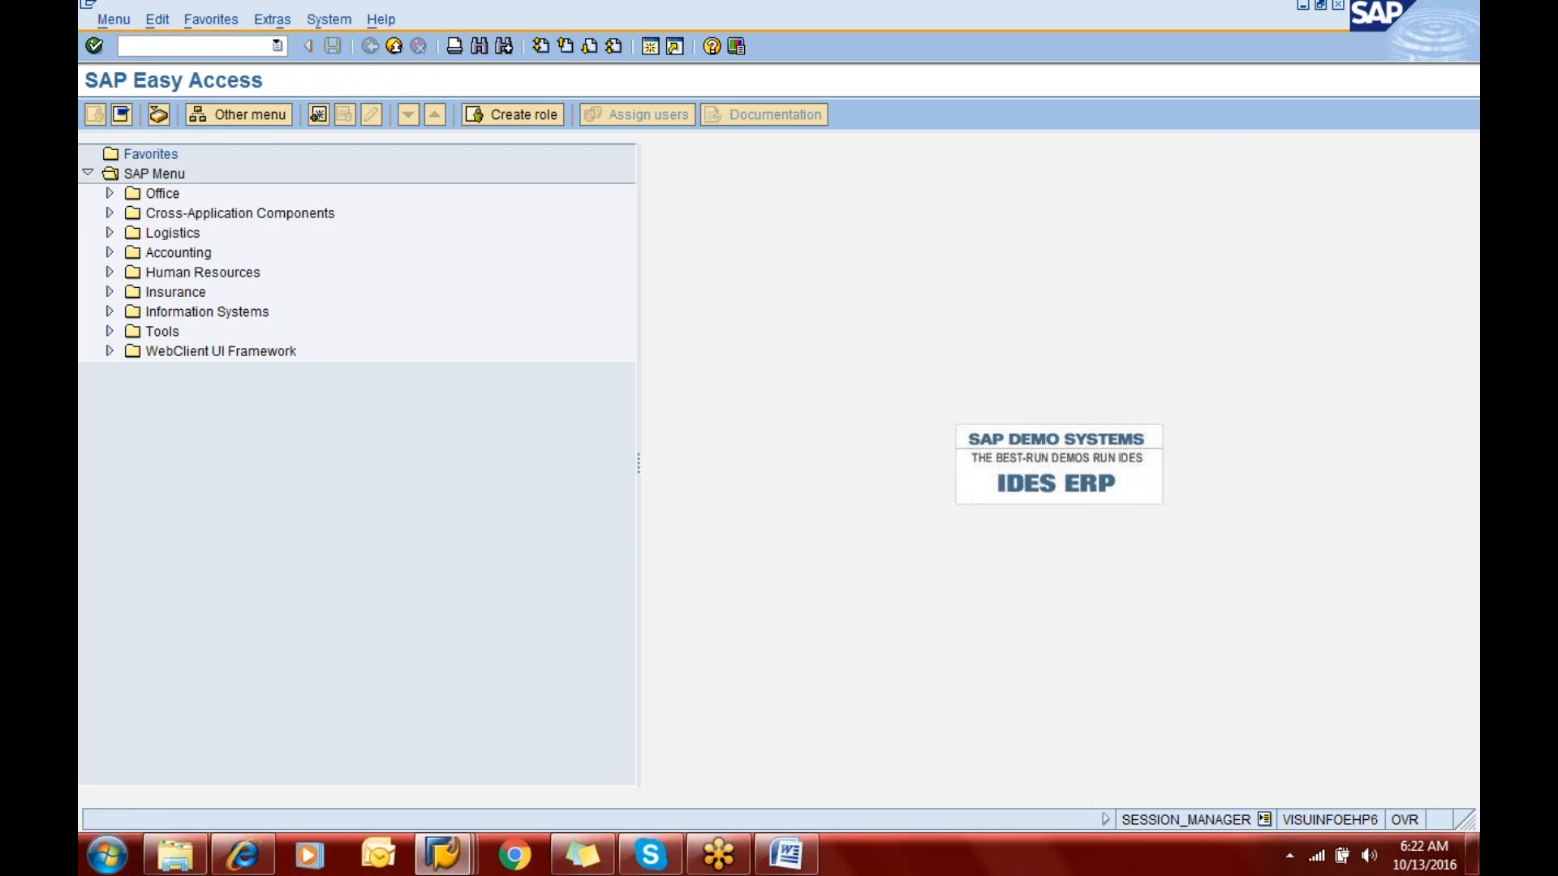
pyautogui.write('okkp')
pyautogui.press('Return')
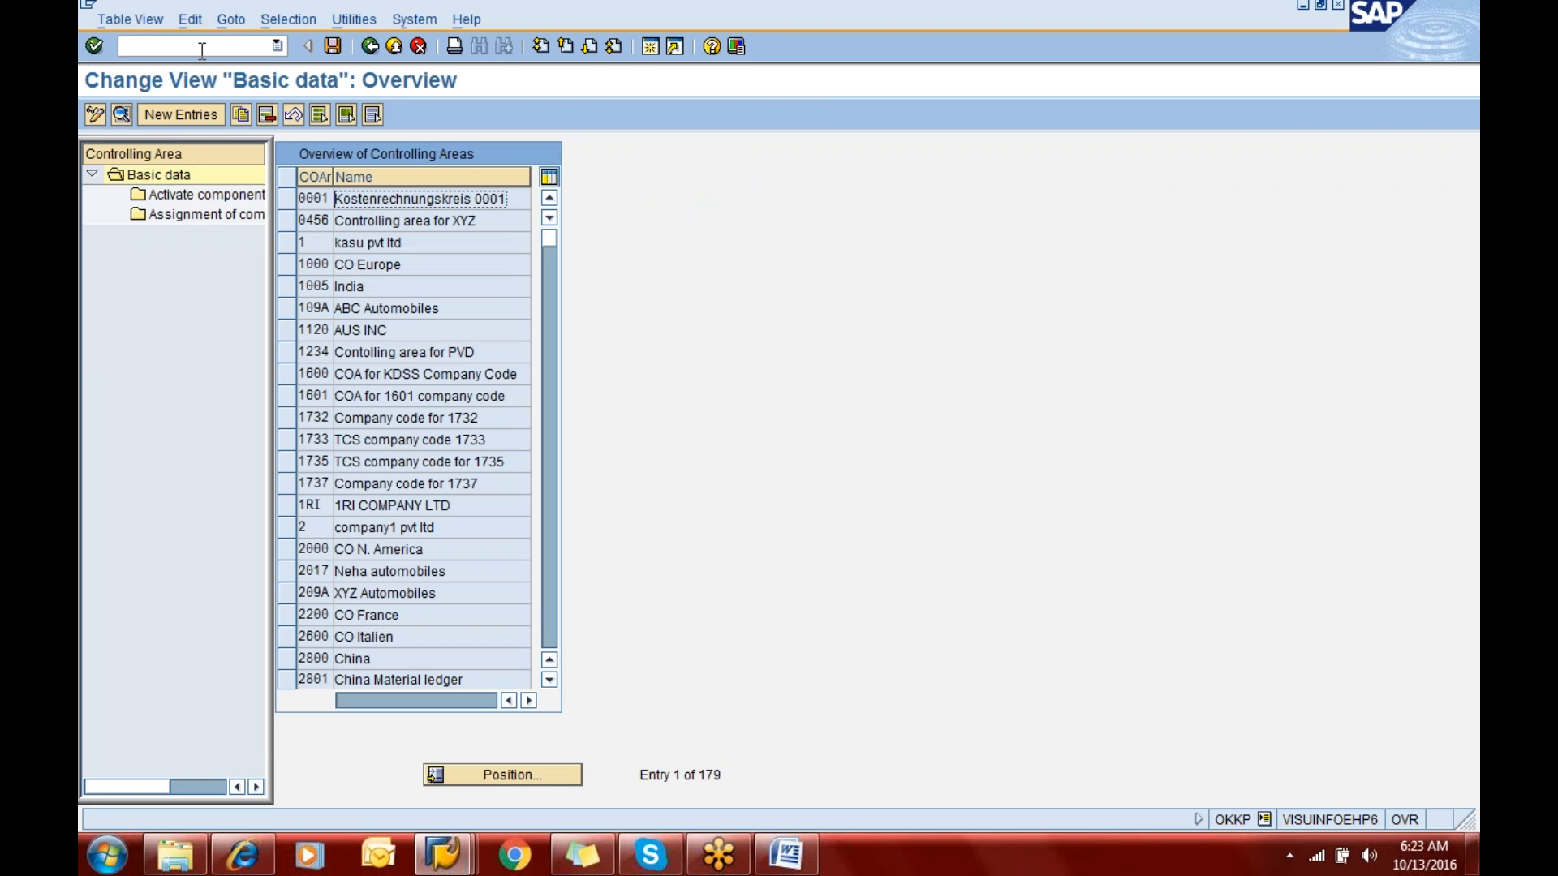
# - Create a new controlling area entry ERIC with the name "Controlling Area ERIC"
pyautogui.click(197, 117)
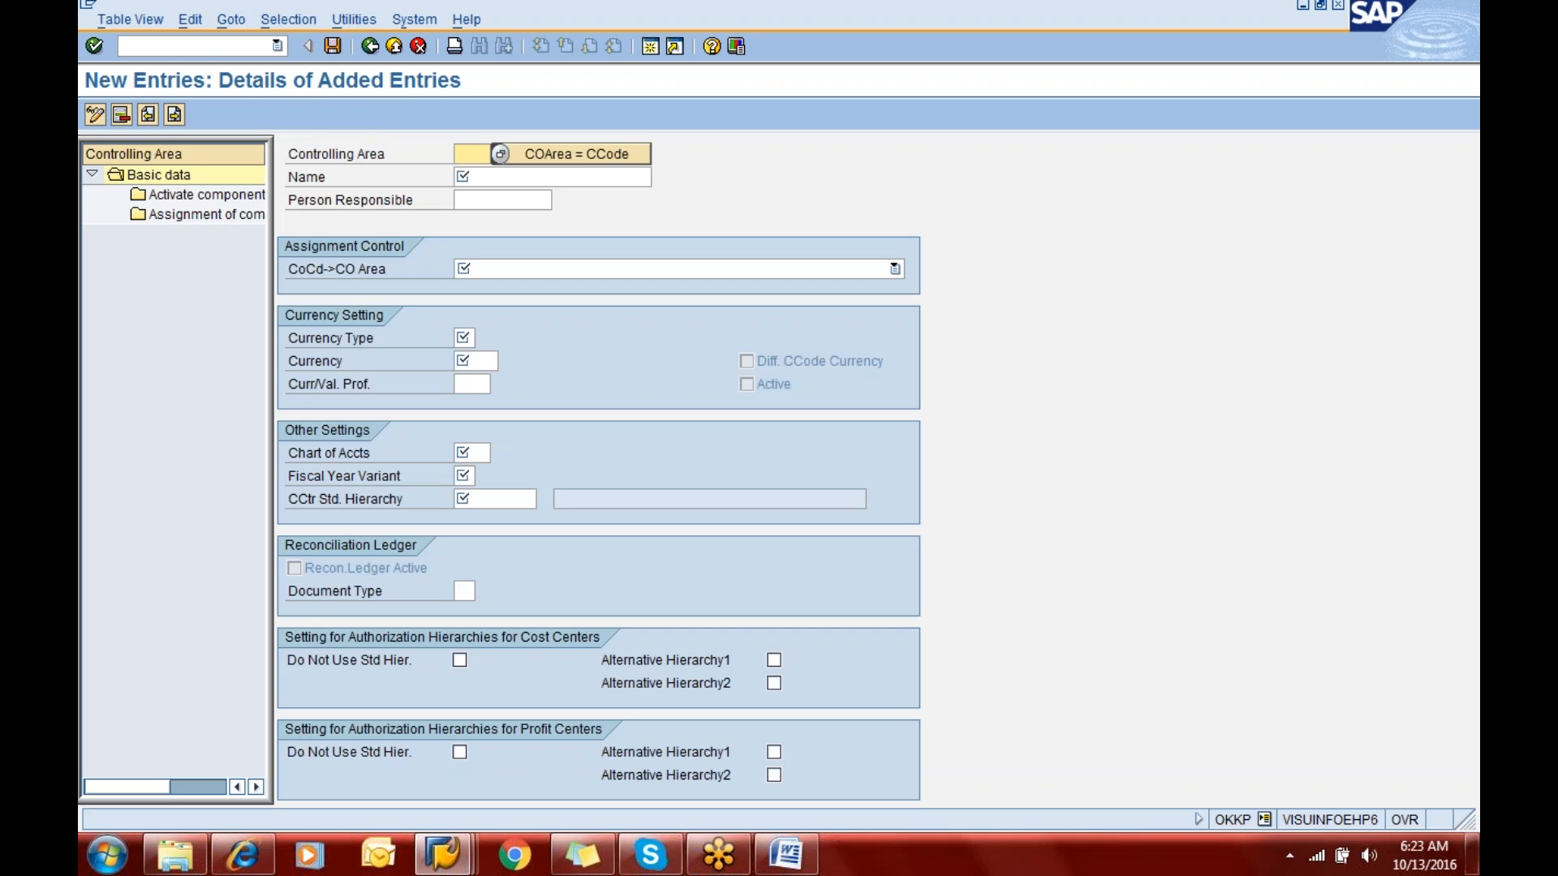
pyautogui.write('eric')
pyautogui.press('Tab')
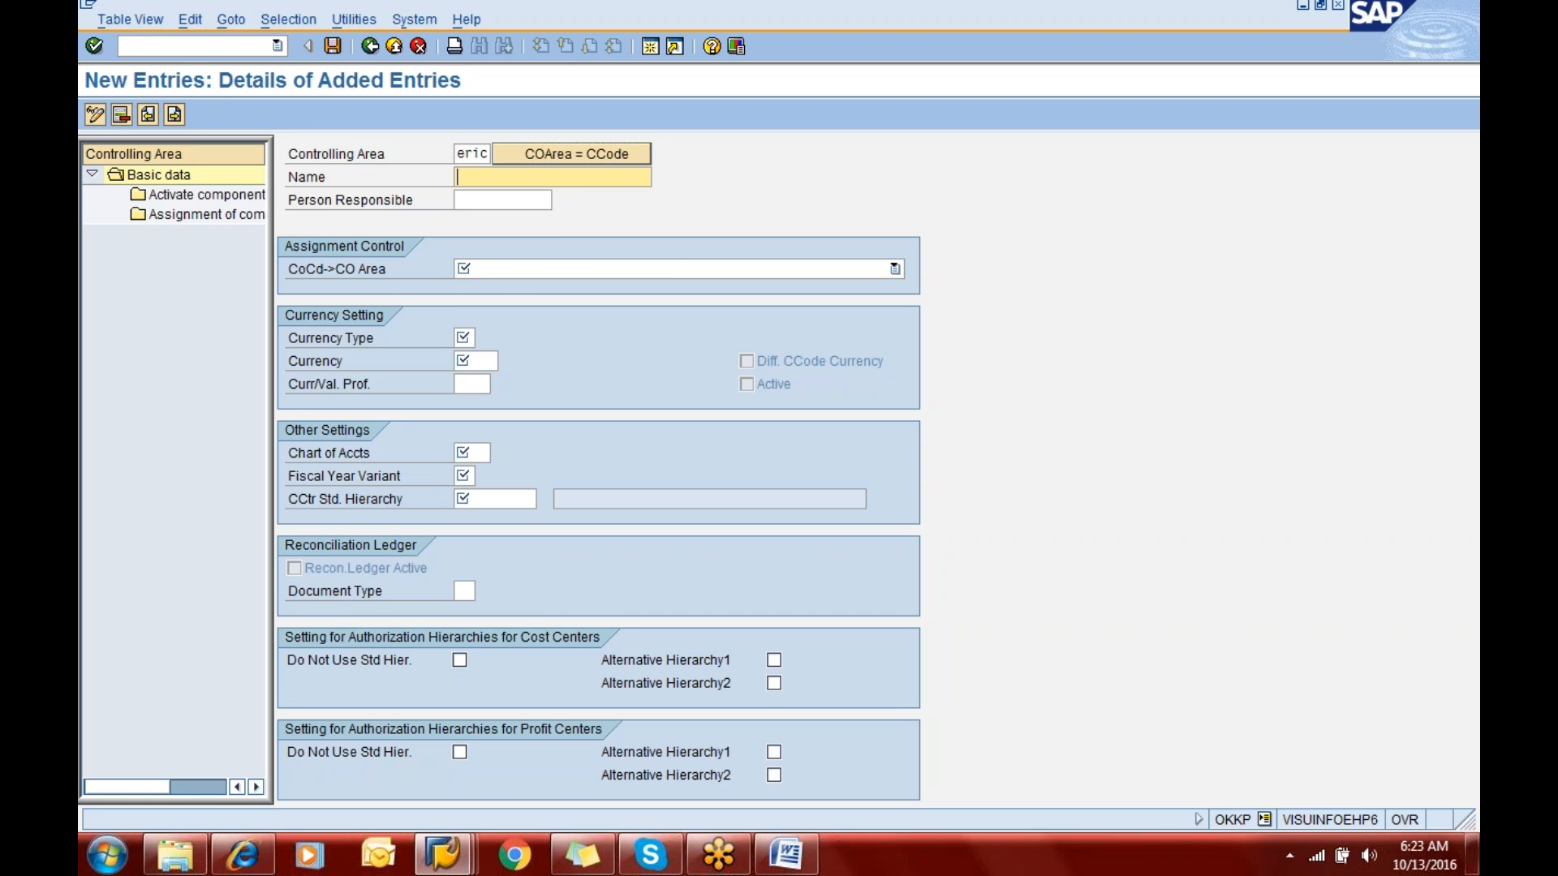
pyautogui.write('C')
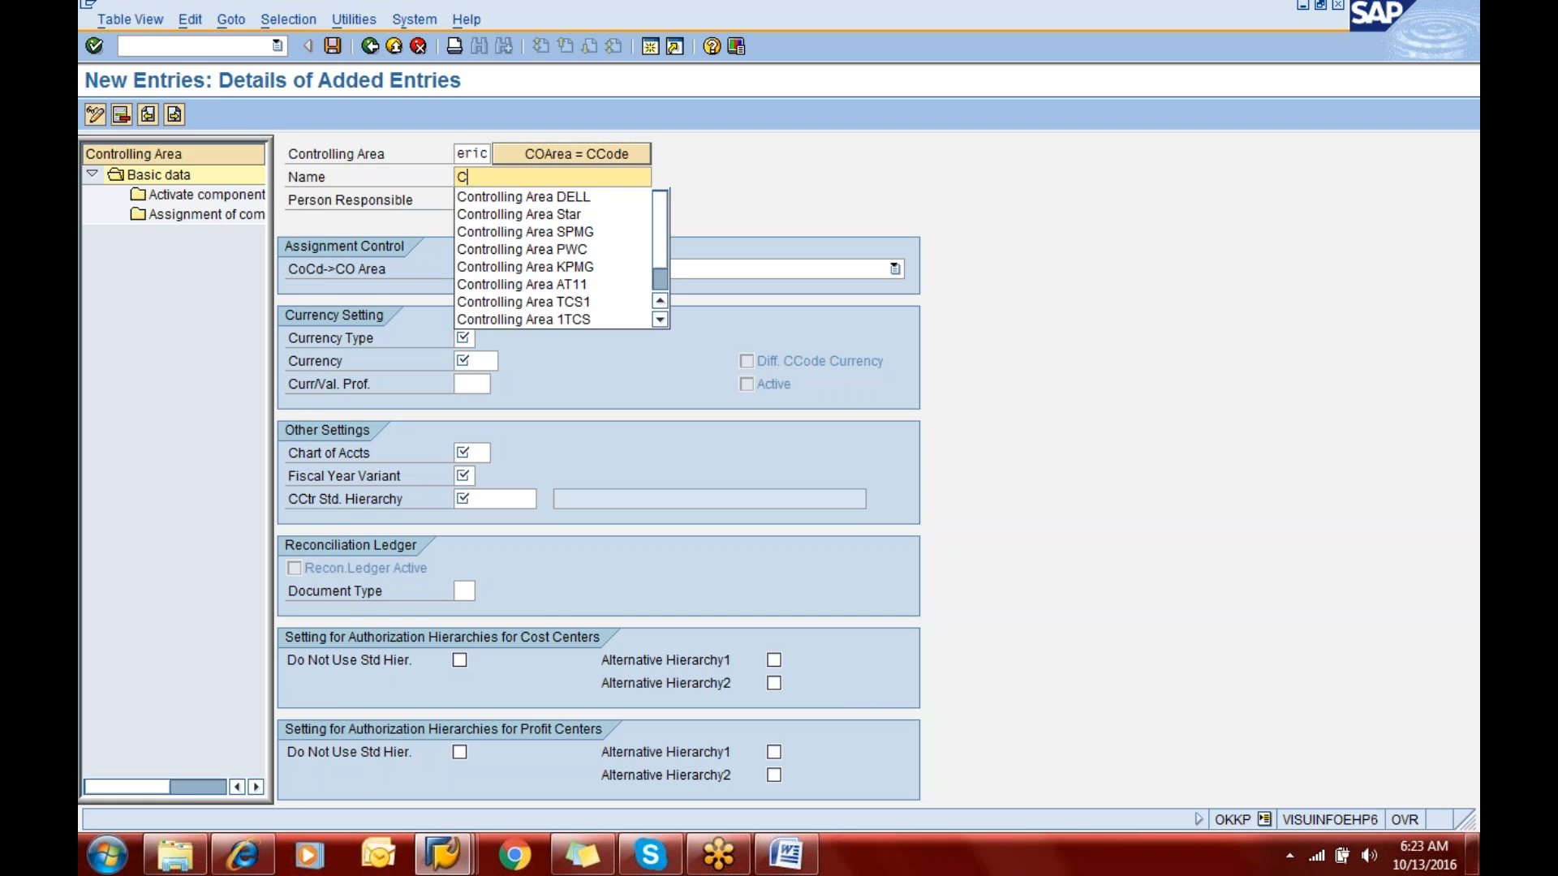
pyautogui.press('Down')
pyautogui.press('Return')
pyautogui.press('Left')
pyautogui.press('Left')
pyautogui.press('Left')
pyautogui.press('Left')
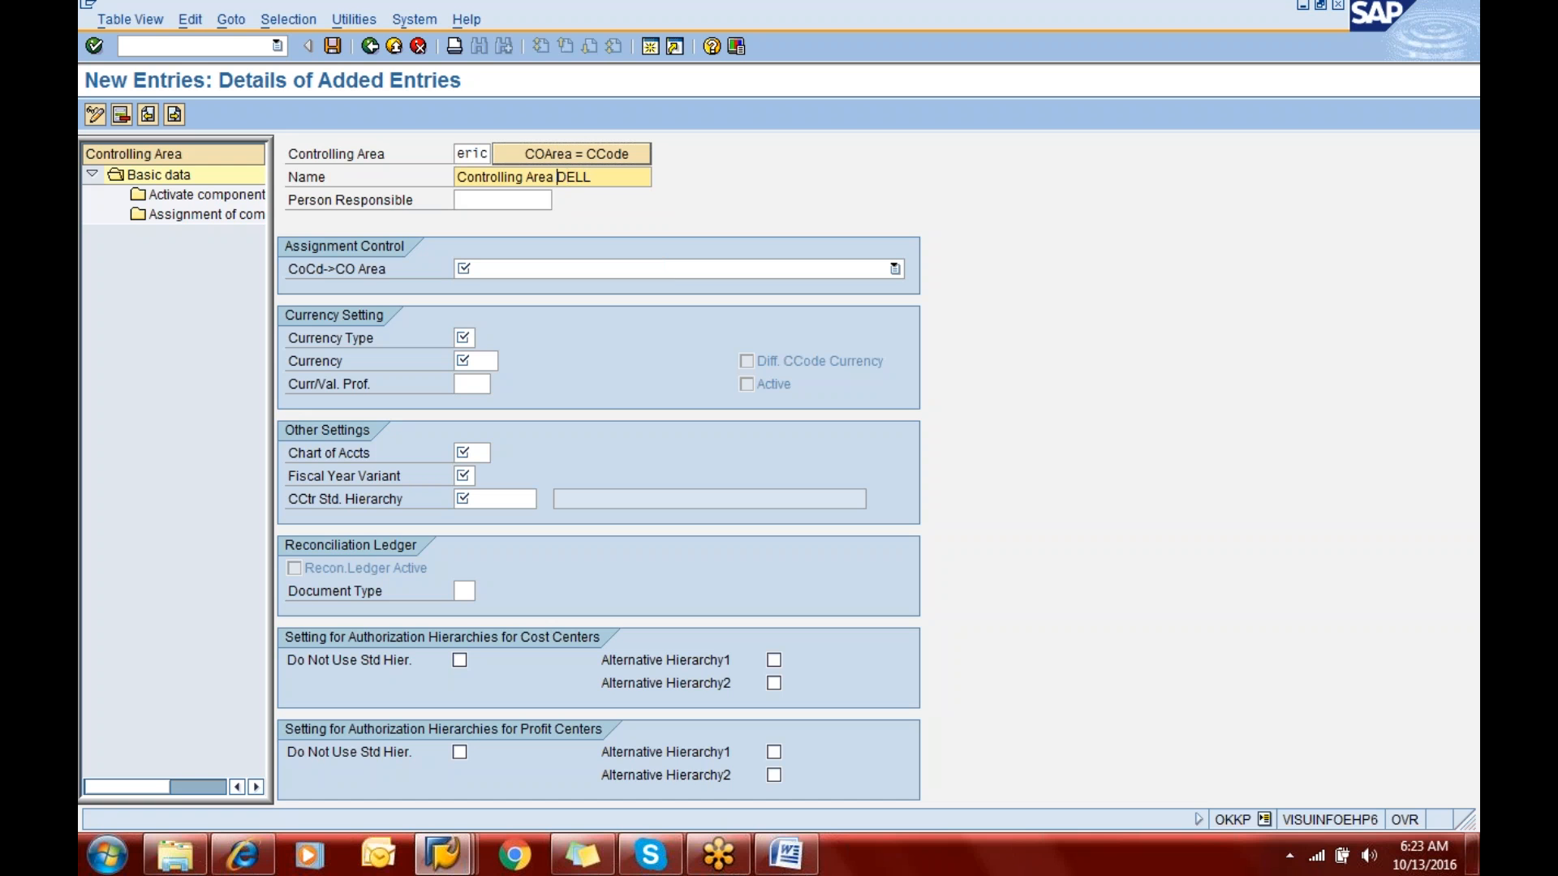
pyautogui.write('ERIC')
pyautogui.press('Tab')
pyautogui.press('Tab')
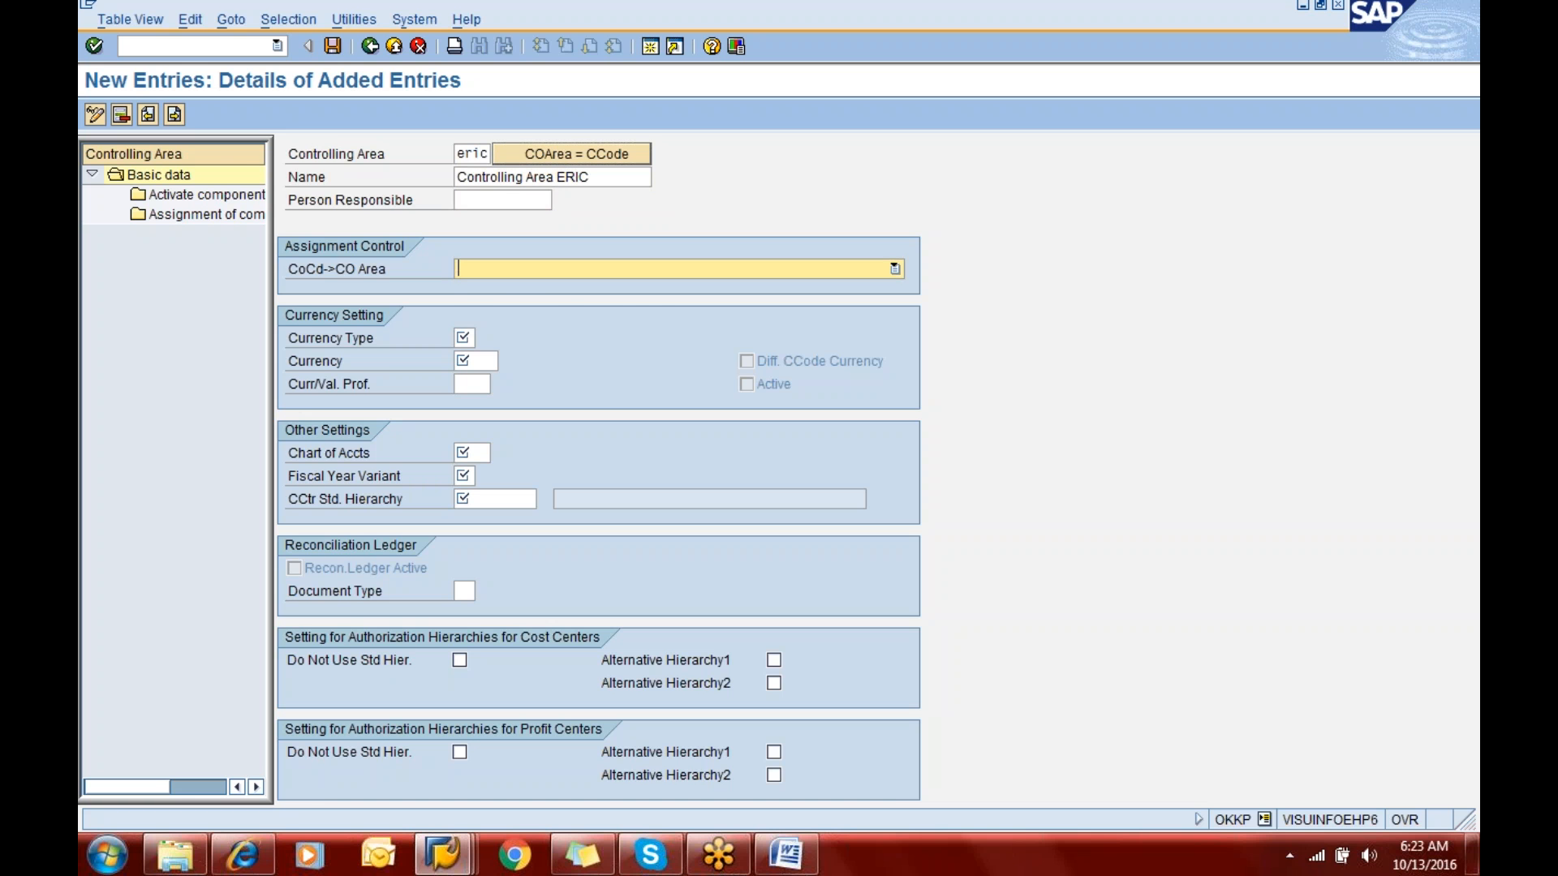
# - Set the company code to CO area assignment control to "Controlling area same as company code"
pyautogui.press('F4')
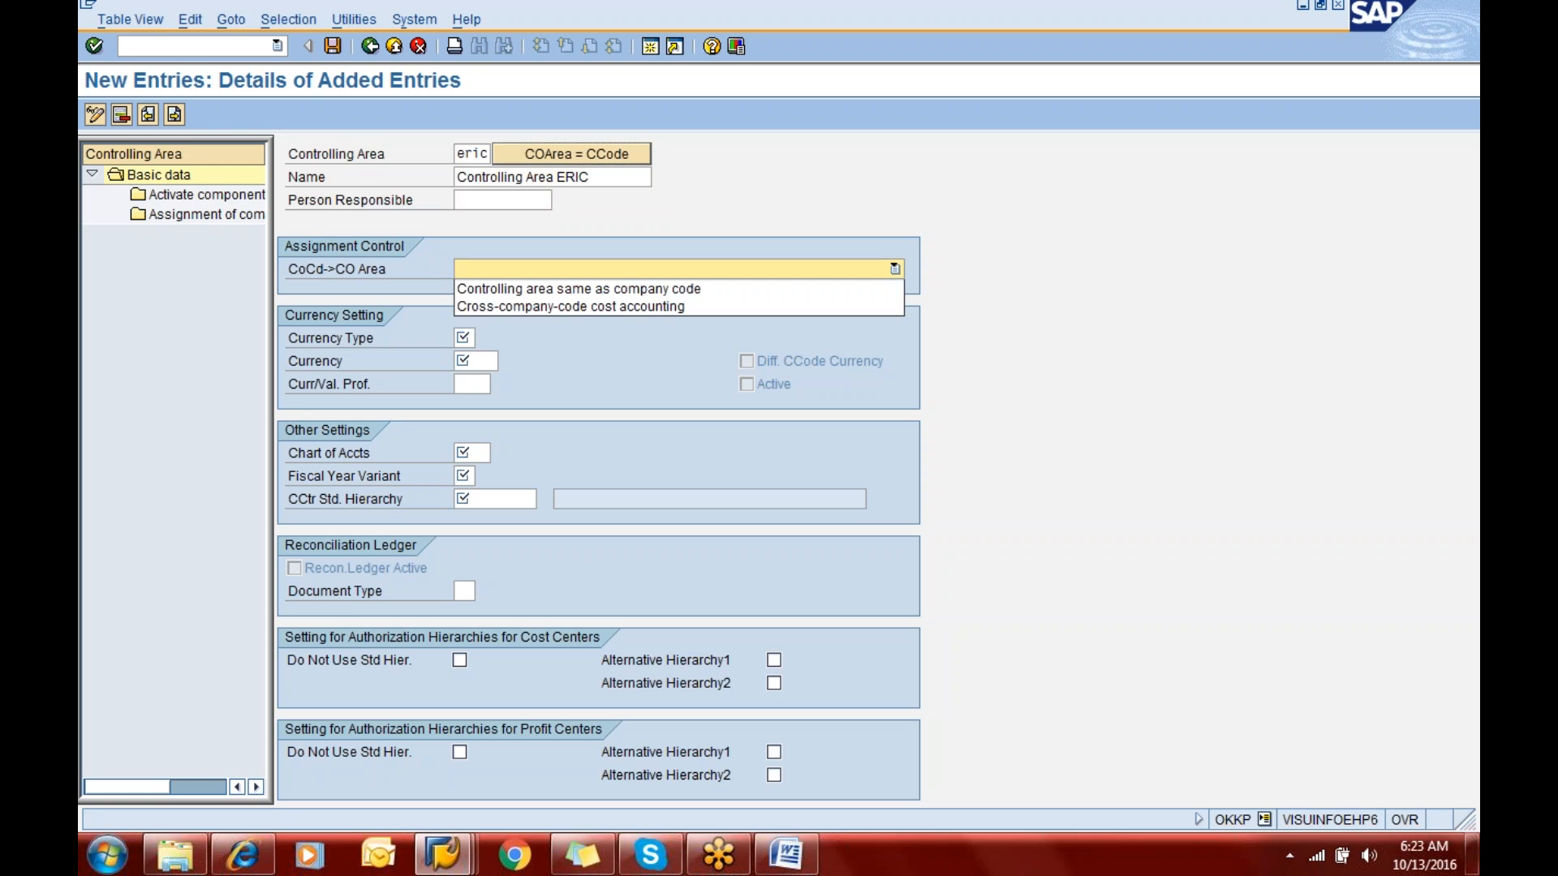
pyautogui.press('Escape')
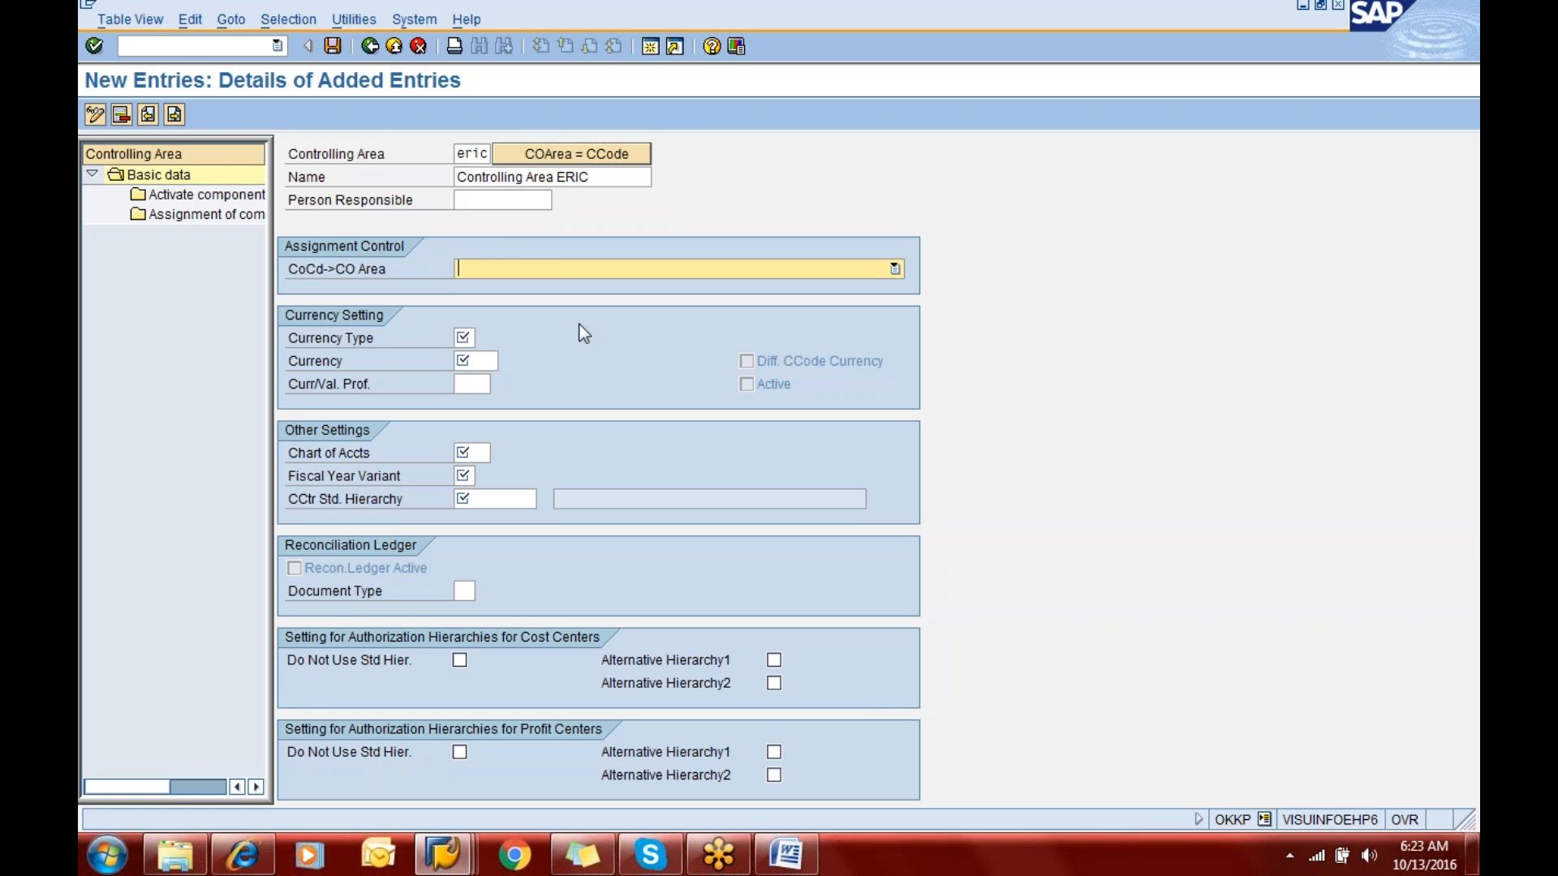
pyautogui.click(560, 272)
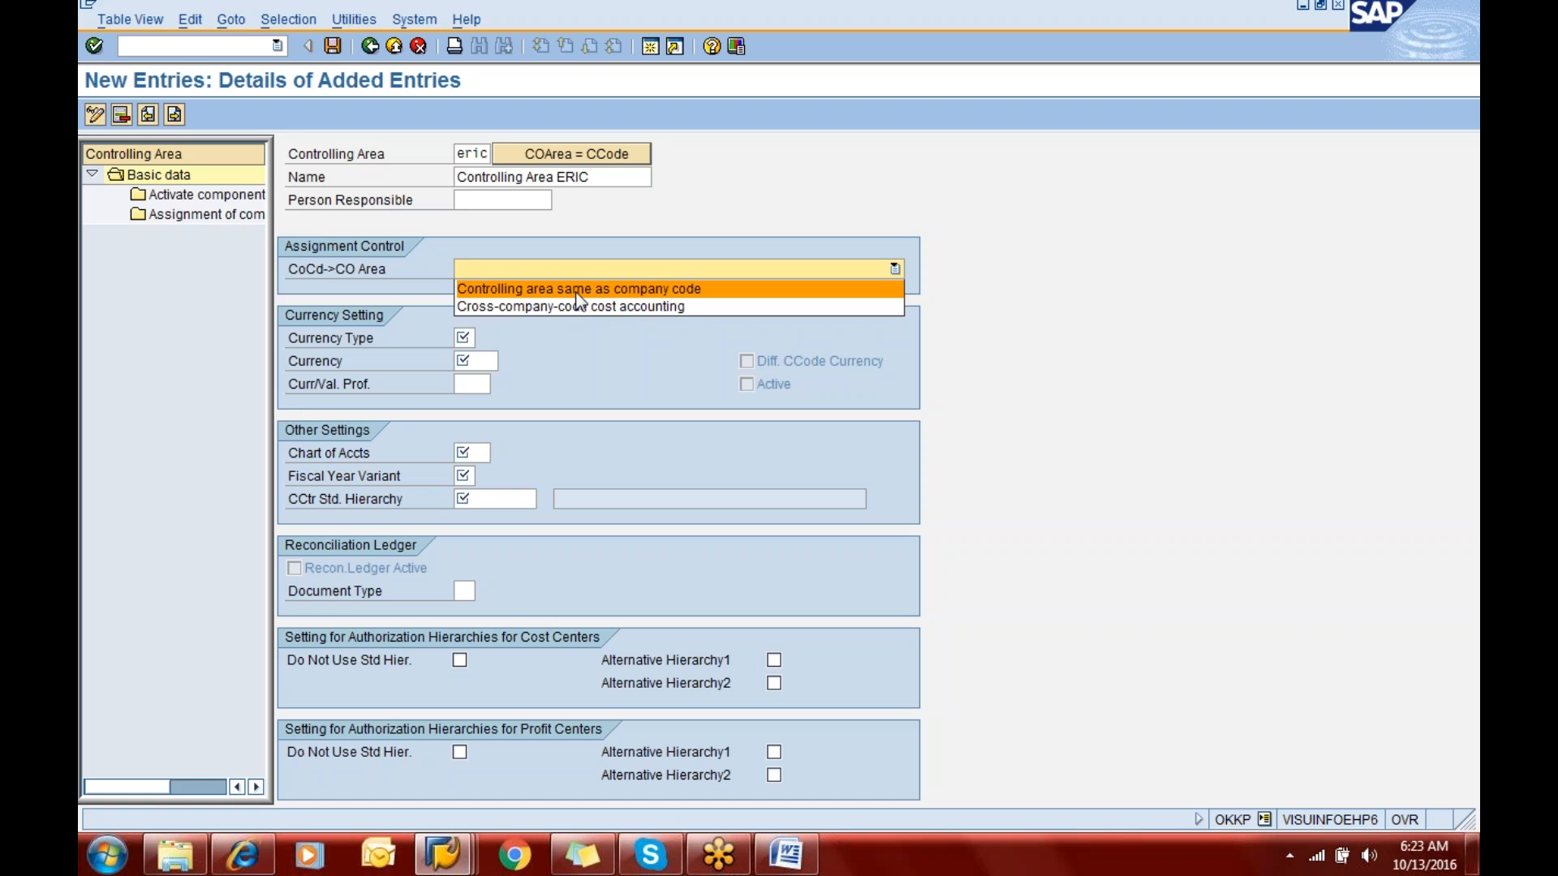
pyautogui.click(578, 289)
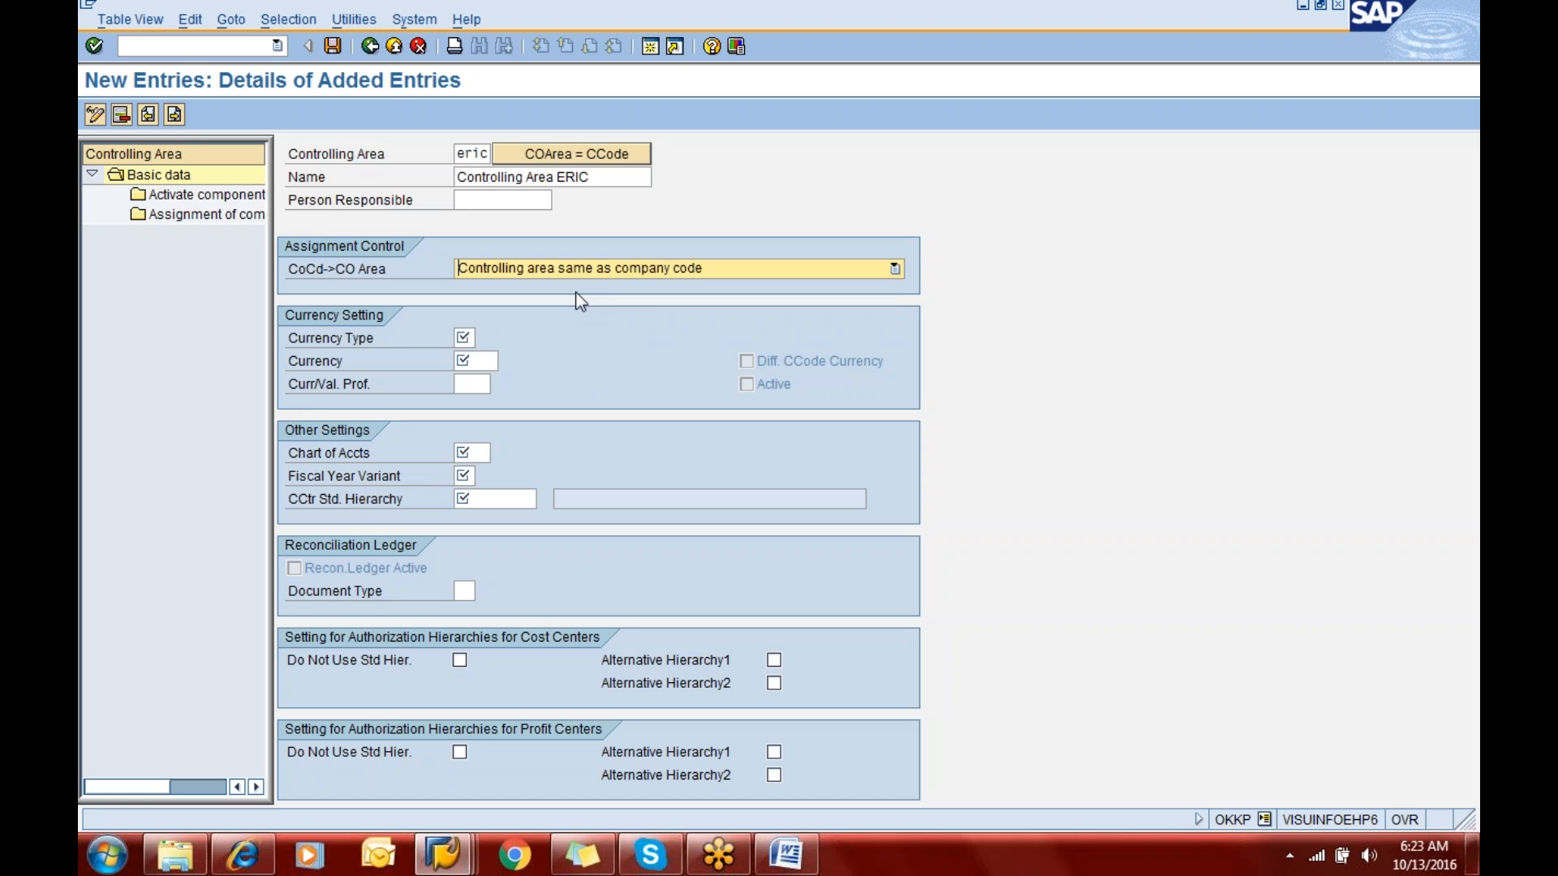
# - Set the controlling area's currency type to 10, company code currency, from the list of possible values
pyautogui.click(465, 337)
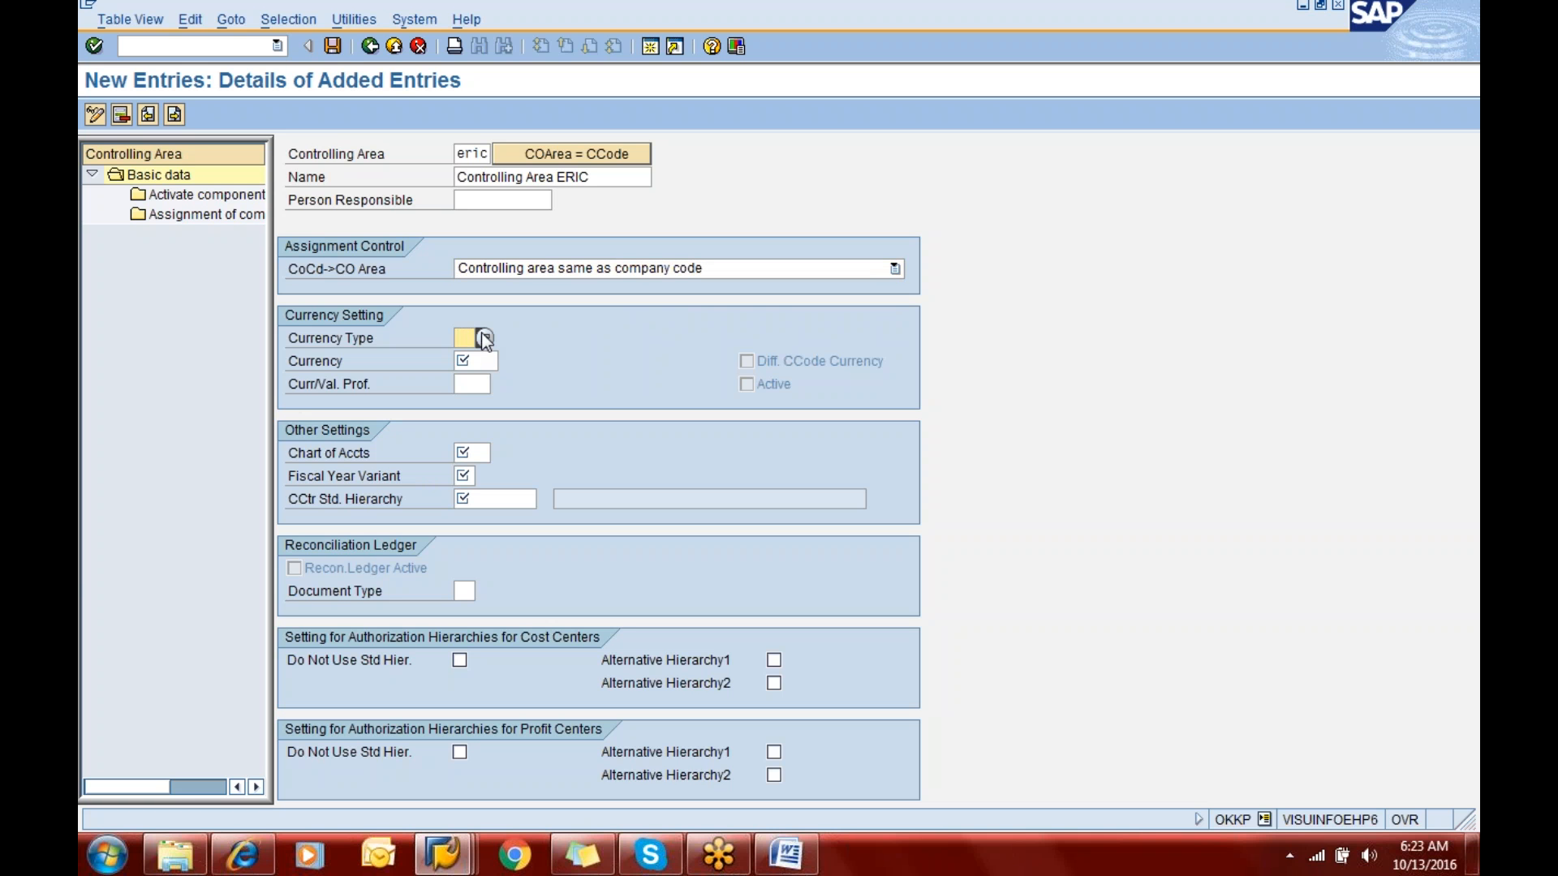
pyautogui.click(480, 334)
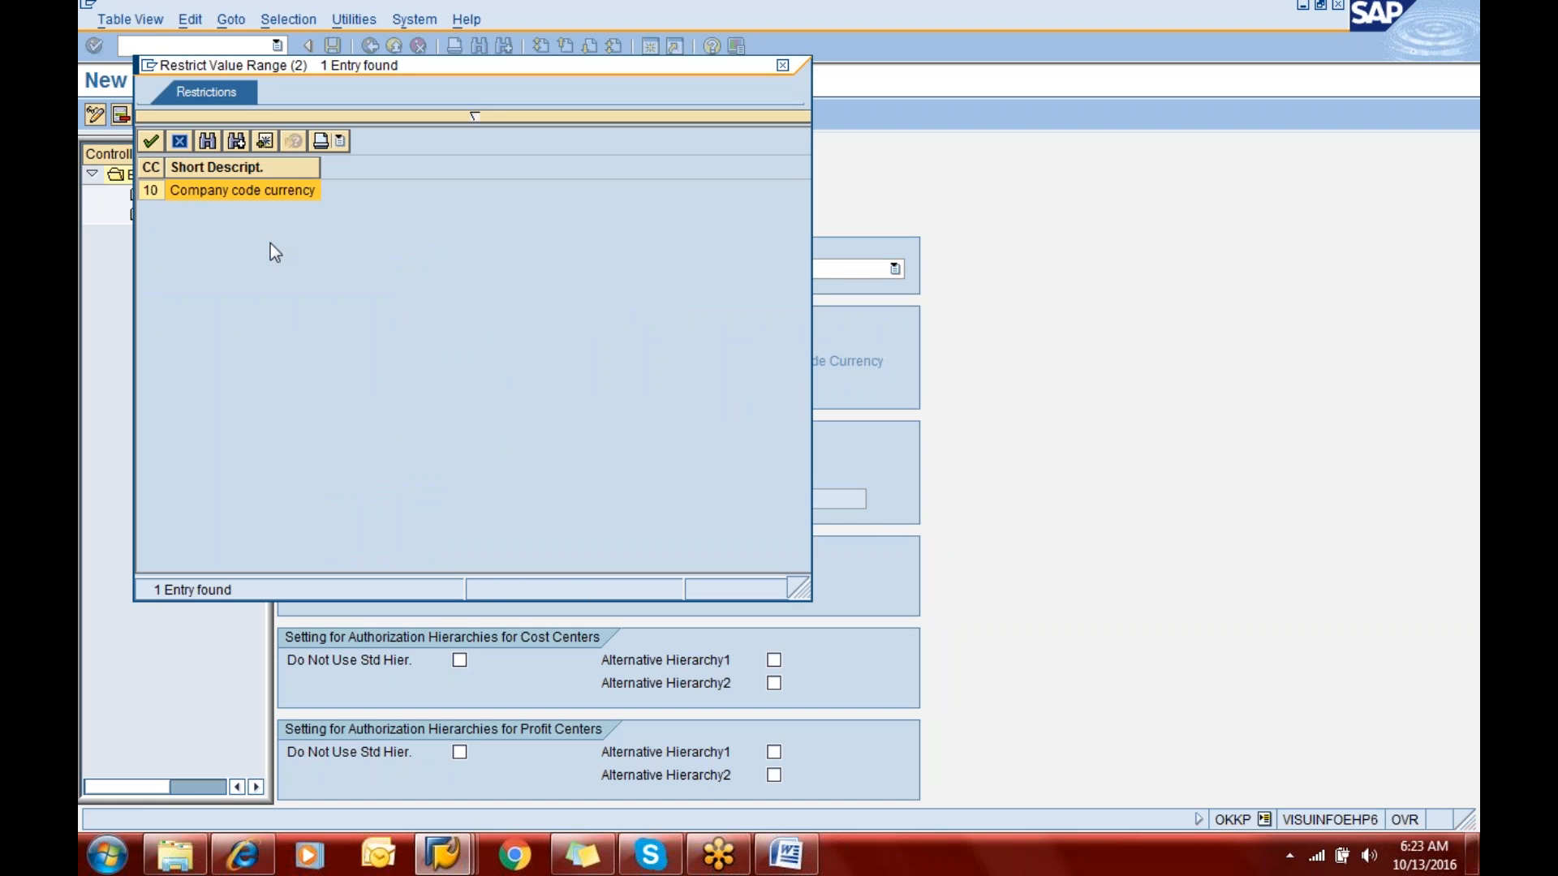
pyautogui.doubleClick(221, 191)
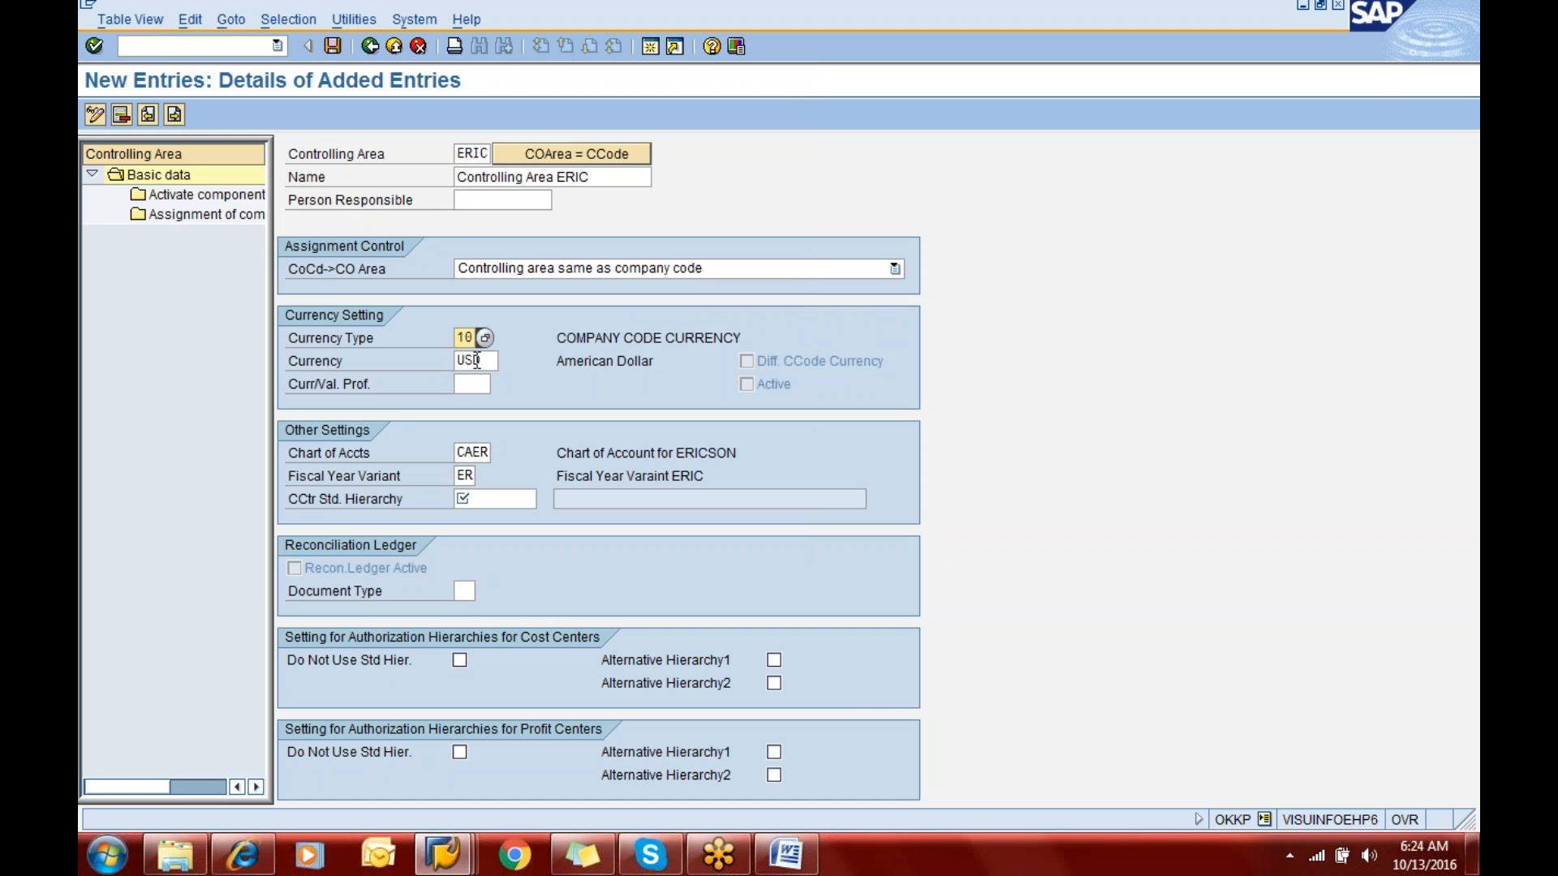
# - Set the controlling area's cost center standard hierarchy to hier_eric
pyautogui.click(476, 360)
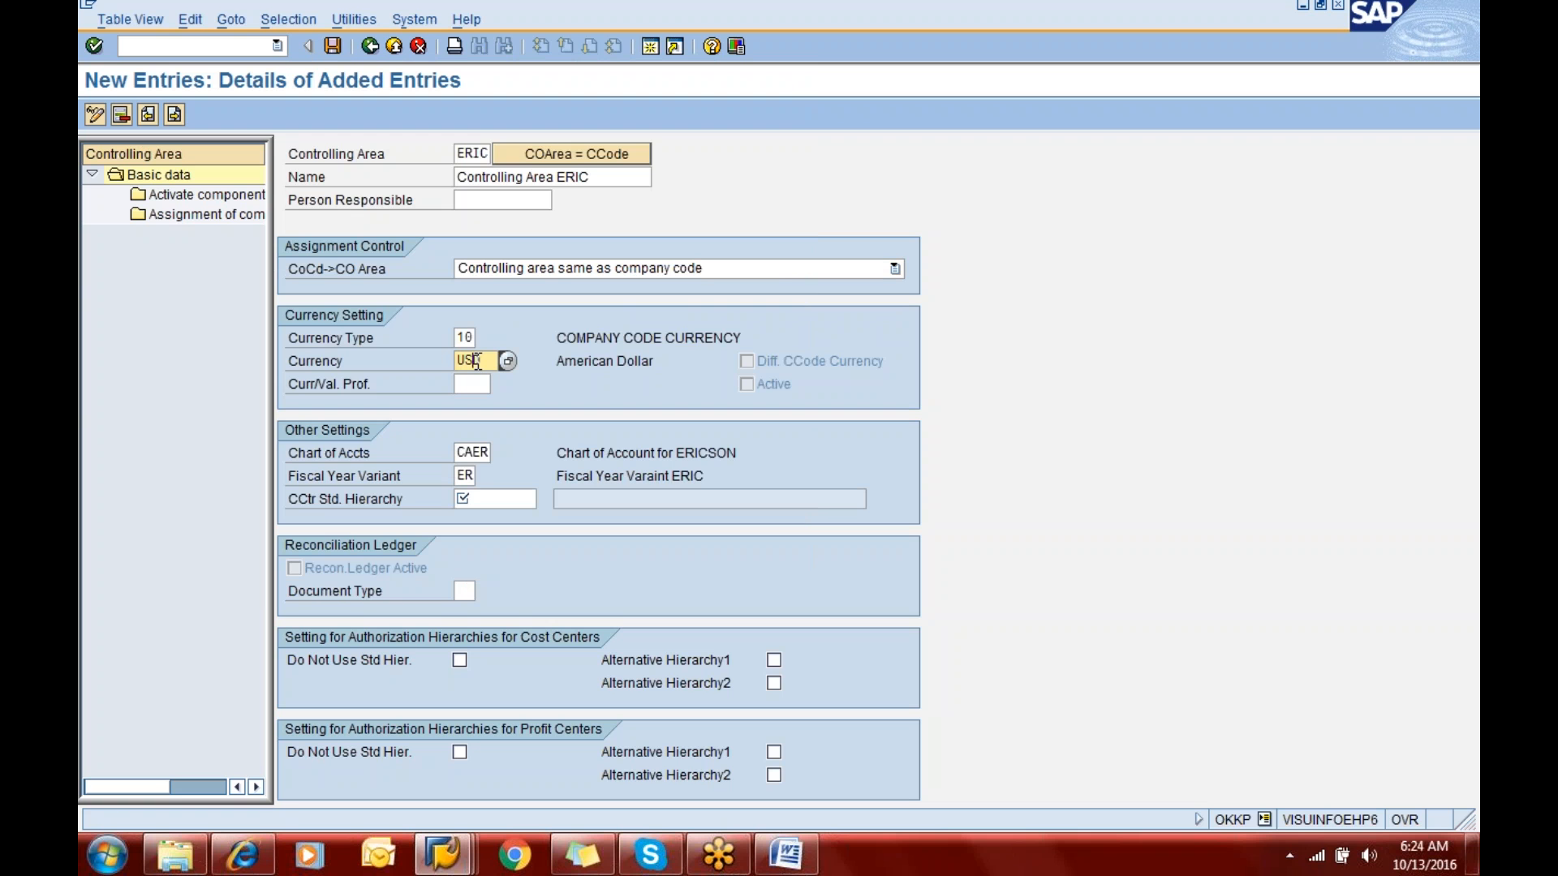
pyautogui.click(464, 453)
pyautogui.click(464, 475)
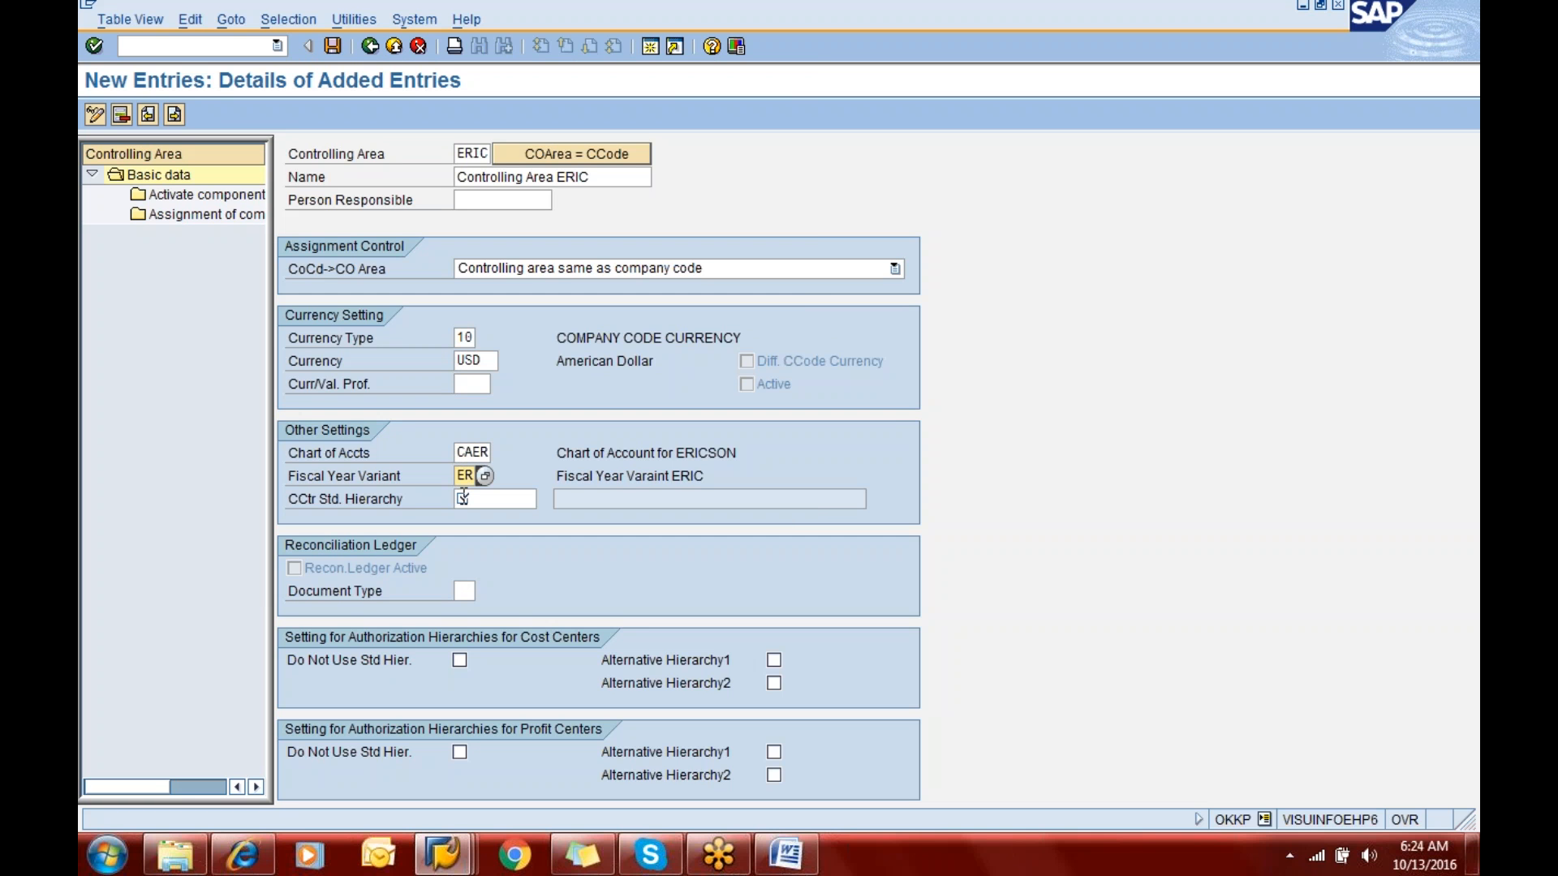
pyautogui.click(479, 498)
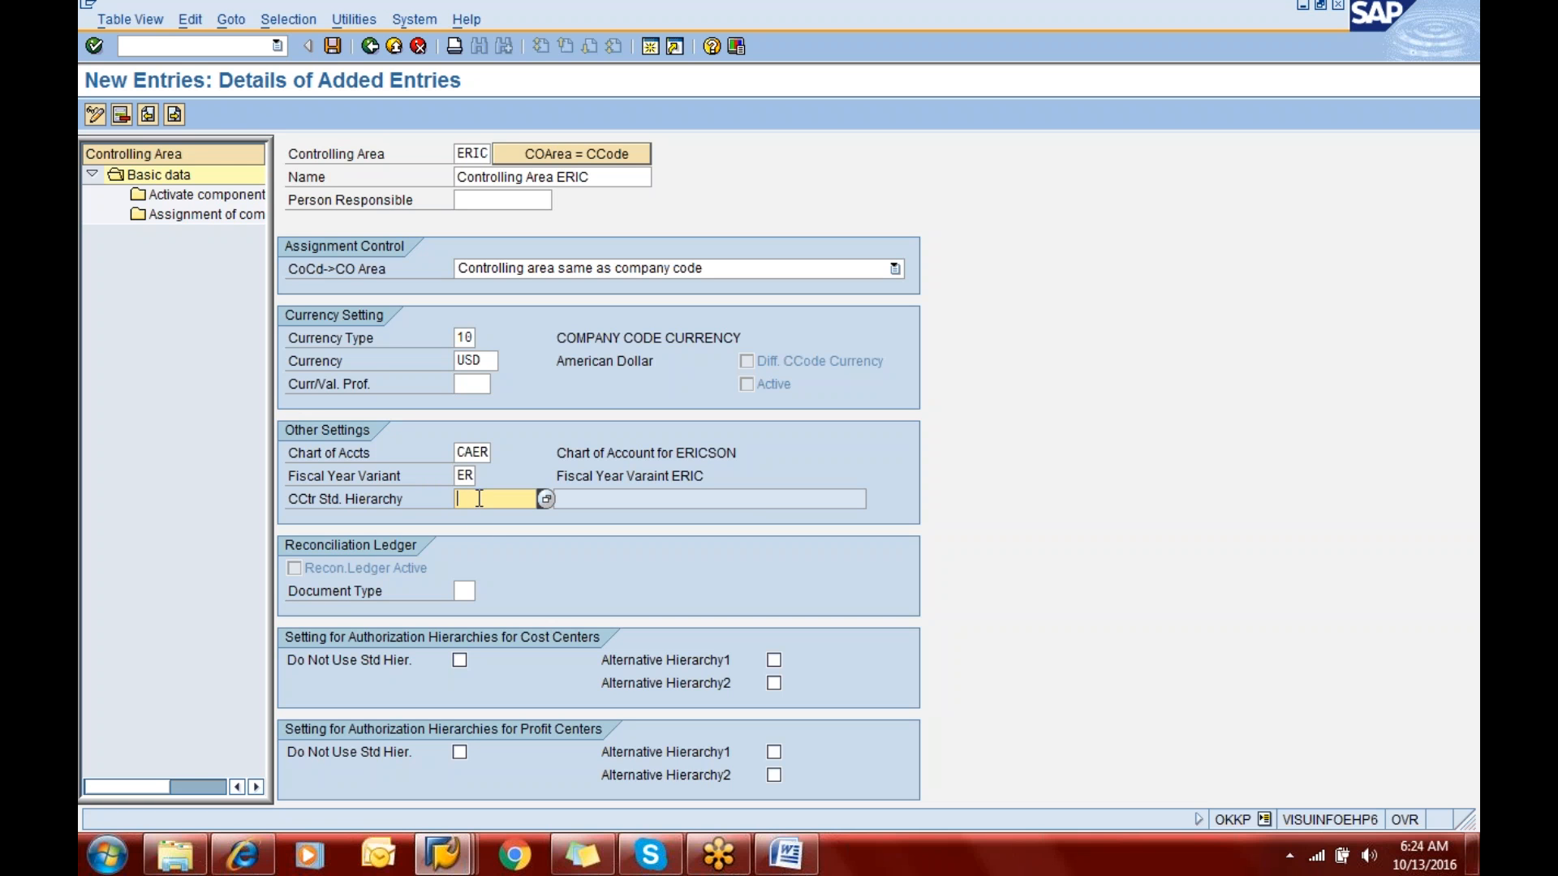
pyautogui.write('hier')
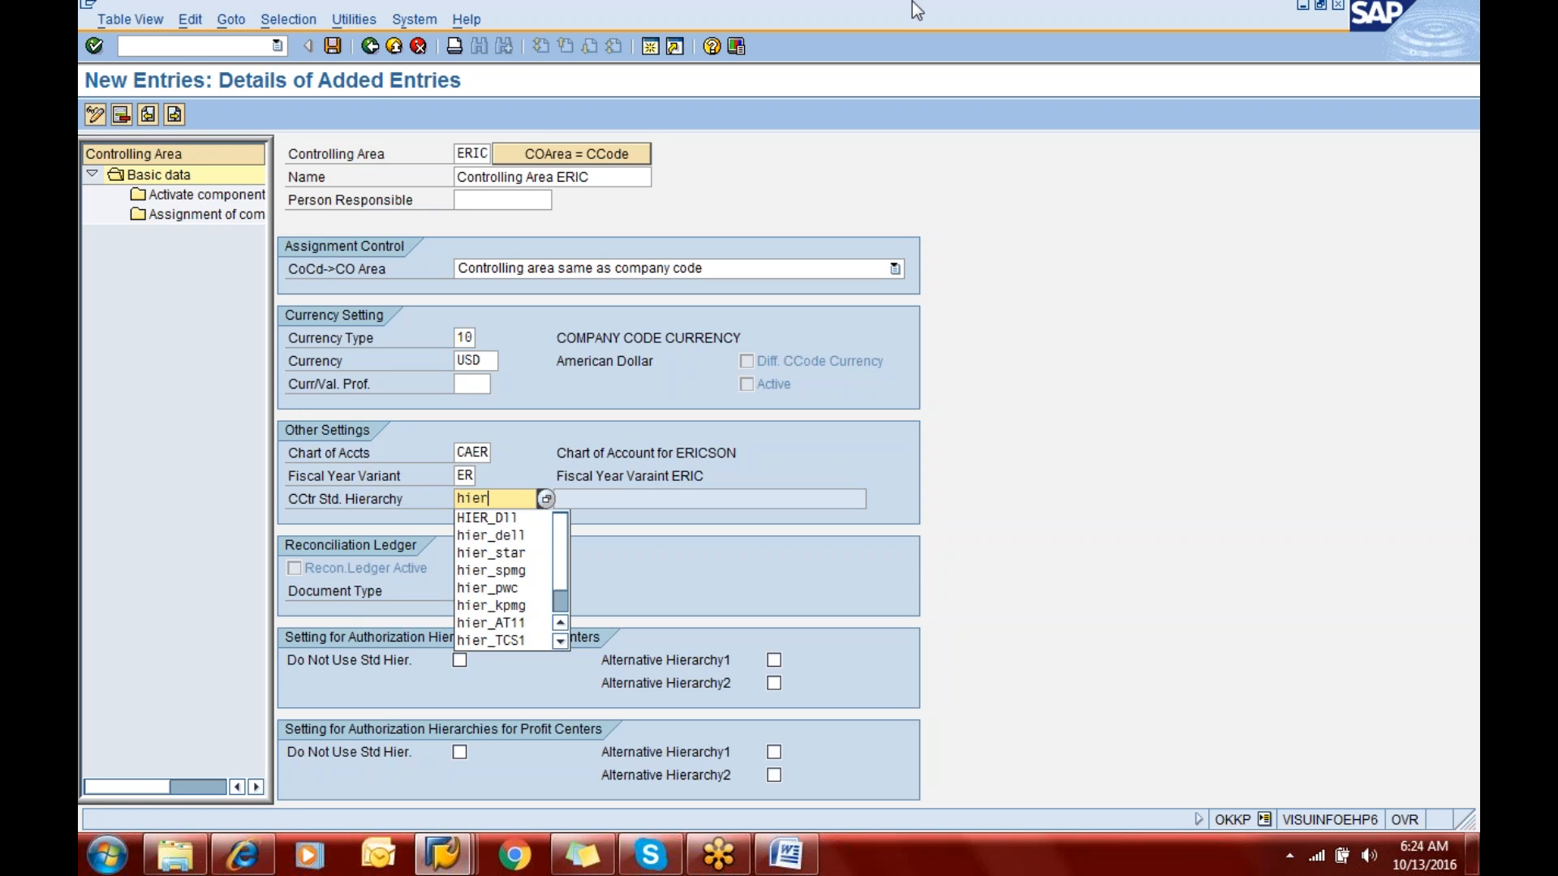
pyautogui.write('_eric')
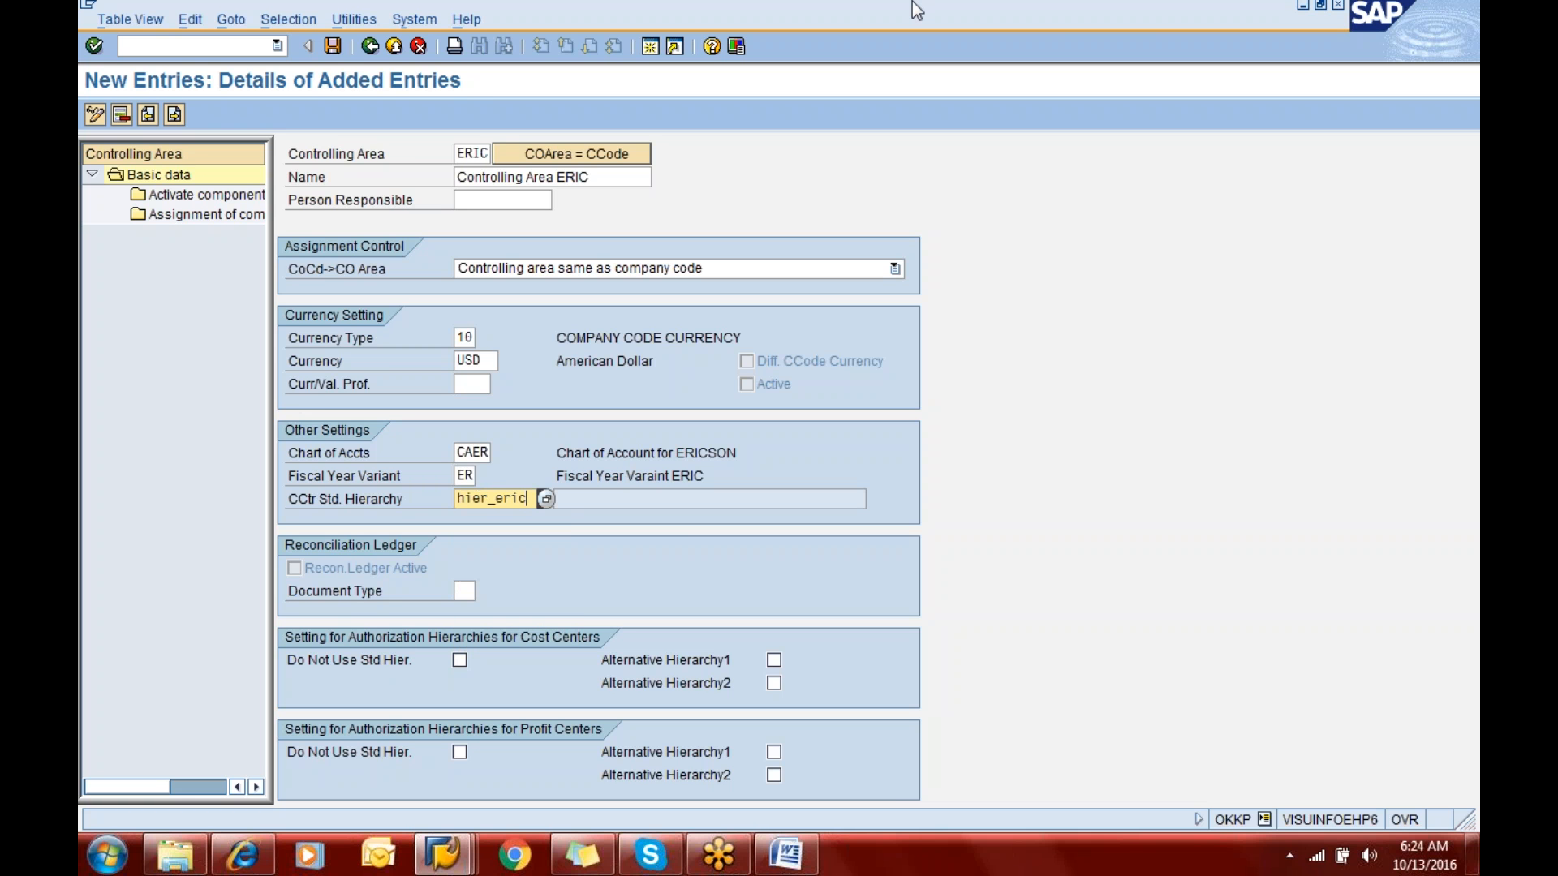
# - Save the controlling area, creating HIER_ERIC as a standard hierarchy and accepting the FI_ERIC_Project customizing request
pyautogui.click(332, 46)
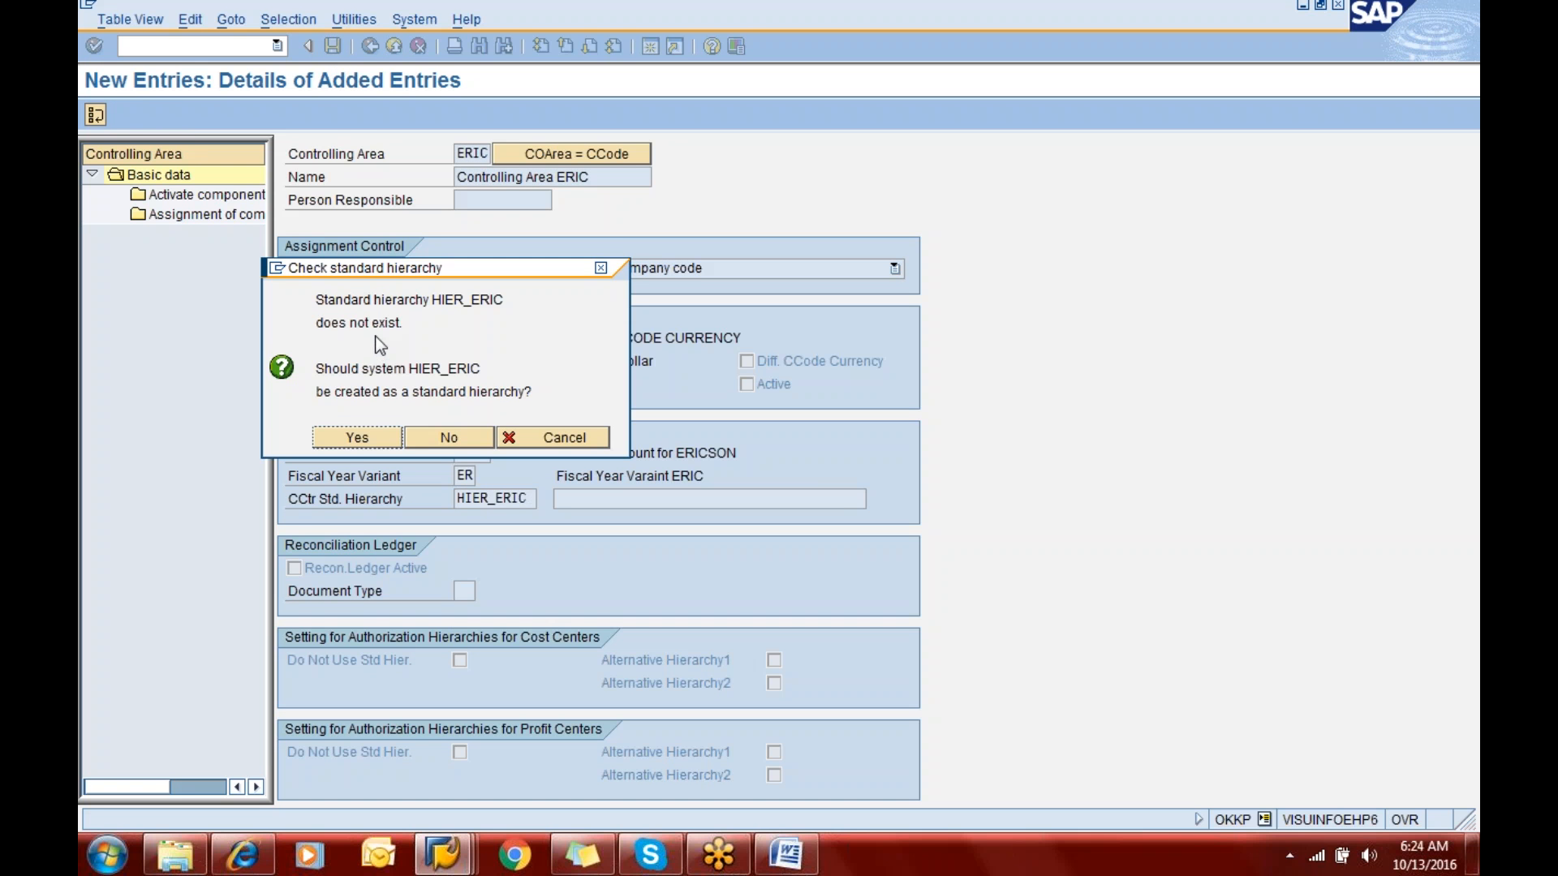
pyautogui.click(358, 446)
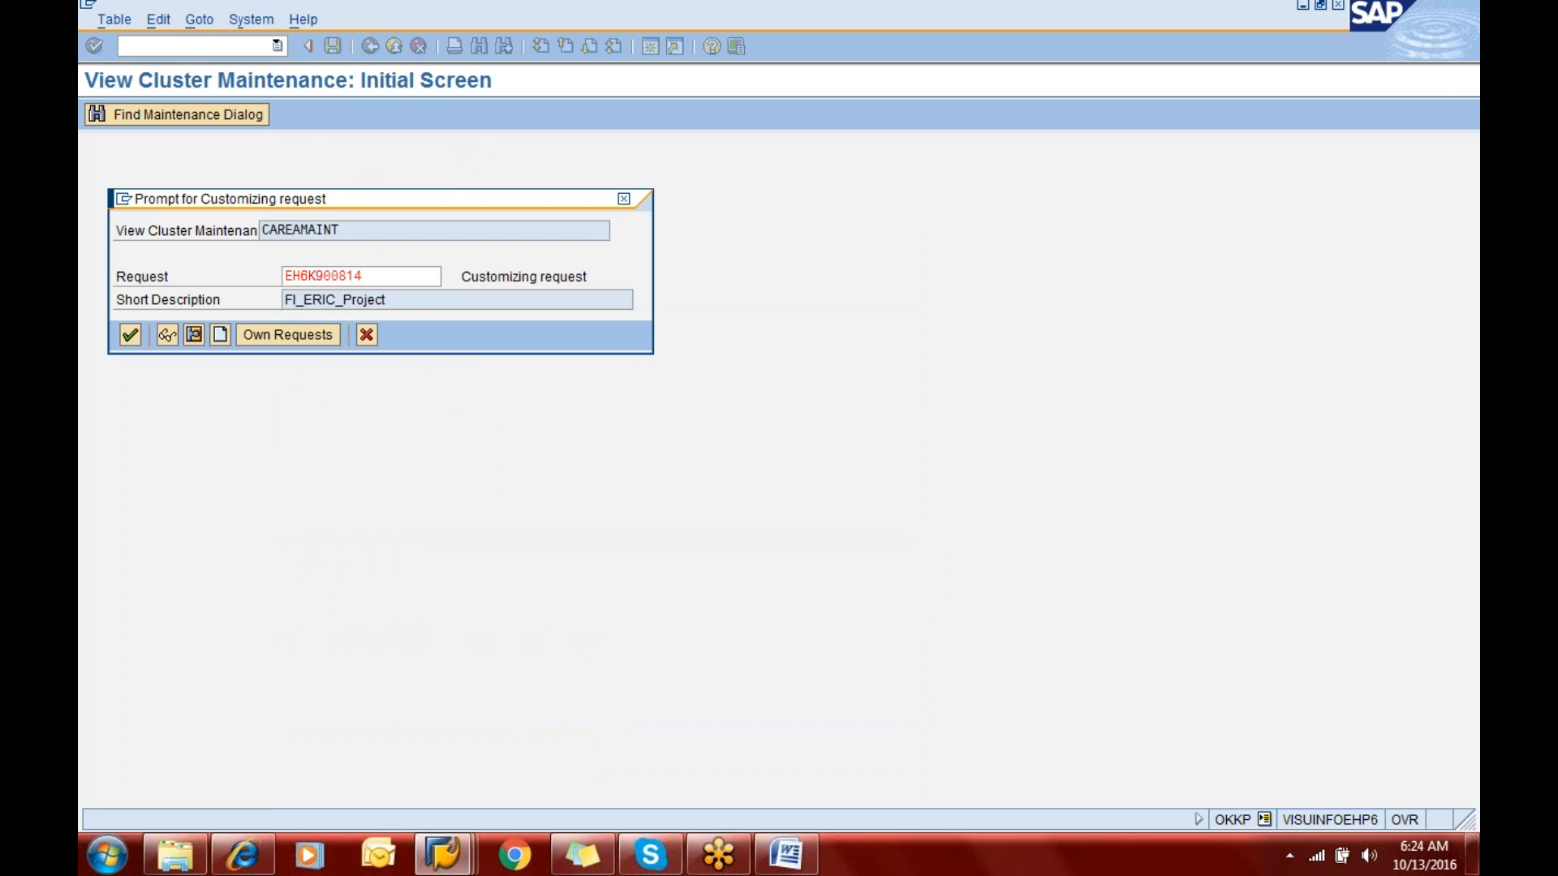
pyautogui.press('Return')
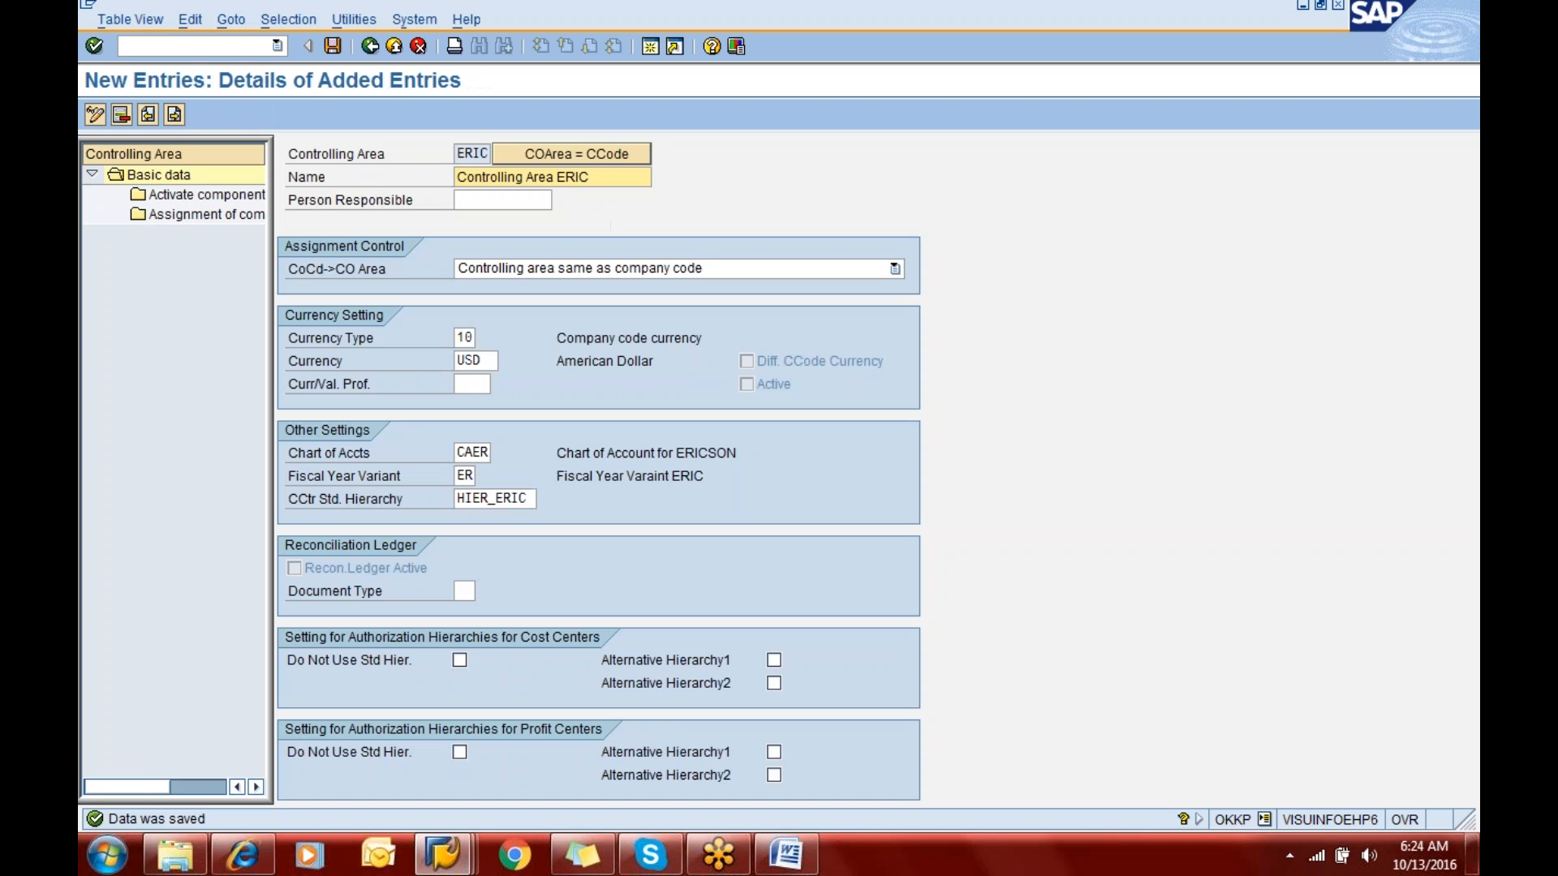
# - Assign company code ERIC to the controlling area and save the assignment
pyautogui.doubleClick(179, 216)
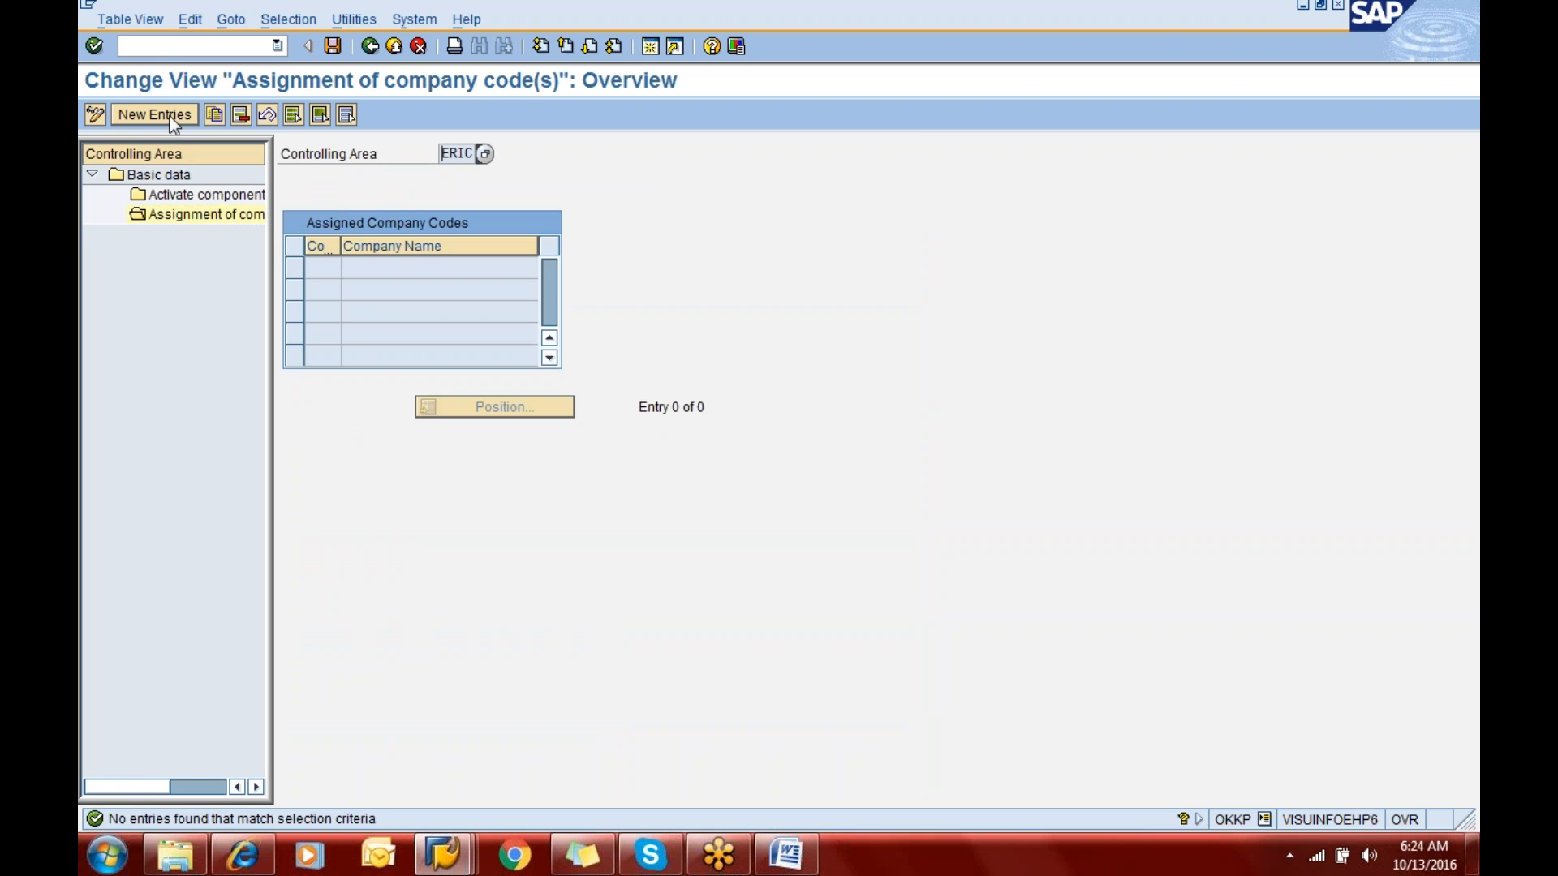
pyautogui.click(172, 117)
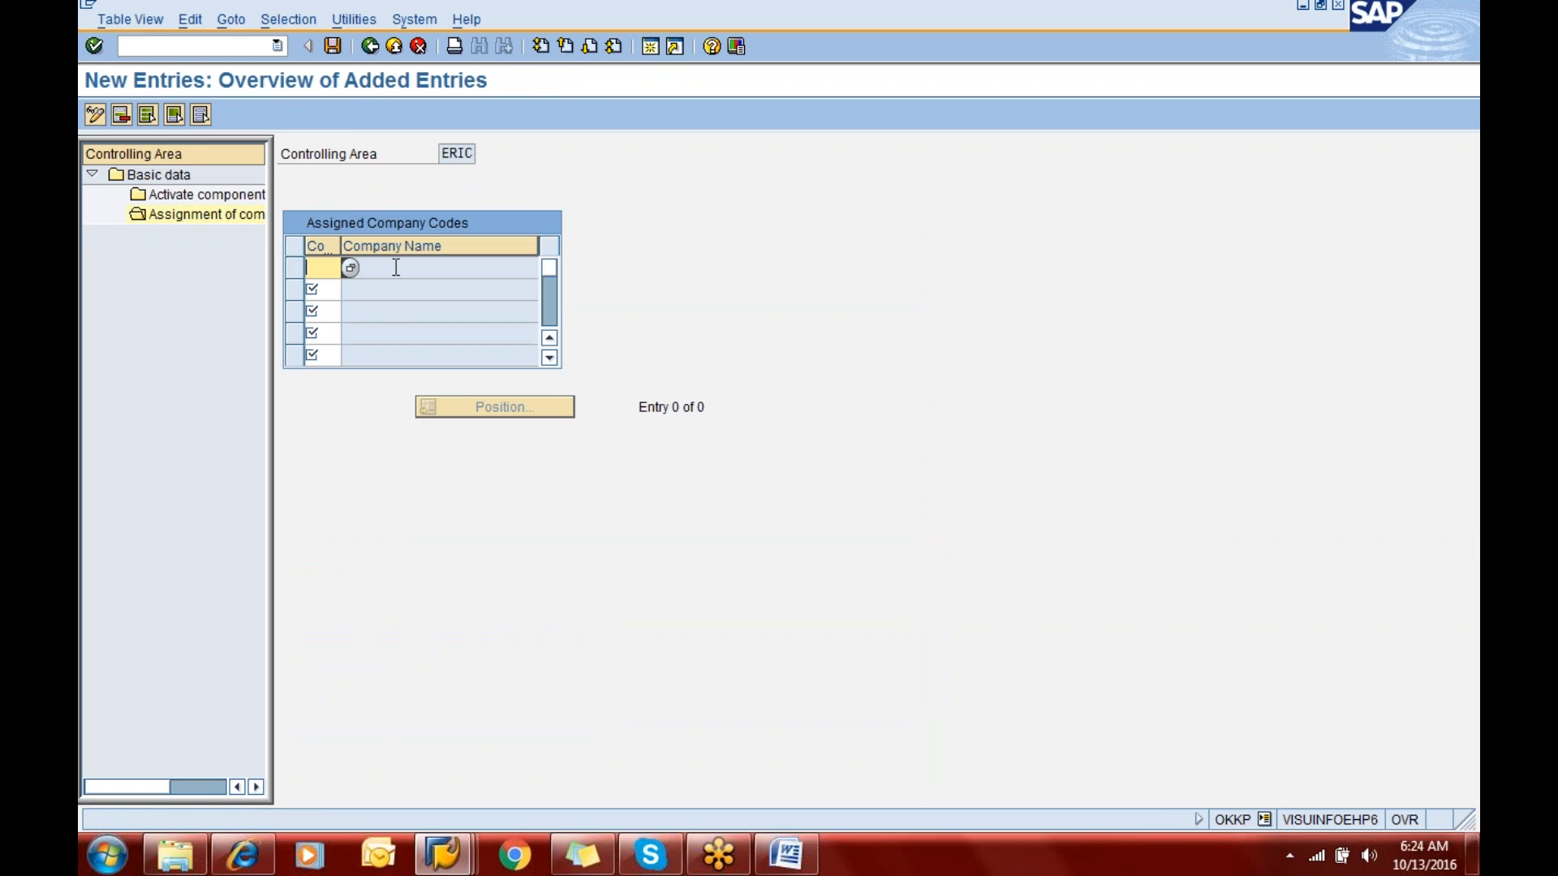
pyautogui.write('eric')
pyautogui.click(334, 46)
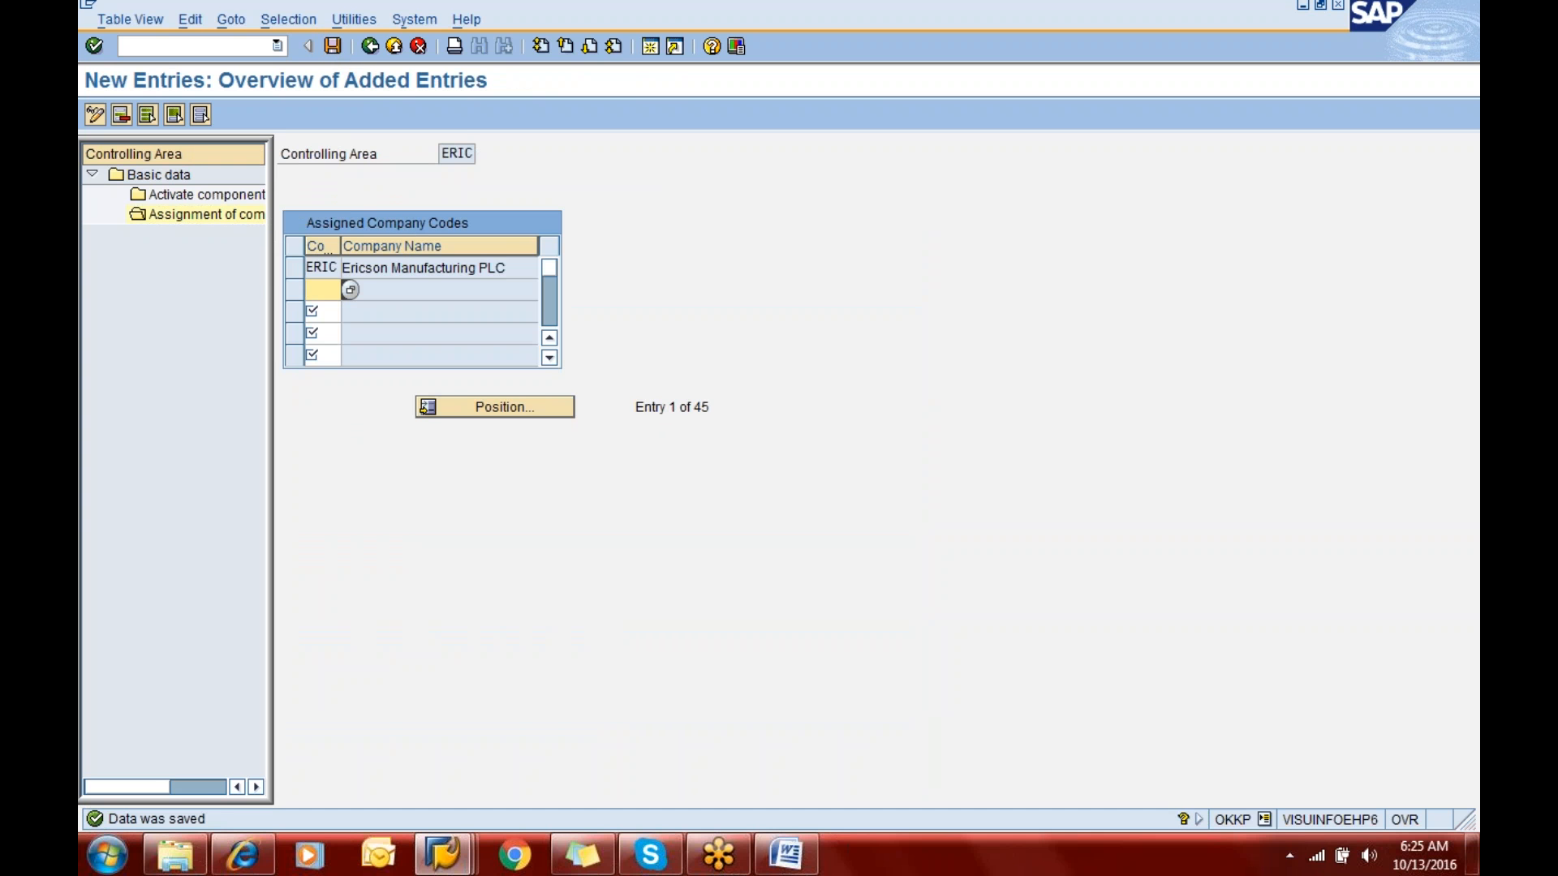
# - Add an entry for fiscal year 2016 to the controlling area's components and control indicators, keeping the default settings, and save it
pyautogui.click(180, 195)
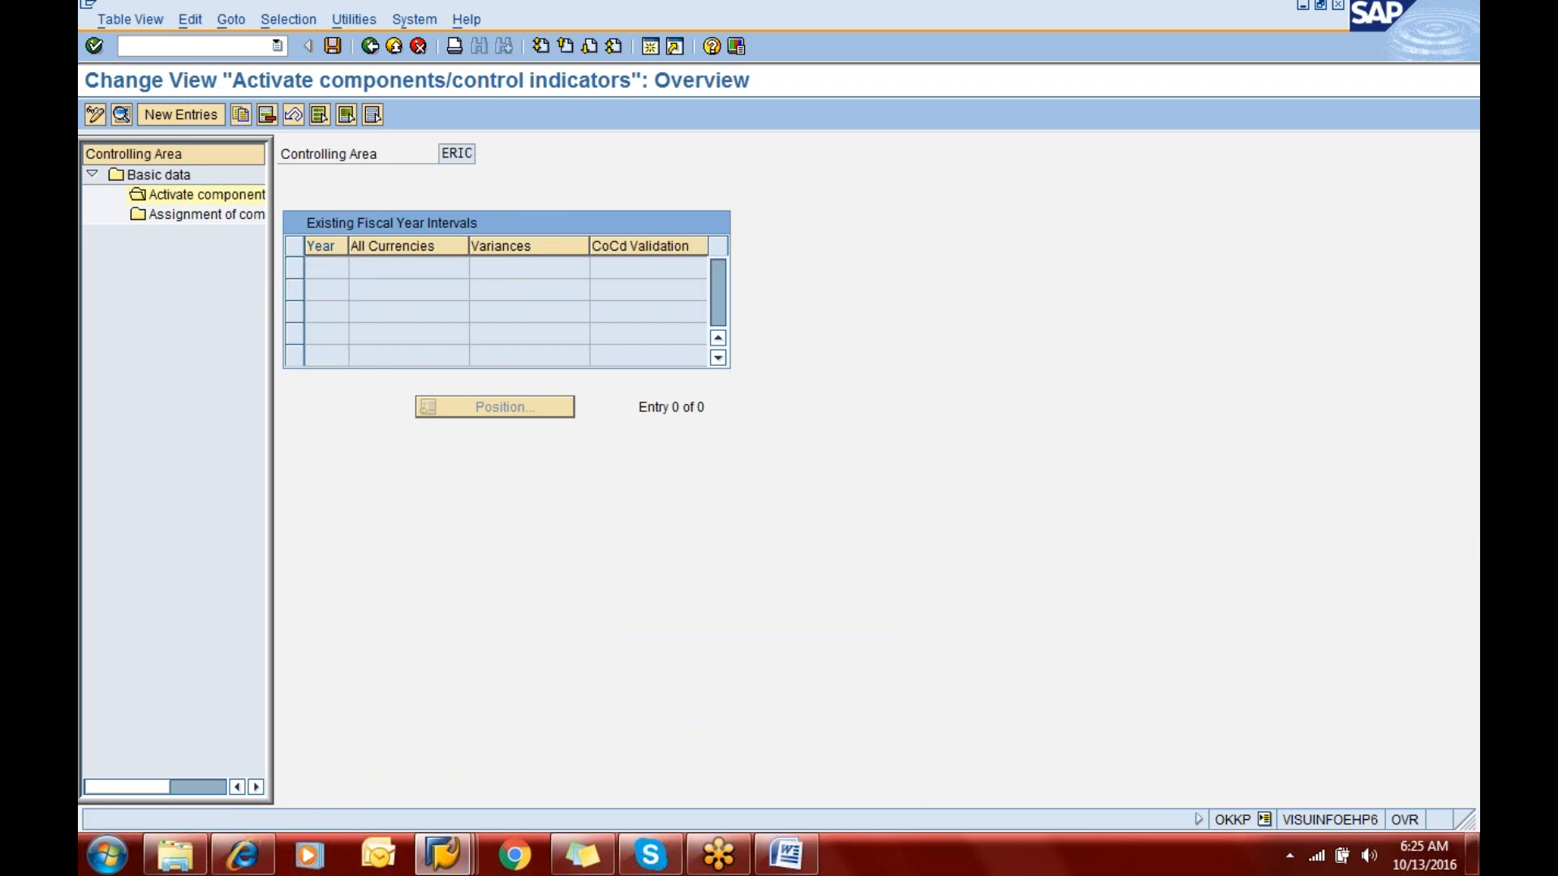
pyautogui.click(181, 114)
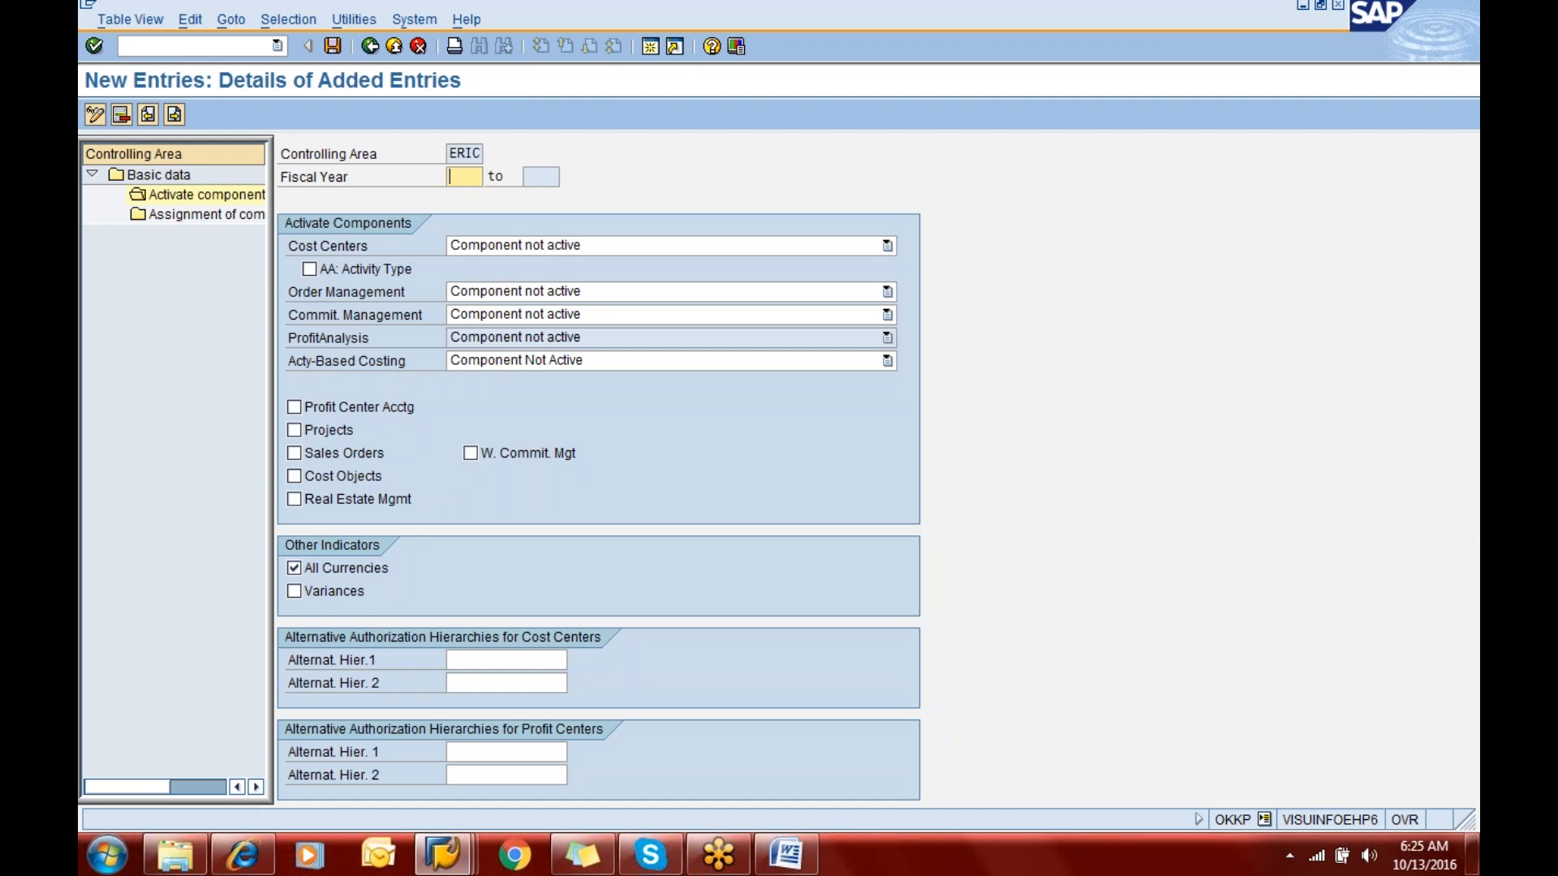
pyautogui.write('2016')
pyautogui.press('Tab')
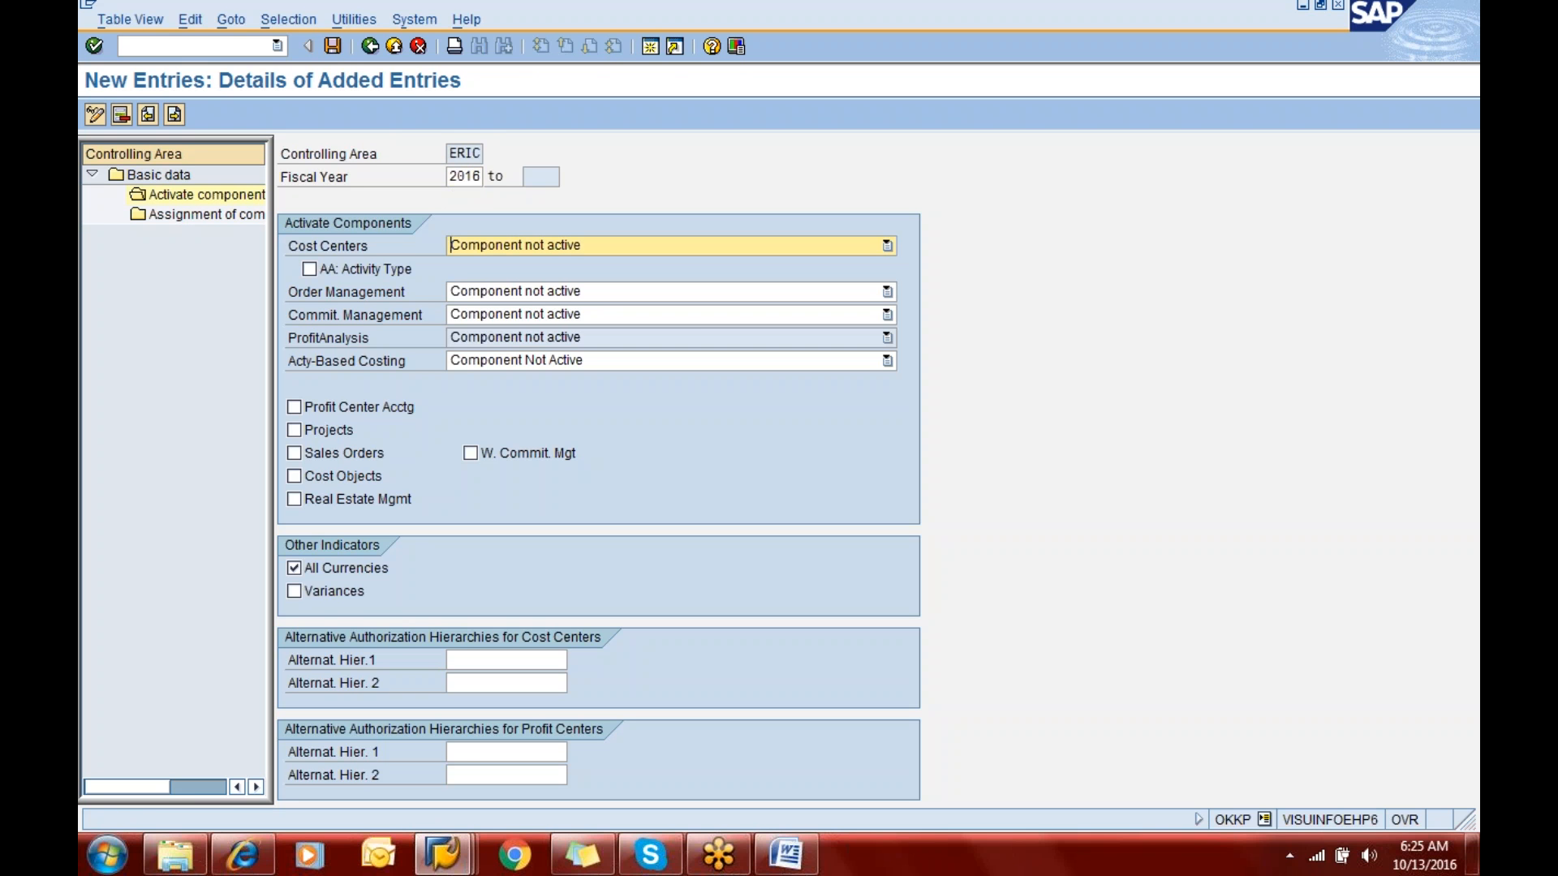
pyautogui.click(334, 46)
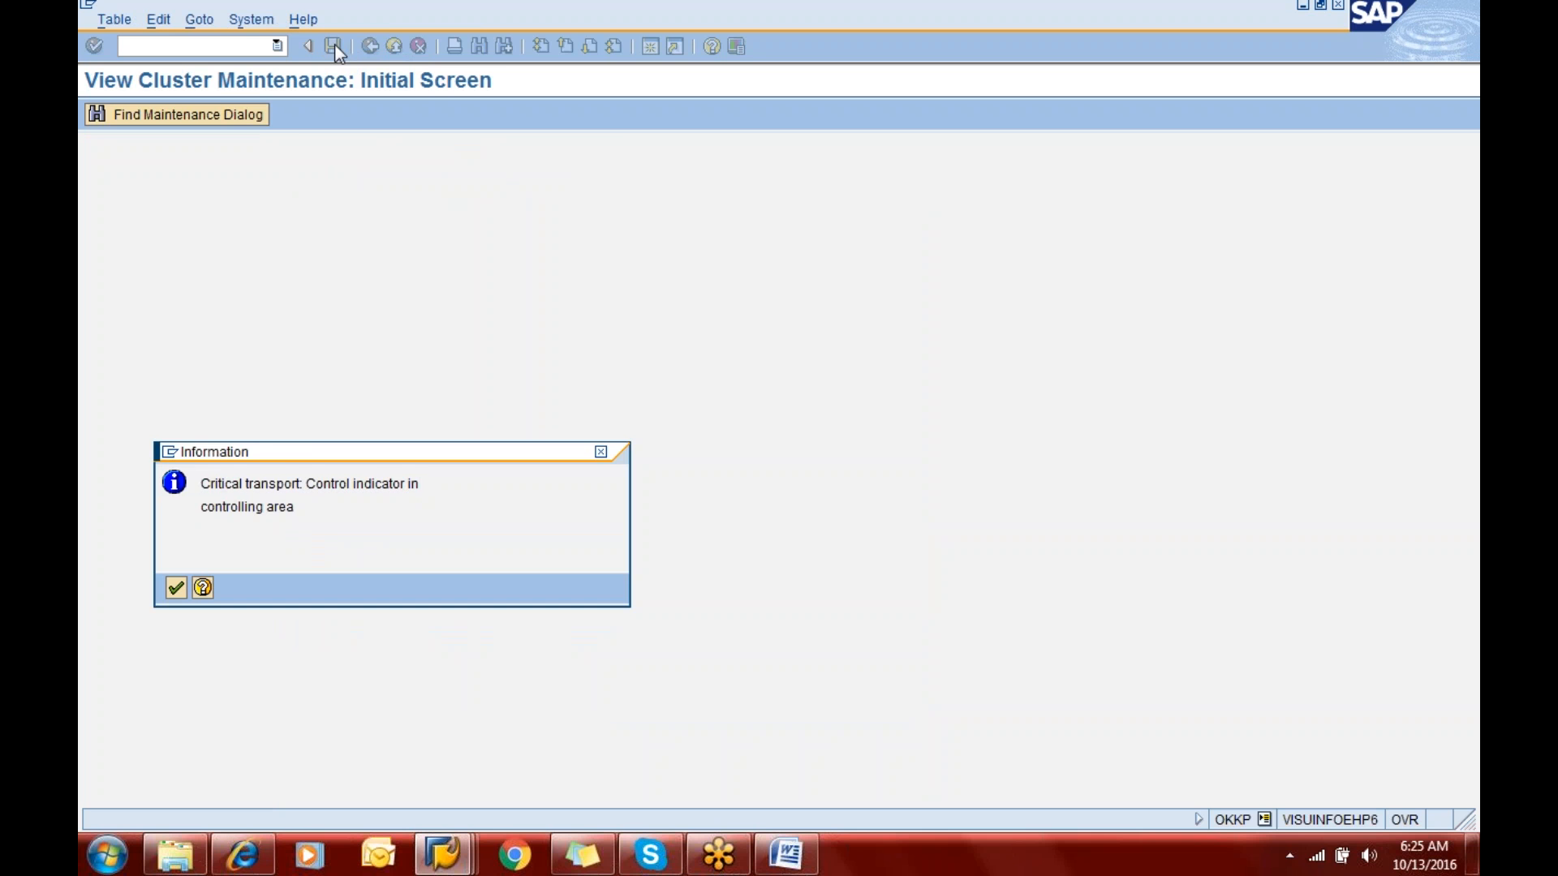
pyautogui.press('Return')
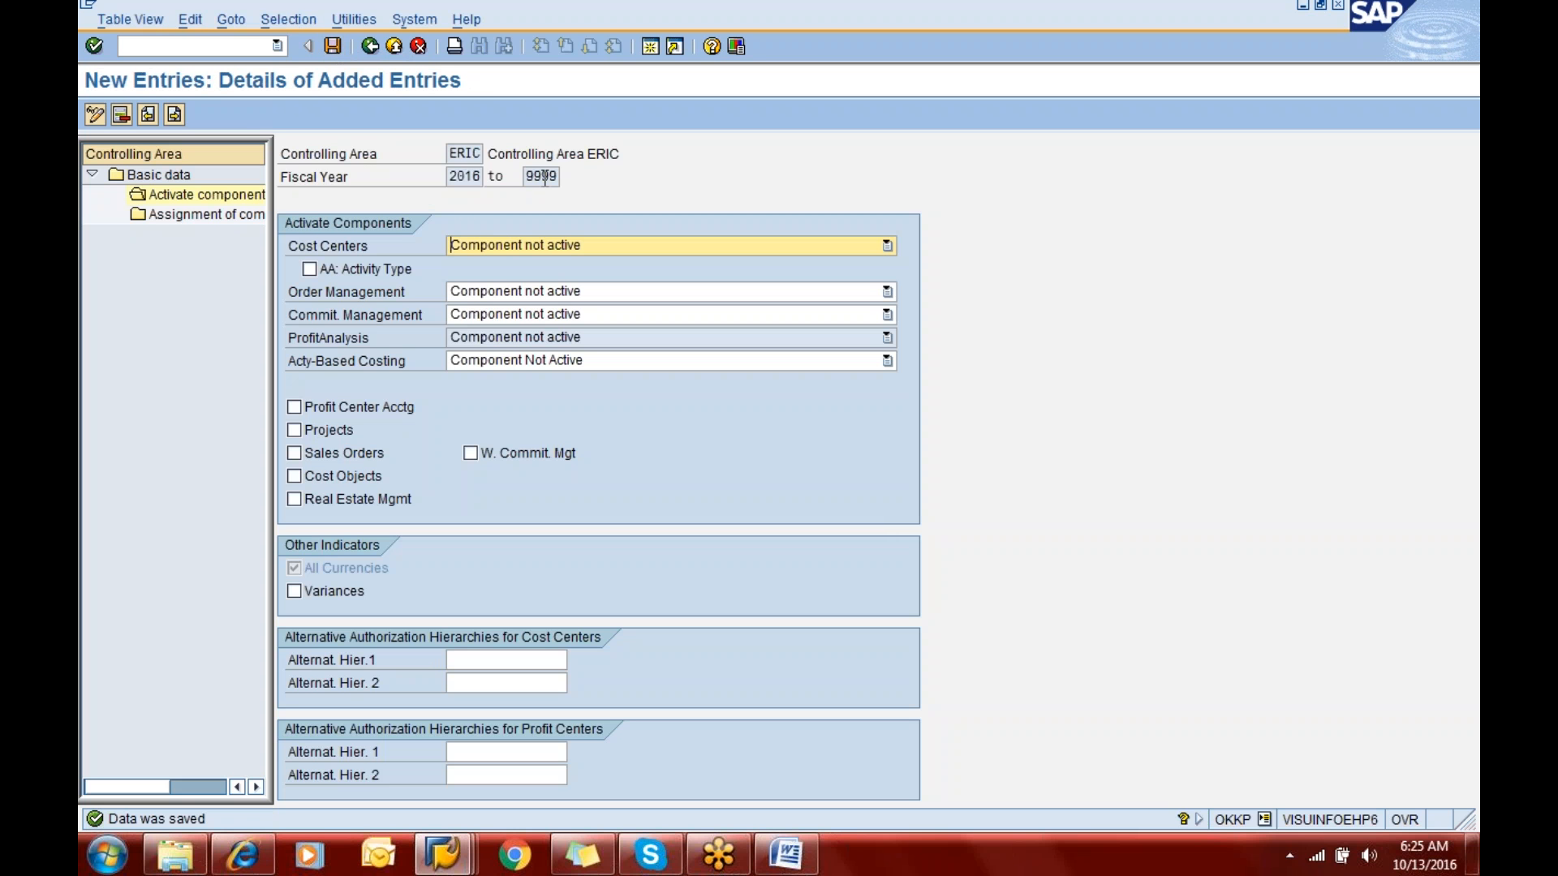
pyautogui.click(545, 177)
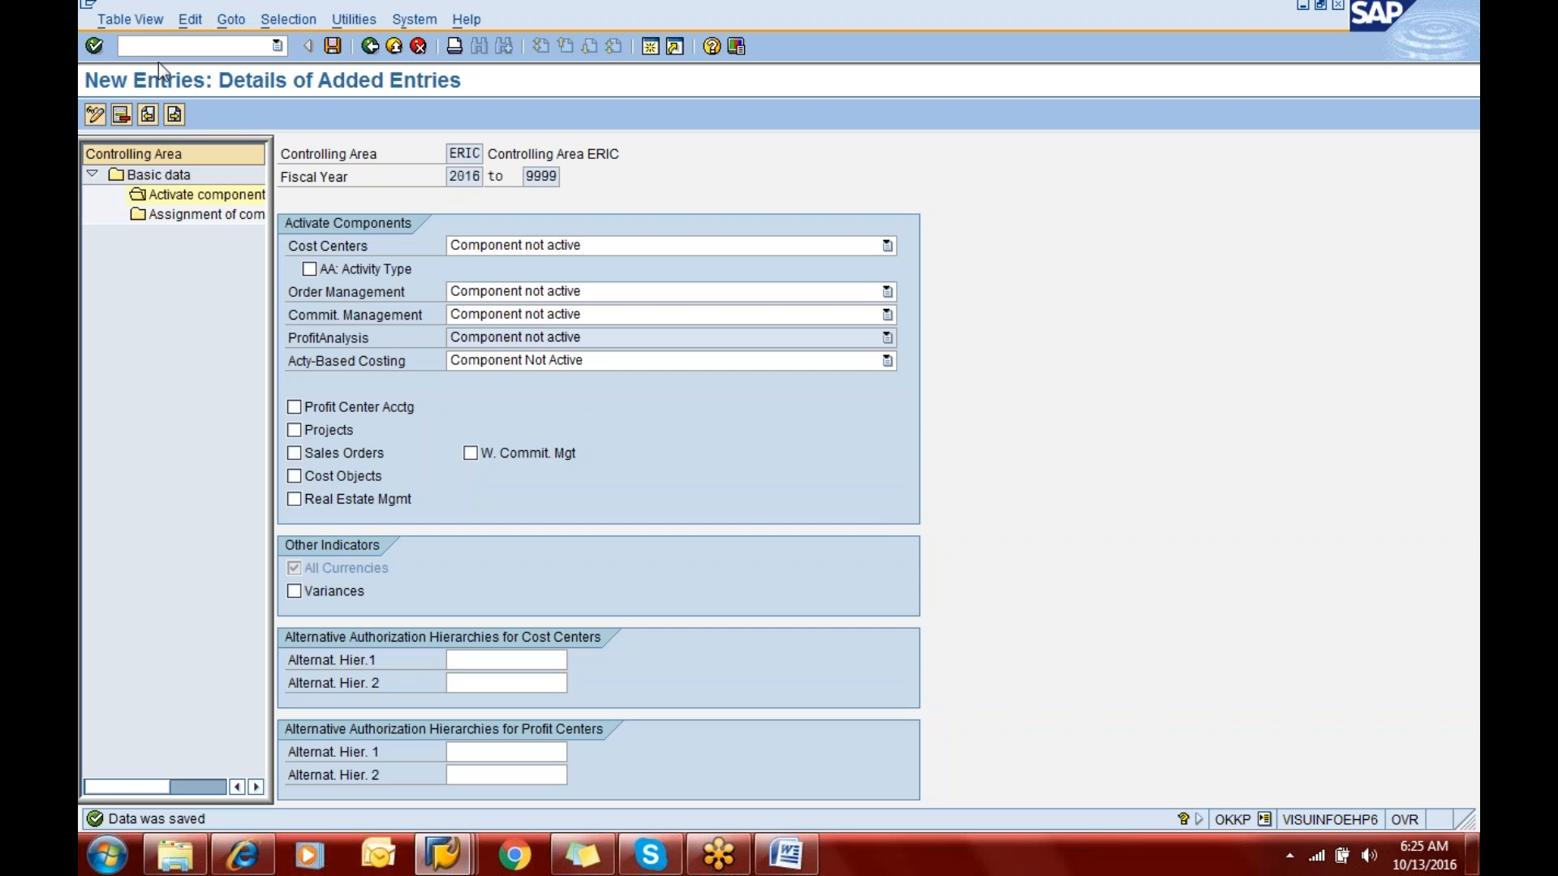
# - Leave the controlling area maintenance and go to the G/L account posting header in transaction F-02
pyautogui.click(151, 41)
pyautogui.write('/nex')
pyautogui.press('Return')
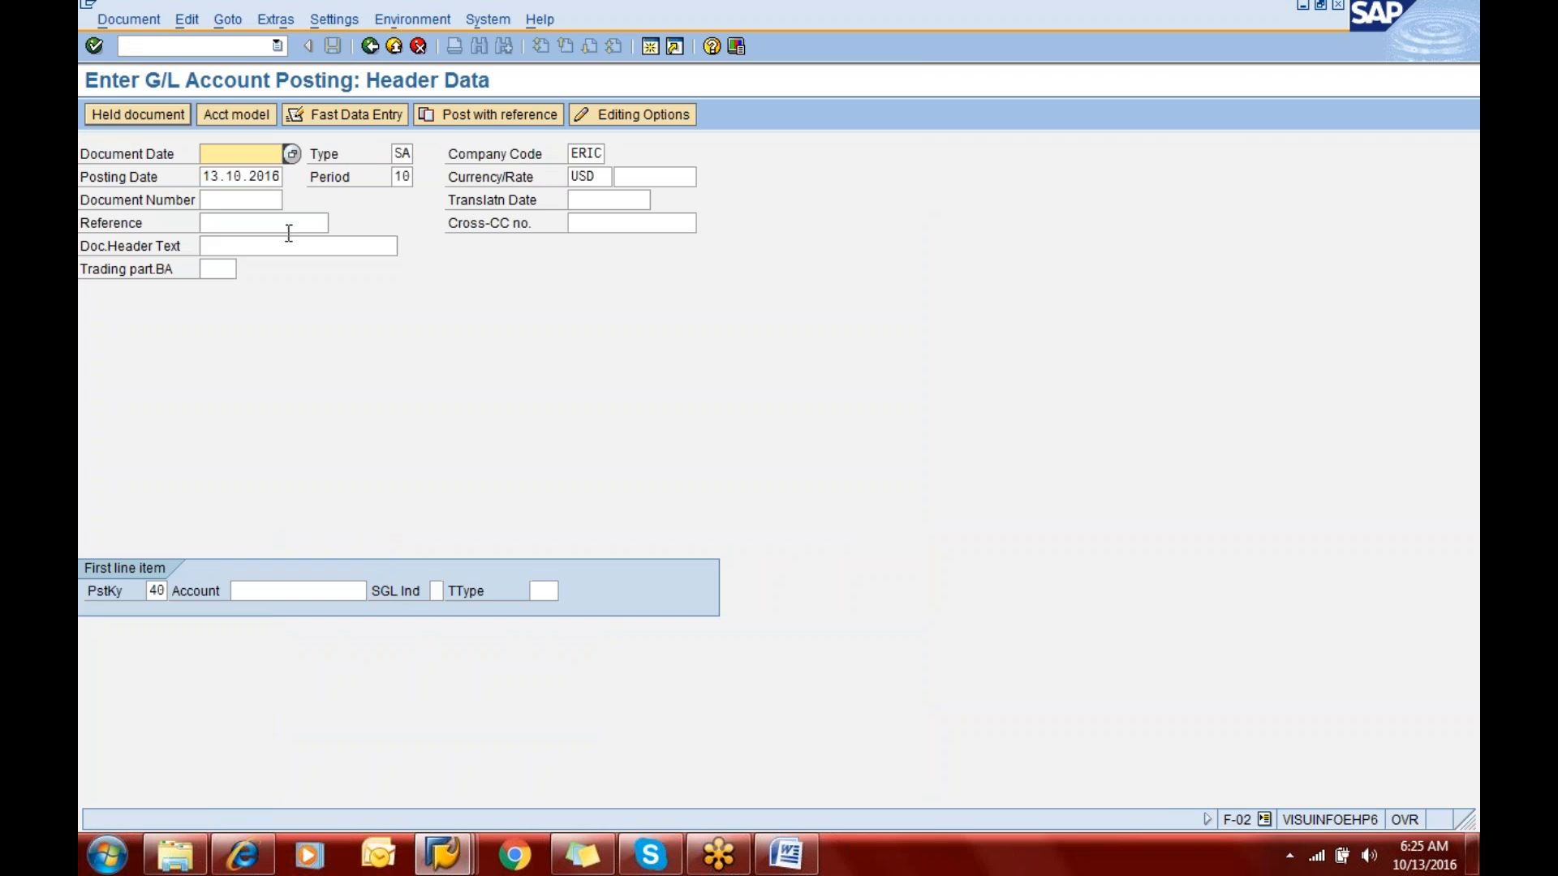
pyautogui.write('1')
pyautogui.hotkey('shift', 'Tab')
pyautogui.hotkey('shift', 'Tab')
pyautogui.hotkey('shift', 'Tab')
pyautogui.hotkey('shift', 'Tab')
pyautogui.hotkey('shift', 'Tab')
pyautogui.hotkey('shift', 'Tab')
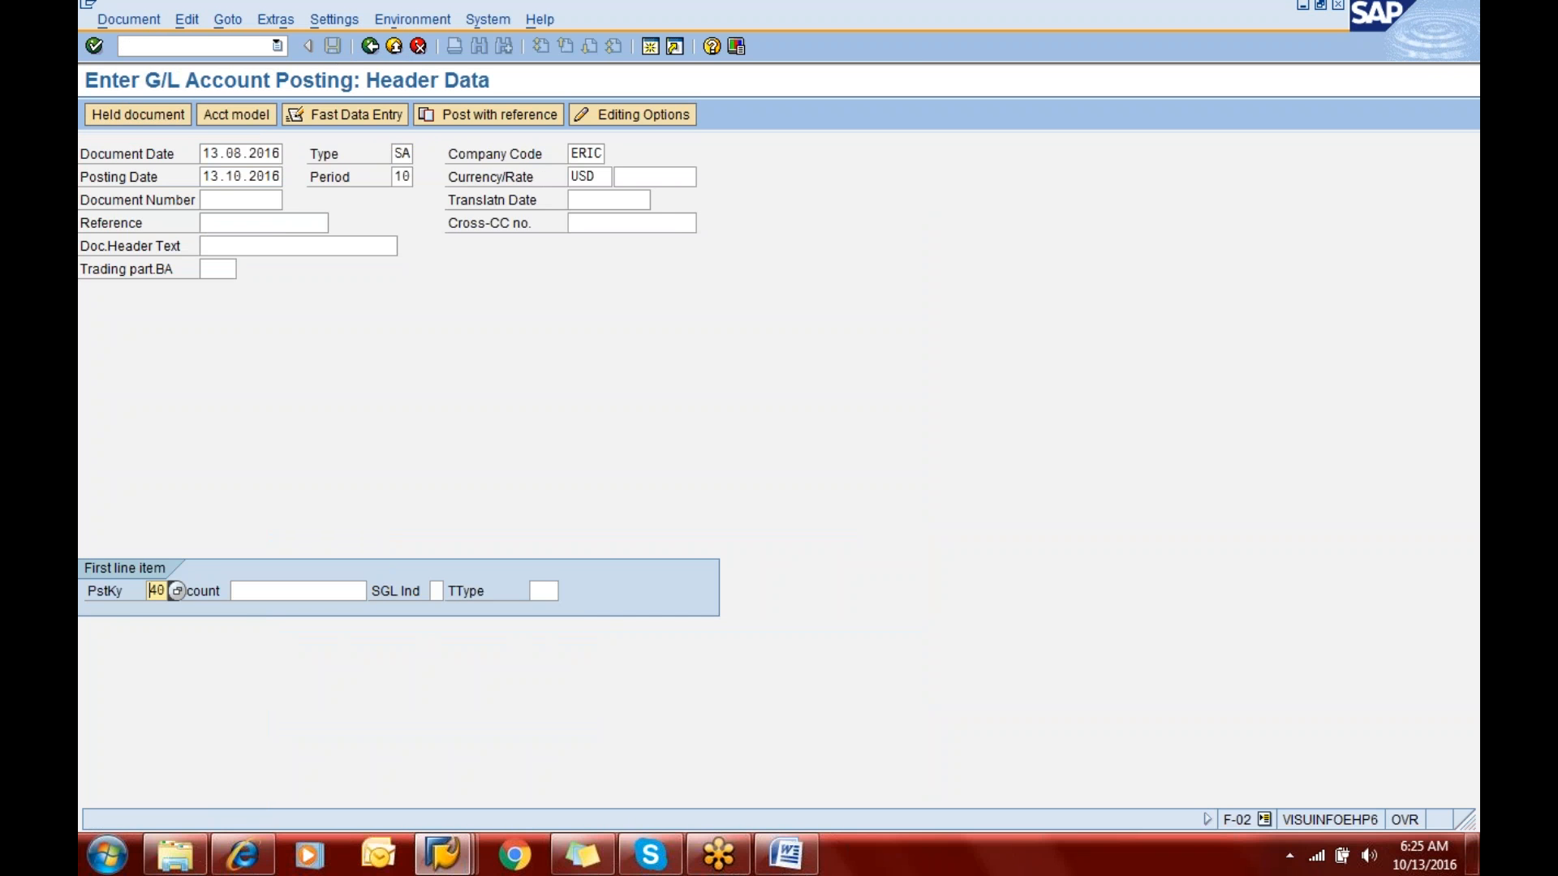
pyautogui.hotkey('shift', 'Tab')
pyautogui.hotkey('shift', 'Tab')
pyautogui.hotkey('shift', 'Tab')
pyautogui.hotkey('shift', 'Tab')
pyautogui.hotkey('shift', 'Tab')
pyautogui.hotkey('shift', 'Tab')
pyautogui.hotkey('shift', 'Tab')
pyautogui.hotkey('shift', 'Tab')
pyautogui.hotkey('shift', 'Tab')
pyautogui.hotkey('shift', 'Tab')
pyautogui.hotkey('shift', 'Tab')
pyautogui.hotkey('shift', 'Tab')
pyautogui.hotkey('shift', 'Tab')
pyautogui.hotkey('shift', 'Tab')
pyautogui.press('Tab')
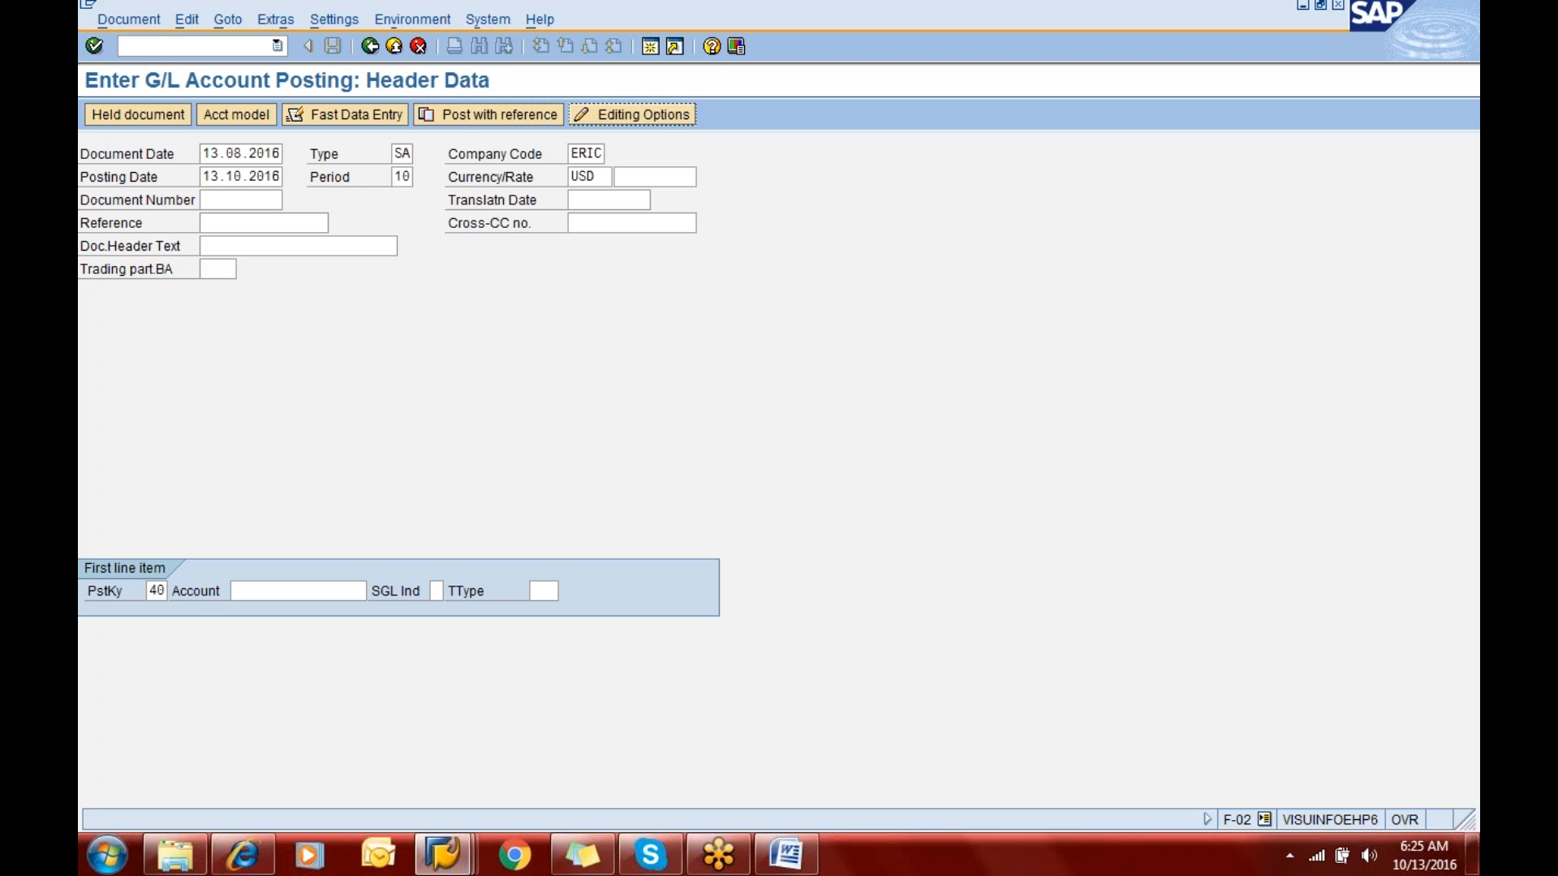
pyautogui.press('Tab')
pyautogui.press('Tab')
pyautogui.hotkey('shift', 'Tab')
pyautogui.press('BackSpace')
pyautogui.press('BackSpace')
pyautogui.press('BackSpace')
pyautogui.press('BackSpace')
pyautogui.press('BackSpace')
pyautogui.press('BackSpace')
pyautogui.press('BackSpace')
pyautogui.press('BackSpace')
pyautogui.press('BackSpace')
pyautogui.press('BackSpace')
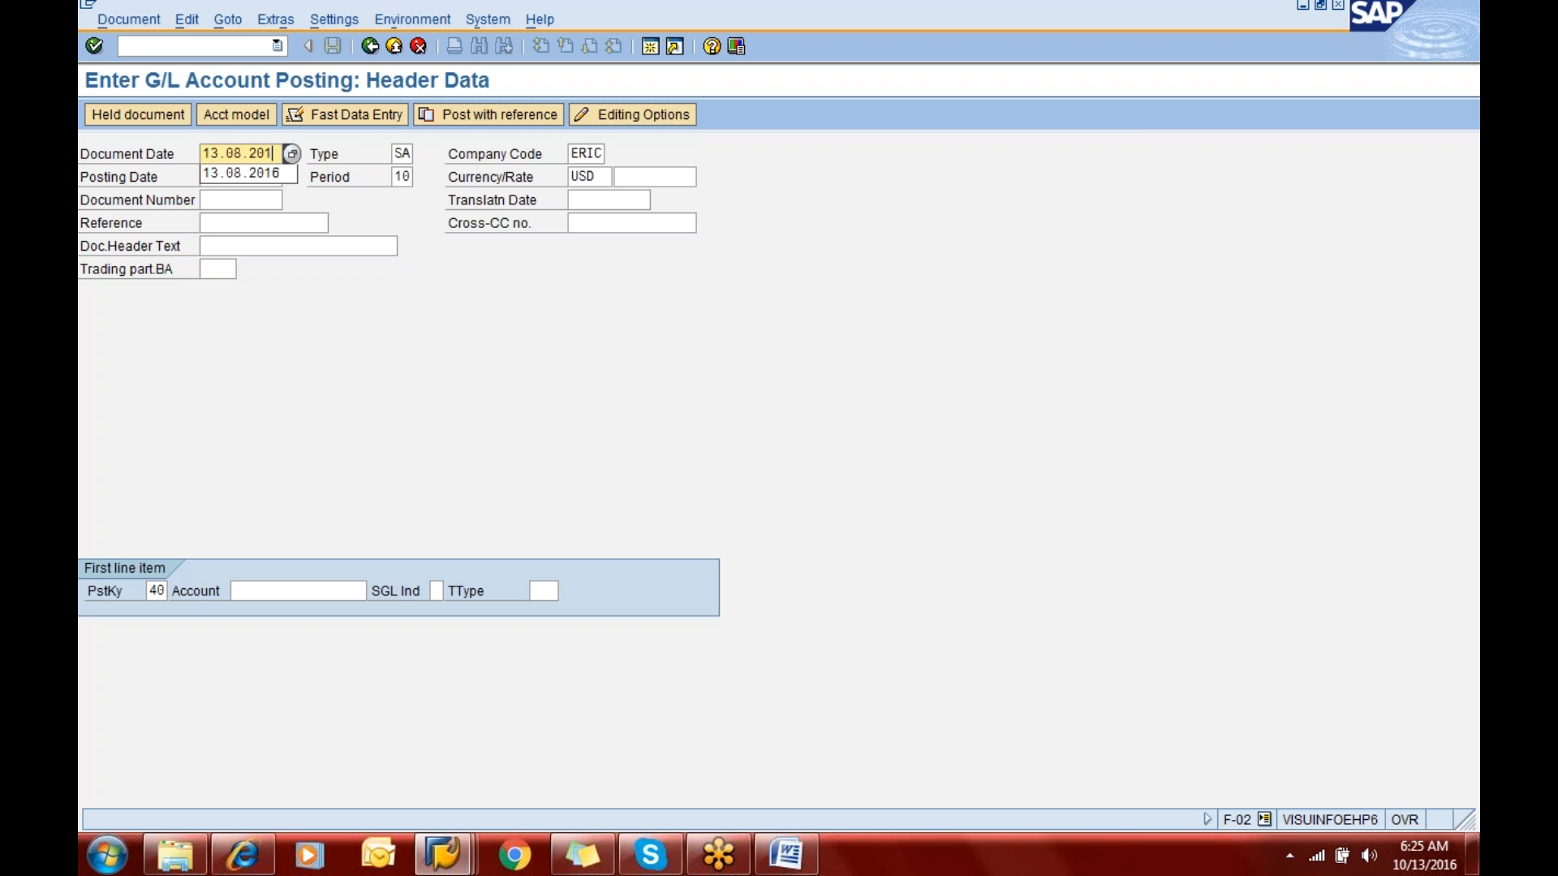
# - Set the document date of the G/L posting to 13.10.2016 from the previously used dates
pyautogui.press('Up')
pyautogui.press('Up')
pyautogui.press('Up')
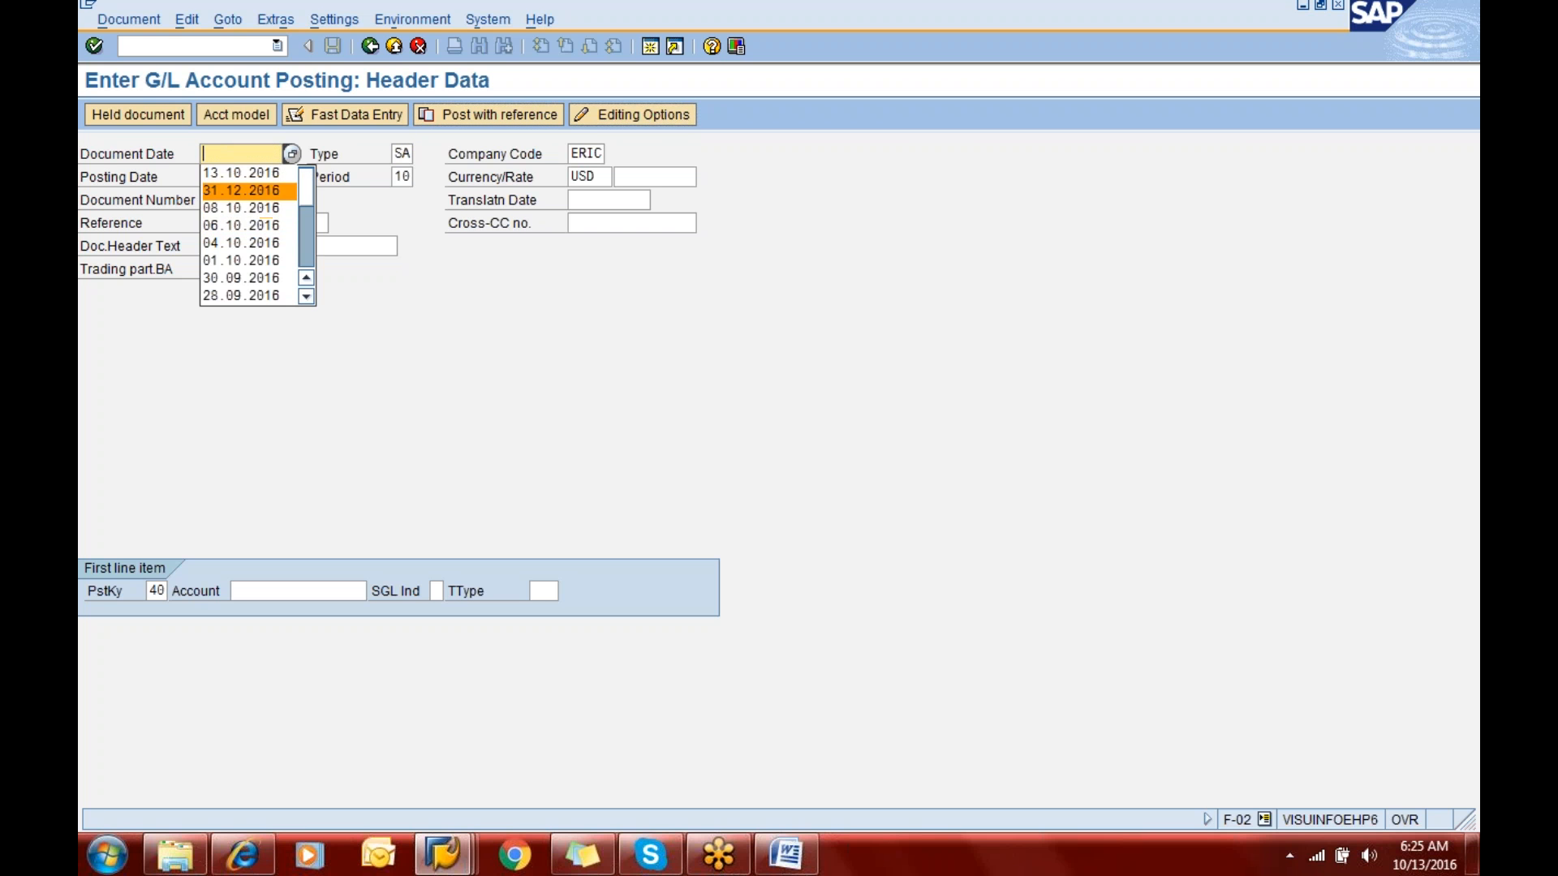
pyautogui.press('Return')
pyautogui.press('Tab')
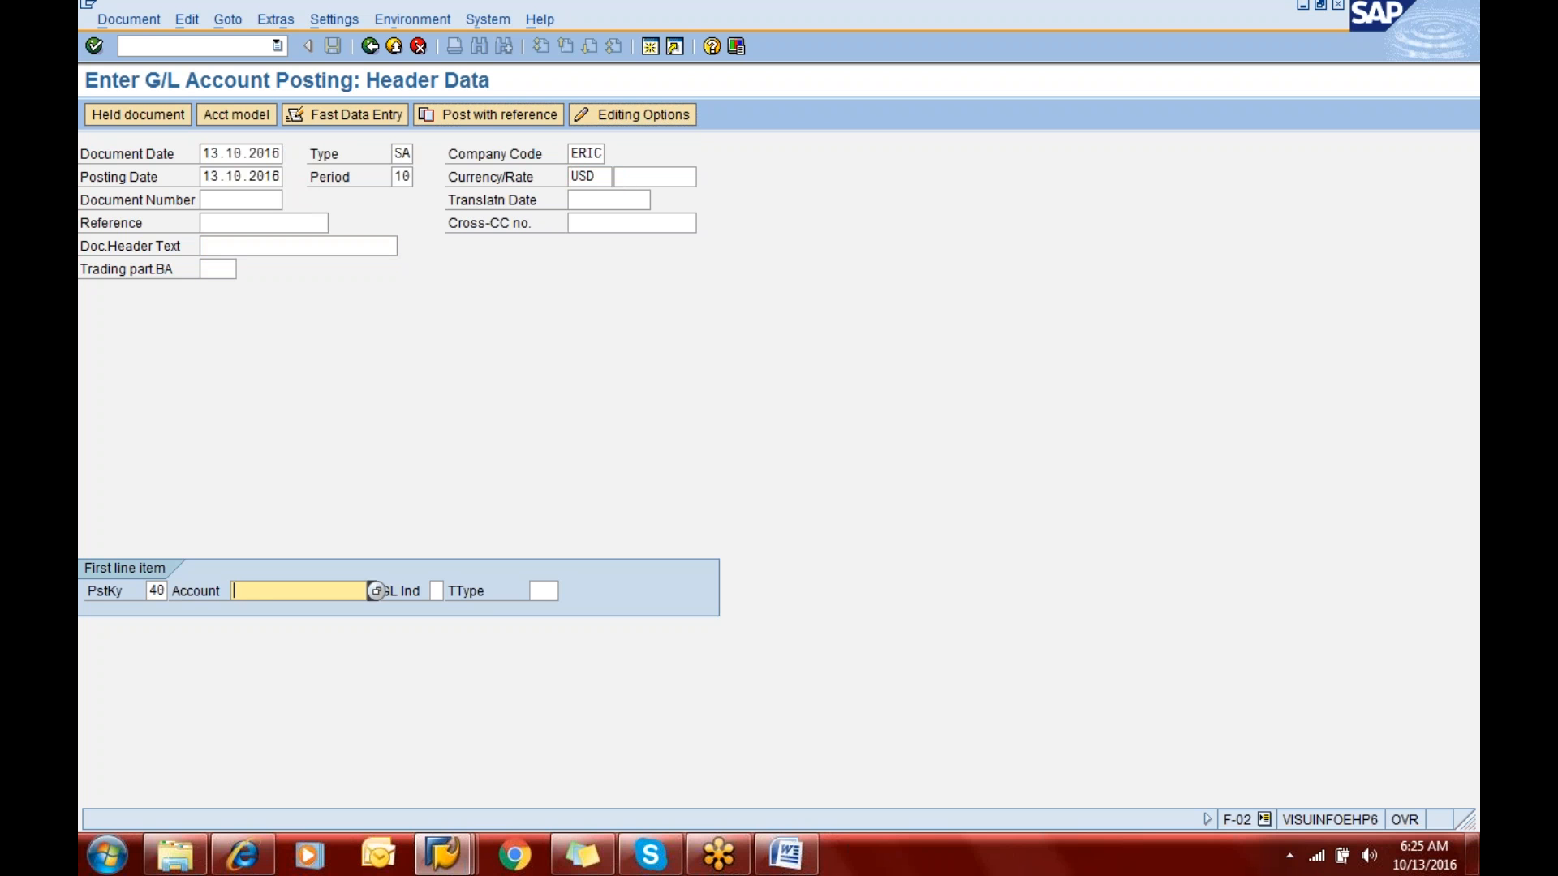
# - Enter G/L account 200100 for the first line item with posting key 40 and proceed to its details
pyautogui.write('2001')
pyautogui.press('Down')
pyautogui.press('Return')
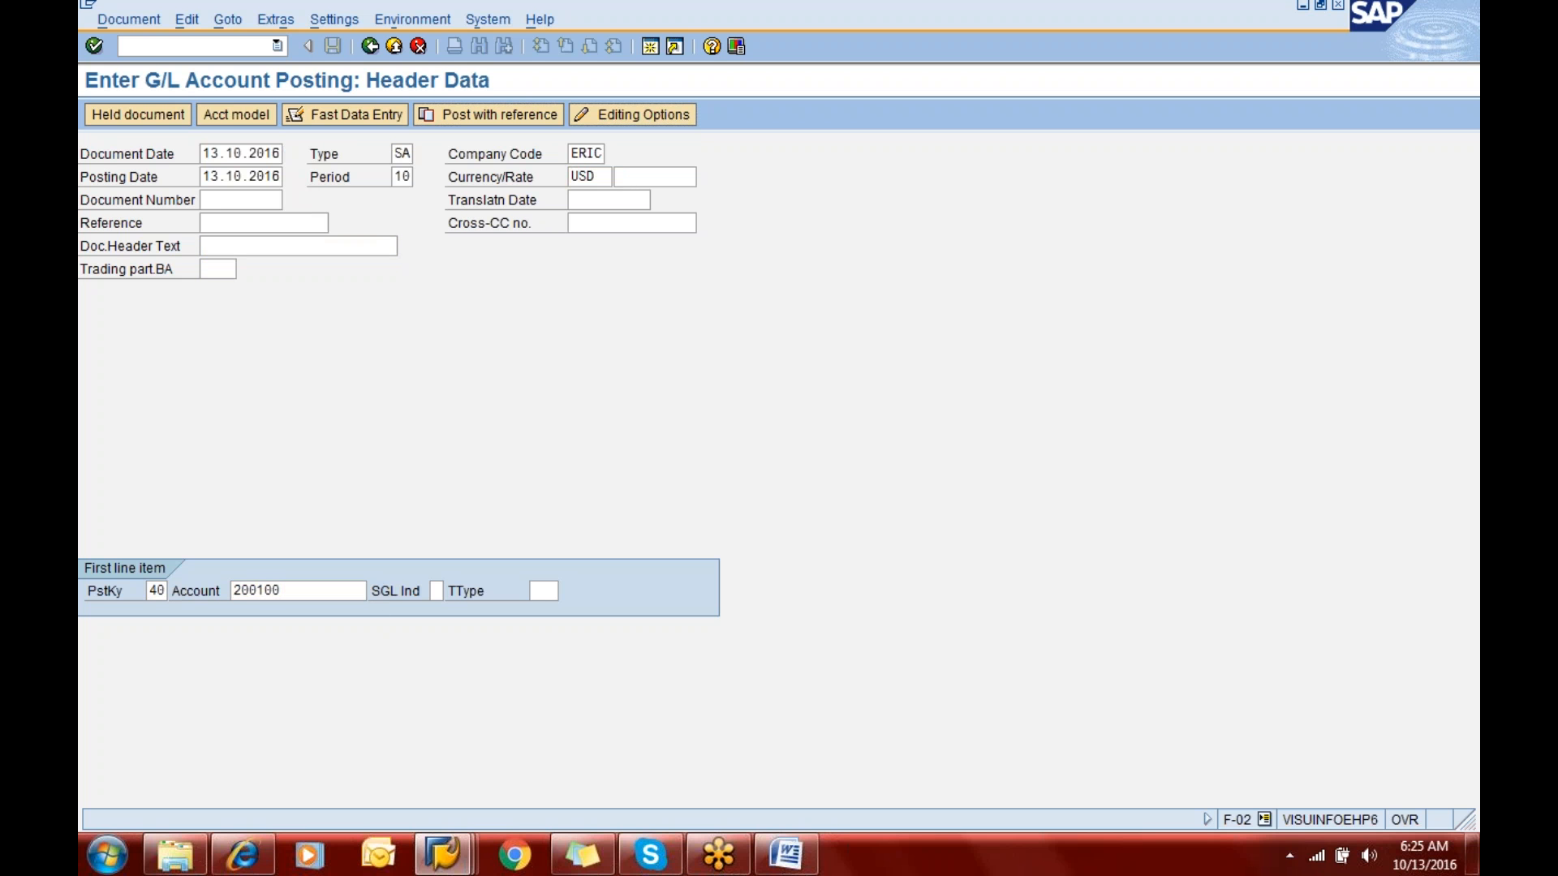
pyautogui.press('Return')
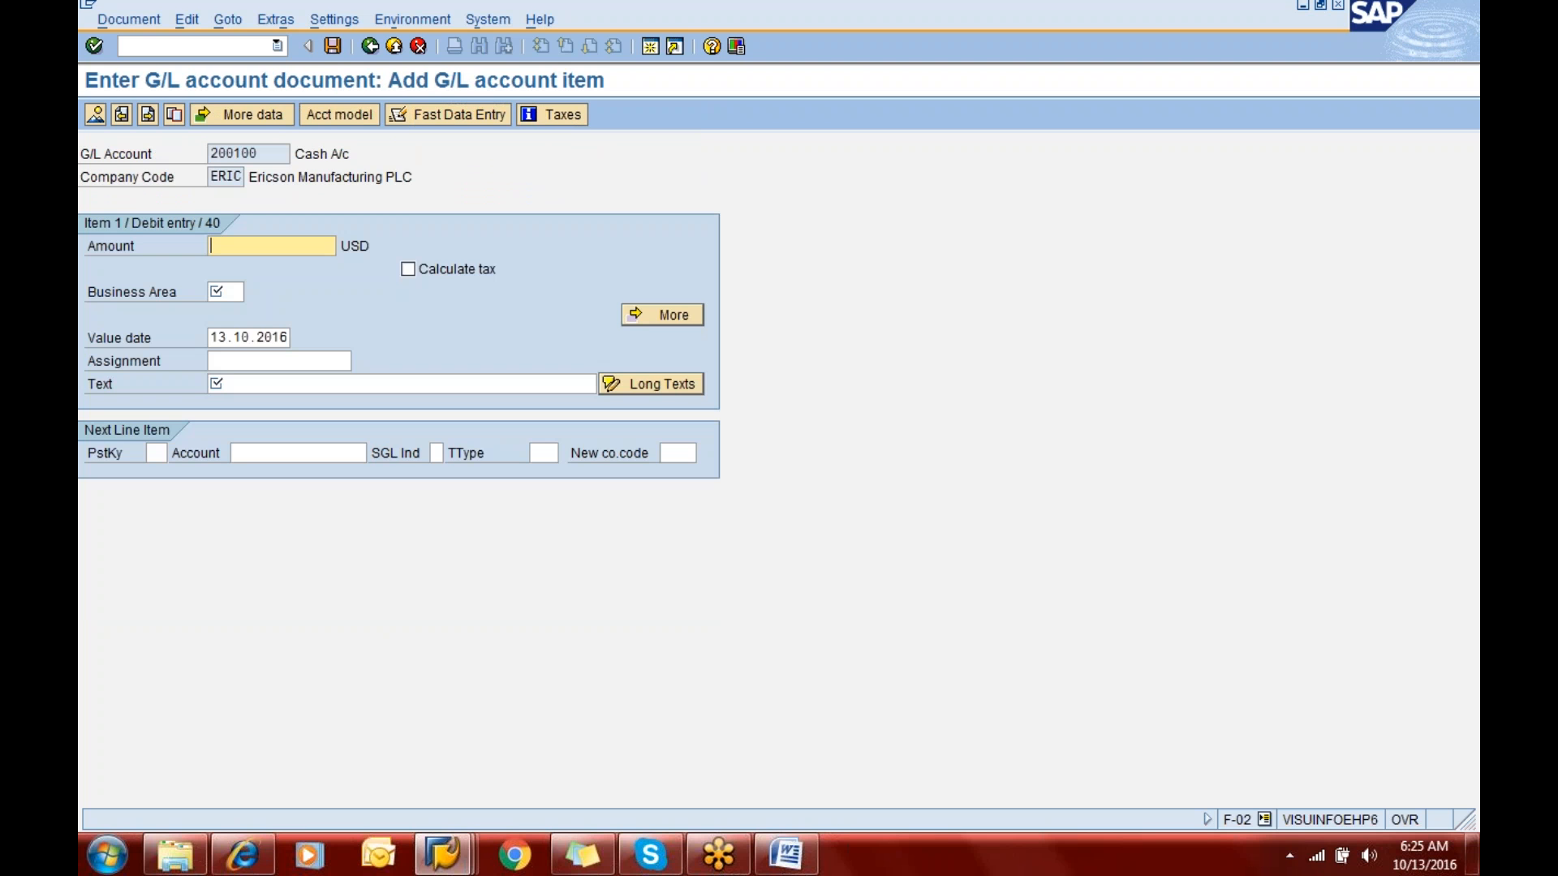
# - Fill in the debit item with amount 200000, business area eric and text "Being cash from share capital"
pyautogui.write('200000')
pyautogui.press('Tab')
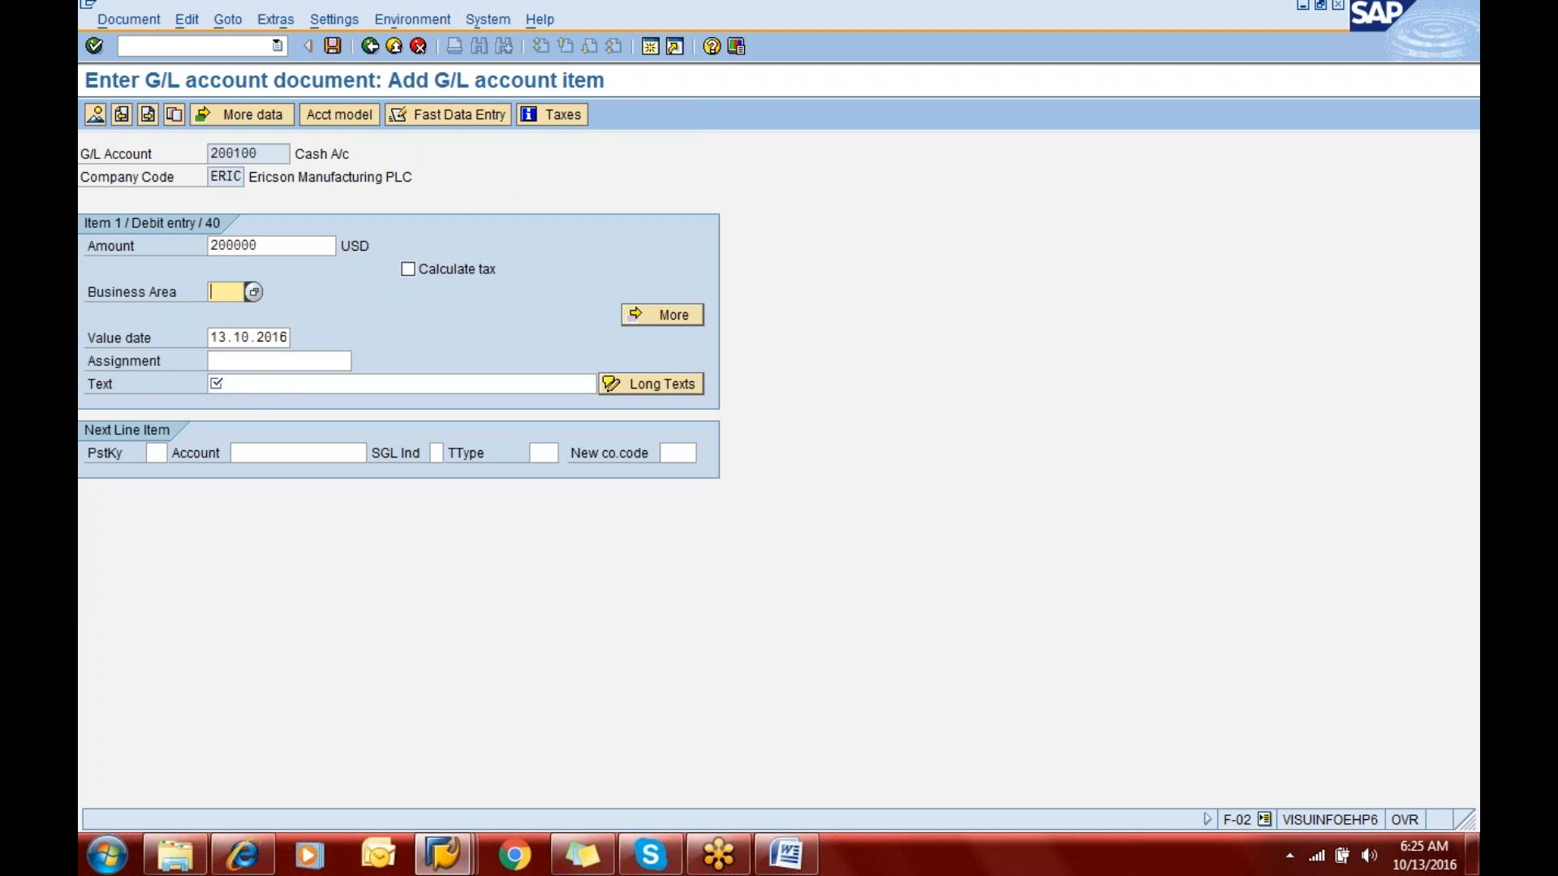
pyautogui.press('BackSpace')
pyautogui.press('Down')
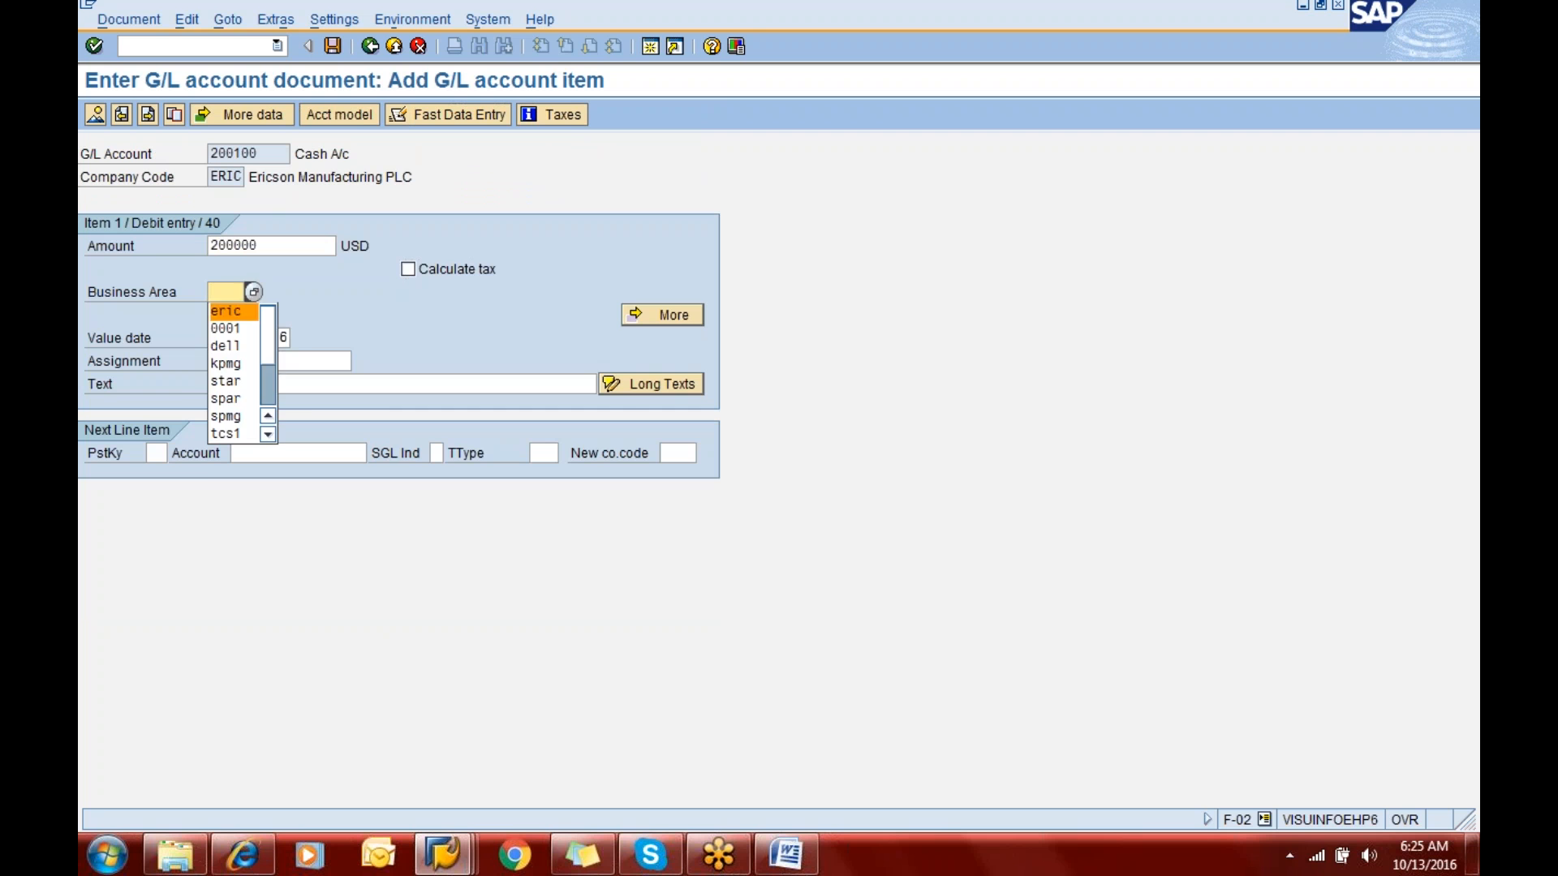
pyautogui.press('Return')
pyautogui.press('Tab')
pyautogui.press('Tab')
pyautogui.press('Tab')
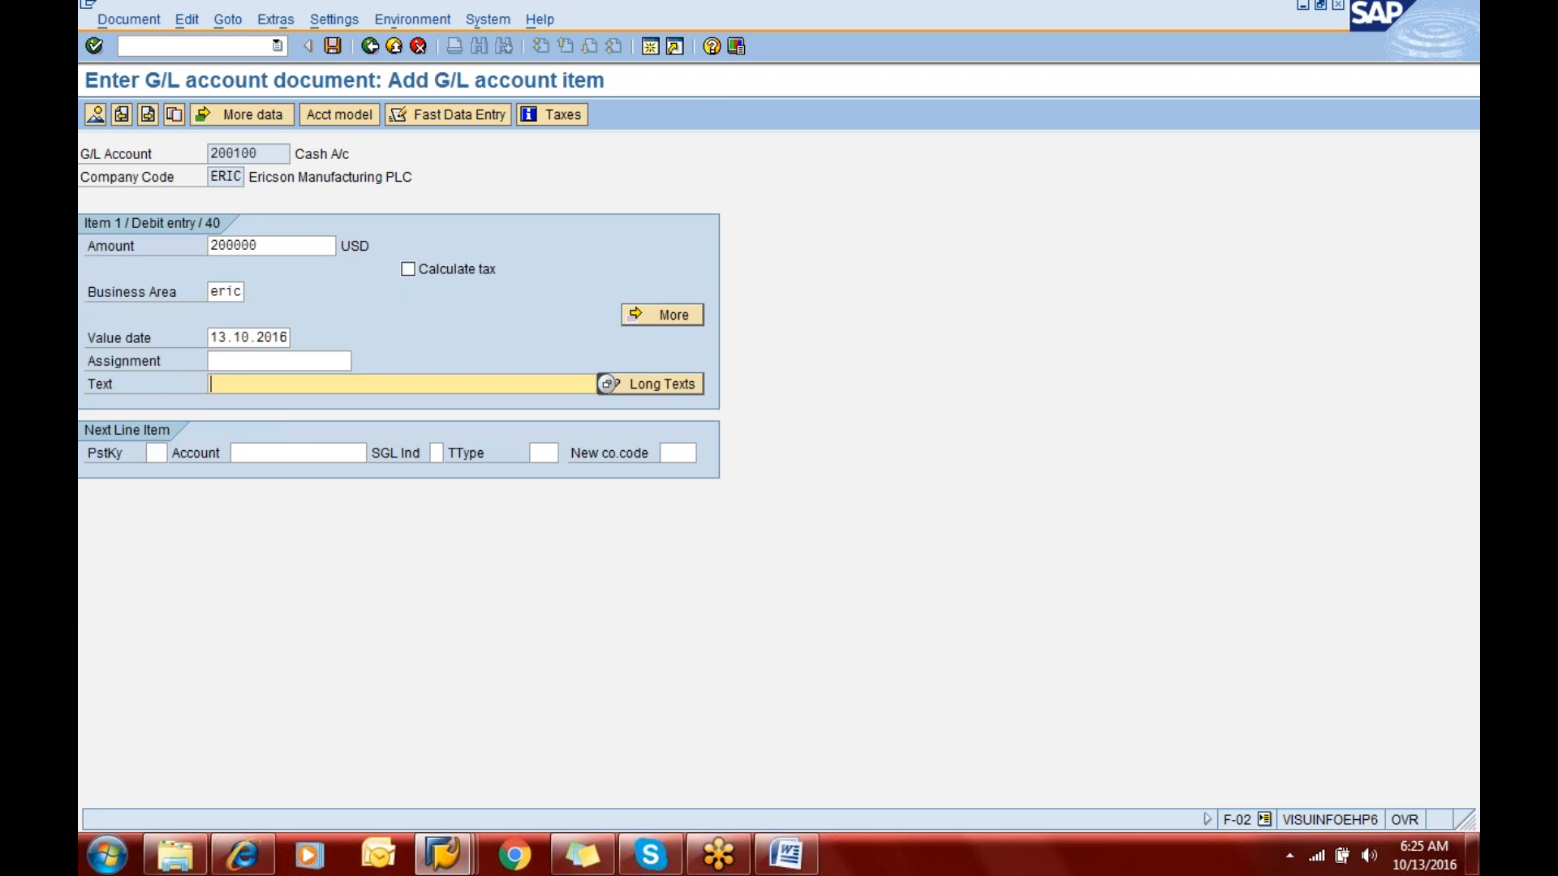
pyautogui.write('bei')
pyautogui.press('Down')
pyautogui.press('Return')
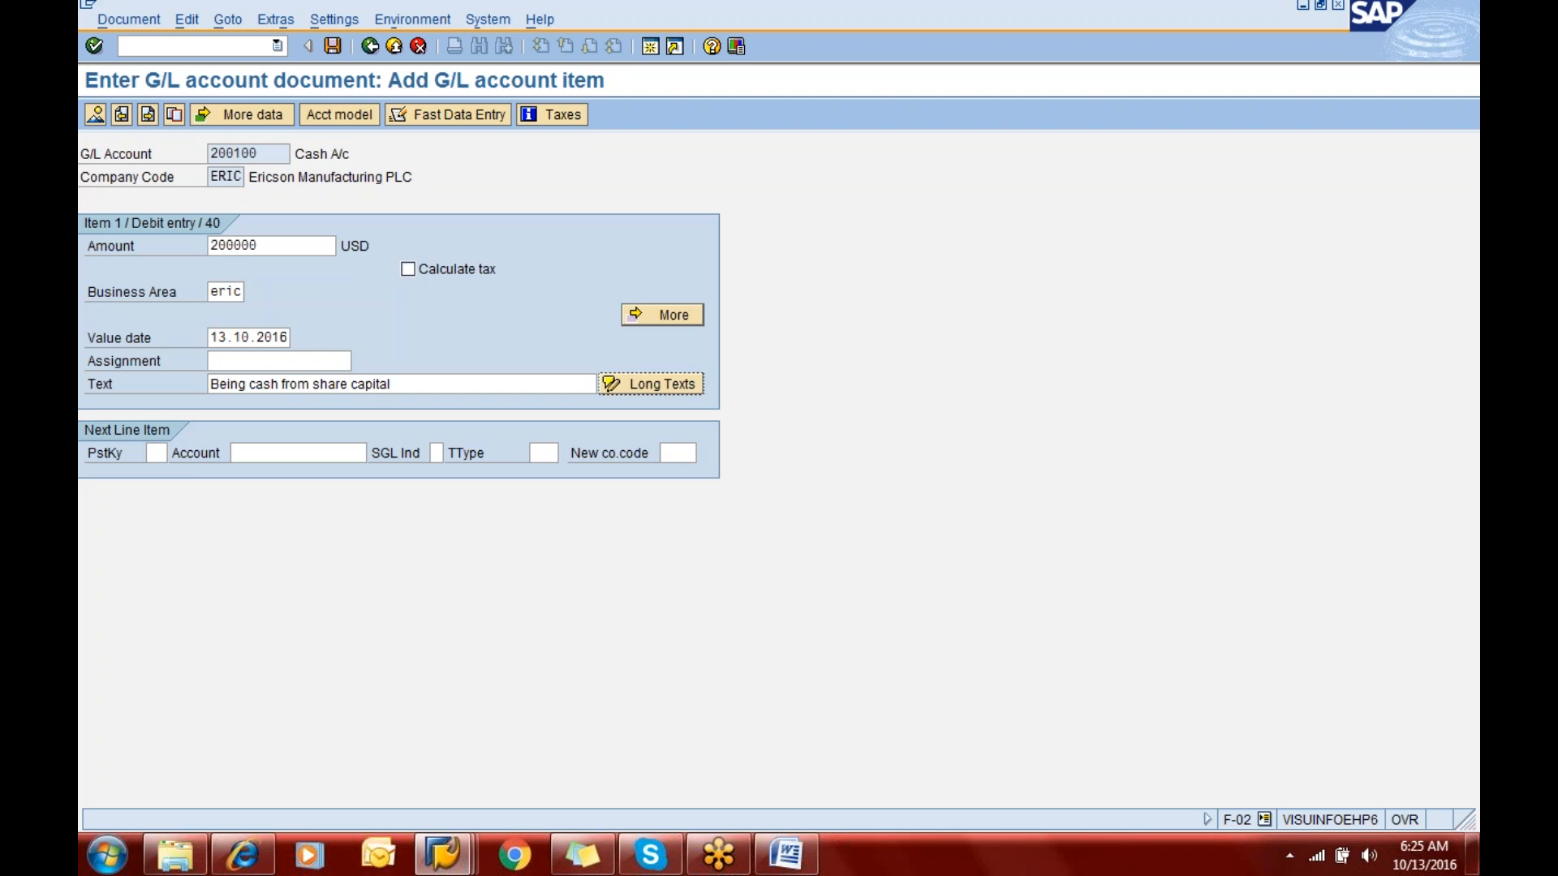
# - Add the next line item with posting key 50 and G/L account 100000
pyautogui.press('Tab')
pyautogui.write('50')
pyautogui.press('Tab')
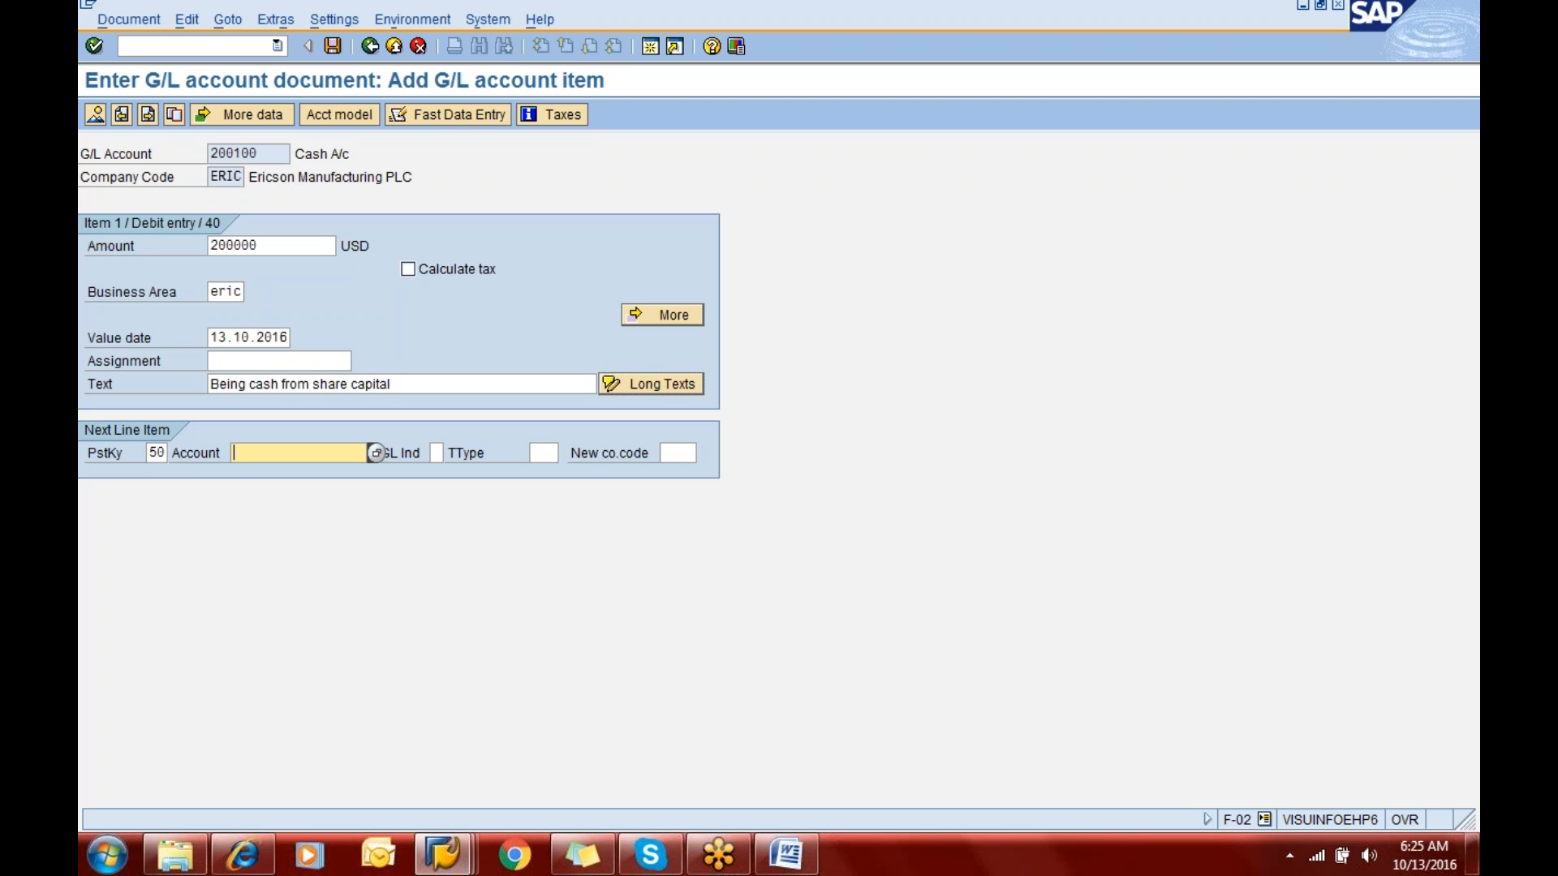
pyautogui.write('100000')
pyautogui.press('Return')
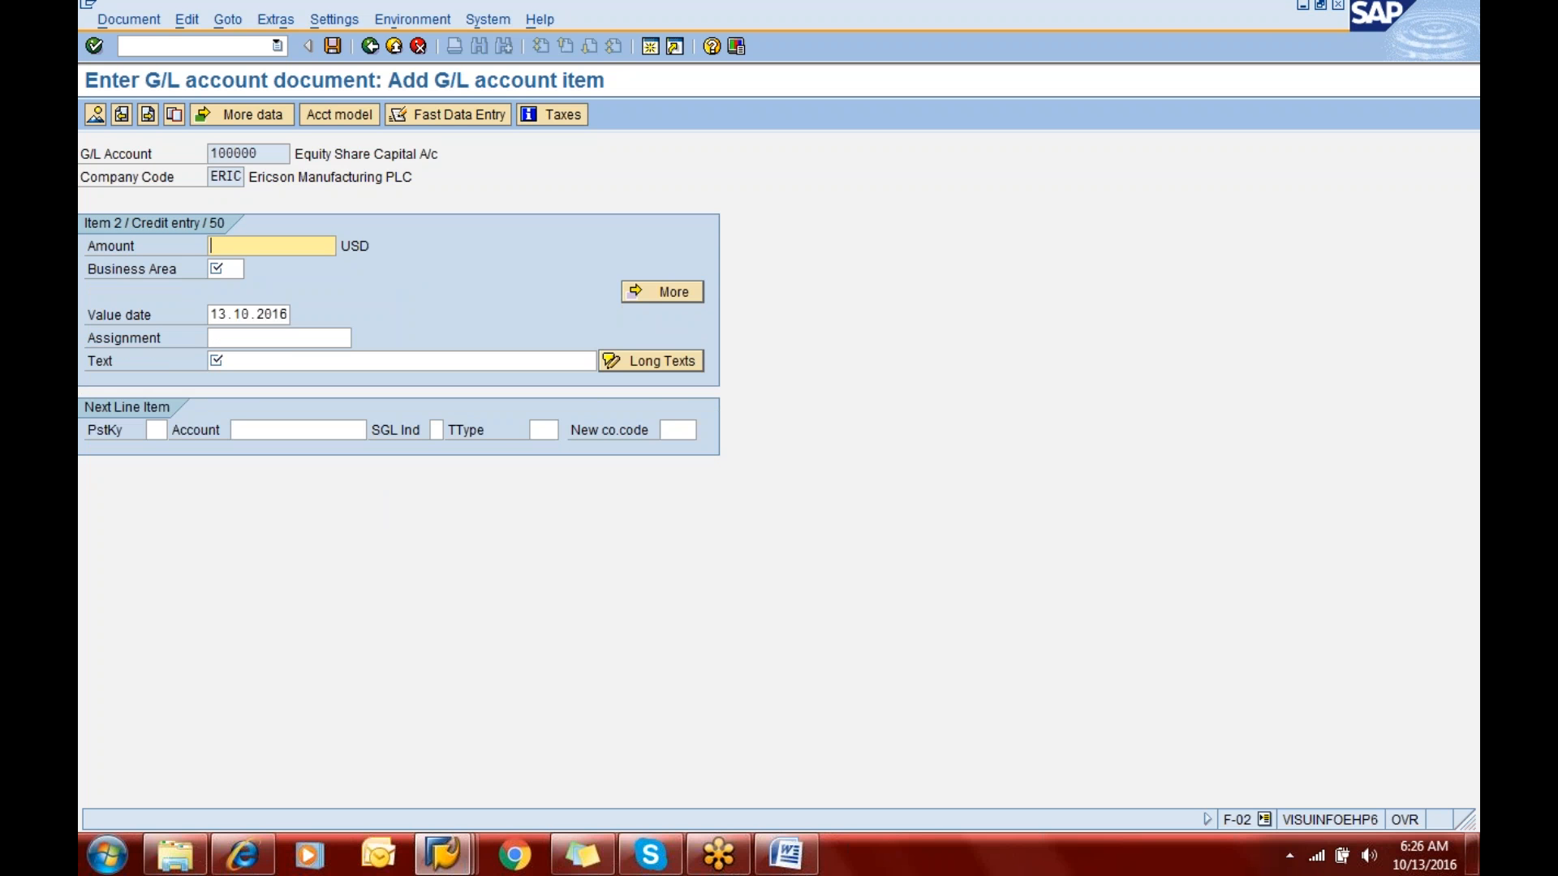
# - Fill in the credit item with amount 200000, business area eric and text "Being cash from share capital"
pyautogui.write('200000')
pyautogui.press('Tab')
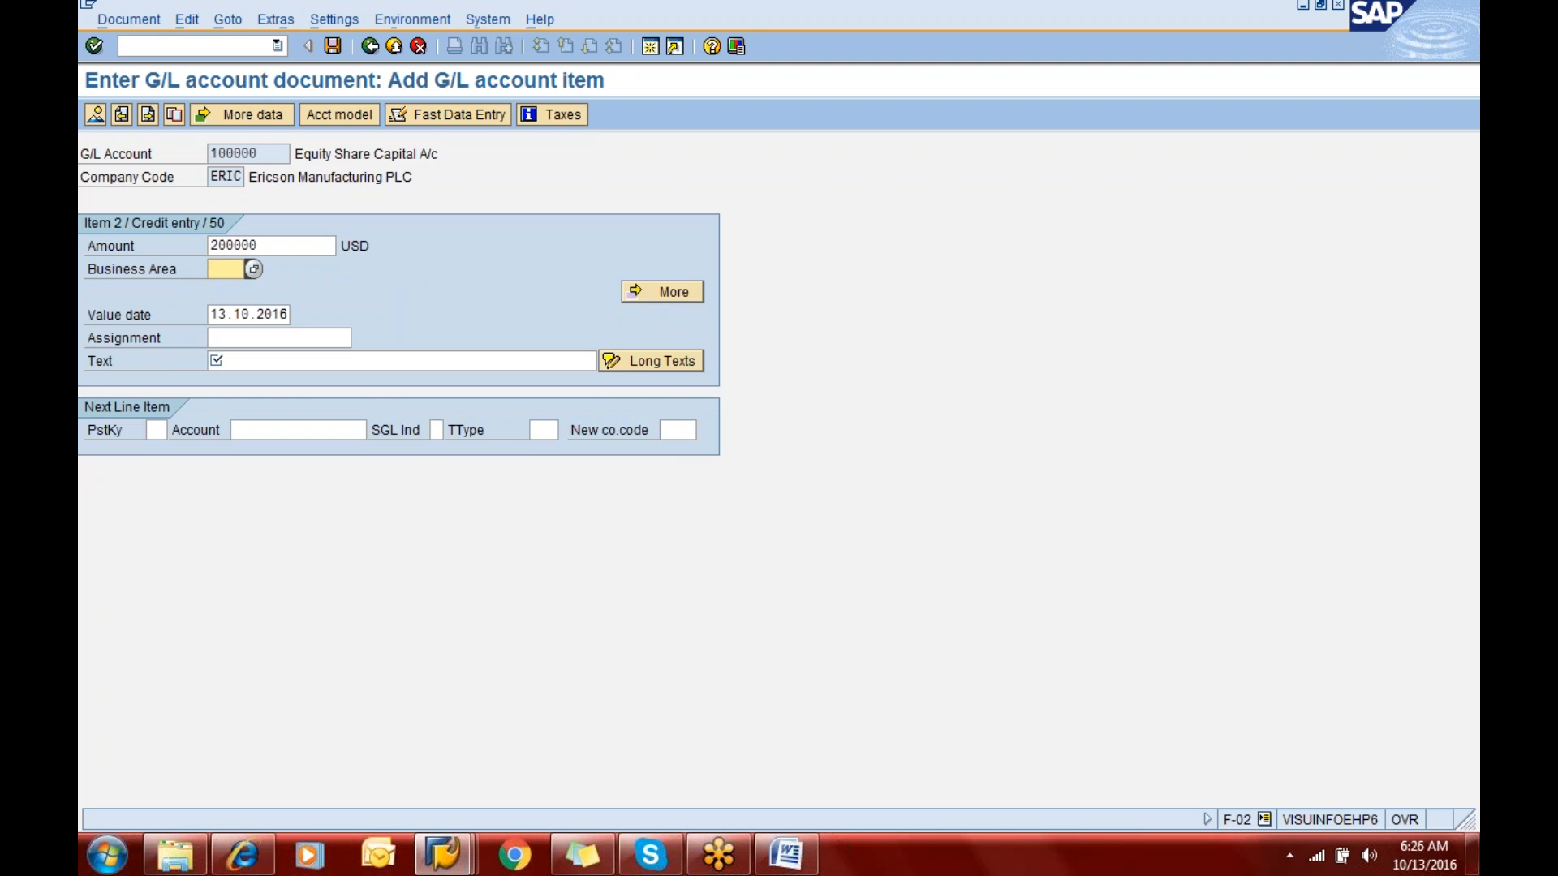
pyautogui.write('eric')
pyautogui.press('Tab')
pyautogui.press('Tab')
pyautogui.press('Tab')
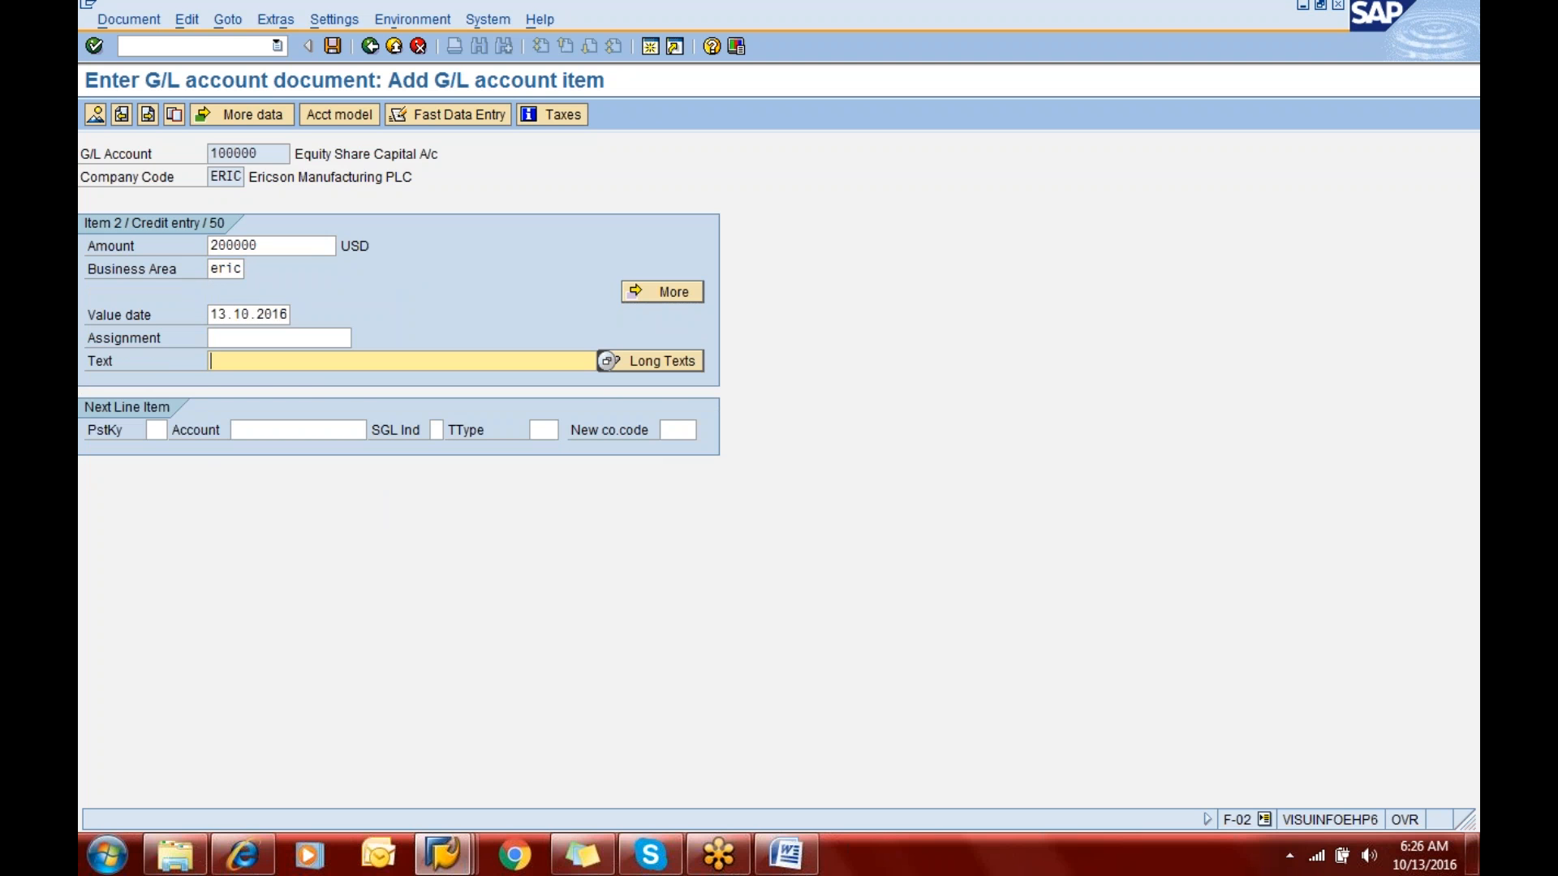
pyautogui.write('Being')
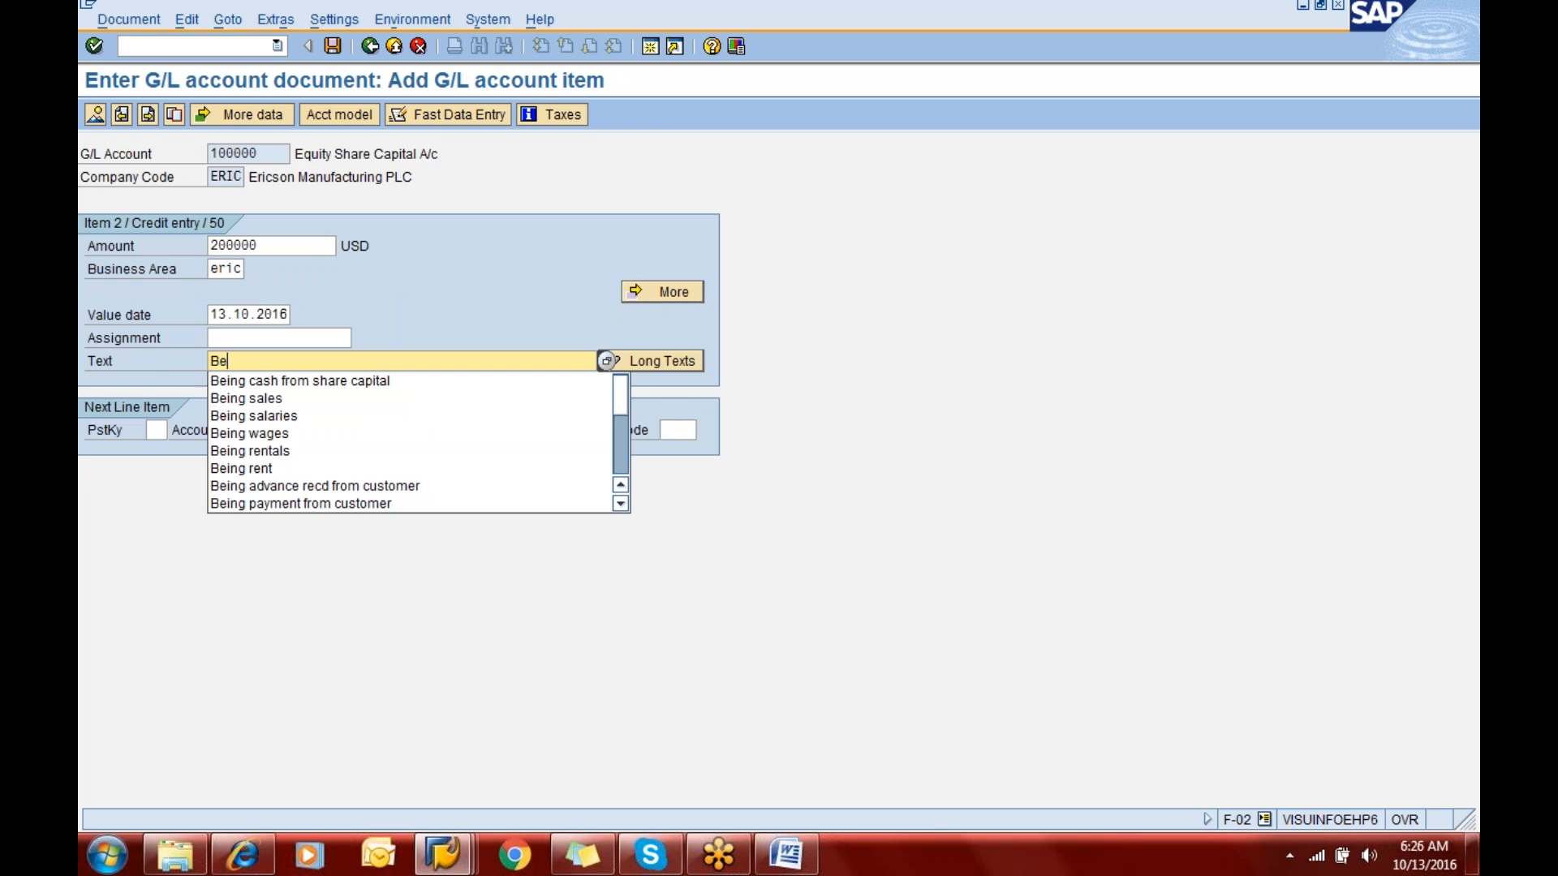
pyautogui.press('Down')
pyautogui.press('Return')
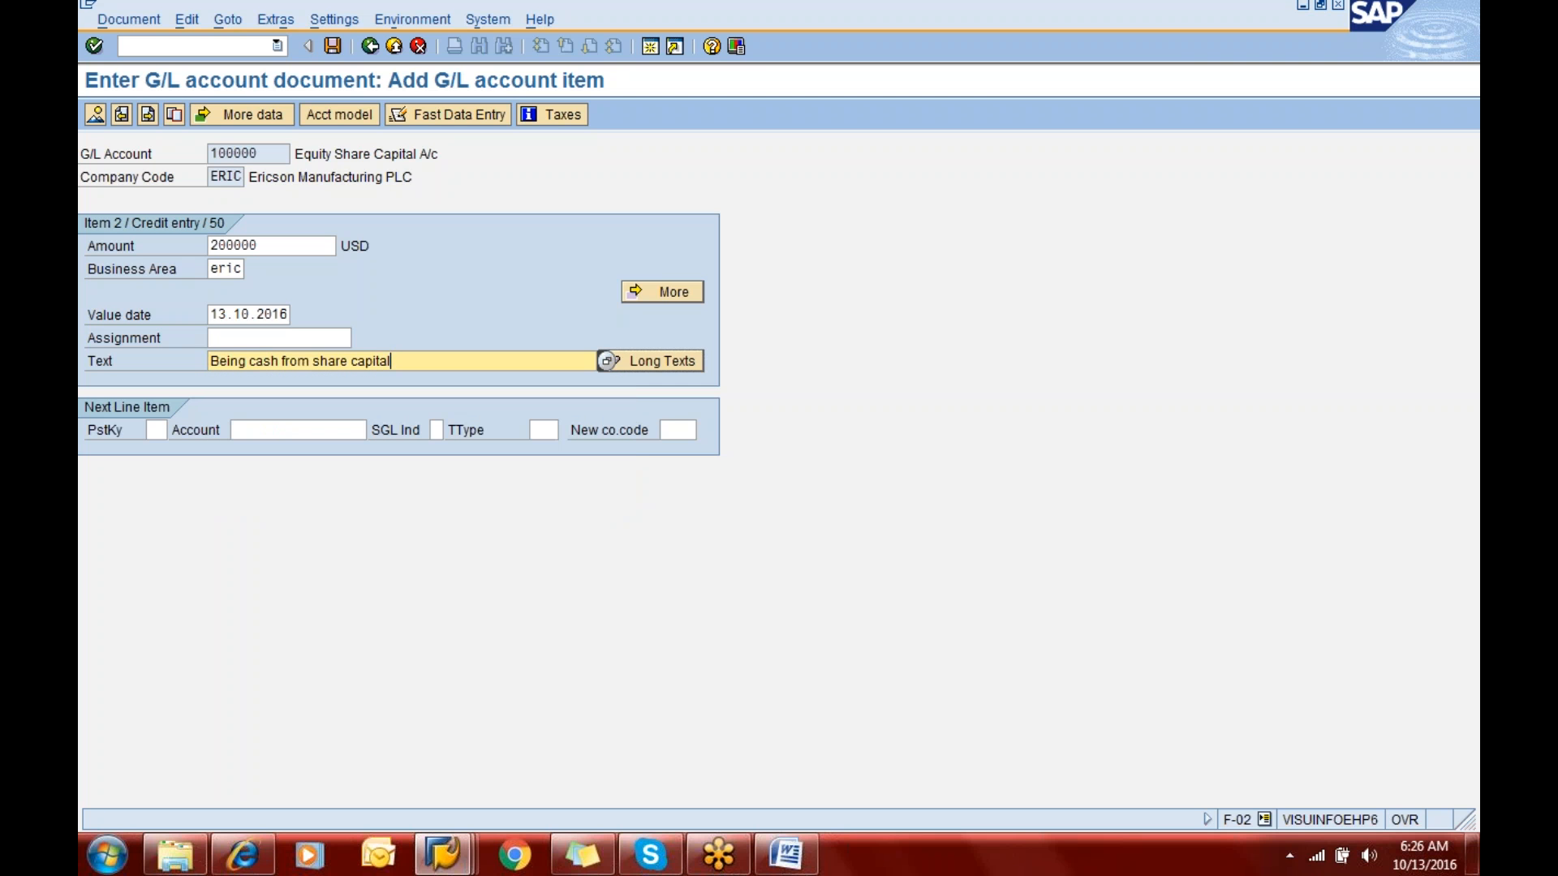
# - Check the overview of the share capital document and post it
pyautogui.click(92, 120)
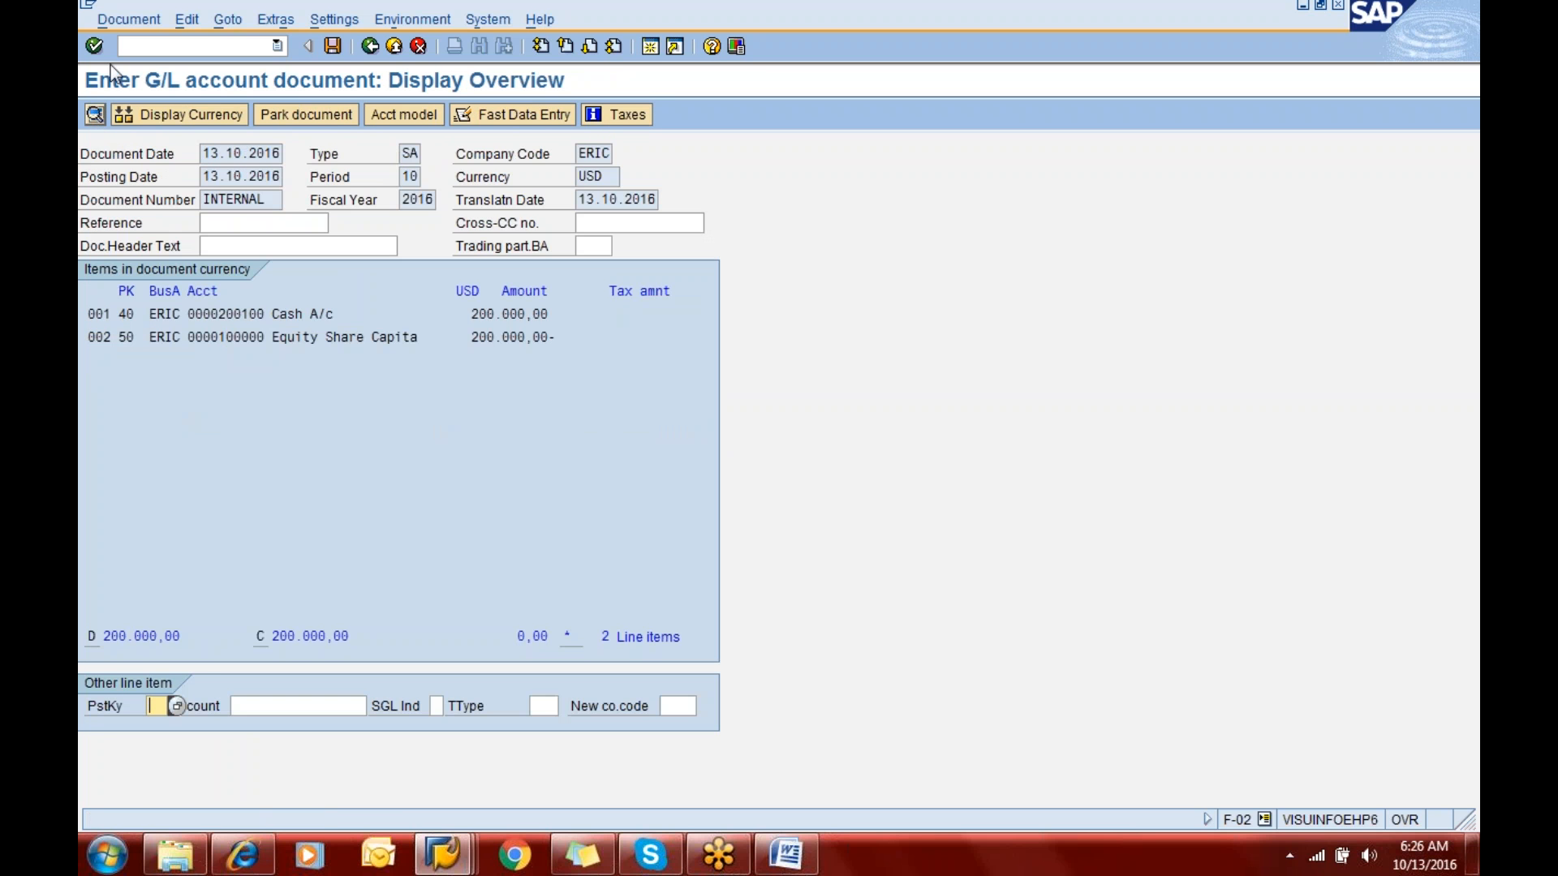
pyautogui.click(332, 45)
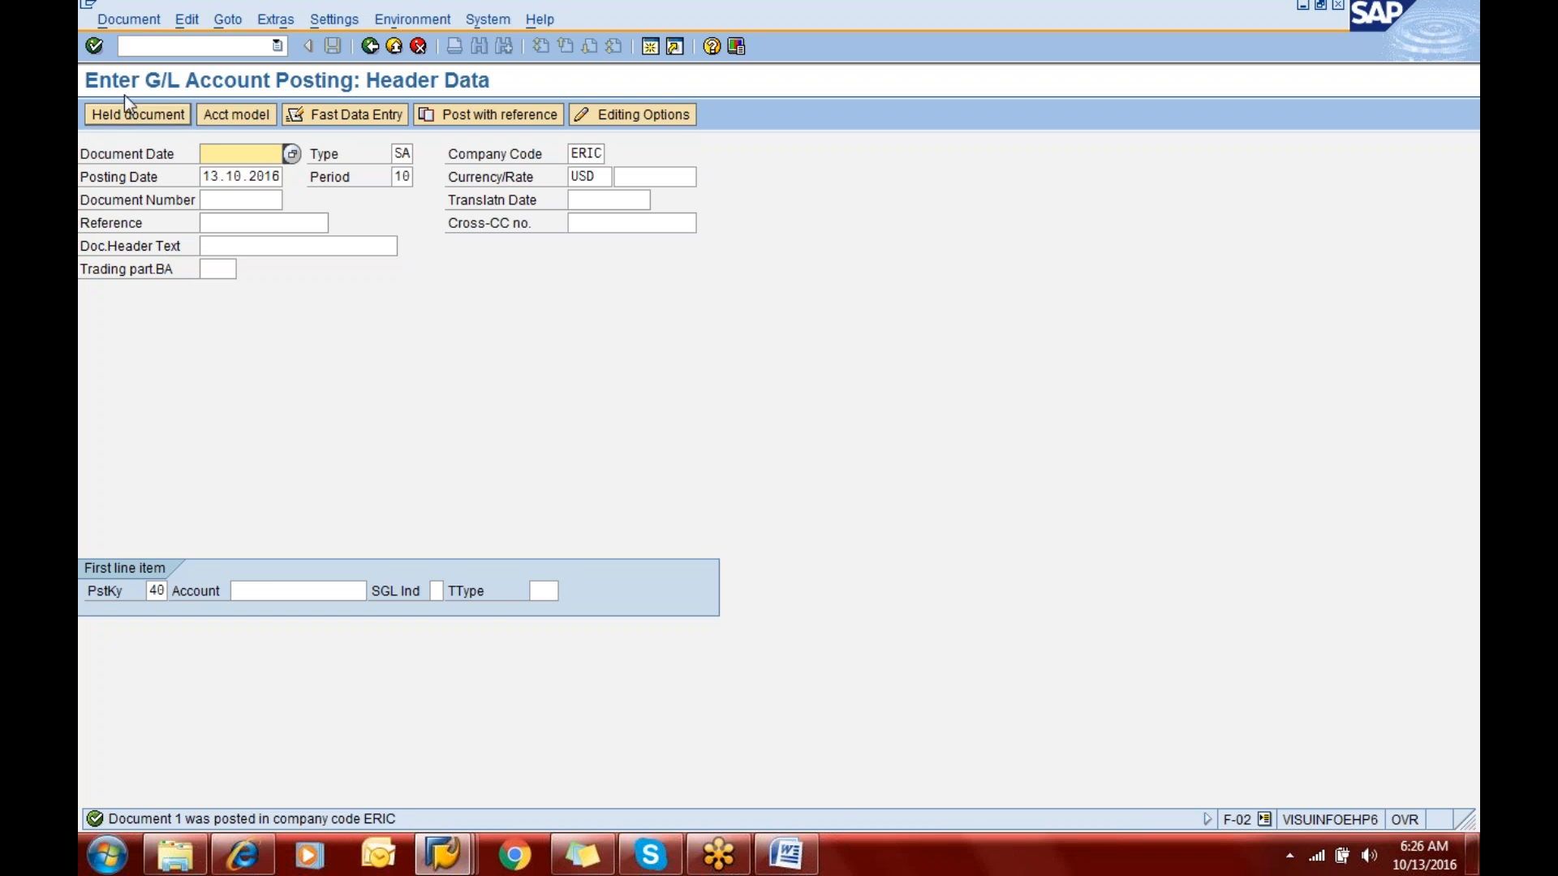
# - Display the document just posted and review its header data and individual line items
pyautogui.click(120, 18)
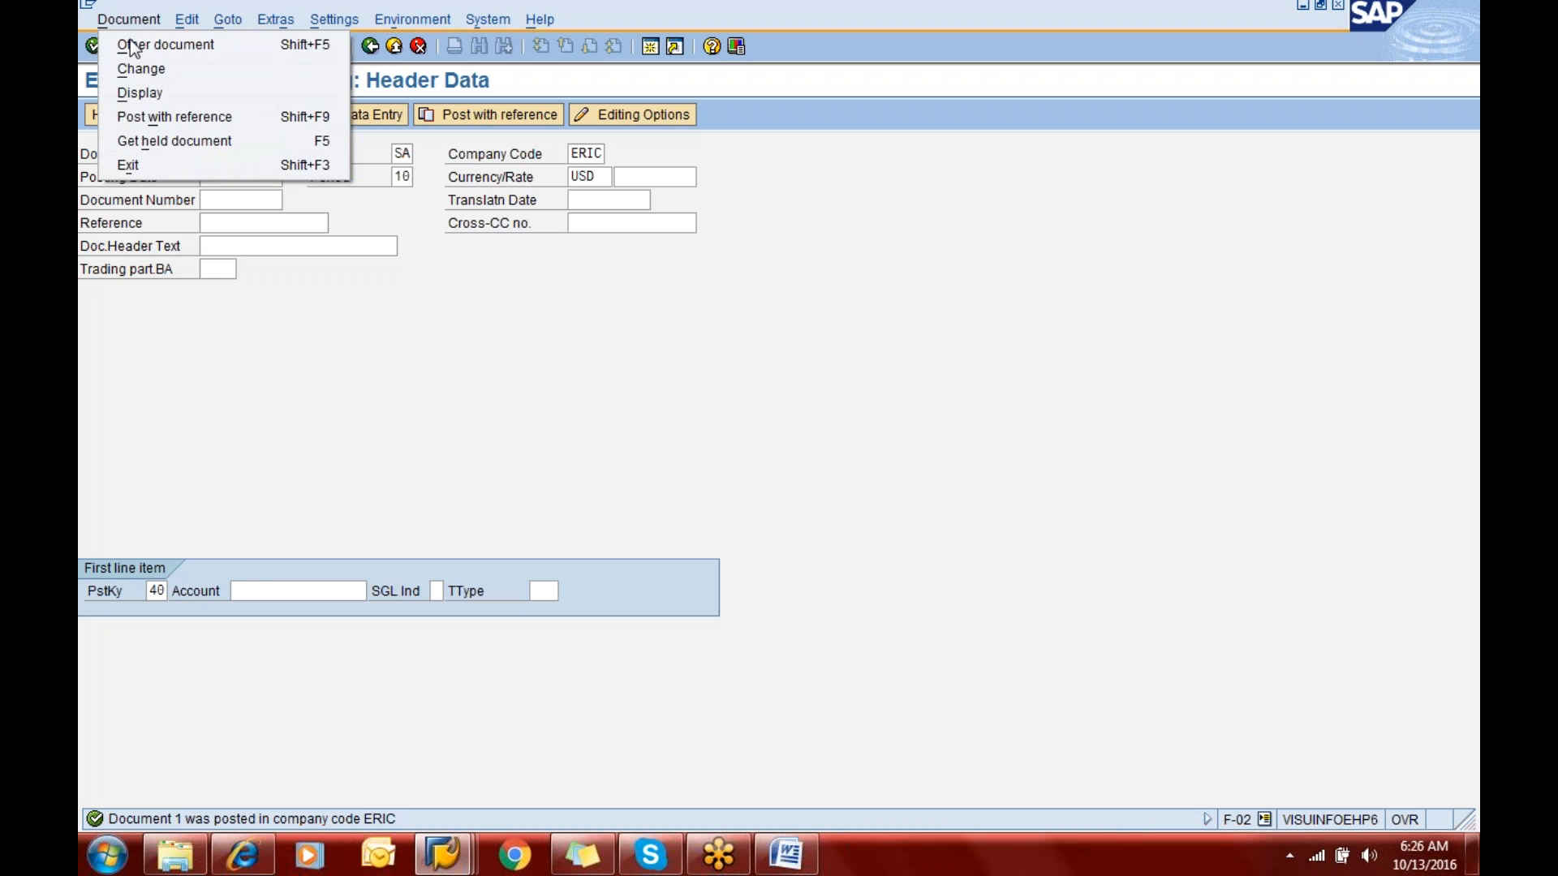
pyautogui.click(147, 91)
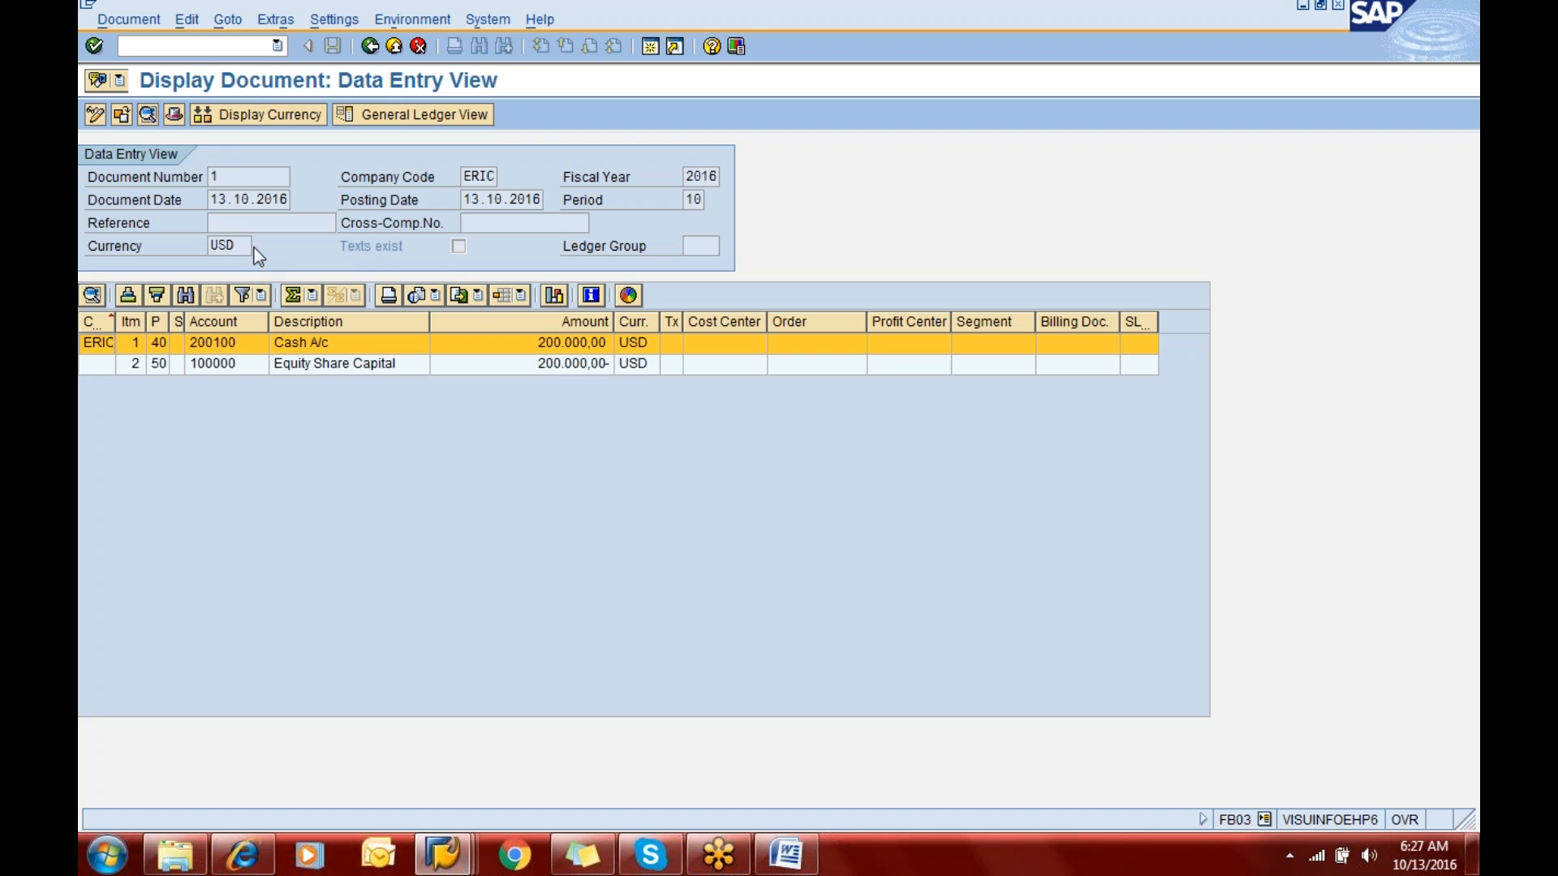
pyautogui.click(177, 116)
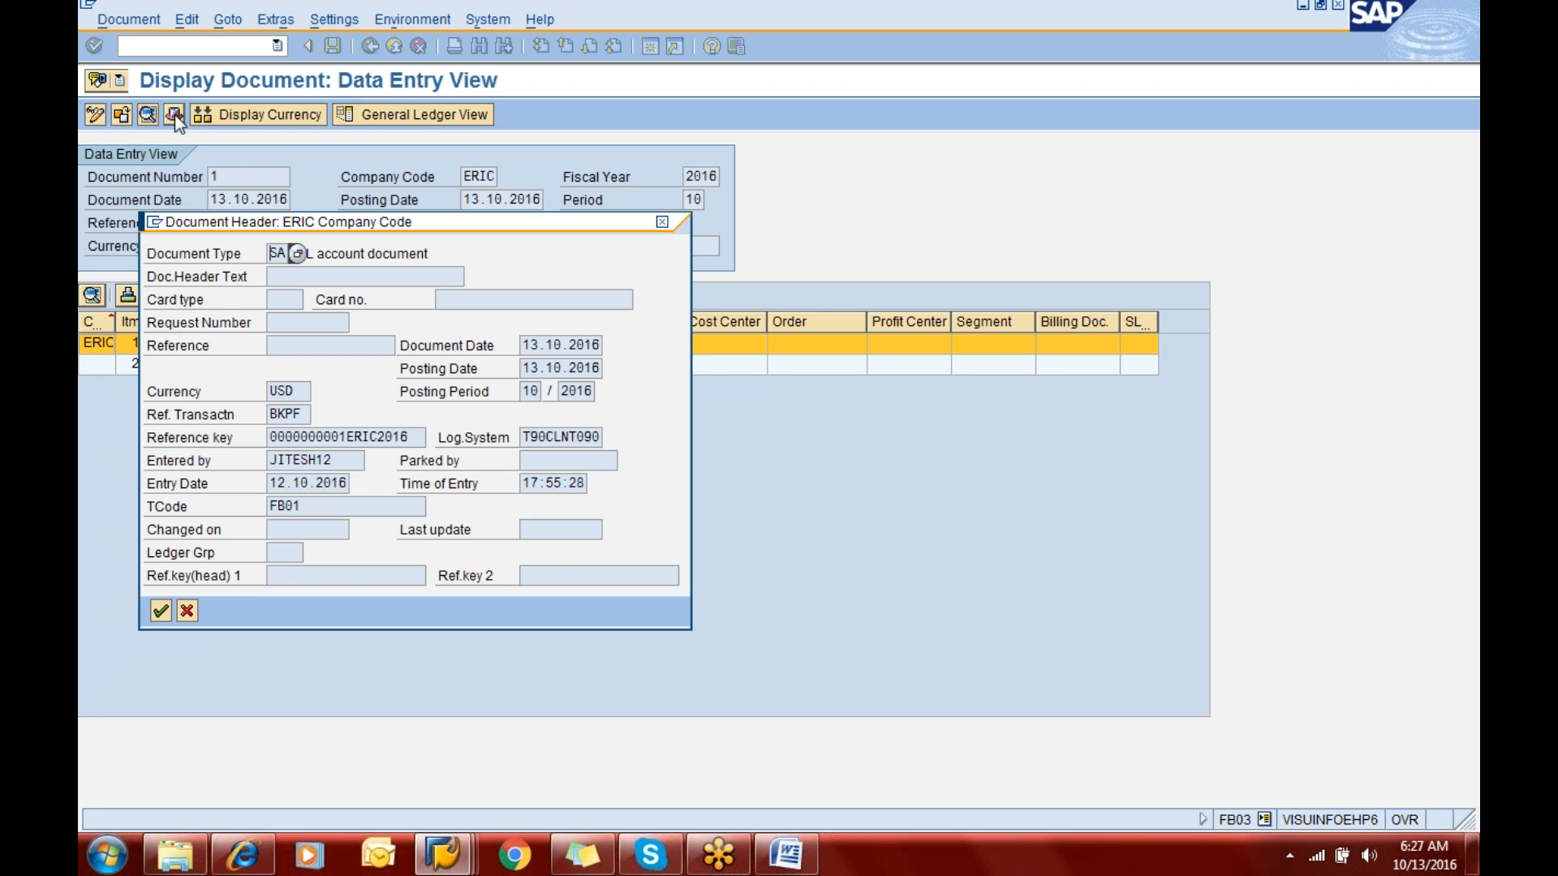
pyautogui.click(161, 611)
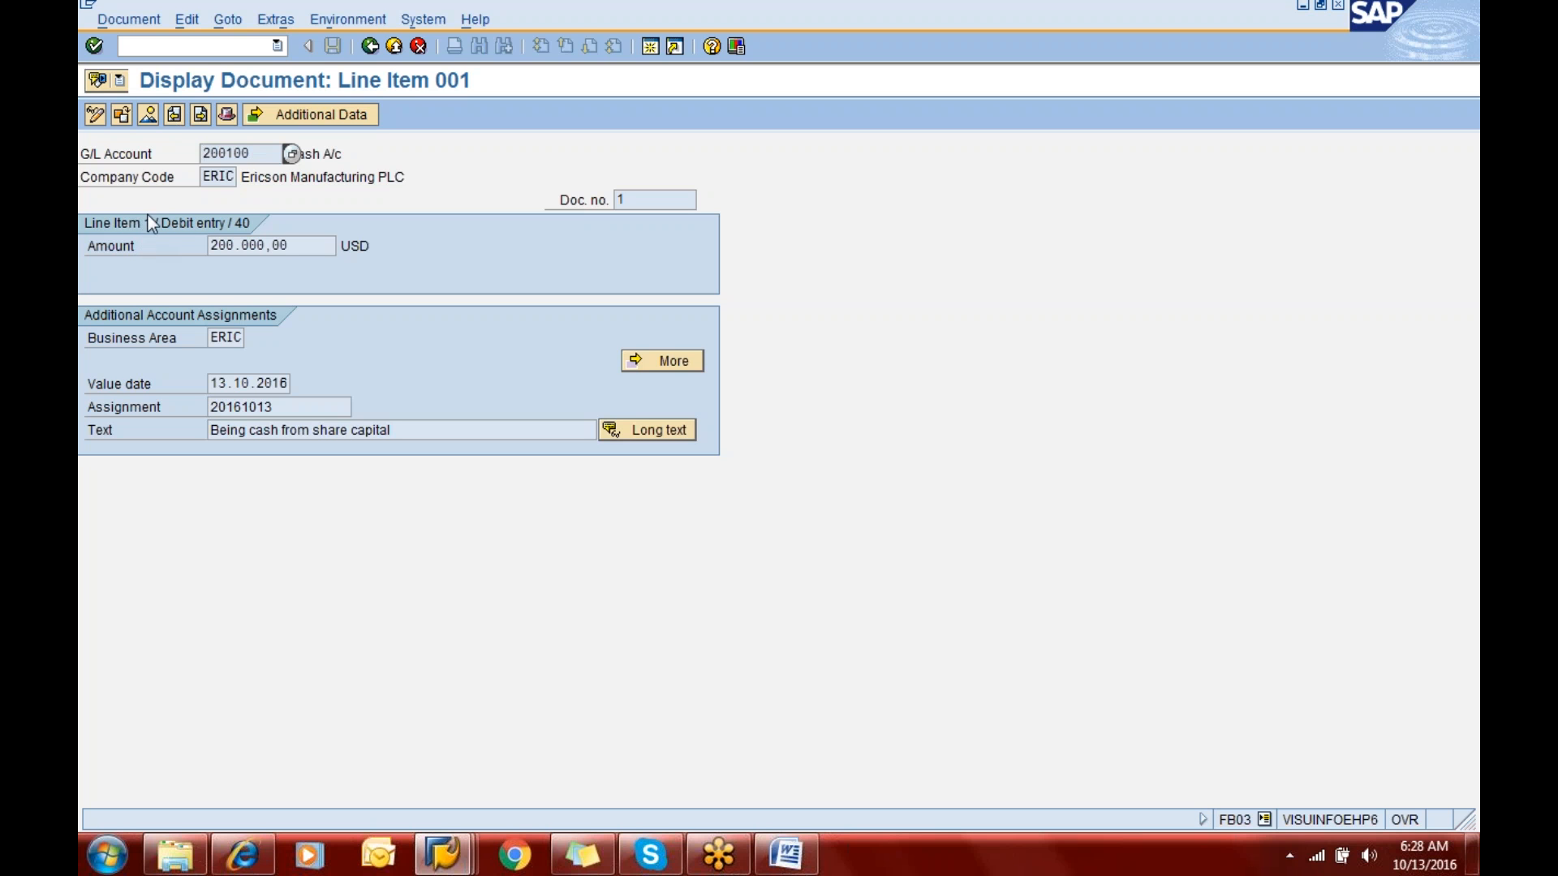
pyautogui.click(200, 116)
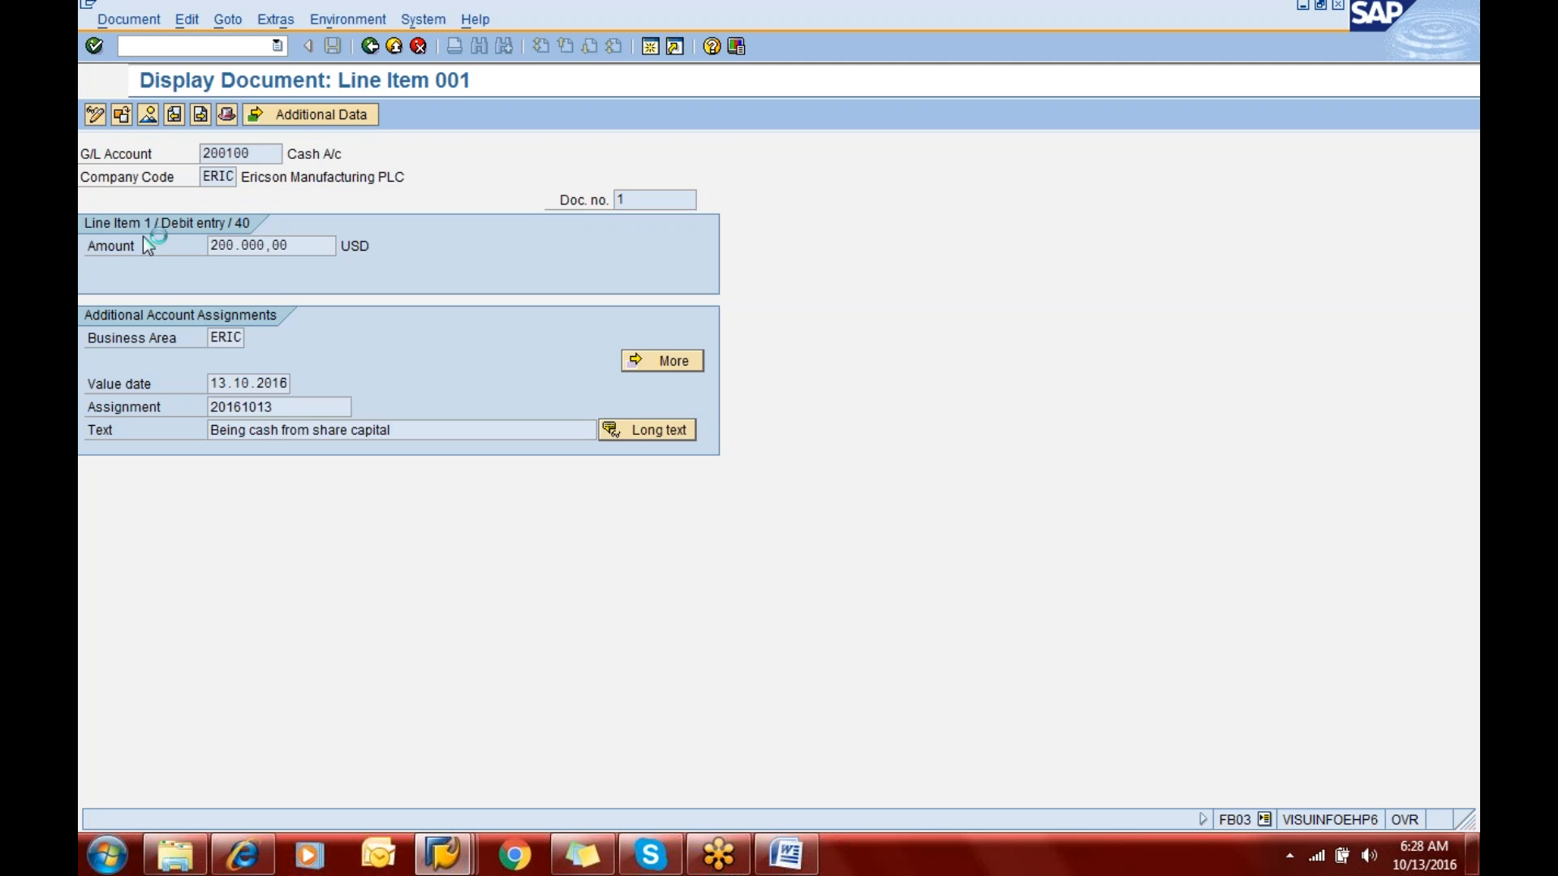
pyautogui.click(172, 115)
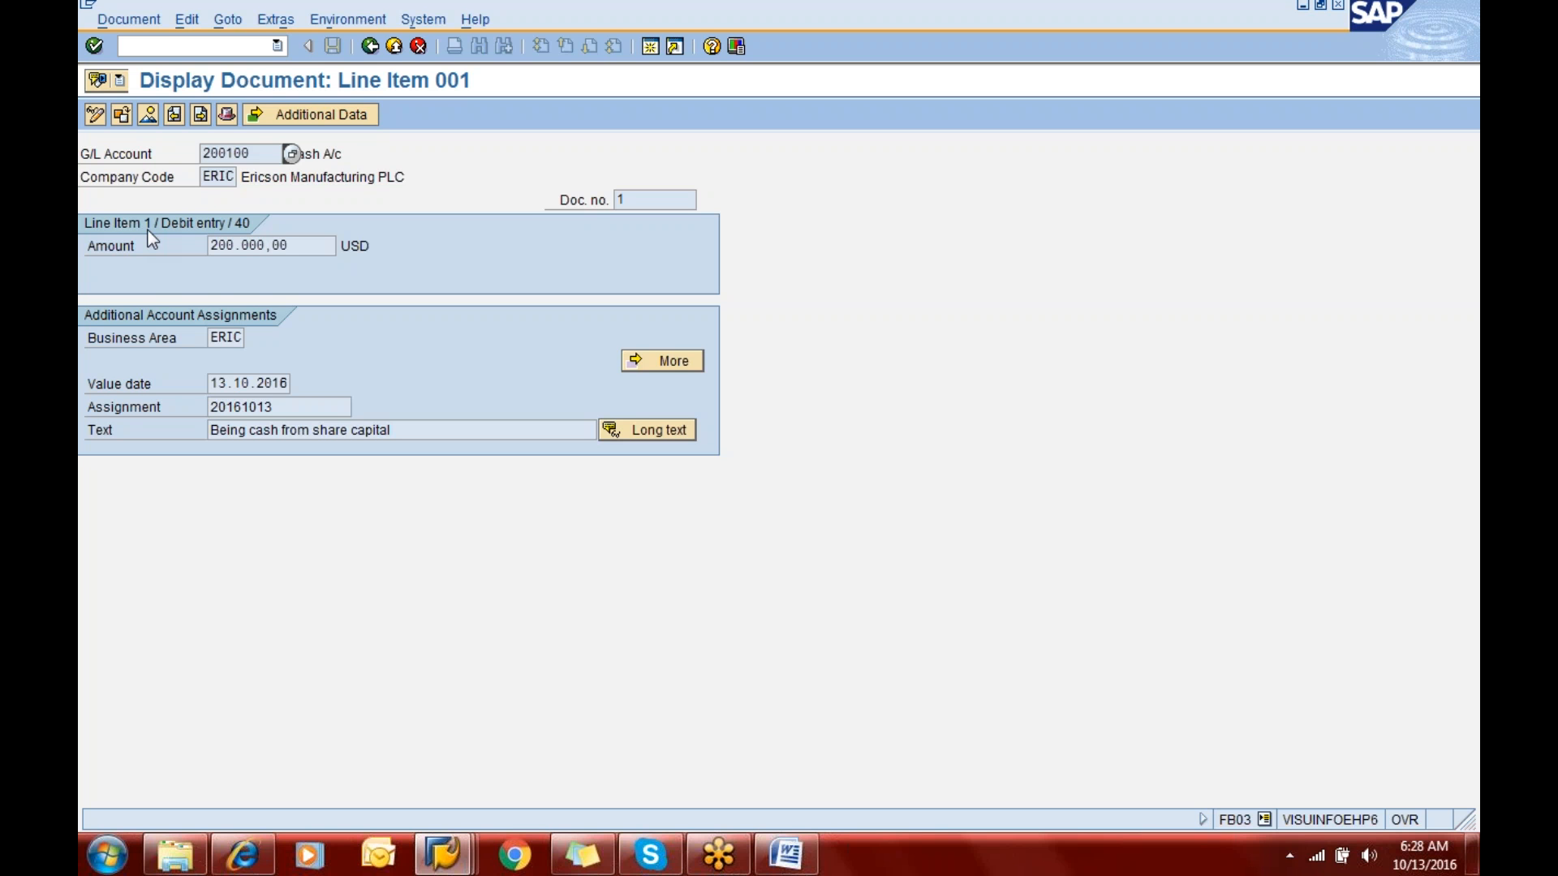
# - Start transaction FB50 for G/L account document entry in place of the document display
pyautogui.click(172, 46)
pyautogui.write('/nfb50')
pyautogui.press('Return')
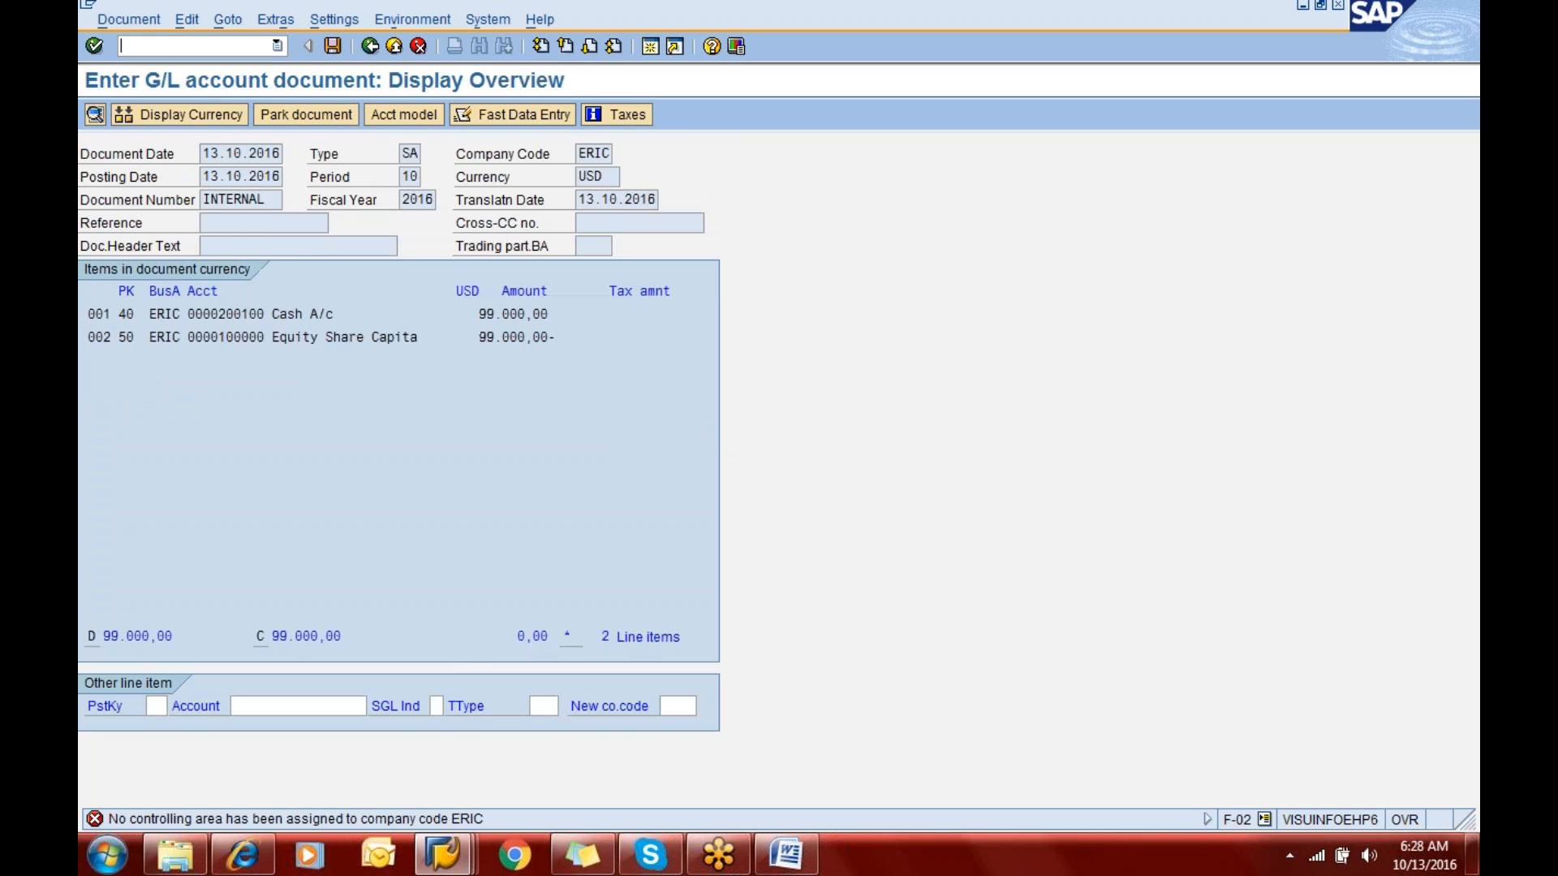
pyautogui.hotkey('alt', 'Tab')
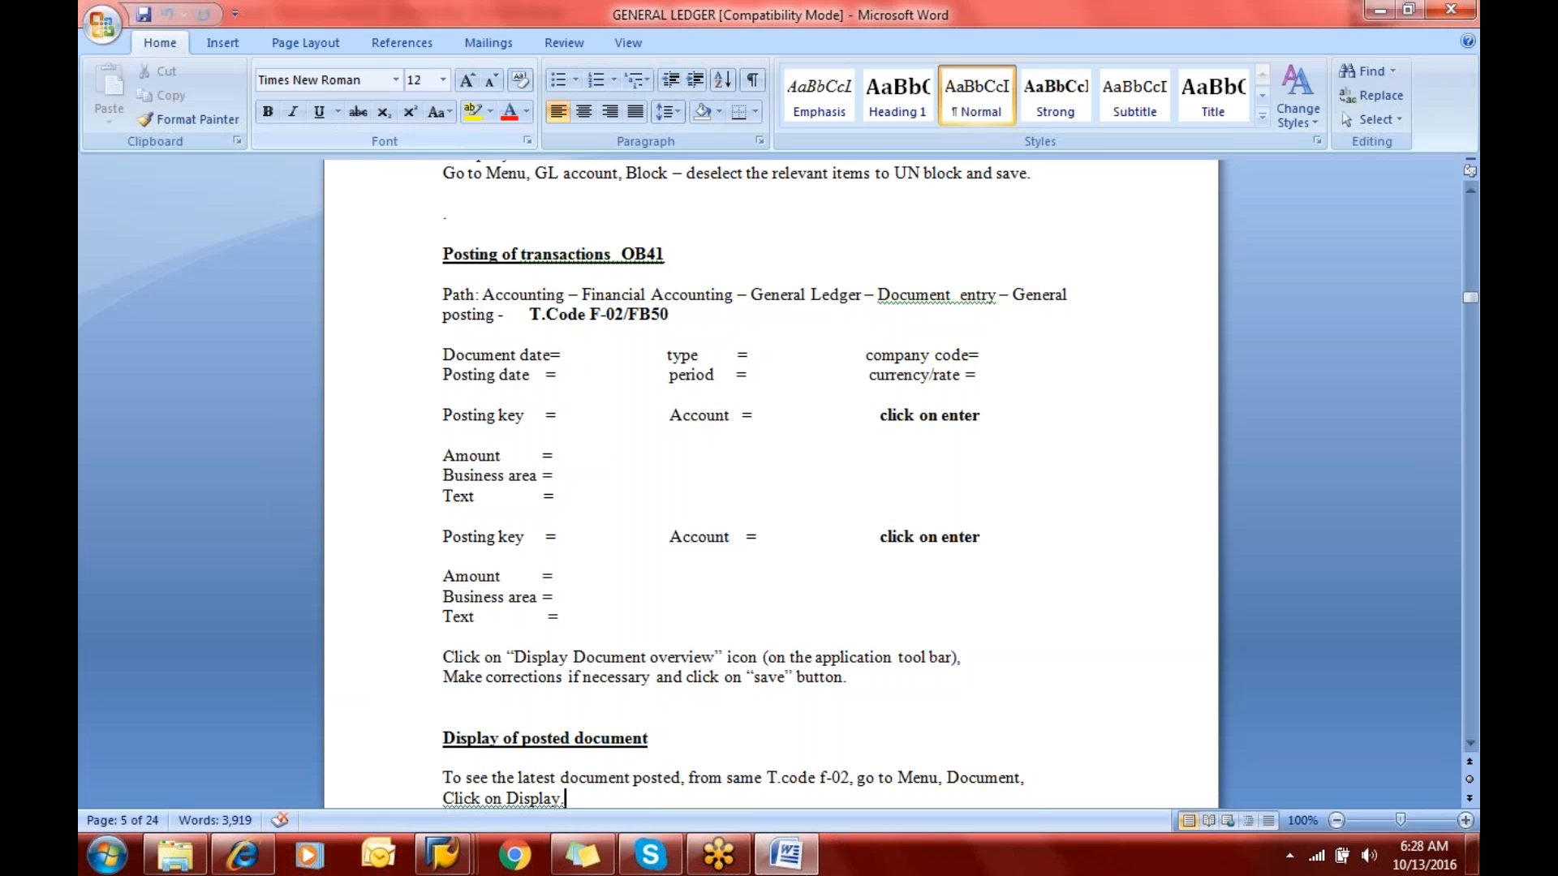
pyautogui.hotkey('alt', 'Tab')
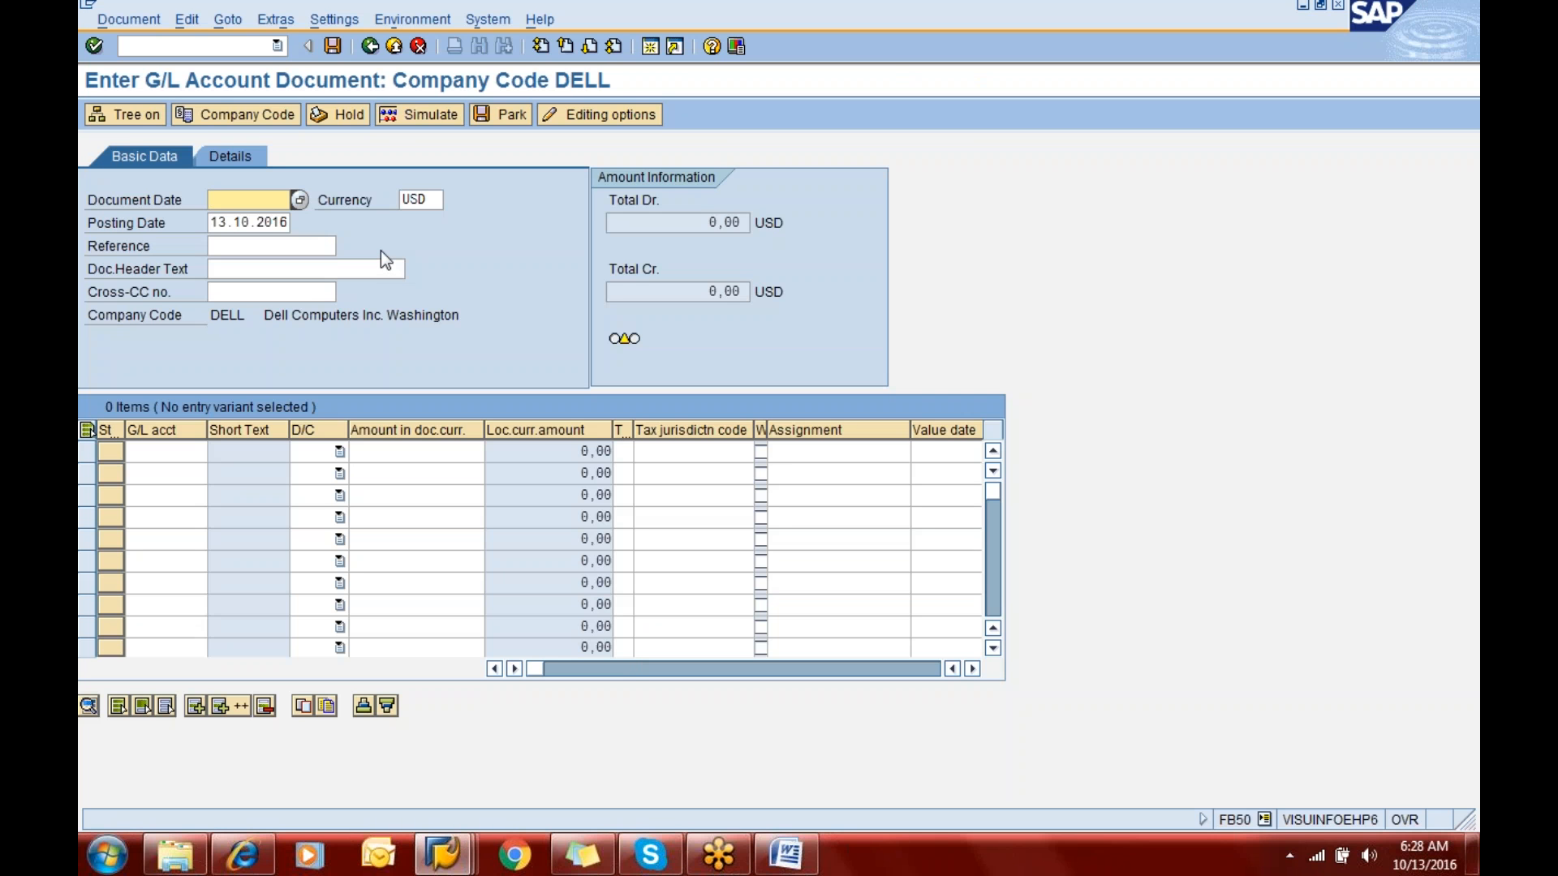
# - Change the company code to ERIC and set the document date to 13.10.2016
pyautogui.click(236, 318)
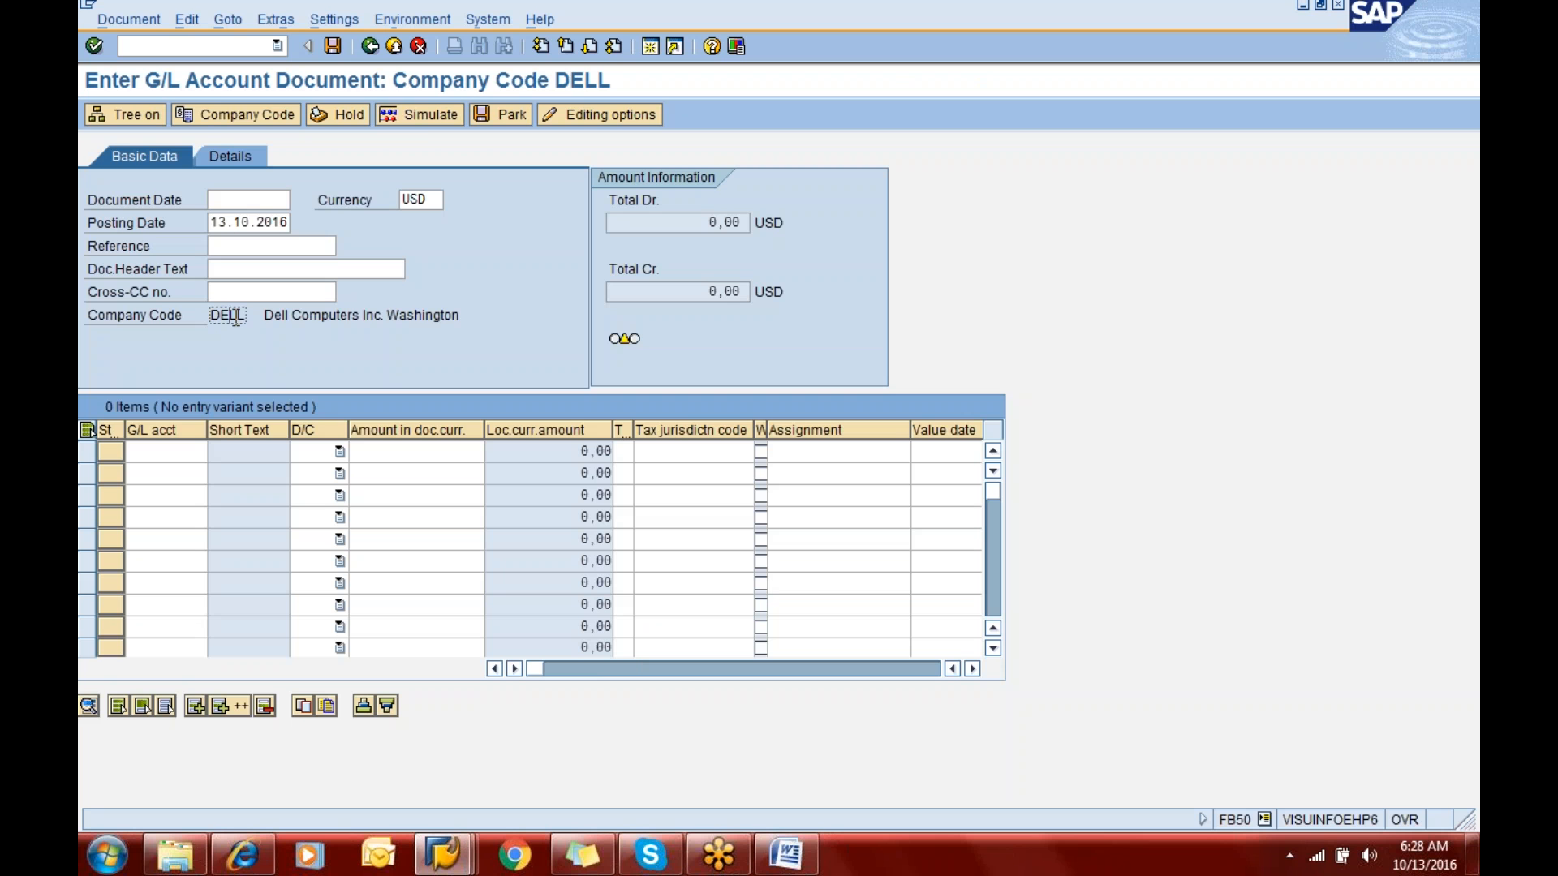
pyautogui.click(224, 115)
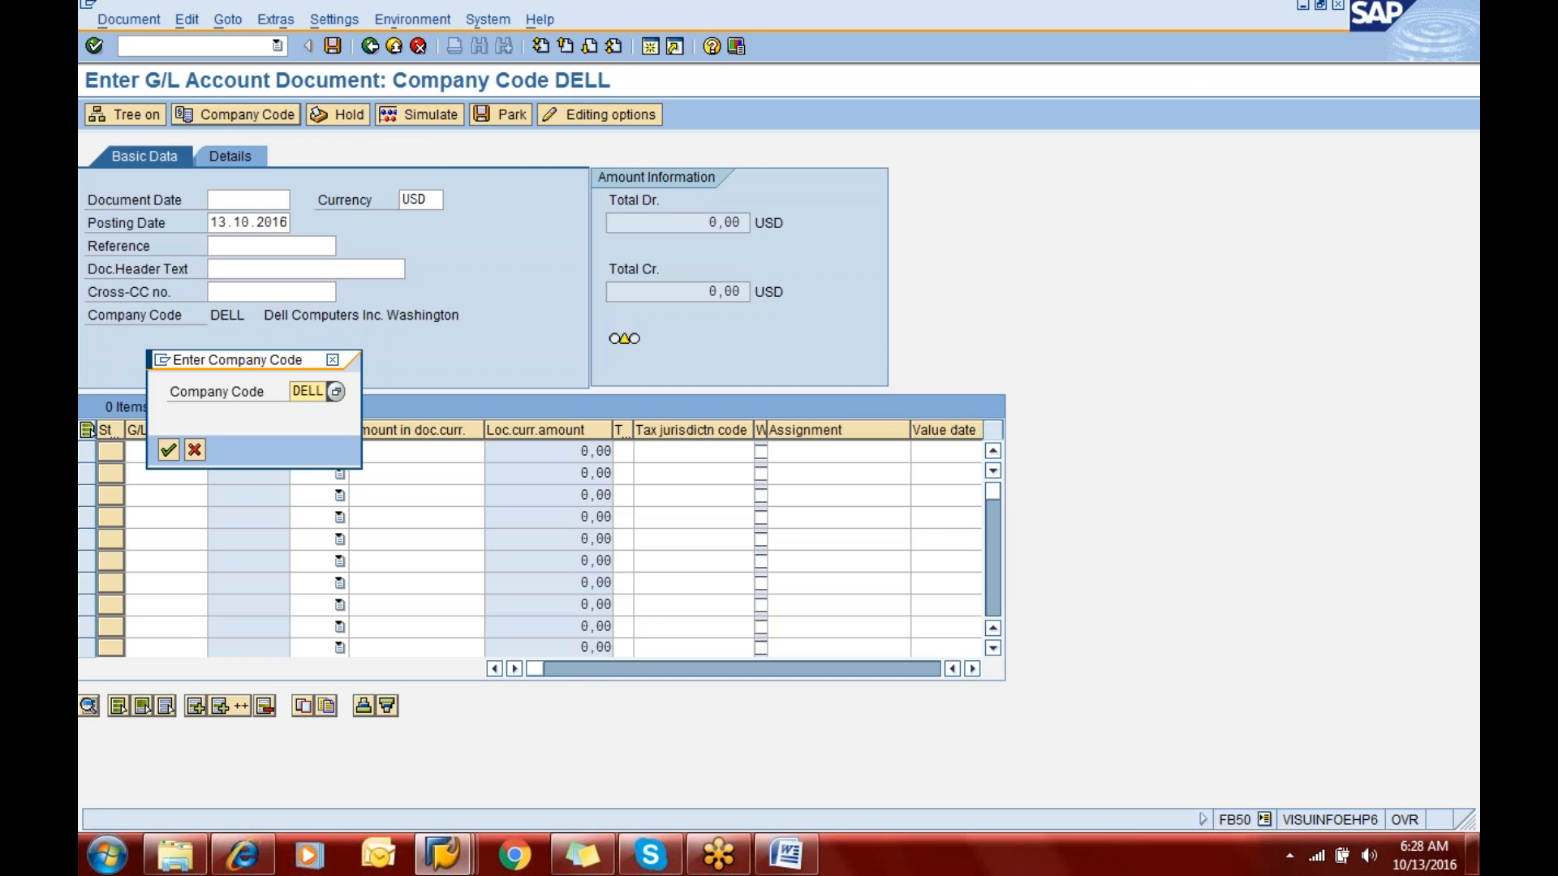
pyautogui.write('eric')
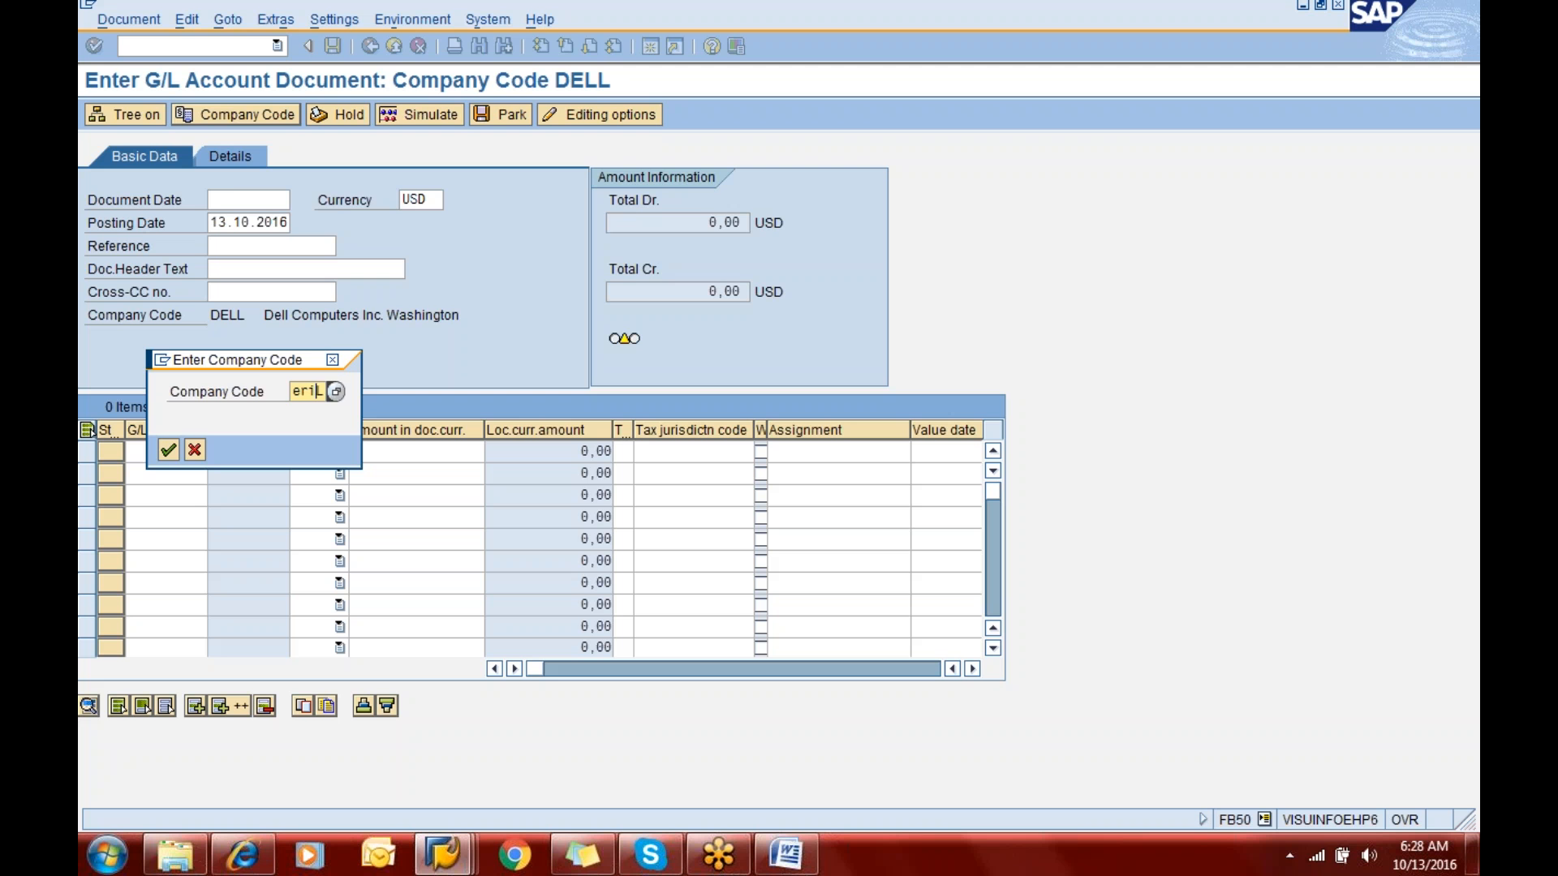
pyautogui.press('Return')
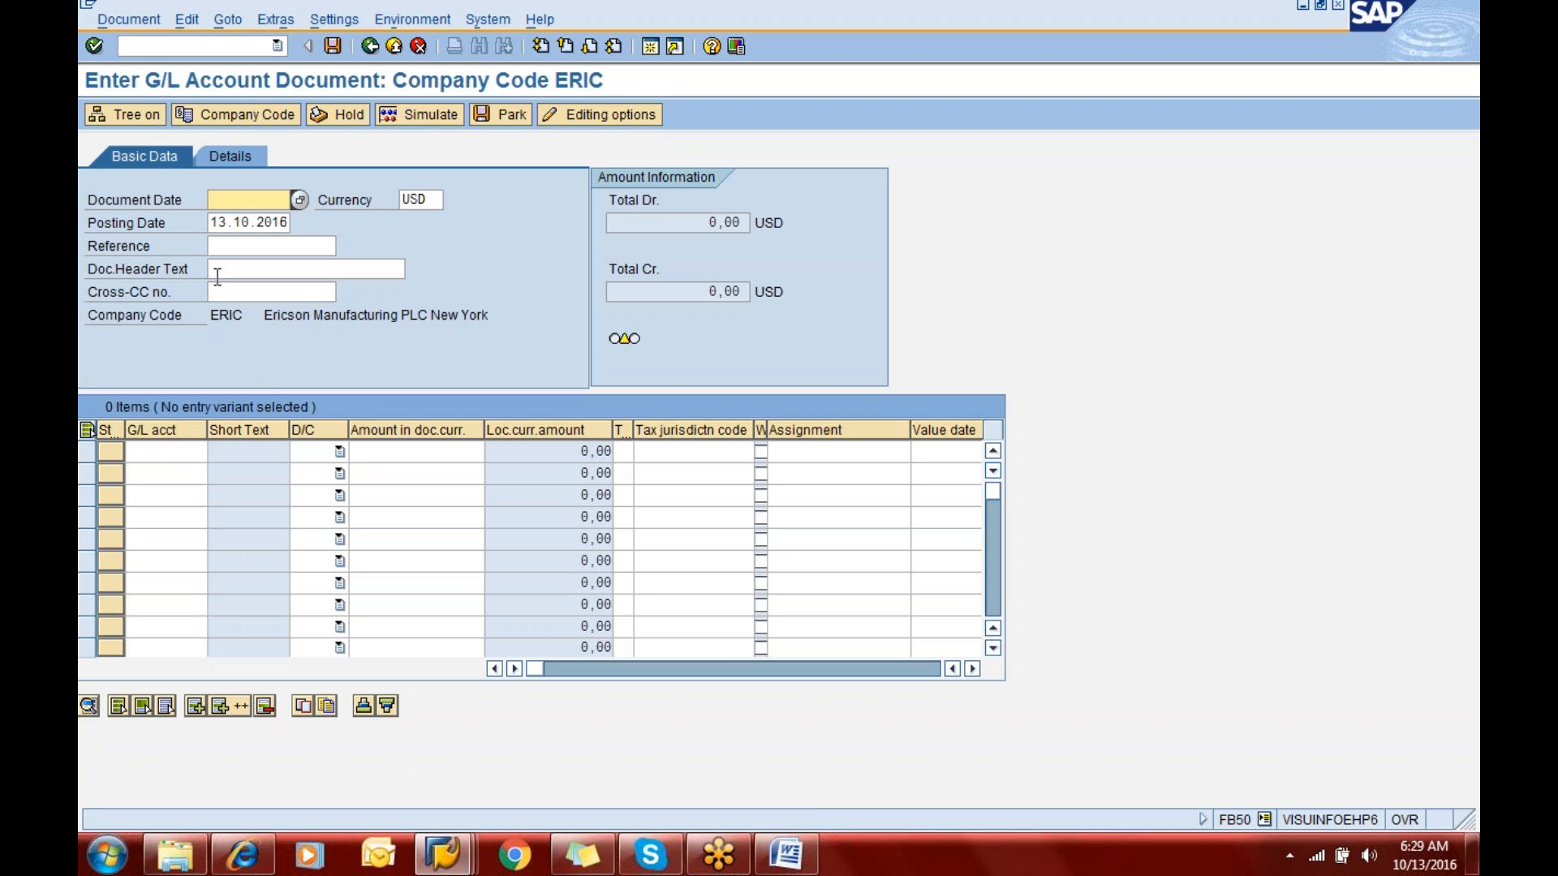
pyautogui.write('13.10.2016')
# - Enter the first line item with G/L account 400100 as a debit of 45000
pyautogui.click(171, 454)
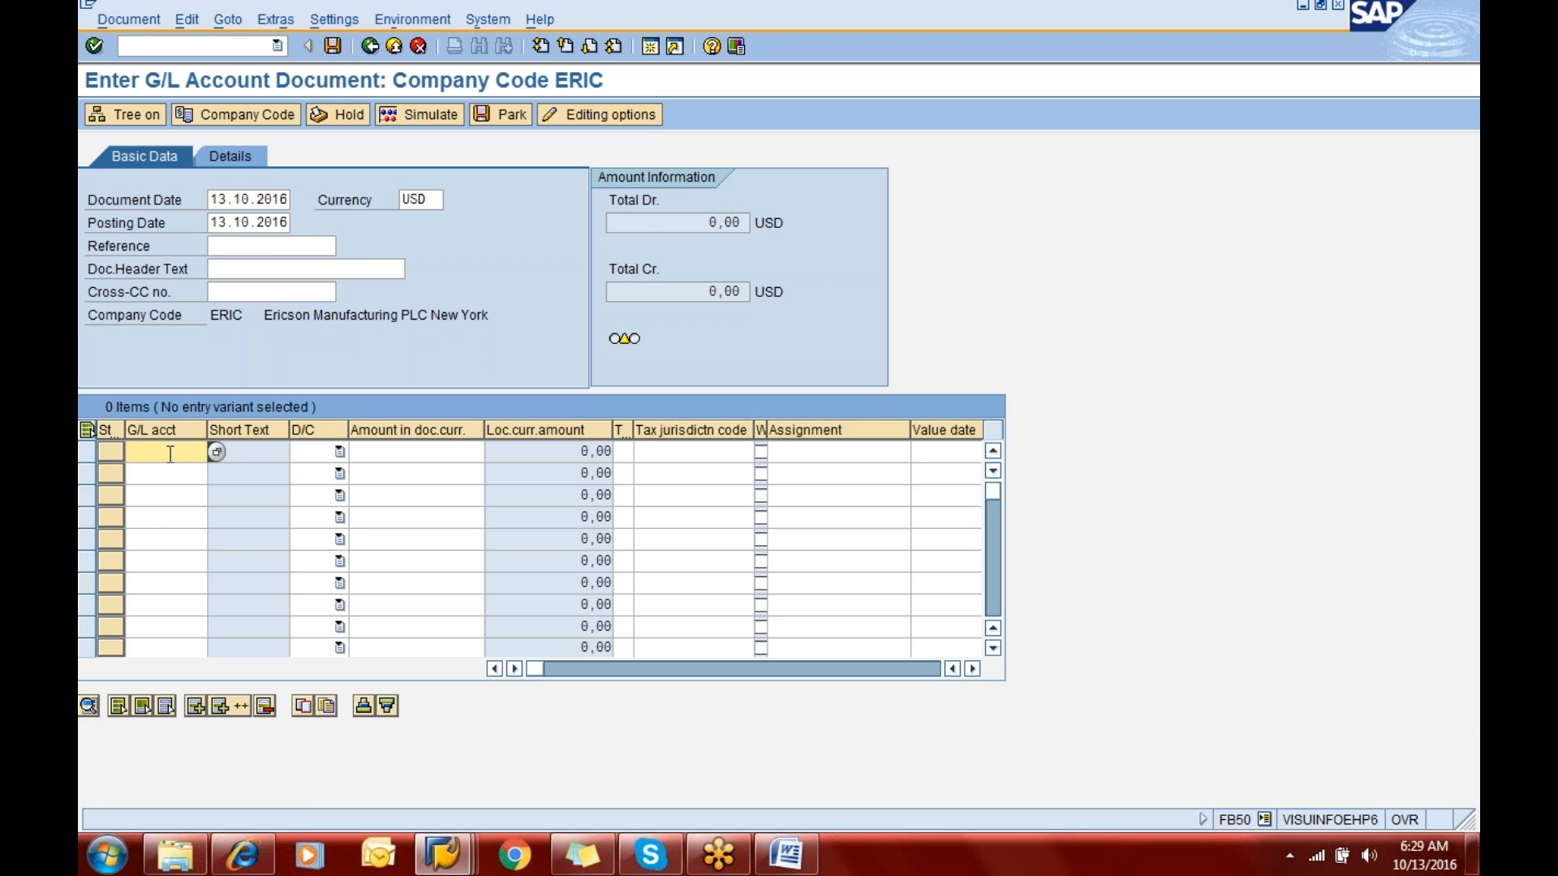
pyautogui.write('400100')
pyautogui.press('Tab')
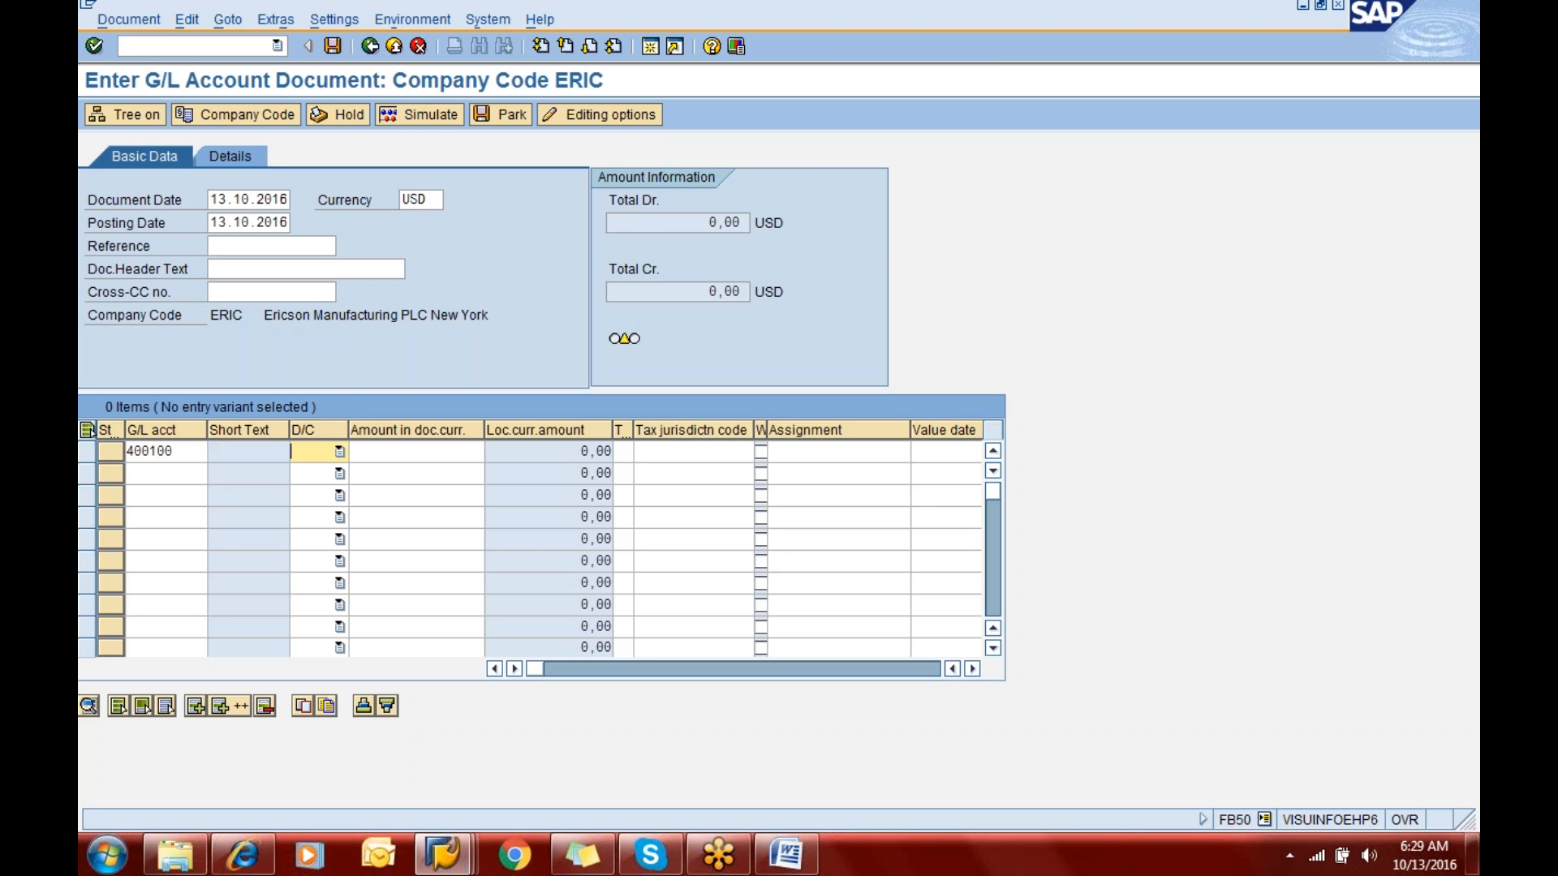
pyautogui.click(339, 452)
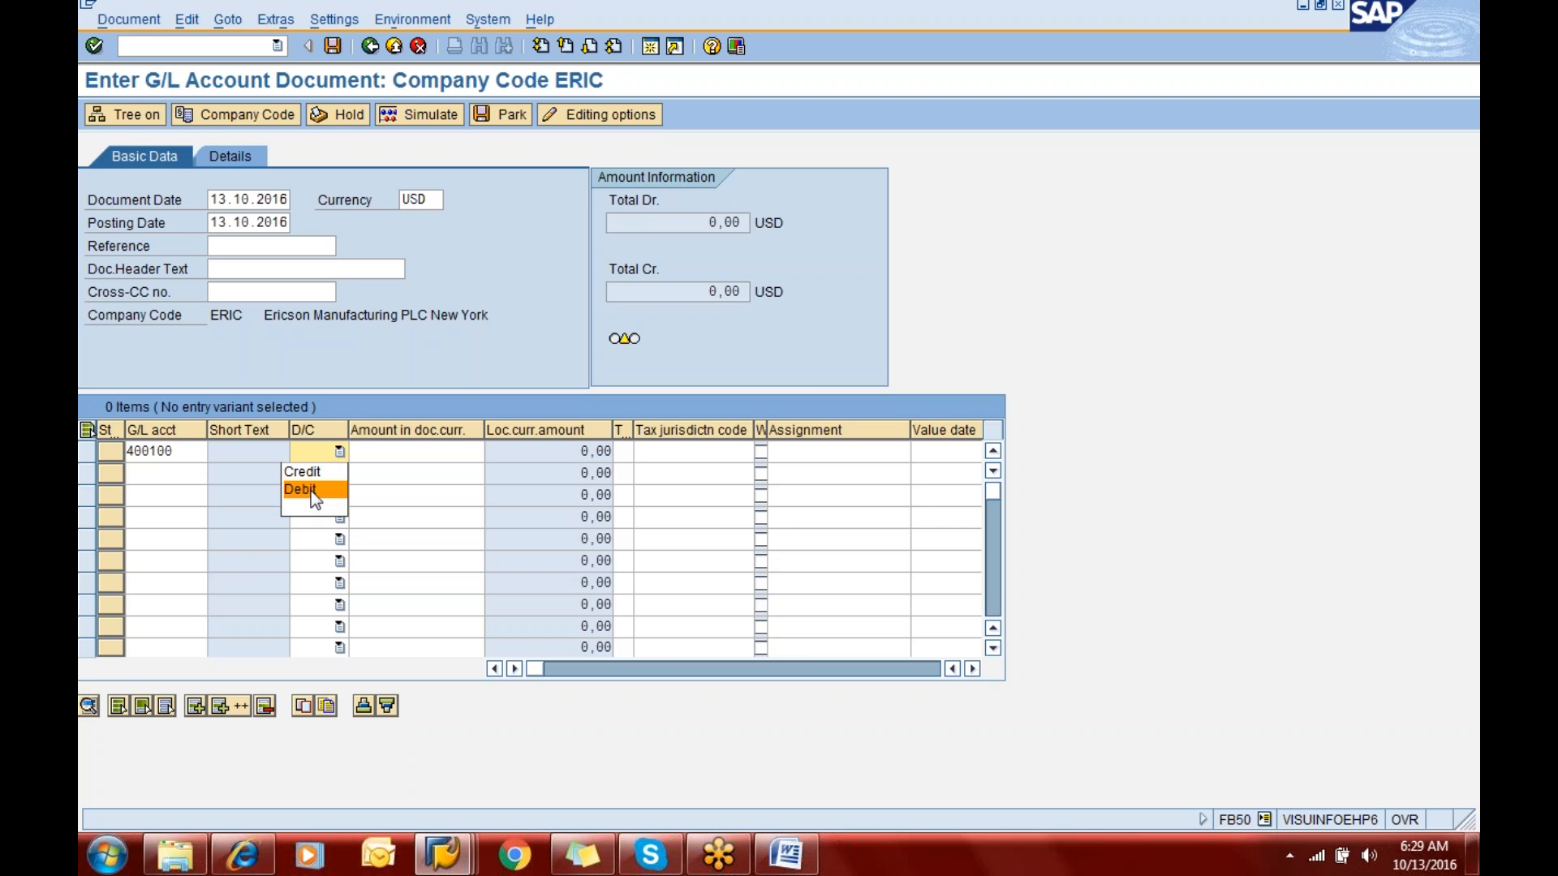
pyautogui.click(393, 456)
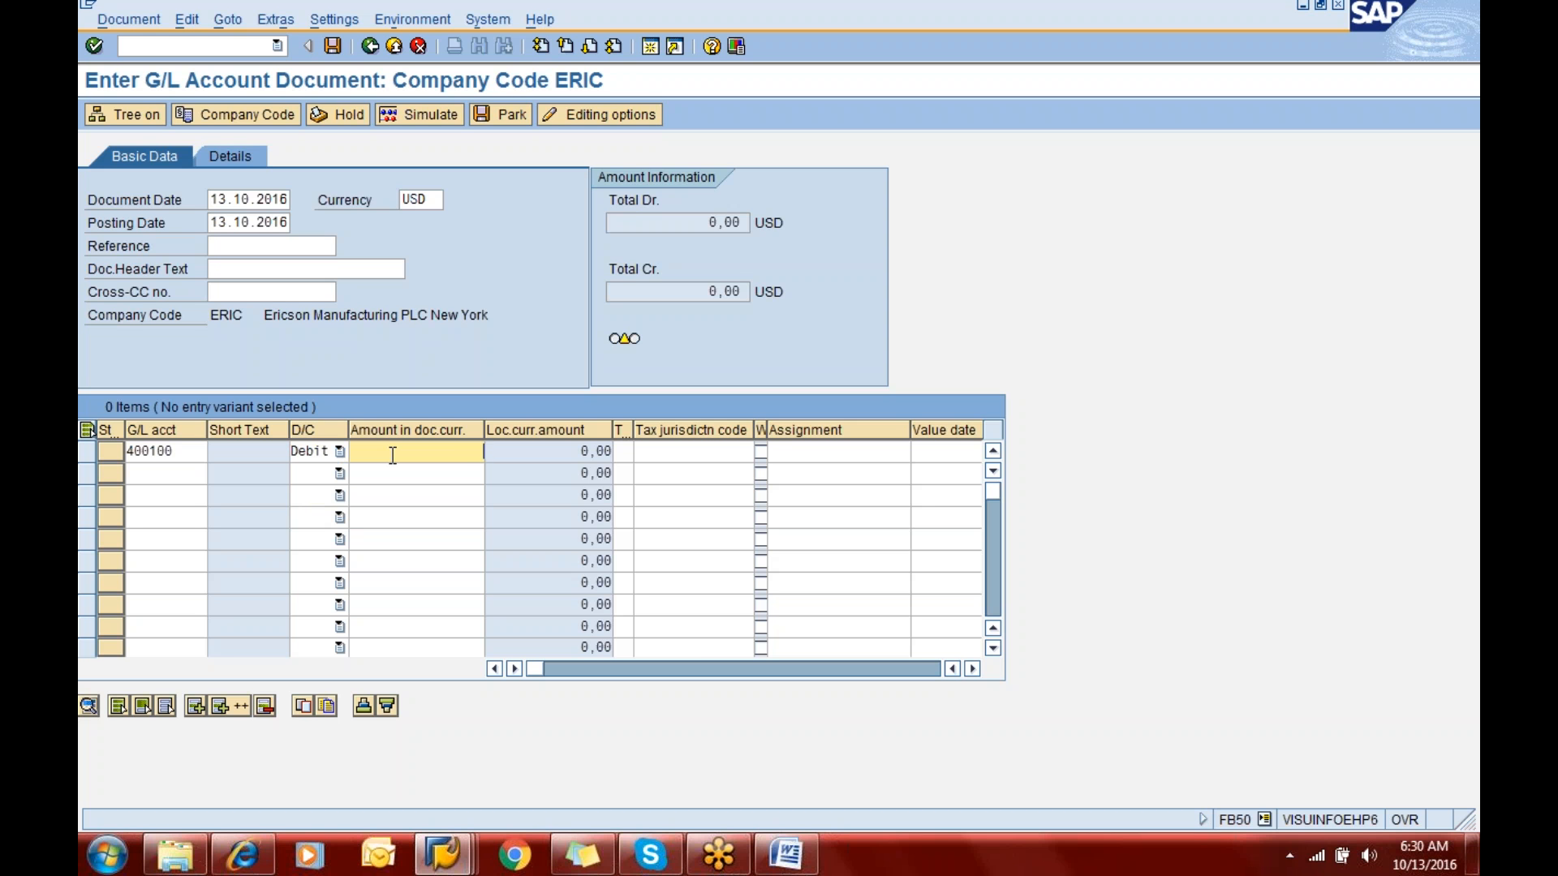
pyautogui.write('45000')
pyautogui.press('Tab')
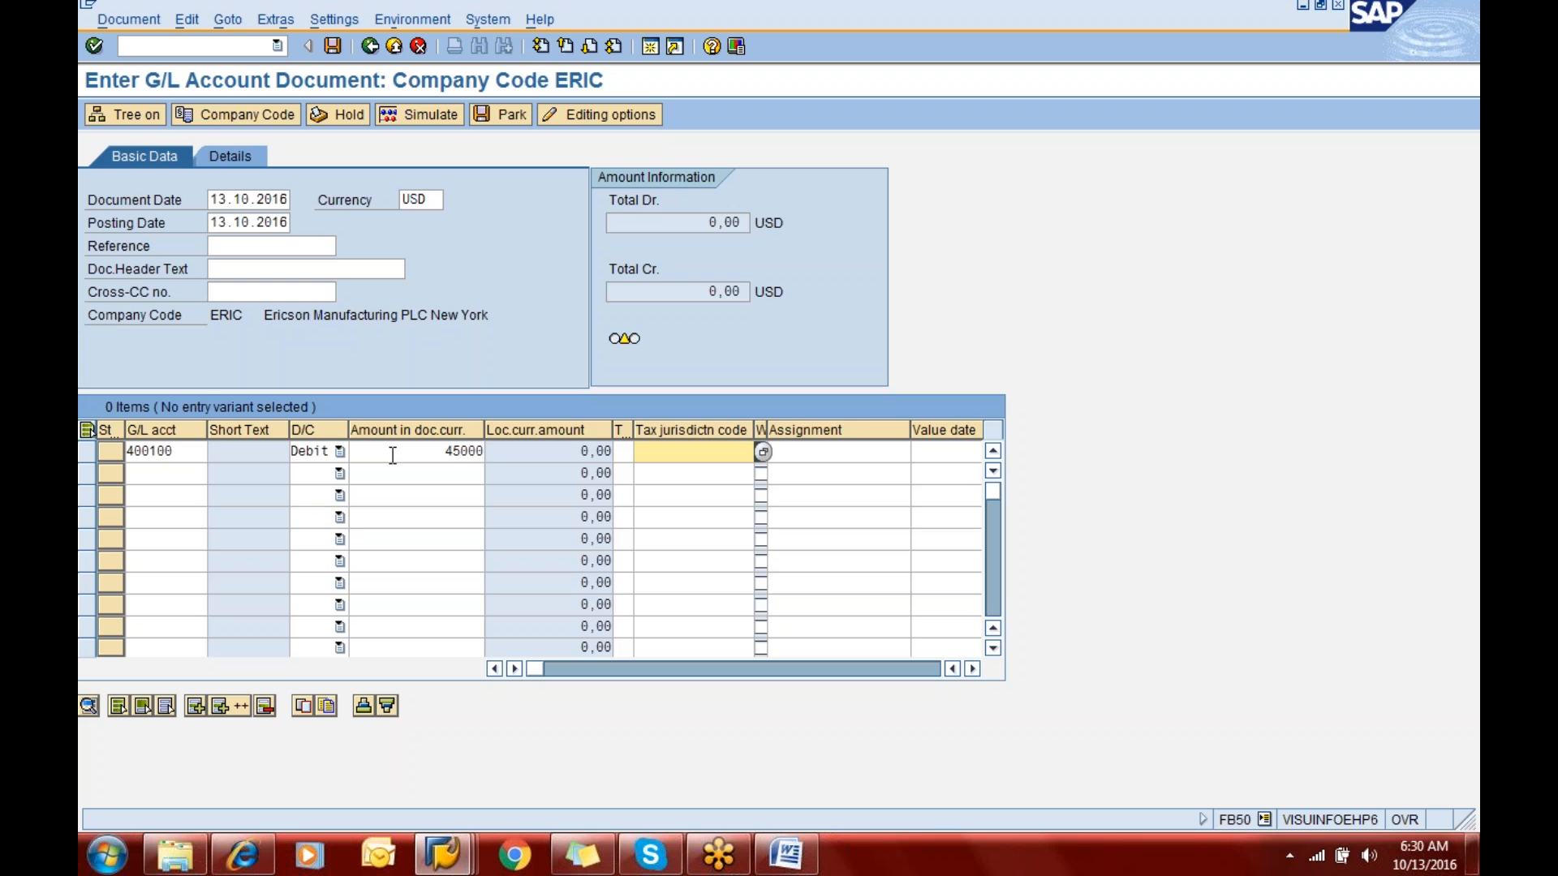
# - Give the first line item the text "Being salaries" and business area eric
pyautogui.press('Tab')
pyautogui.press('Tab')
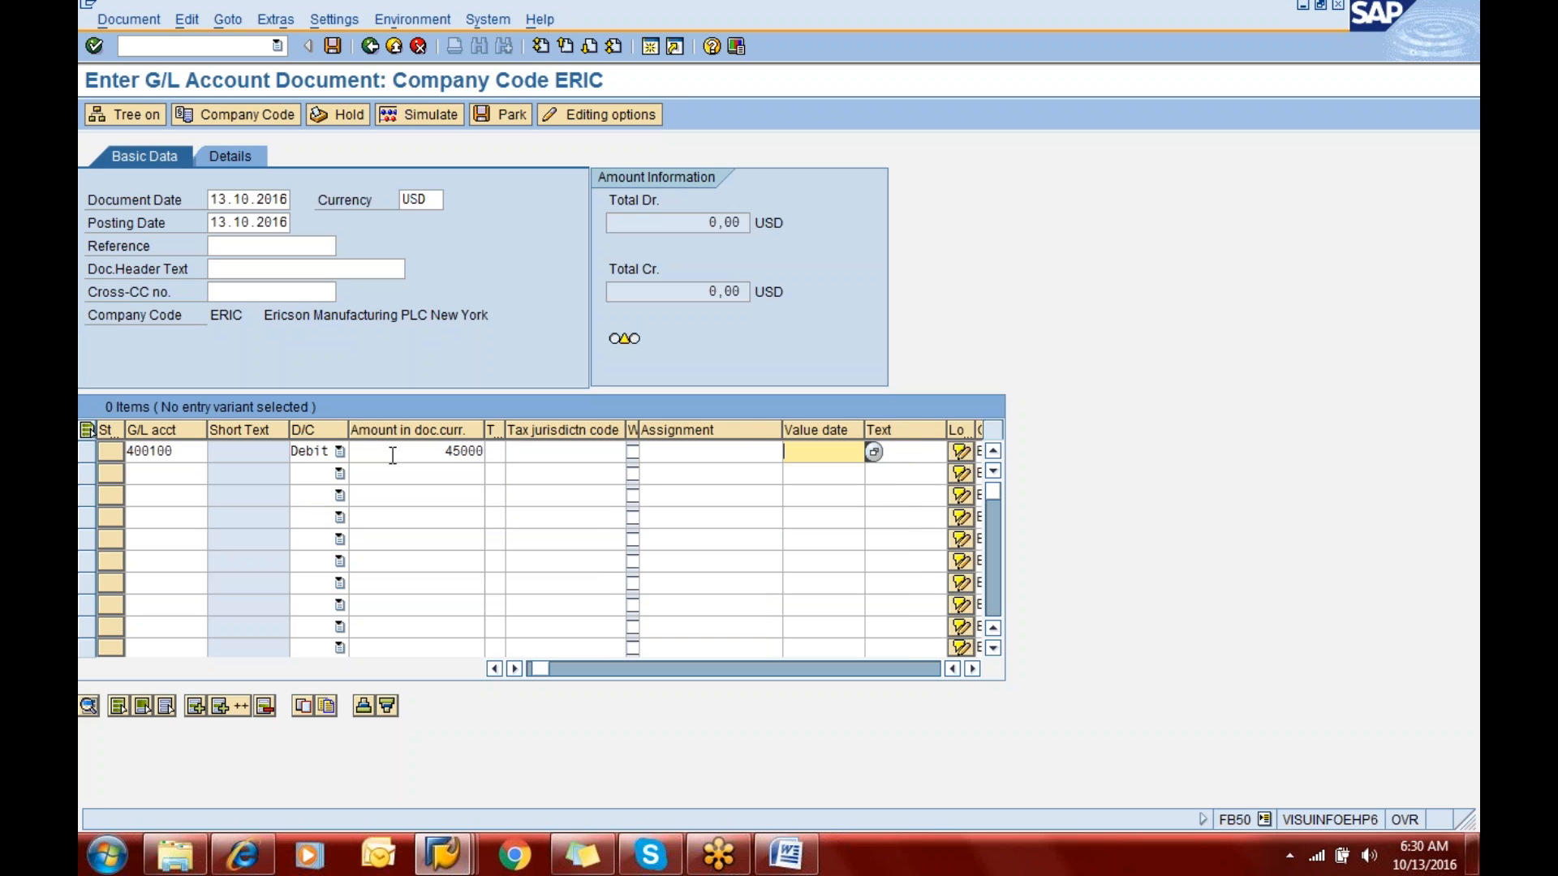
pyautogui.press('Tab')
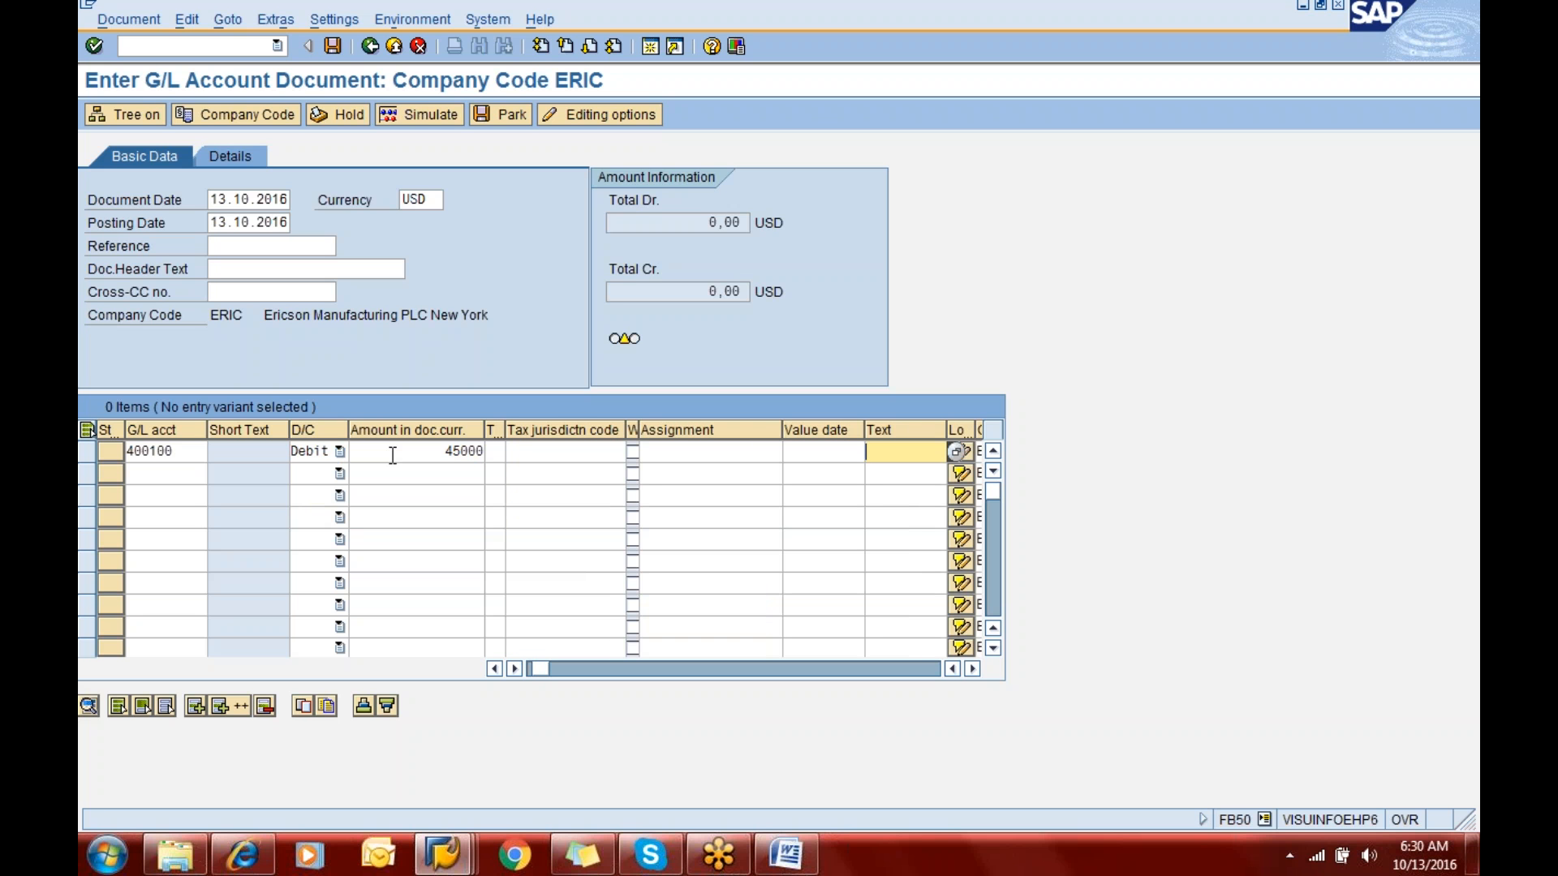
pyautogui.write('Being')
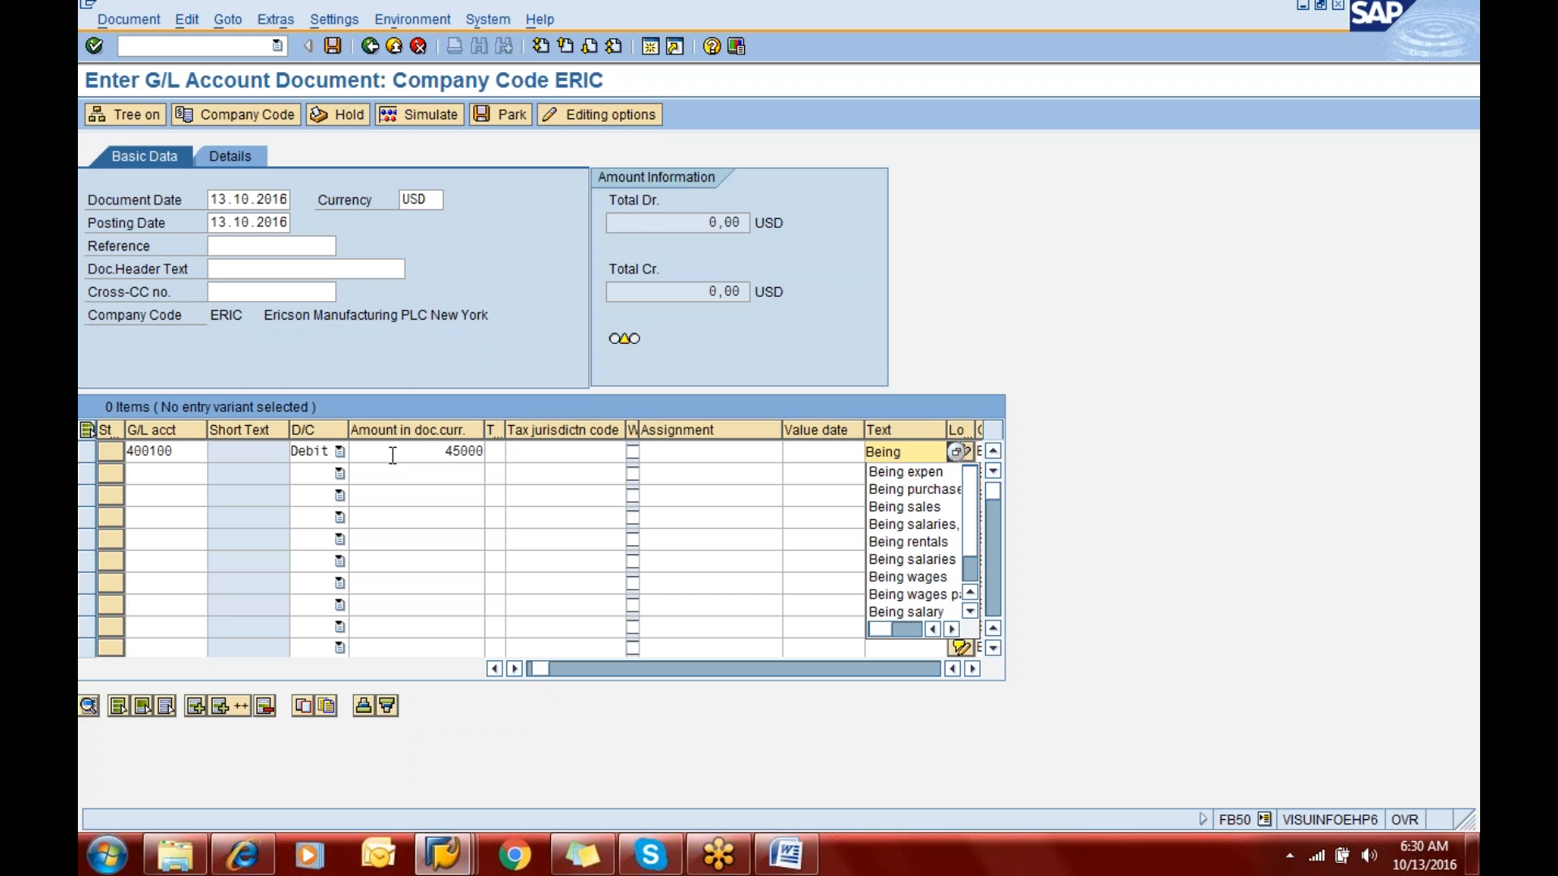
pyautogui.write('salaries')
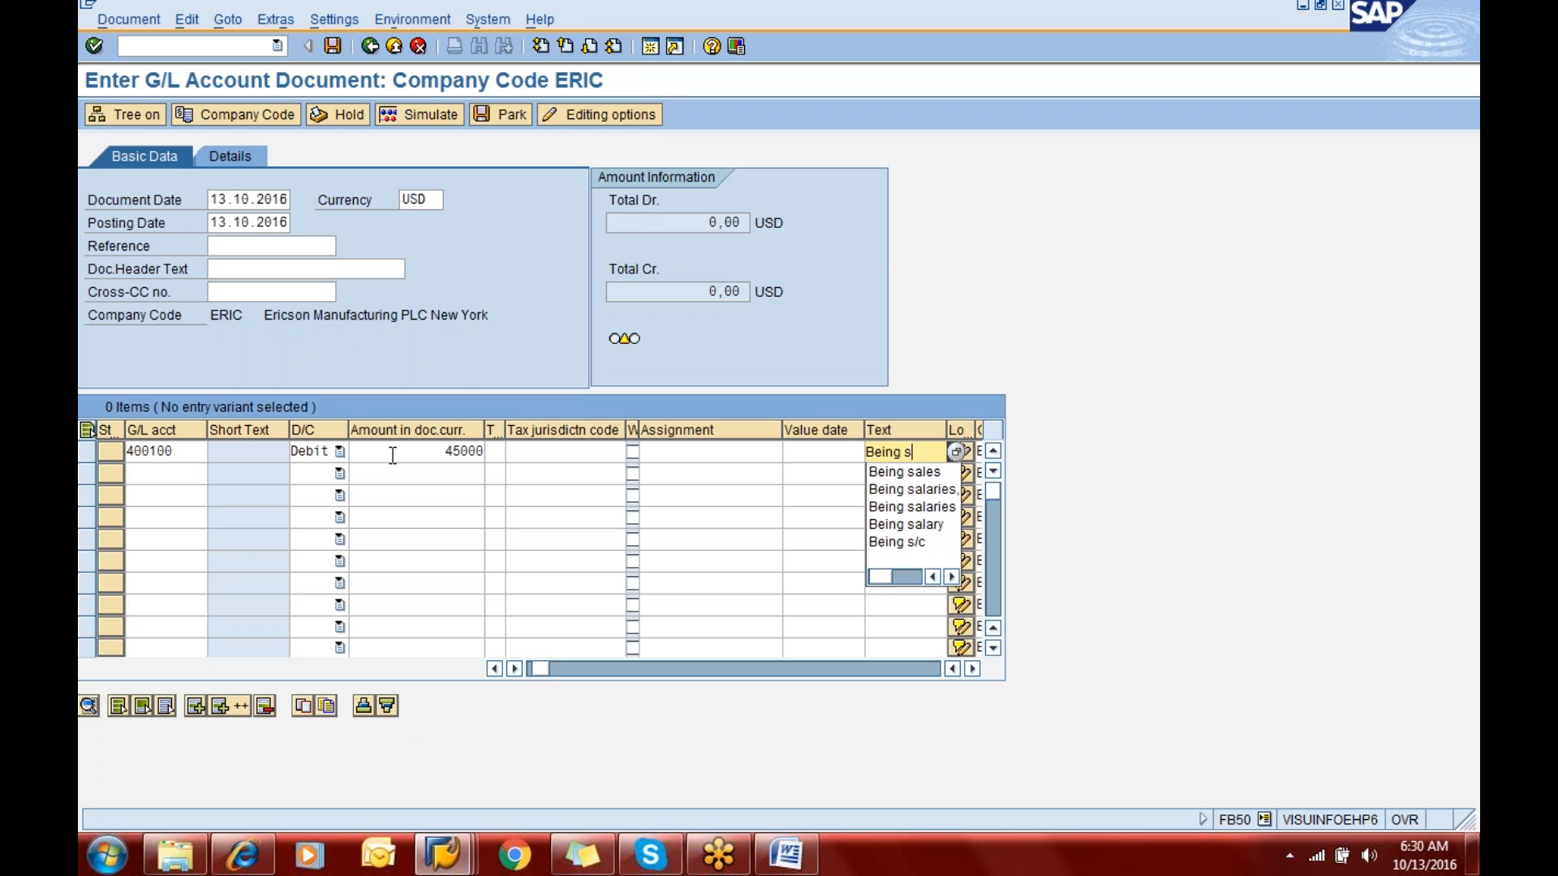
pyautogui.press('Tab')
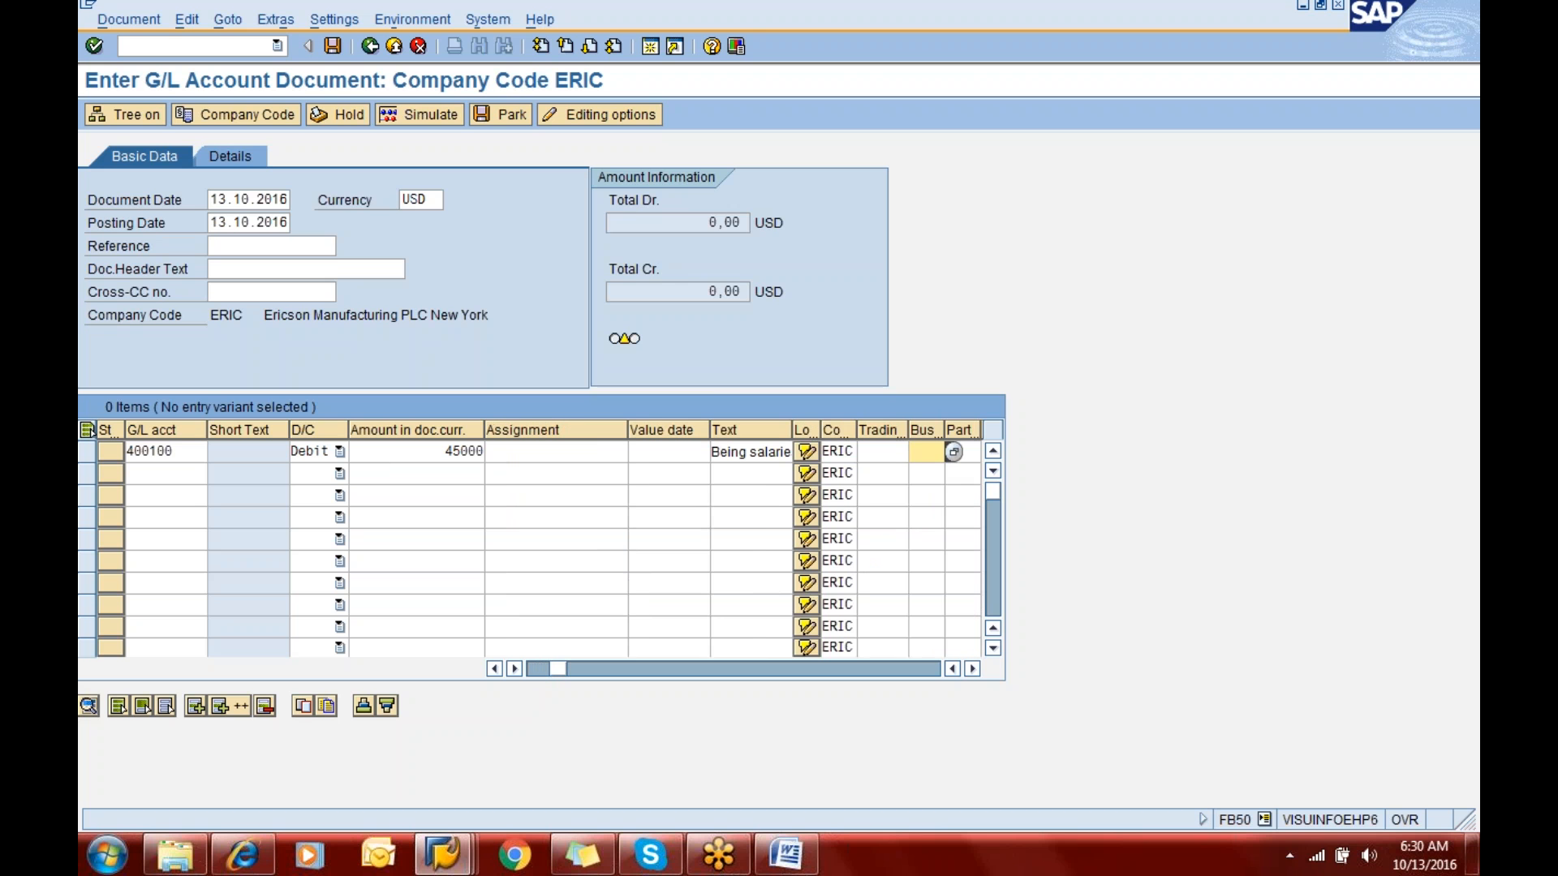
pyautogui.write('eric')
# - Enter business area eric for the second, third and fourth line items
pyautogui.press('Down')
pyautogui.write('eric')
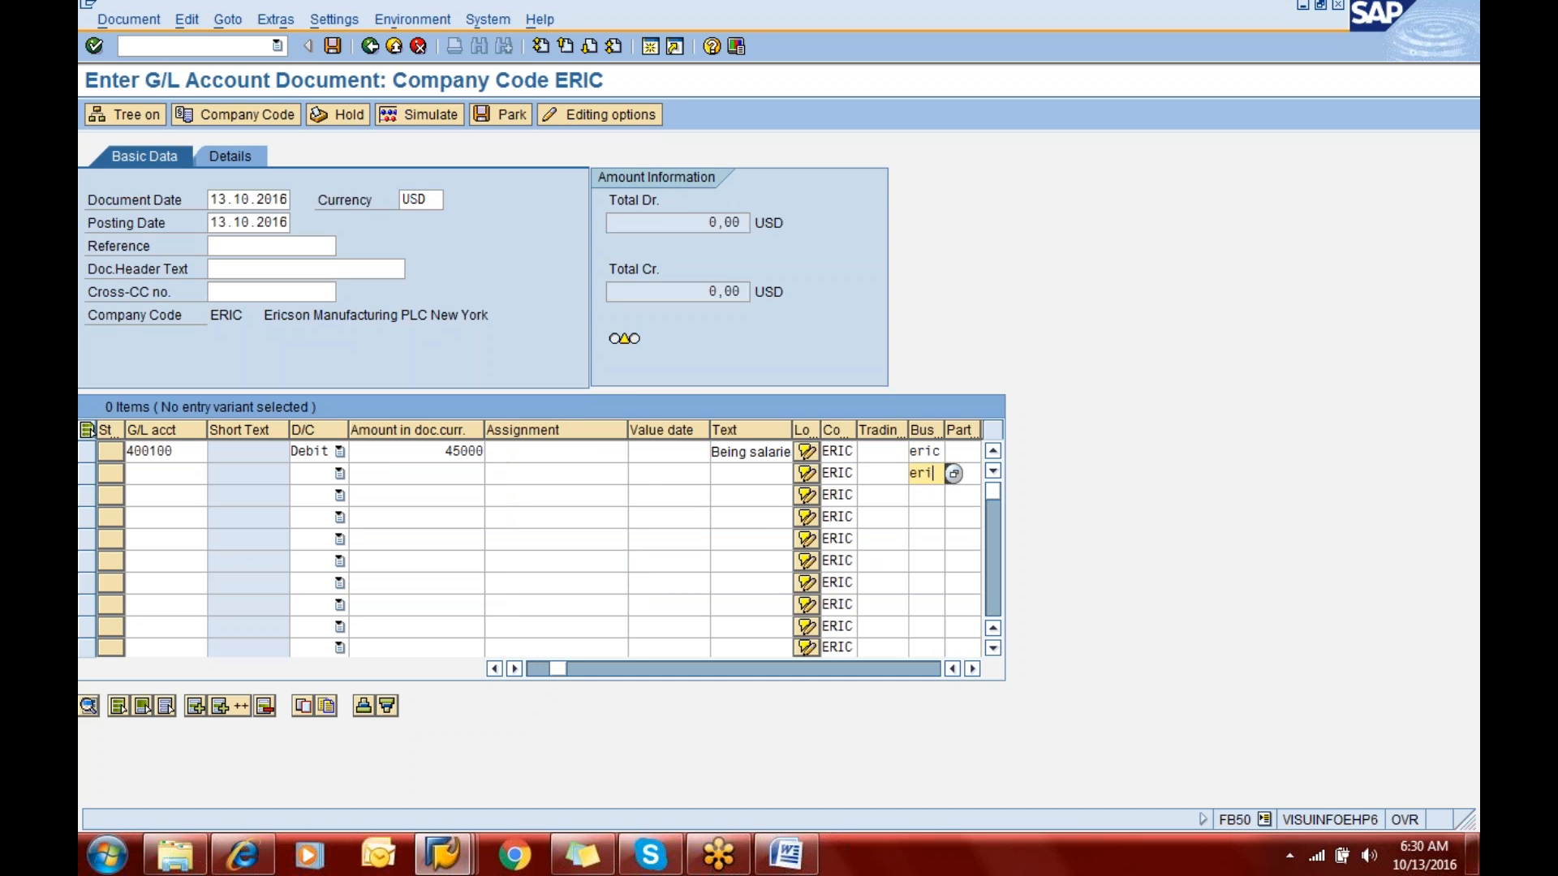
pyautogui.press('Down')
pyautogui.write('eric')
pyautogui.hotkey('shift', 'Tab')
pyautogui.hotkey('shift', 'Tab')
pyautogui.hotkey('shift', 'Tab')
pyautogui.hotkey('shift', 'Tab')
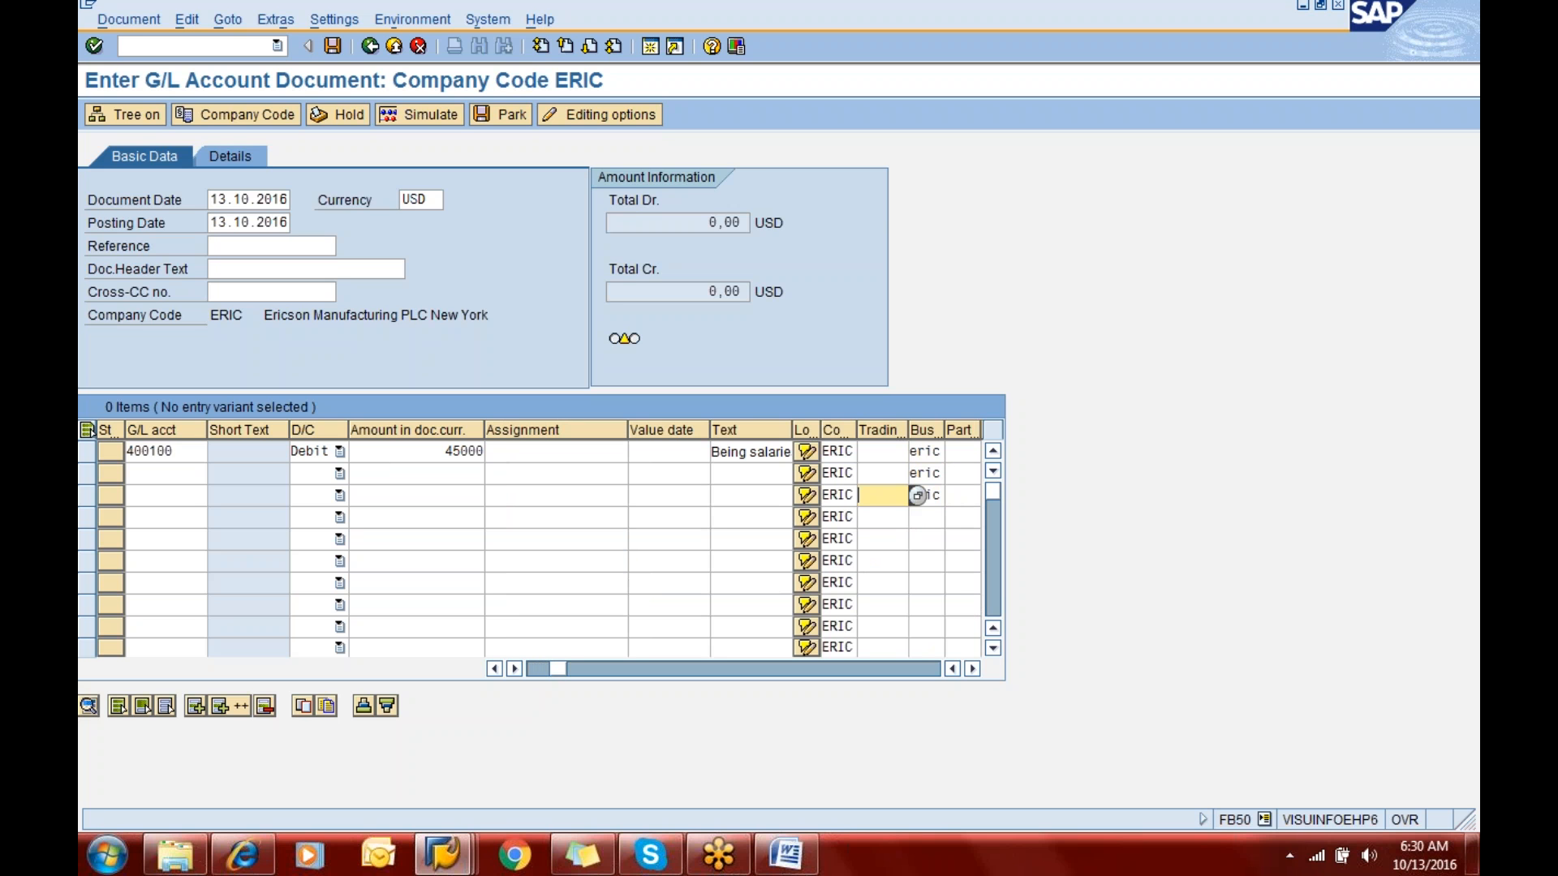
pyautogui.press('Tab')
pyautogui.press('Tab')
pyautogui.press('Tab')
pyautogui.press('Tab')
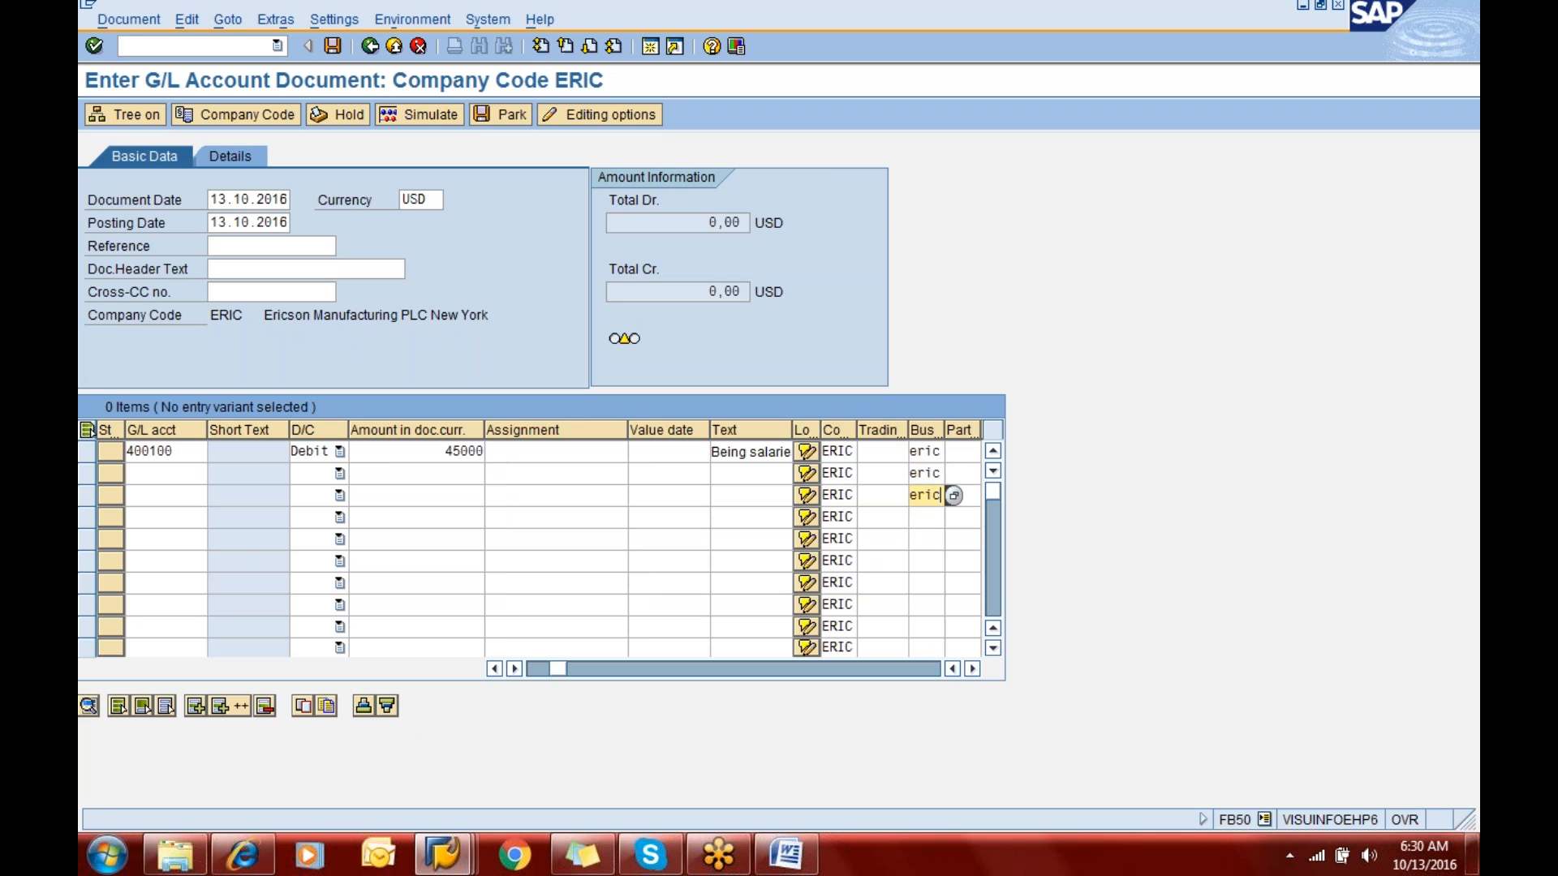
pyautogui.press('Down')
pyautogui.write('eric')
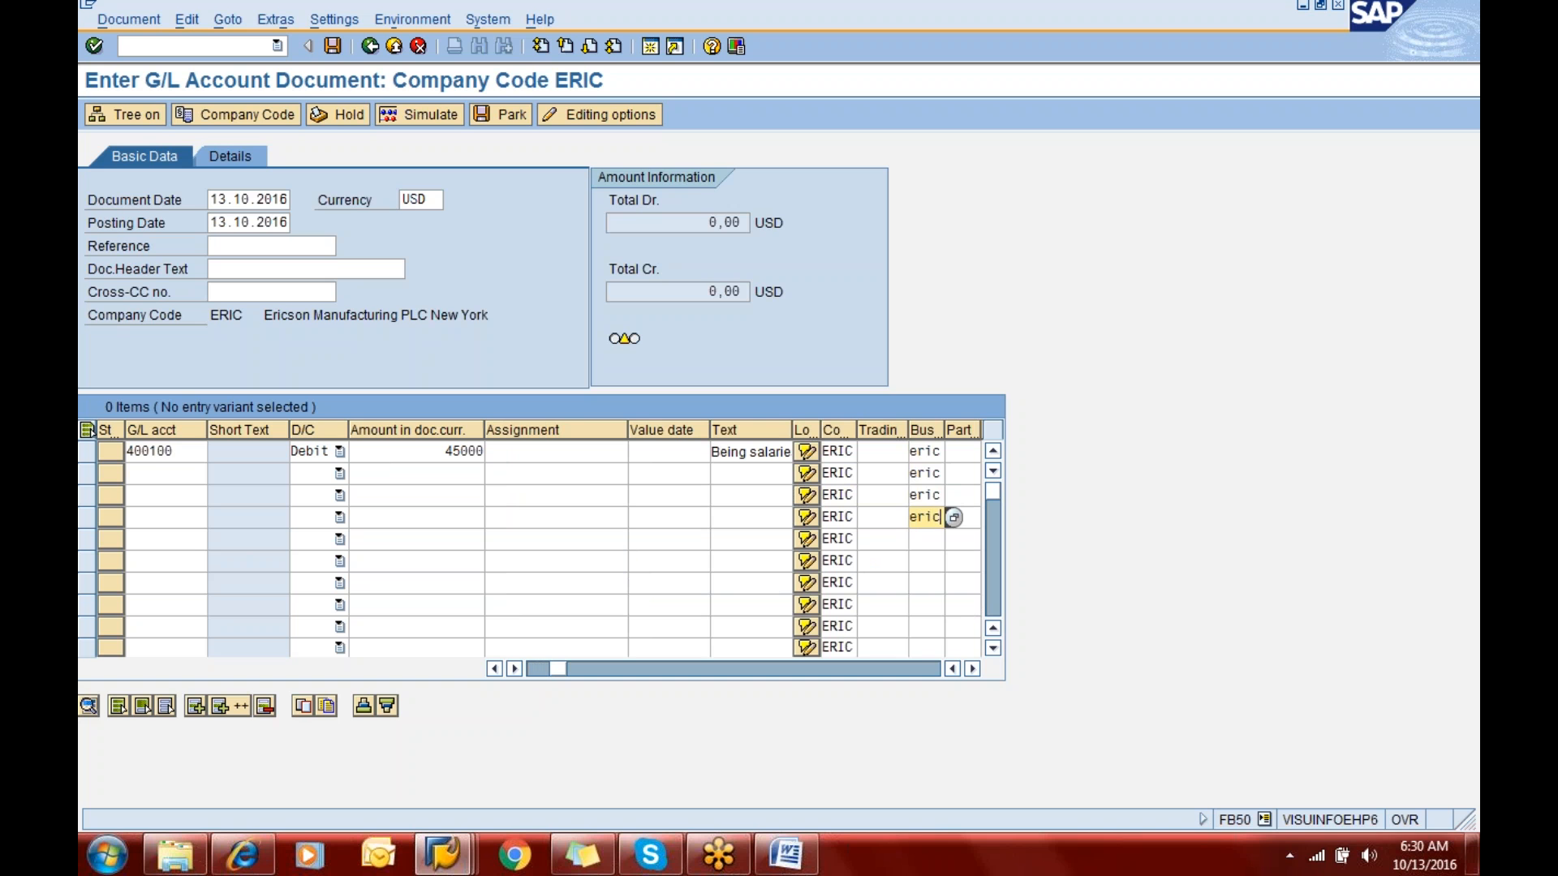
pyautogui.press('Up')
pyautogui.press('Up')
pyautogui.press('Up')
pyautogui.press('Down')
pyautogui.hotkey('shift', 'Tab')
pyautogui.hotkey('shift', 'Tab')
pyautogui.hotkey('shift', 'Tab')
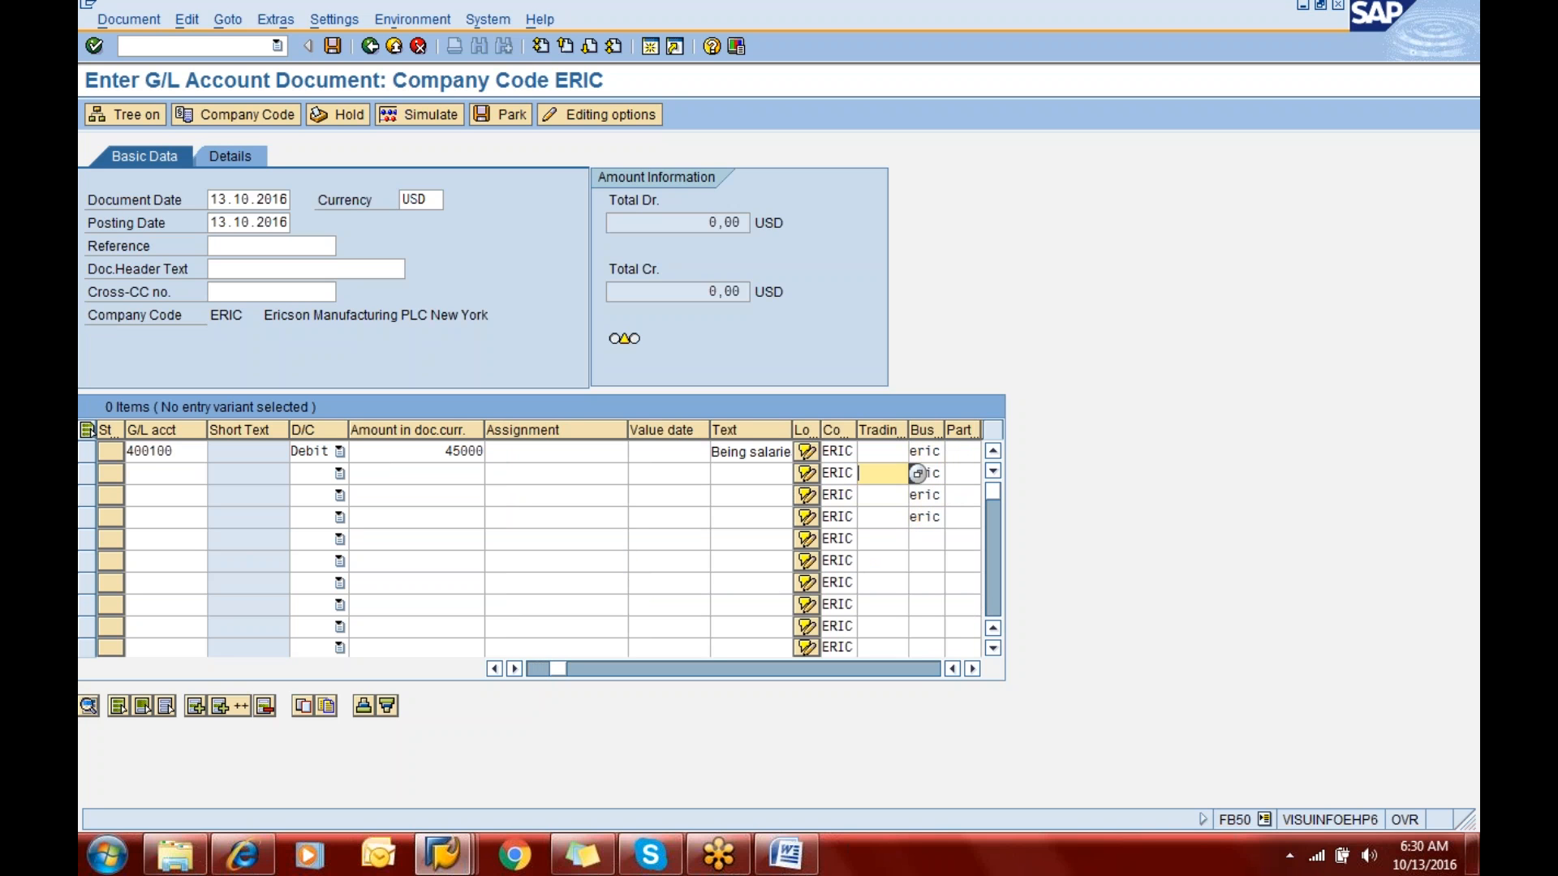
pyautogui.hotkey('shift', 'Tab')
pyautogui.hotkey('shift', 'Tab')
pyautogui.hotkey('shift', 'Tab')
pyautogui.hotkey('shift', 'Tab')
pyautogui.hotkey('shift', 'Tab')
pyautogui.hotkey('shift', 'Tab')
pyautogui.hotkey('shift', 'Tab')
pyautogui.hotkey('shift', 'Tab')
pyautogui.hotkey('shift', 'Tab')
pyautogui.hotkey('shift', 'Tab')
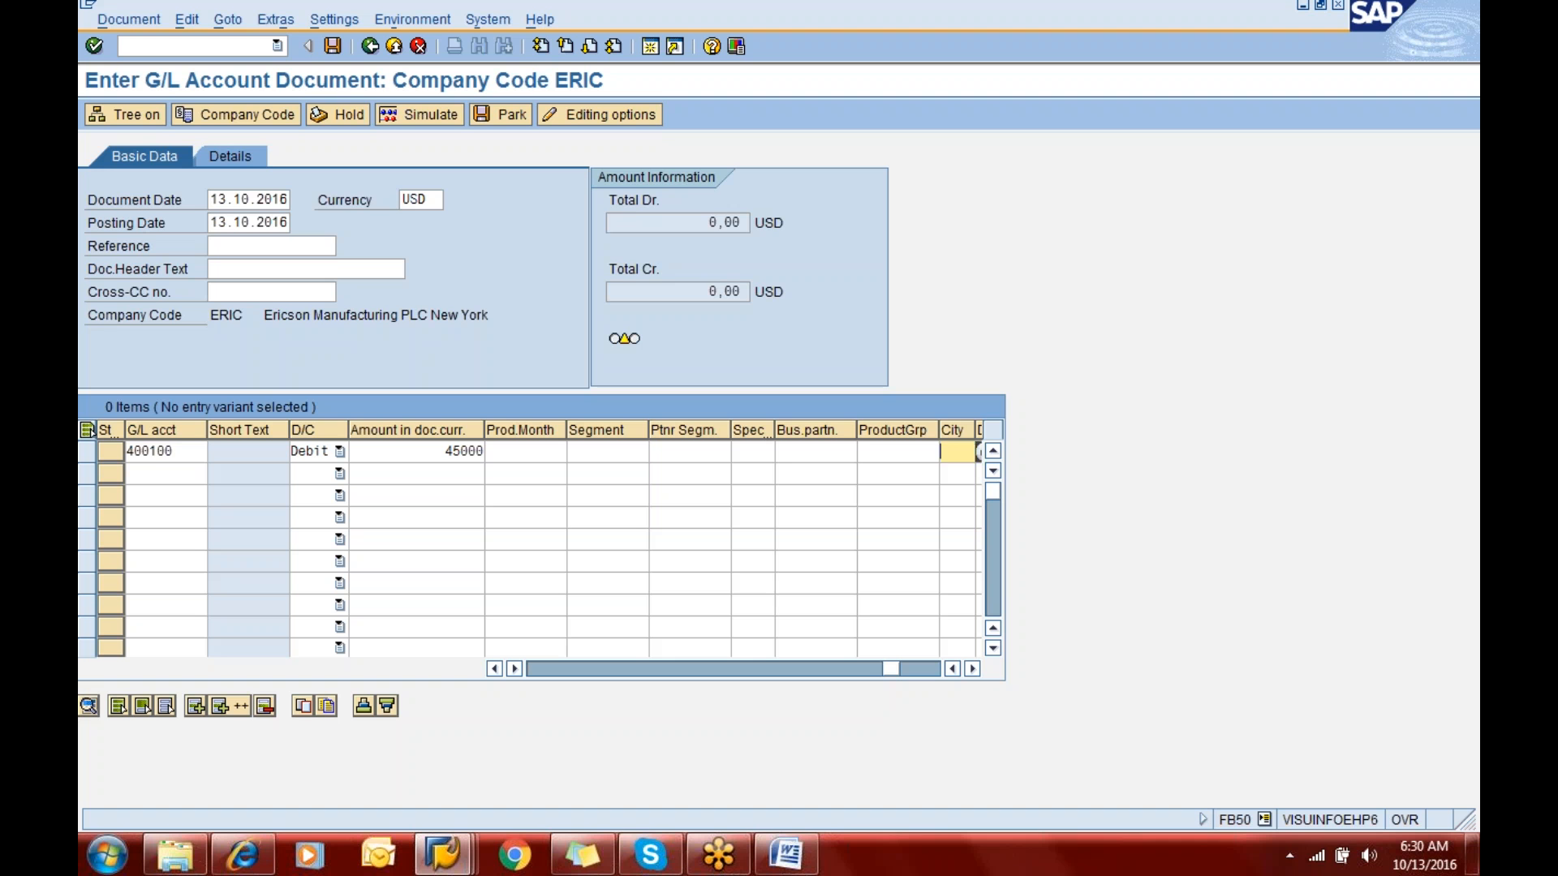
pyautogui.hotkey('shift', 'Tab')
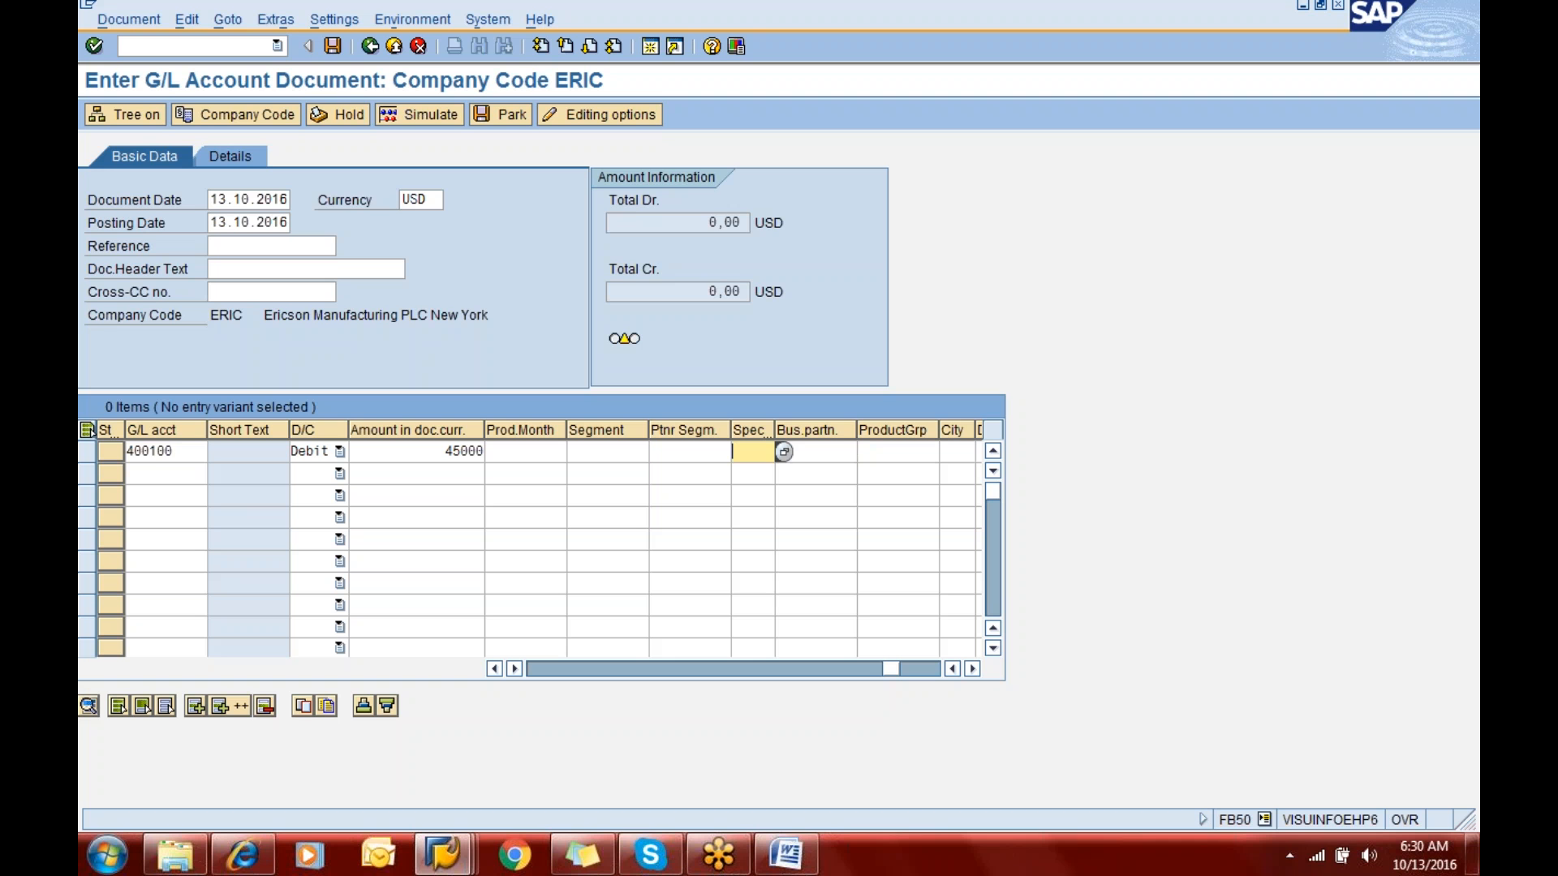
# - Enter G/L accounts 400200 and 400300 for the second and third line items
pyautogui.click(172, 477)
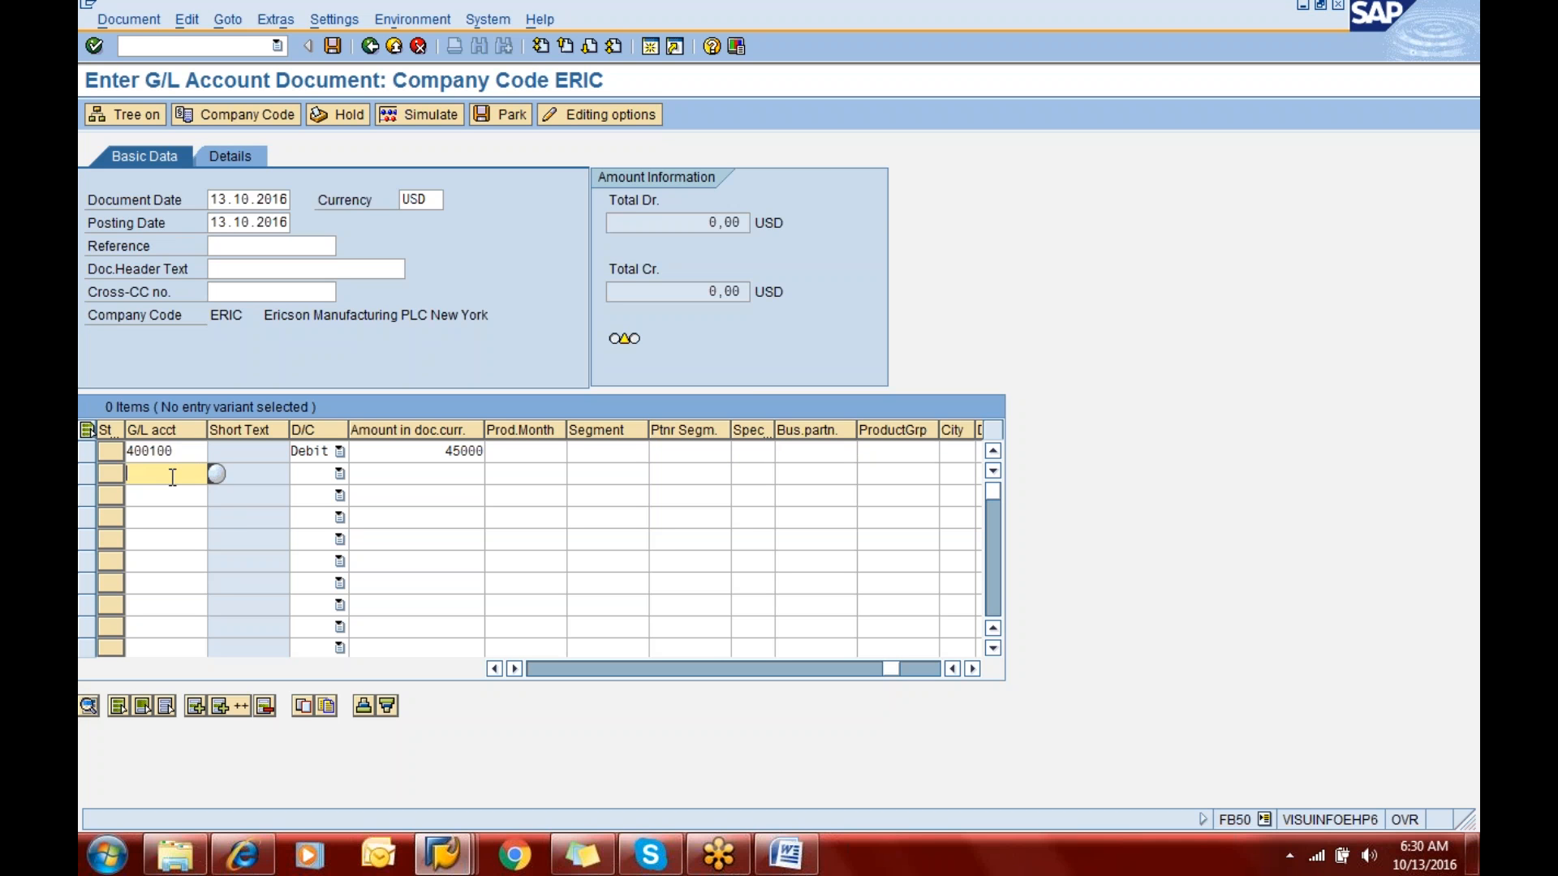
pyautogui.write('400200')
pyautogui.press('Down')
pyautogui.write('400')
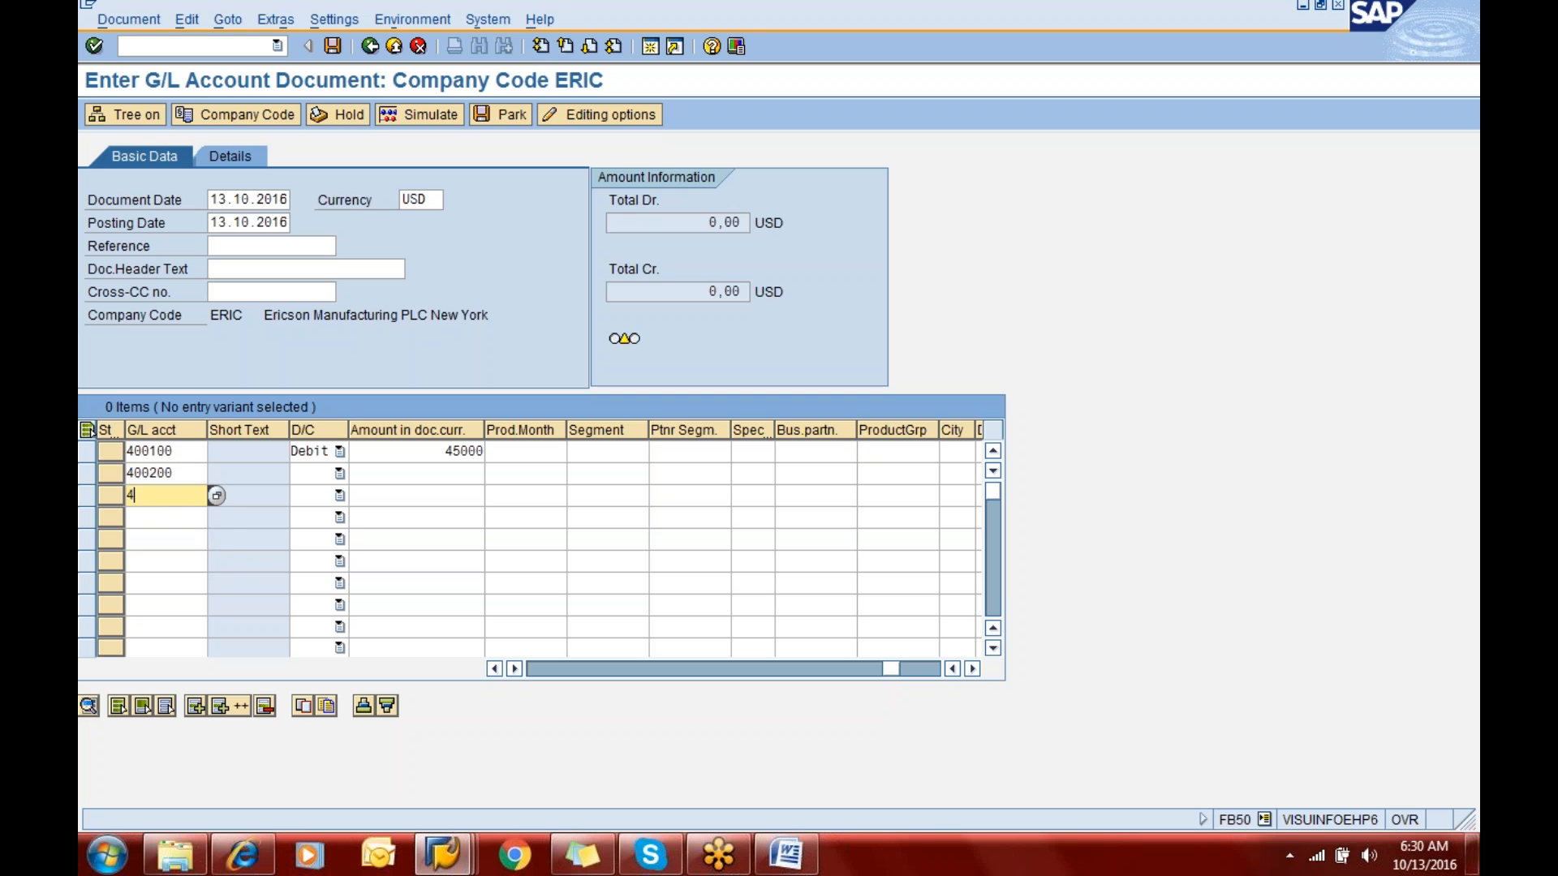
pyautogui.write('300')
# - Mark the line items for accounts 400200 and 400300 as Debit
pyautogui.press('Tab')
pyautogui.press('Up')
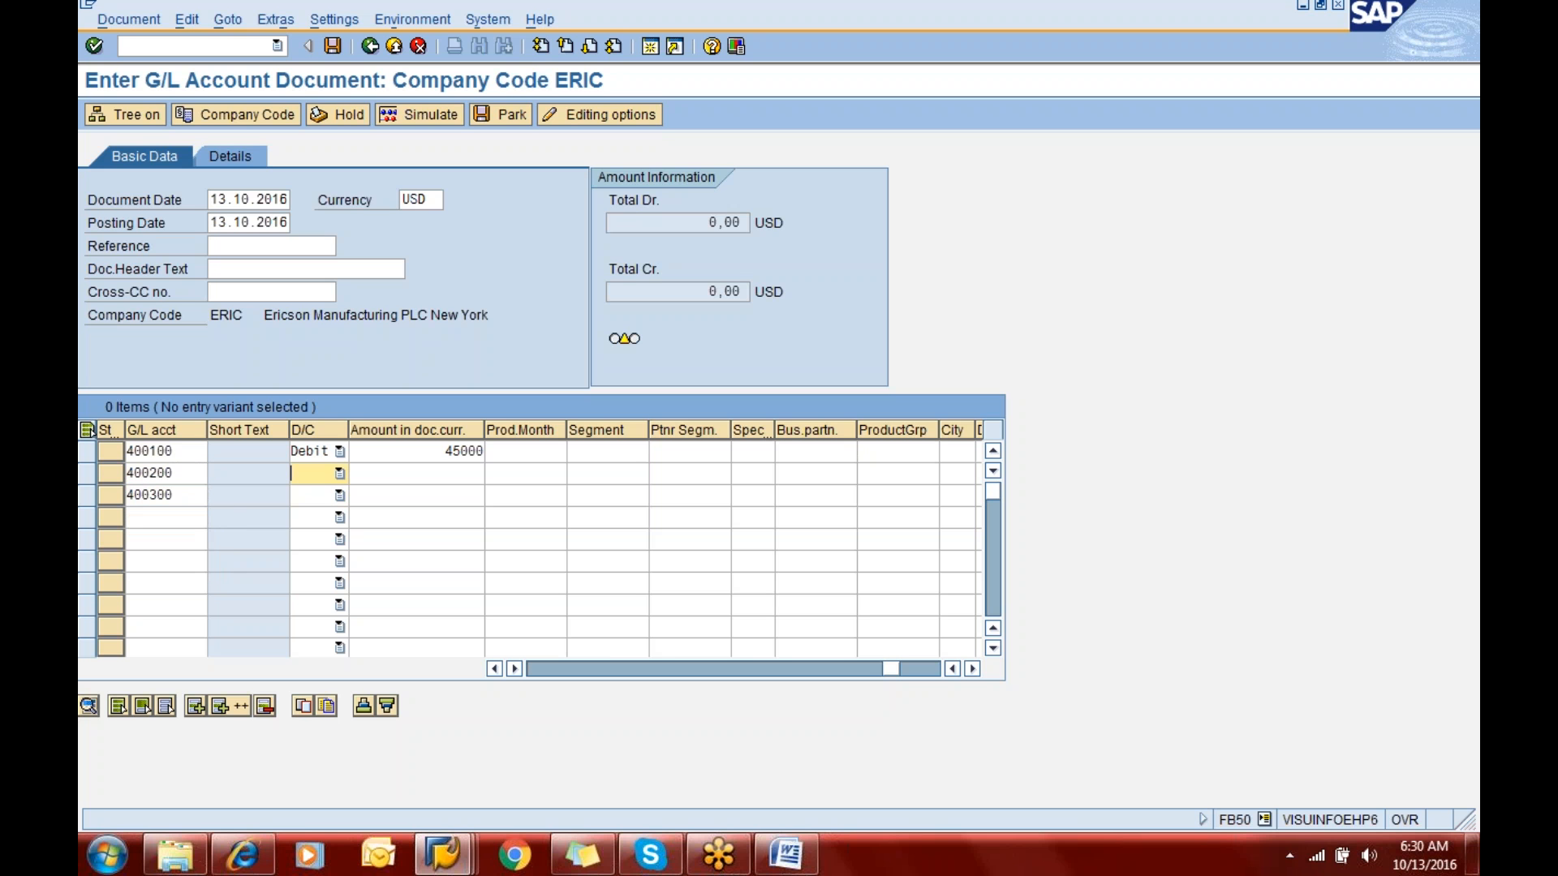
pyautogui.press('d')
pyautogui.press('Down')
pyautogui.press('d')
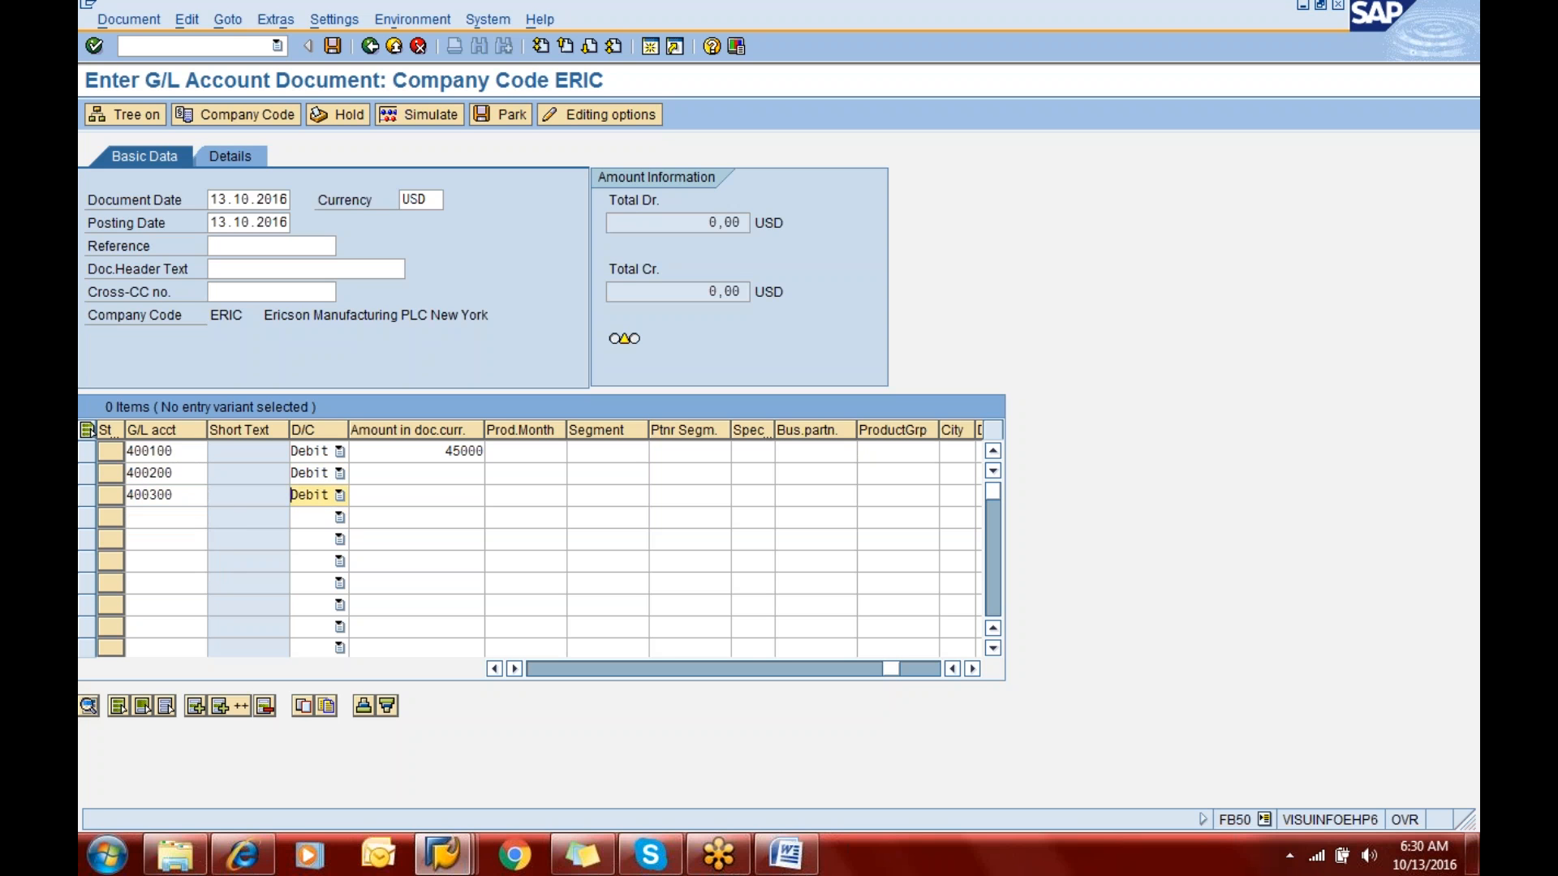
# - Enter the amounts 35000 for the account 400200 line item and 25000 for the account 400300 line item
pyautogui.press('Up')
pyautogui.press('Tab')
pyautogui.write('35000')
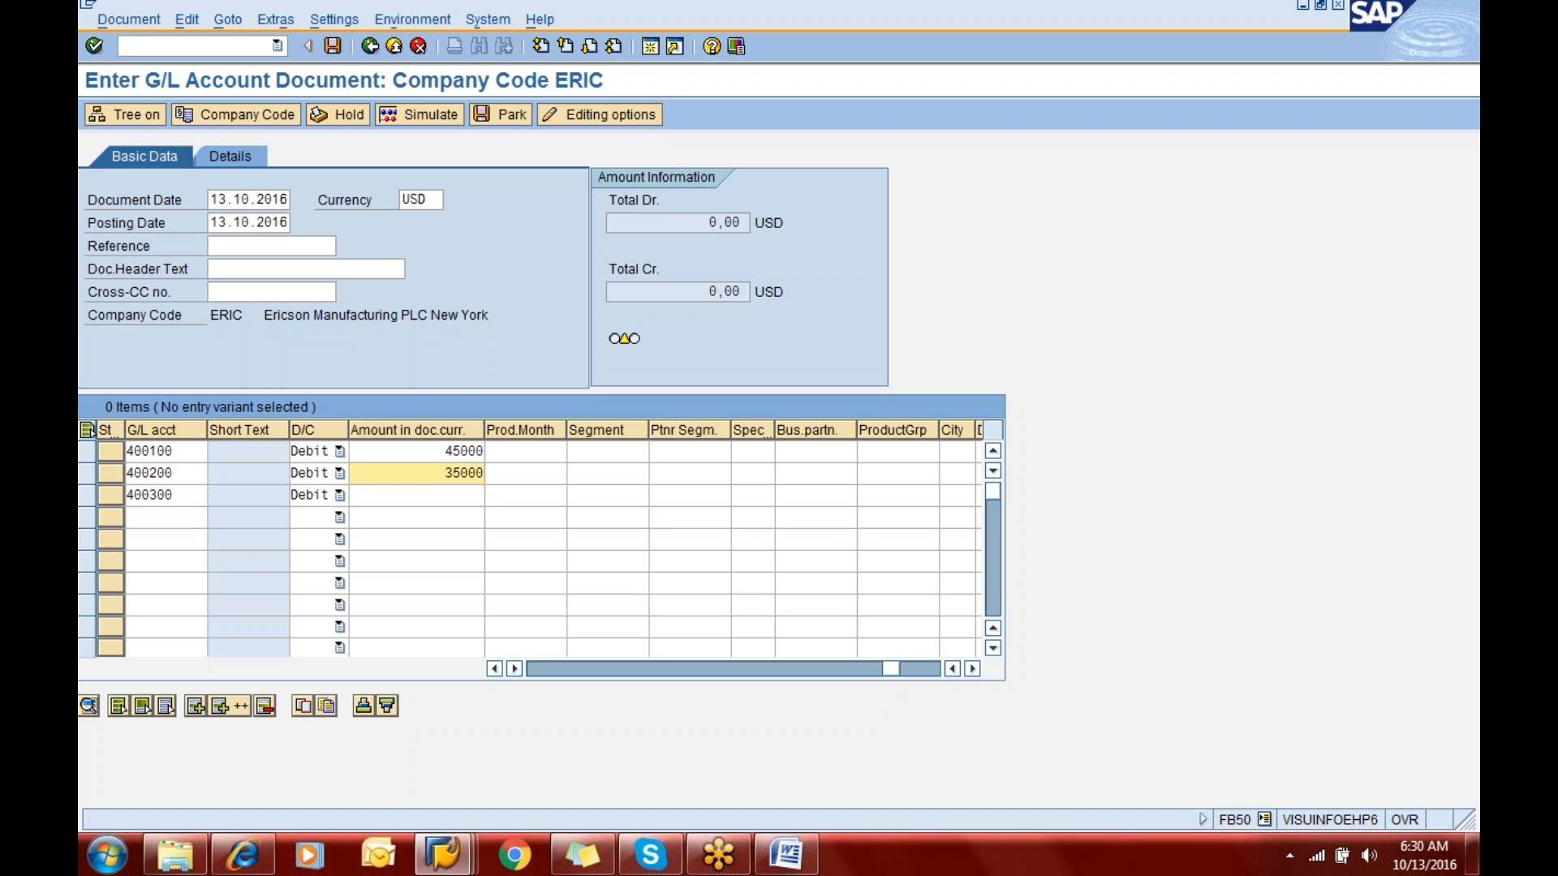
pyautogui.press('Down')
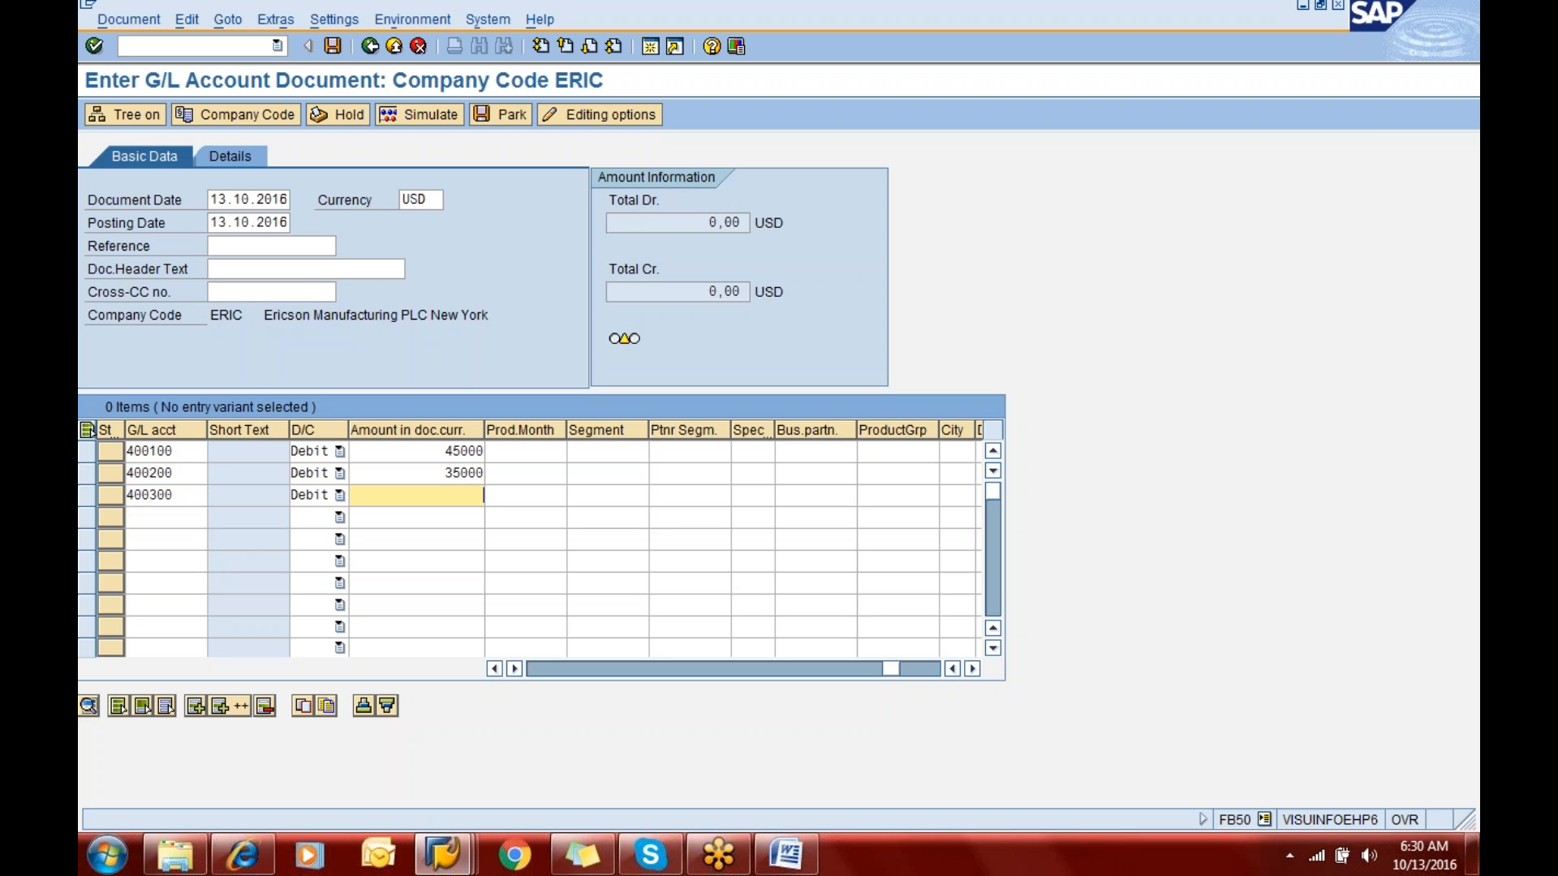
pyautogui.write('25000')
# - Fill the fourth line item with G/L account 200100 as Credit and the balancing amount *
pyautogui.press('Down')
pyautogui.hotkey('shift', 'Tab')
pyautogui.hotkey('shift', 'Tab')
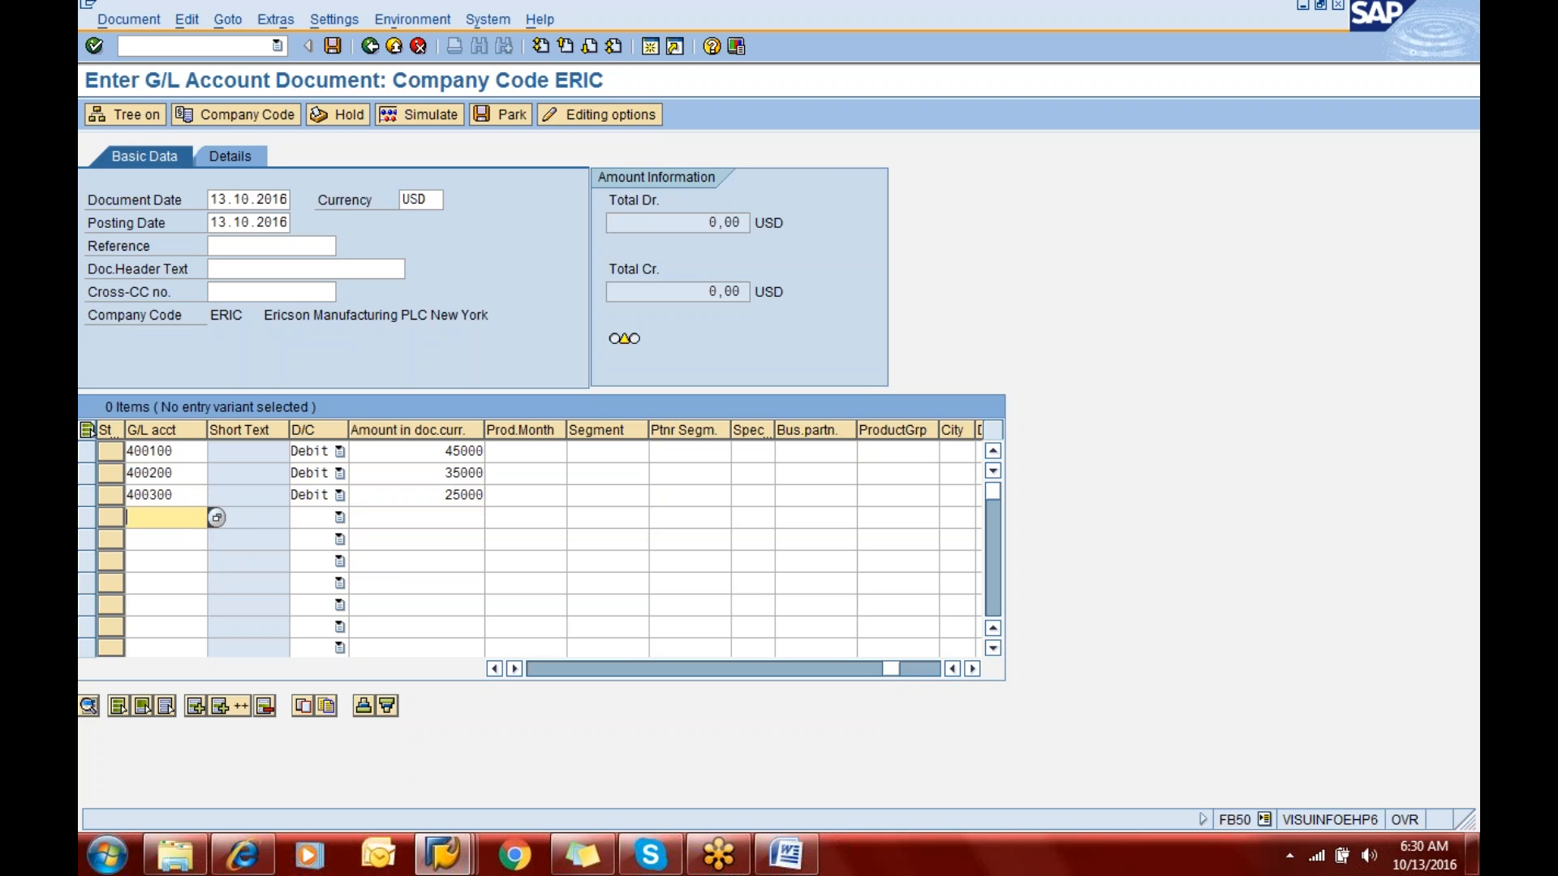
pyautogui.write('200100')
pyautogui.press('Tab')
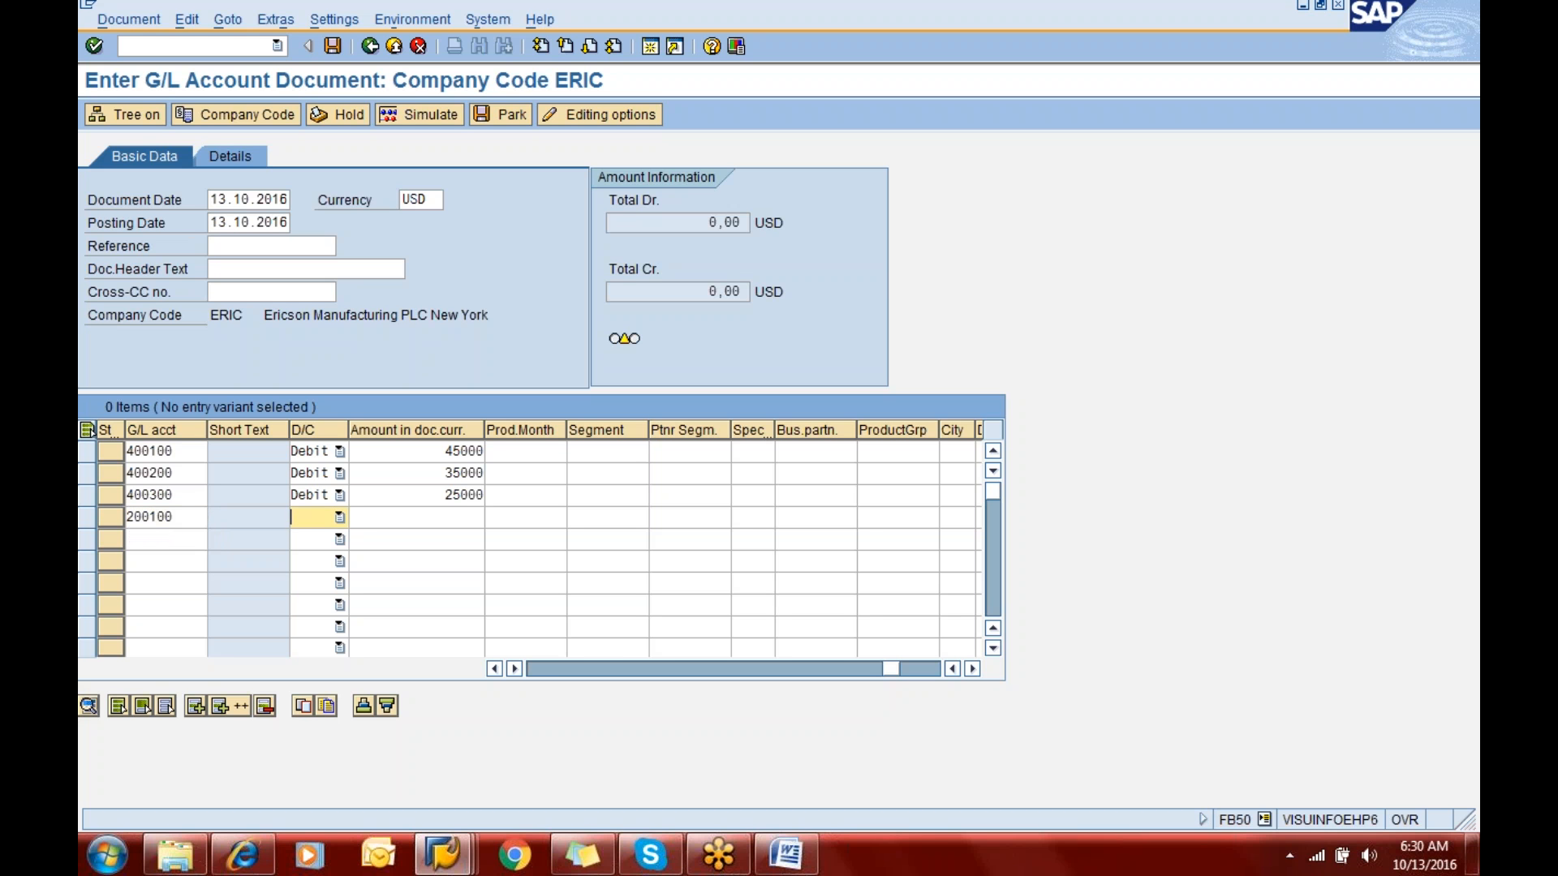
pyautogui.press('c')
pyautogui.press('Tab')
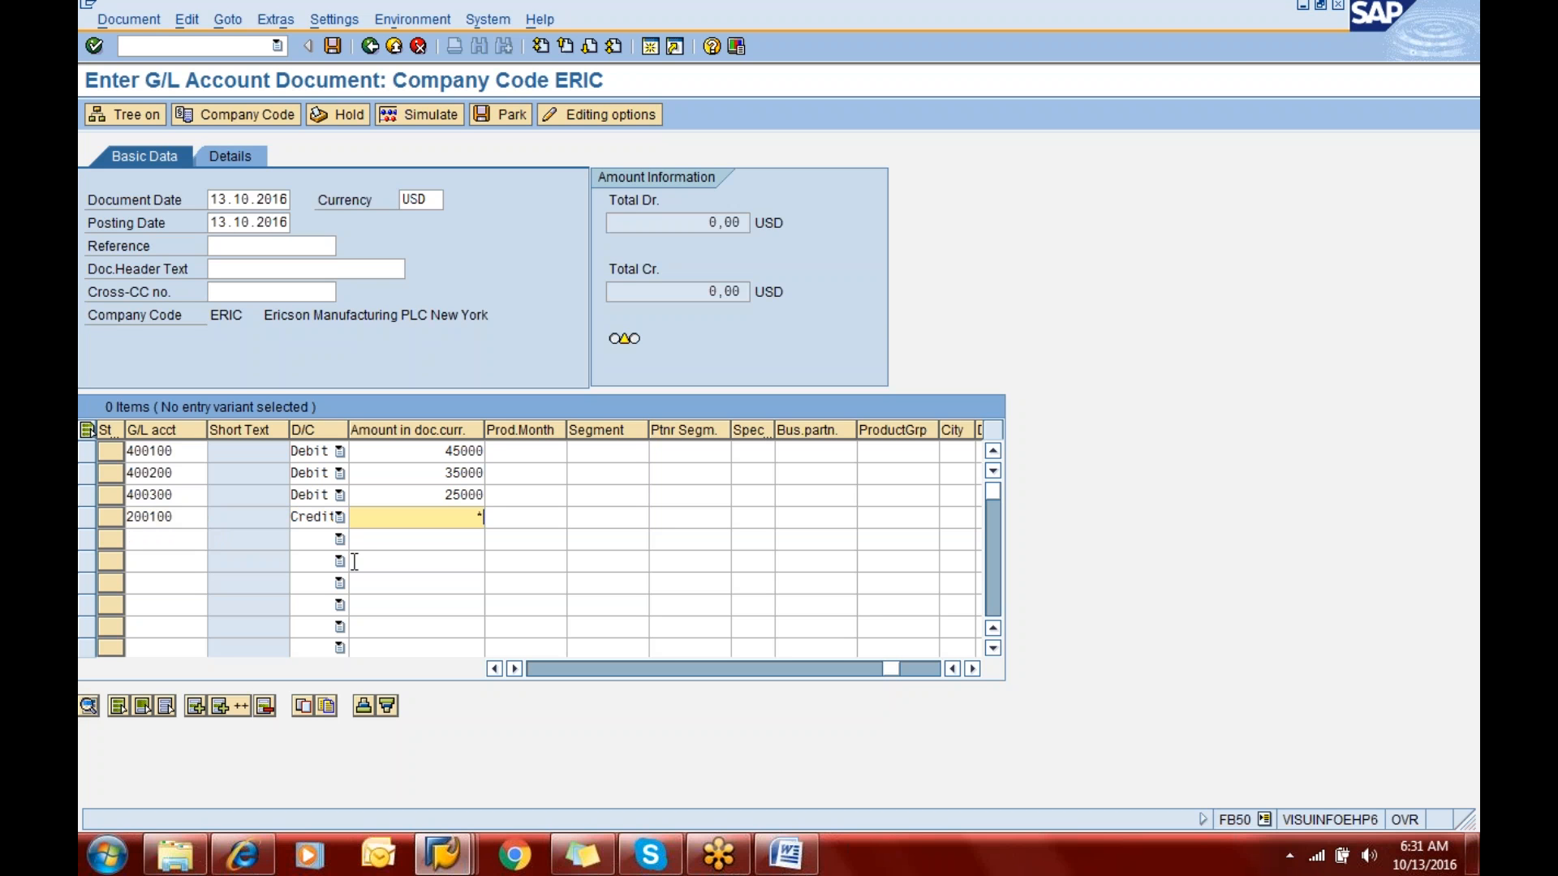
pyautogui.write('*')
# - Give the line item for account 400200 the text "Being wages"
pyautogui.press('Tab')
pyautogui.press('Tab')
pyautogui.press('Tab')
pyautogui.press('Tab')
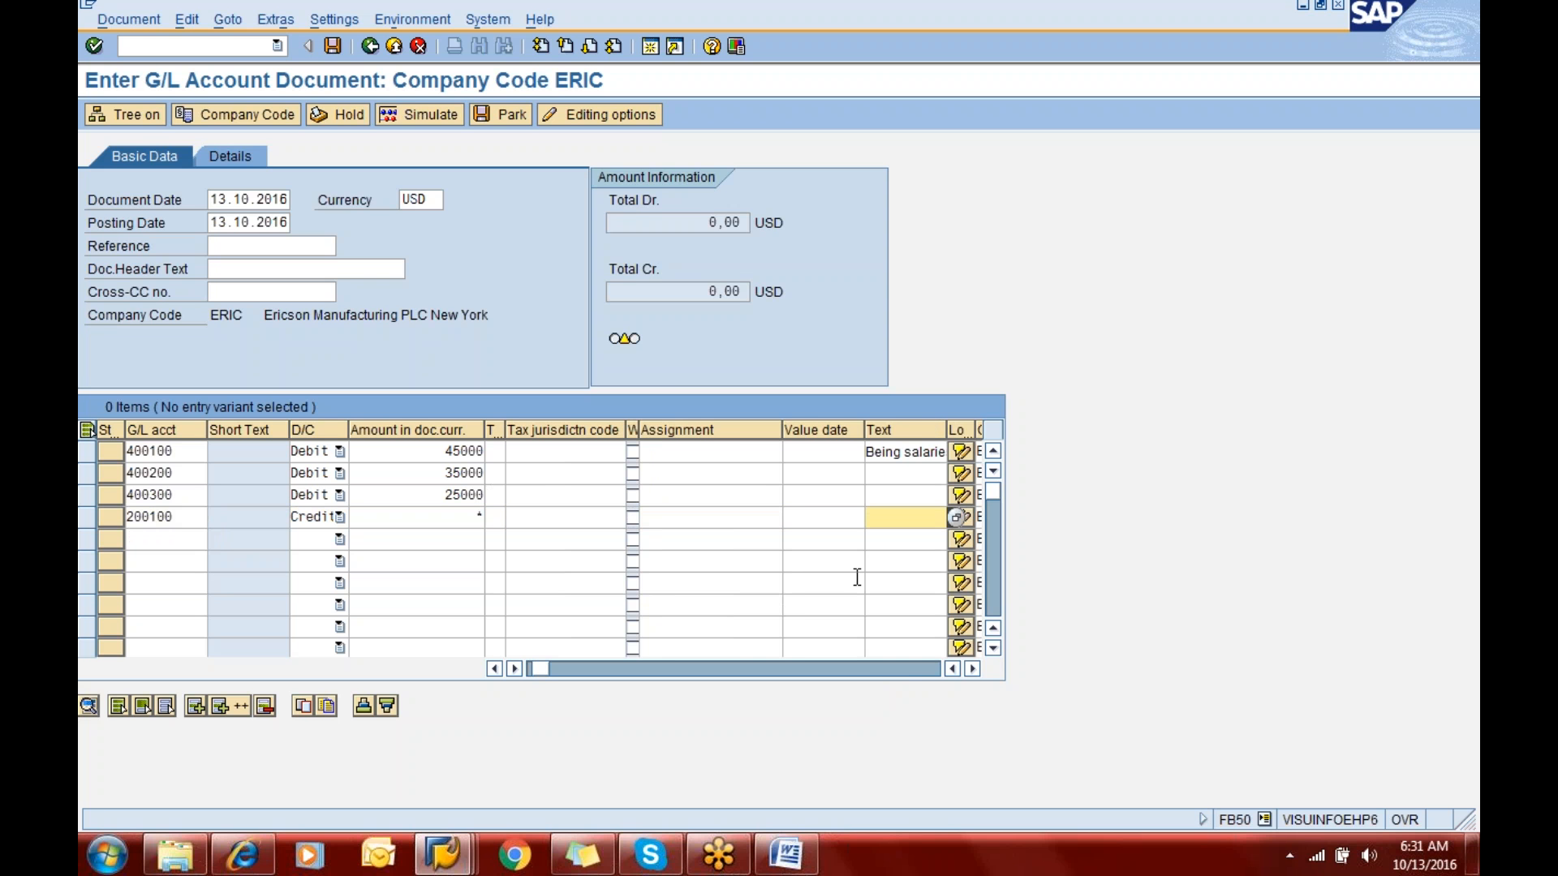
pyautogui.press('Up')
pyautogui.press('Up')
pyautogui.write('B')
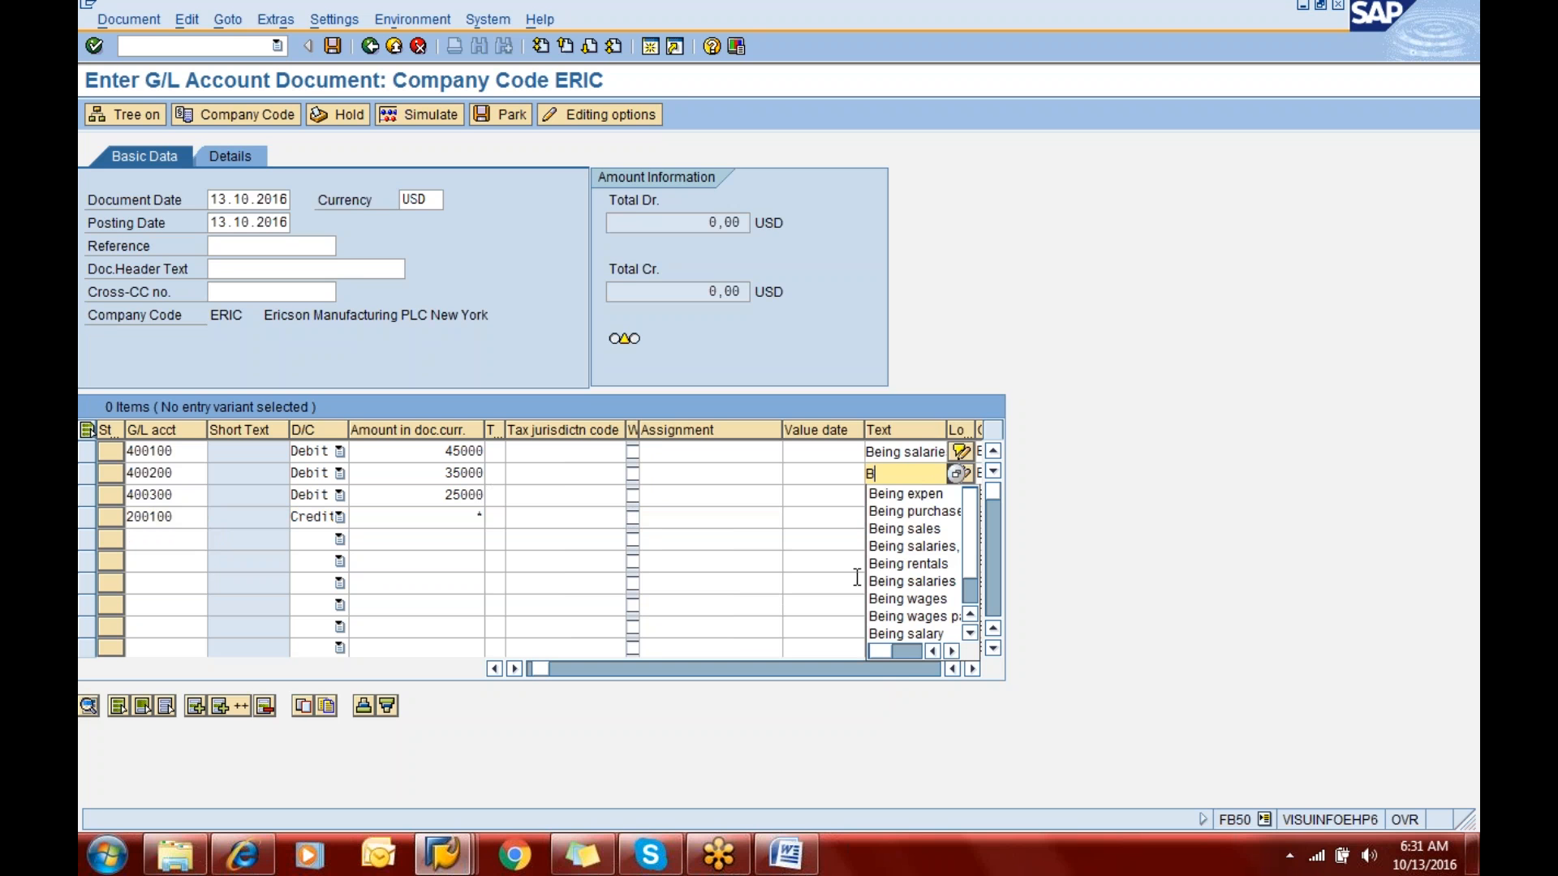
pyautogui.write('eing wages')
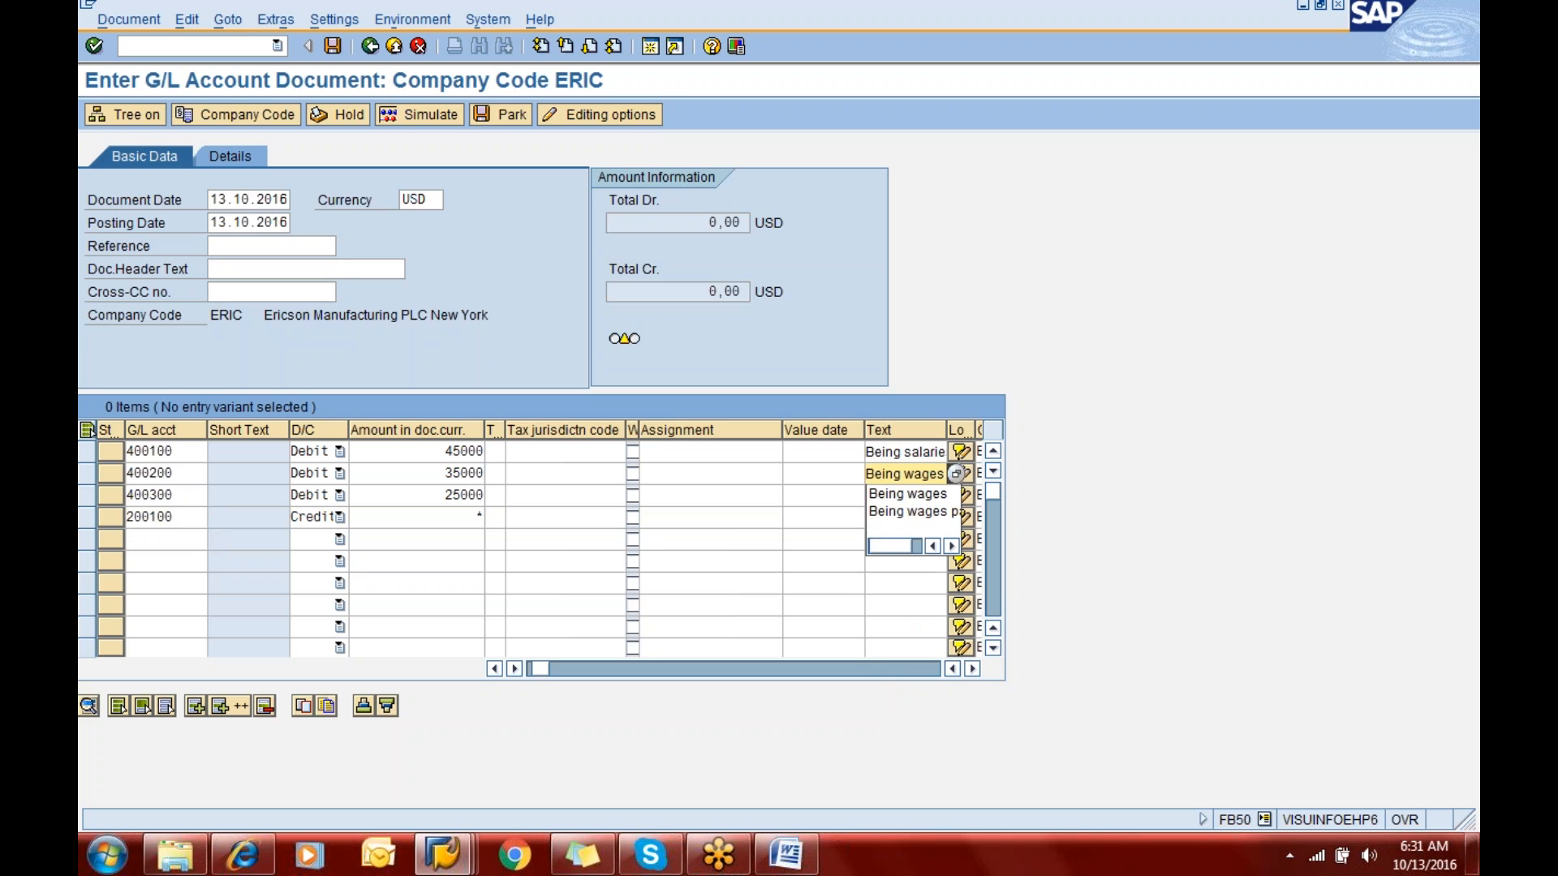
pyautogui.press('Return')
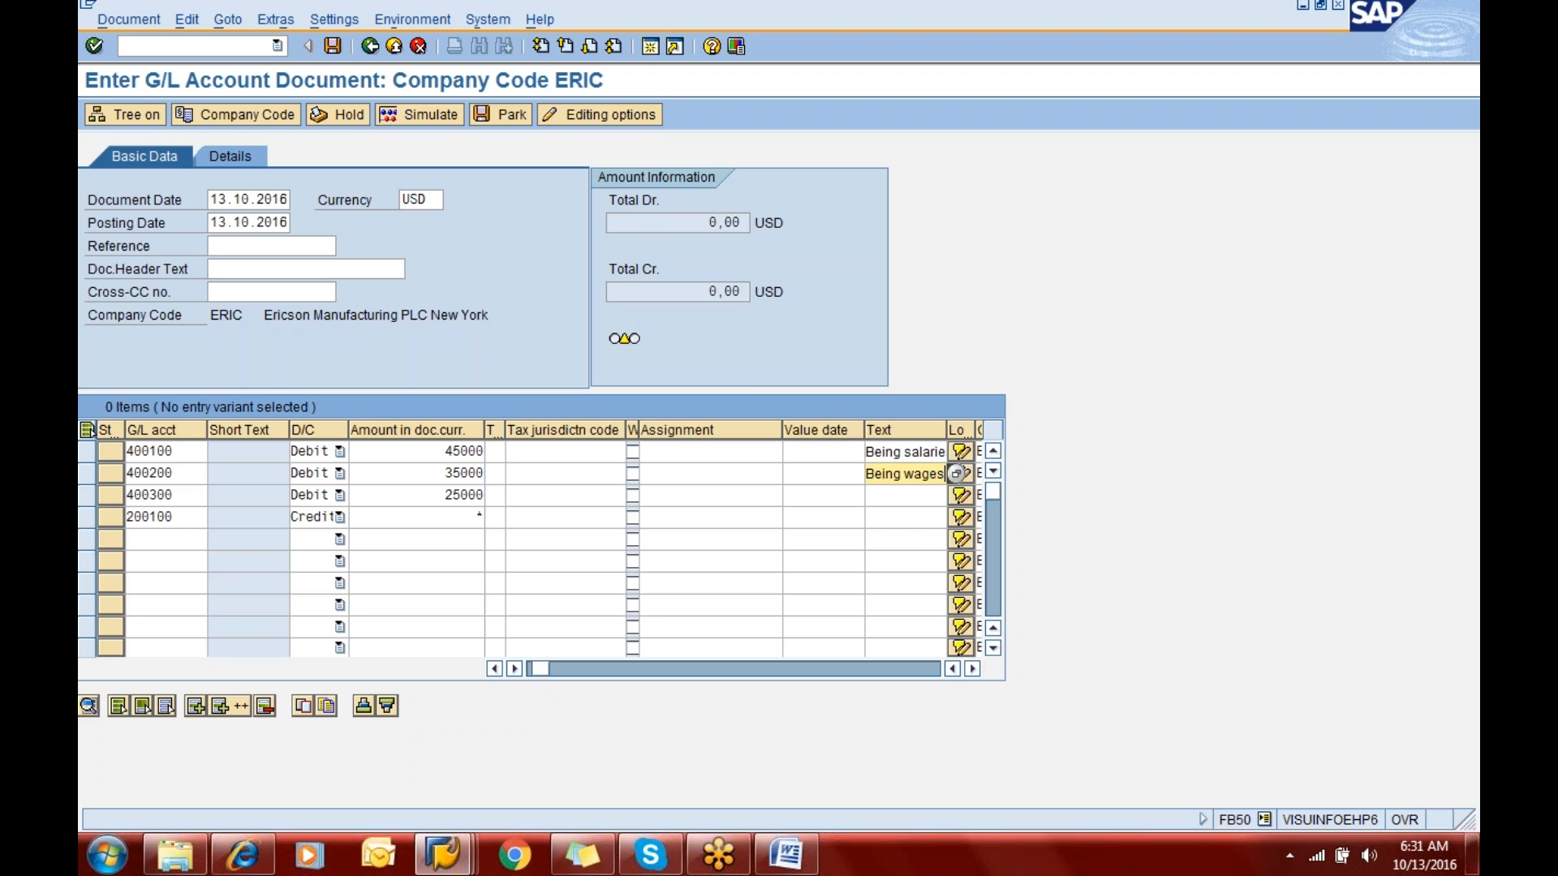
# - Give the line item for account 400300 the text "Being rentals"
pyautogui.click(897, 497)
pyautogui.write('Be')
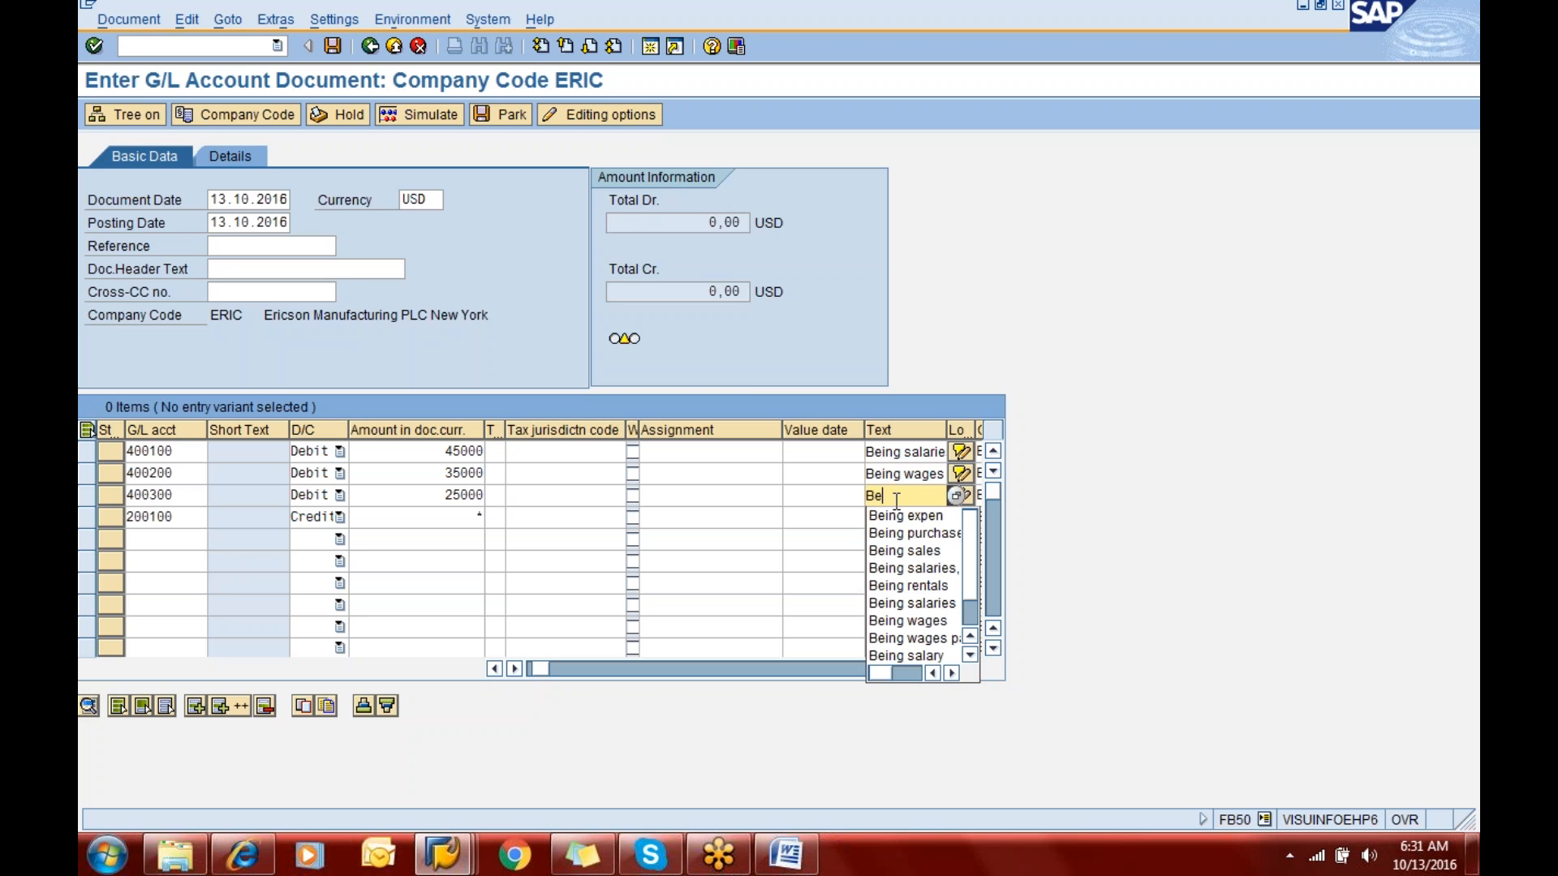
pyautogui.write('ing retna')
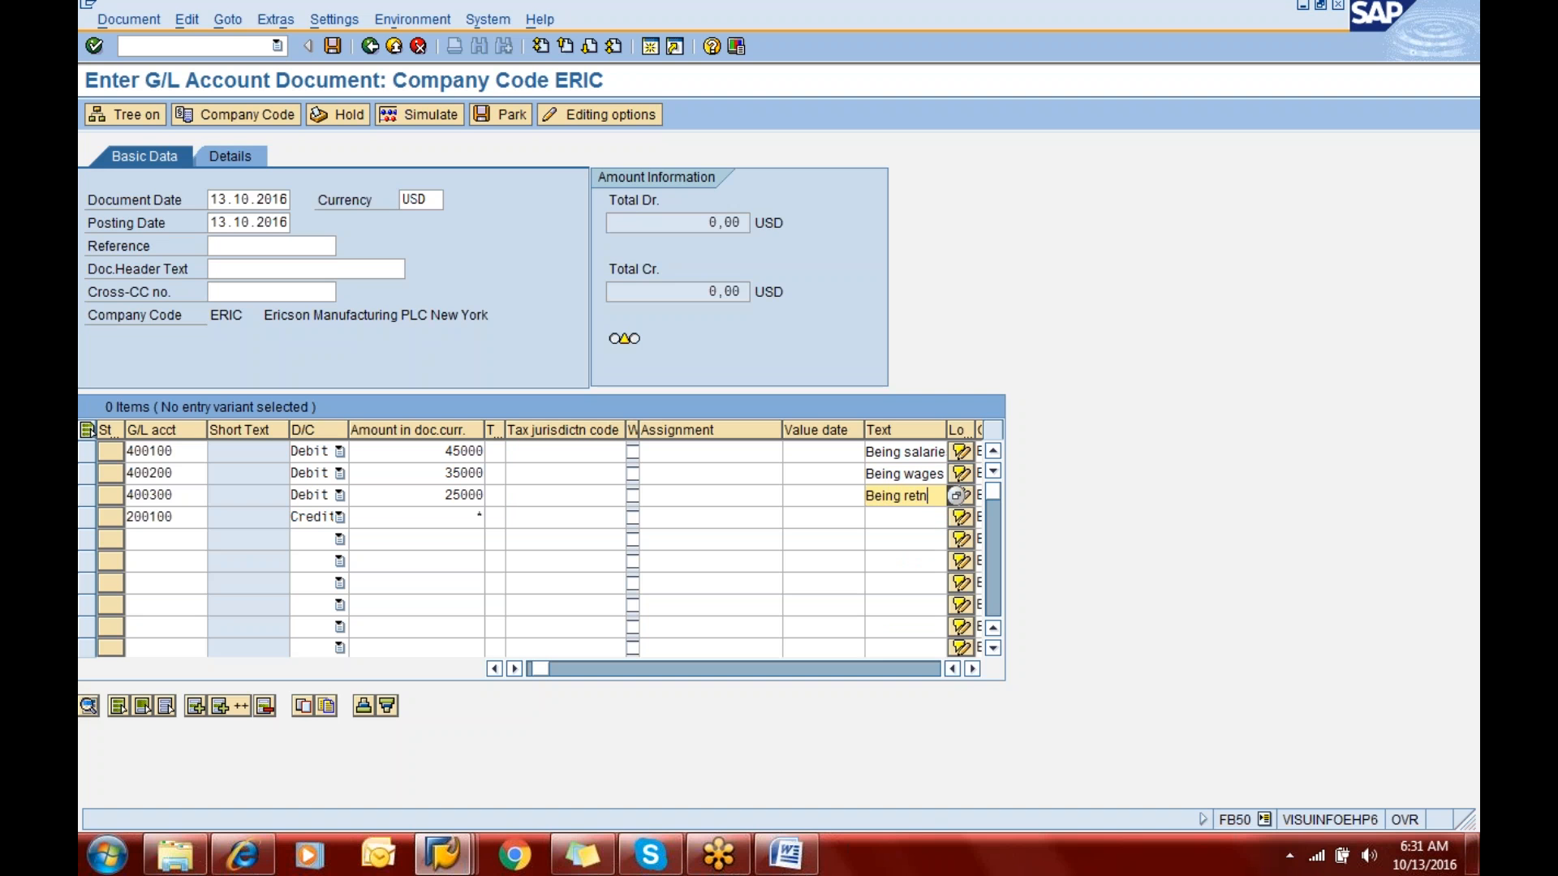
pyautogui.press('BackSpace')
pyautogui.press('BackSpace')
pyautogui.press('BackSpace')
pyautogui.write('ntals')
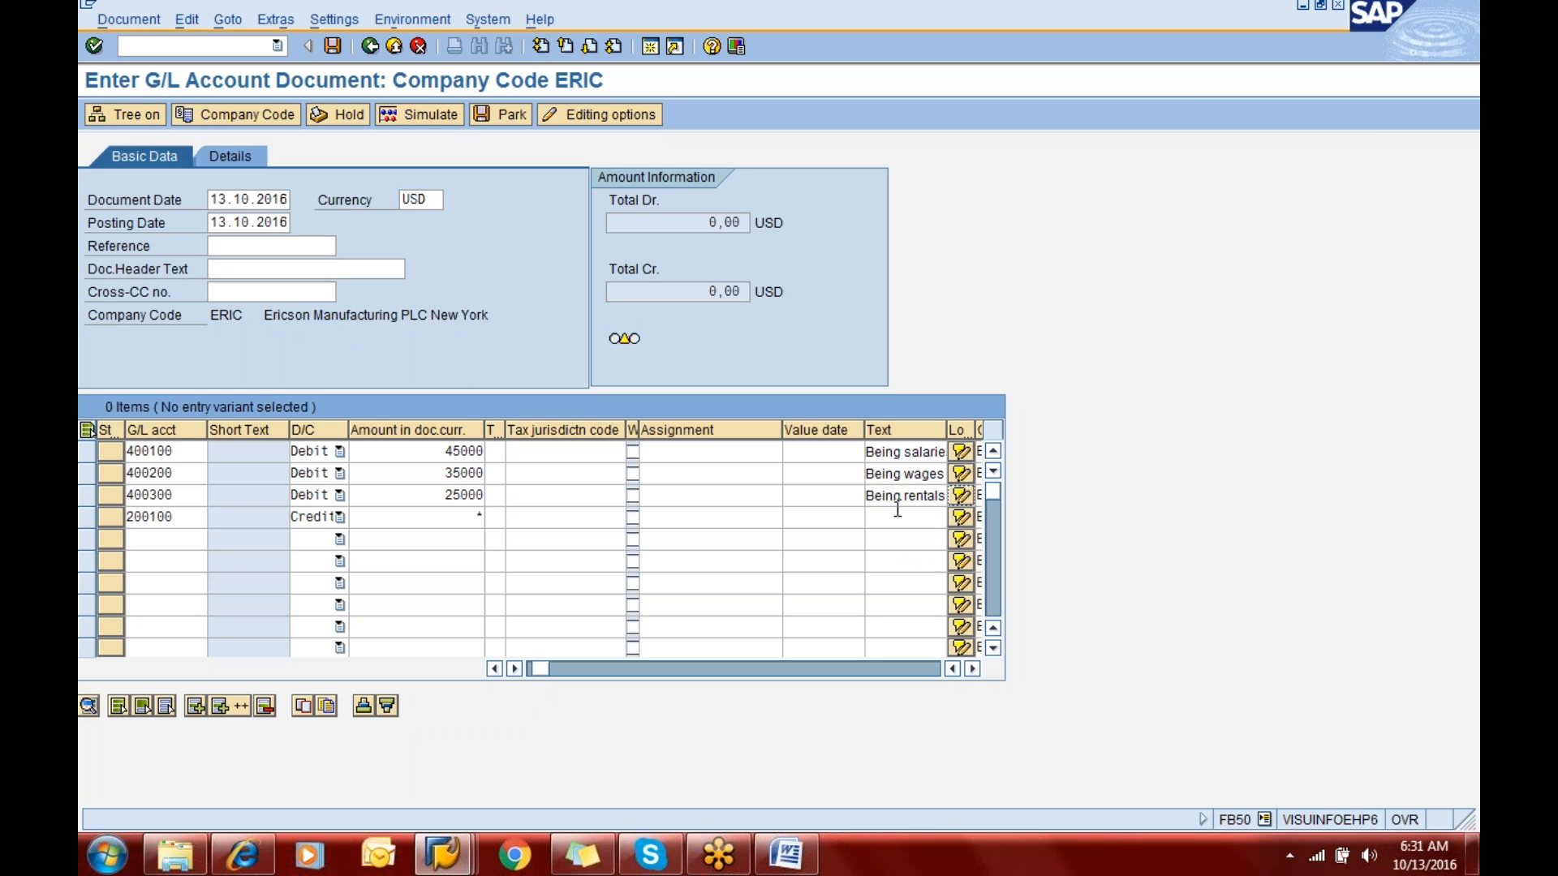
# - Give the credit line item for account 200100 the text "Being salaries,wages and rentals"
pyautogui.click(899, 516)
pyautogui.write('Bei')
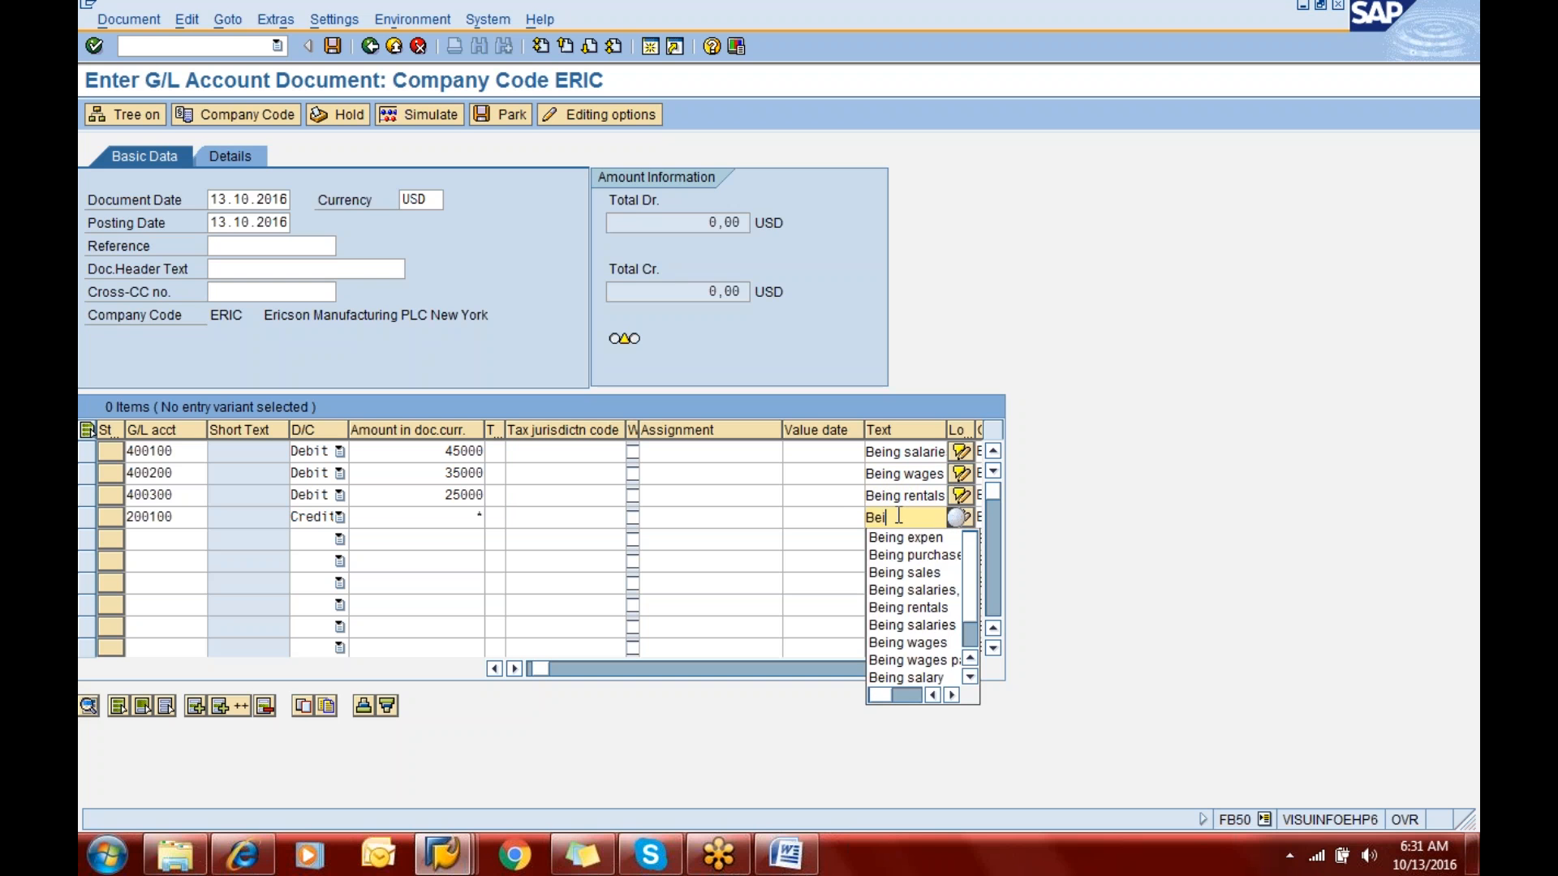
pyautogui.write('ng salar')
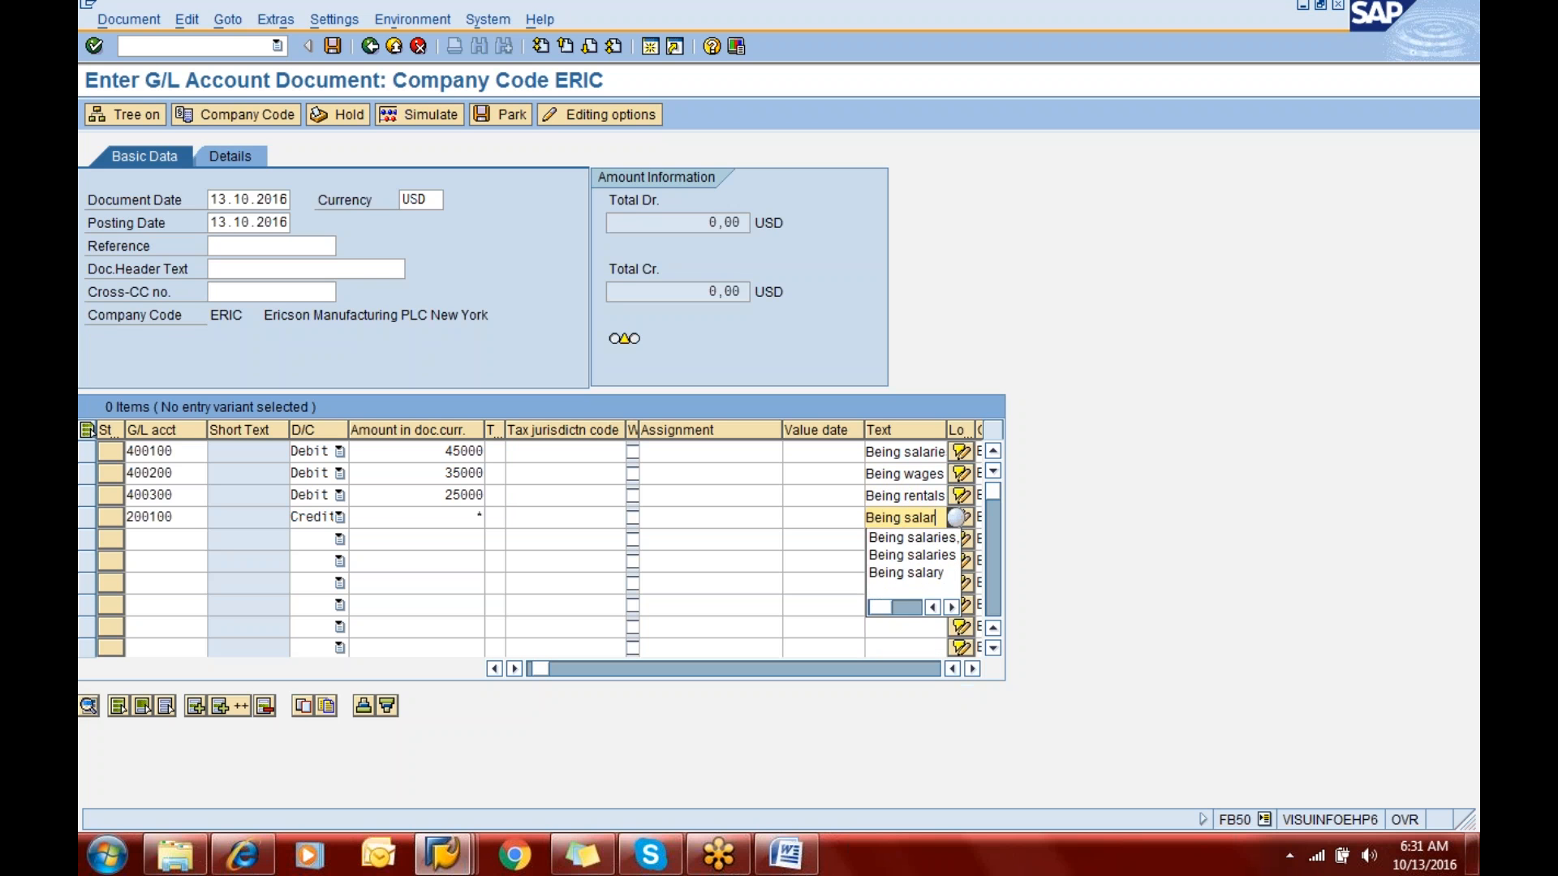
pyautogui.write('ies,wages and')
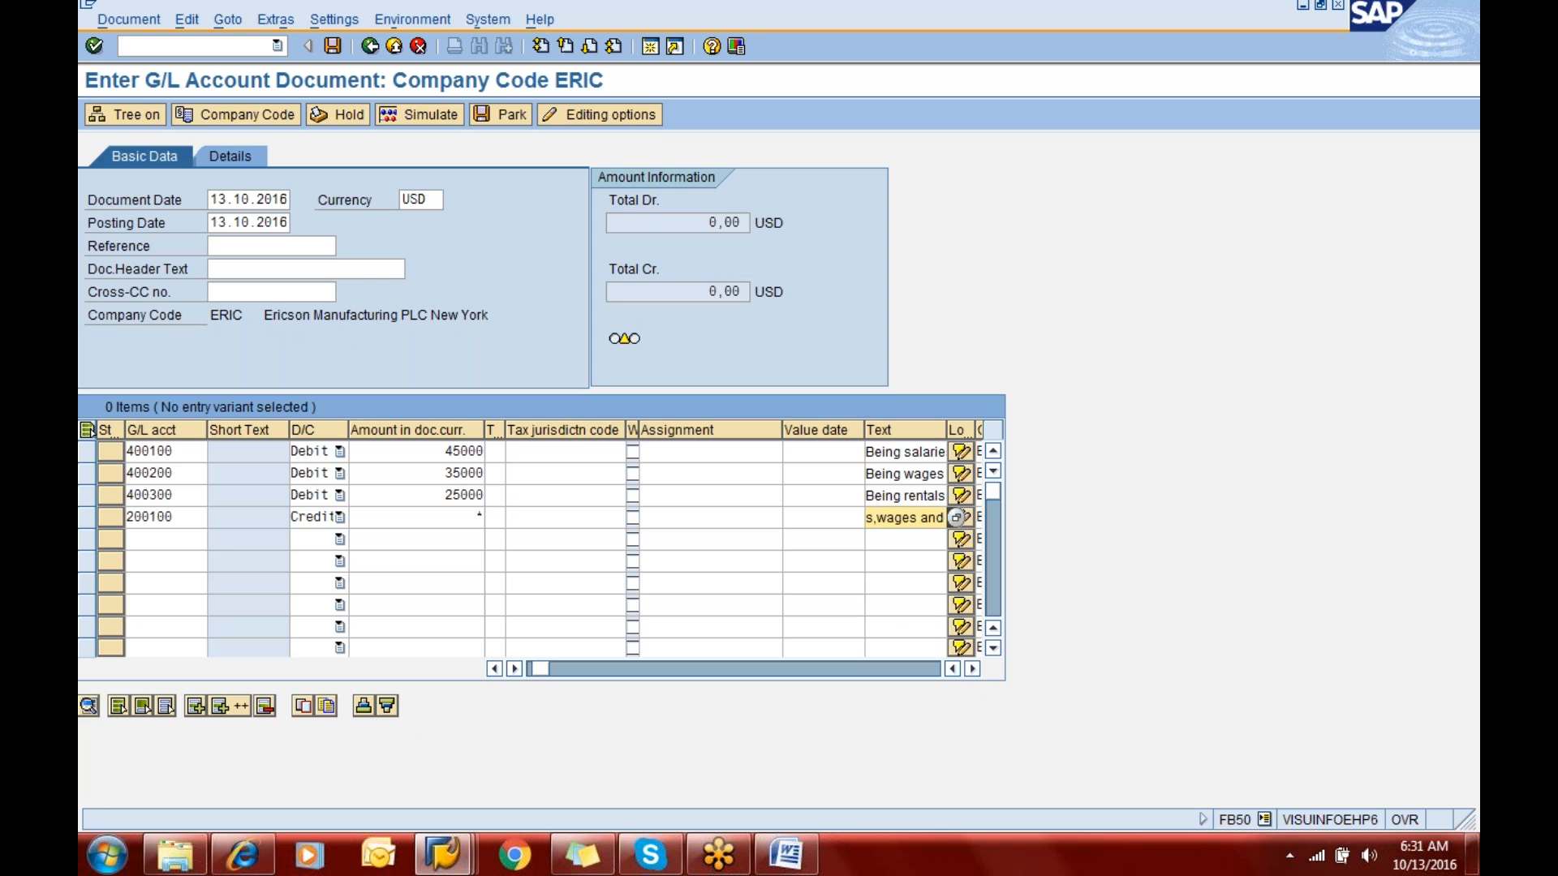
pyautogui.write(' rentals')
pyautogui.press('Tab')
pyautogui.press('Tab')
pyautogui.press('Tab')
pyautogui.press('Tab')
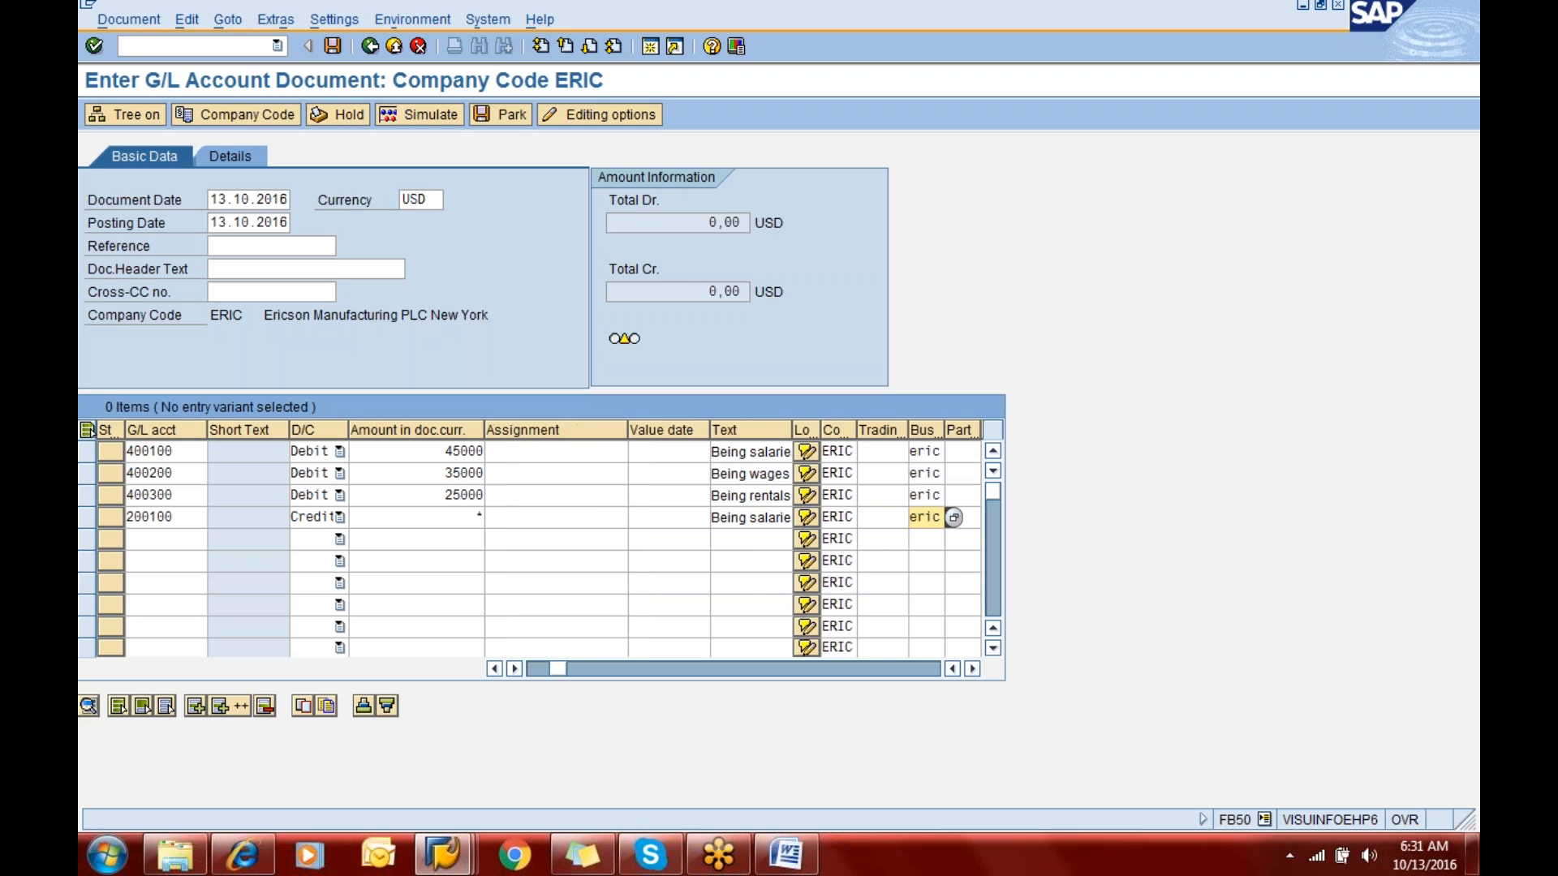
# - Simulate the G/L account document and post it
pyautogui.click(438, 116)
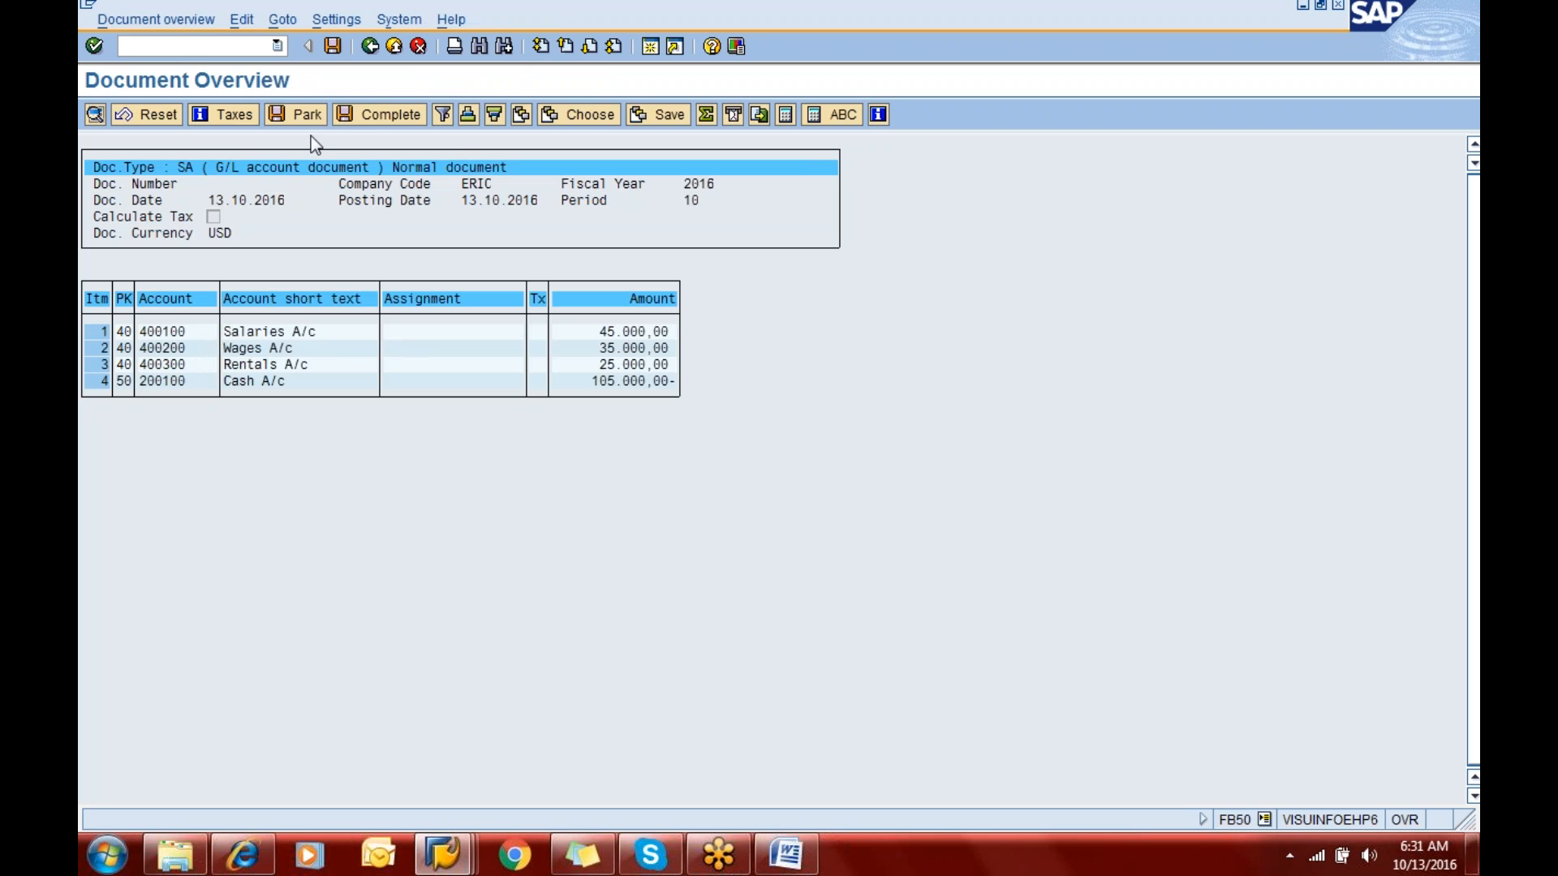
pyautogui.click(334, 47)
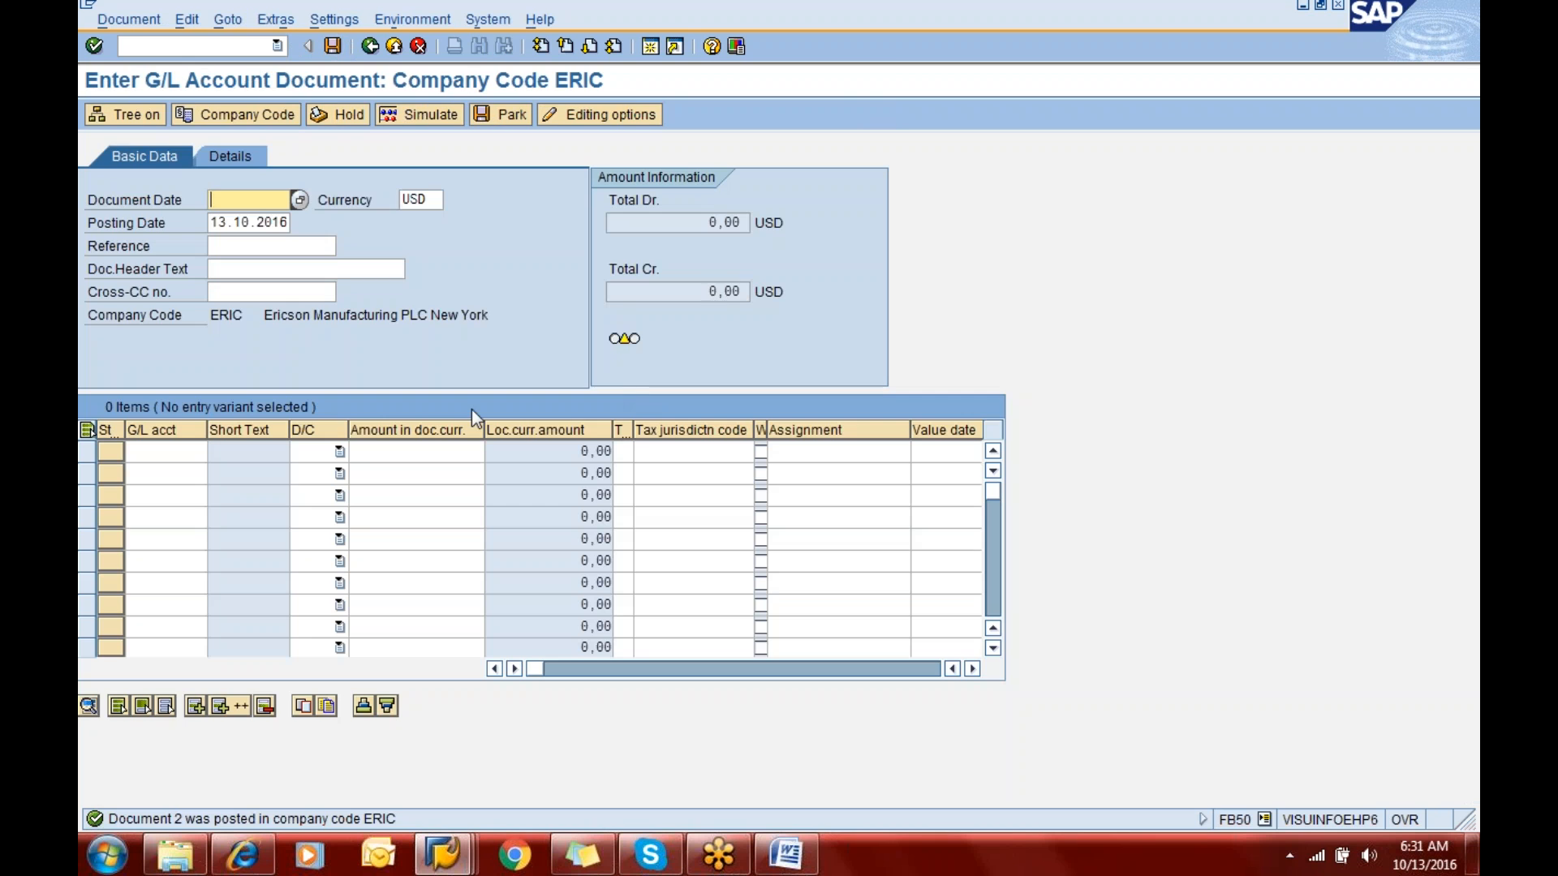
# - Display the document just posted and examine the details of its Salaries A/c line item, returning to the data entry view
pyautogui.click(128, 19)
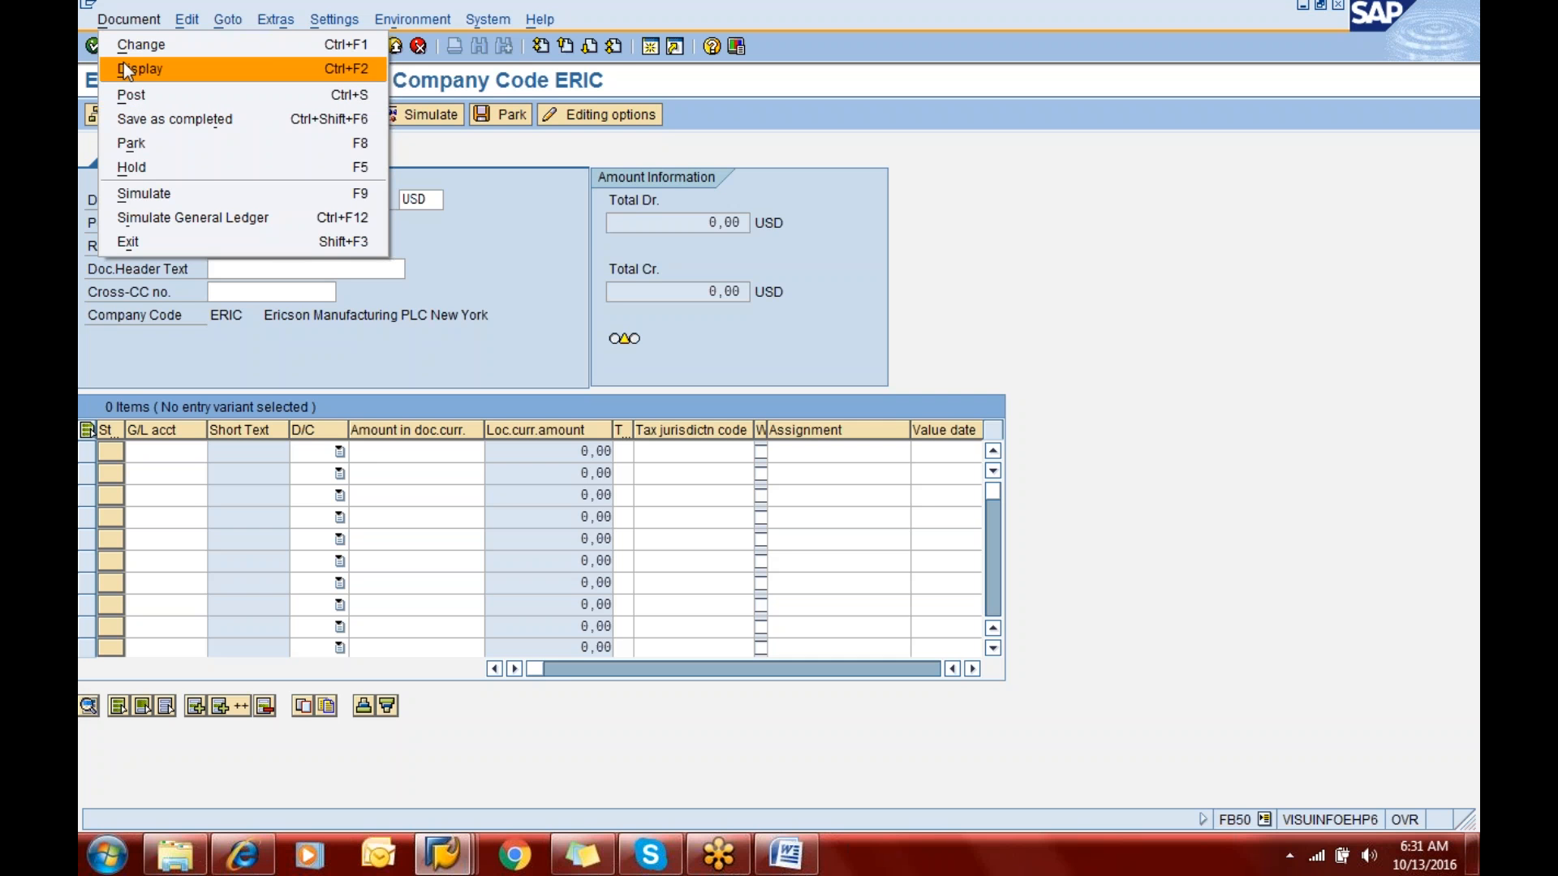
pyautogui.click(123, 65)
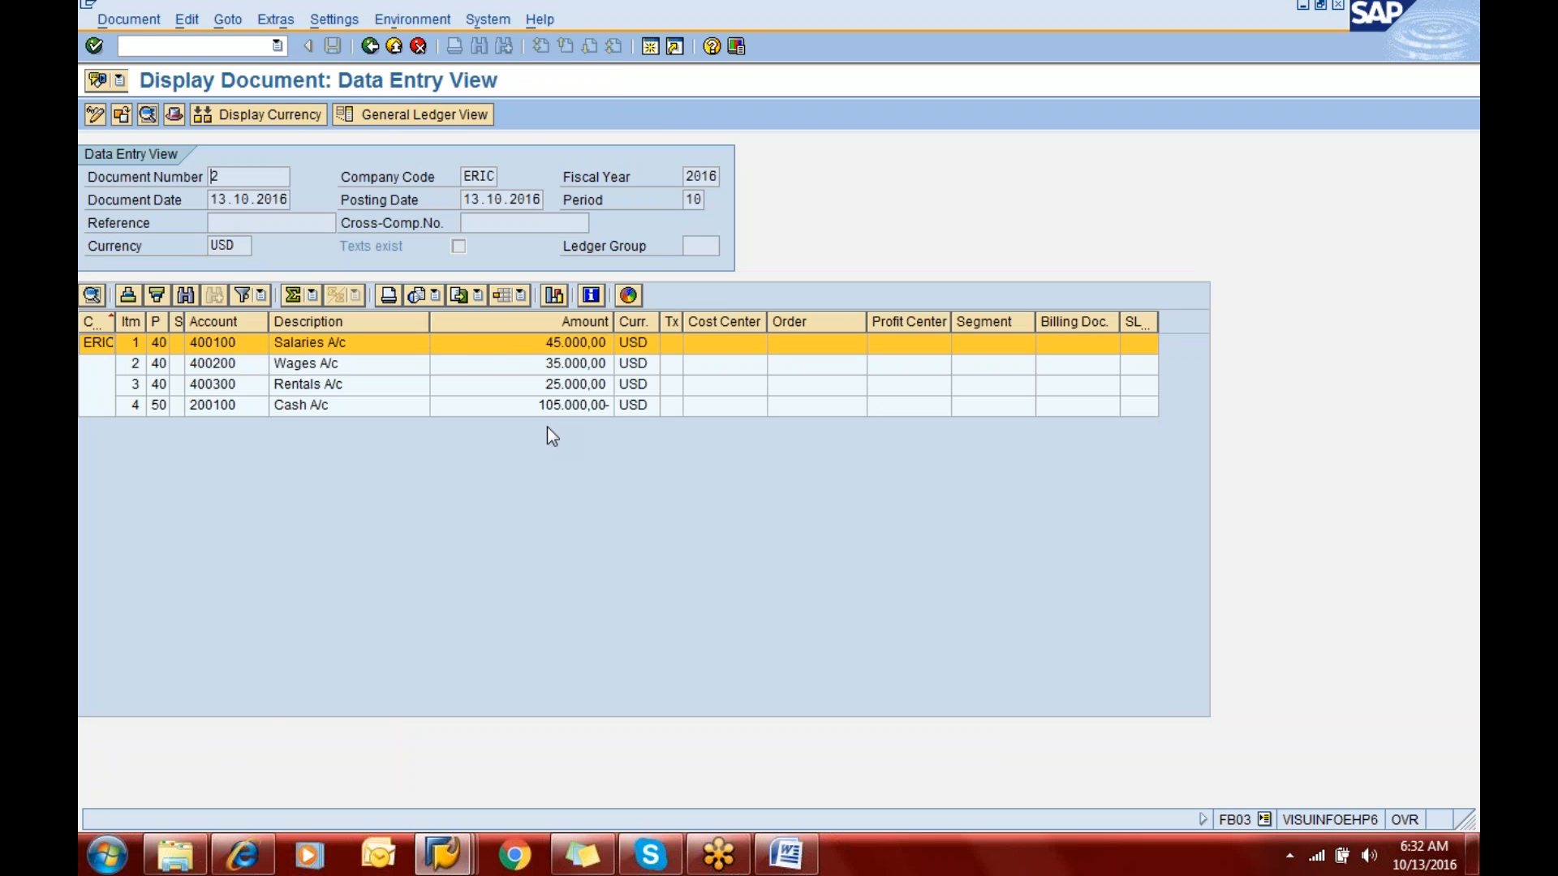
pyautogui.doubleClick(523, 347)
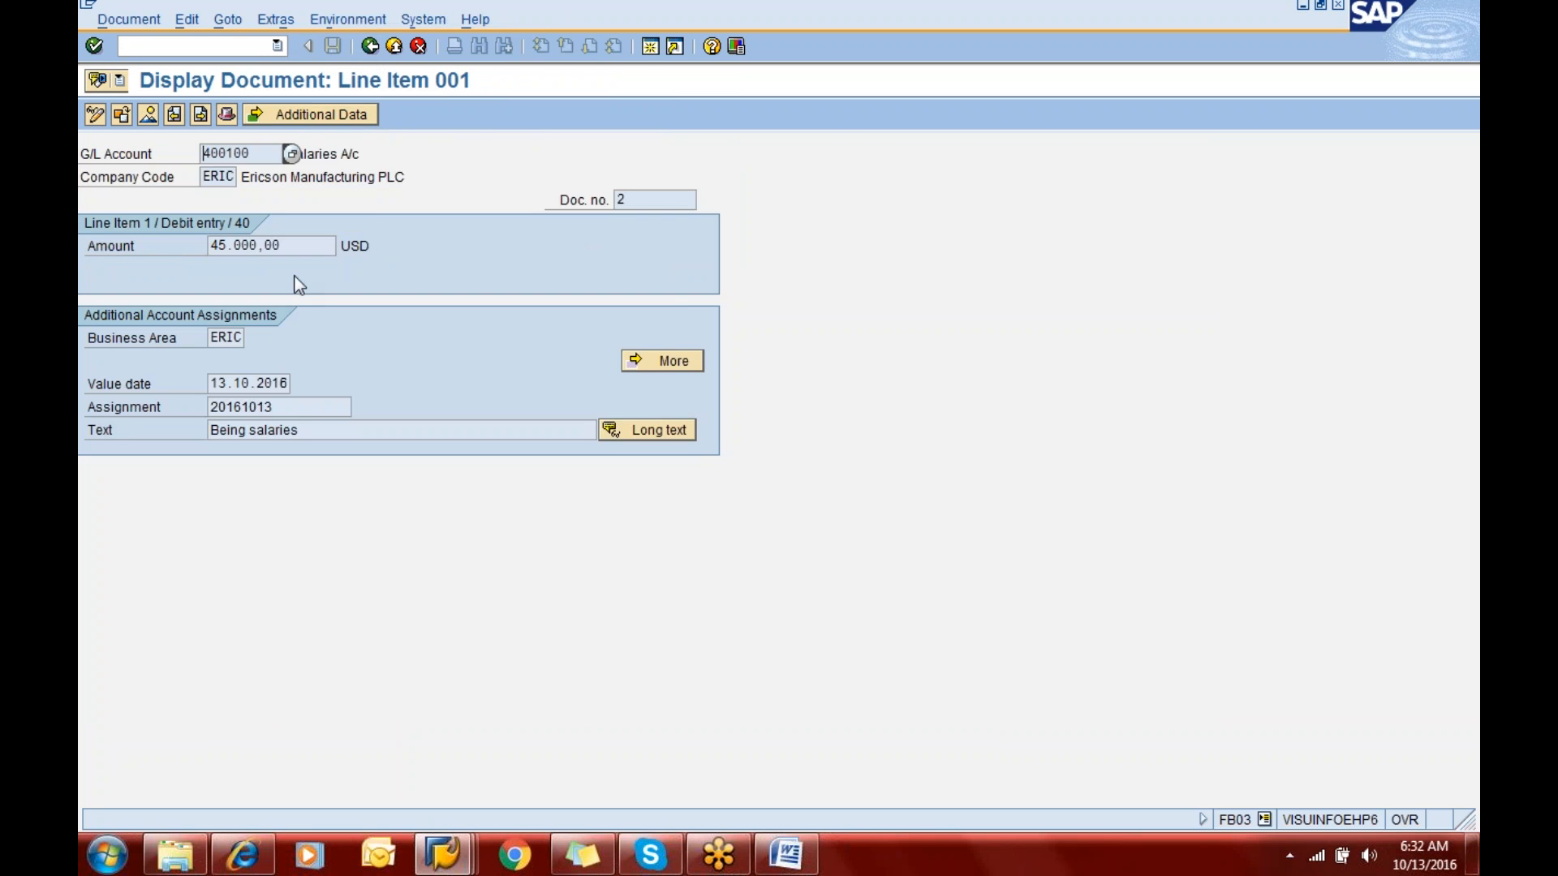
pyautogui.click(369, 46)
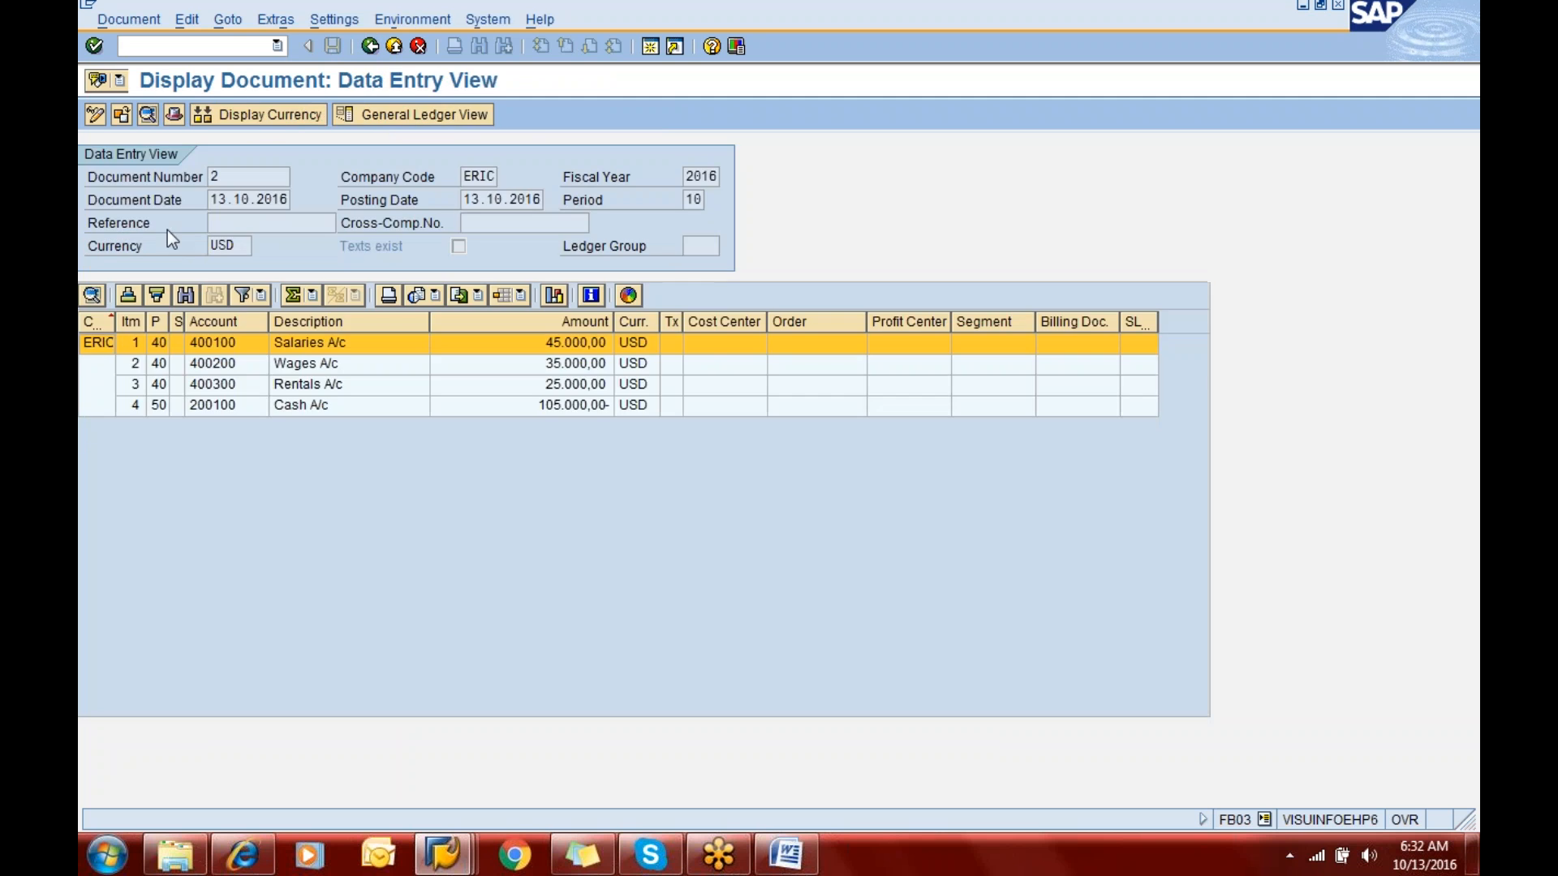
# - Switch to the GENERAL LEDGER notes in Word and read the section on displaying posted documents
pyautogui.click(807, 868)
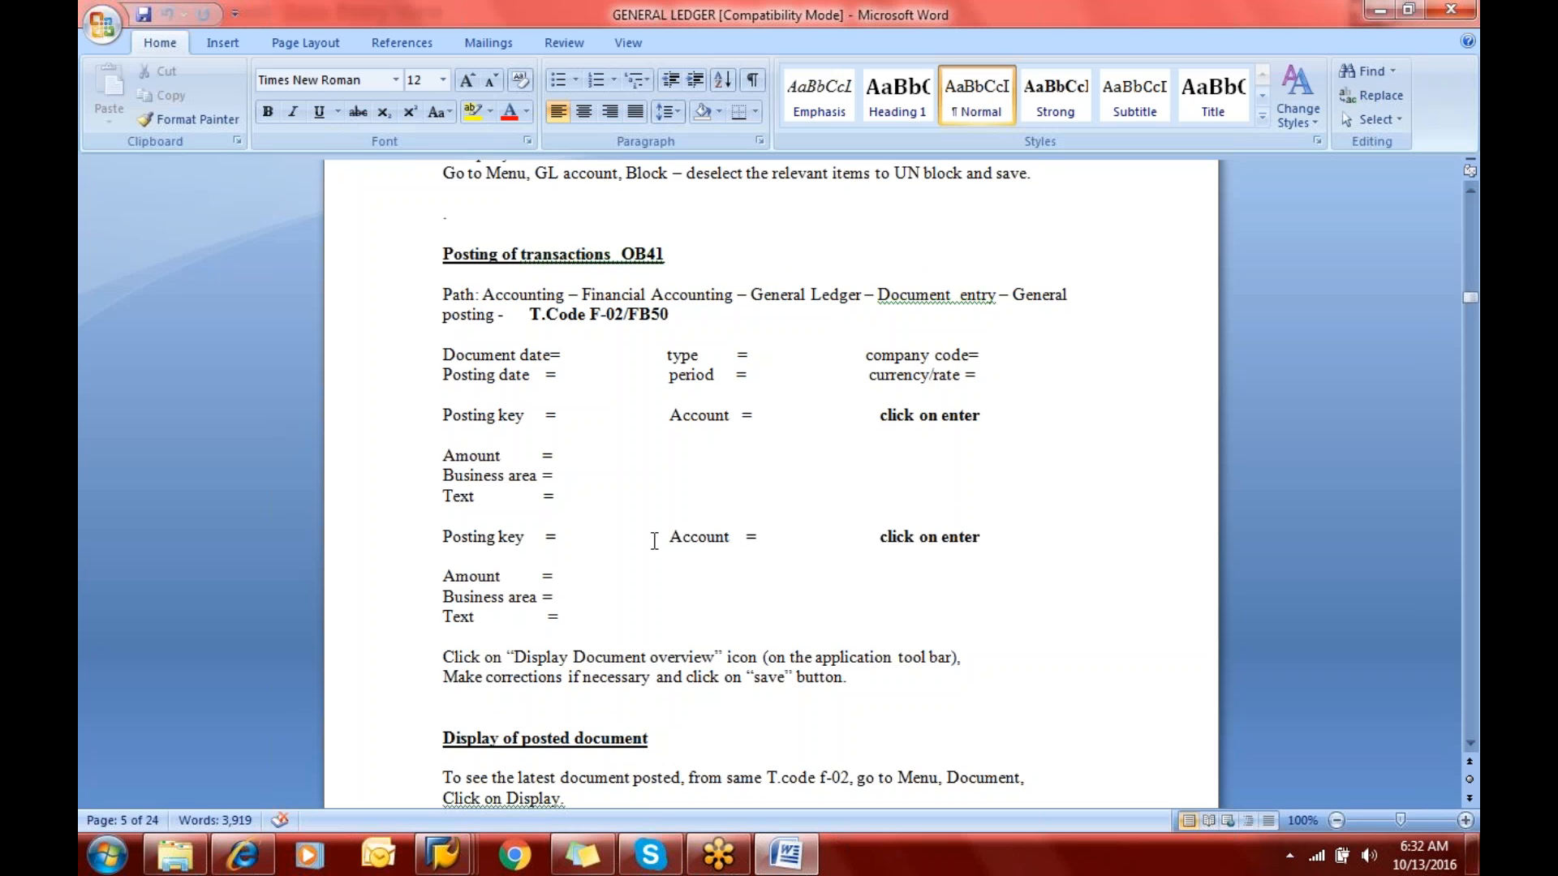
pyautogui.press('Down')
pyautogui.press('Down')
pyautogui.press('Down')
pyautogui.press('Down')
pyautogui.press('Down')
pyautogui.press('Down')
pyautogui.press('Down')
pyautogui.press('Down')
pyautogui.press('Down')
pyautogui.press('Down')
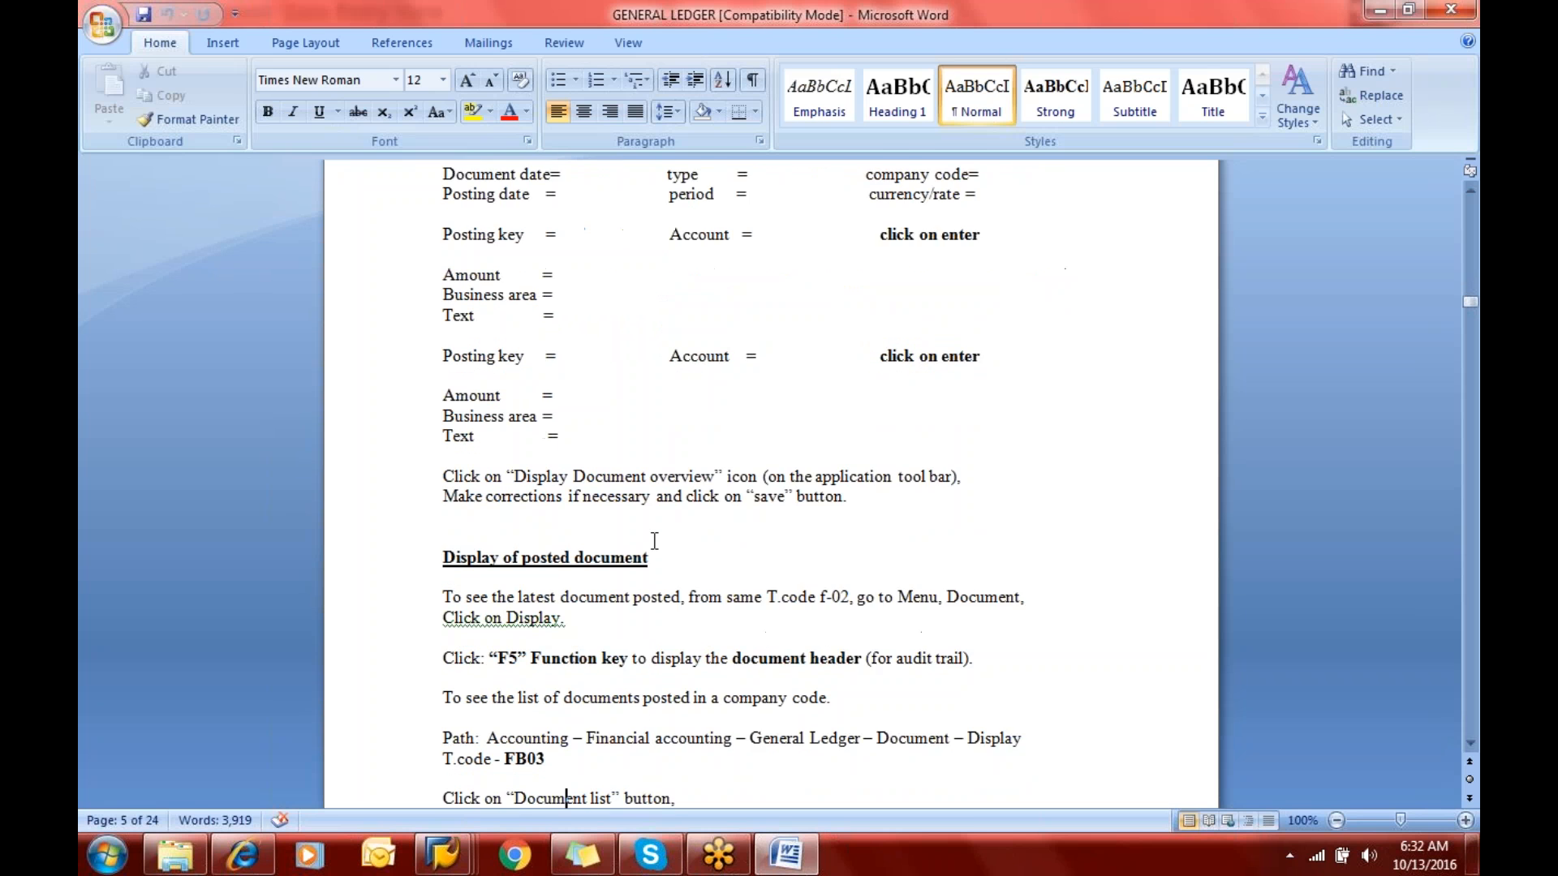
pyautogui.press('Down')
pyautogui.press('Down')
pyautogui.press('Up')
pyautogui.press('Up')
pyautogui.press('Up')
pyautogui.press('Up')
pyautogui.press('Up')
pyautogui.press('Up')
pyautogui.press('Up')
pyautogui.press('Up')
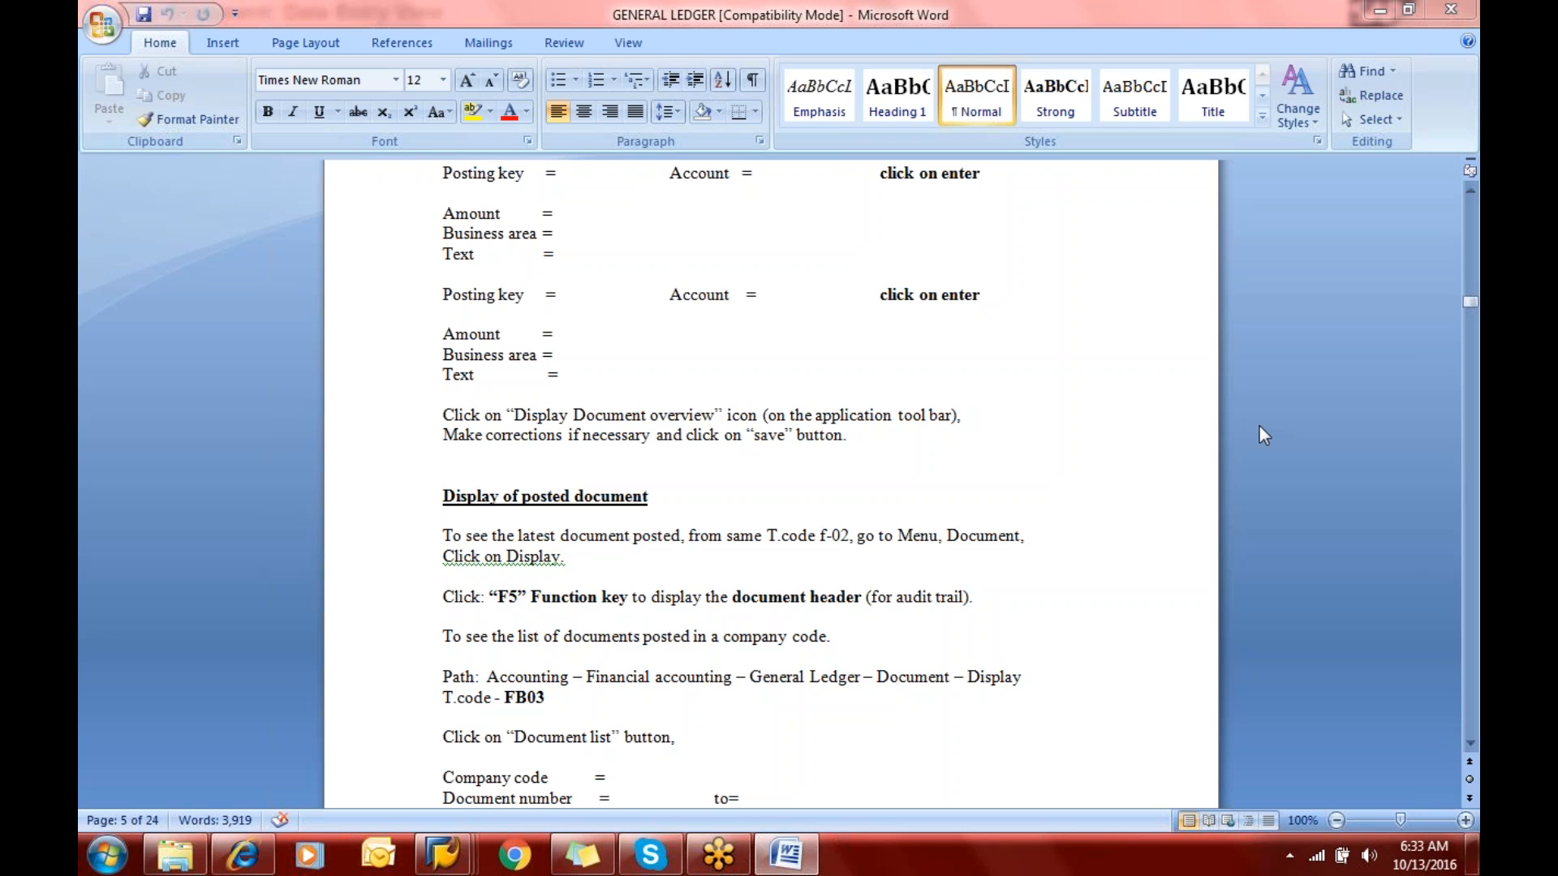
pyautogui.click(1467, 48)
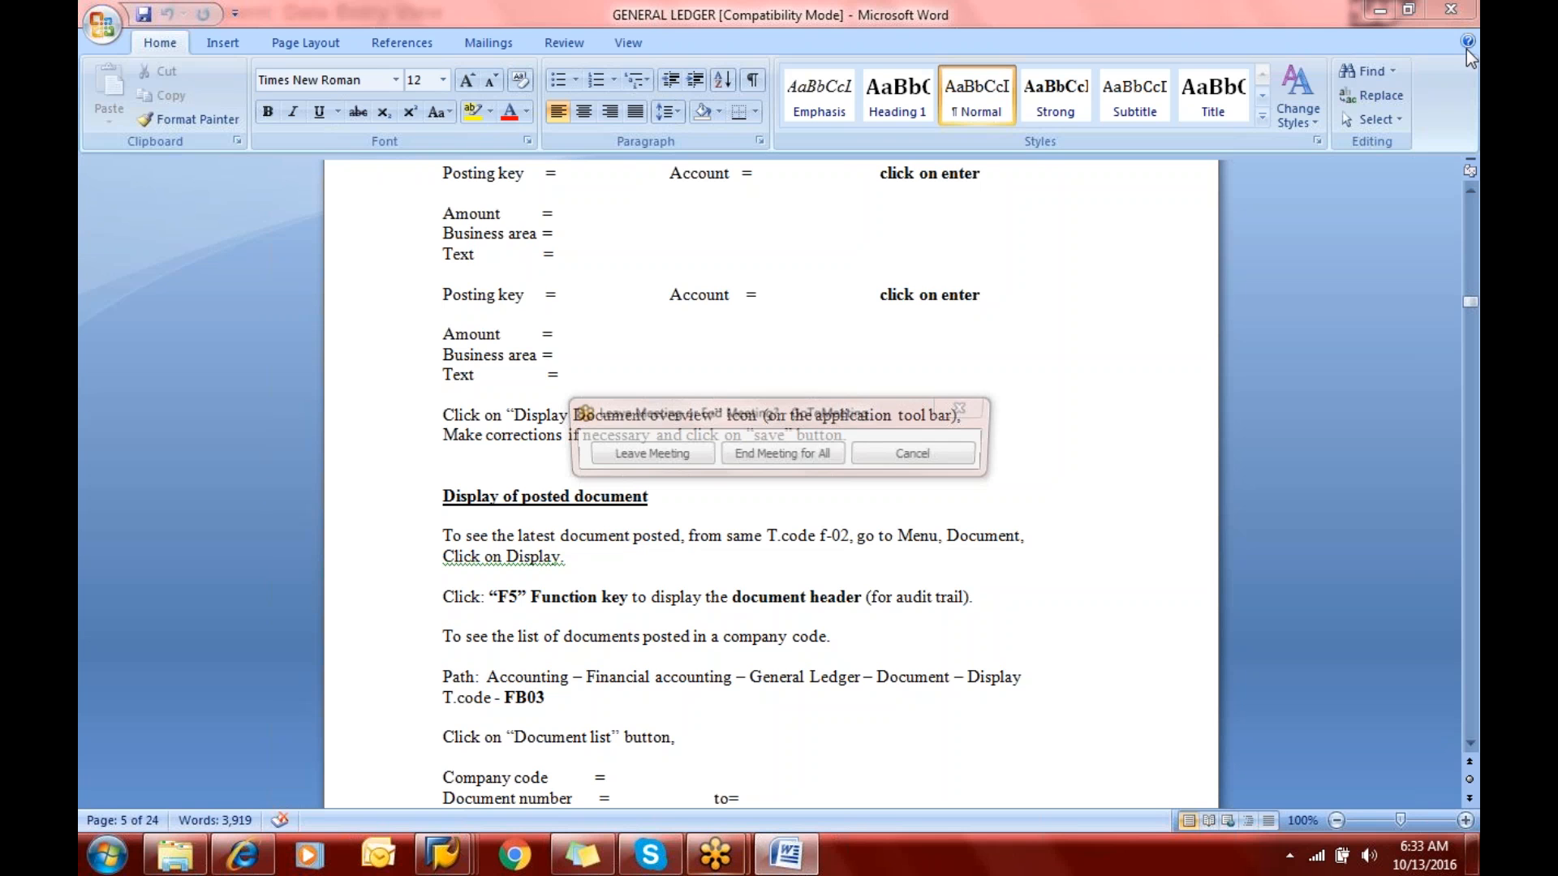